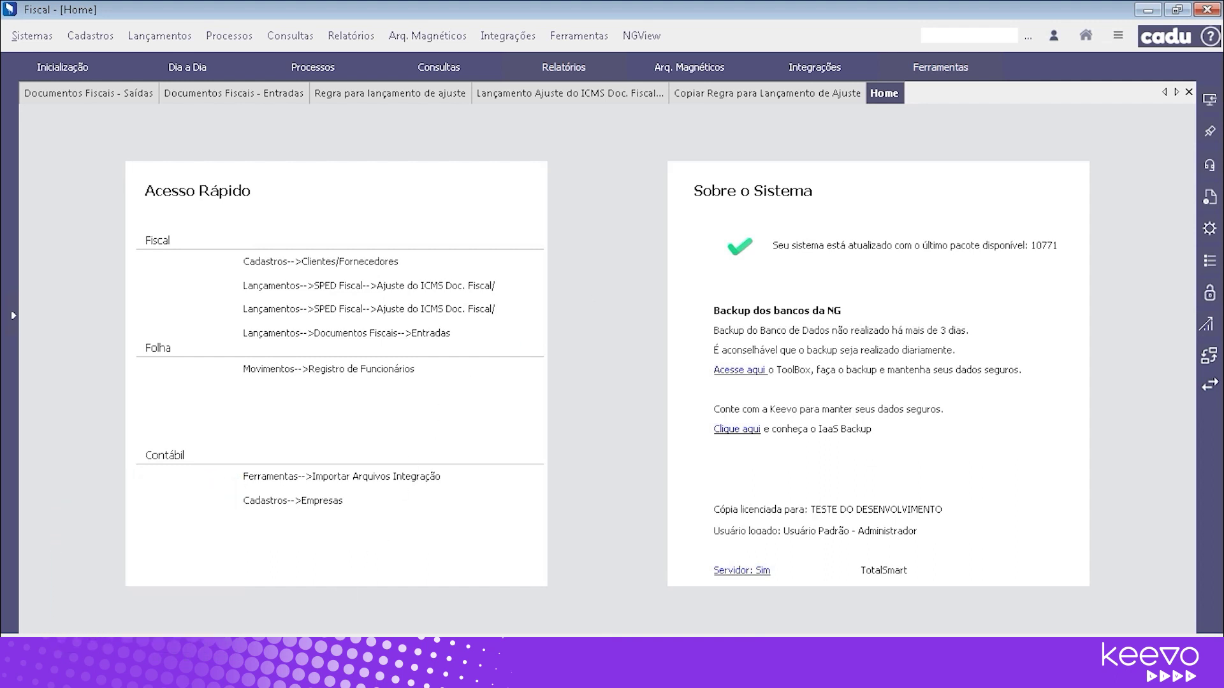
# Step: Switch to the Portal do Sped Tabelas page in the browser, select the Tabelas de Minas Gerais package and list its tables
pyautogui.click(214, 673)
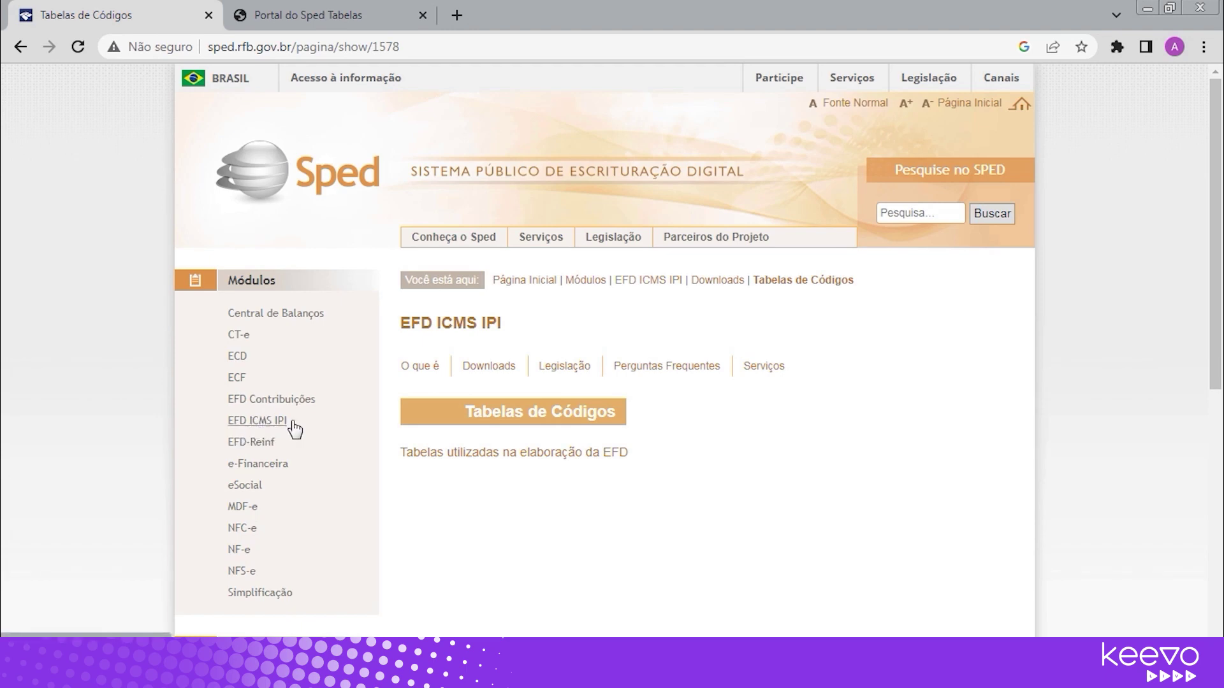
pyautogui.moveTo(491, 374)
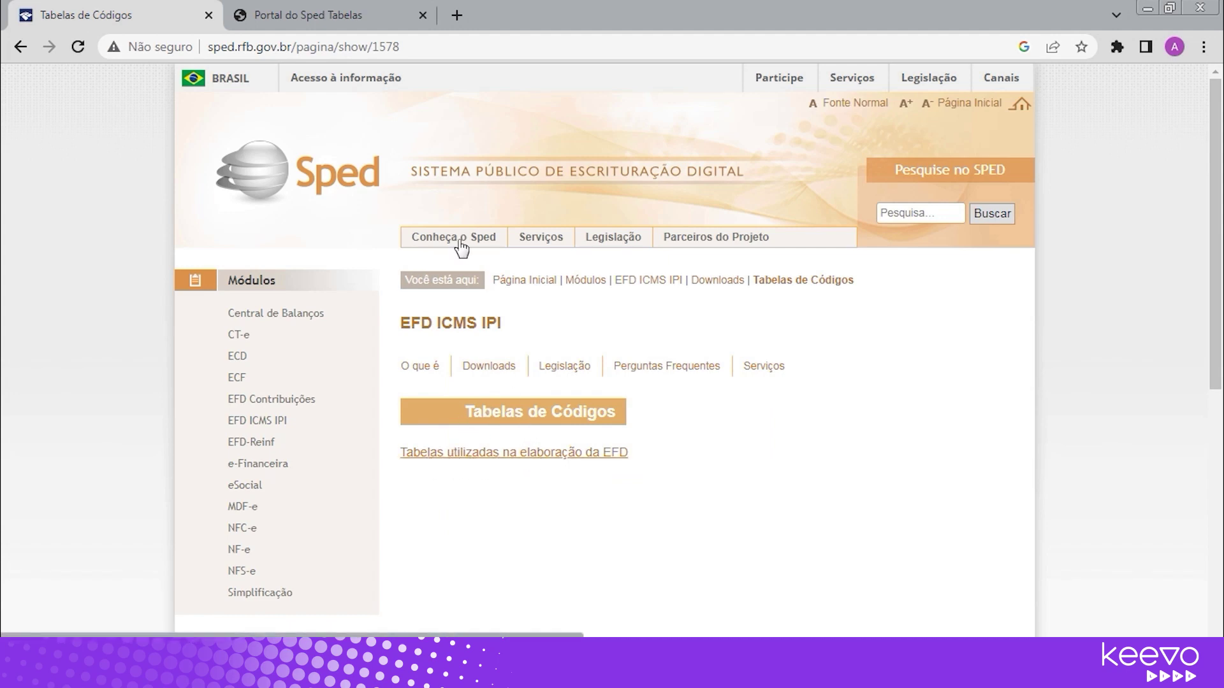
pyautogui.click(347, 25)
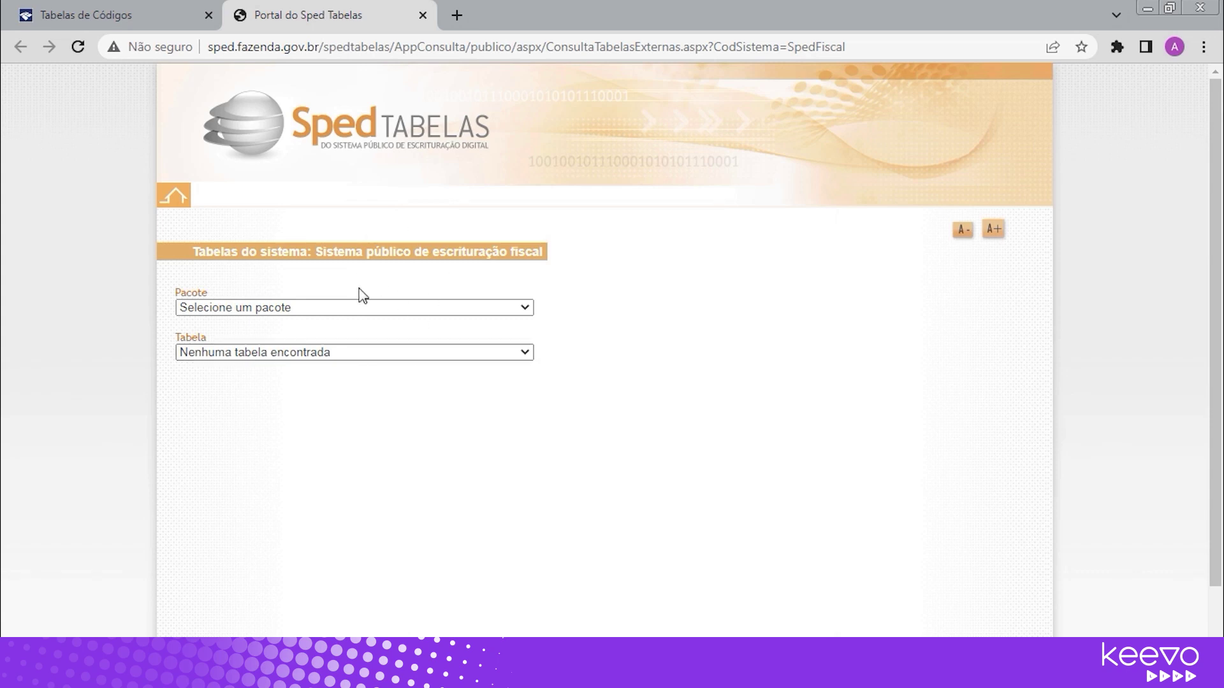
pyautogui.click(242, 311)
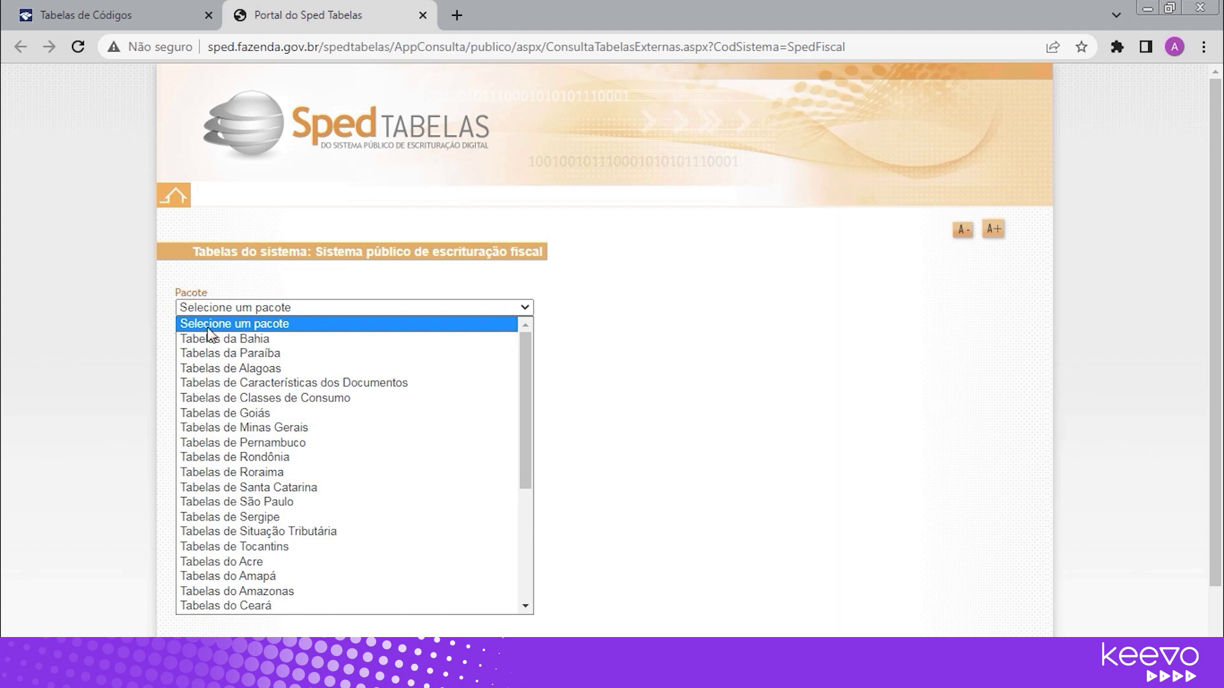
pyautogui.click(278, 427)
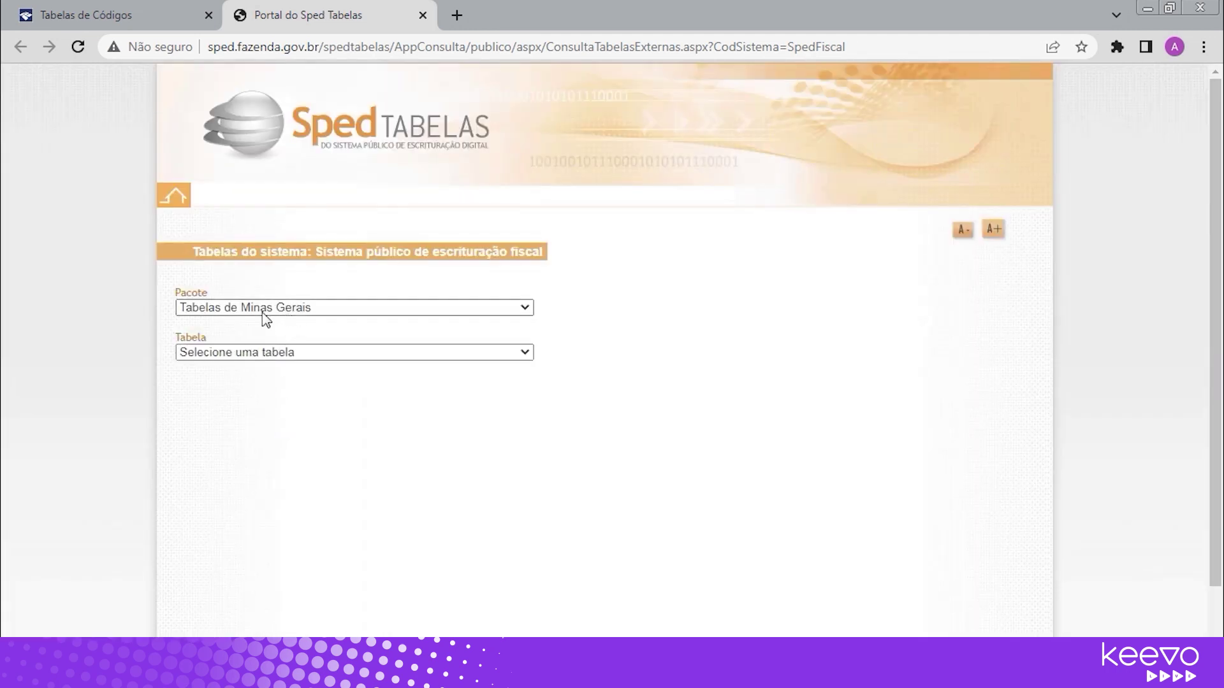
pyautogui.click(280, 354)
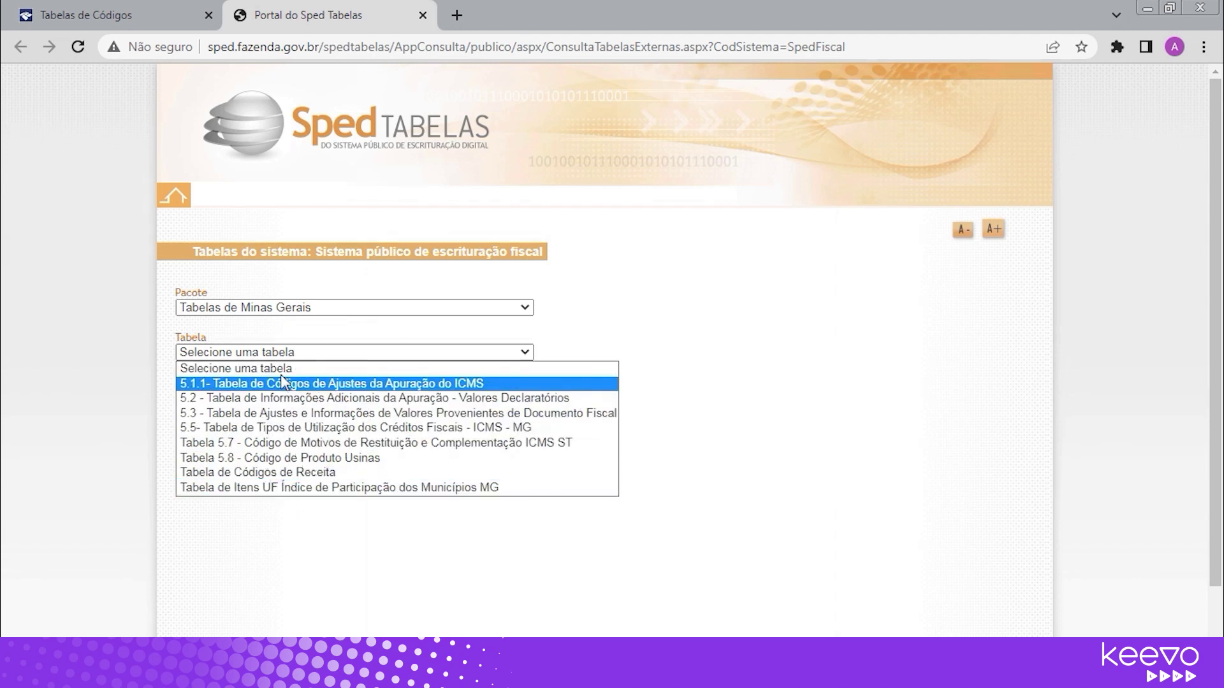
# Step: Select the Tabelas de Rondônia package and list the tables it offers
pyautogui.click(291, 308)
pyautogui.click(280, 457)
pyautogui.click(283, 353)
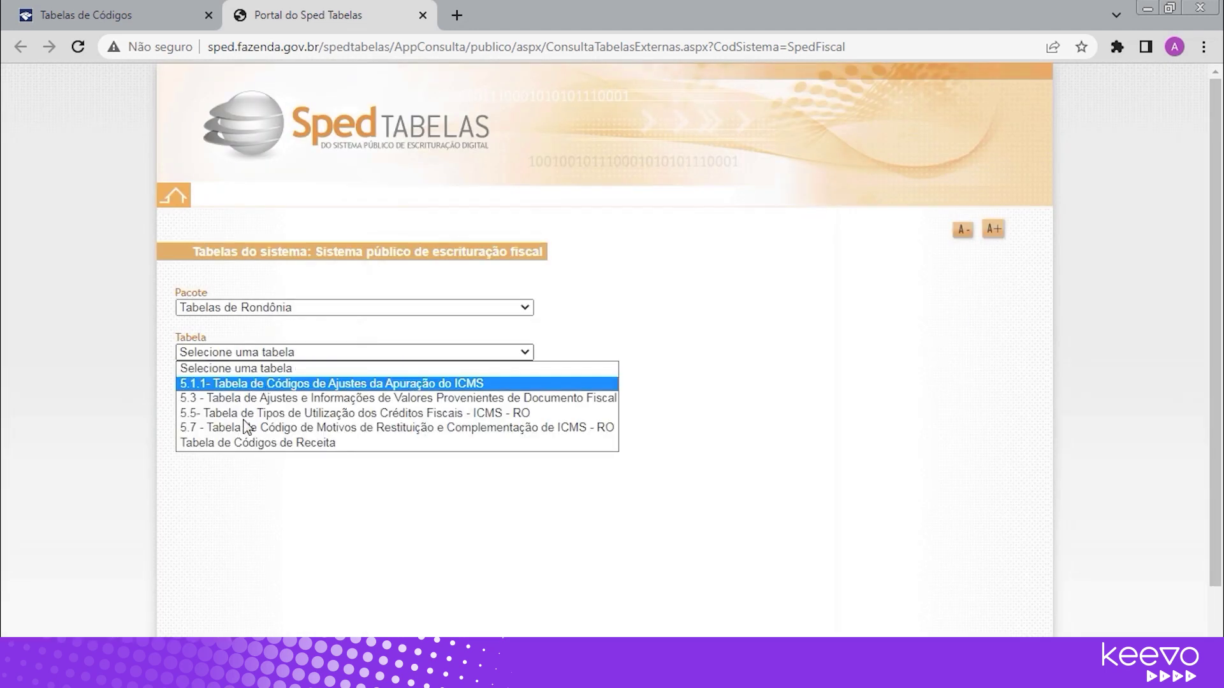
# Step: Set the package back to Tabelas de Minas Gerais and review its list of tables without choosing one
pyautogui.click(266, 308)
pyautogui.click(281, 426)
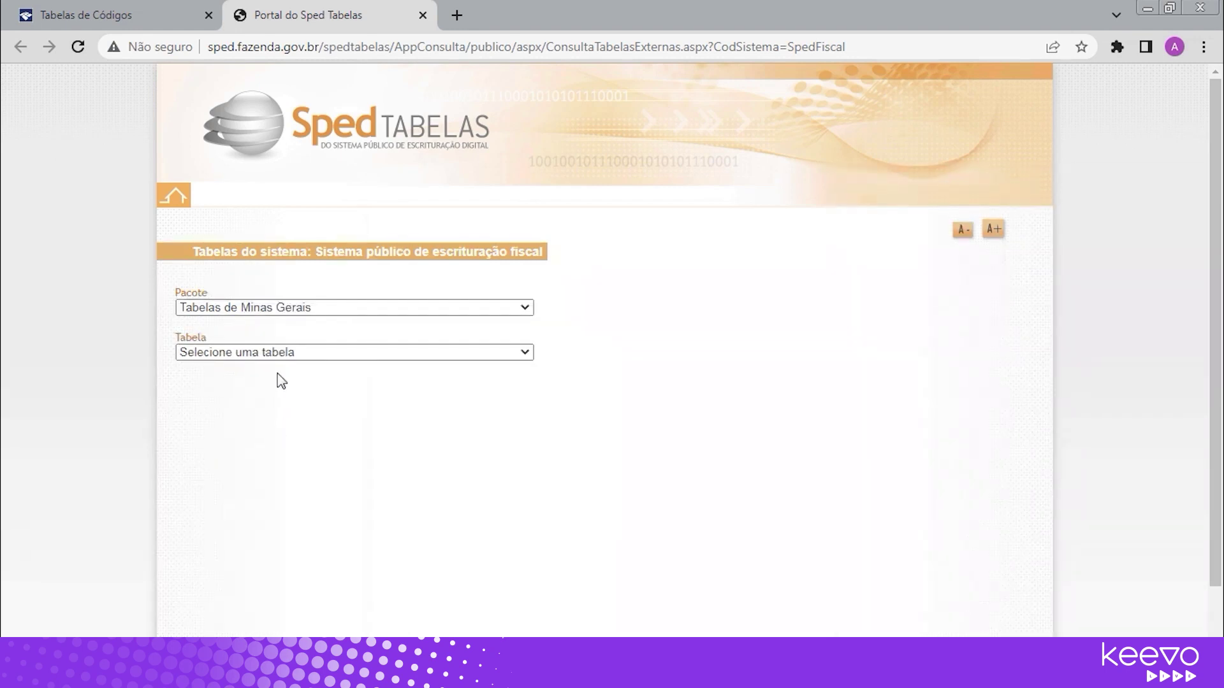
pyautogui.click(355, 356)
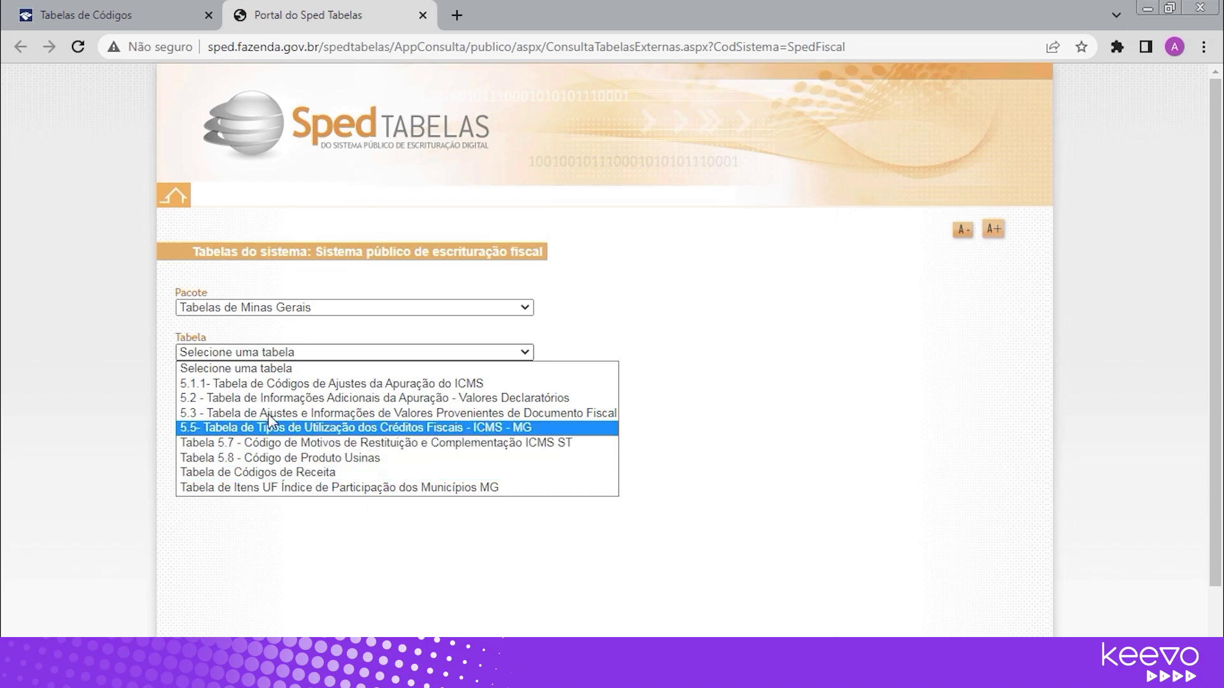
pyautogui.click(688, 567)
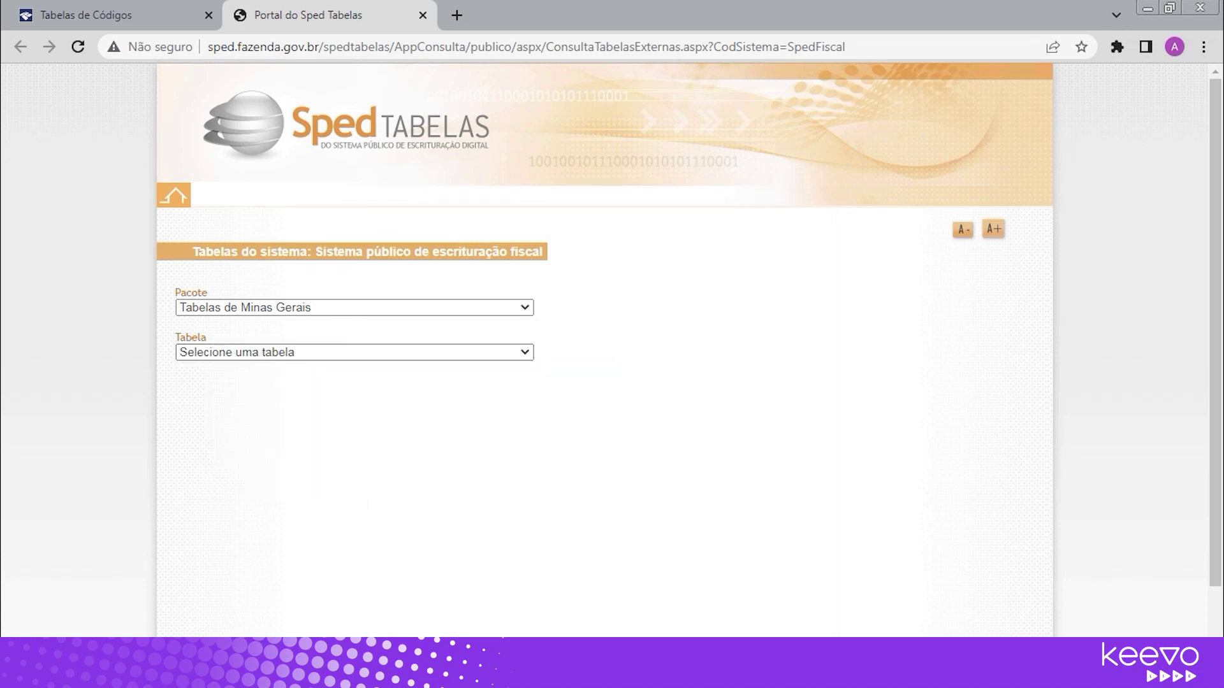
# Step: Switch to the Fiscal system and open Regra para lançamento de ajuste for the SPED Fiscal Ajuste do ICMS Doc. Fiscal/Apuração entries
pyautogui.click(637, 663)
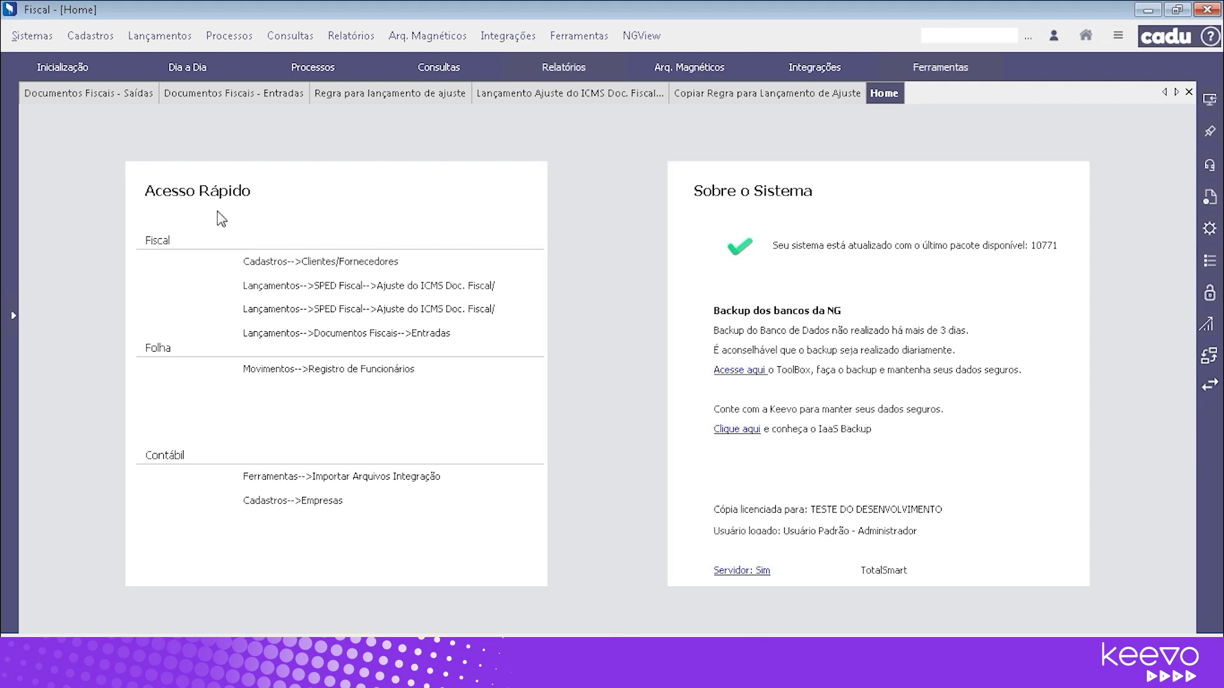
pyautogui.click(160, 36)
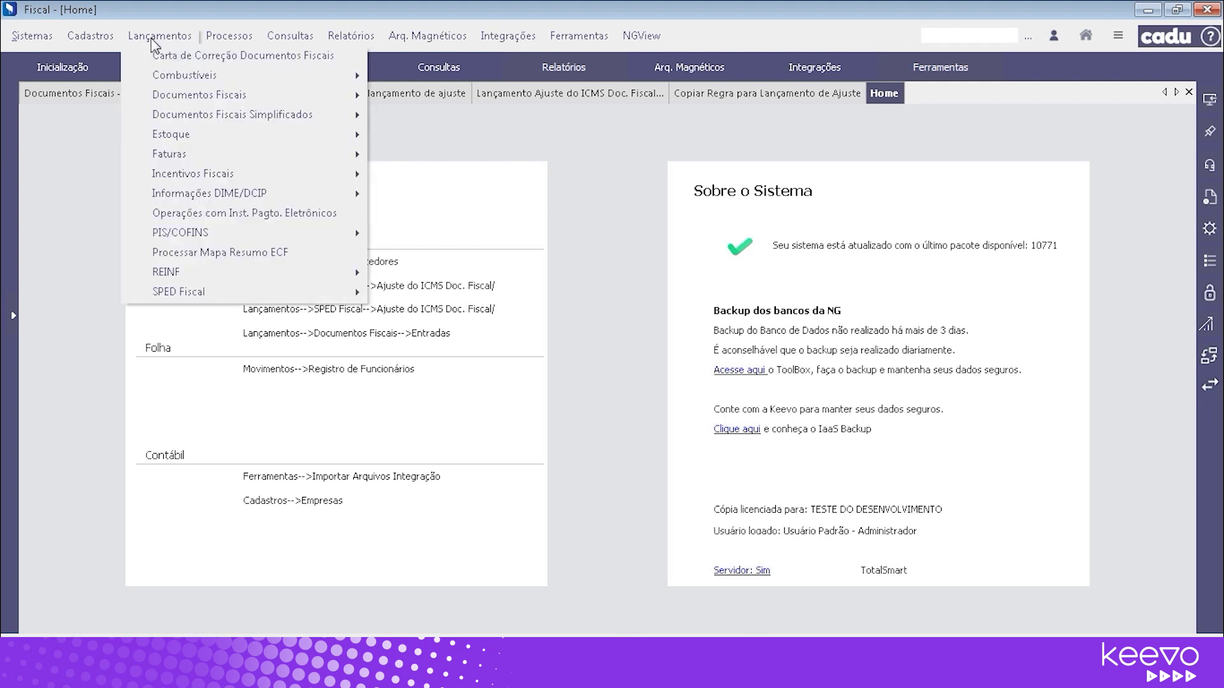
pyautogui.moveTo(344, 292)
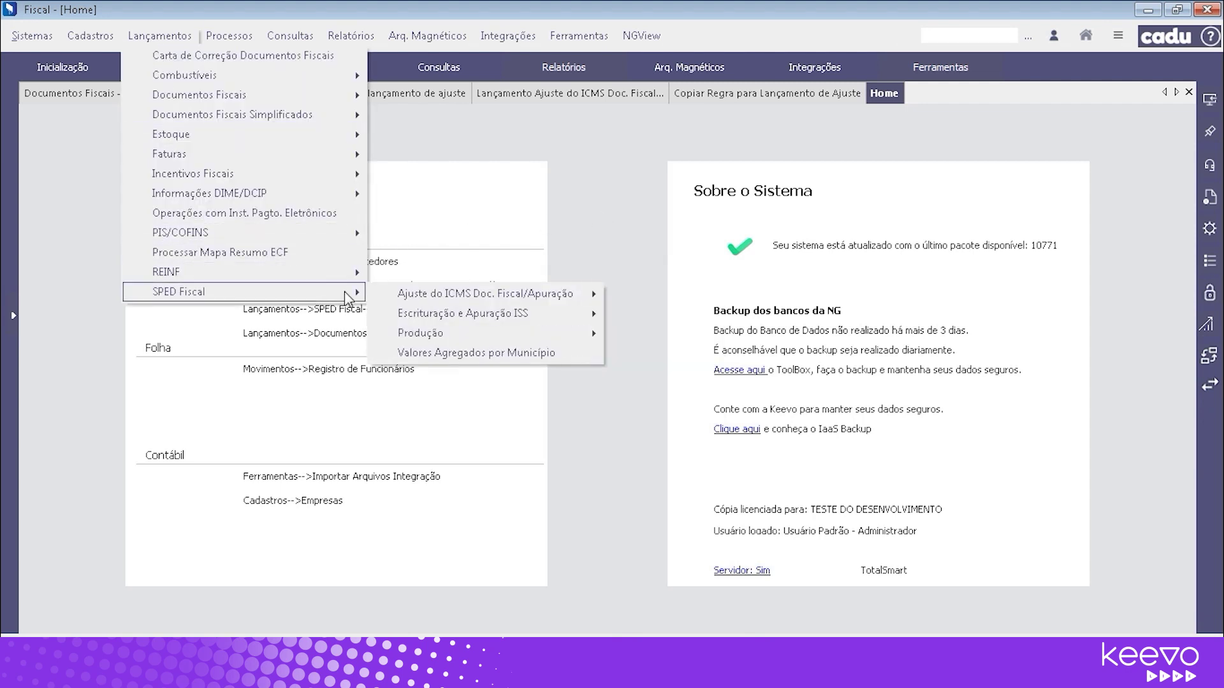
pyautogui.moveTo(543, 294)
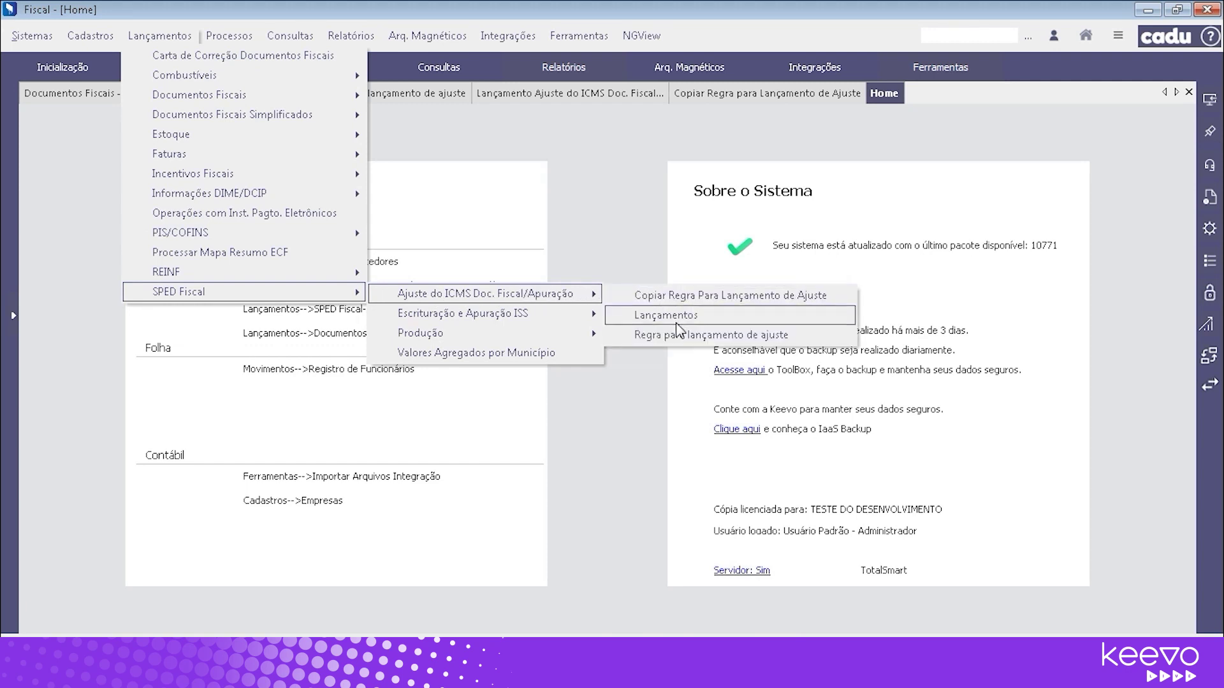
pyautogui.click(686, 342)
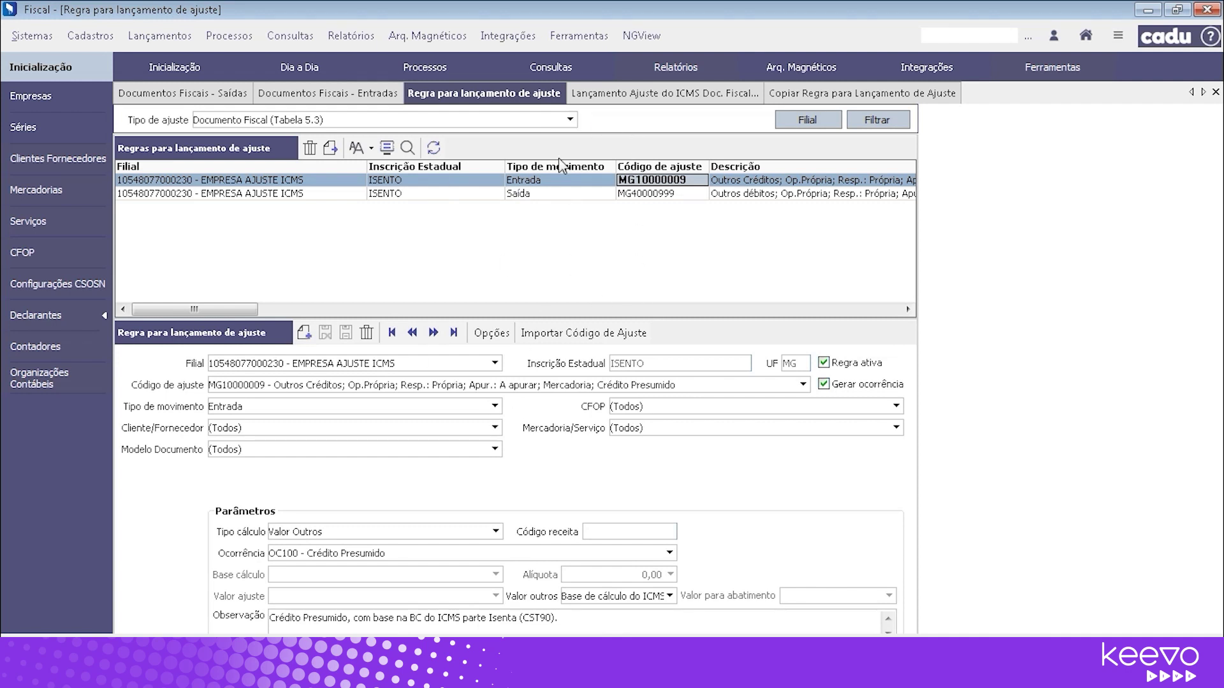
# Step: Filter the adjustment rules by the adjustment type Apuração (Tabela 5.1.1)
pyautogui.click(569, 120)
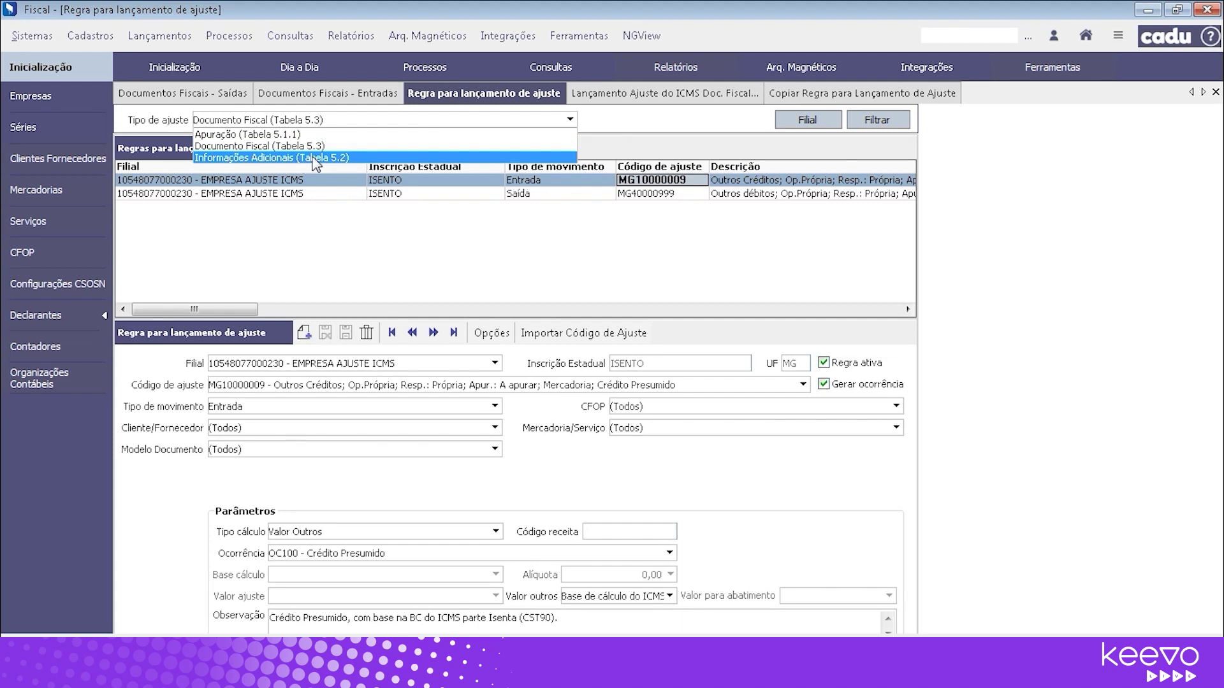
pyautogui.click(307, 136)
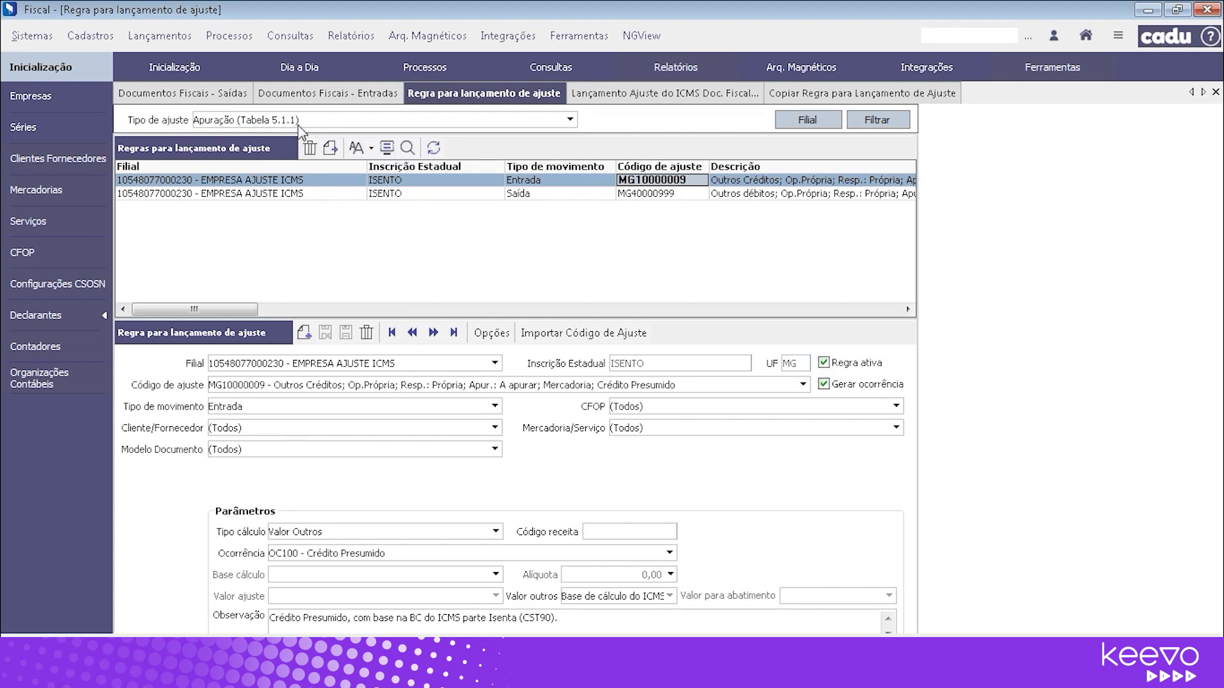
pyautogui.click(877, 120)
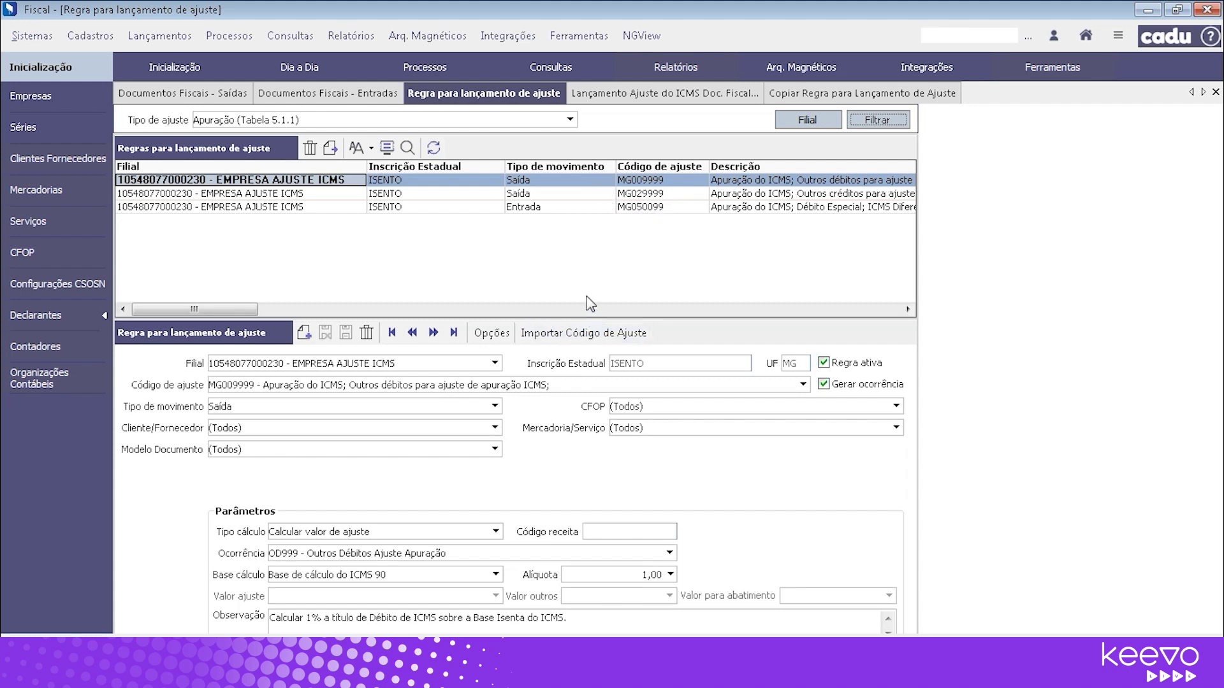
pyautogui.click(590, 336)
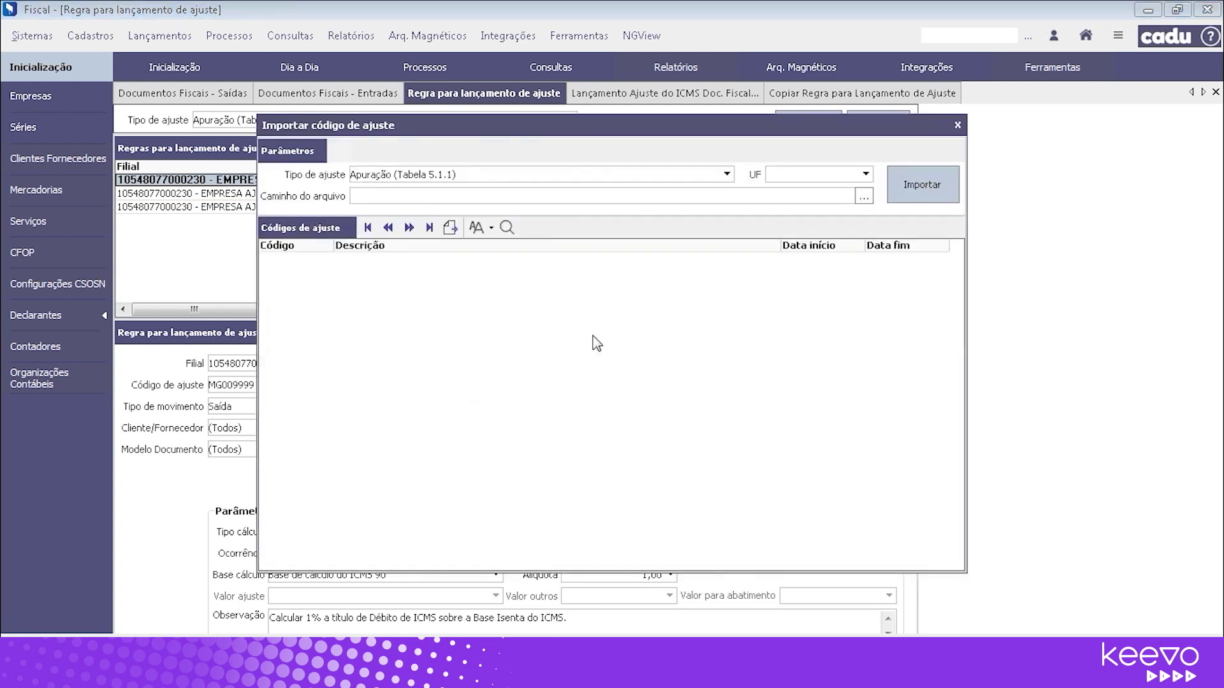
pyautogui.click(727, 174)
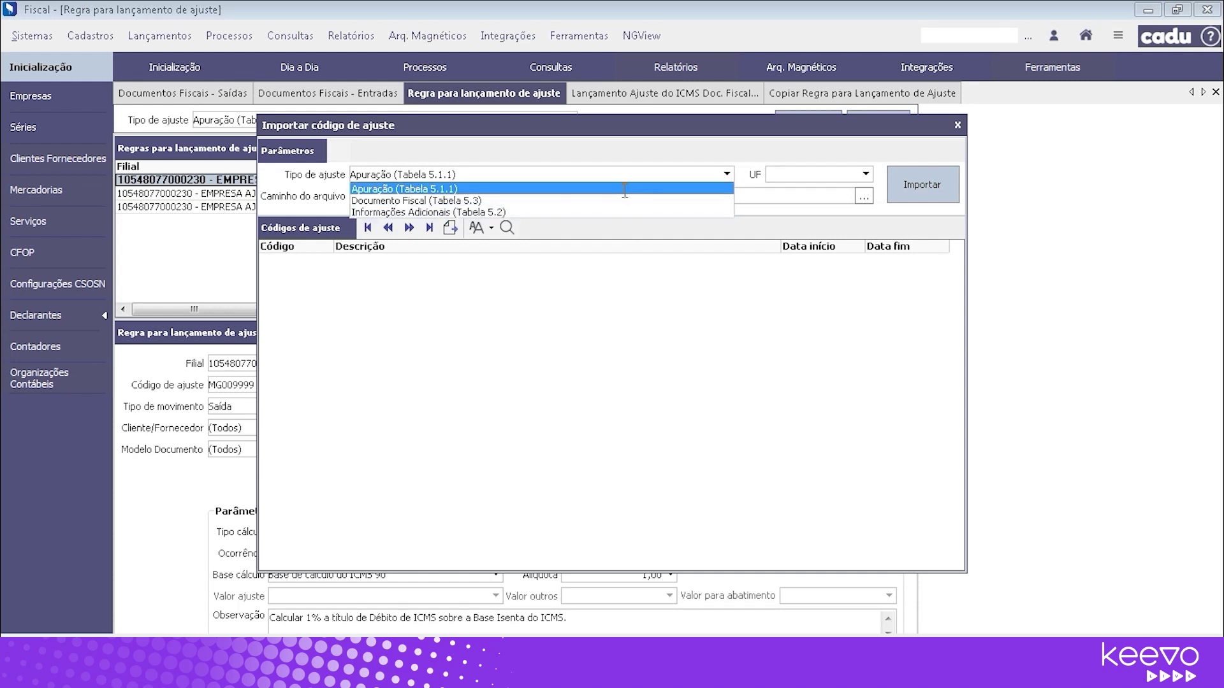
pyautogui.click(624, 189)
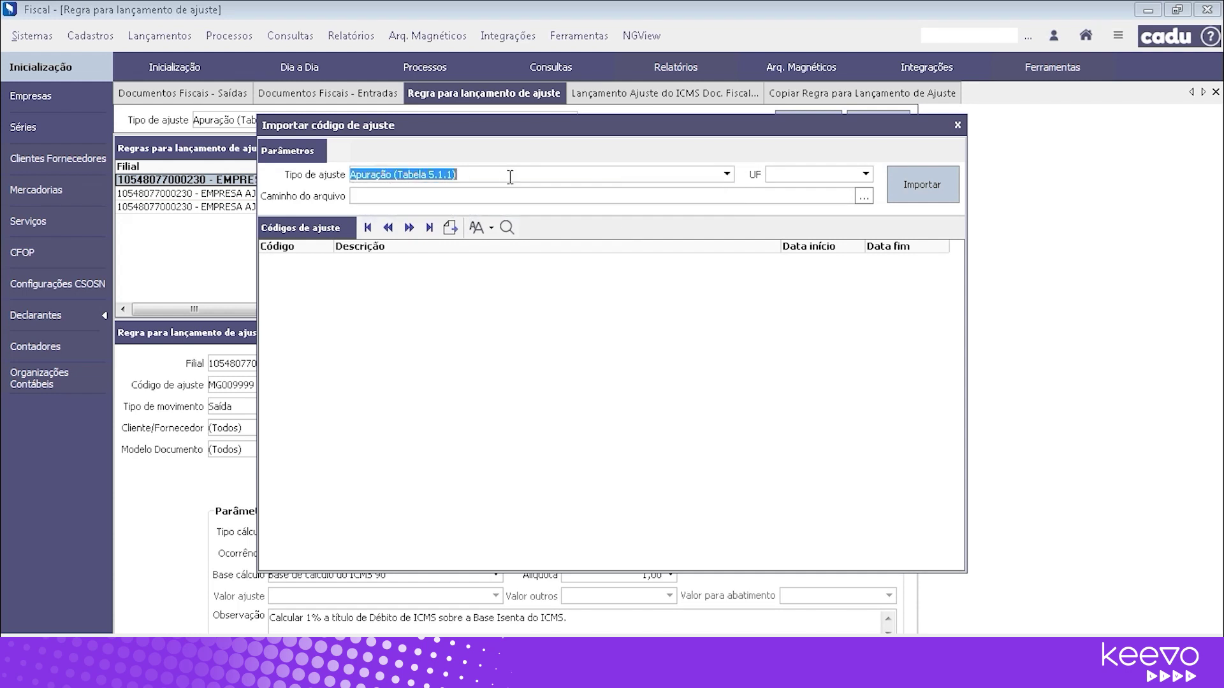
pyautogui.click(865, 174)
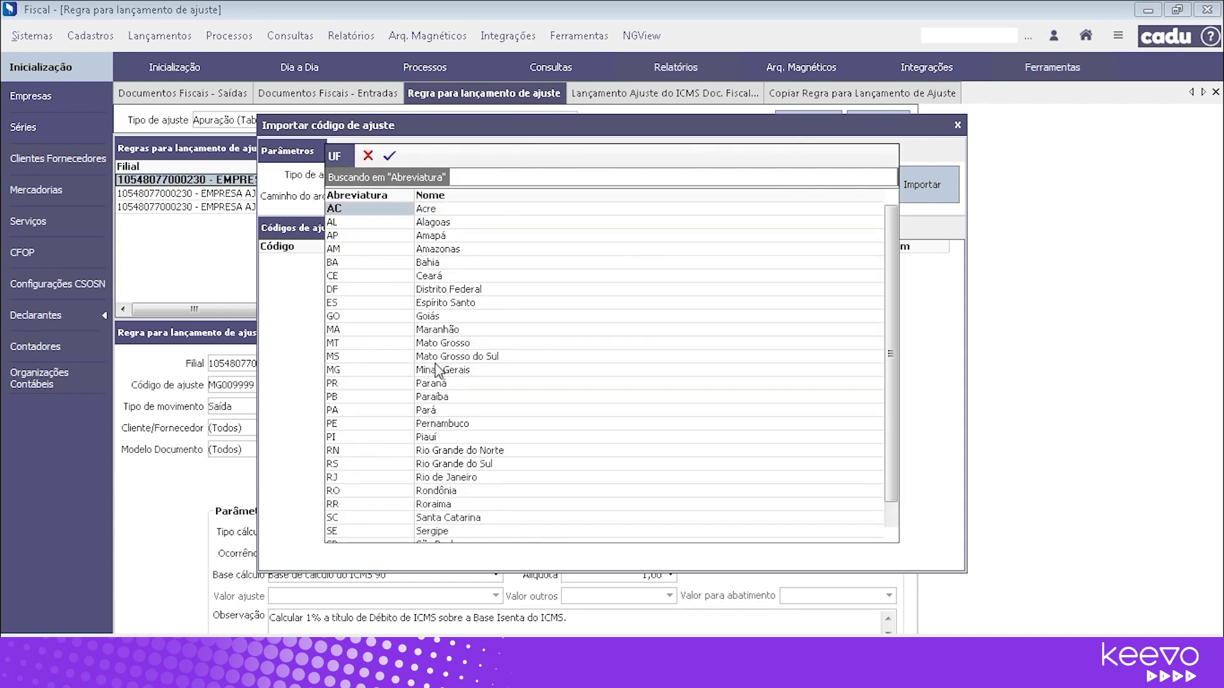
pyautogui.click(433, 370)
pyautogui.click(390, 156)
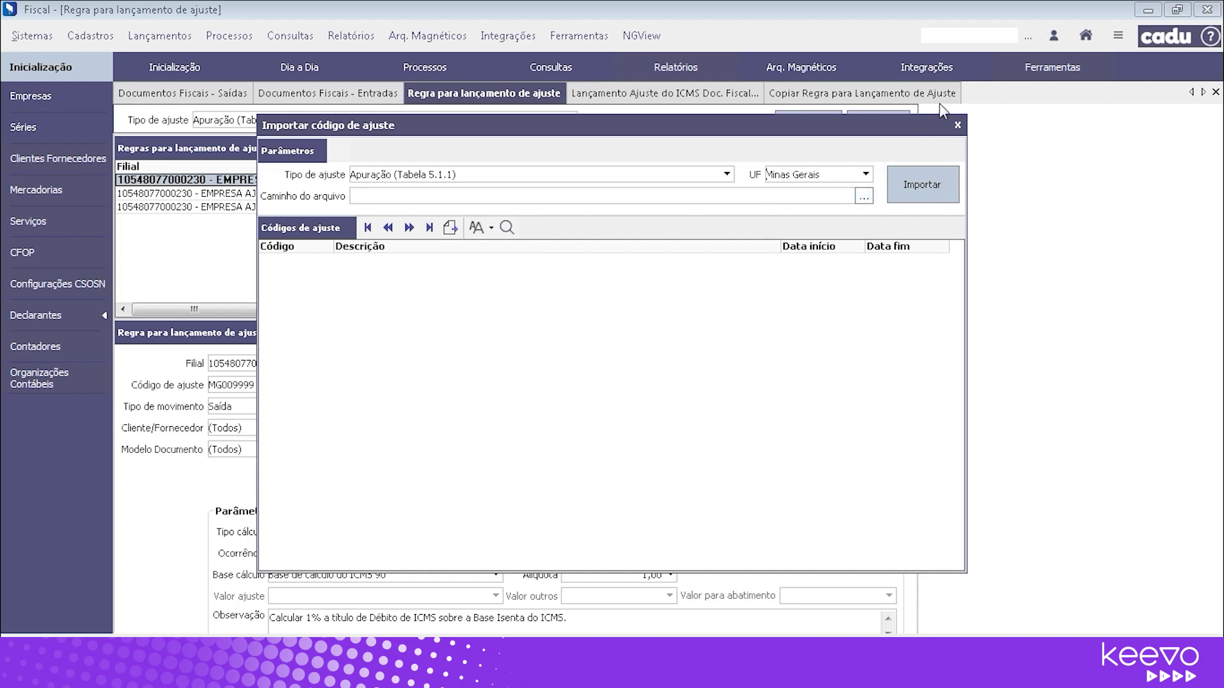
pyautogui.click(958, 127)
# Step: Switch to the Portal do Sped Tabelas page and display Minas Gerais table 5.1.1, Tabela de Códigos de Ajustes da Apuração do ICMS
pyautogui.click(306, 660)
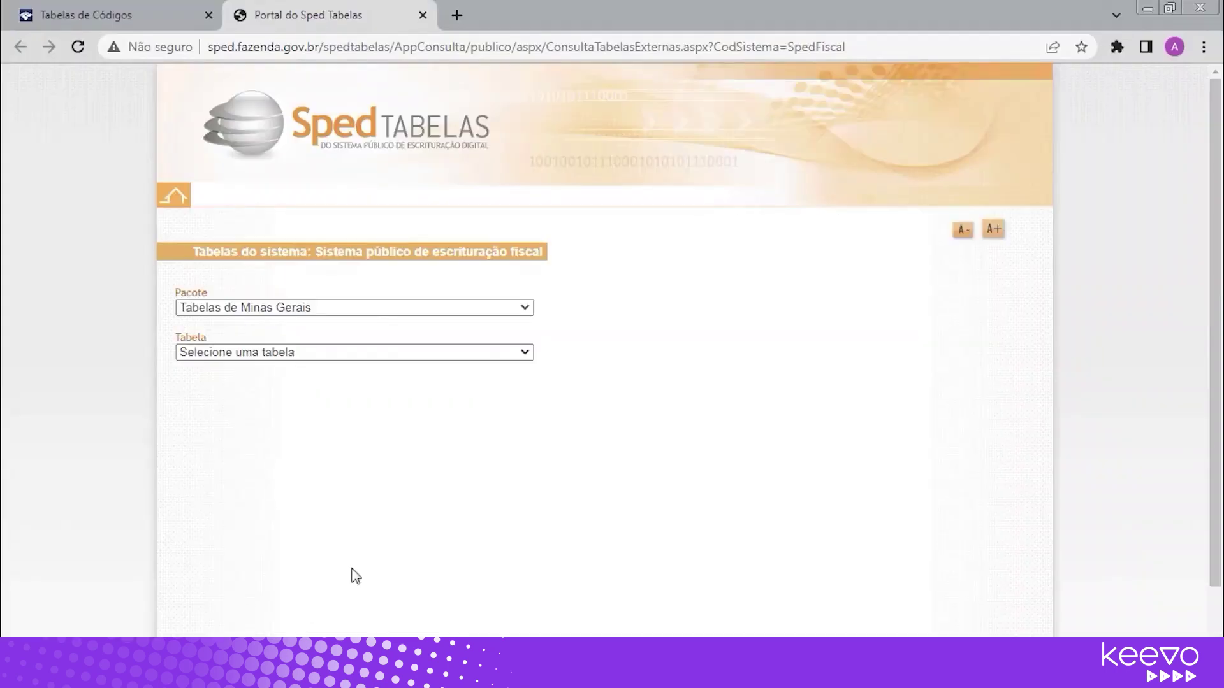
pyautogui.click(280, 354)
pyautogui.click(262, 381)
# Step: Examine the adjustment codes, descriptions, and start and end dates in table 5.1.1, including those of code MG000001
pyautogui.scroll(-3, 414, 370)
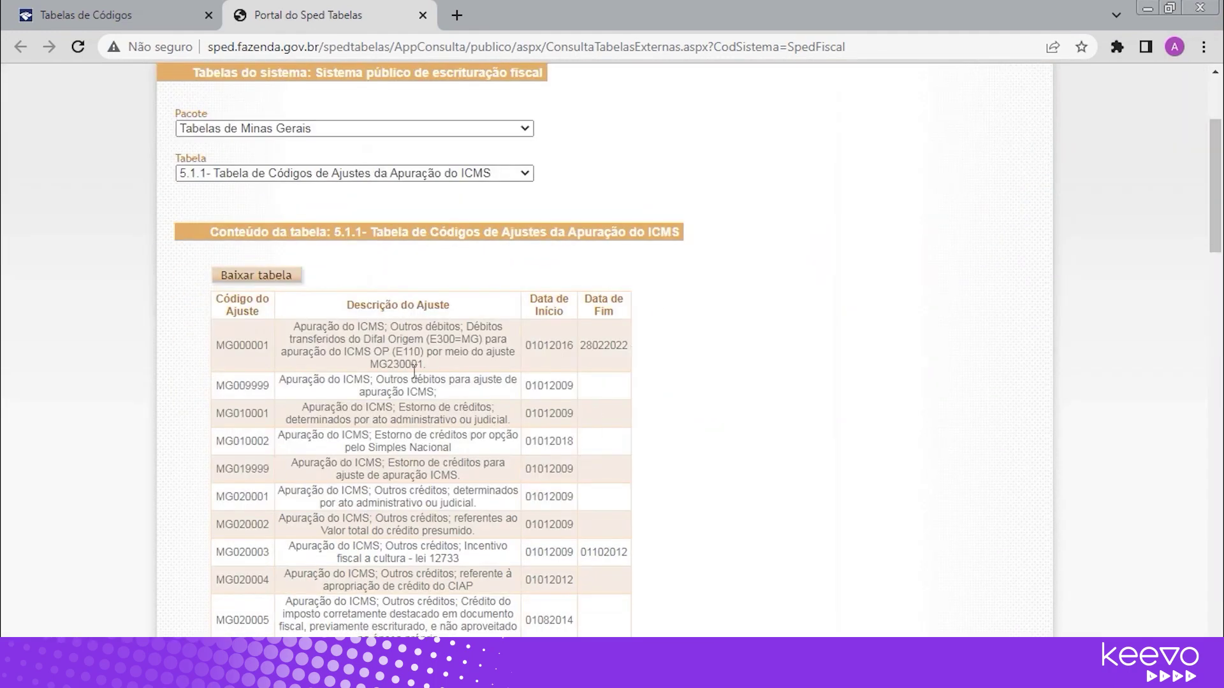
pyautogui.scroll(-3, 403, 369)
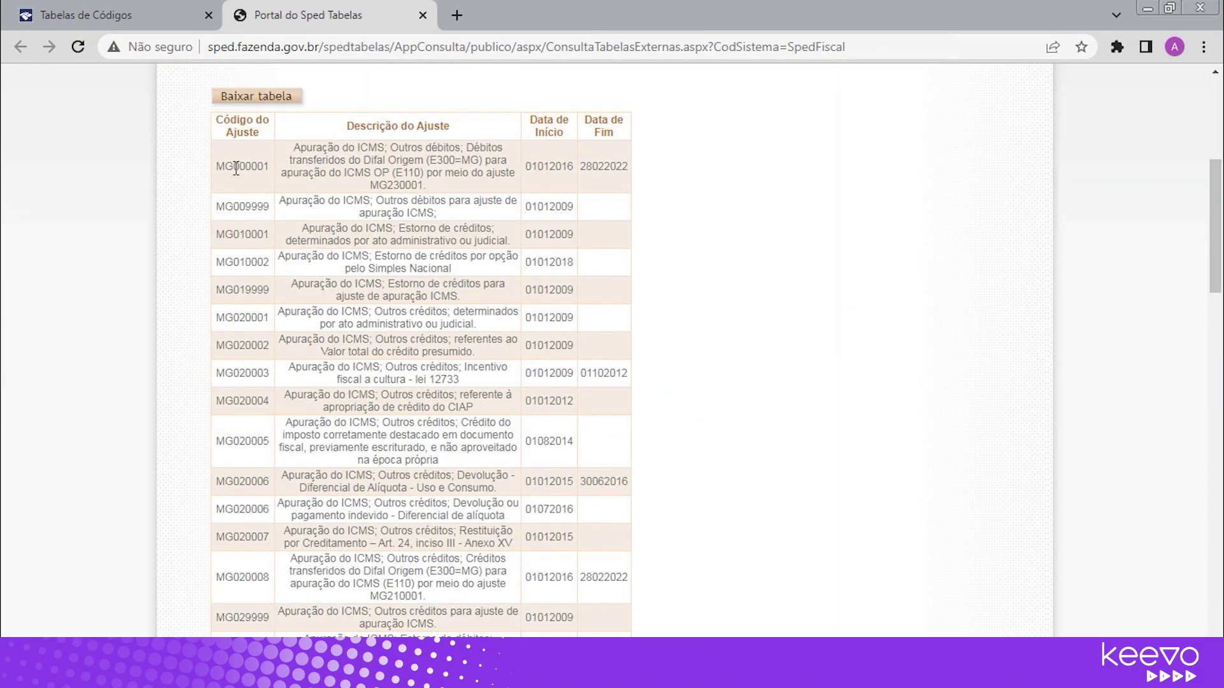
pyautogui.moveTo(218, 169); pyautogui.dragTo(271, 173)
pyautogui.scroll(3, 228, 201)
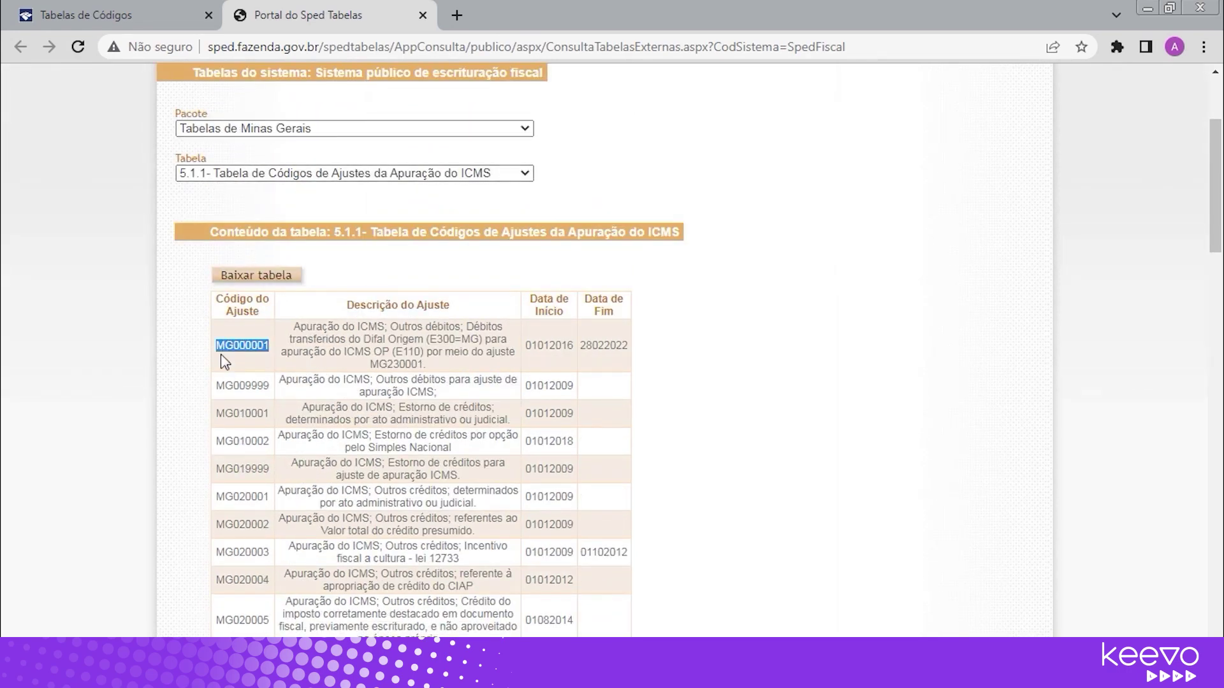
pyautogui.scroll(-3, 220, 344)
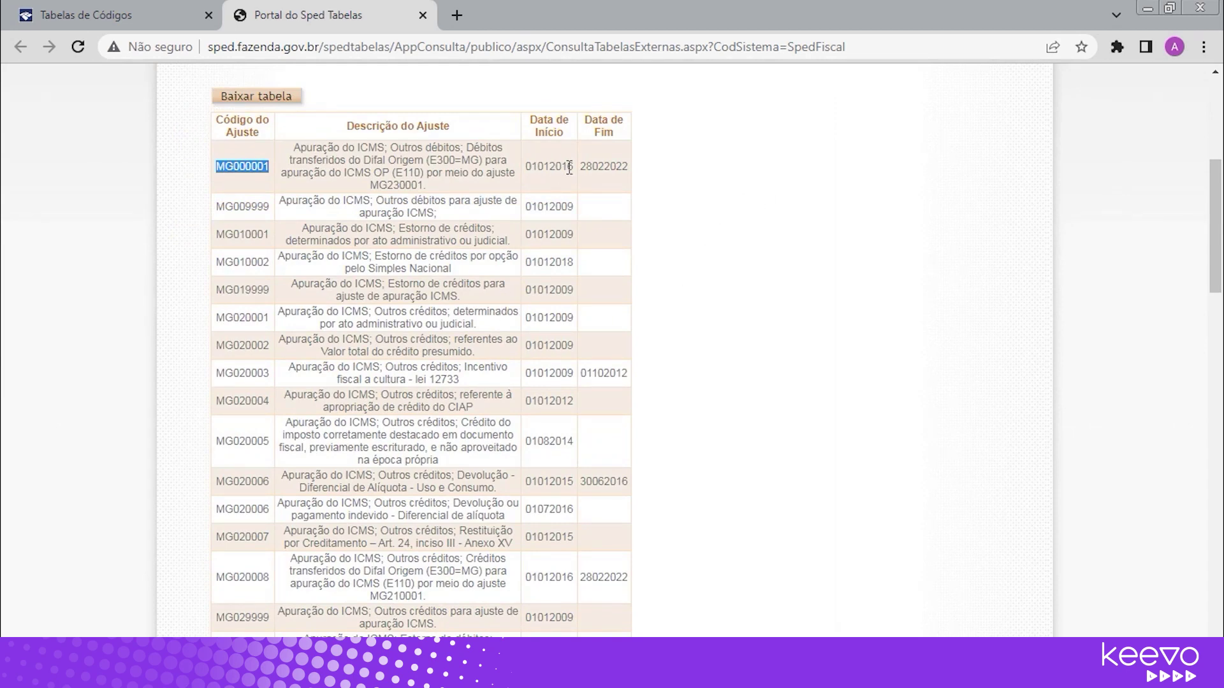
pyautogui.moveTo(583, 166); pyautogui.dragTo(631, 165)
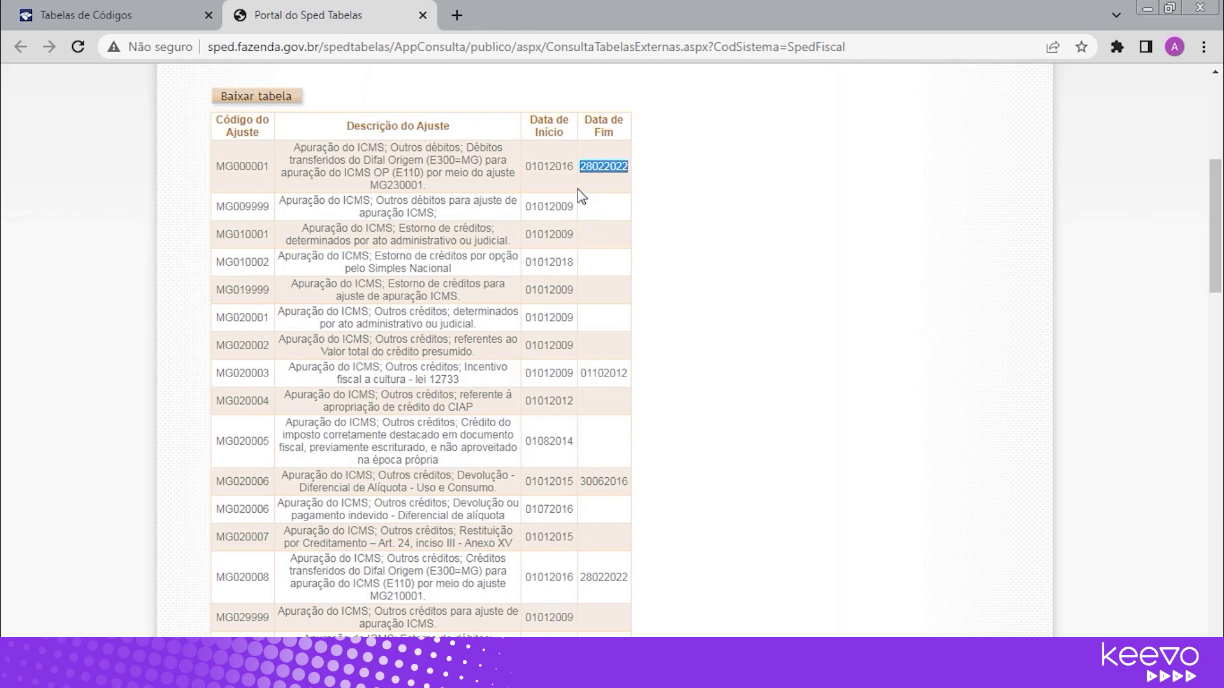
pyautogui.scroll(-5, 574, 344)
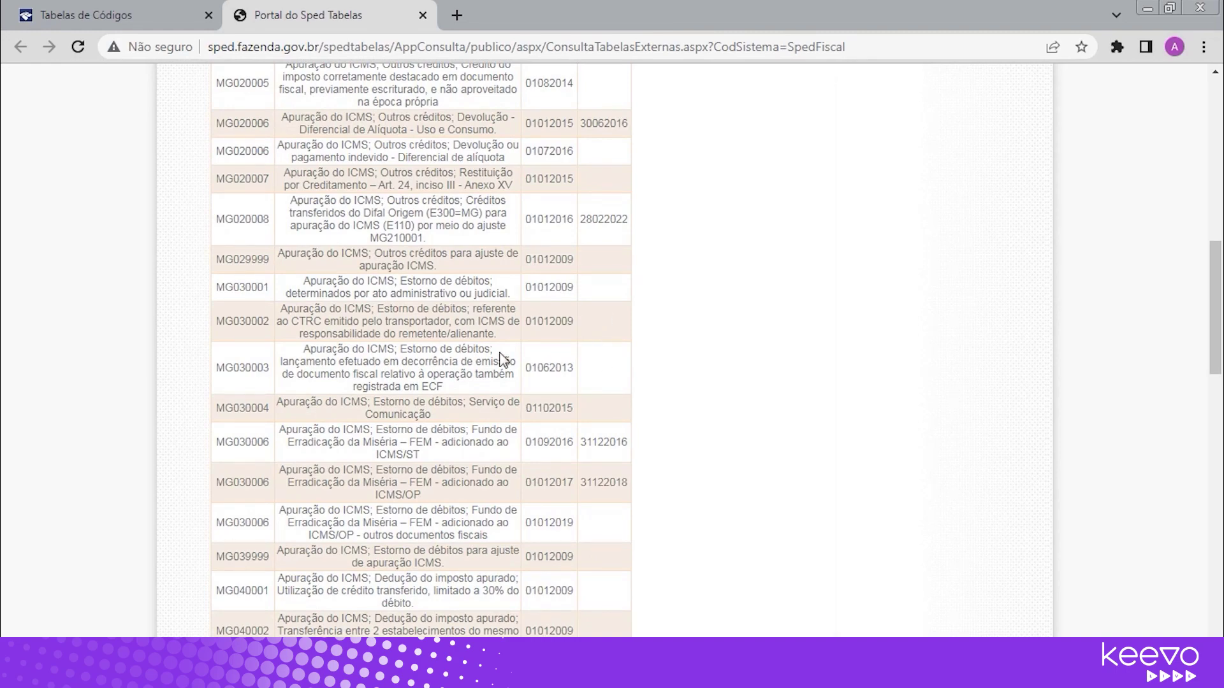
pyautogui.scroll(7, 521, 312)
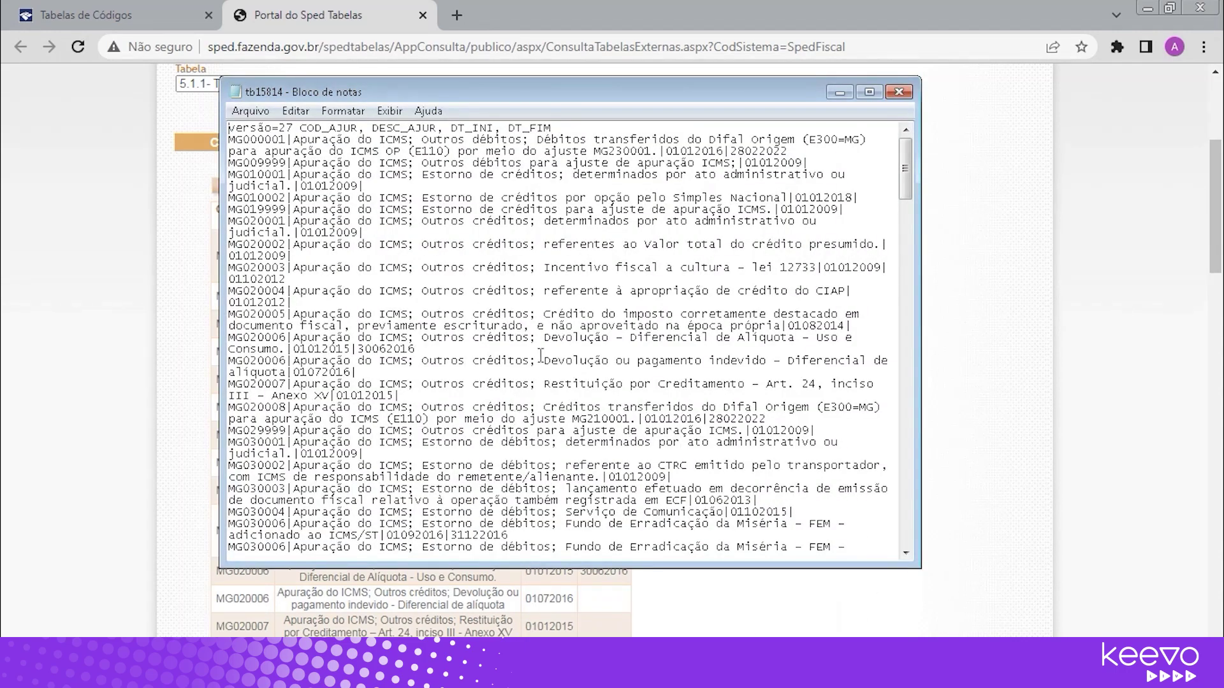
# Step: Examine the adjustment code lines in the tb15814 text file and close the file
pyautogui.scroll(-12, 491, 255)
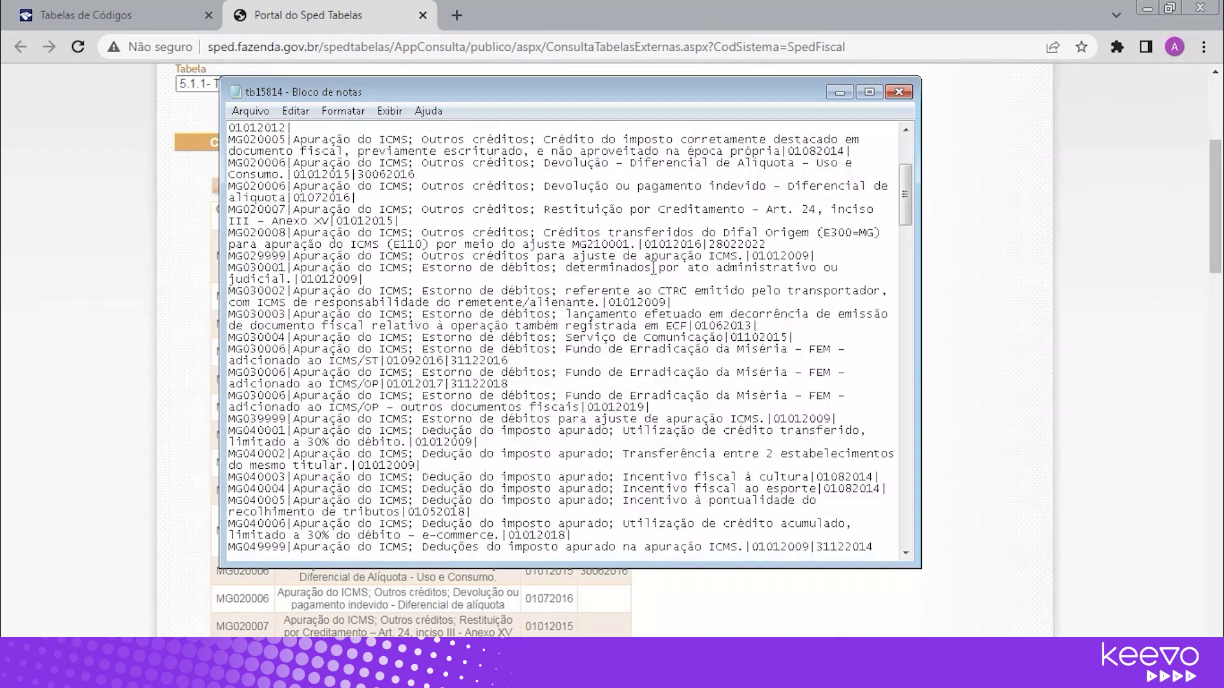
pyautogui.scroll(-3, 669, 337)
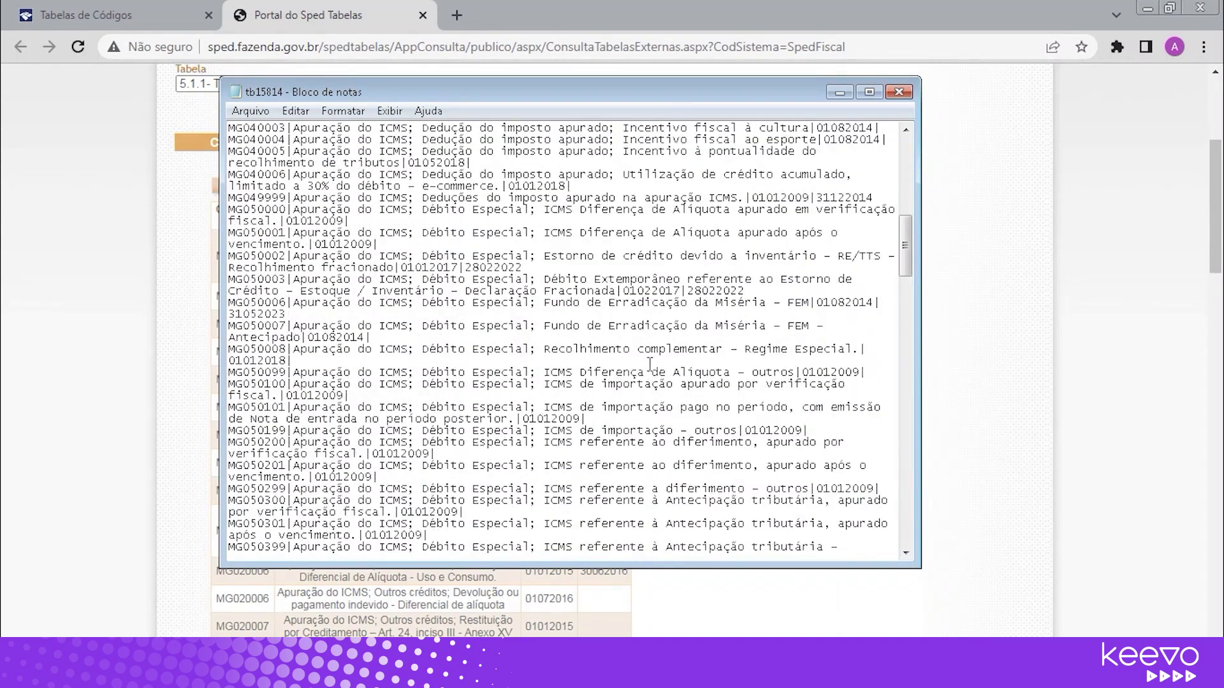
pyautogui.click(899, 91)
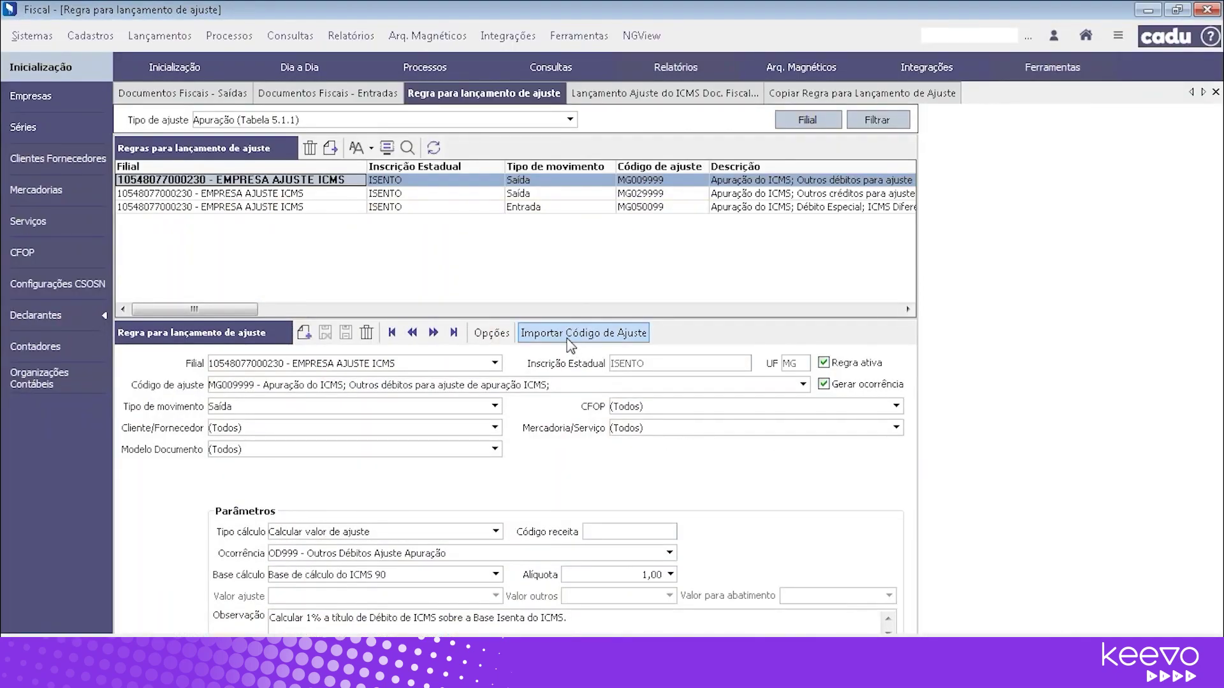
# Step: Open the adjustment code import for Apuração (Tabela 5.1.1) and set the state to Minas Gerais
pyautogui.click(605, 336)
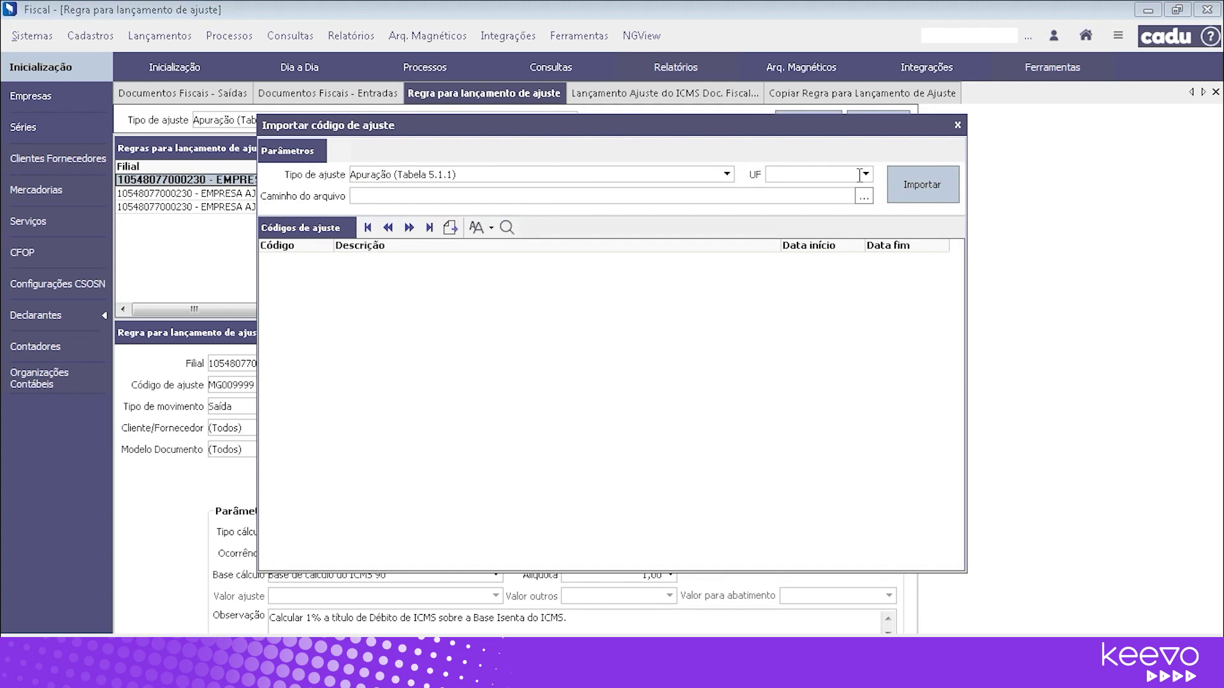
pyautogui.click(865, 174)
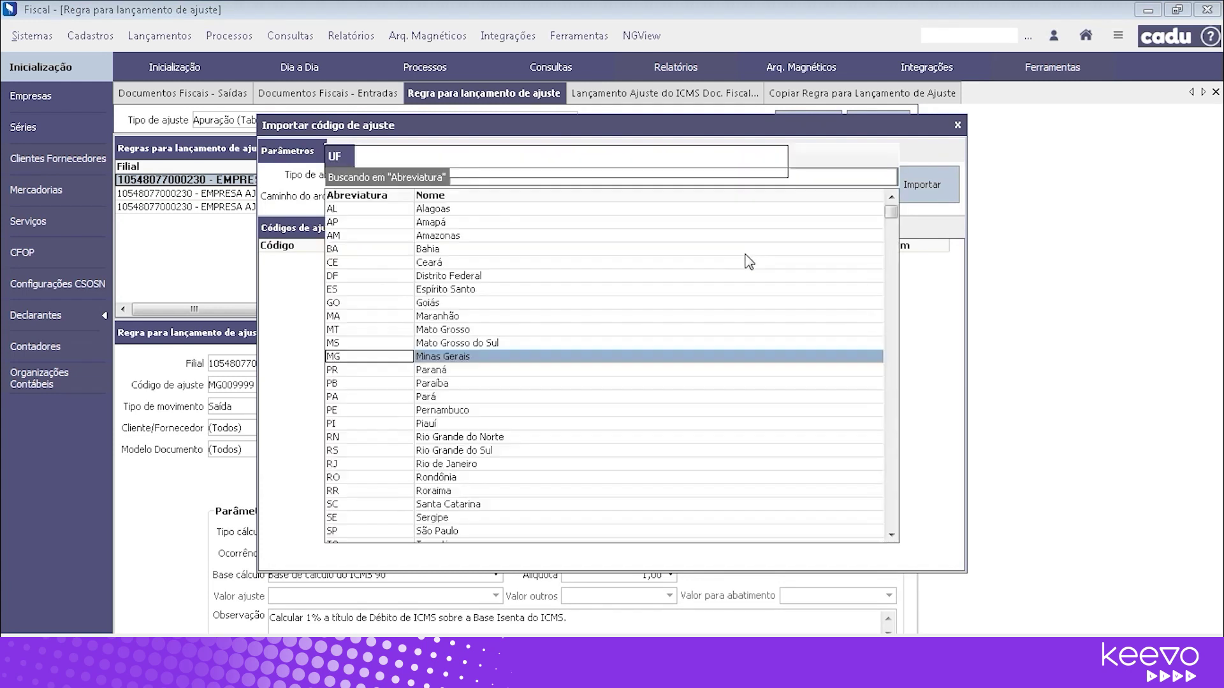
pyautogui.click(464, 361)
pyautogui.click(389, 155)
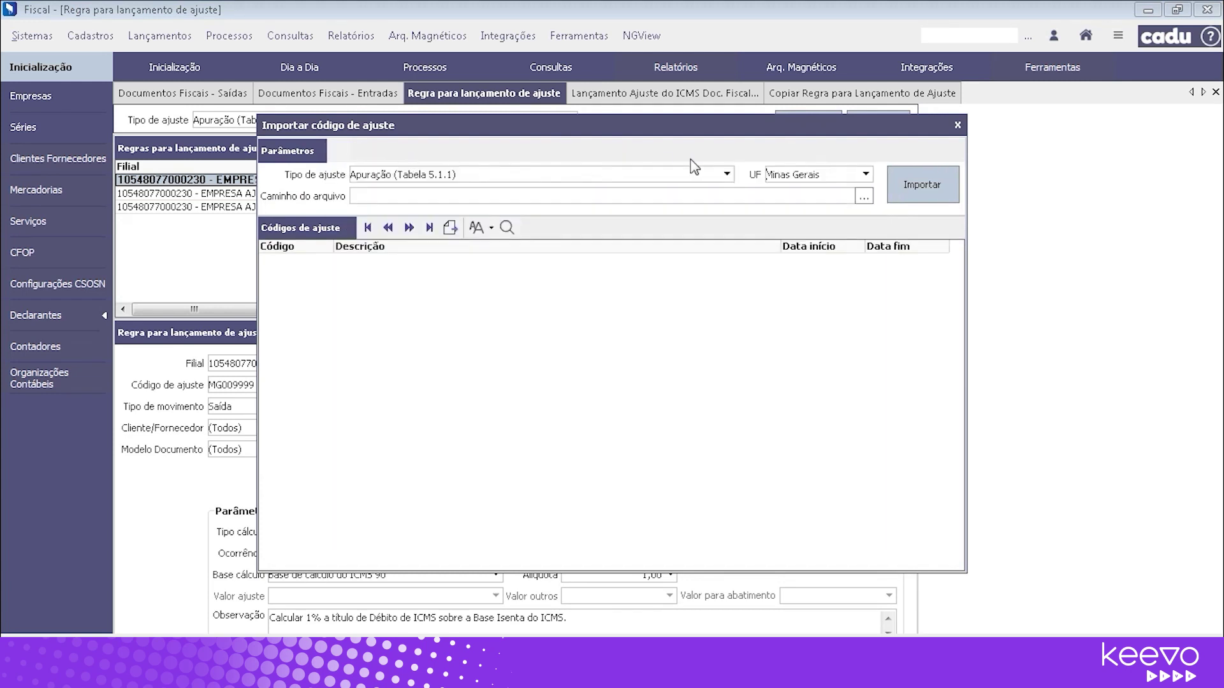
# Step: Import the adjustment codes from the file tb15814 in the Ajuste de ICMS - KL folder MGTB 5.1.1
pyautogui.click(863, 196)
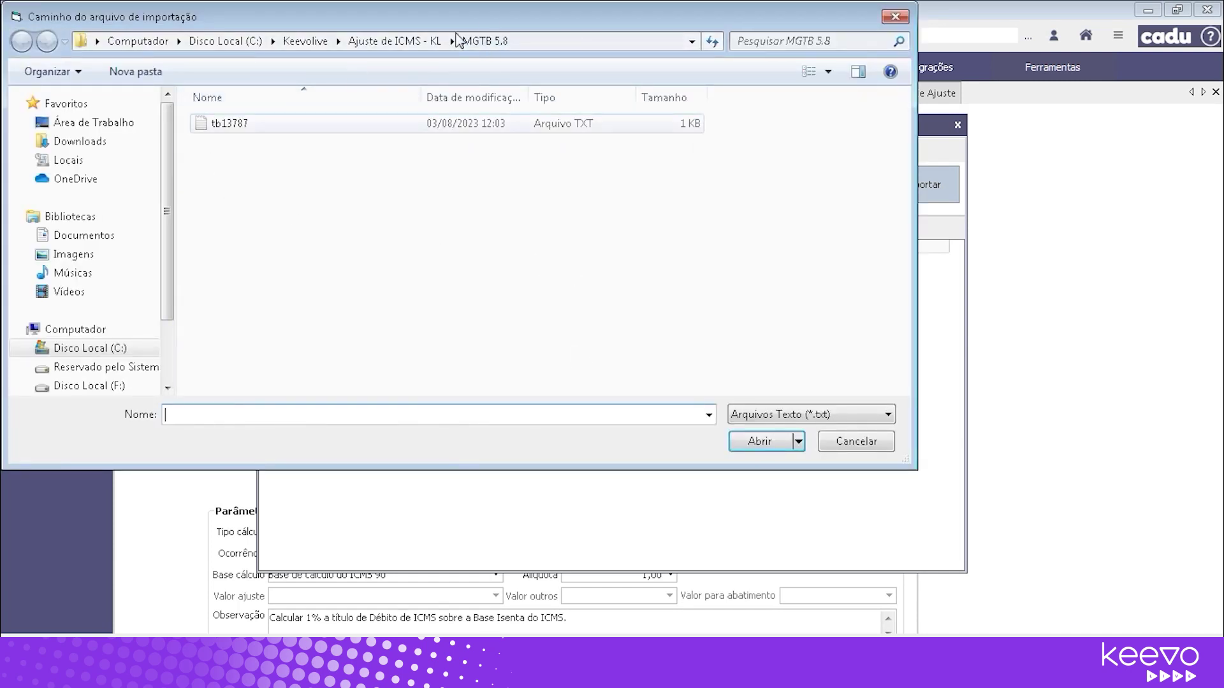
pyautogui.click(395, 41)
pyautogui.click(249, 148)
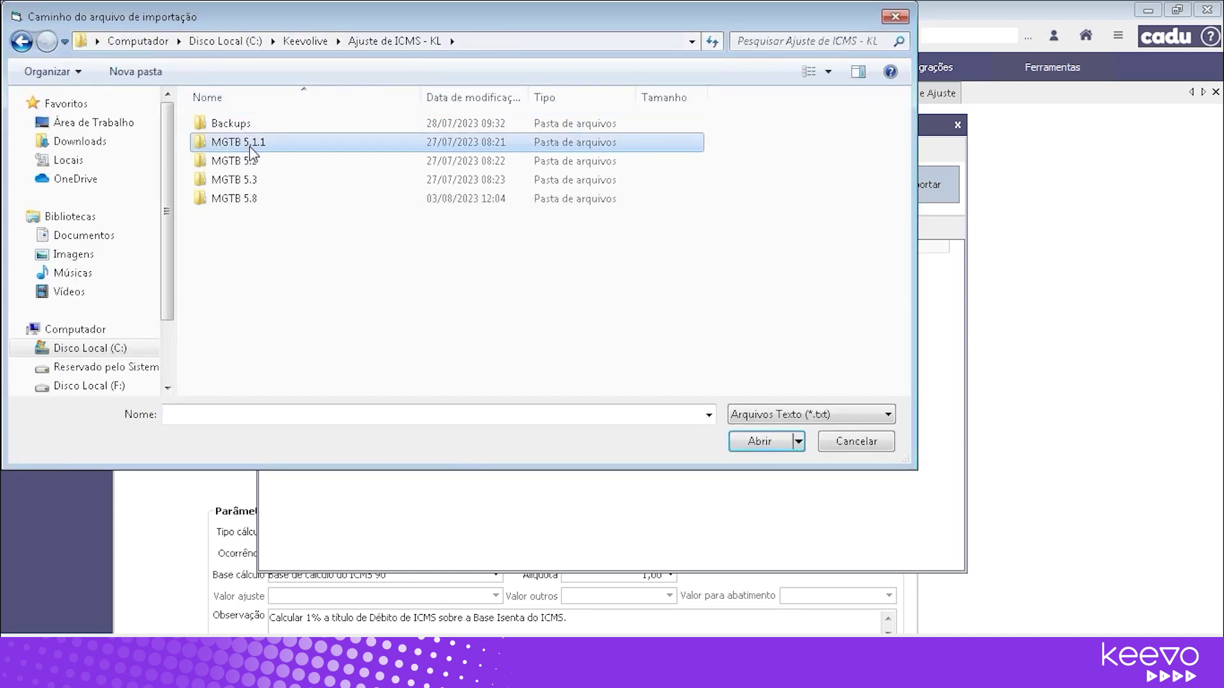
pyautogui.doubleClick(247, 149)
pyautogui.click(240, 128)
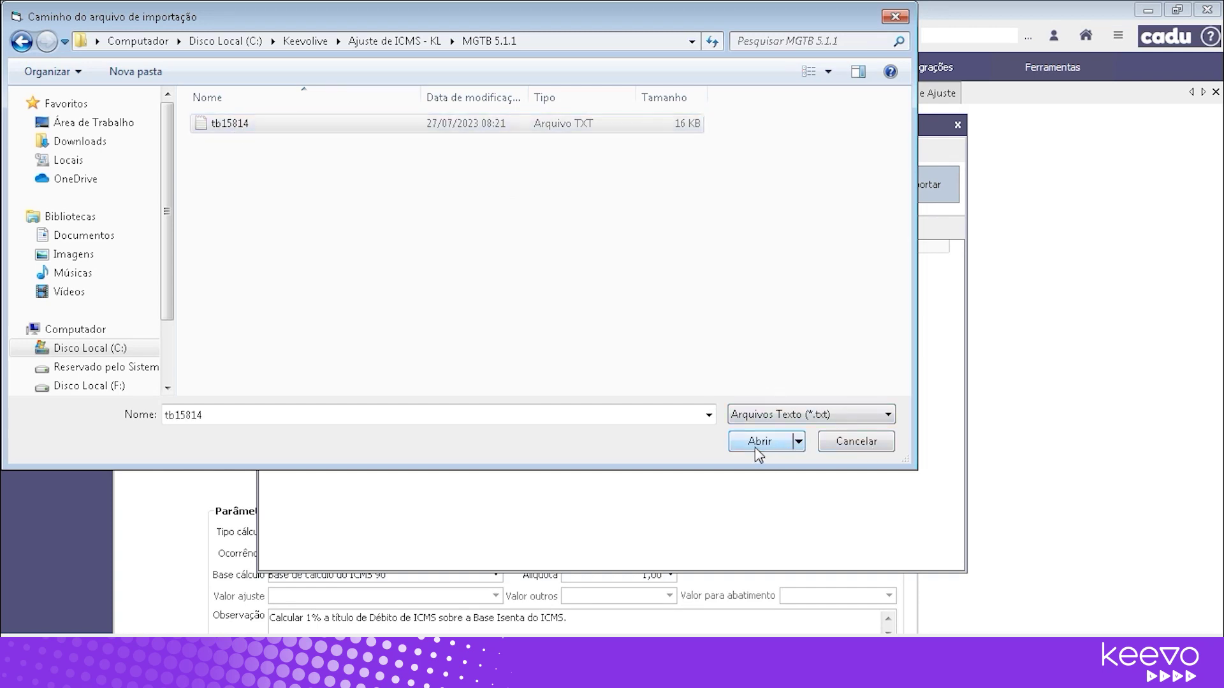
pyautogui.click(758, 441)
pyautogui.click(922, 193)
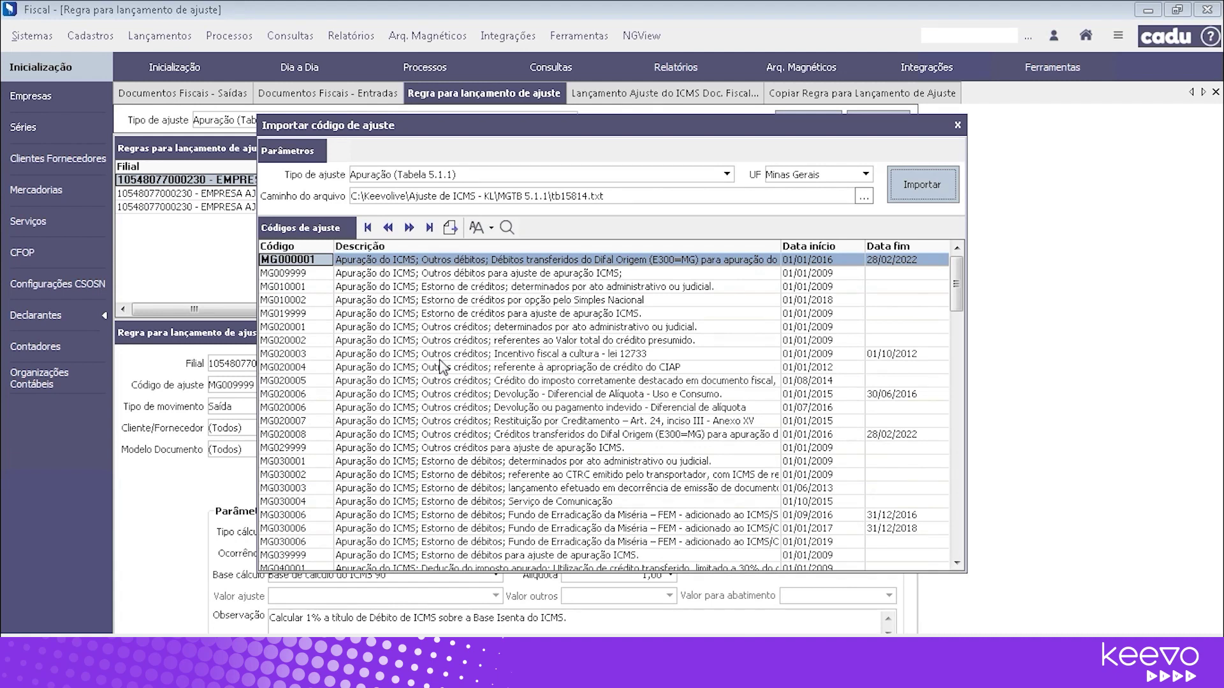
# Step: Examine the imported adjustment codes and their end dates, including those of MG129999 and MG130006, and close the import window
pyautogui.moveTo(954, 322); pyautogui.dragTo(961, 425)
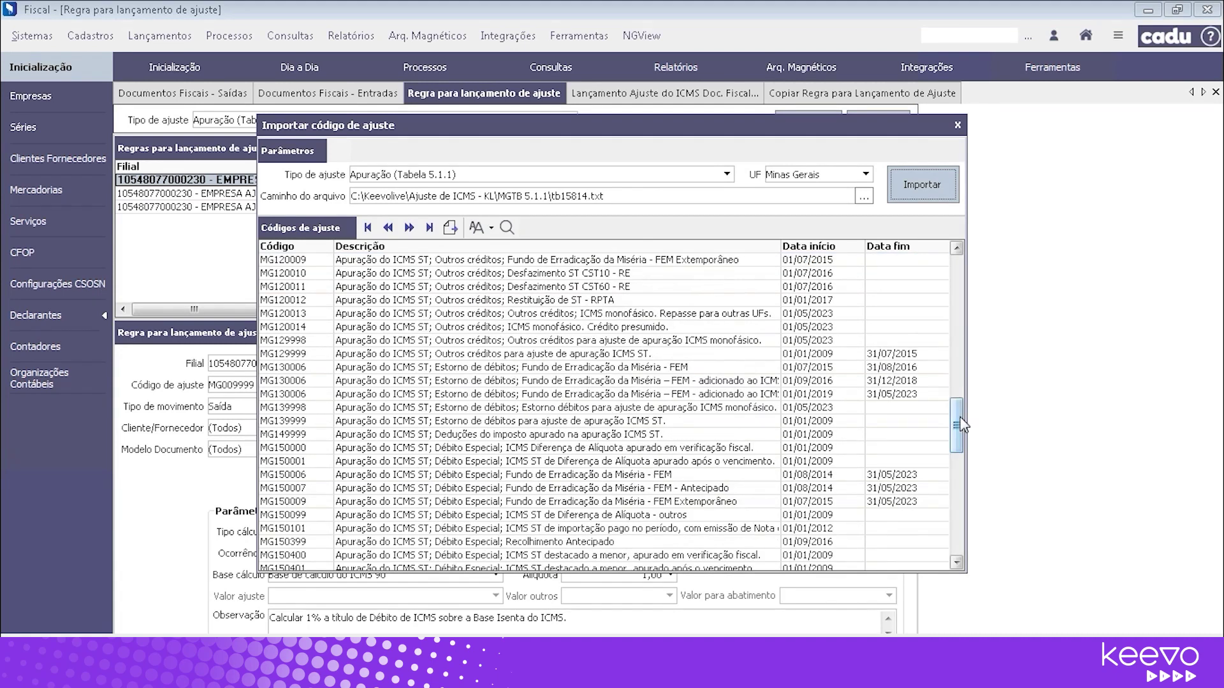
pyautogui.click(894, 355)
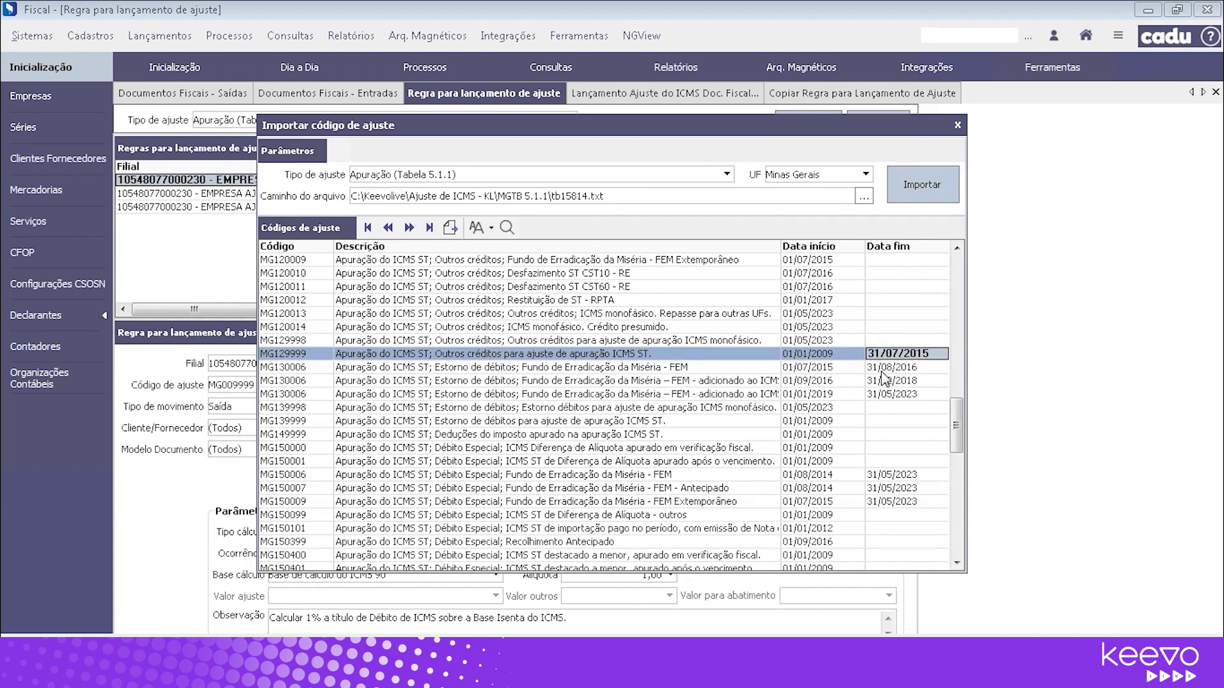
pyautogui.click(882, 372)
pyautogui.click(887, 396)
pyautogui.scroll(1, 804, 344)
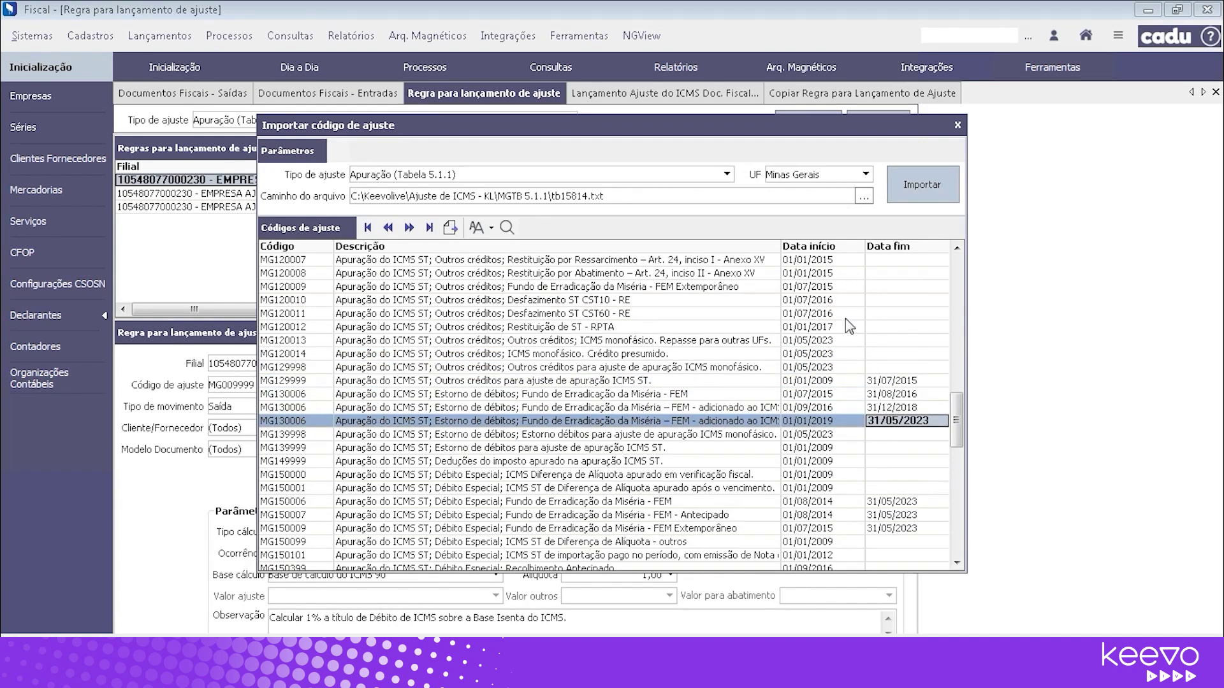
pyautogui.scroll(2, 850, 326)
pyautogui.click(962, 271)
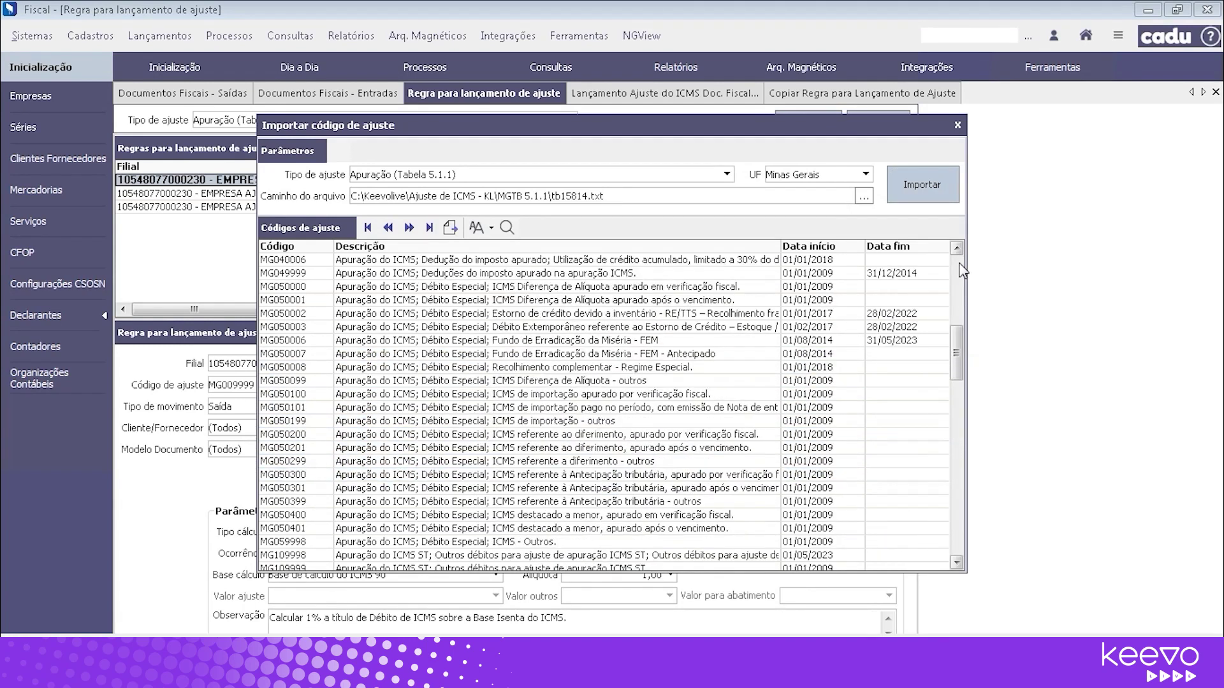
pyautogui.click(958, 125)
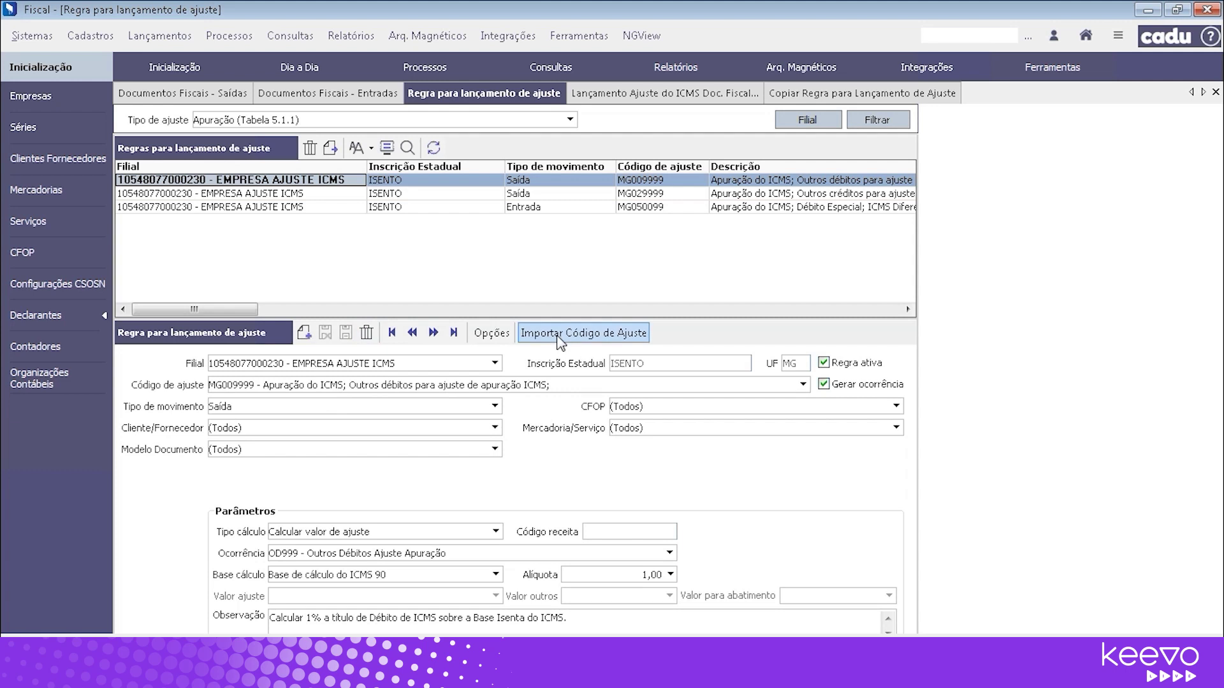
# Step: Check the available adjustment types, switch to the Portal do Sped Tabelas page and display Minas Gerais table 5.2, Tabela de Informações Adicionais da Apuração
pyautogui.click(570, 120)
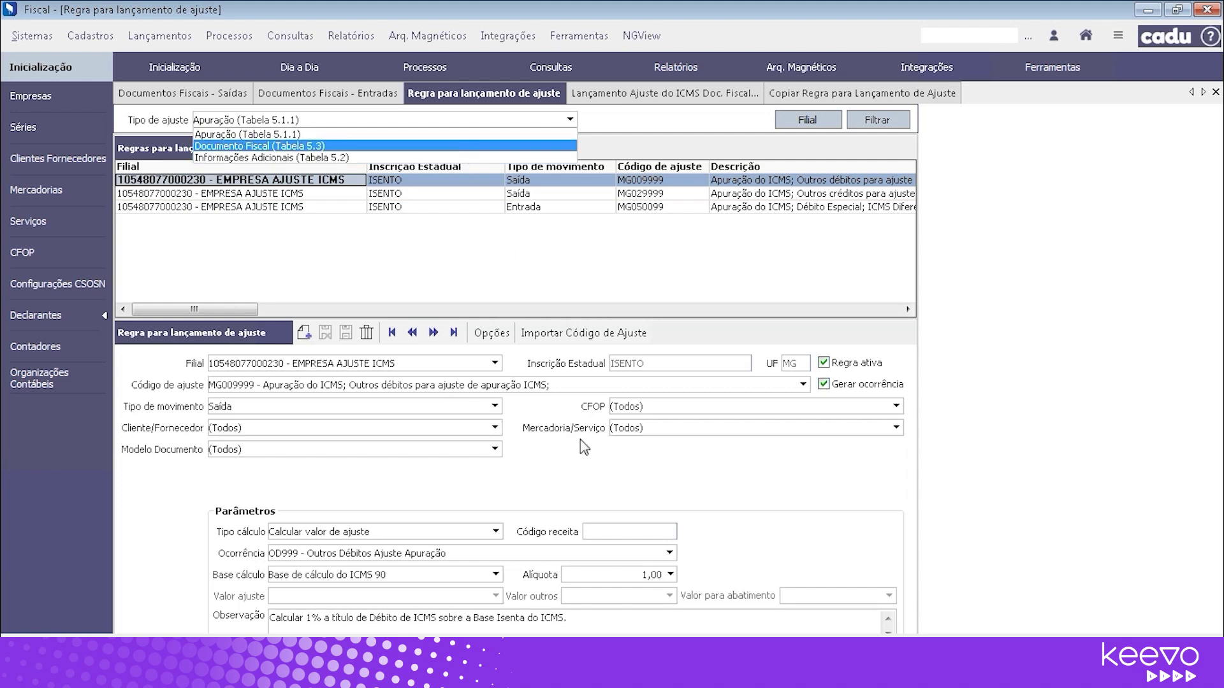
pyautogui.click(319, 663)
pyautogui.scroll(4, 349, 366)
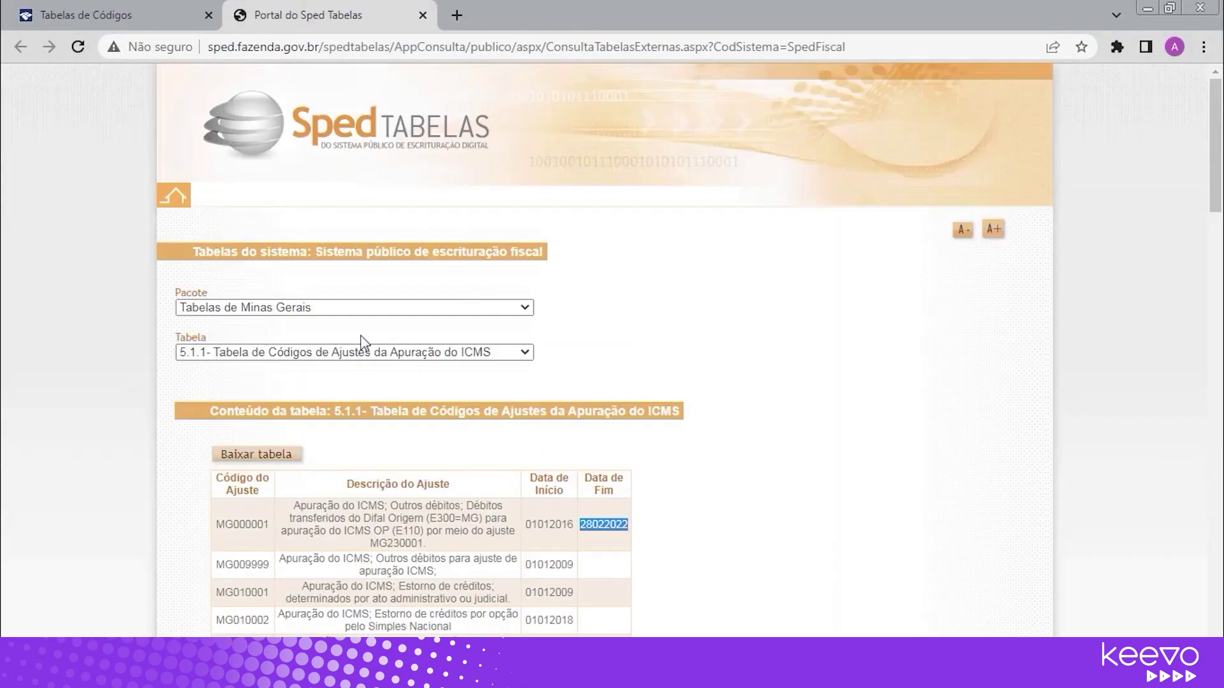
pyautogui.click(369, 354)
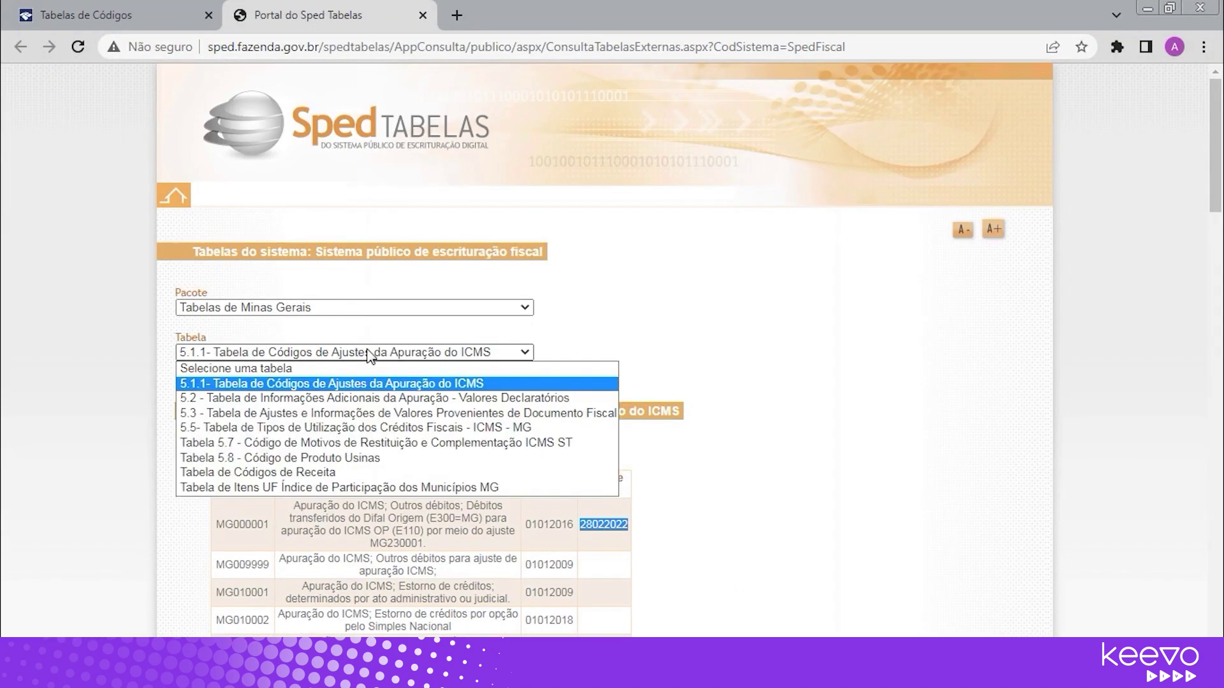
pyautogui.click(317, 399)
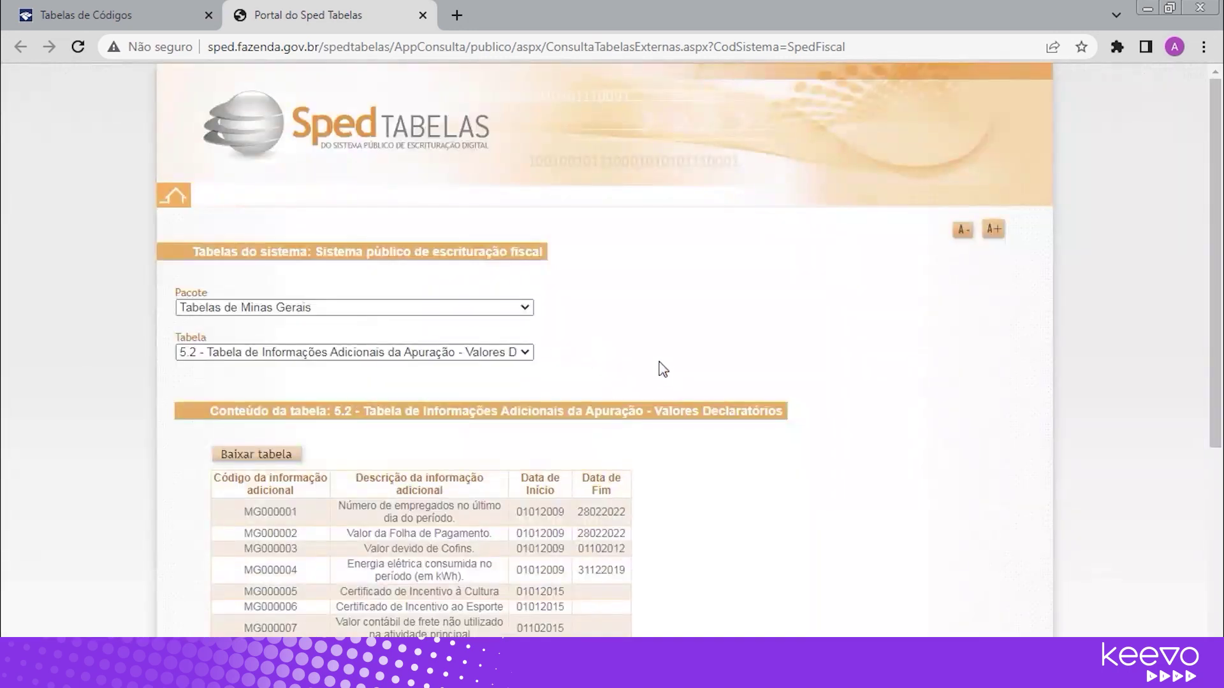
pyautogui.scroll(-3, 660, 367)
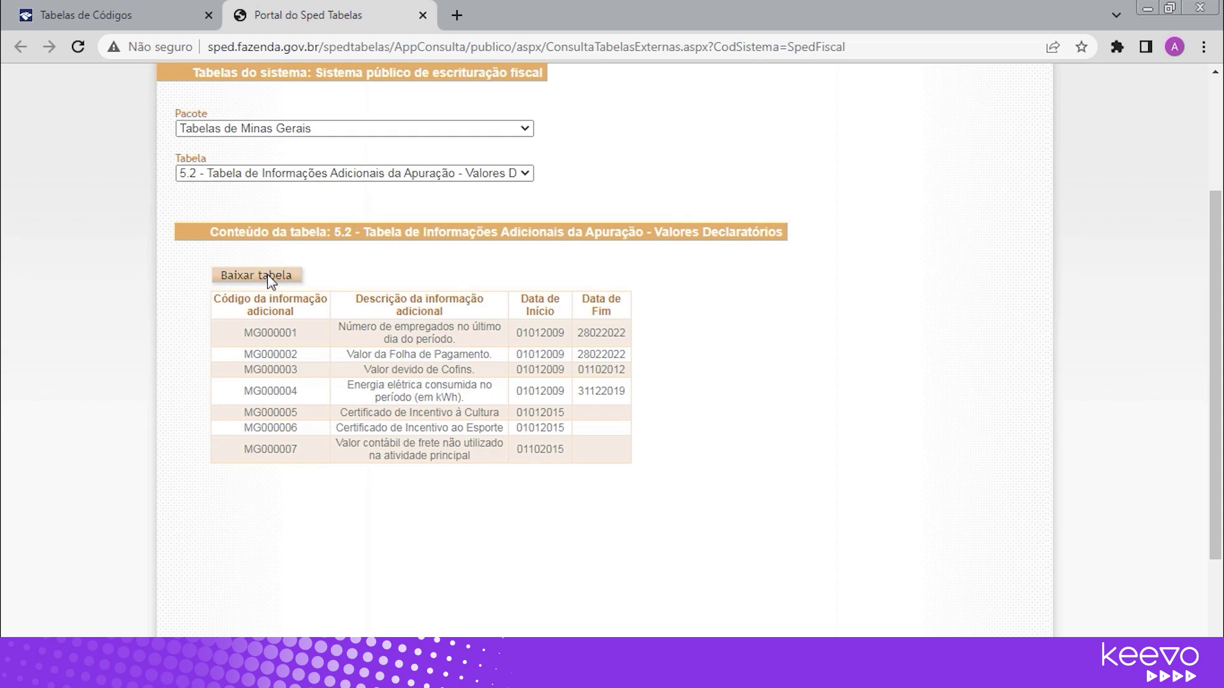
# Step: Display Minas Gerais table 5.3, Tabela de Ajustes e Informações de Valores Provenientes de Documento Fiscal, and examine its codes and dates
pyautogui.click(350, 173)
pyautogui.click(284, 234)
pyautogui.scroll(-5, 558, 389)
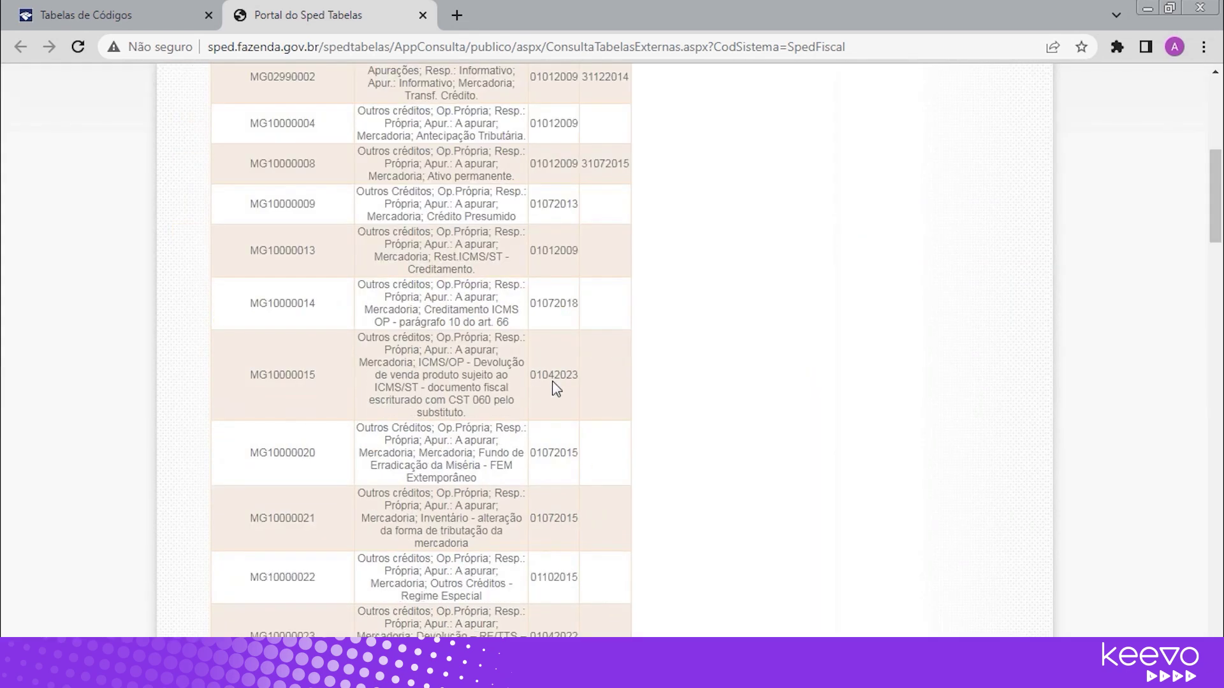
pyautogui.scroll(8, 557, 389)
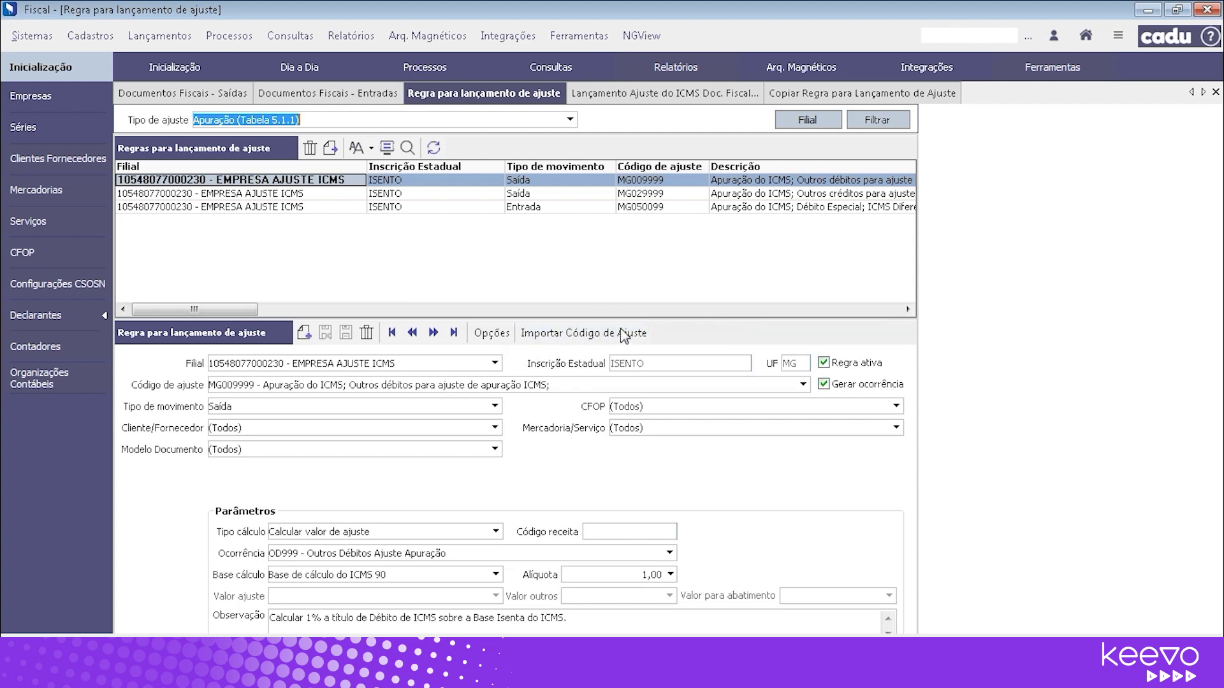
# Step: Switch back to Fiscal, start a new adjustment rule and look through the adjustment codes available for it without choosing one
pyautogui.click(303, 332)
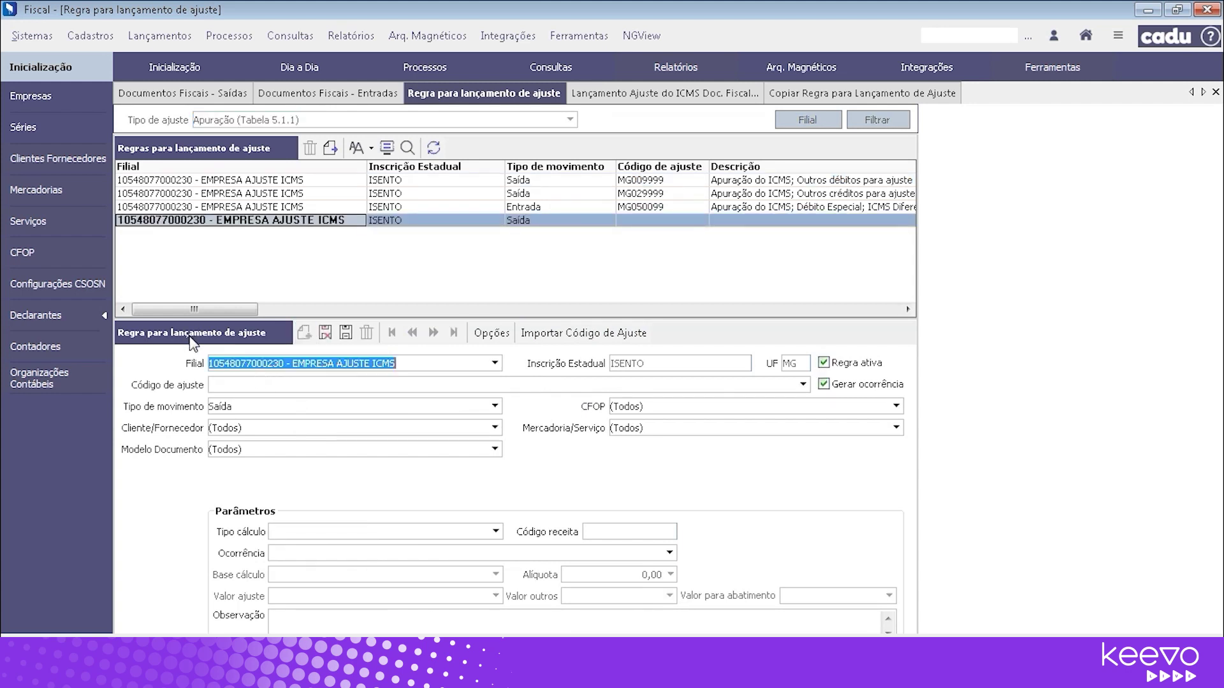
pyautogui.click(803, 384)
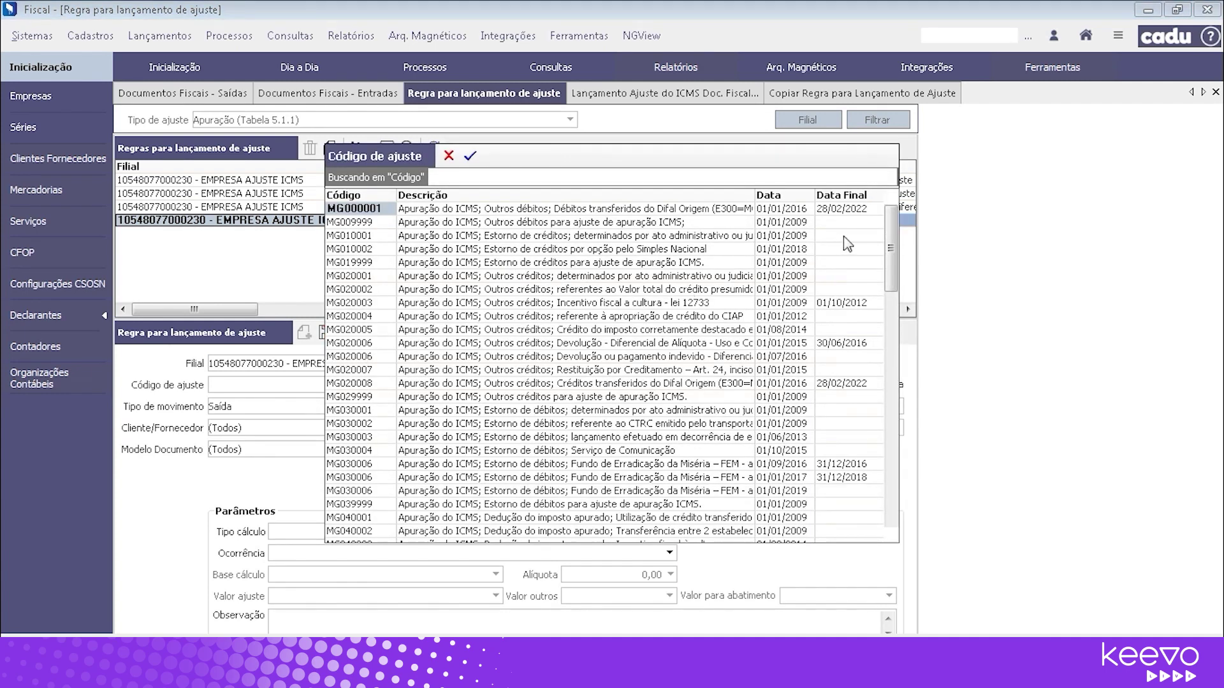
pyautogui.moveTo(886, 278); pyautogui.dragTo(891, 452)
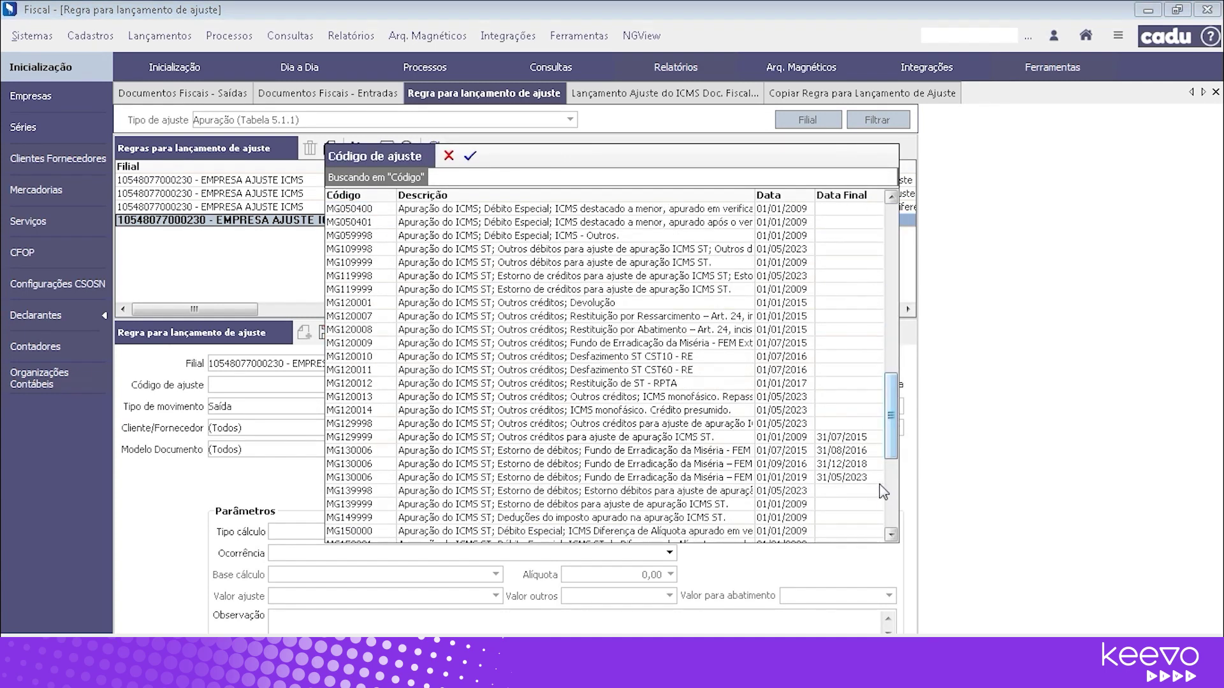
pyautogui.click(890, 516)
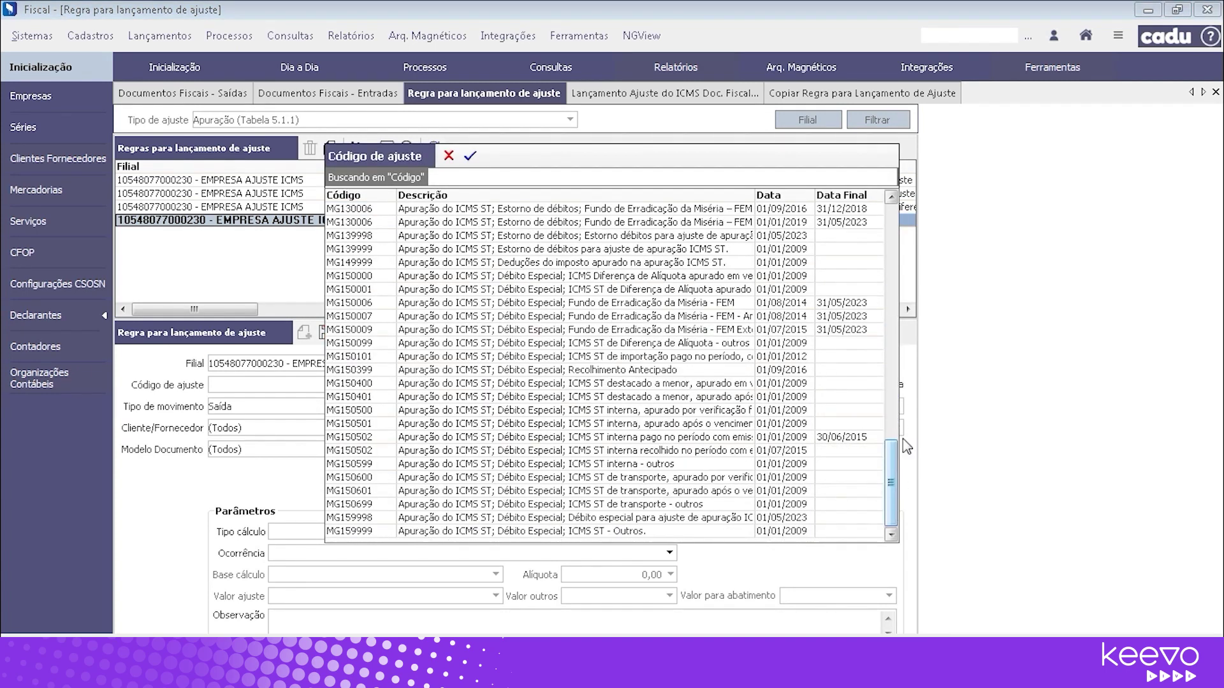
pyautogui.click(891, 361)
pyautogui.click(892, 274)
pyautogui.click(891, 231)
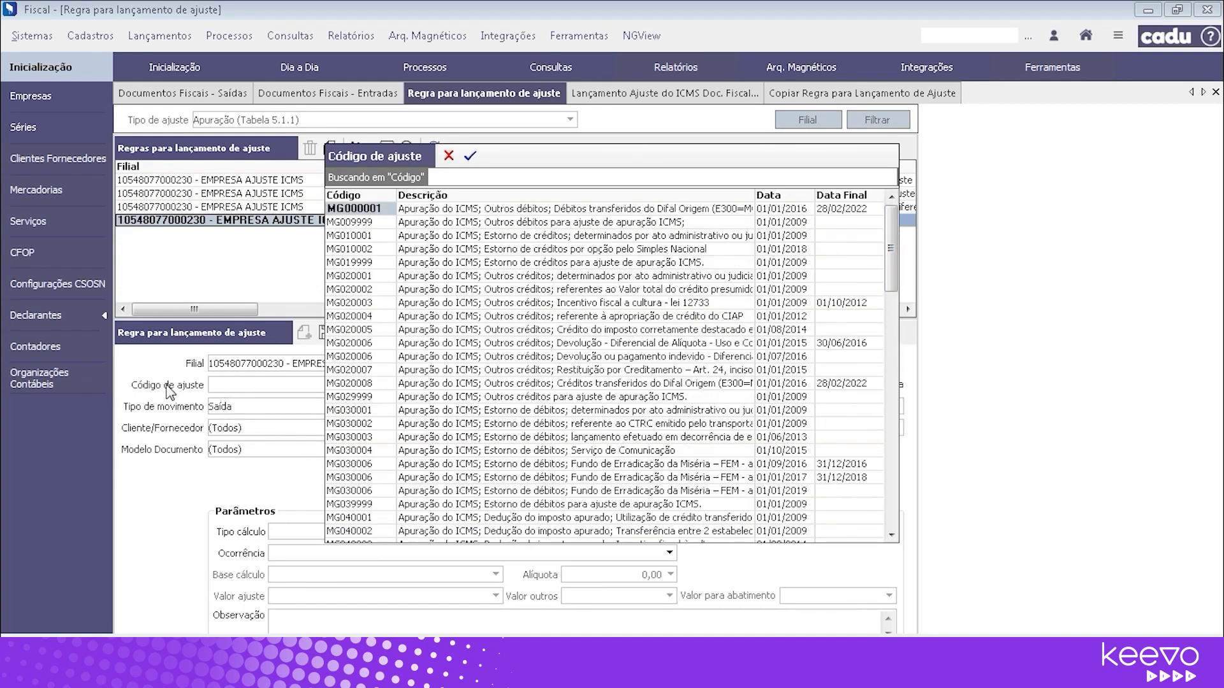
pyautogui.scroll(-1, 552, 399)
pyautogui.scroll(-3, 552, 400)
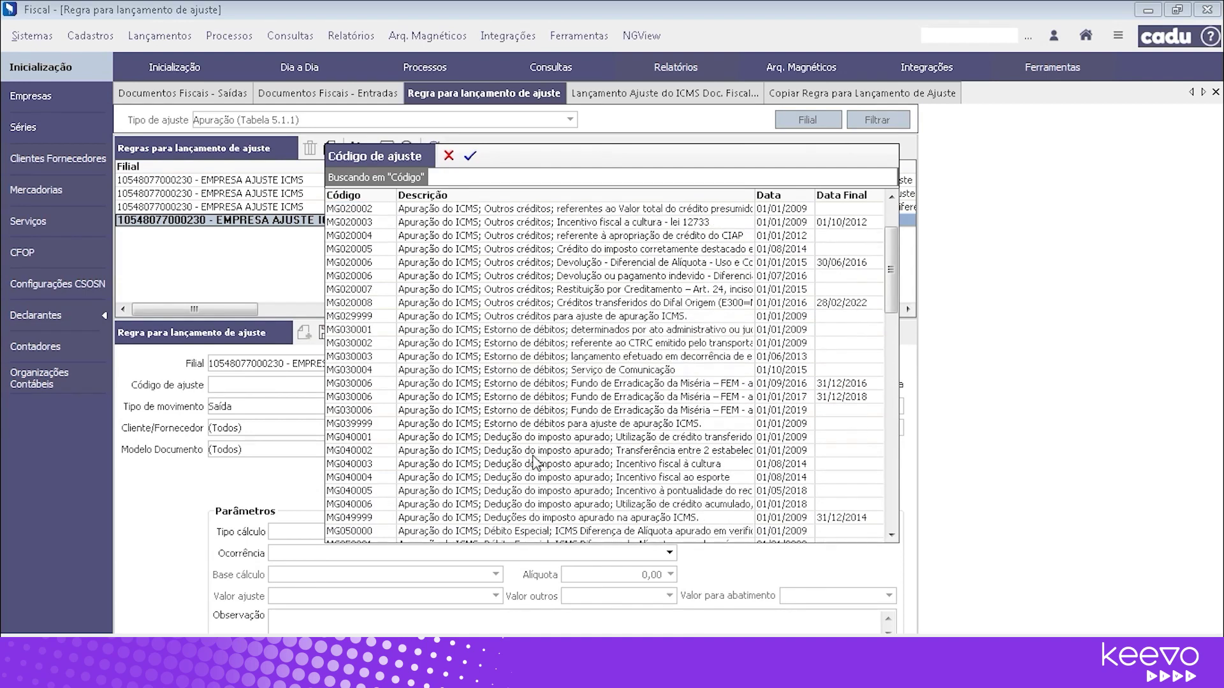
pyautogui.click(449, 157)
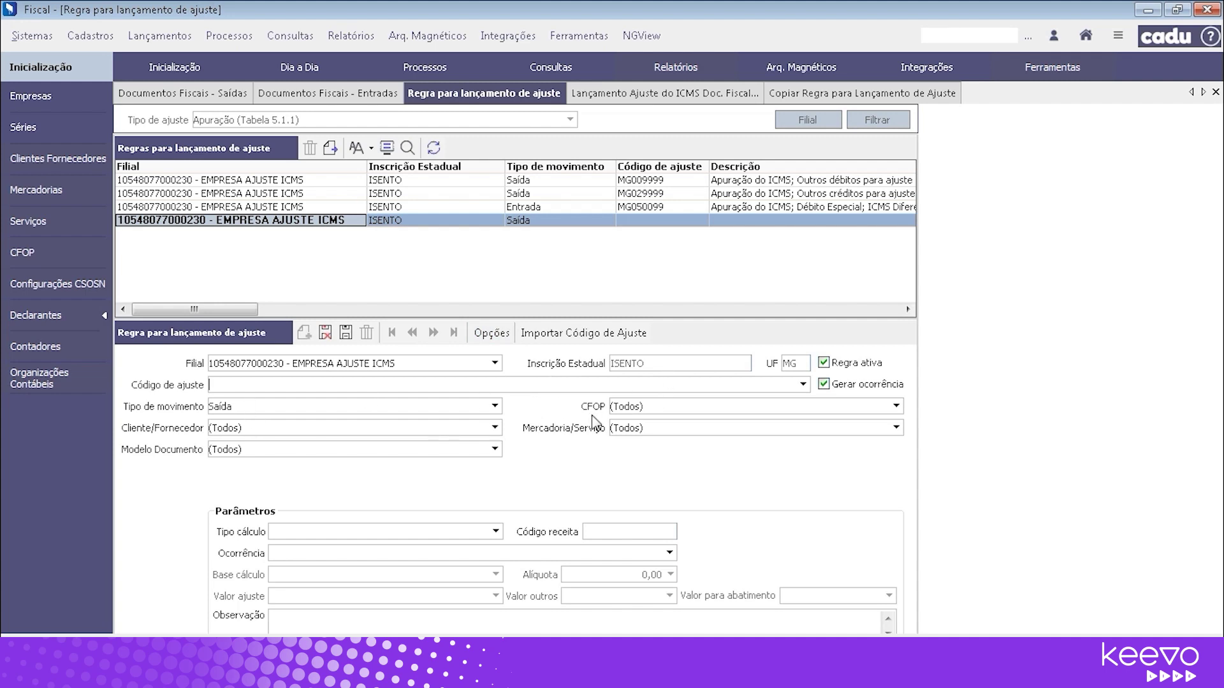
# Step: Assign adjustment code MG010002 to the new rule and set its movement type to Saída
pyautogui.click(806, 386)
pyautogui.click(624, 253)
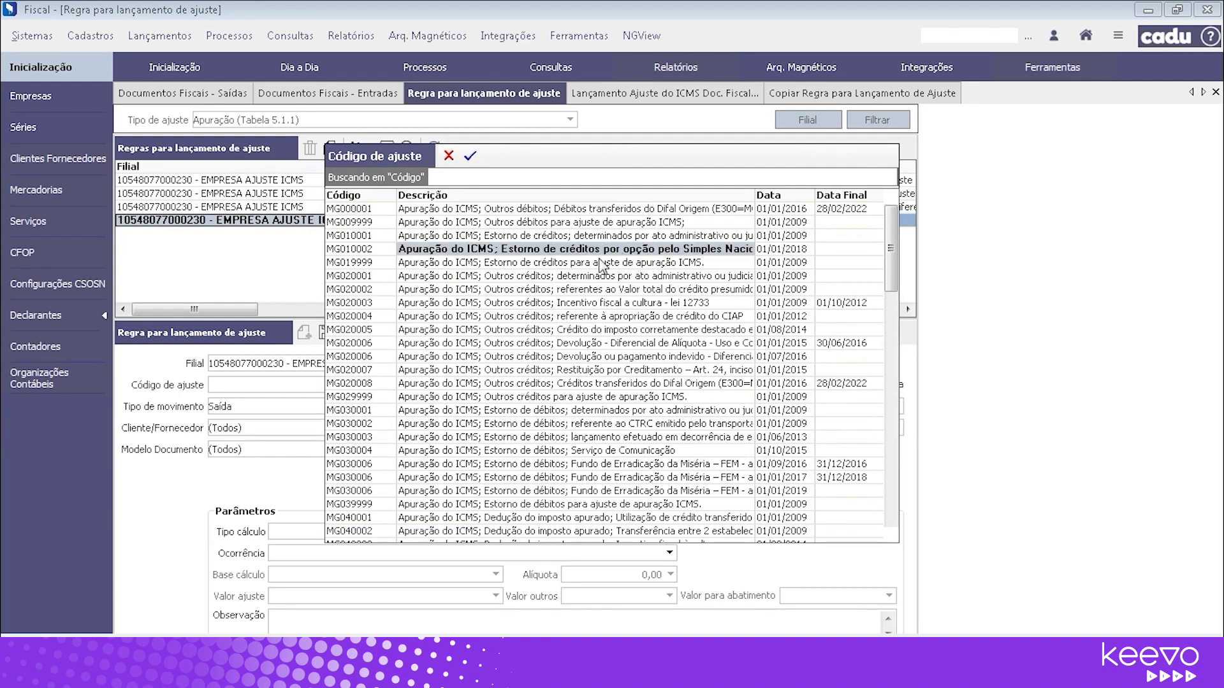
pyautogui.click(469, 156)
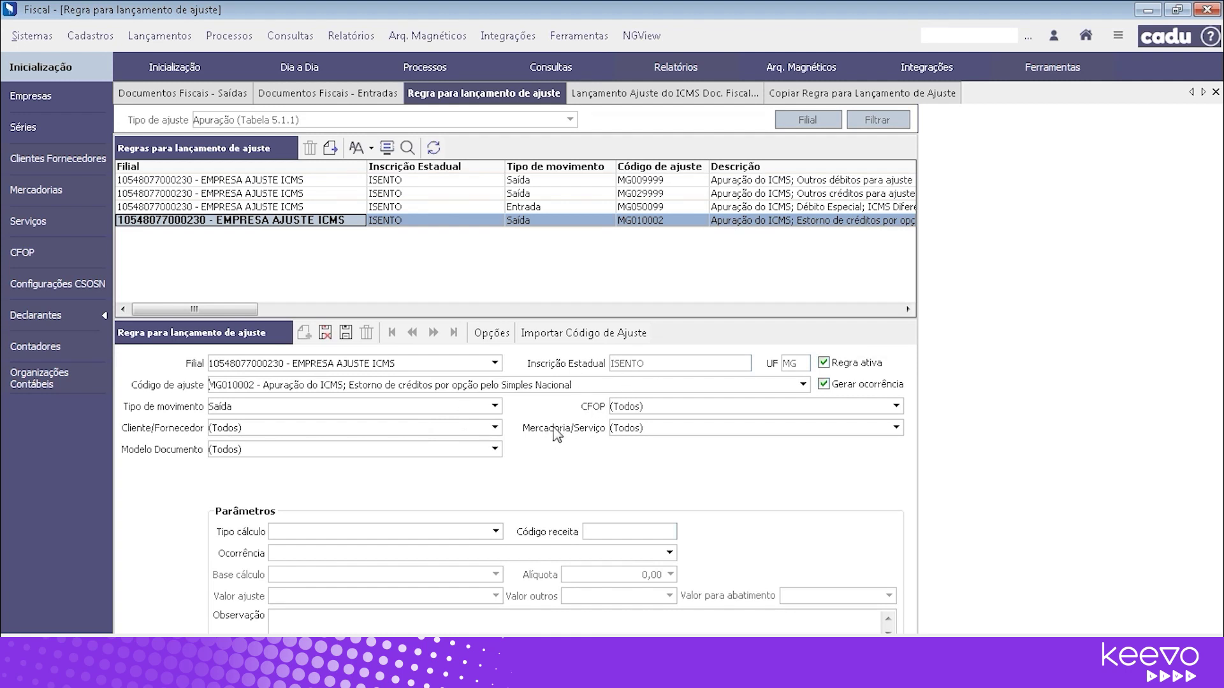
pyautogui.click(494, 406)
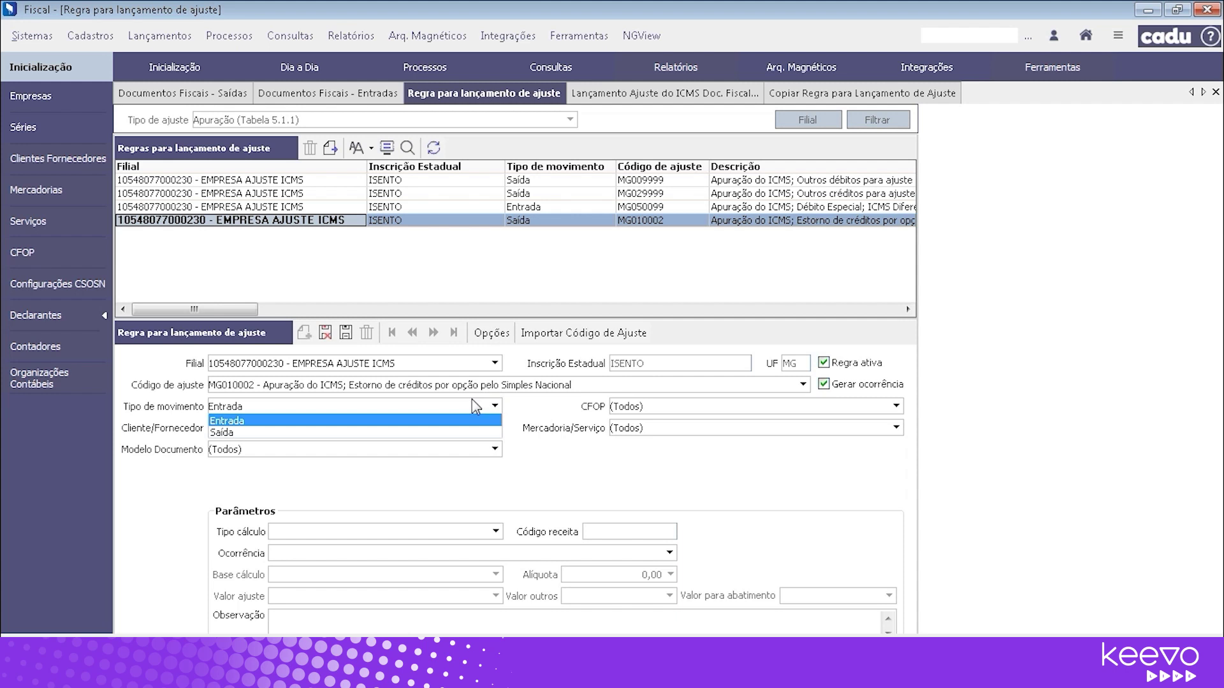
pyautogui.click(418, 432)
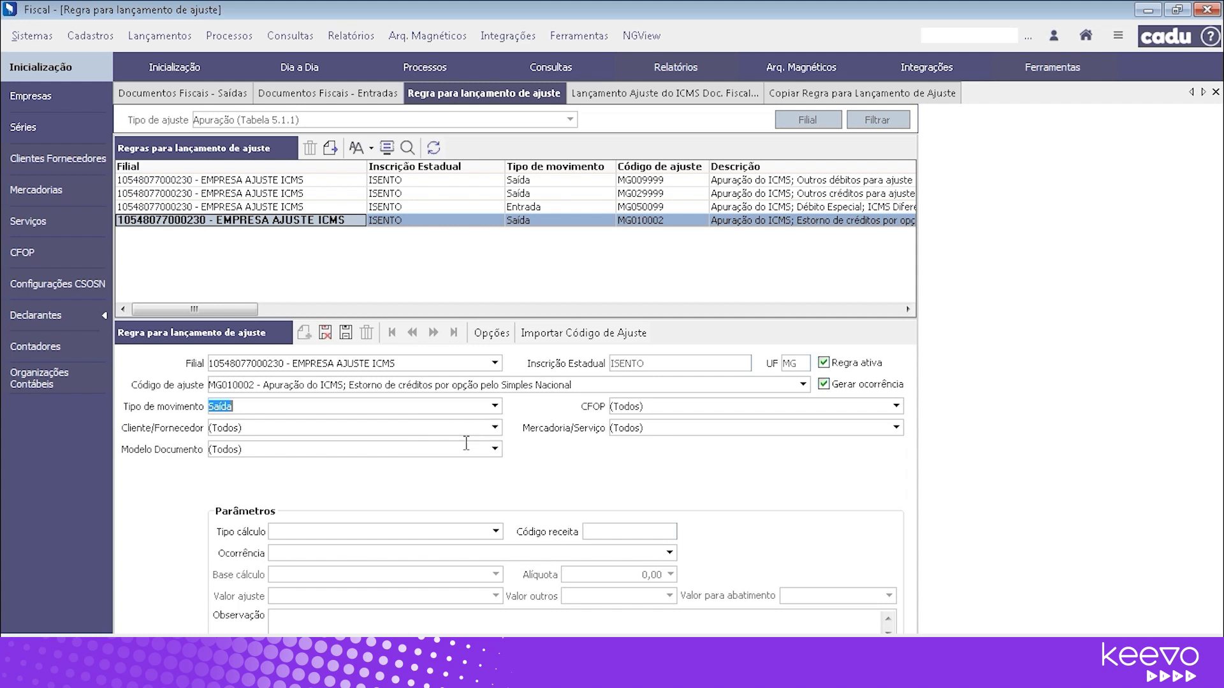
# Step: View the CFOP options for the new rule without choosing one and set the calculation type to Diferencial de alíquota
pyautogui.click(437, 449)
pyautogui.click(716, 411)
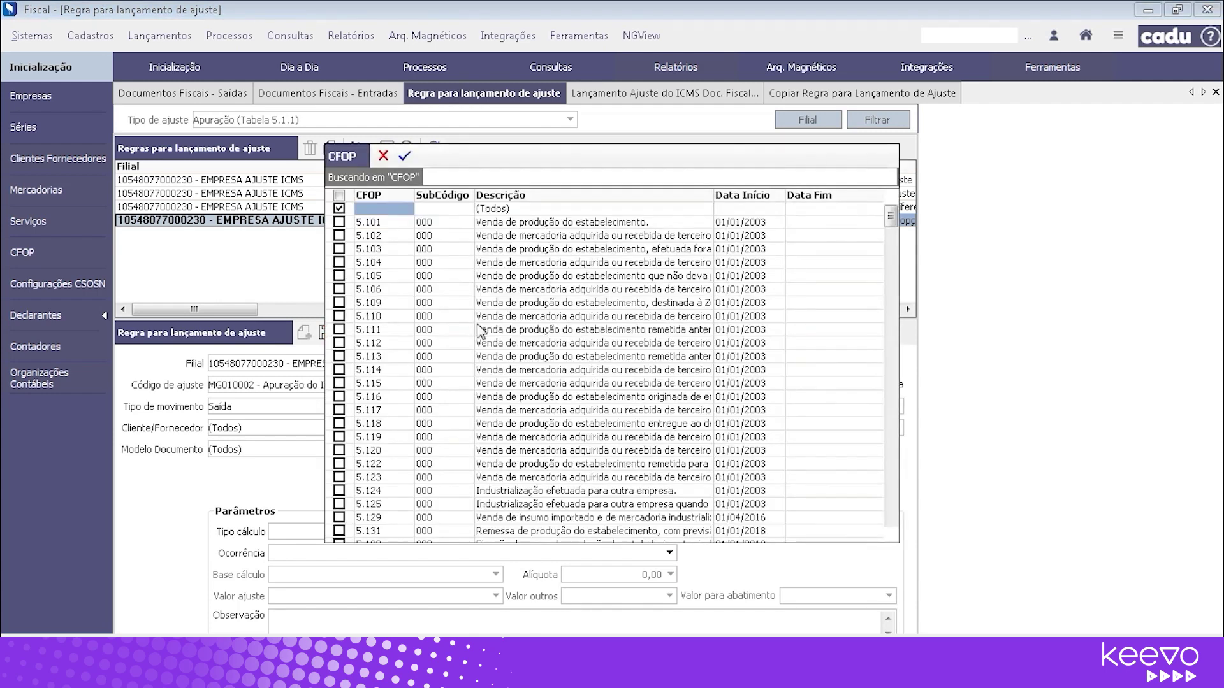
pyautogui.click(384, 156)
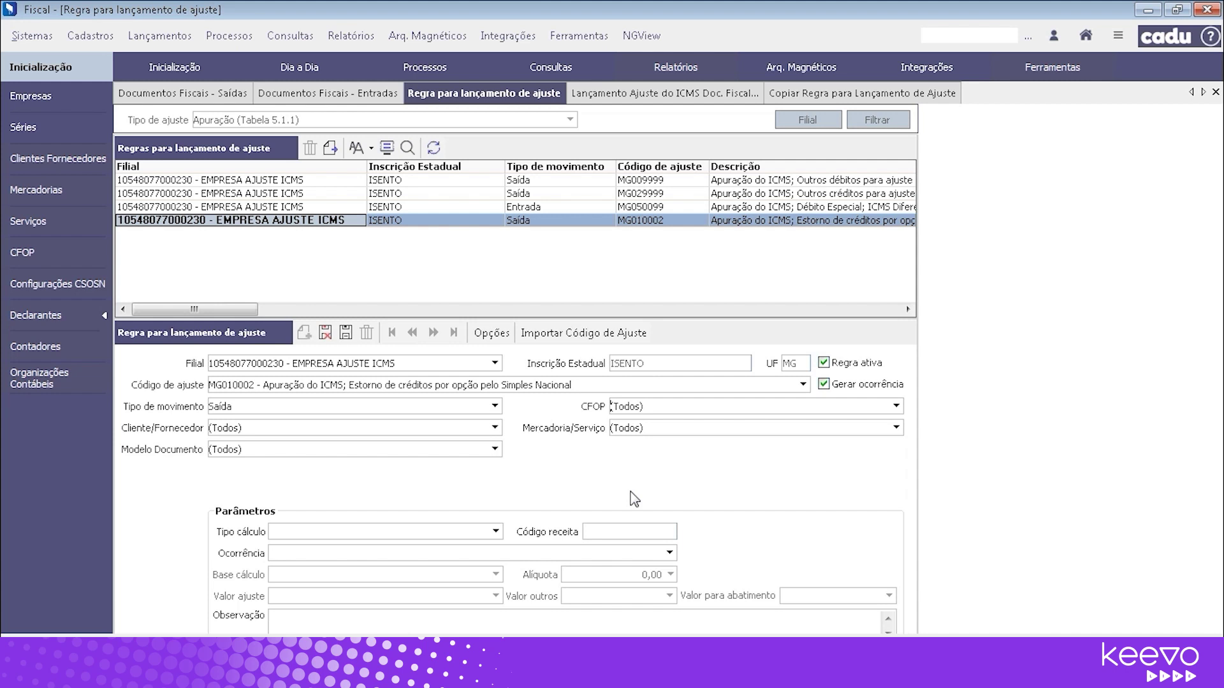
pyautogui.click(496, 531)
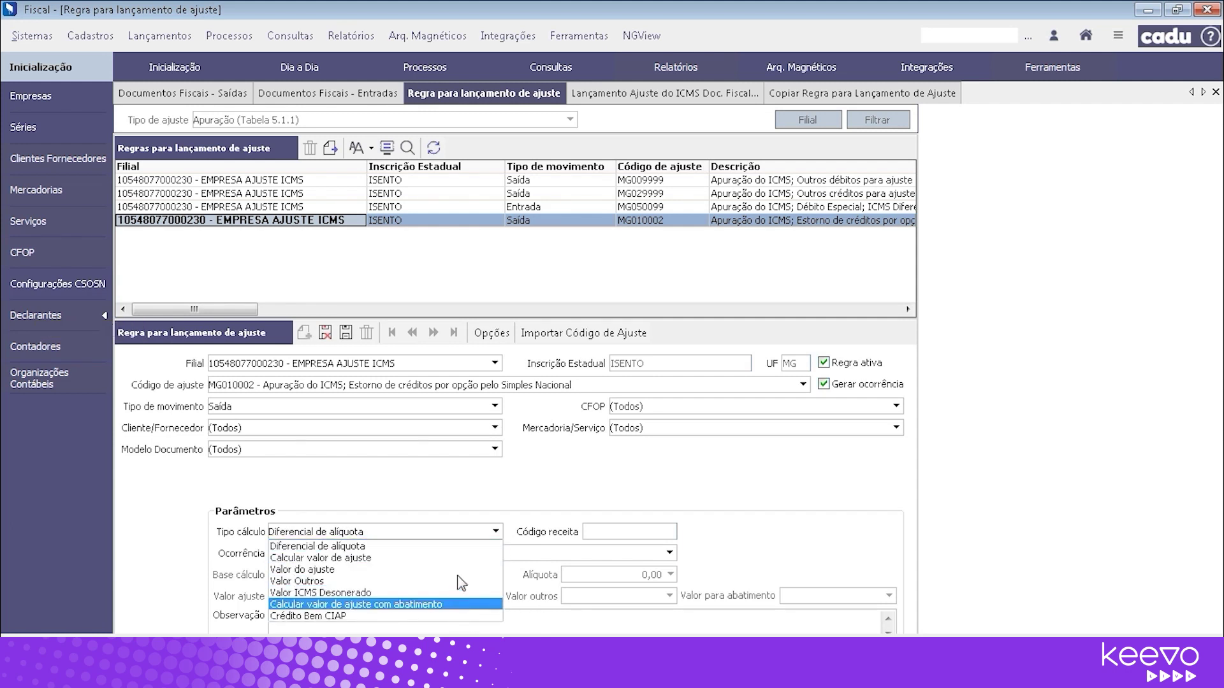
# Step: Discard the new adjustment rule for code MG010002 without saving it
pyautogui.click(327, 335)
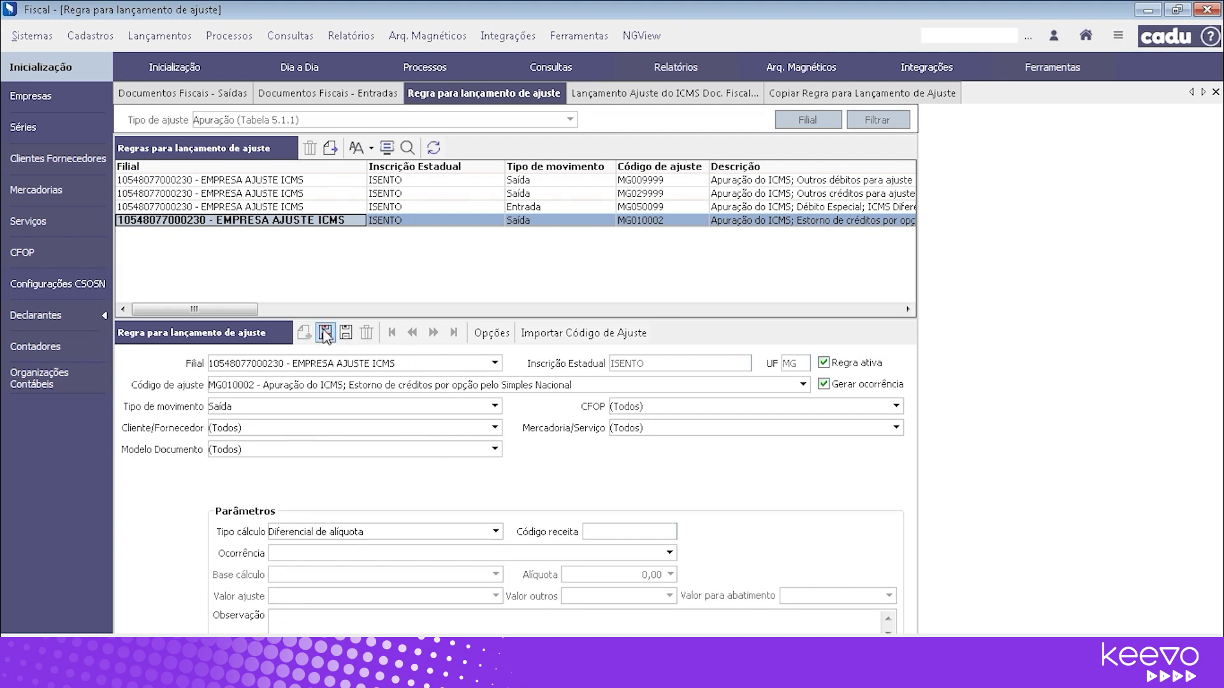
pyautogui.click(325, 334)
pyautogui.click(668, 384)
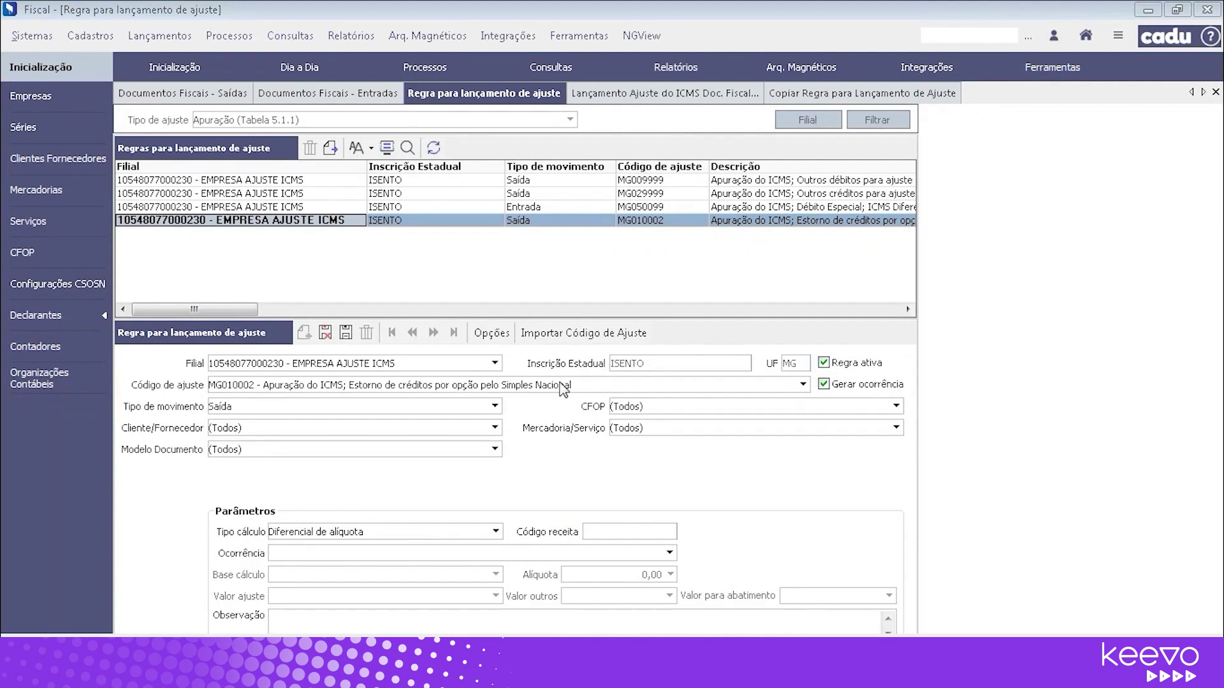
# Step: Review the advanced filter options and enable the Série filter for the MG009999 rule
pyautogui.click(493, 333)
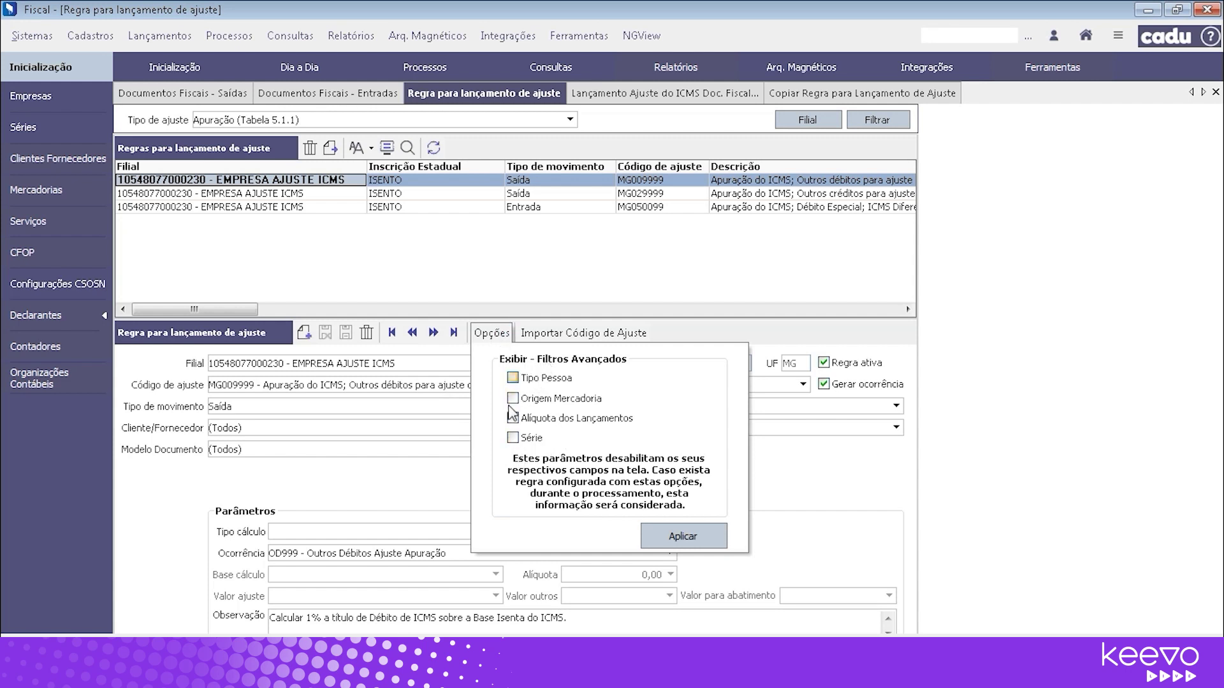
pyautogui.click(400, 498)
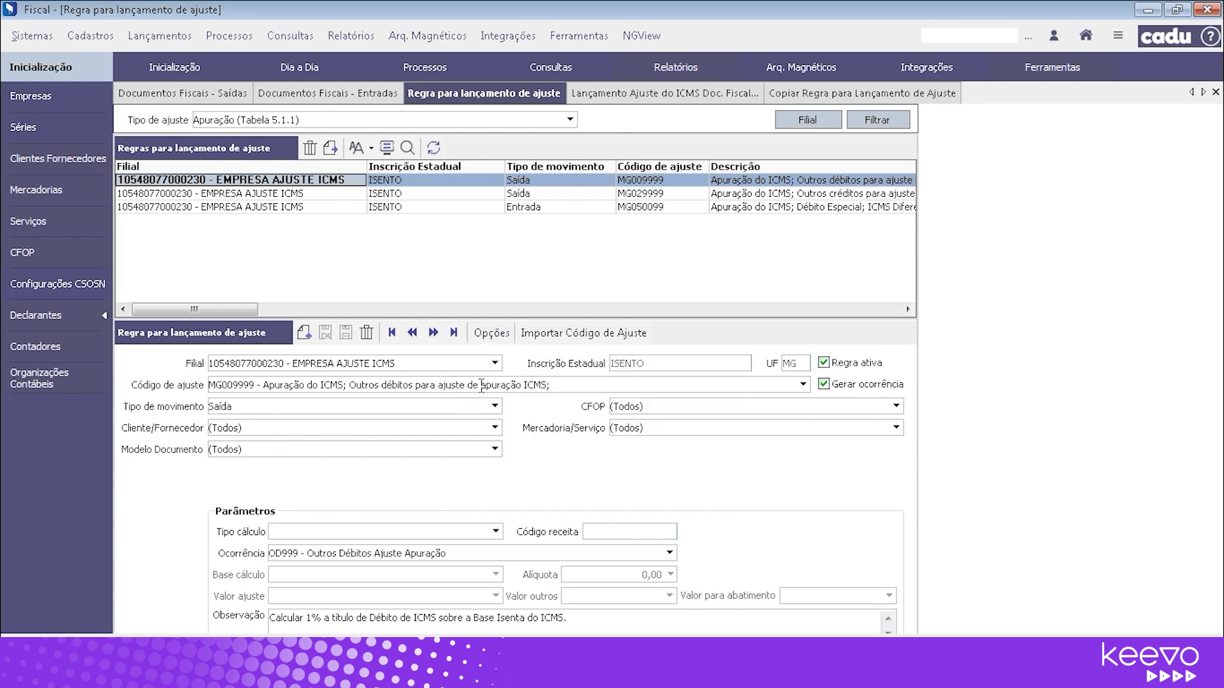
pyautogui.click(492, 332)
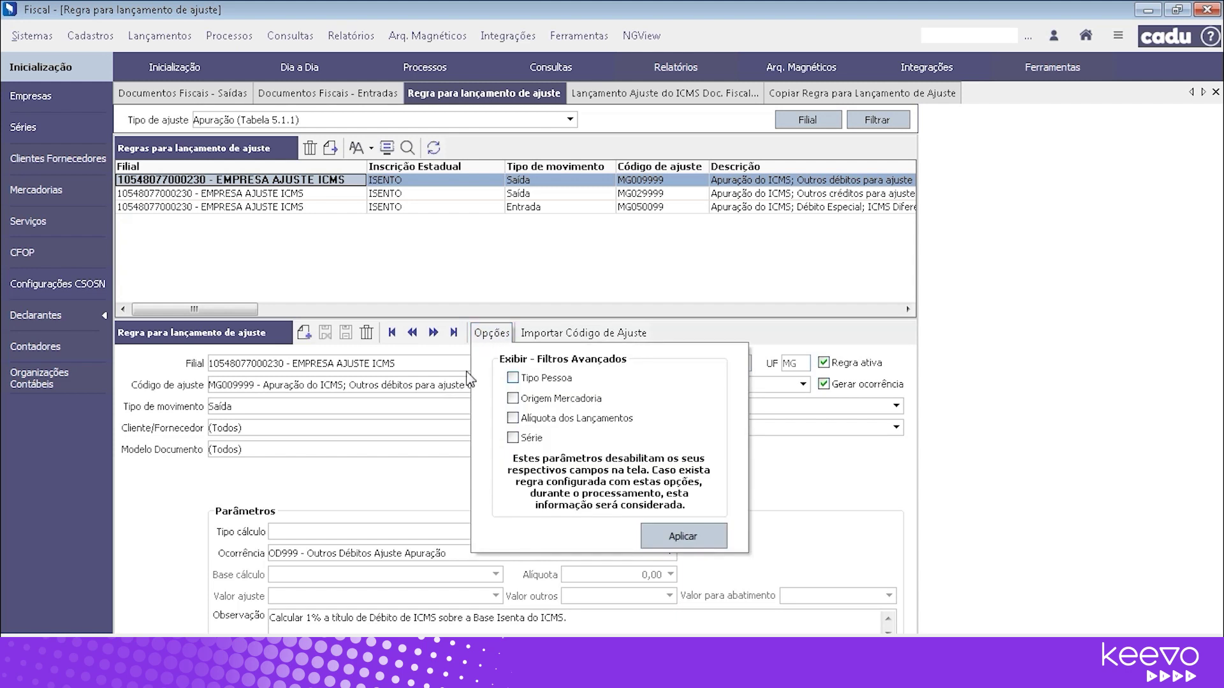
pyautogui.click(514, 439)
pyautogui.click(699, 538)
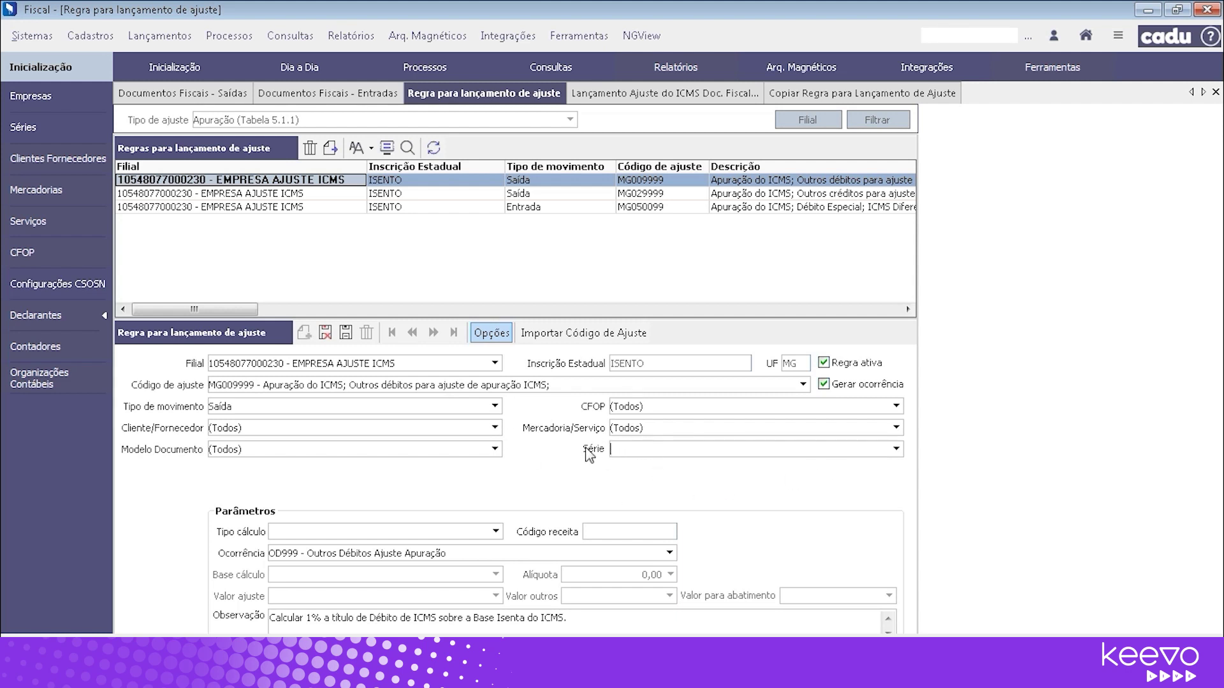
# Step: Disable the Série advanced filter, try to save the MG009999 rule, and cancel its changes
pyautogui.click(491, 334)
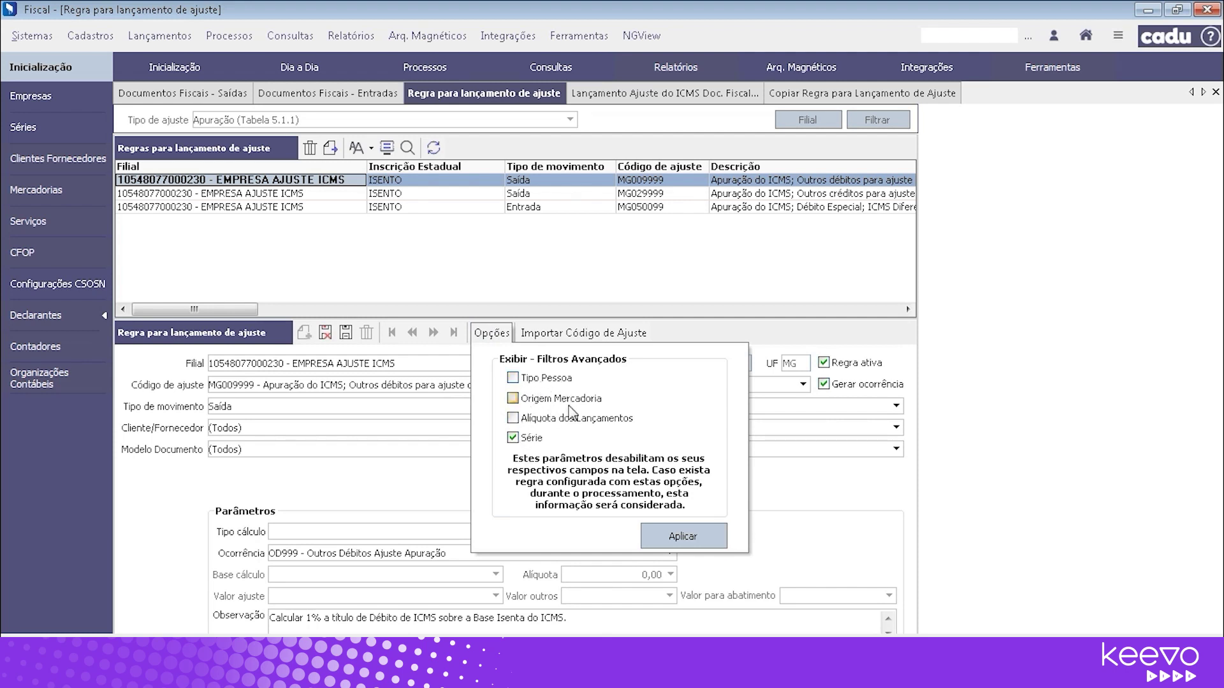
pyautogui.click(512, 441)
pyautogui.click(663, 534)
pyautogui.click(345, 332)
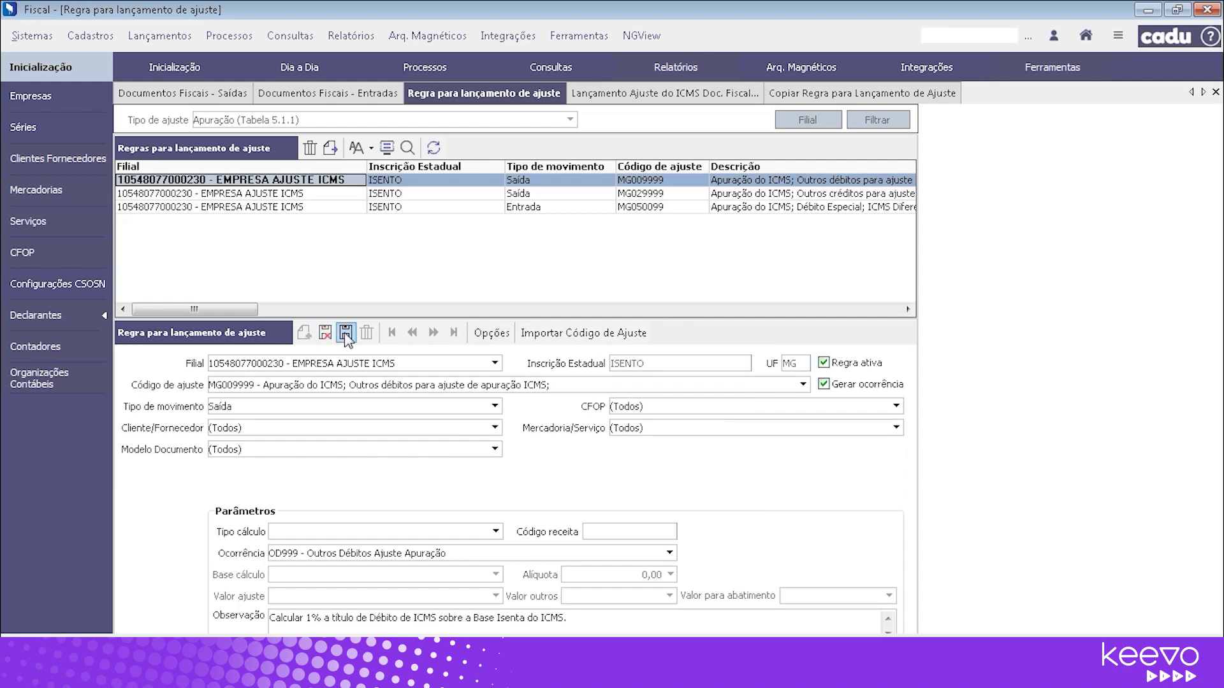
pyautogui.click(325, 332)
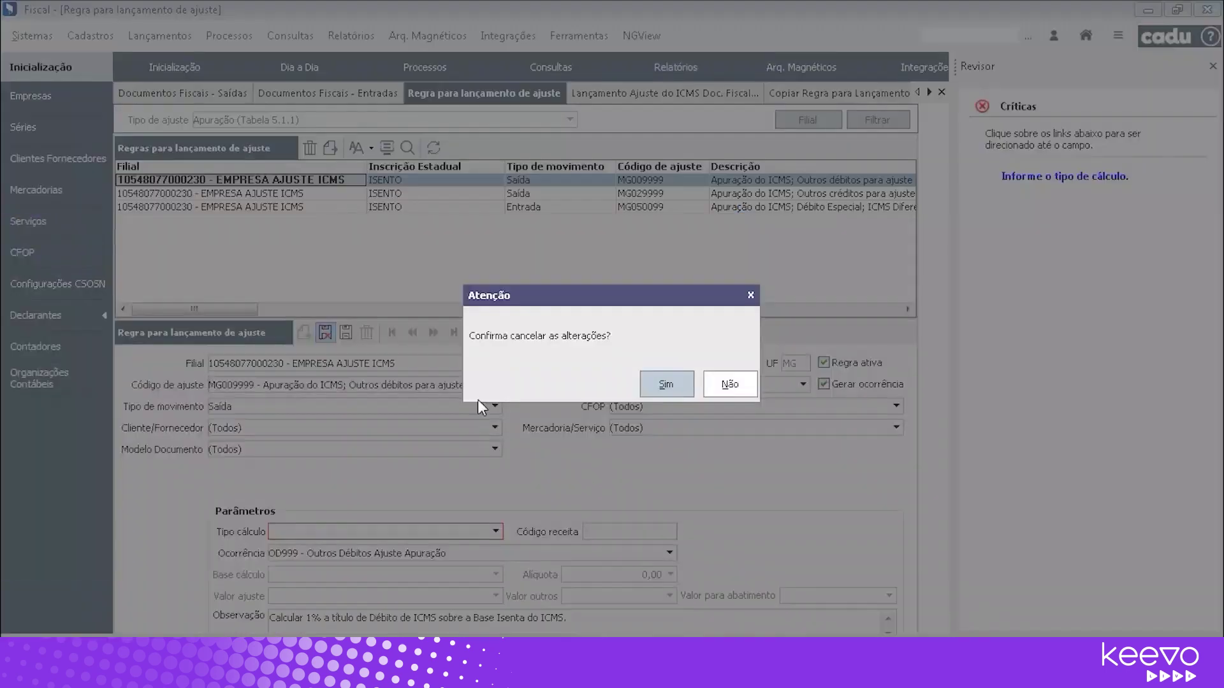
pyautogui.click(665, 384)
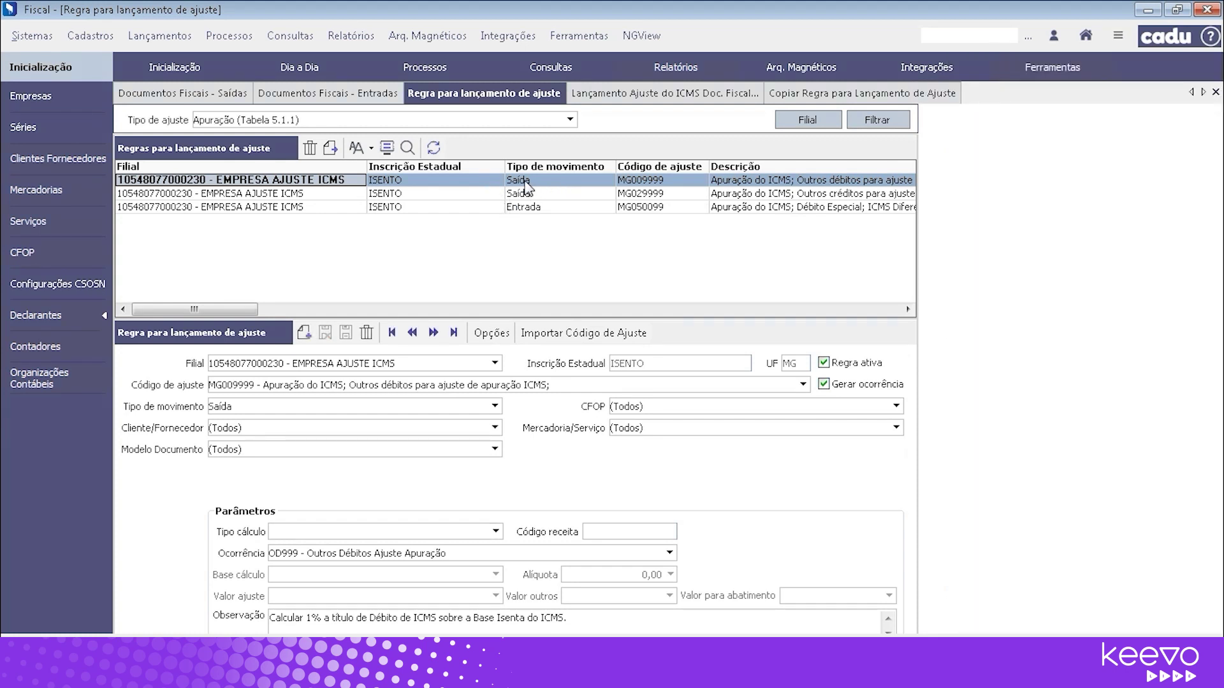
# Step: Select the Saída rule for code MG009999 and set its calculation type to Calcular valor de ajuste
pyautogui.click(526, 181)
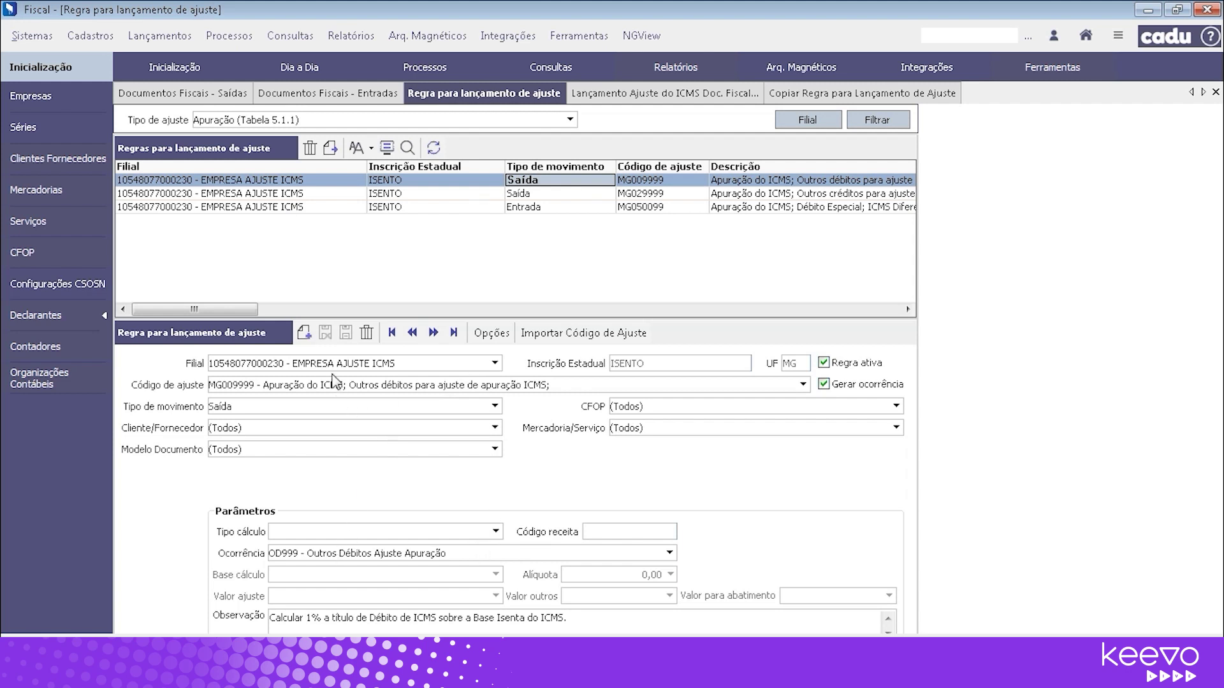
pyautogui.click(297, 361)
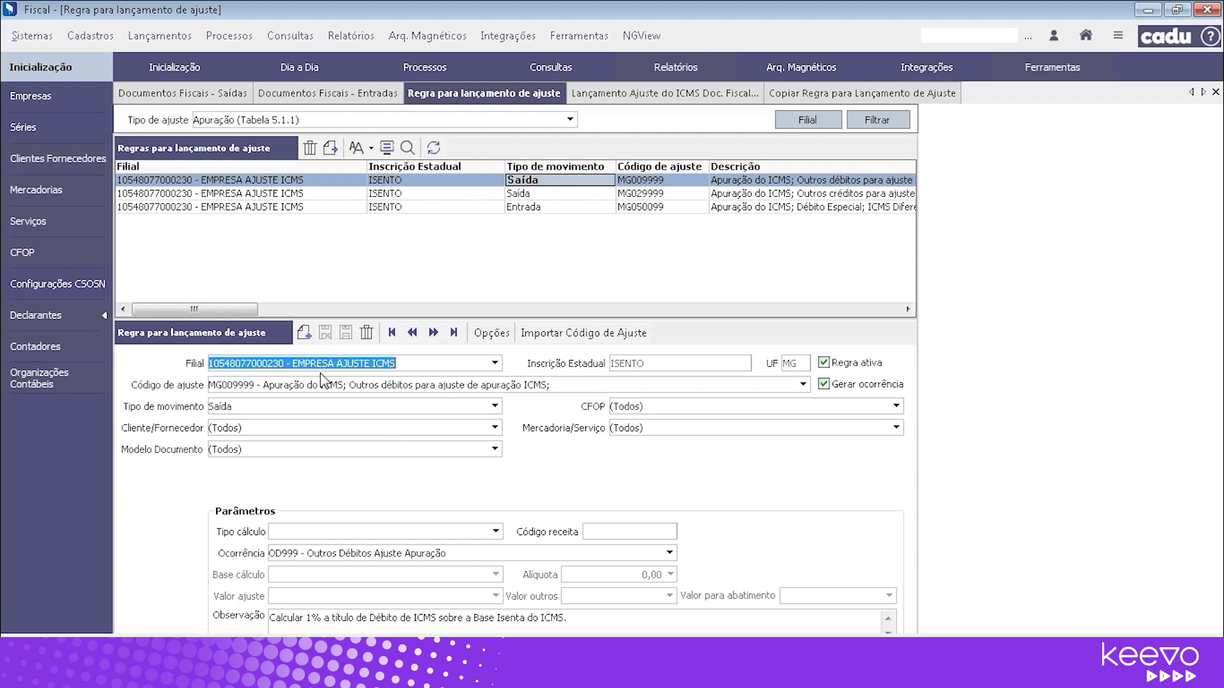
pyautogui.click(354, 384)
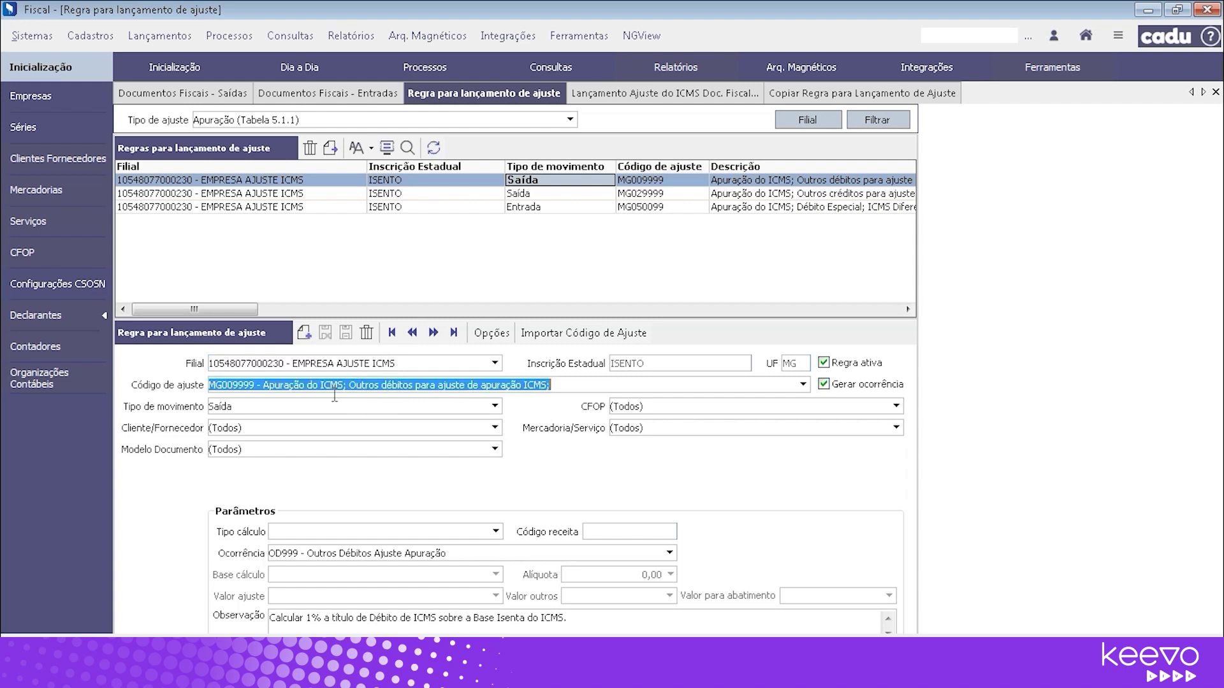
pyautogui.click(555, 385)
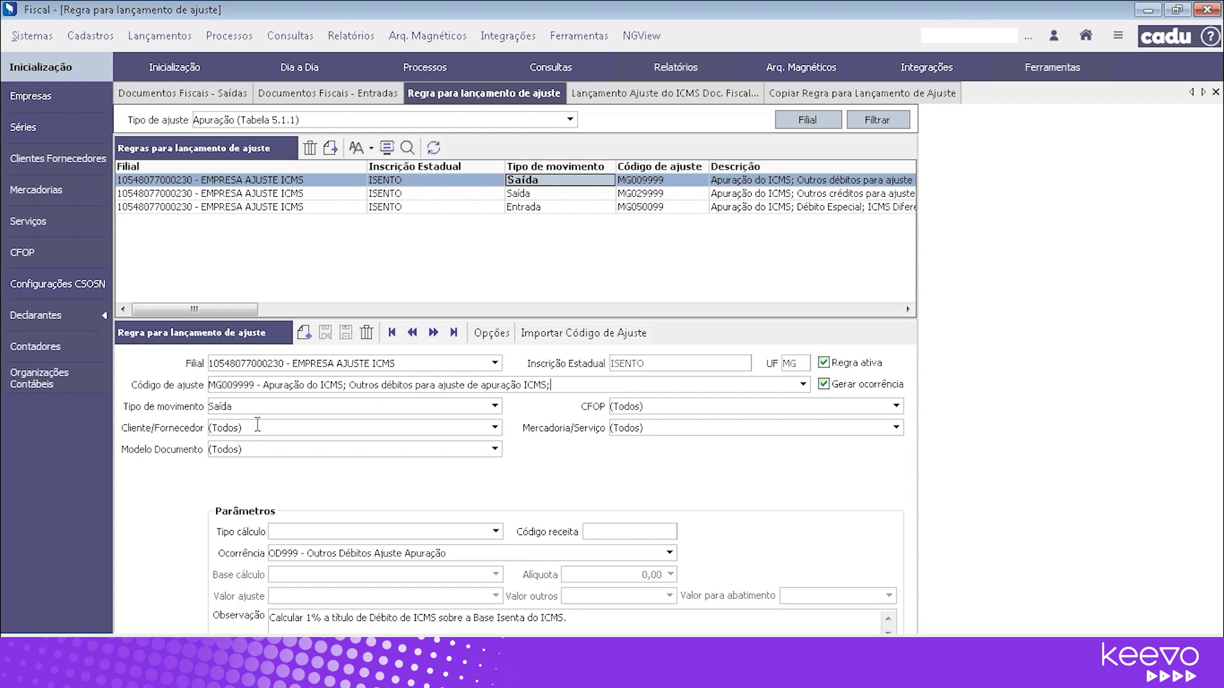
pyautogui.click(495, 533)
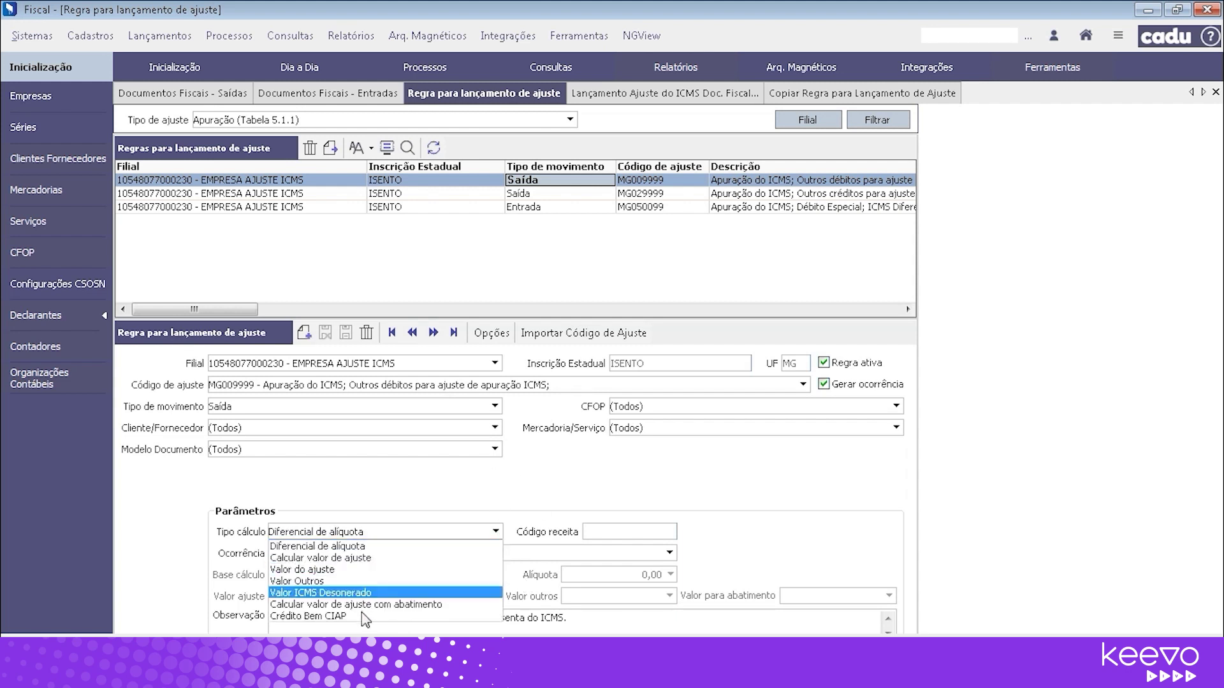
pyautogui.click(357, 561)
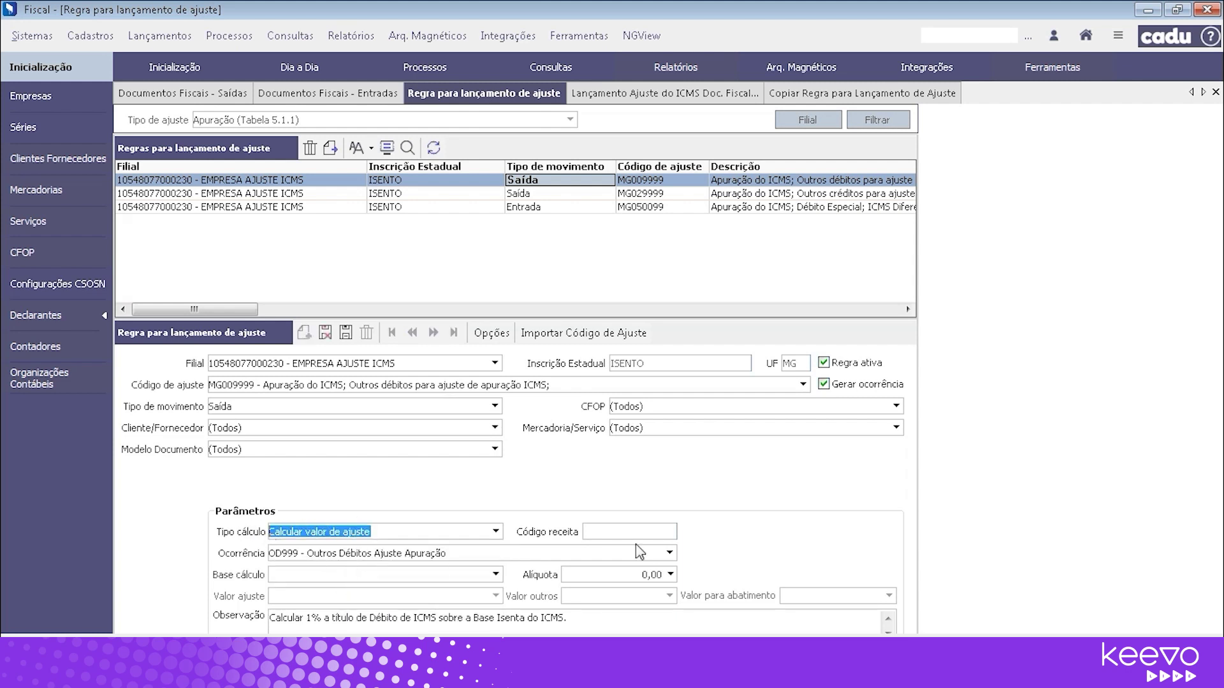
# Step: View the available occurrences for the MG009999 rule without changing the one assigned
pyautogui.click(654, 554)
pyautogui.click(669, 554)
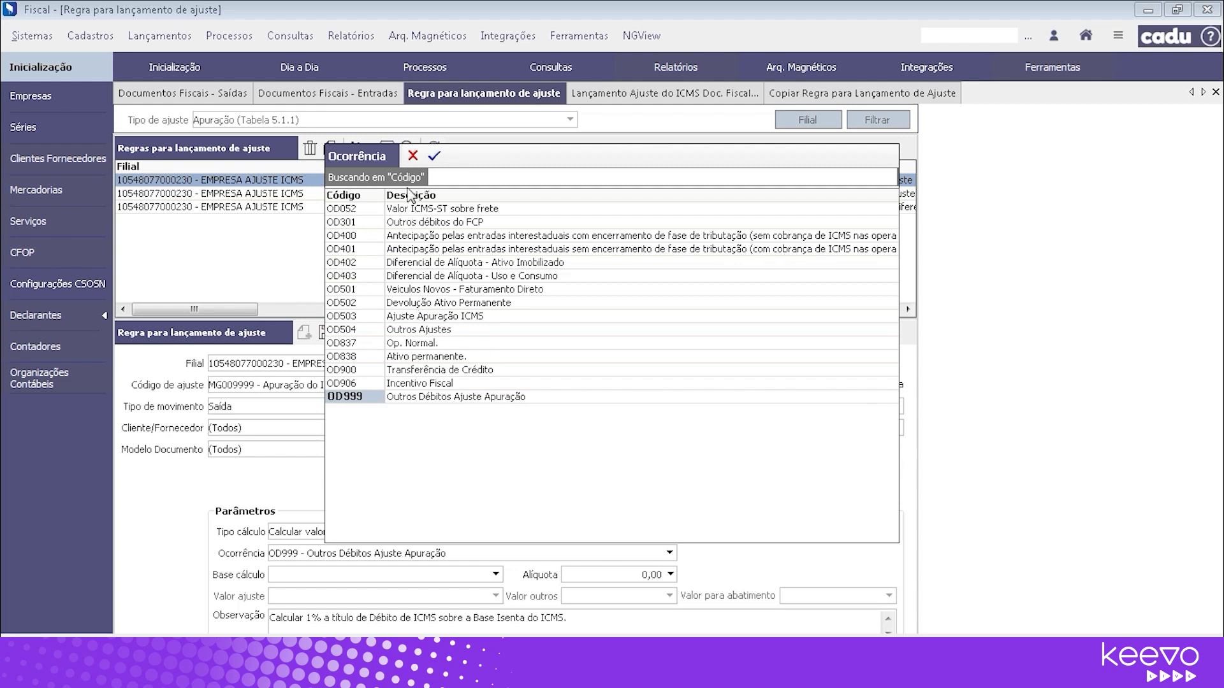
pyautogui.click(413, 156)
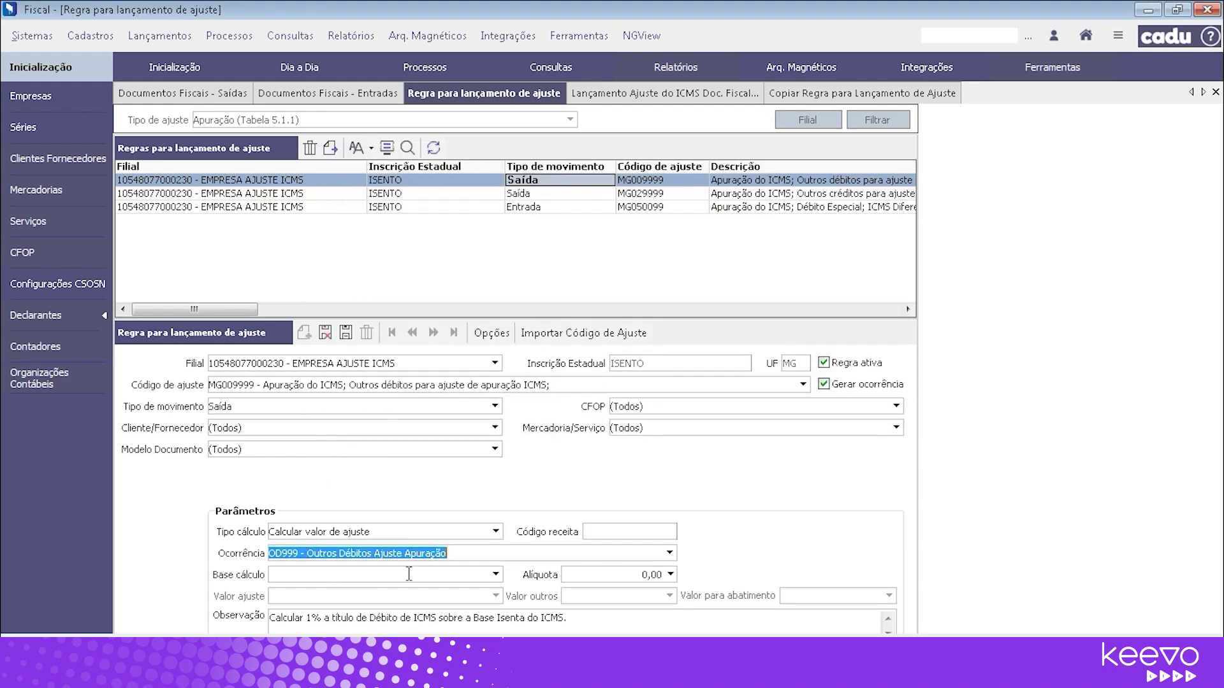
pyautogui.click(378, 531)
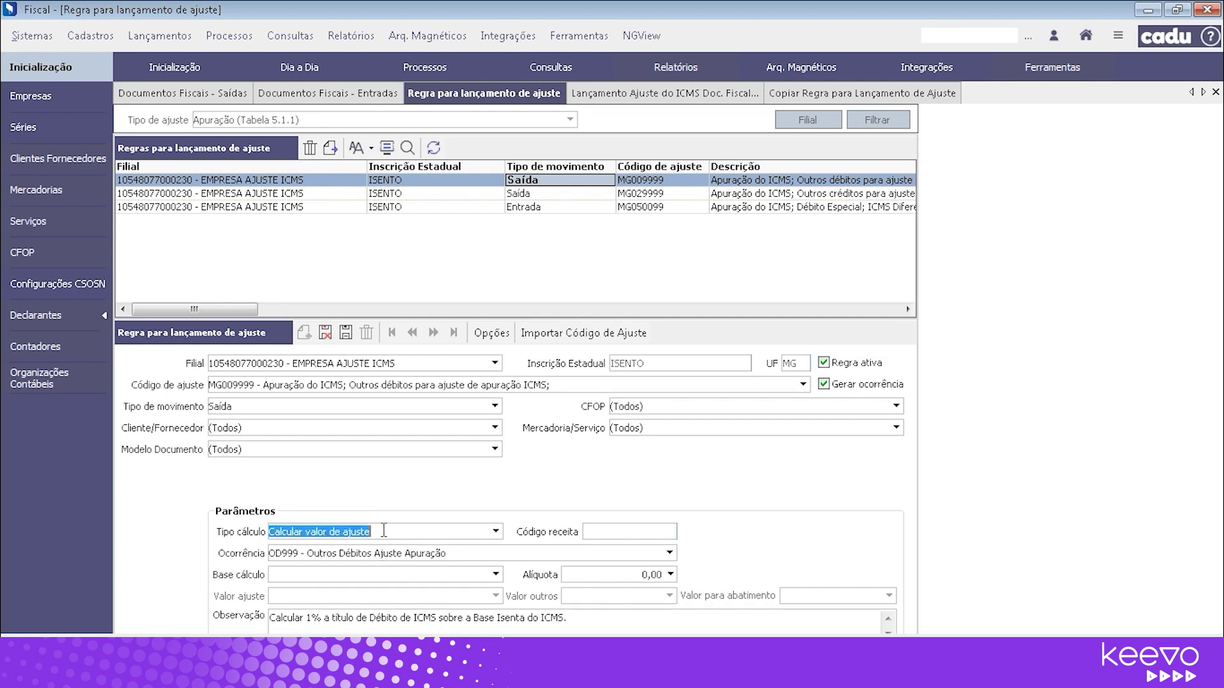
pyautogui.click(408, 576)
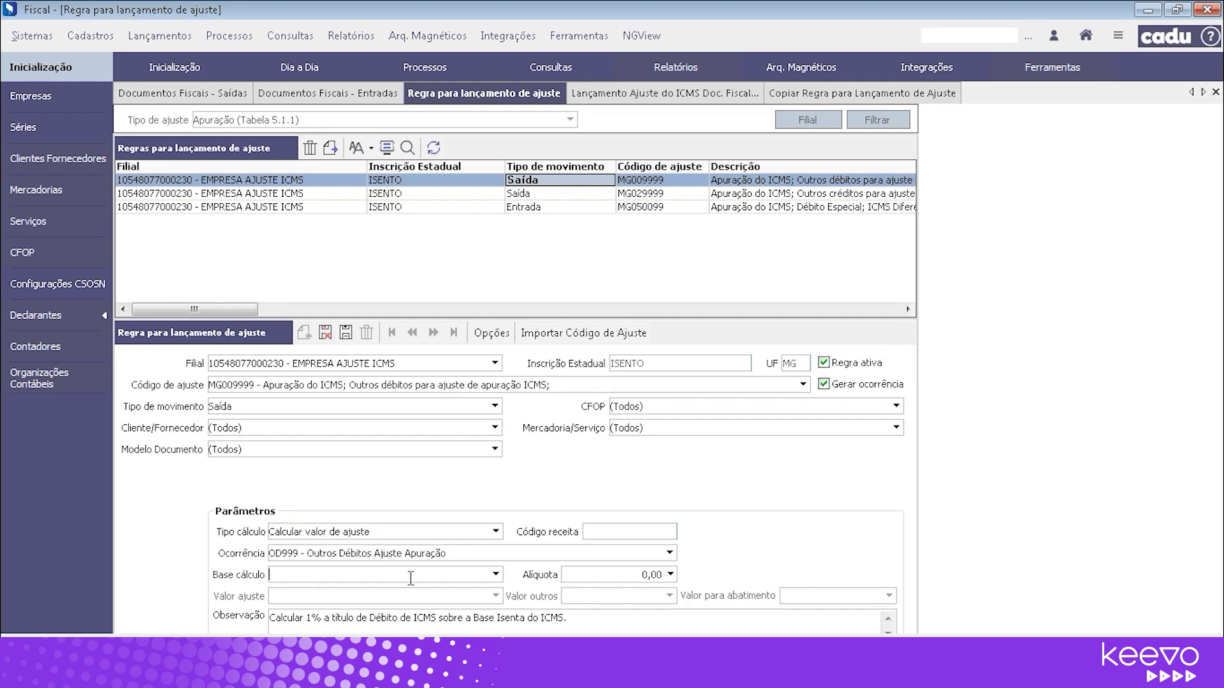
pyautogui.click(632, 570)
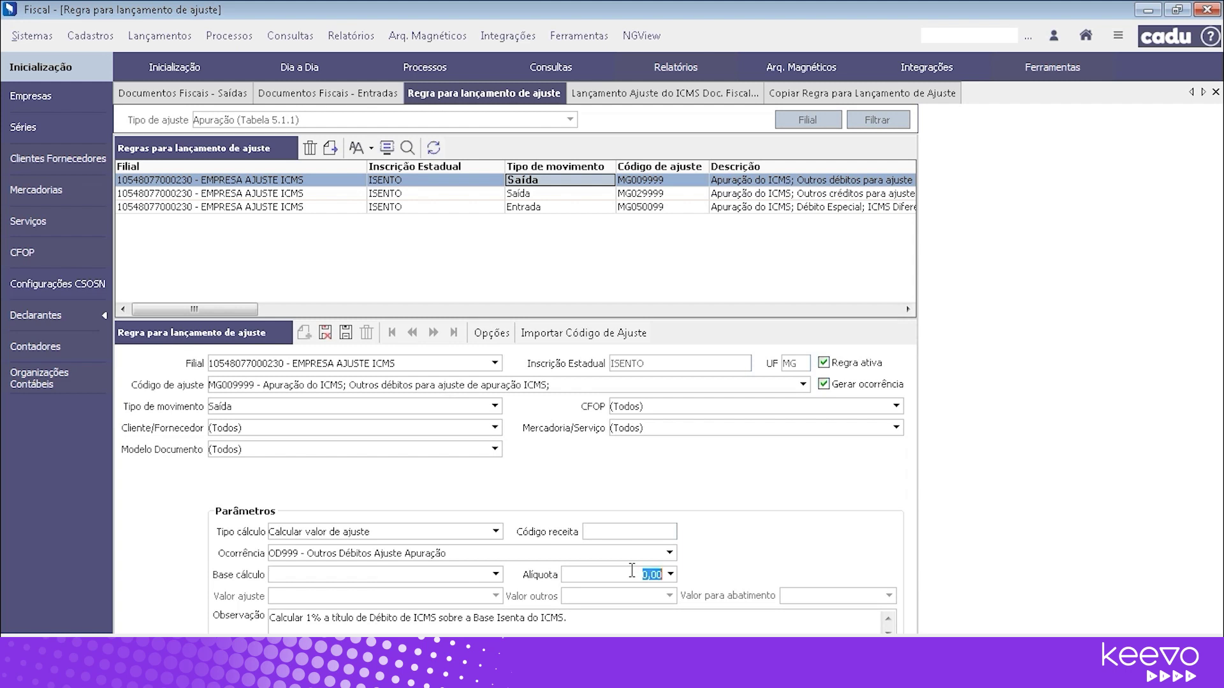
# Step: Look through the calculation base options and assign Base de cálculo do ICMS 90 to the MG009999 rule
pyautogui.click(451, 580)
pyautogui.click(496, 575)
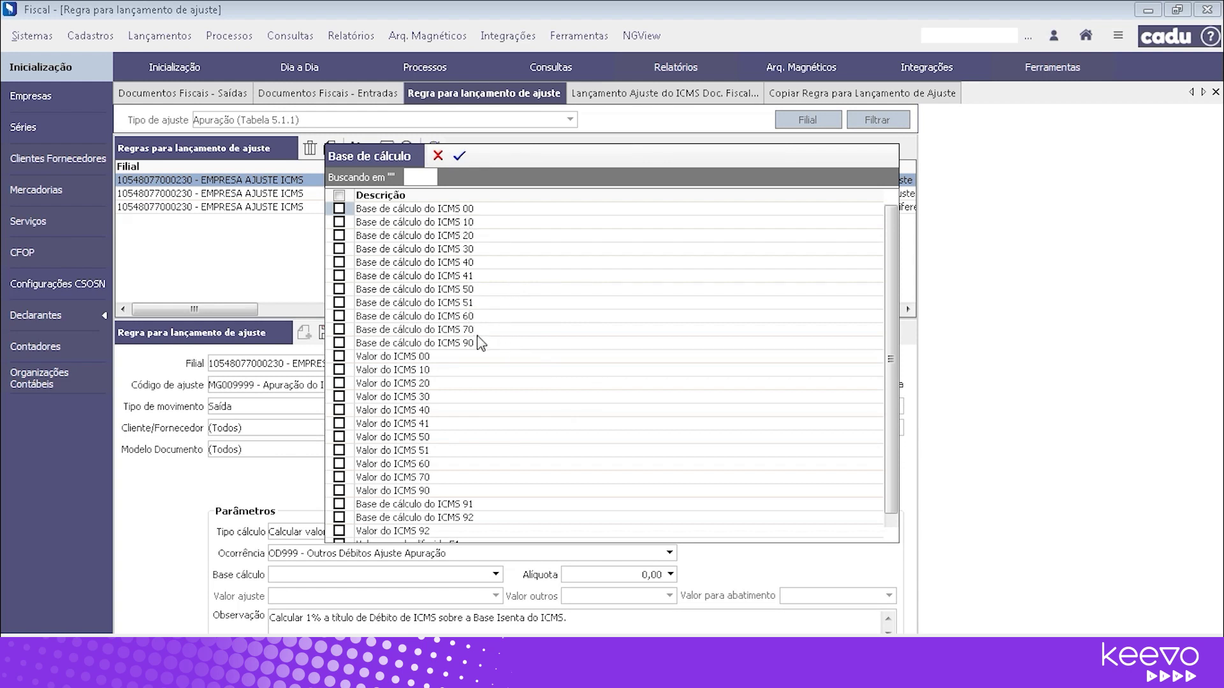
pyautogui.scroll(-1, 483, 395)
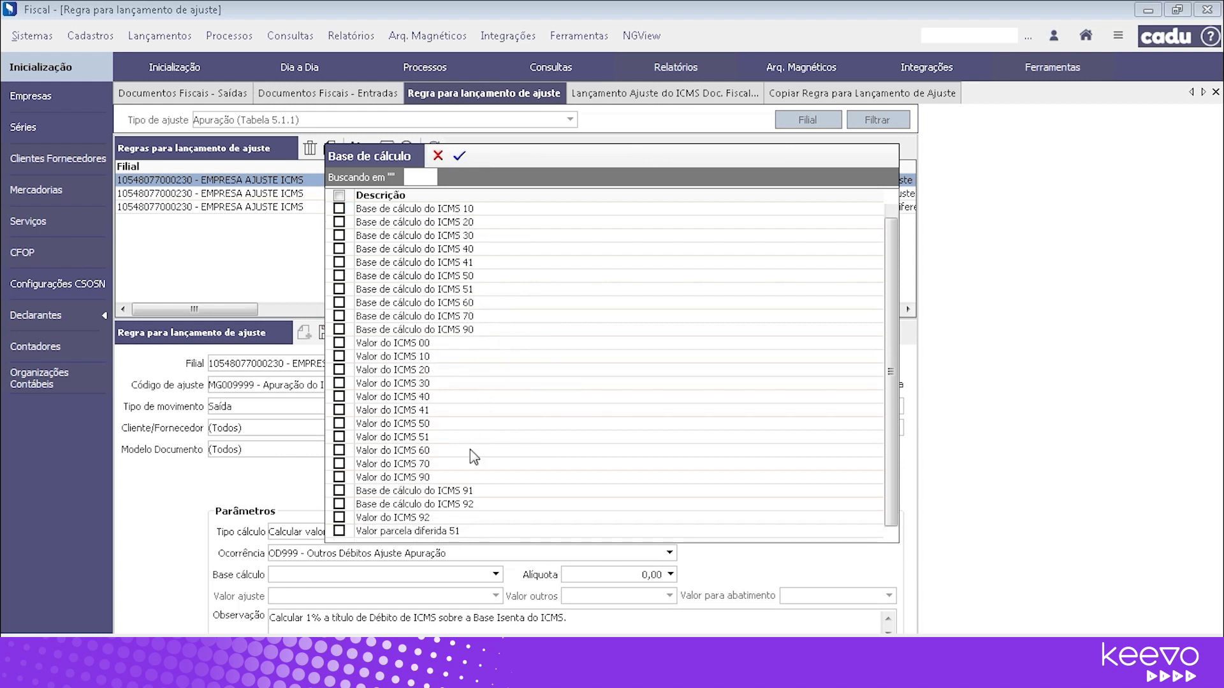
pyautogui.scroll(1, 475, 457)
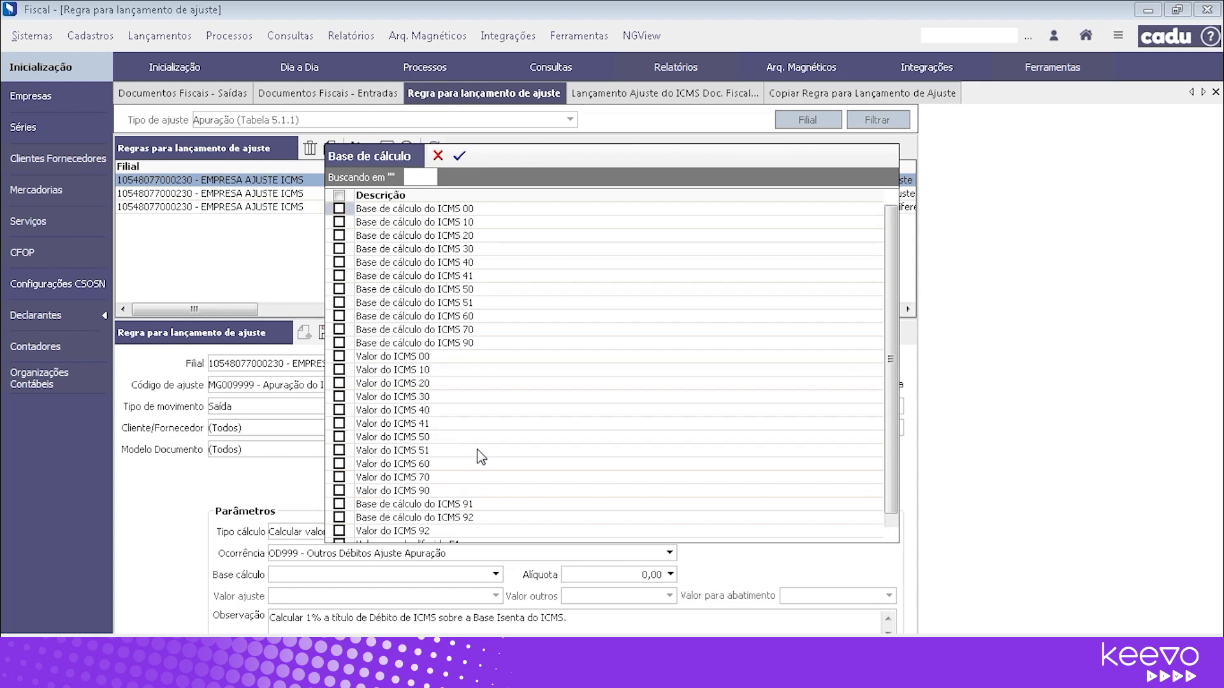
pyautogui.click(475, 212)
pyautogui.click(479, 234)
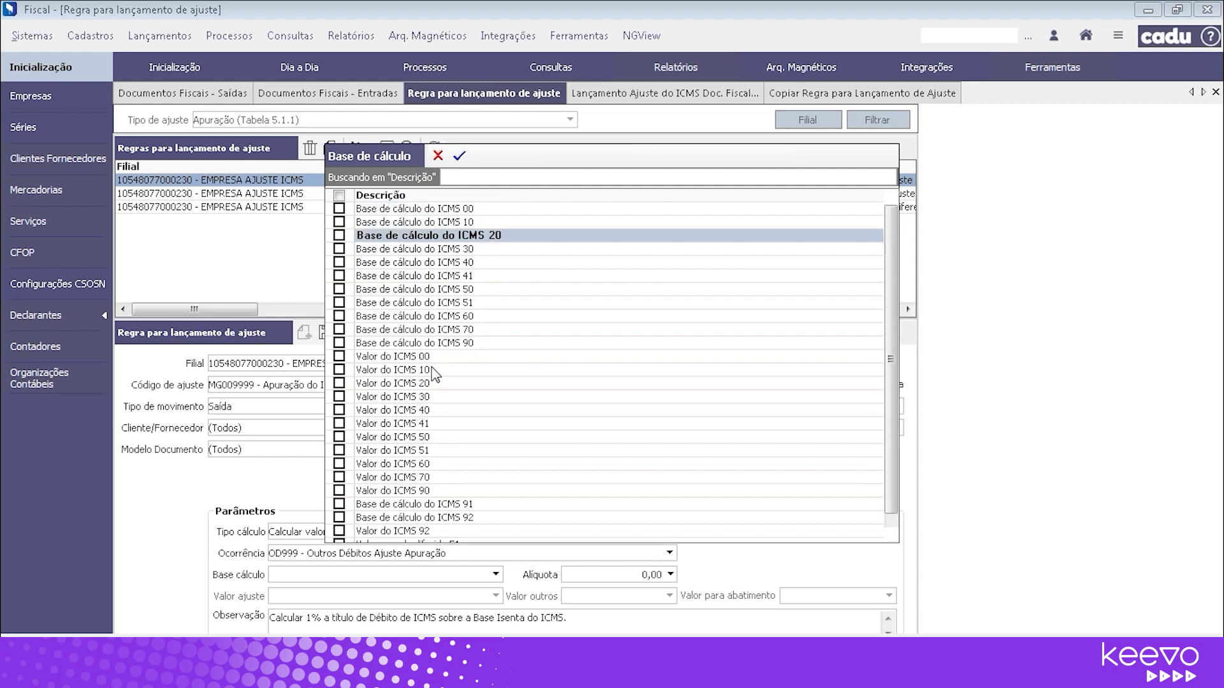
pyautogui.scroll(-1, 435, 415)
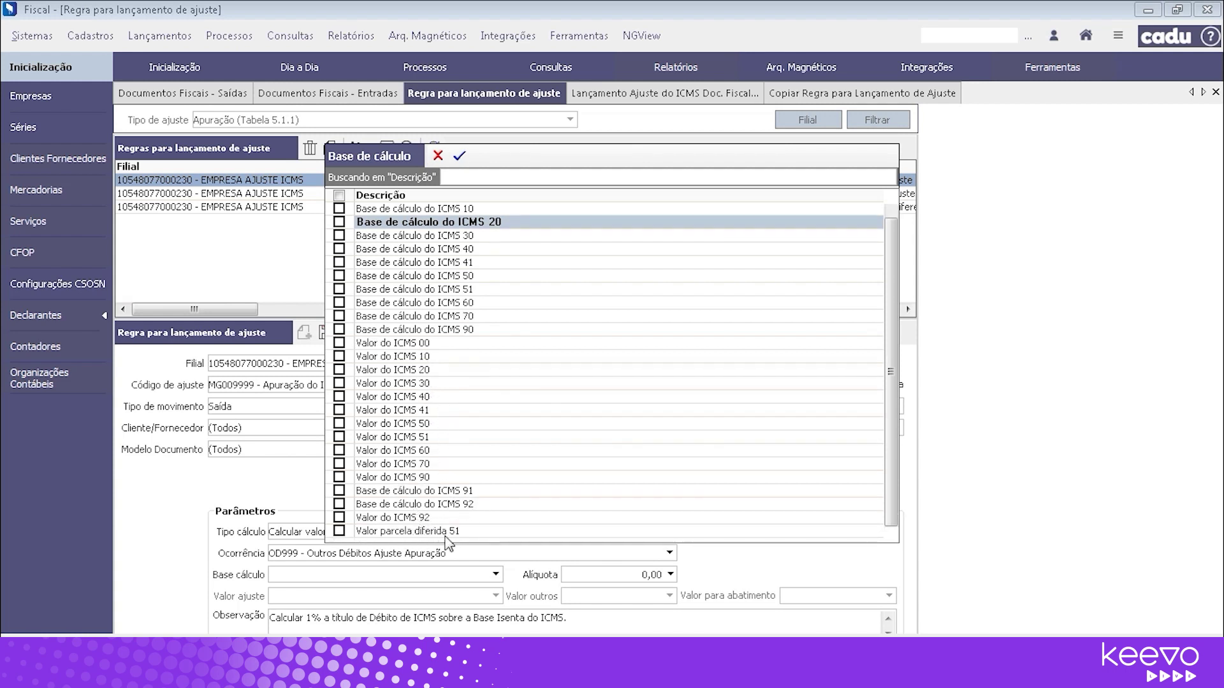
pyautogui.scroll(1, 452, 457)
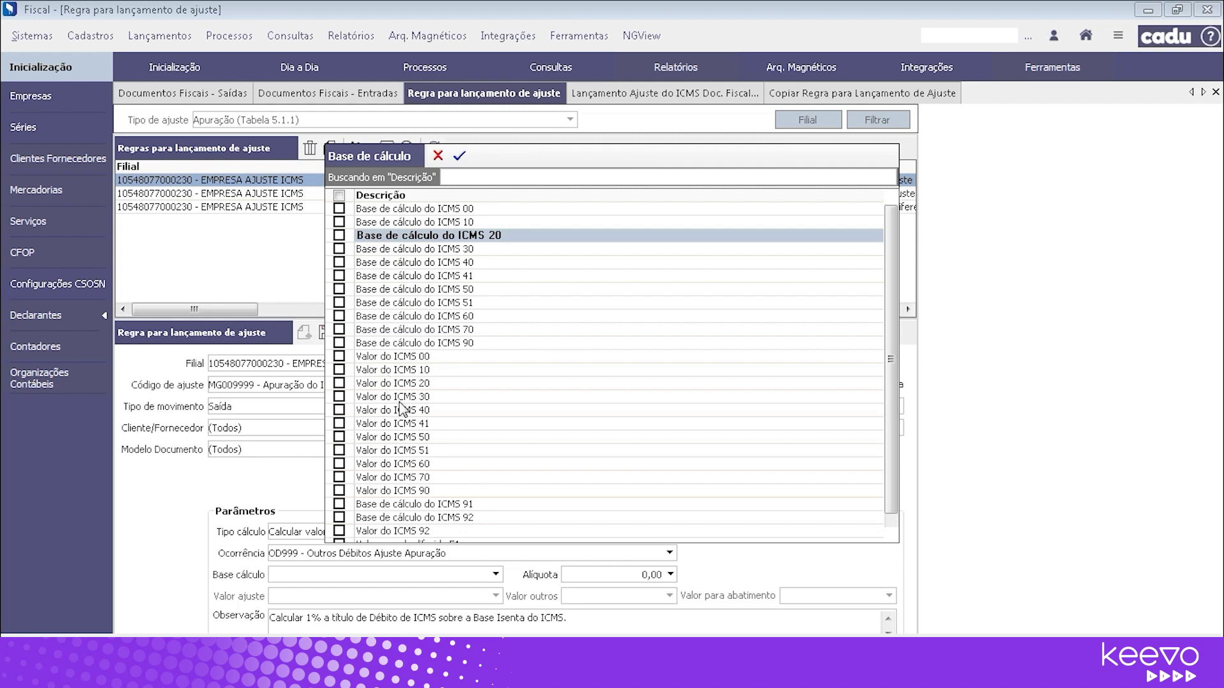
pyautogui.scroll(-1, 406, 411)
pyautogui.scroll(1, 426, 424)
pyautogui.click(339, 343)
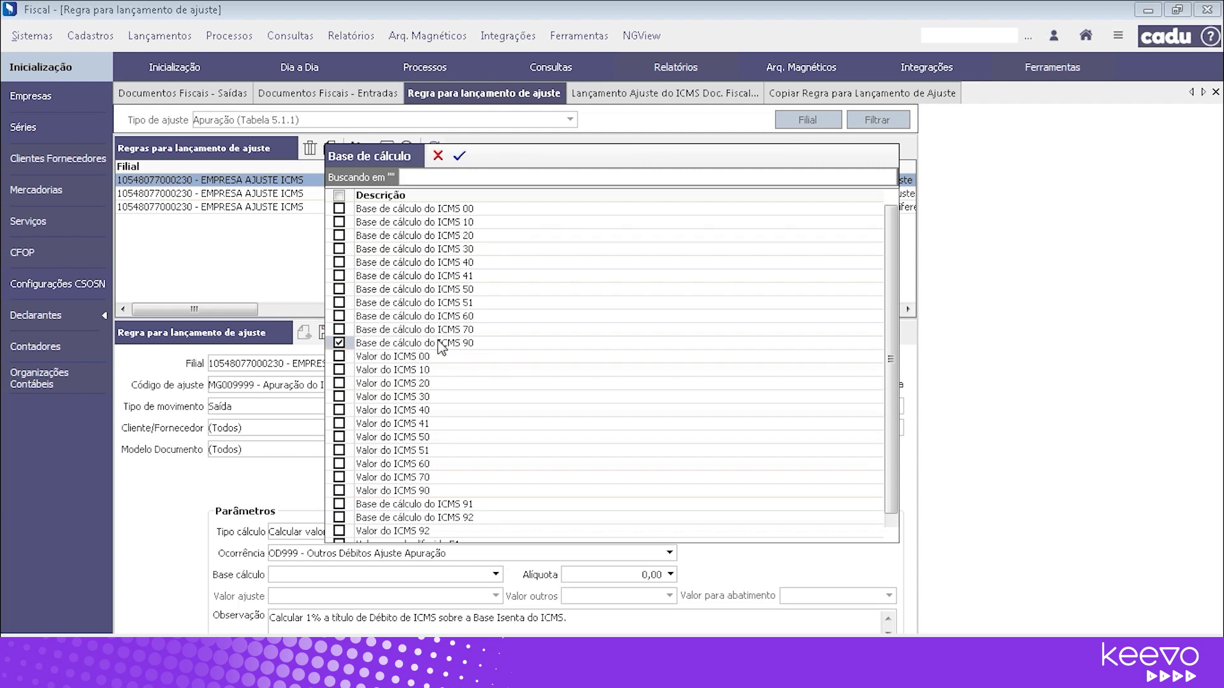
pyautogui.click(459, 155)
# Step: Set the rule's rate (Alíquota) to 1,00 and save the MG009999 rule
pyautogui.click(616, 575)
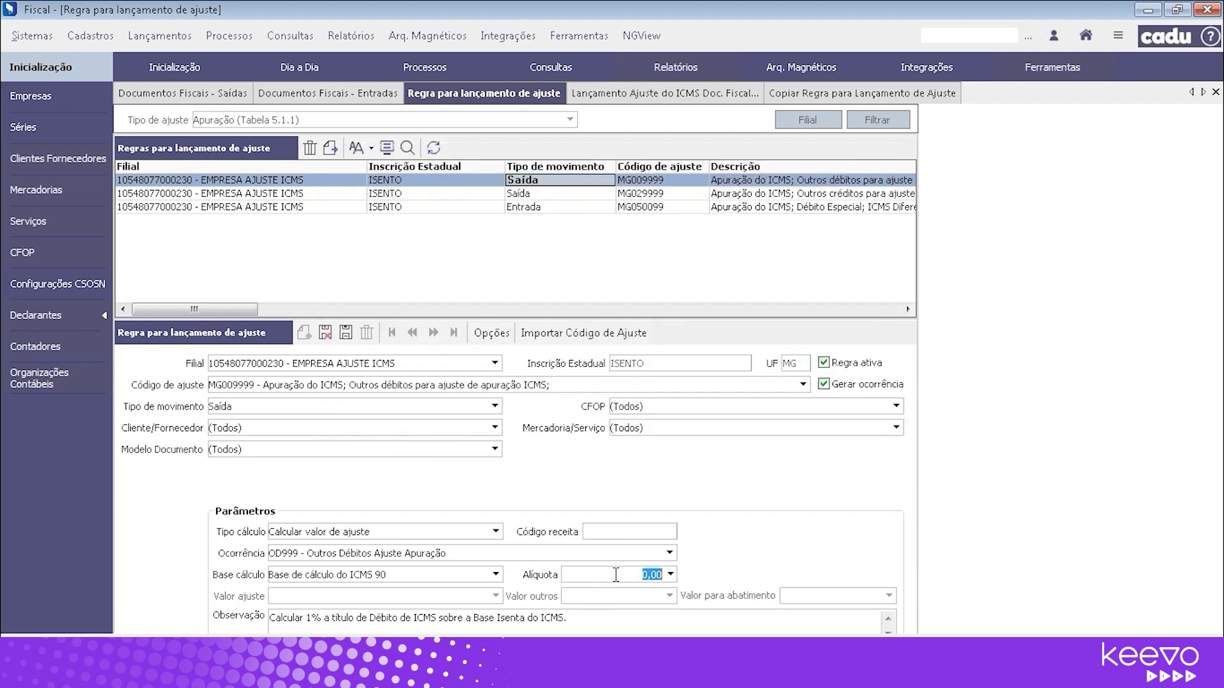
pyautogui.write('1')
pyautogui.click(526, 619)
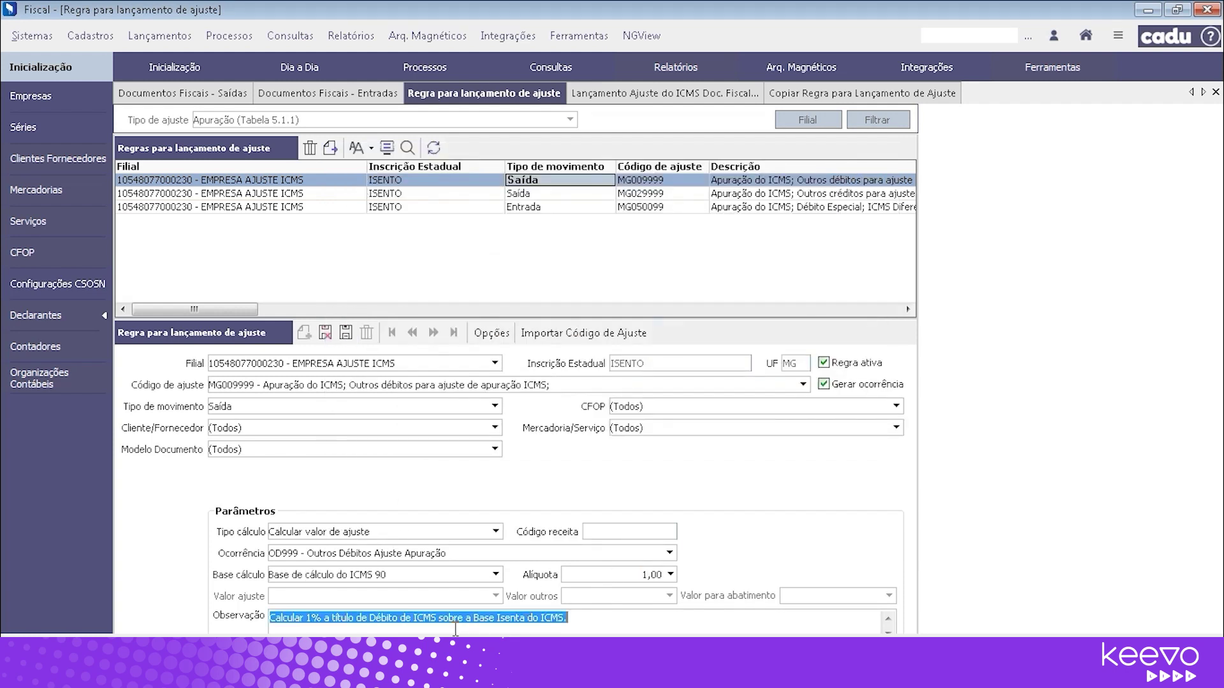
pyautogui.click(574, 616)
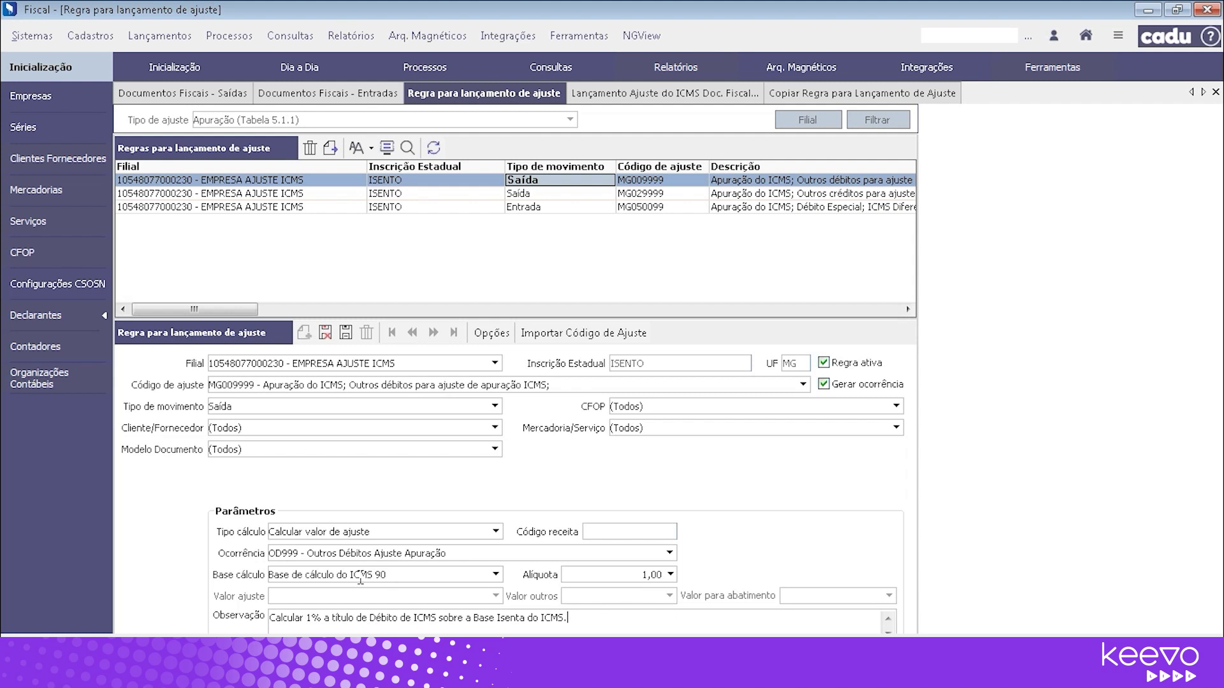
pyautogui.moveTo(640, 575); pyautogui.dragTo(666, 578)
pyautogui.click(346, 334)
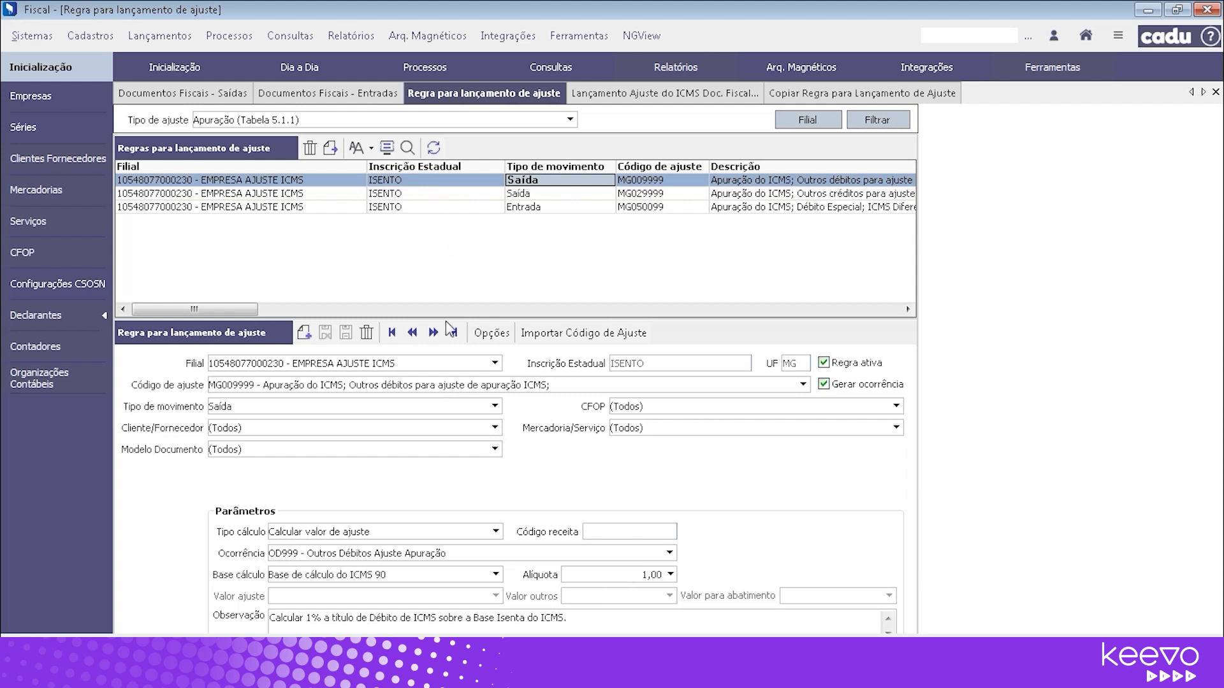
# Step: View the available adjustment types for the rules without switching from Apuração (Tabela 5.1.1)
pyautogui.click(356, 532)
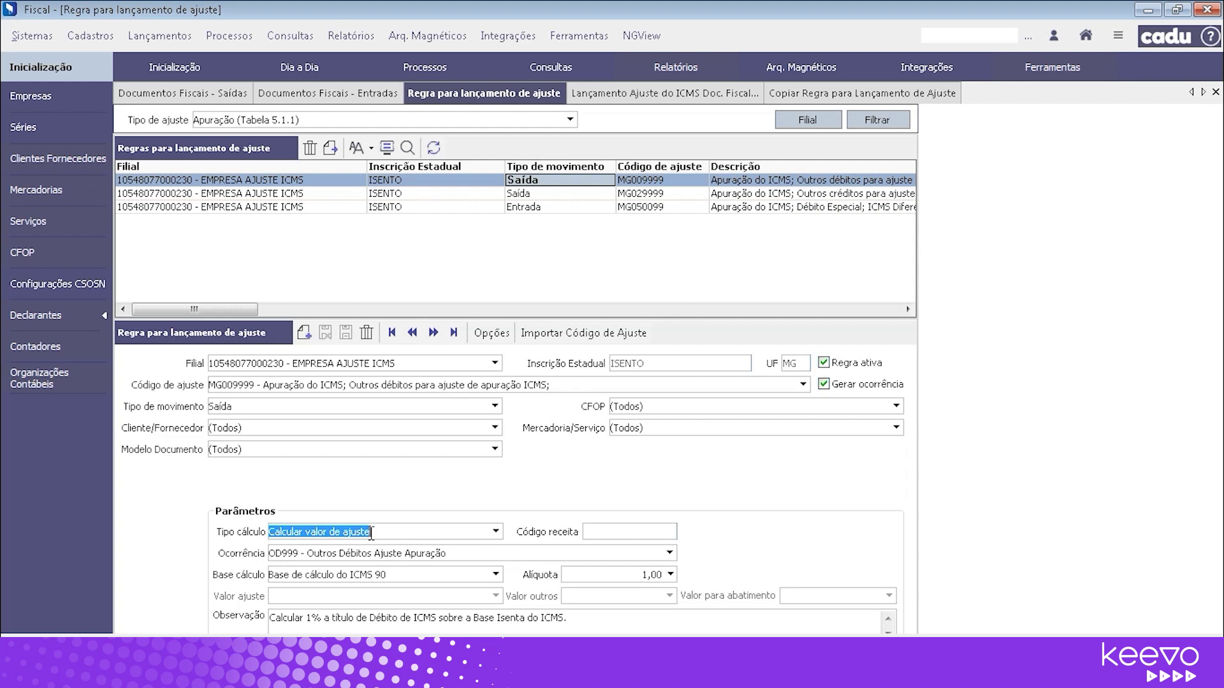
pyautogui.click(371, 531)
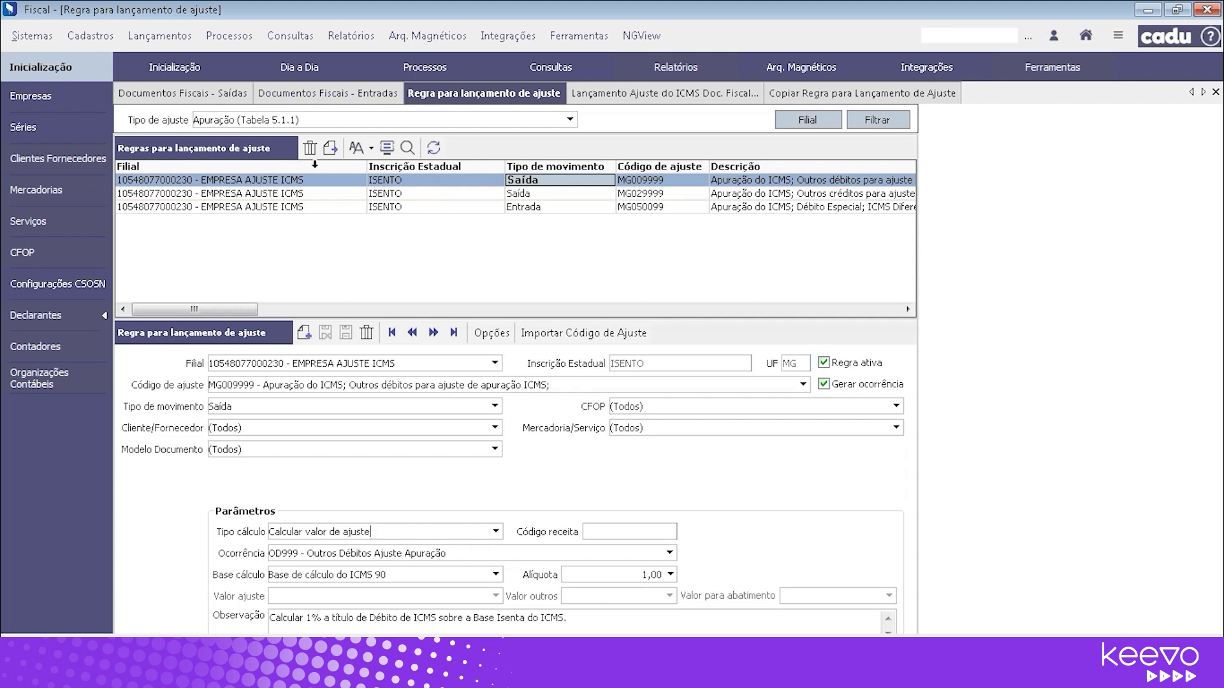
pyautogui.click(302, 120)
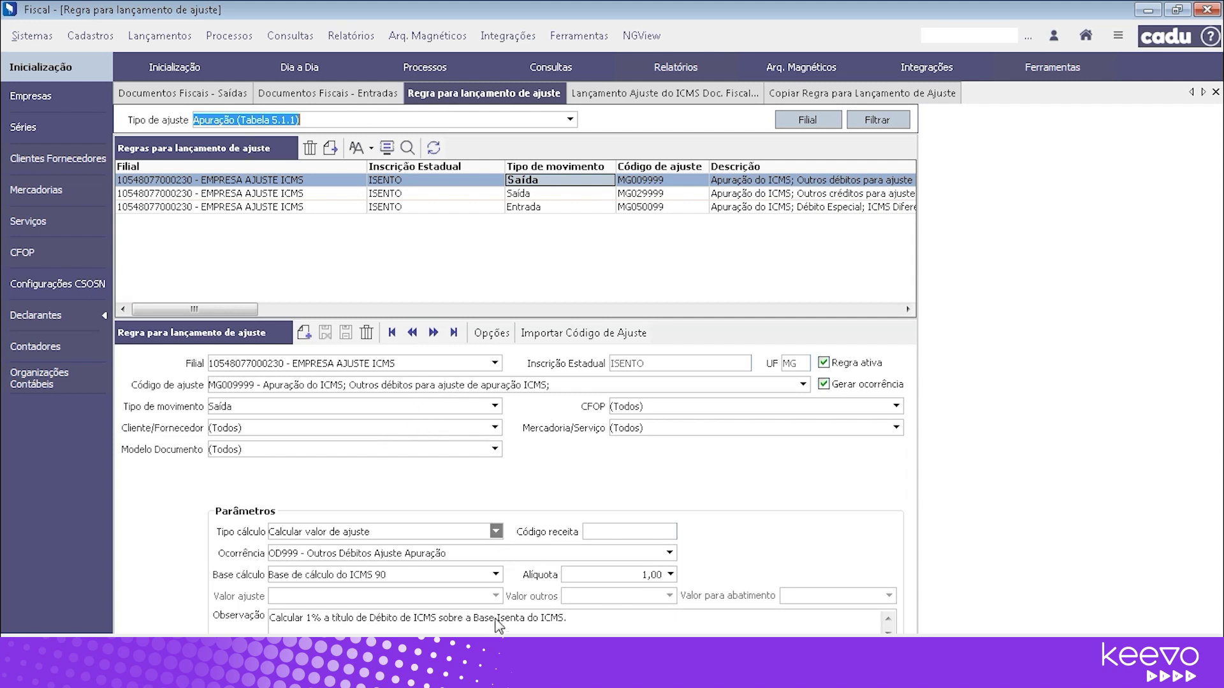
pyautogui.click(570, 120)
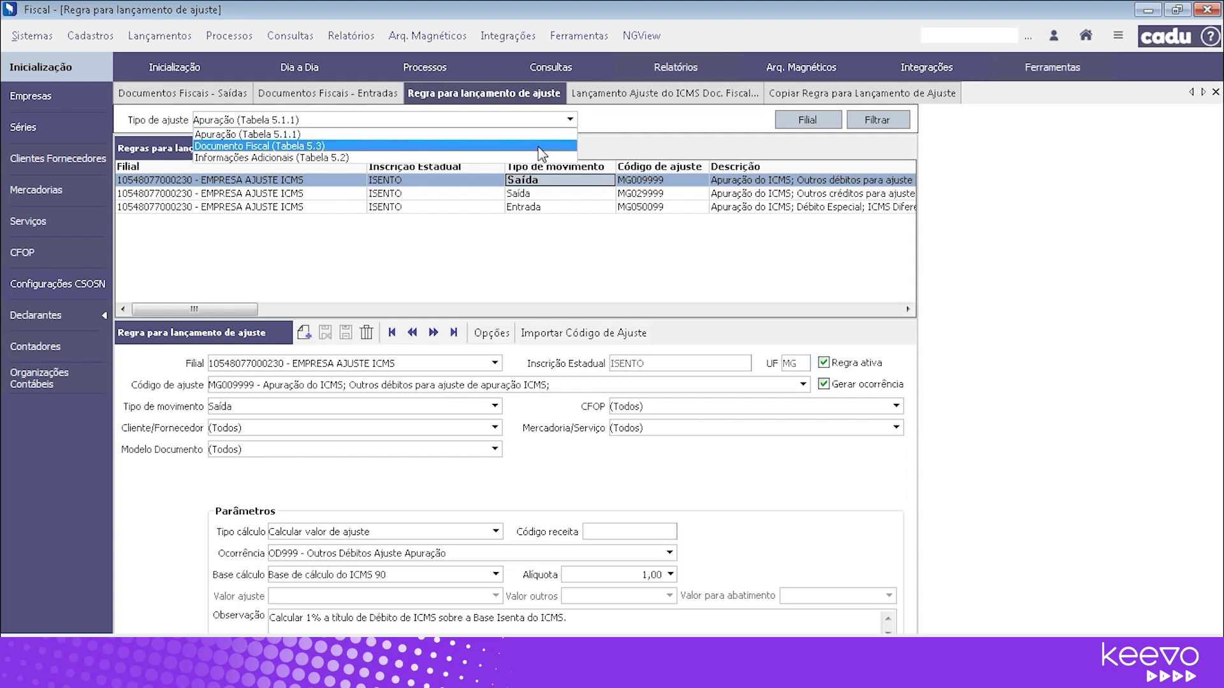
pyautogui.click(666, 130)
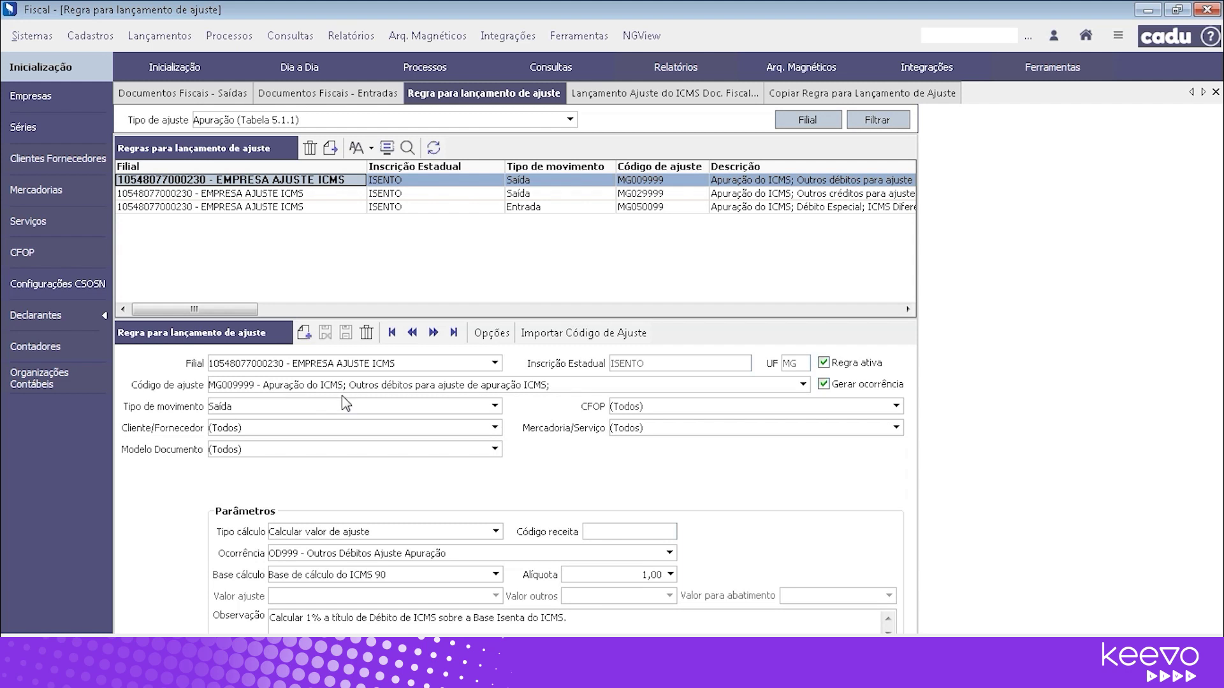
# Step: Open the MG029999 outgoing rule and review its branch and adjustment code
pyautogui.click(310, 122)
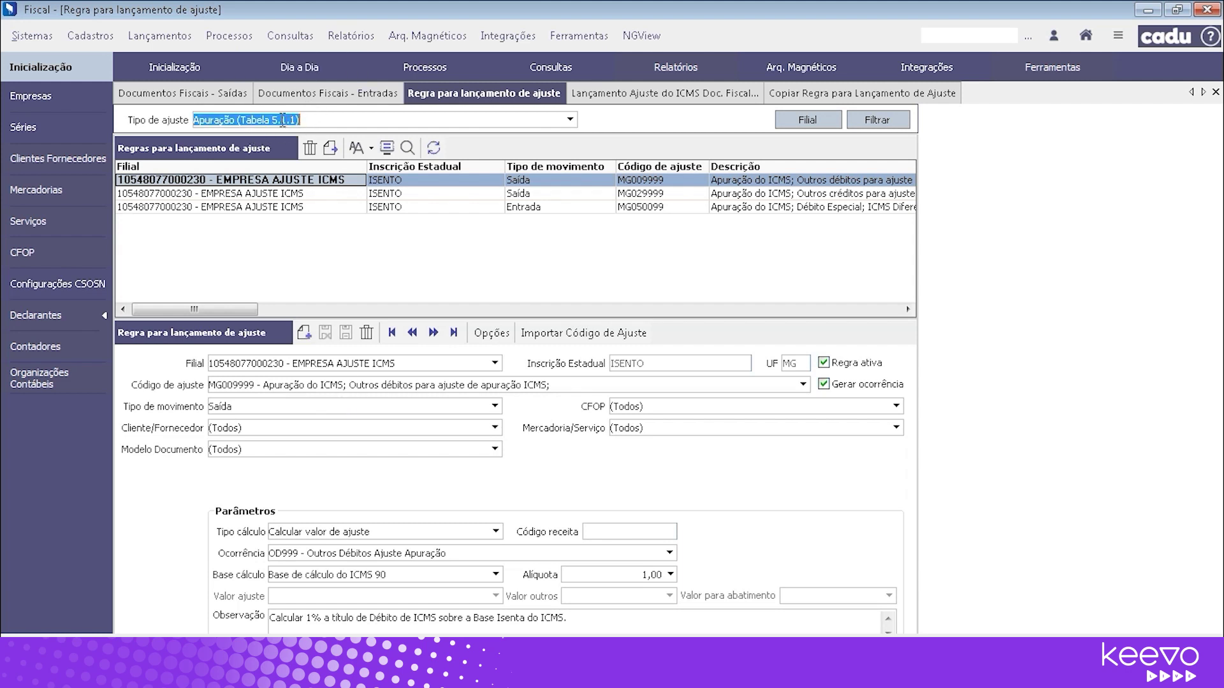
pyautogui.click(554, 195)
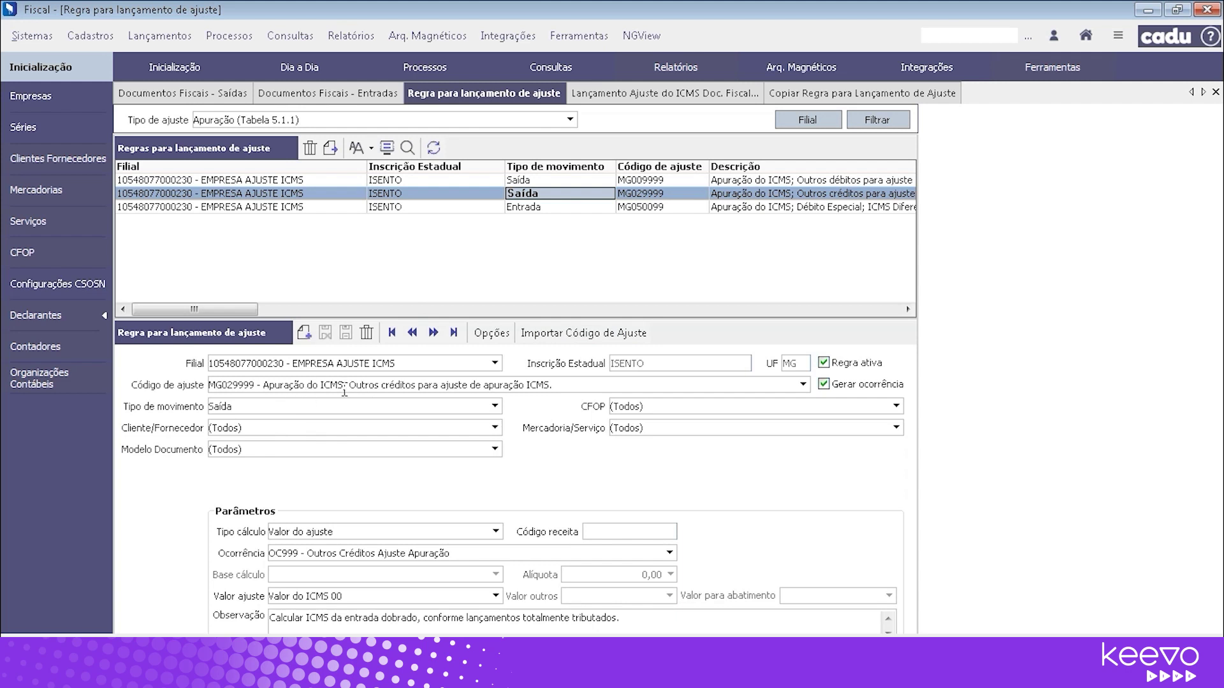
pyautogui.click(359, 364)
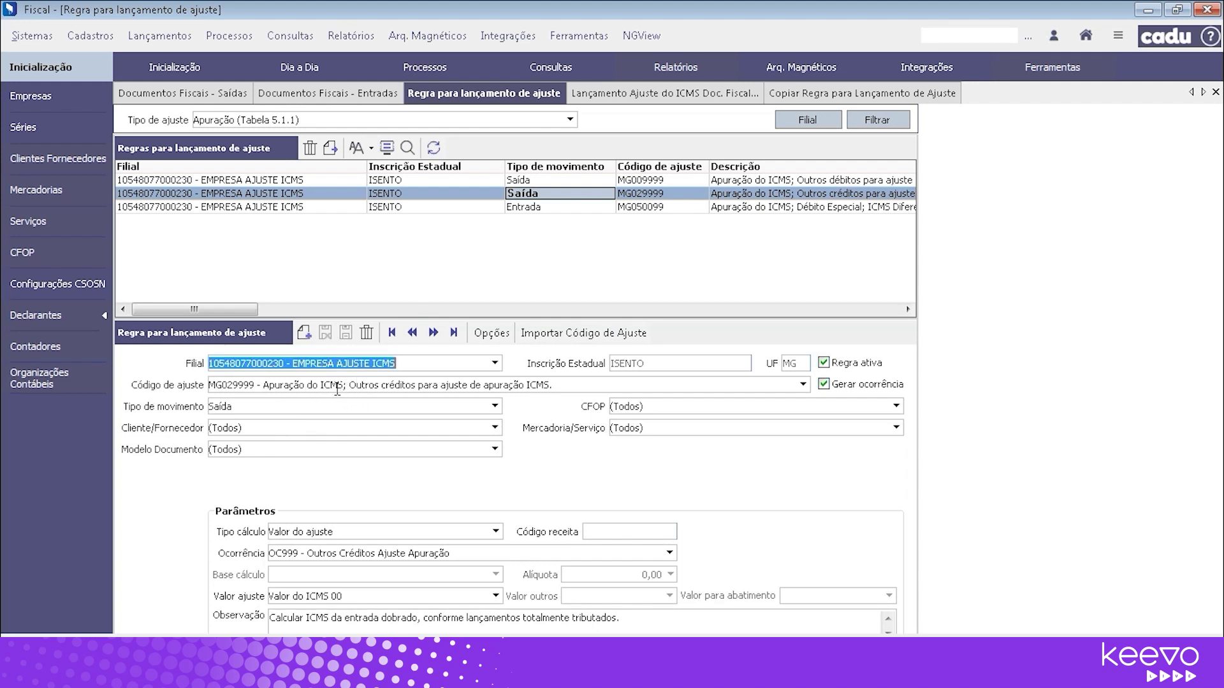
pyautogui.click(392, 386)
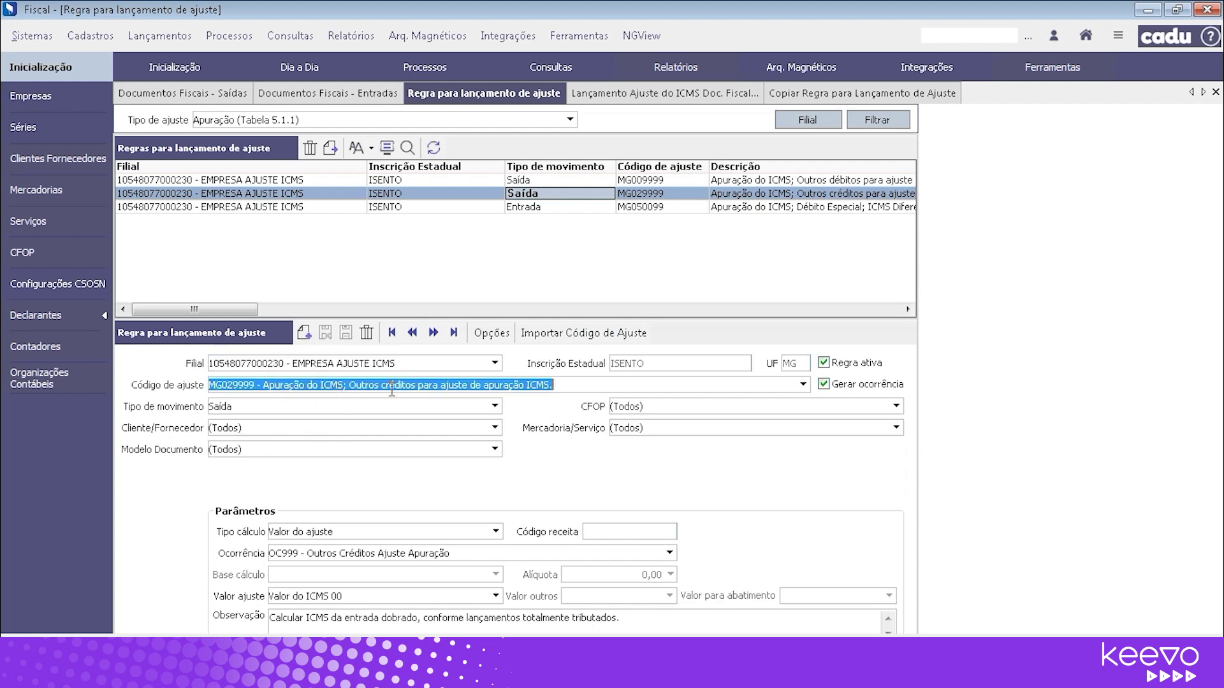
pyautogui.click(571, 381)
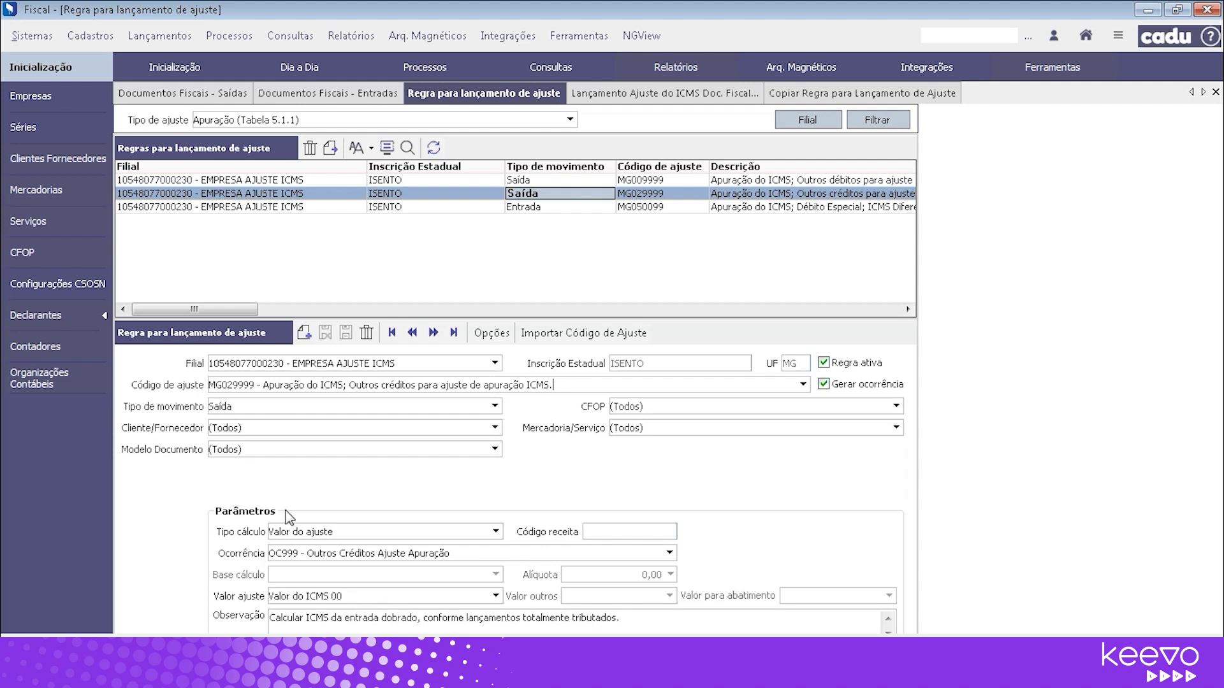
# Step: View the calculation types available for the MG029999 rule, keeping Valor do ajuste selected
pyautogui.click(495, 531)
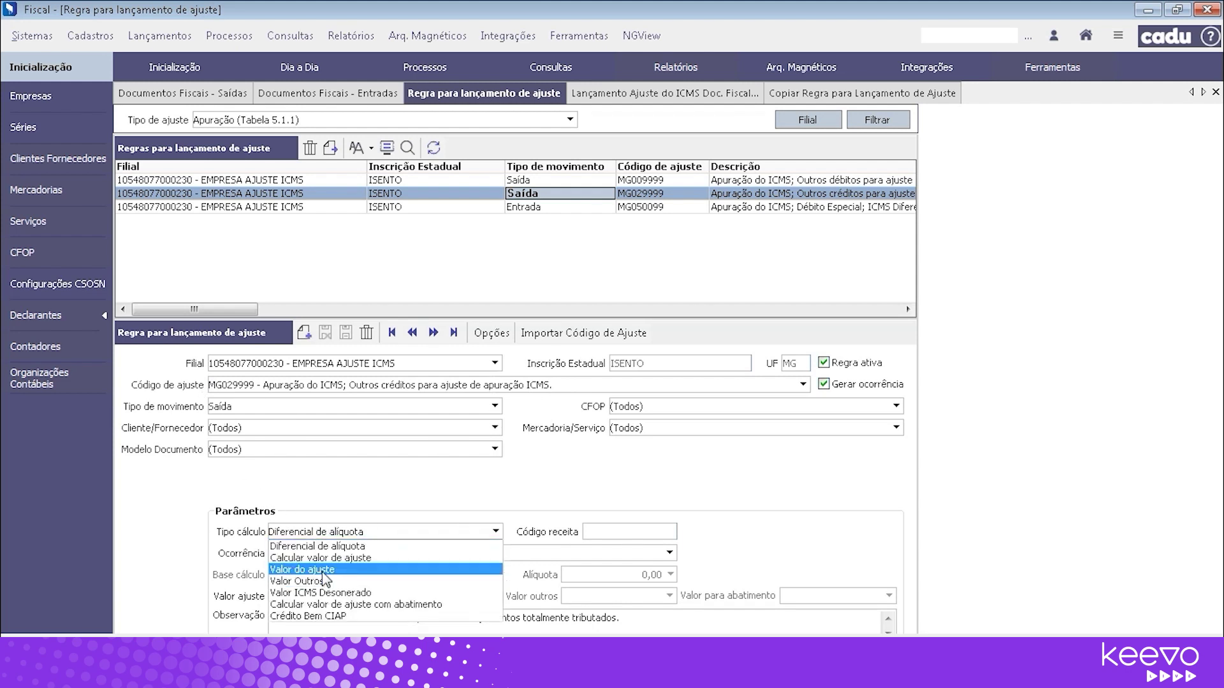
pyautogui.click(380, 484)
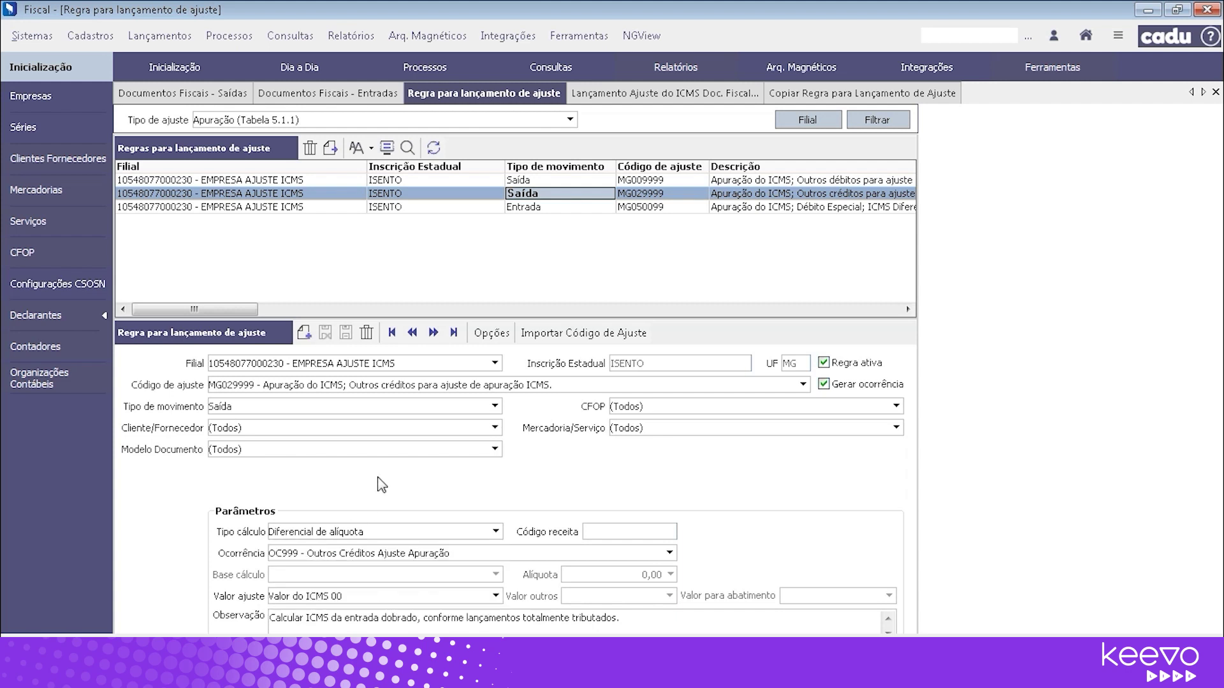
pyautogui.click(496, 533)
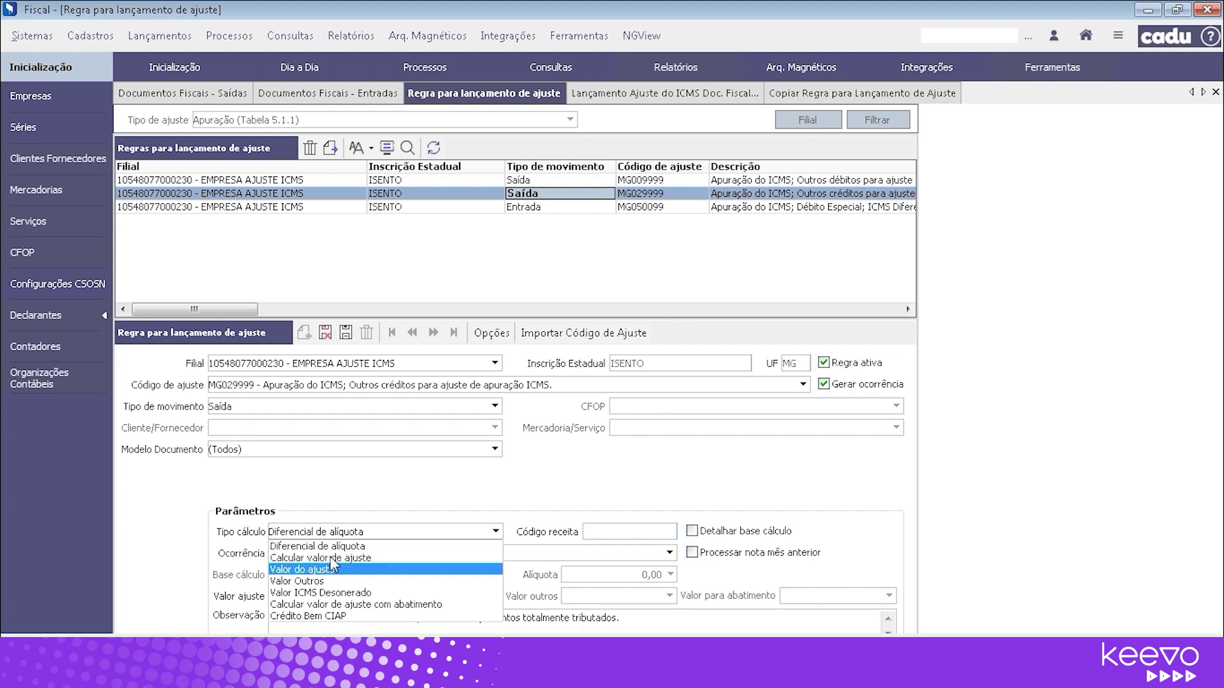
pyautogui.click(325, 570)
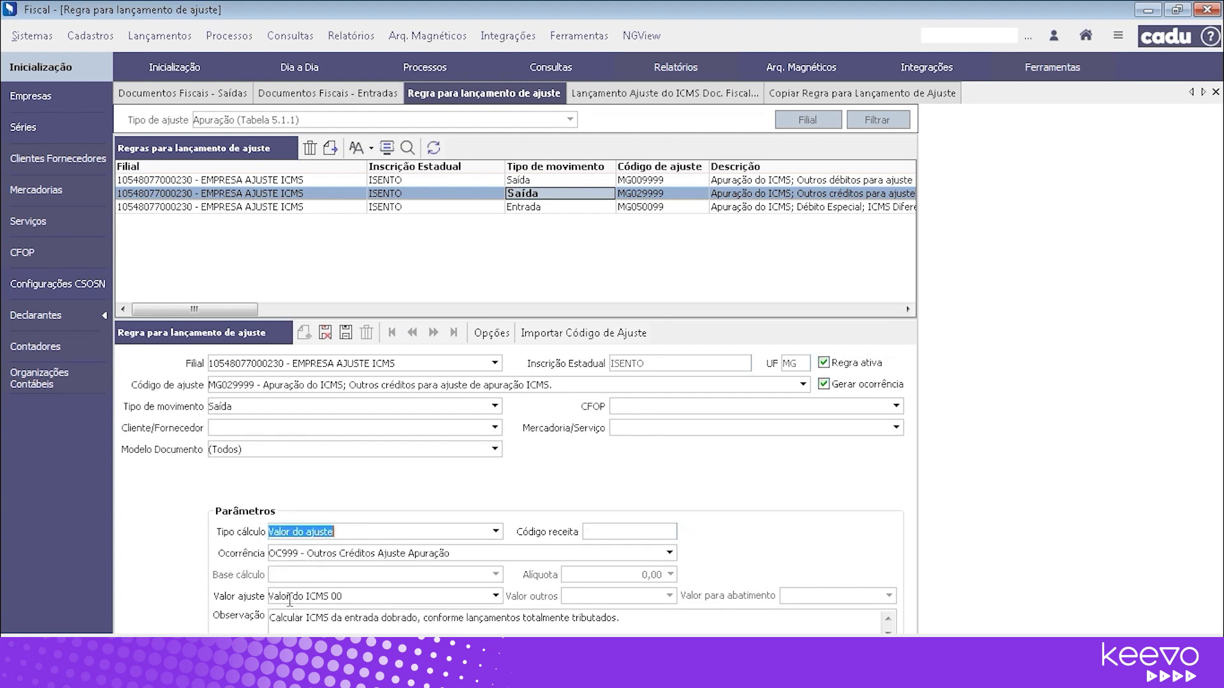
# Step: View the options for the MG029999 rule's adjustment value (Valor ajuste) and close the list without choosing another one
pyautogui.click(359, 598)
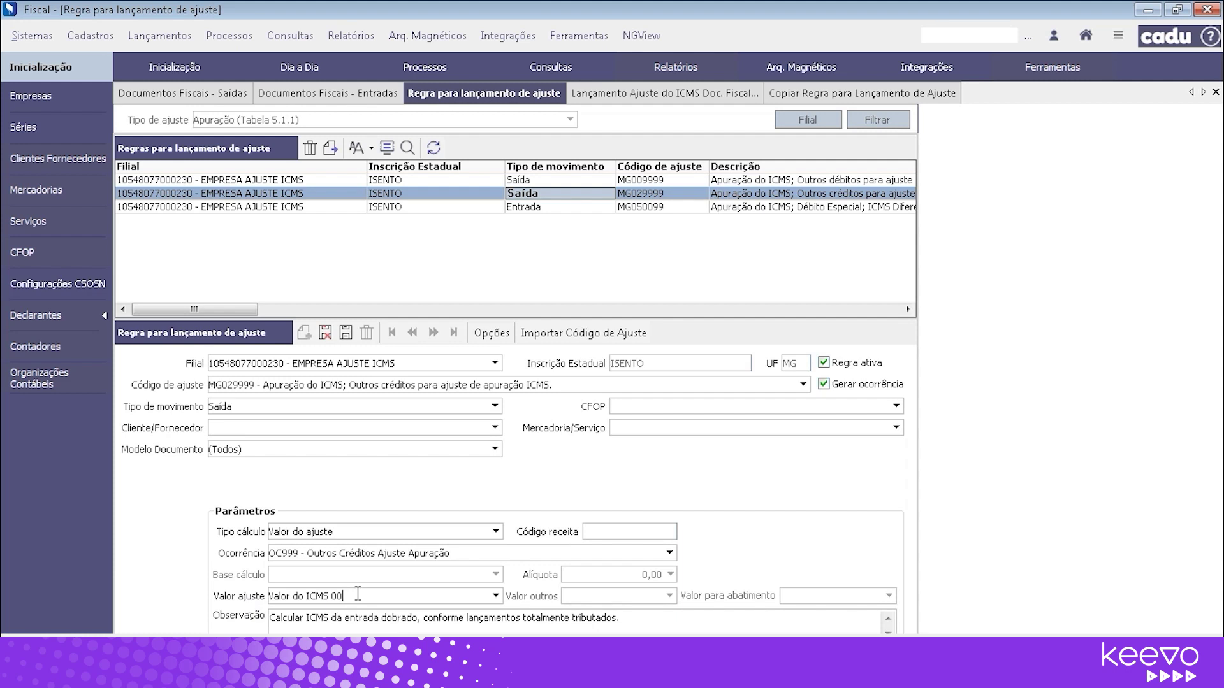
pyautogui.click(496, 597)
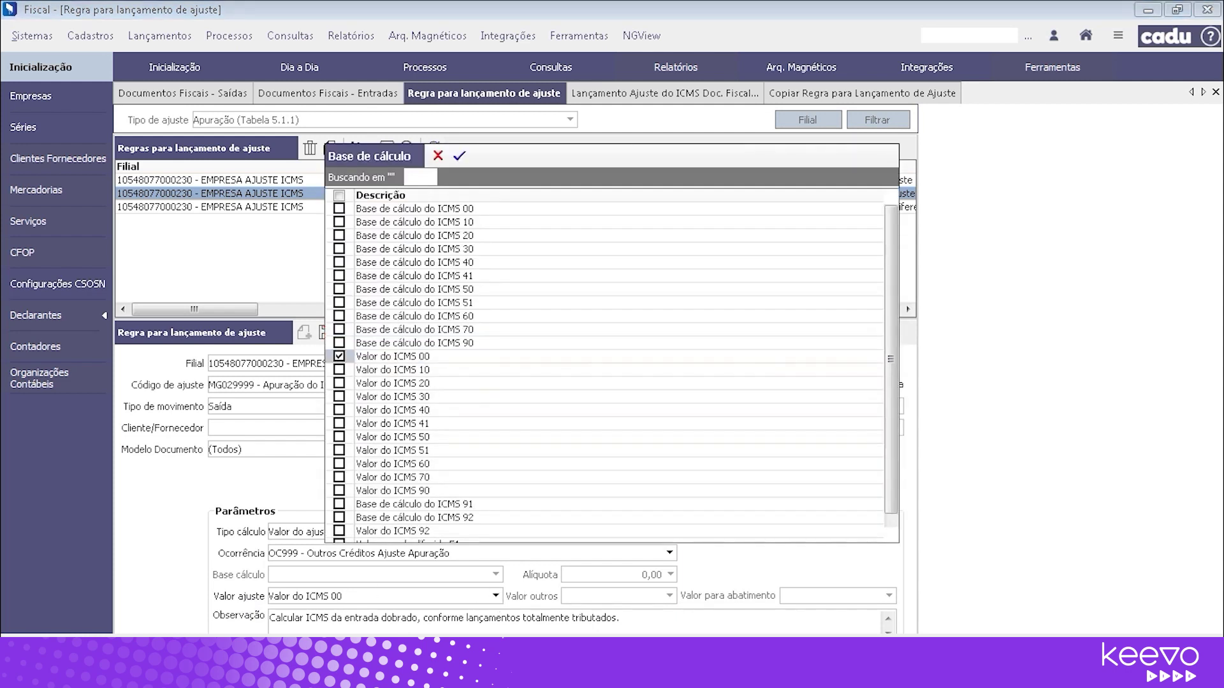
pyautogui.scroll(1, 444, 539)
pyautogui.scroll(-1, 418, 382)
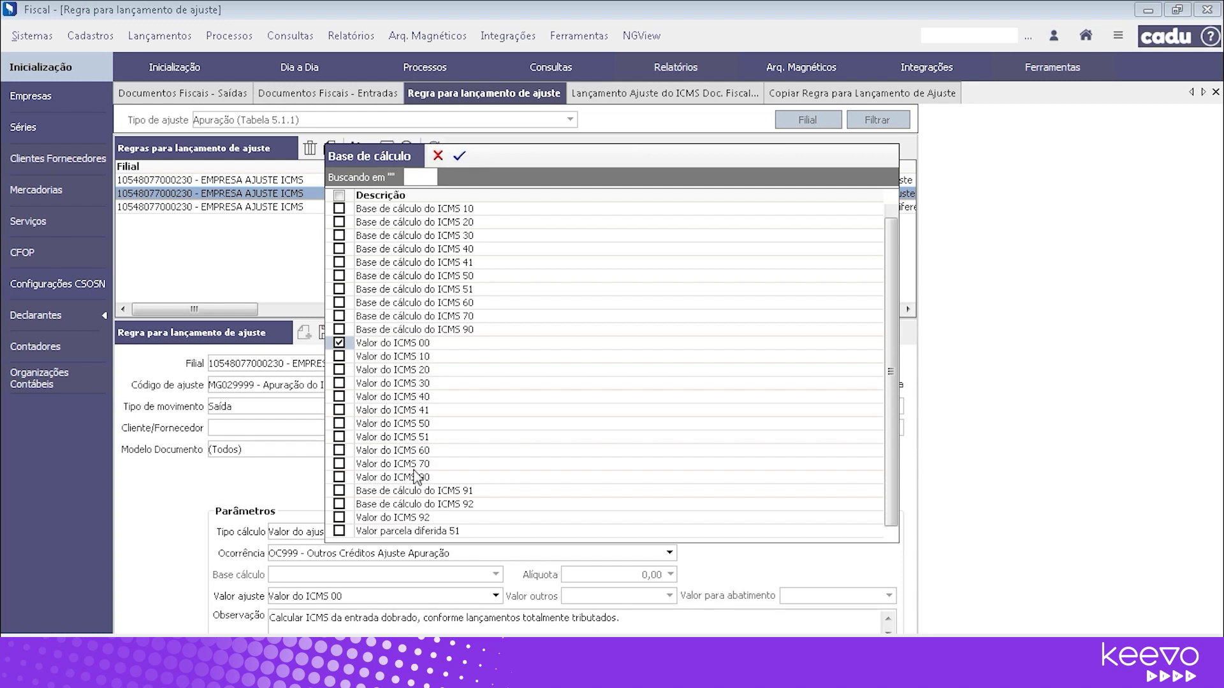
pyautogui.click(438, 155)
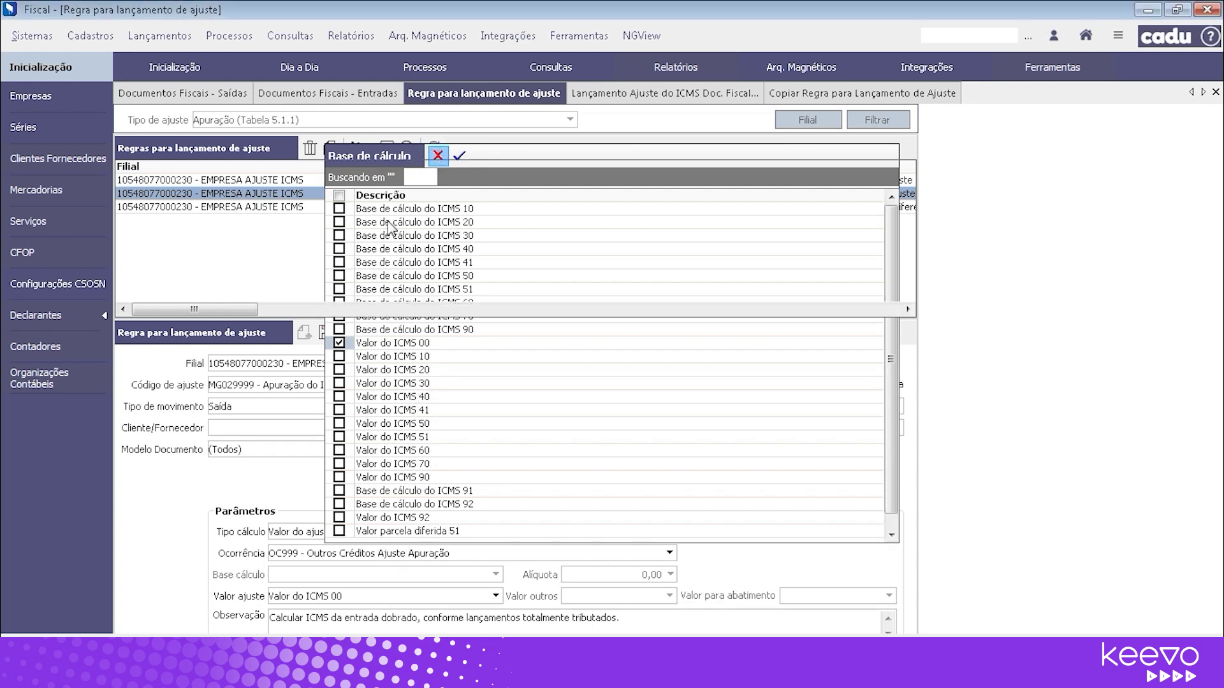
# Step: Review the MG029999 rule's adjustment value, code and observation, and discard the pending edits to the rule
pyautogui.moveTo(343, 599); pyautogui.dragTo(268, 599)
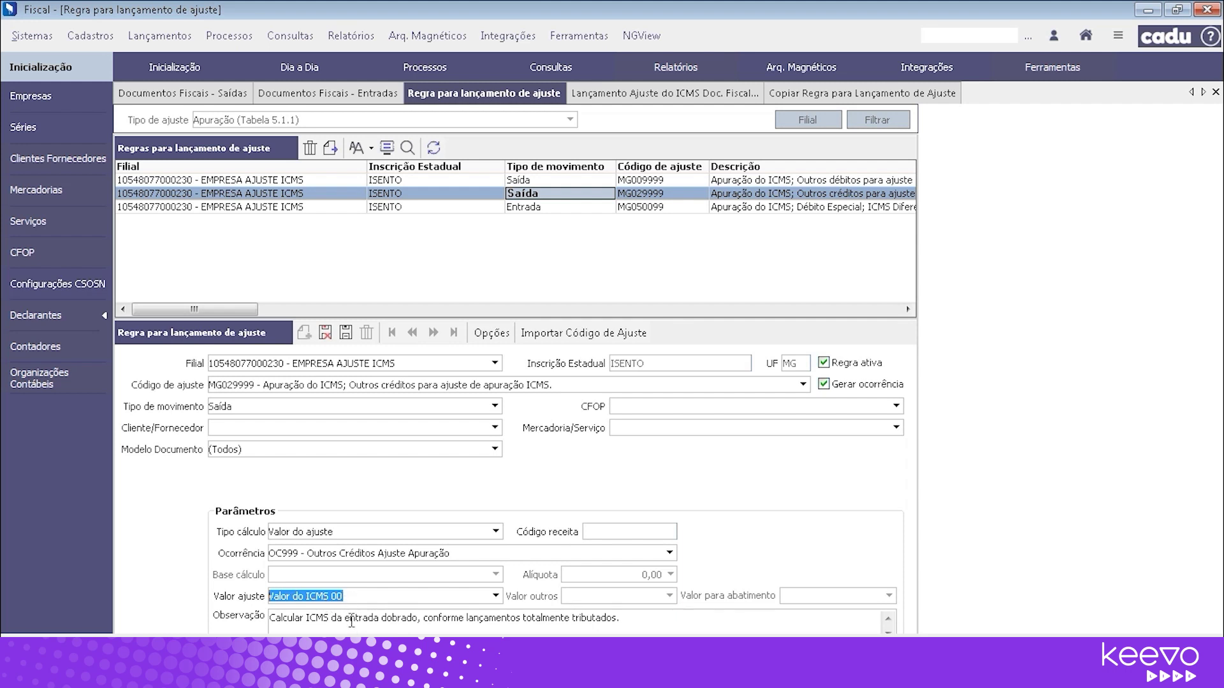
pyautogui.click(274, 388)
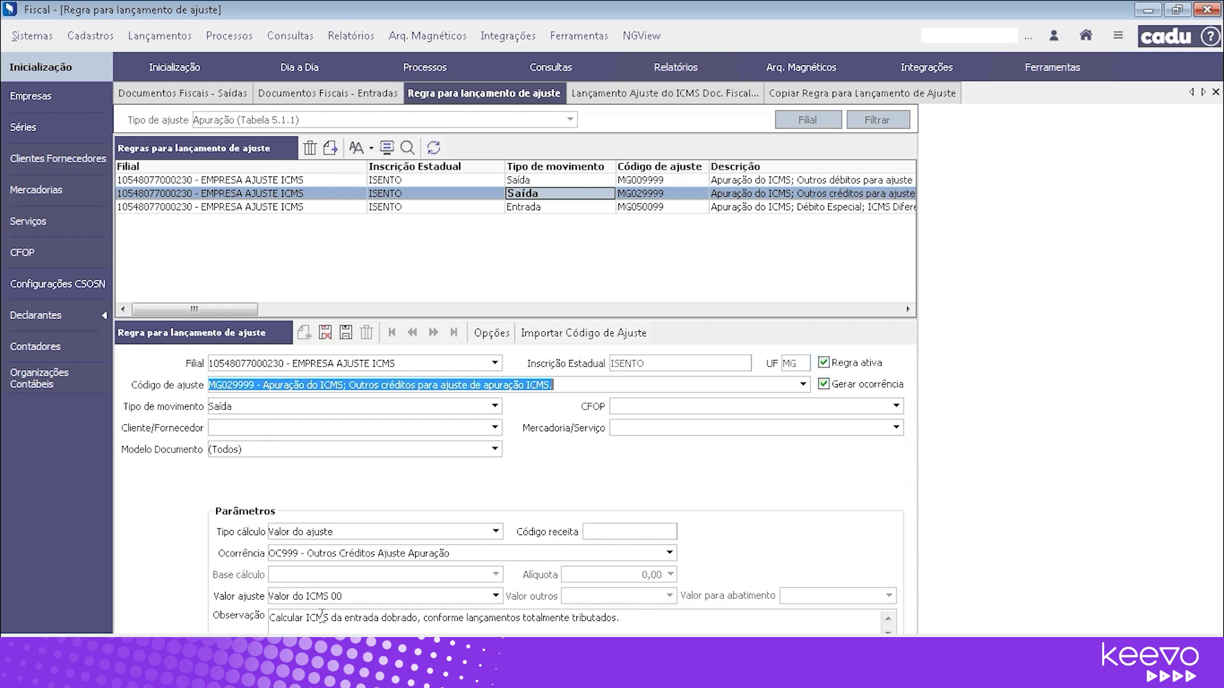
pyautogui.click(347, 597)
pyautogui.moveTo(349, 597); pyautogui.dragTo(312, 594)
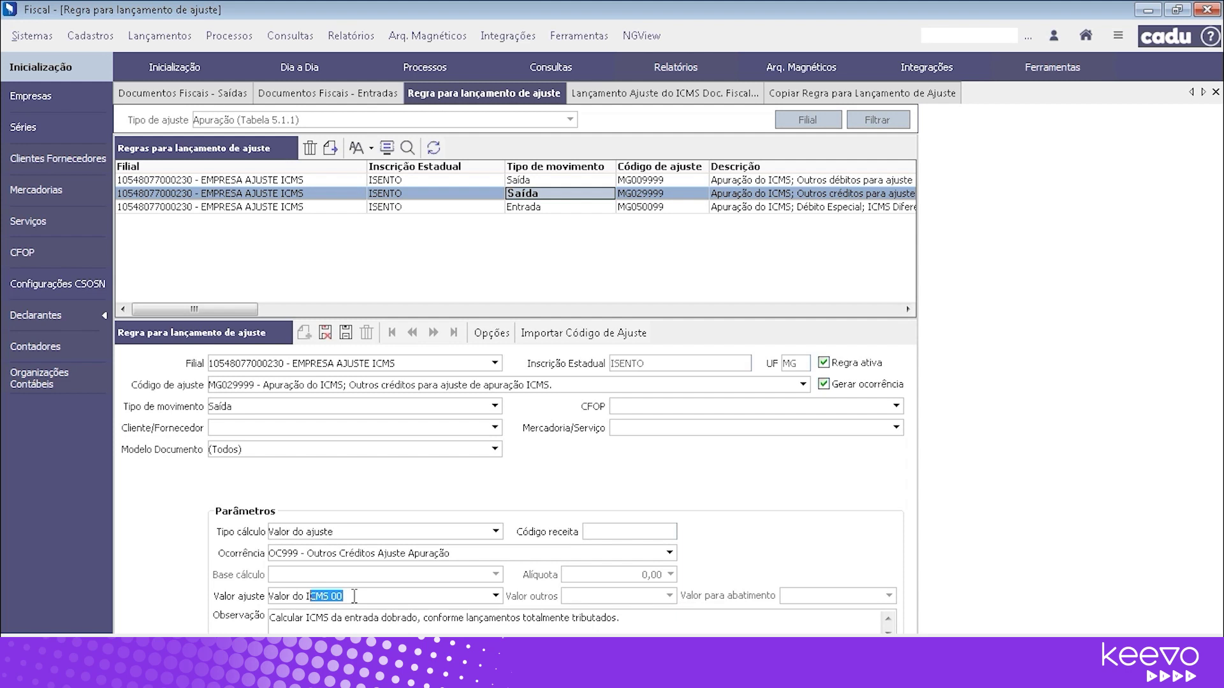
pyautogui.tripleClick(342, 627)
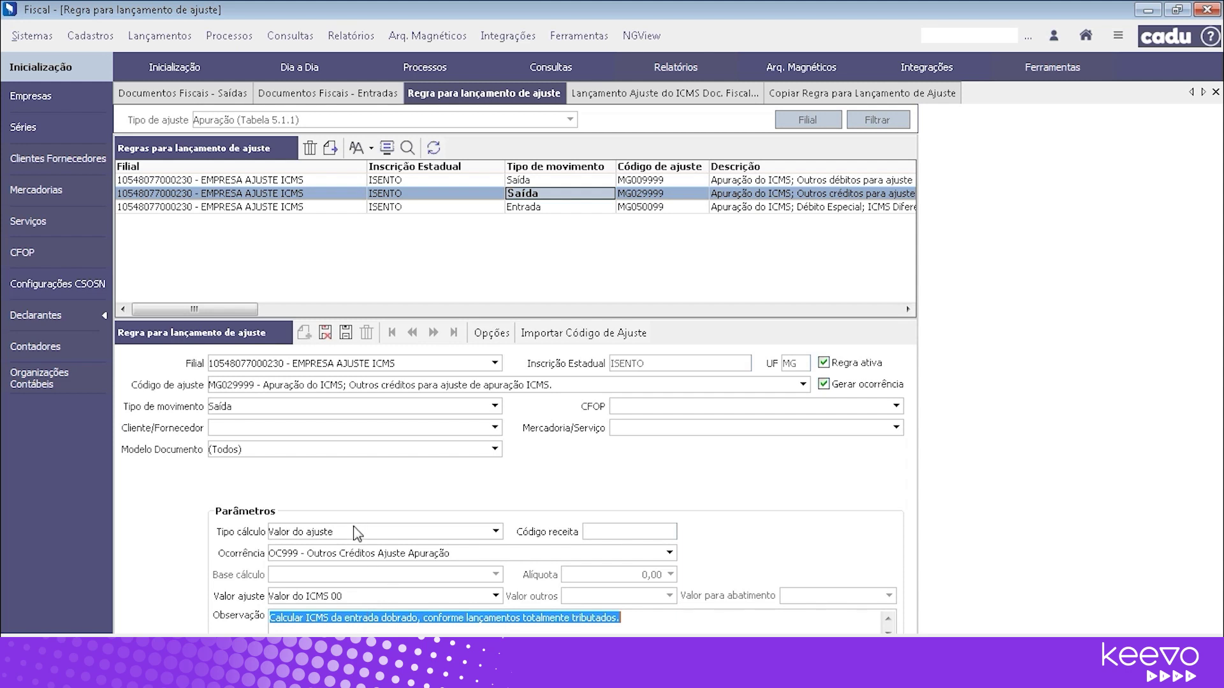
pyautogui.click(352, 594)
pyautogui.moveTo(351, 595); pyautogui.dragTo(268, 596)
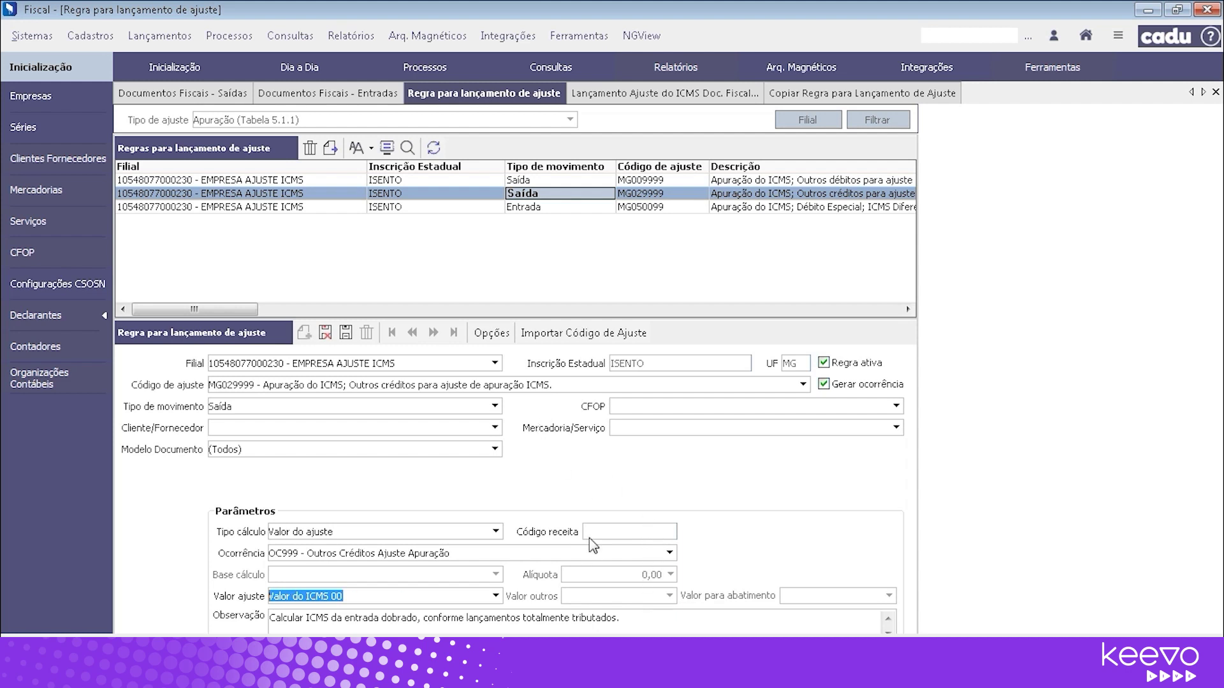
pyautogui.click(325, 332)
pyautogui.click(672, 386)
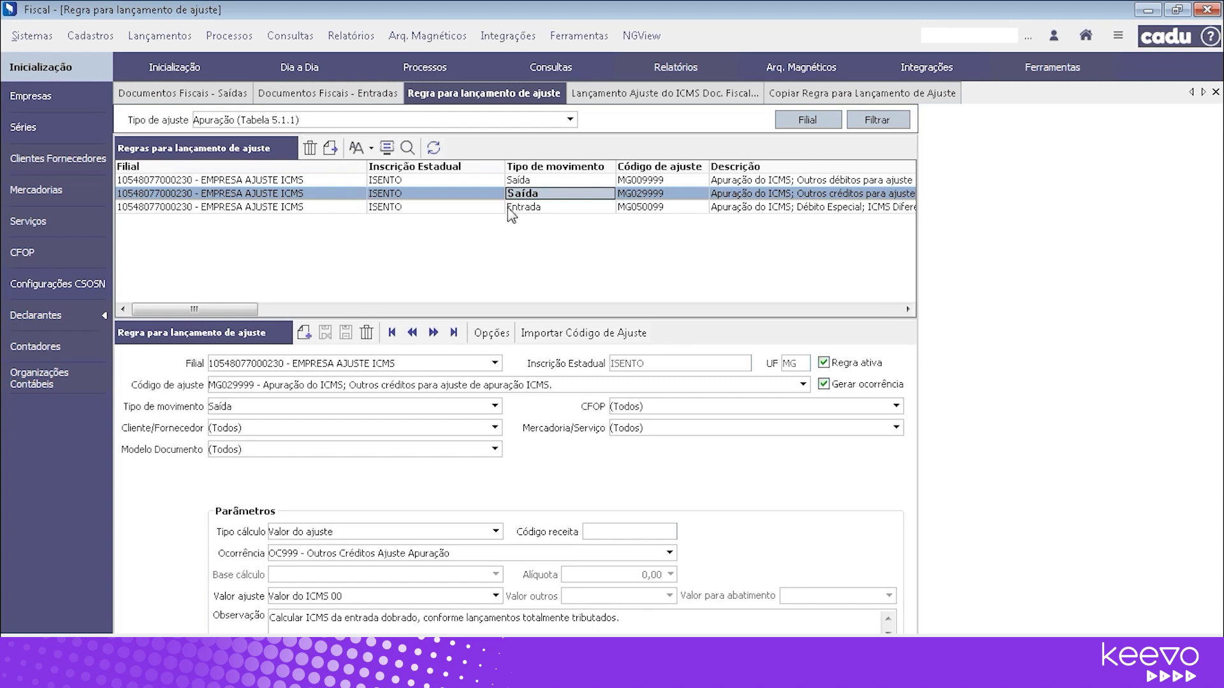
# Step: Open the MG050099 incoming rule and view its calculation types, keeping Diferencial de alíquota selected
pyautogui.click(527, 208)
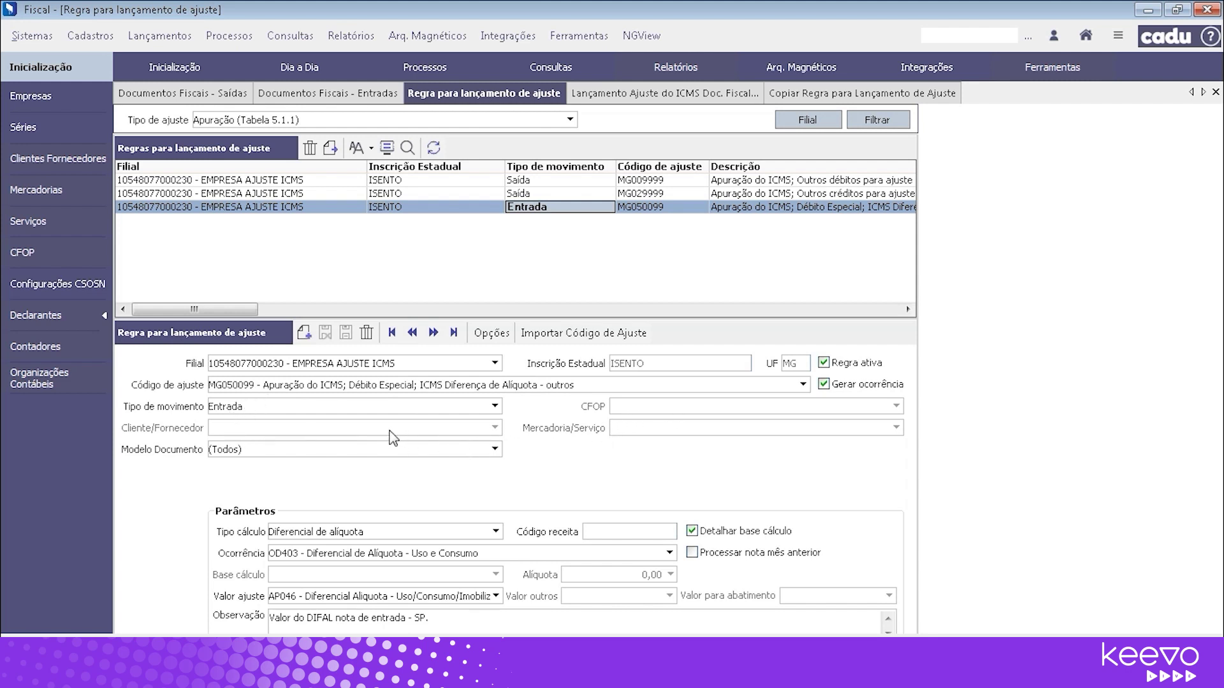
pyautogui.click(496, 532)
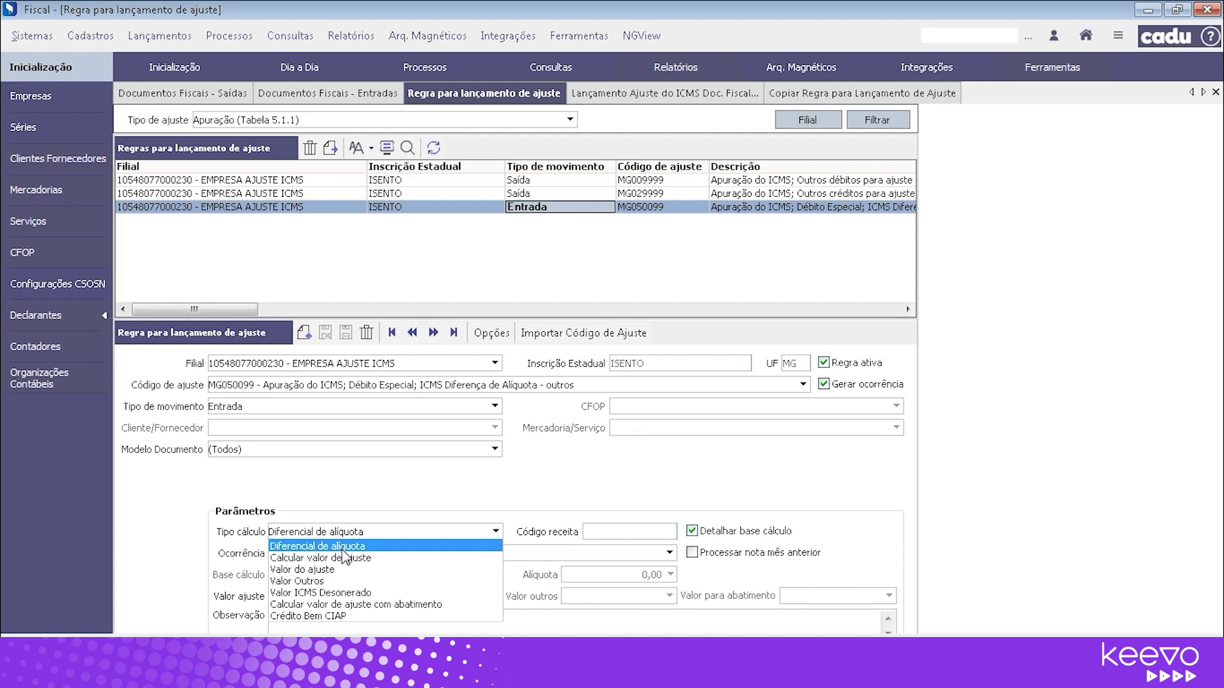
pyautogui.click(317, 546)
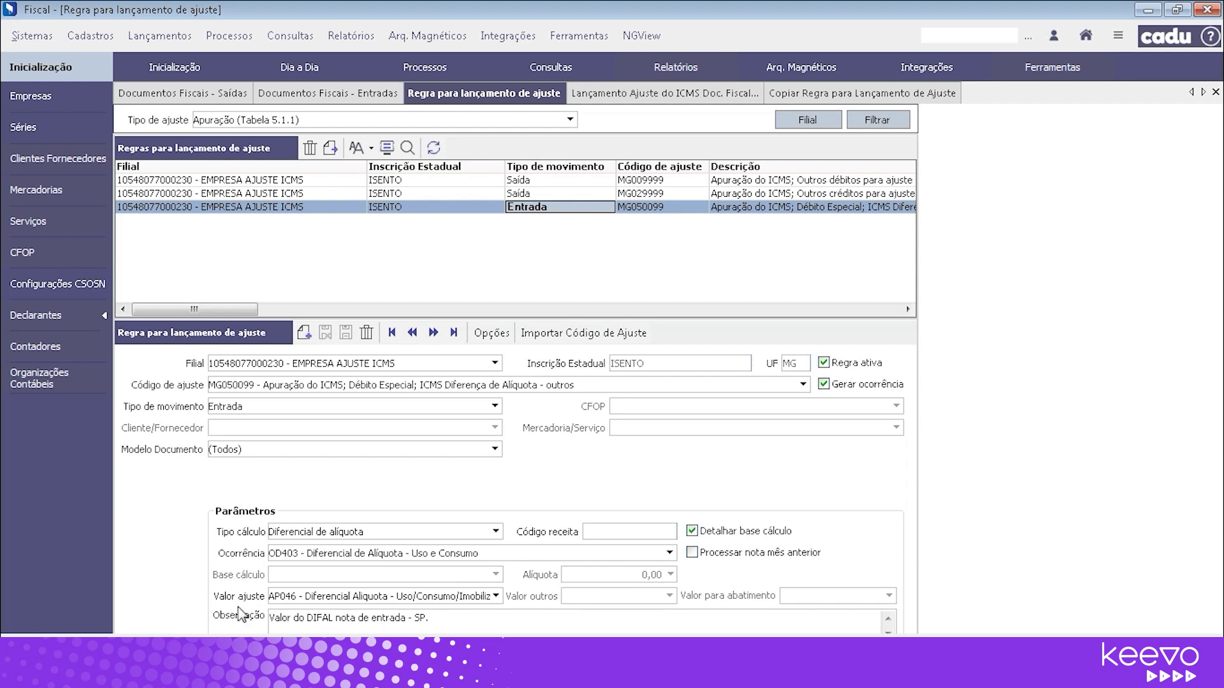
# Step: Examine the MG050099 rule's occurrence and the options for its adjustment value (Valor ajuste), and discard the pending edit
pyautogui.click(496, 596)
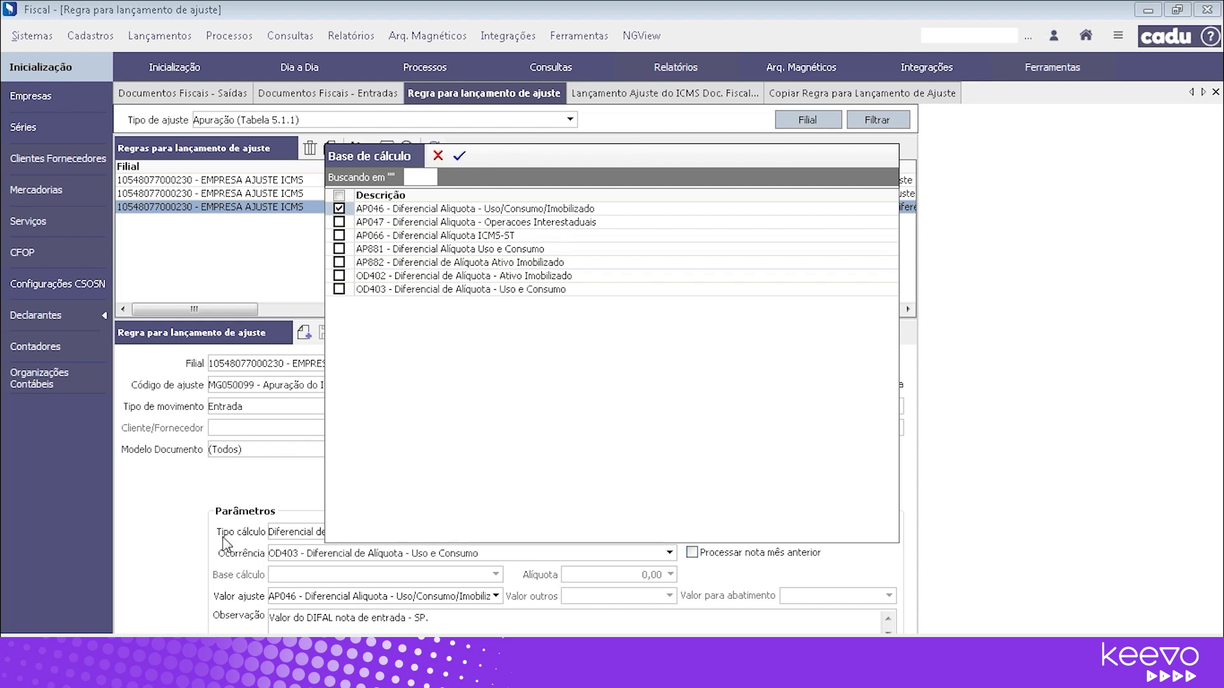
pyautogui.click(438, 155)
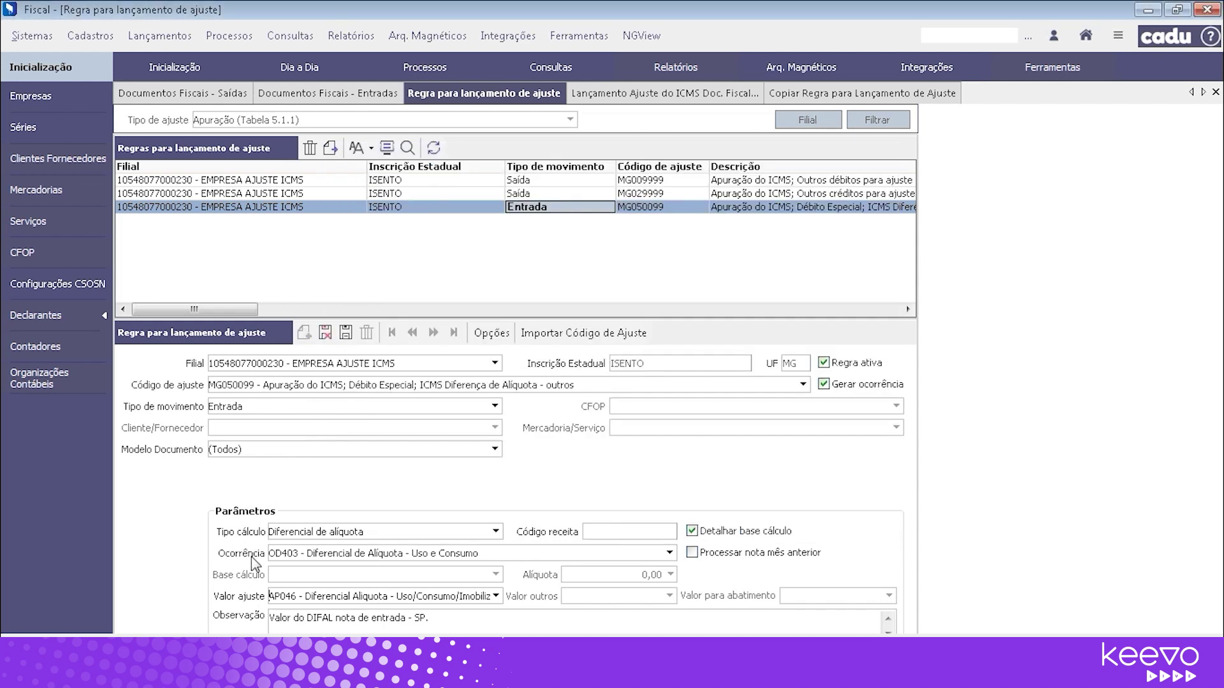
pyautogui.click(281, 534)
pyautogui.click(368, 554)
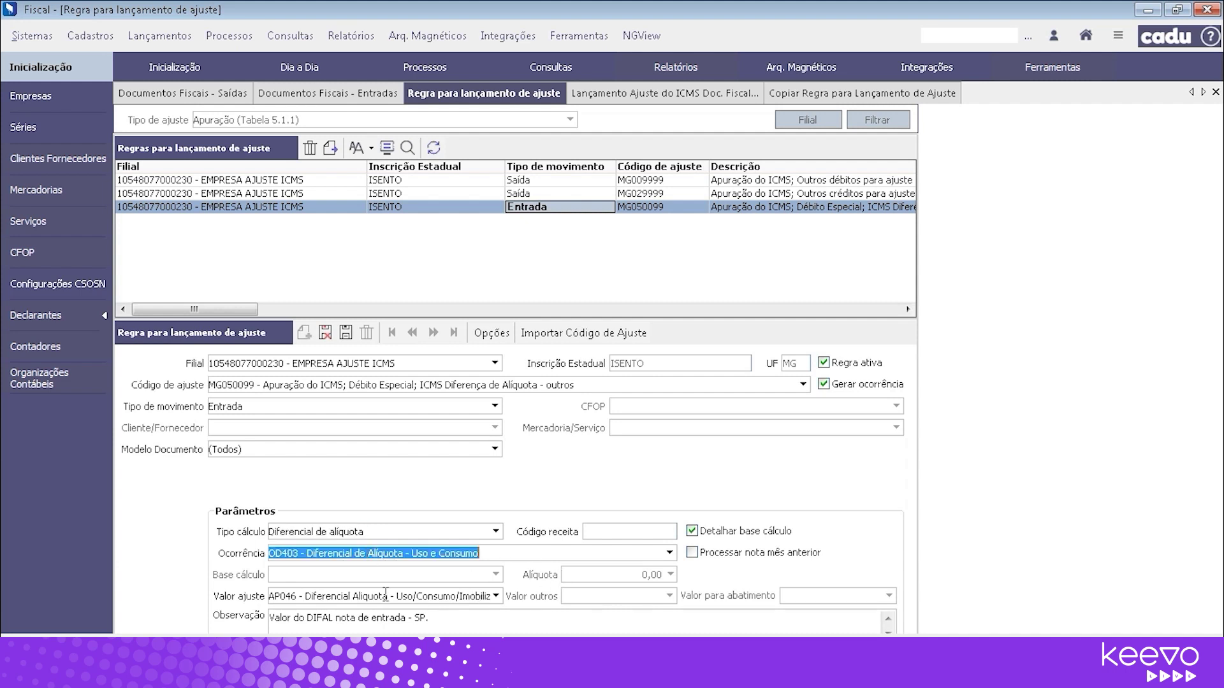
pyautogui.click(496, 597)
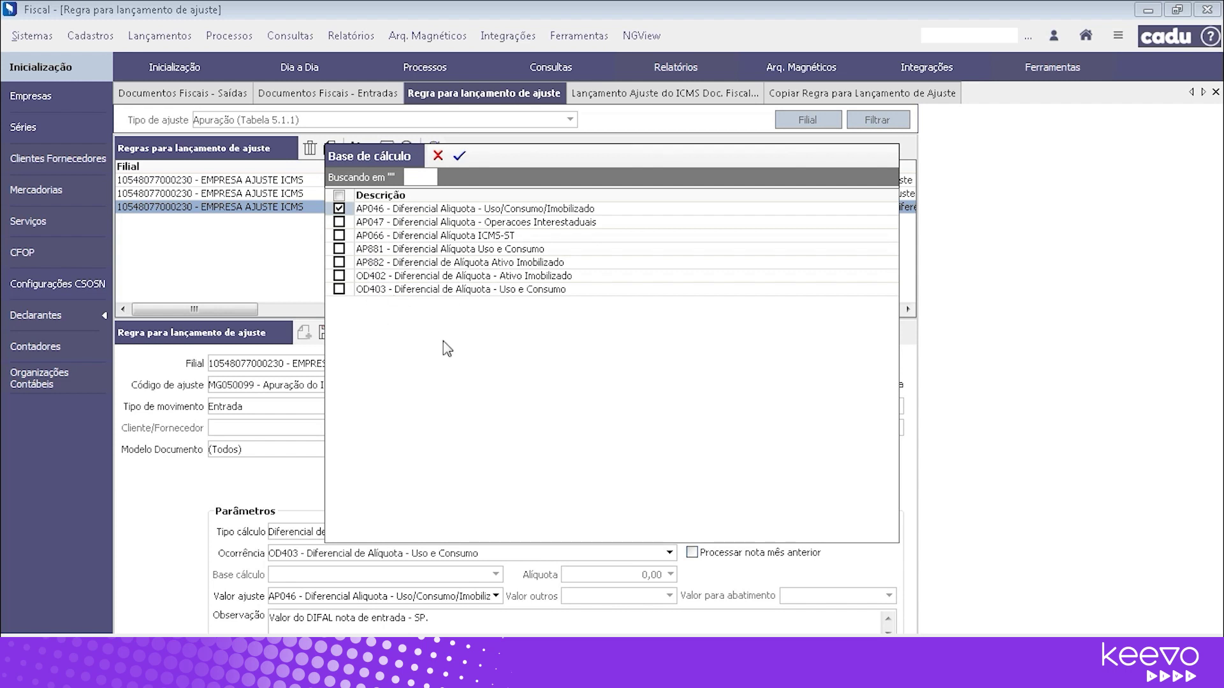
pyautogui.click(439, 156)
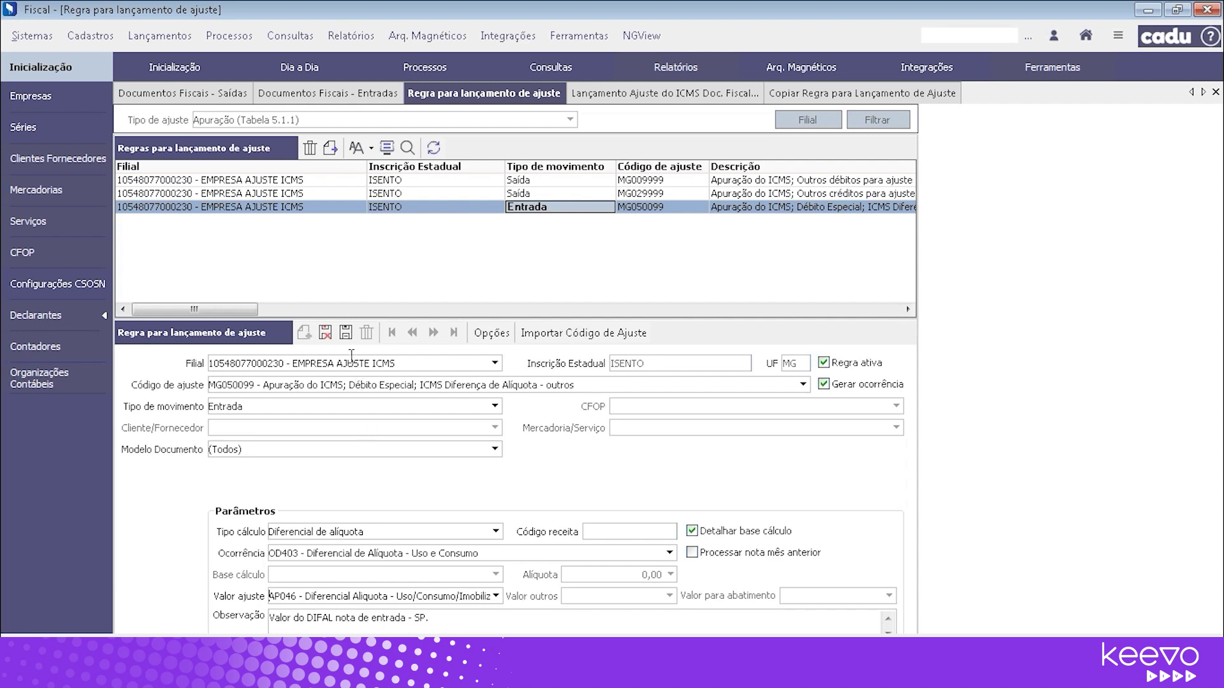
pyautogui.click(326, 332)
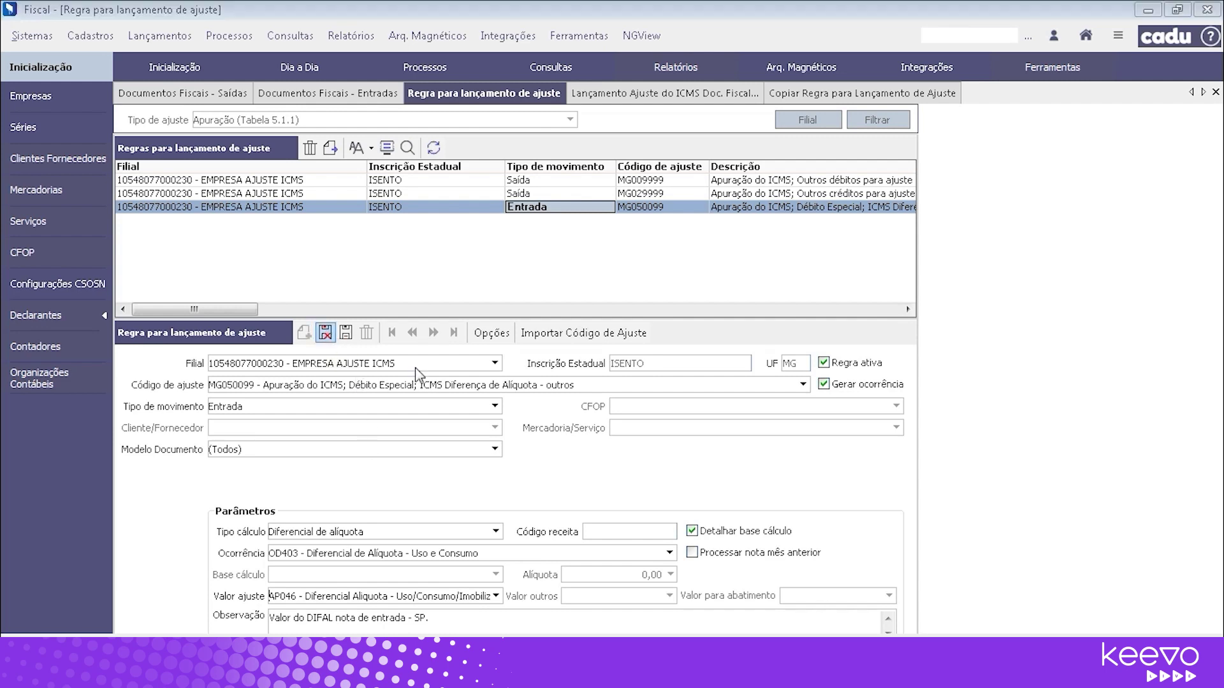
pyautogui.click(676, 386)
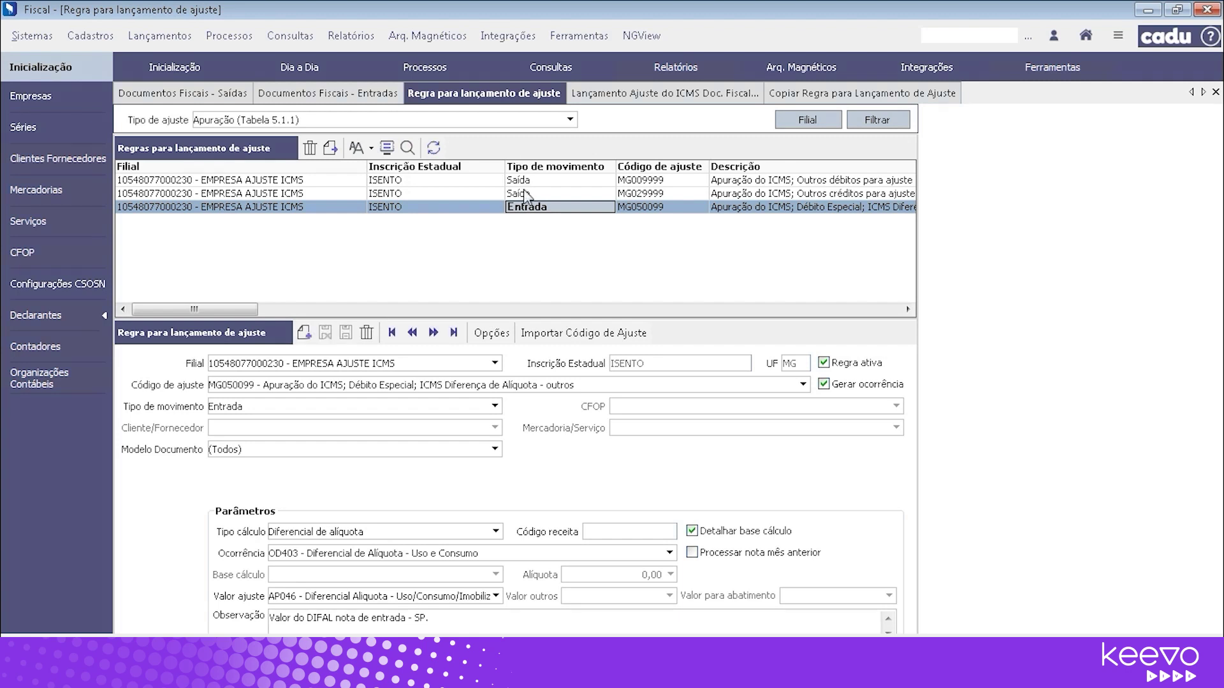
# Step: Switch the adjustment type to Informações Adicionais (Tabela 5.2) and filter the rules by it
pyautogui.click(303, 120)
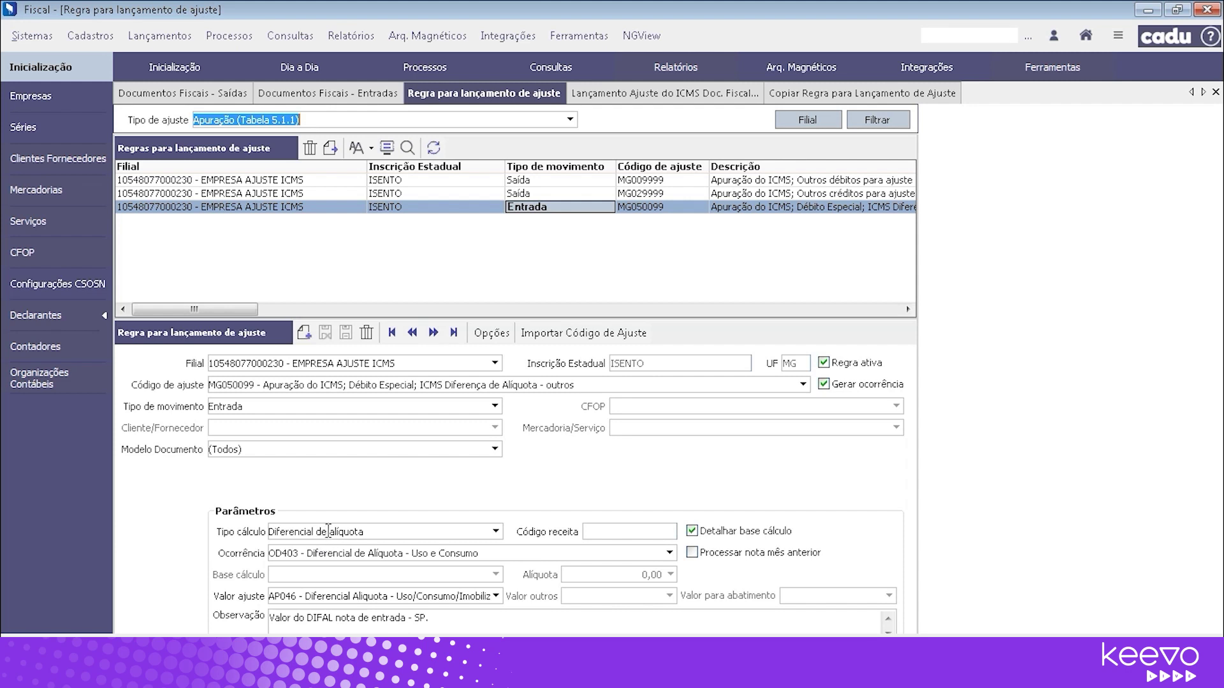
pyautogui.click(570, 120)
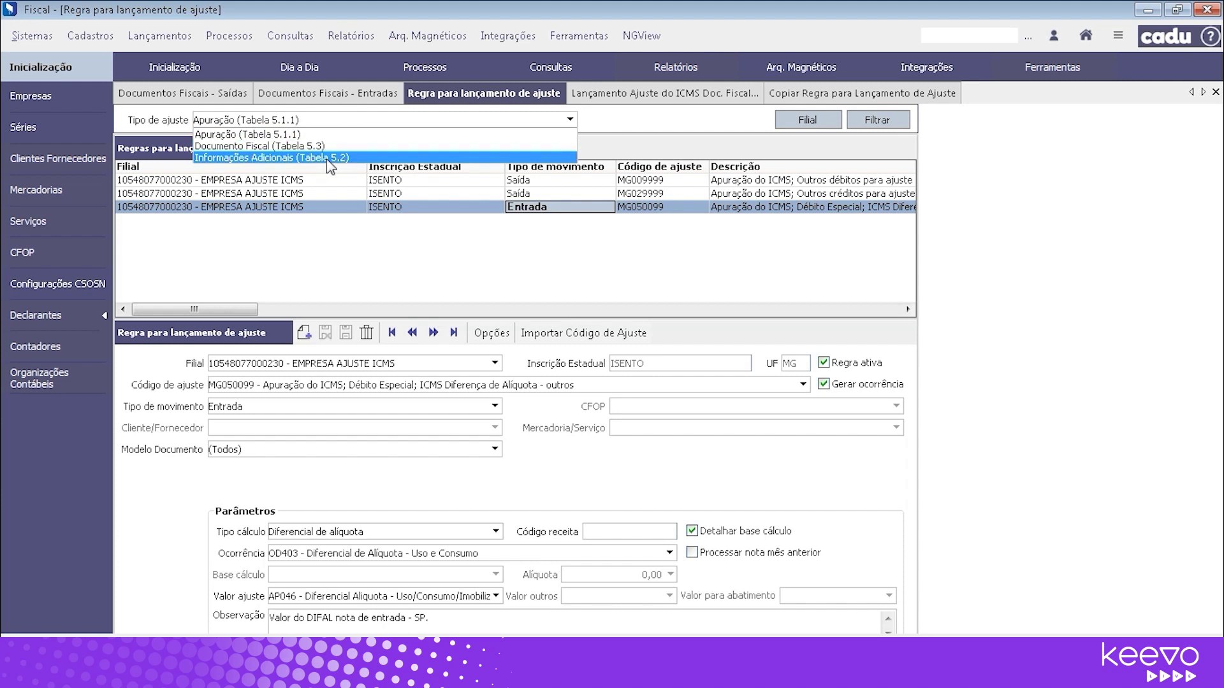
pyautogui.click(310, 160)
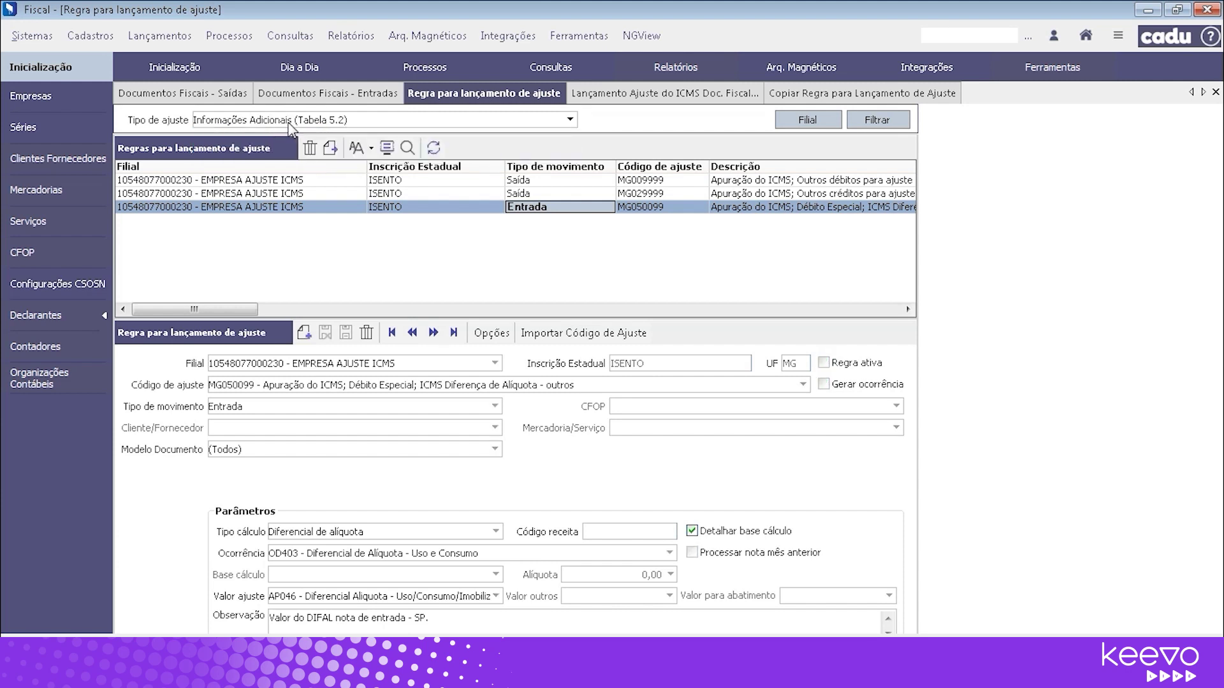
pyautogui.click(899, 130)
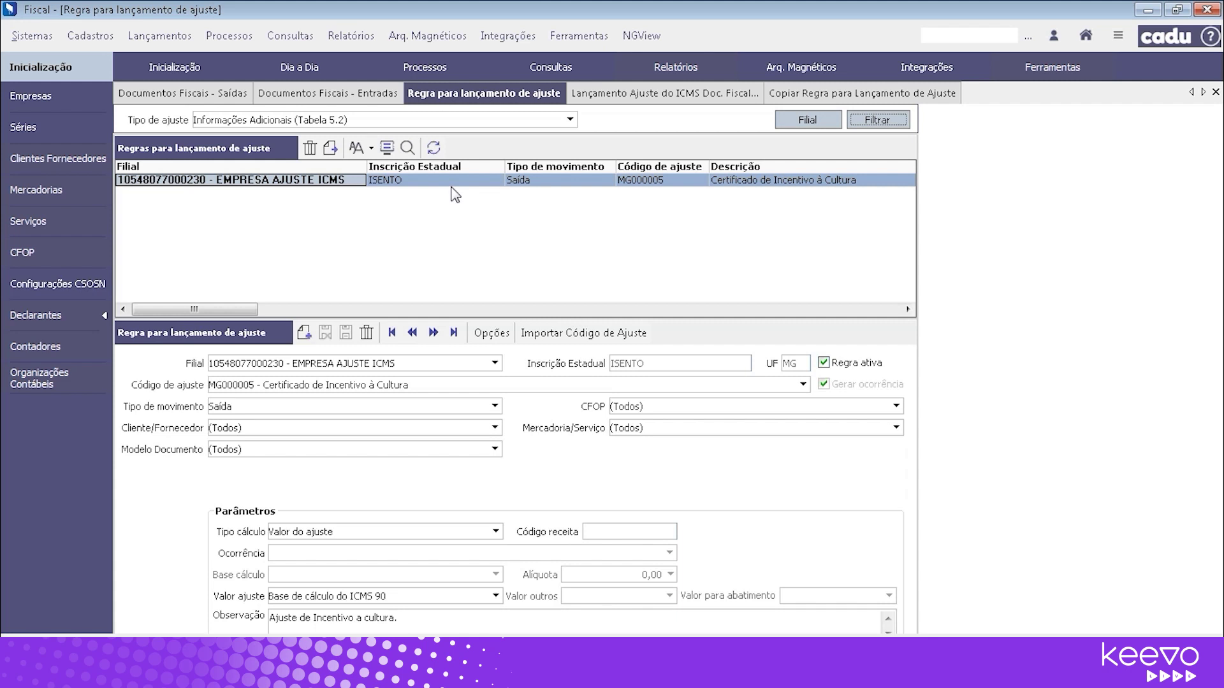
pyautogui.click(304, 334)
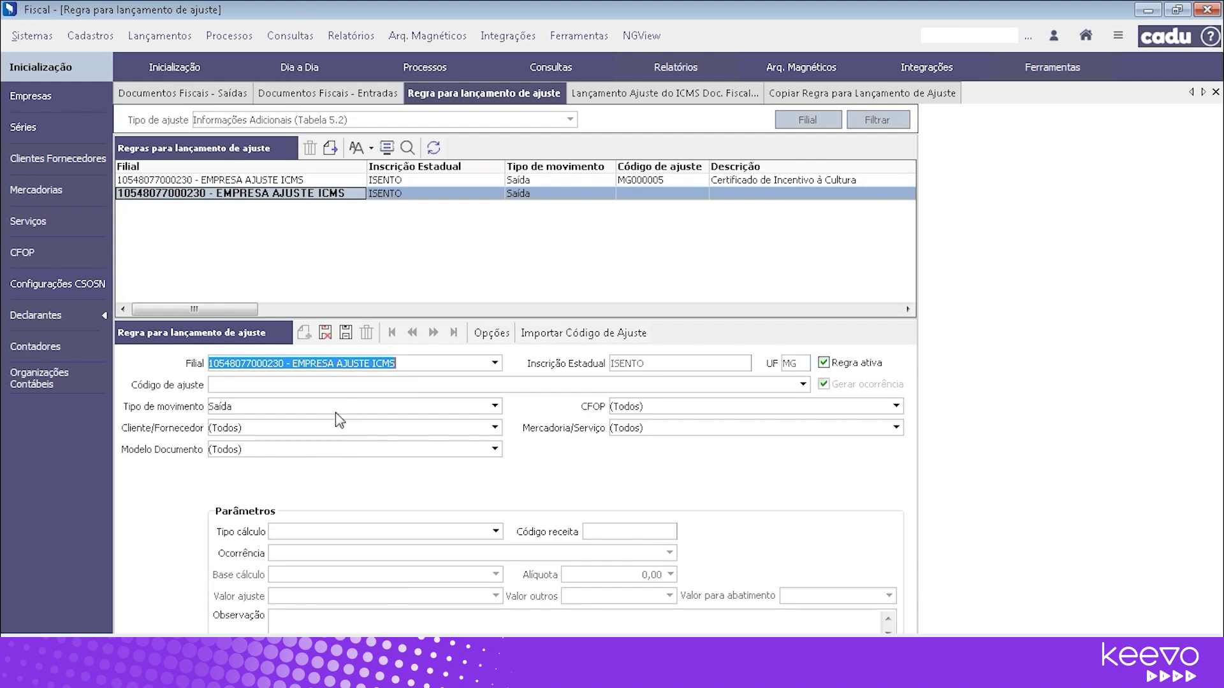
pyautogui.click(325, 333)
pyautogui.click(663, 383)
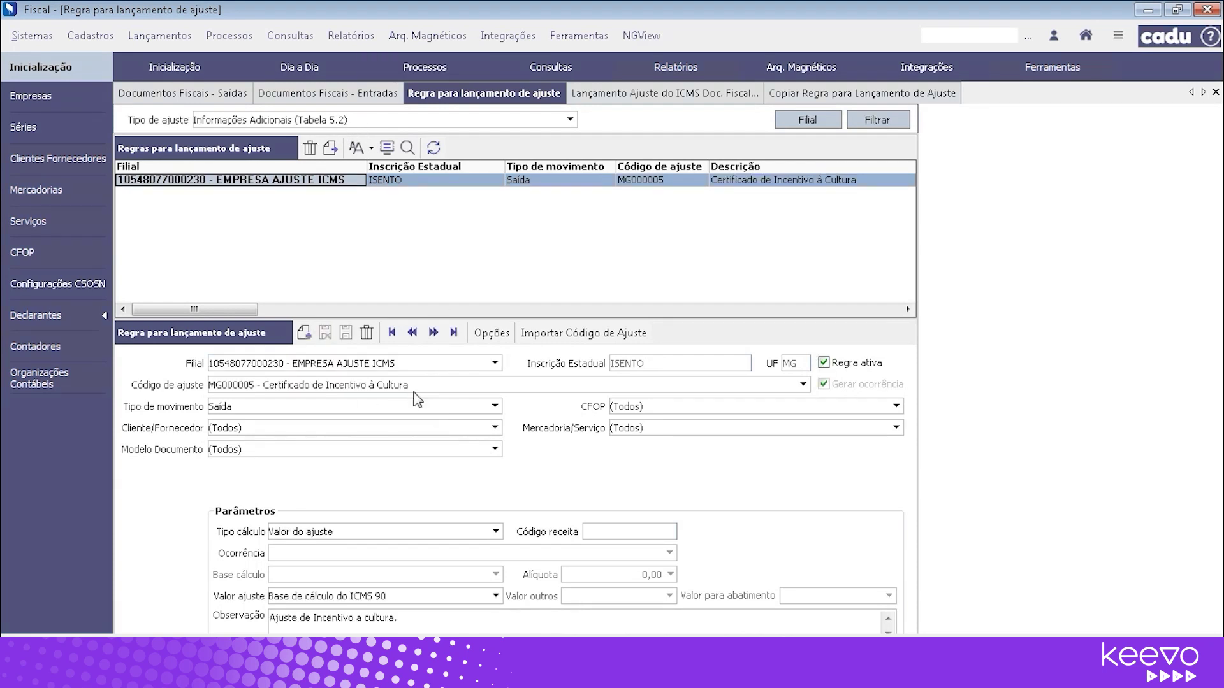
# Step: Open the adjustment code list for the MG000005 rule and examine codes MG000005 to MG000007, which have no end date
pyautogui.click(803, 385)
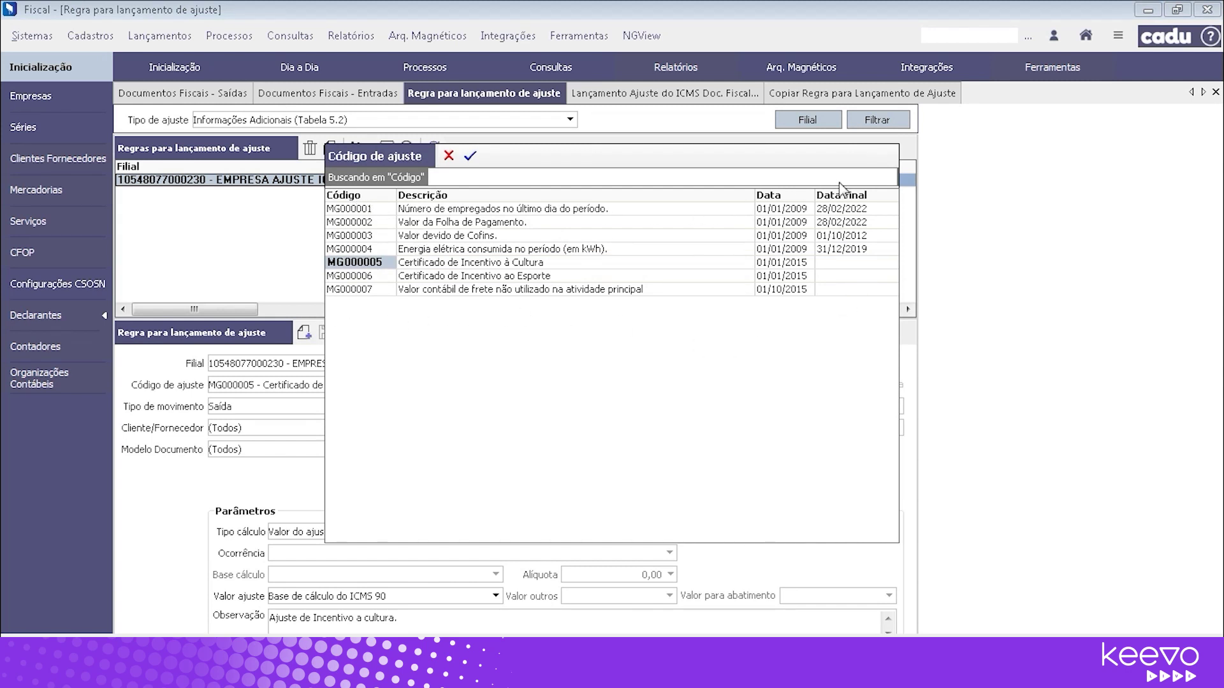
pyautogui.click(830, 275)
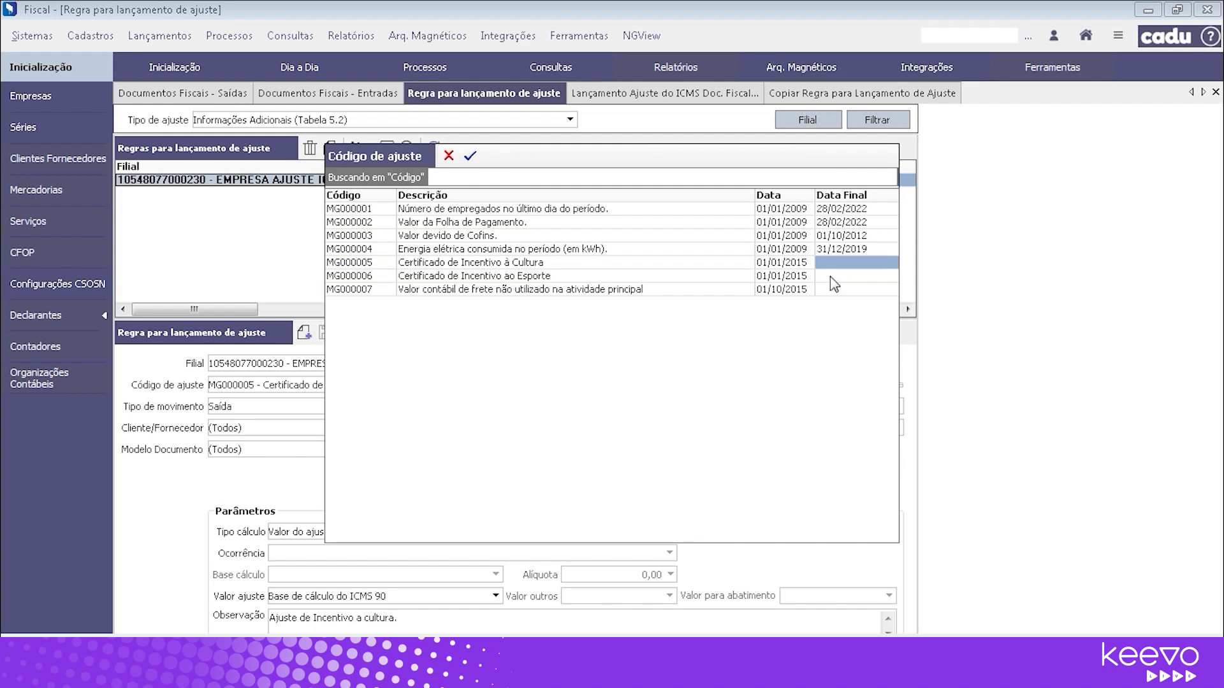
pyautogui.click(830, 292)
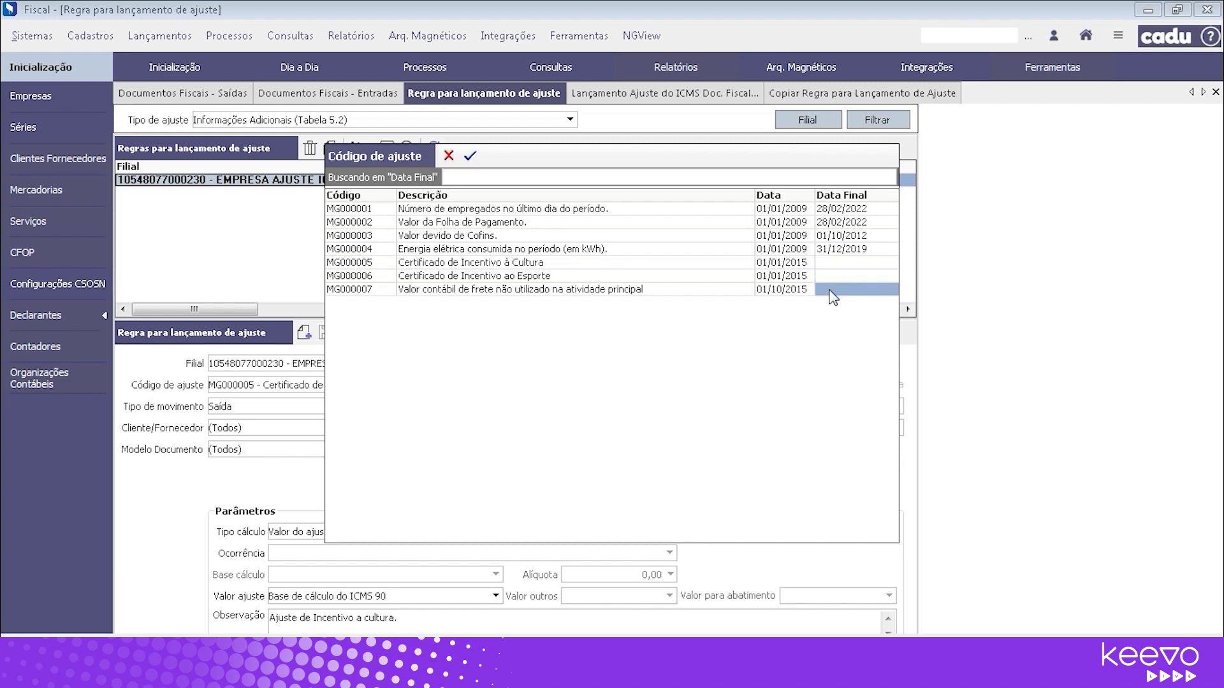
pyautogui.click(512, 262)
pyautogui.click(518, 277)
pyautogui.click(519, 294)
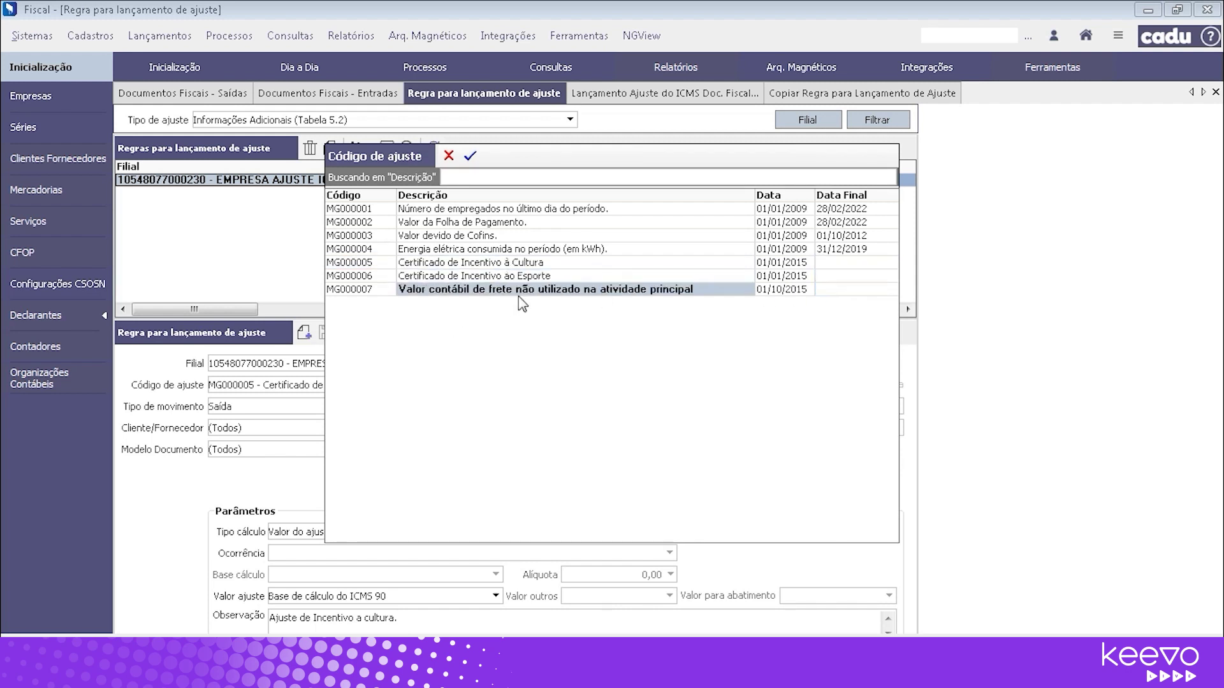
# Step: Compare the end dates of codes MG000001 to MG000004 with the open-ended codes, and close the list without choosing another code
pyautogui.click(836, 248)
pyautogui.press('Up')
pyautogui.press('Up')
pyautogui.press('Up')
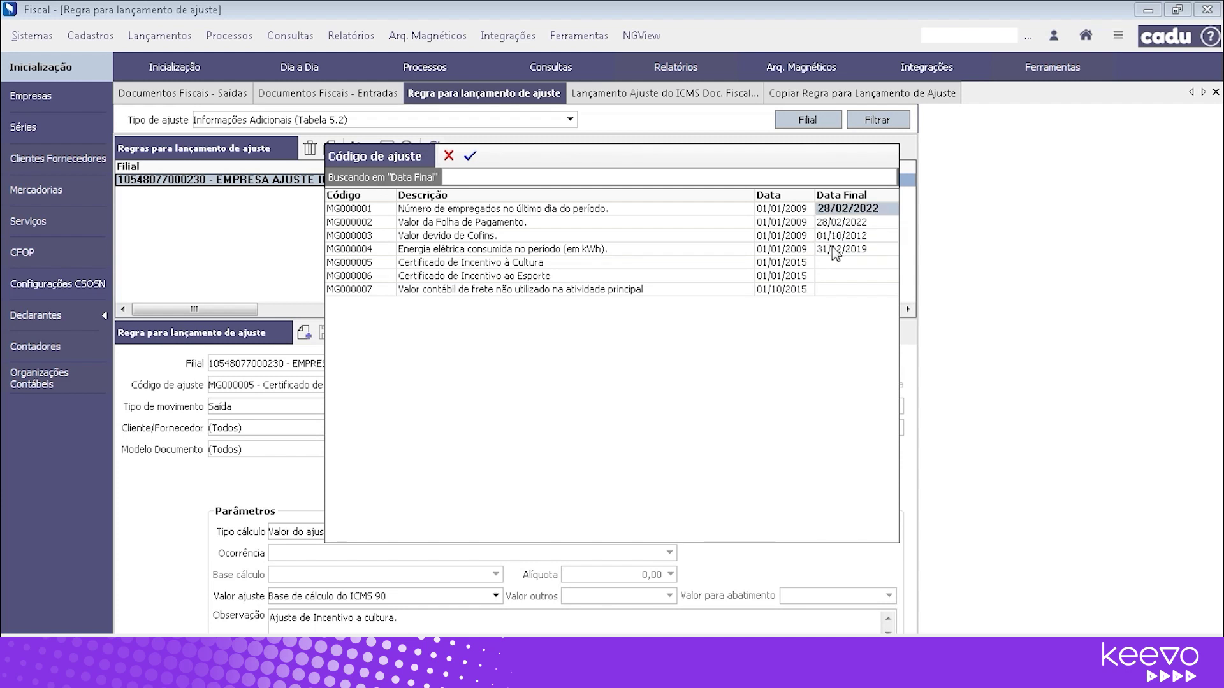
pyautogui.click(588, 250)
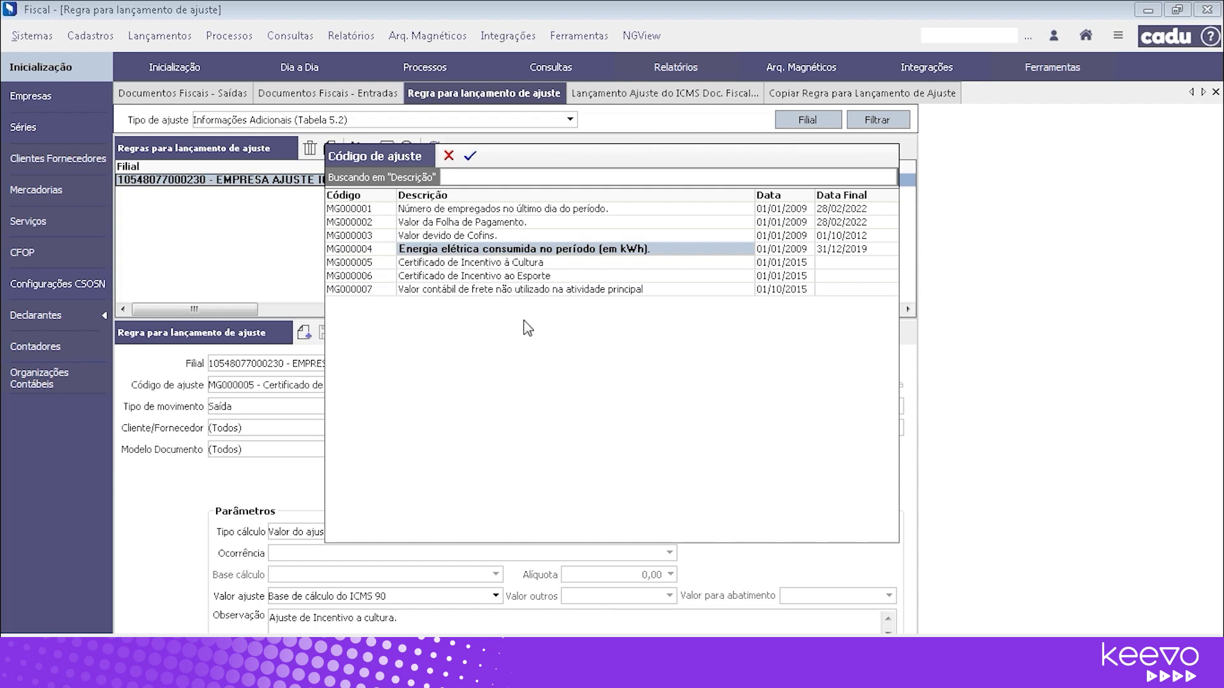
pyautogui.click(832, 265)
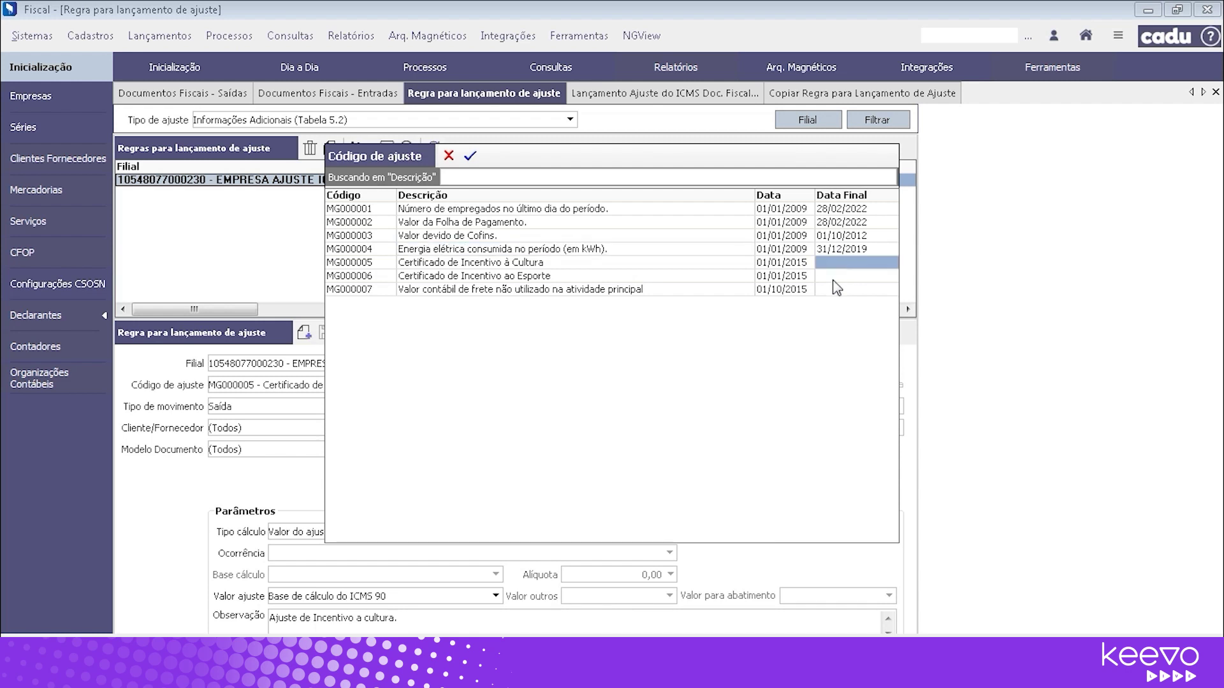
pyautogui.click(569, 264)
pyautogui.click(546, 279)
pyautogui.click(552, 292)
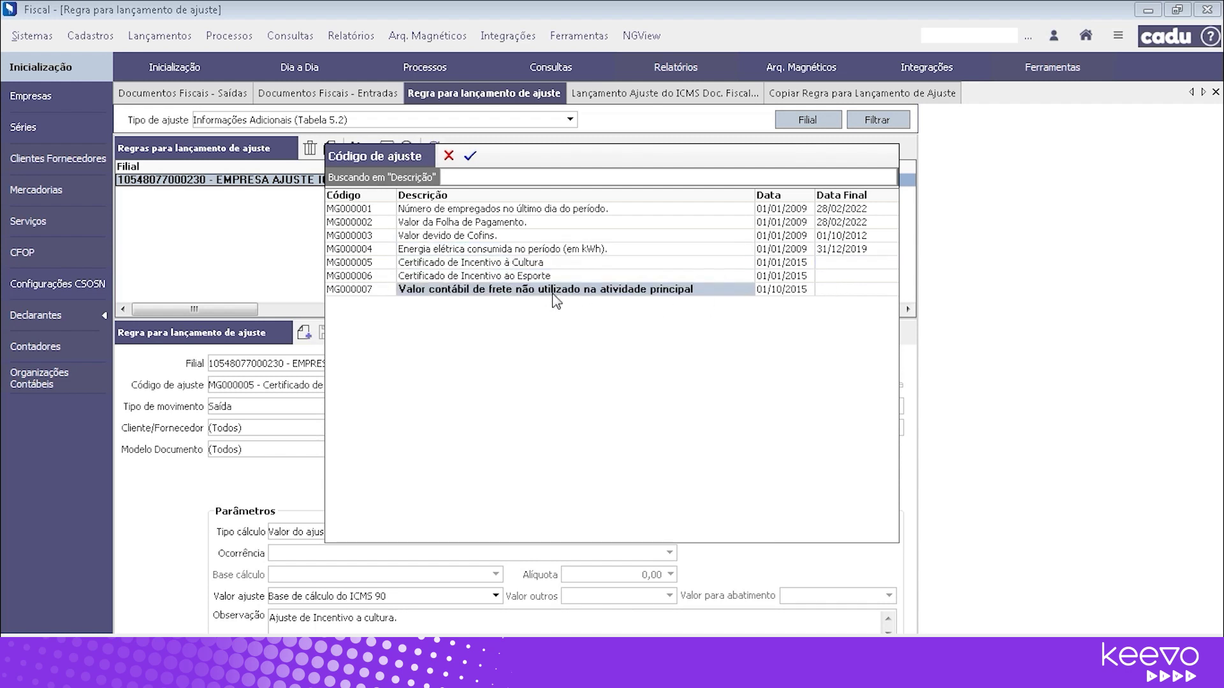
pyautogui.click(449, 155)
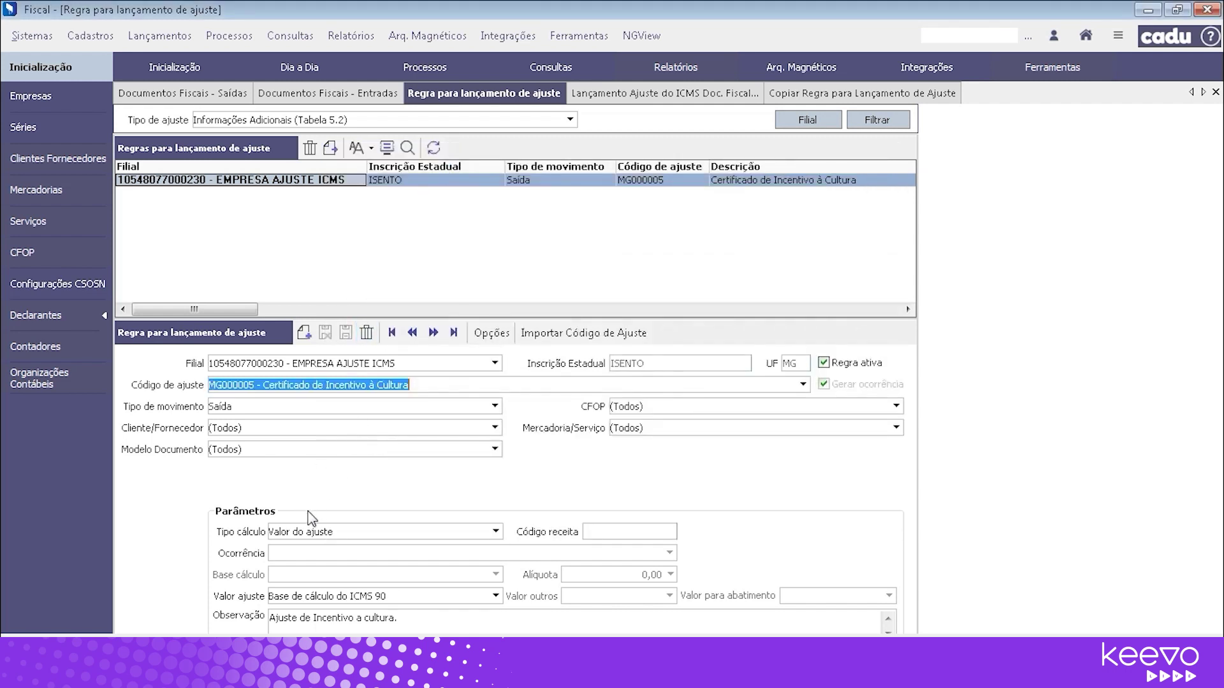
# Step: Review the MG000005 rule's calculation type, adjustment value options (Valor ajuste) and observation, and discard the pending edit
pyautogui.click(347, 532)
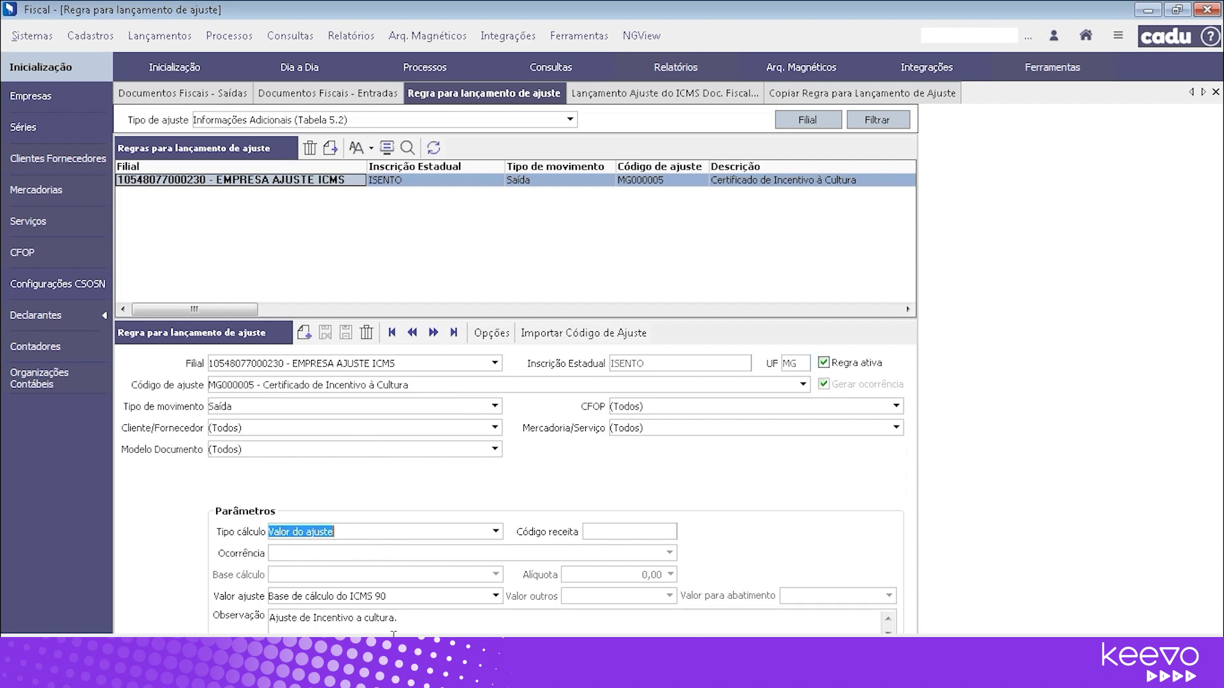
pyautogui.click(495, 595)
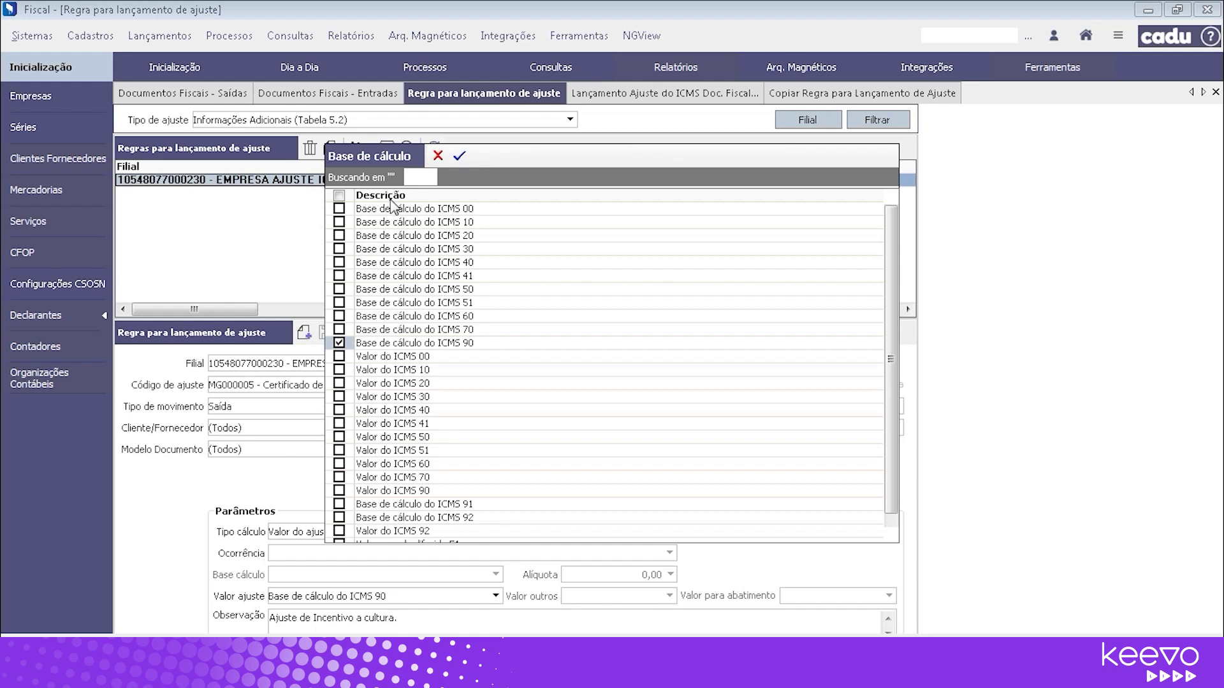
pyautogui.click(438, 156)
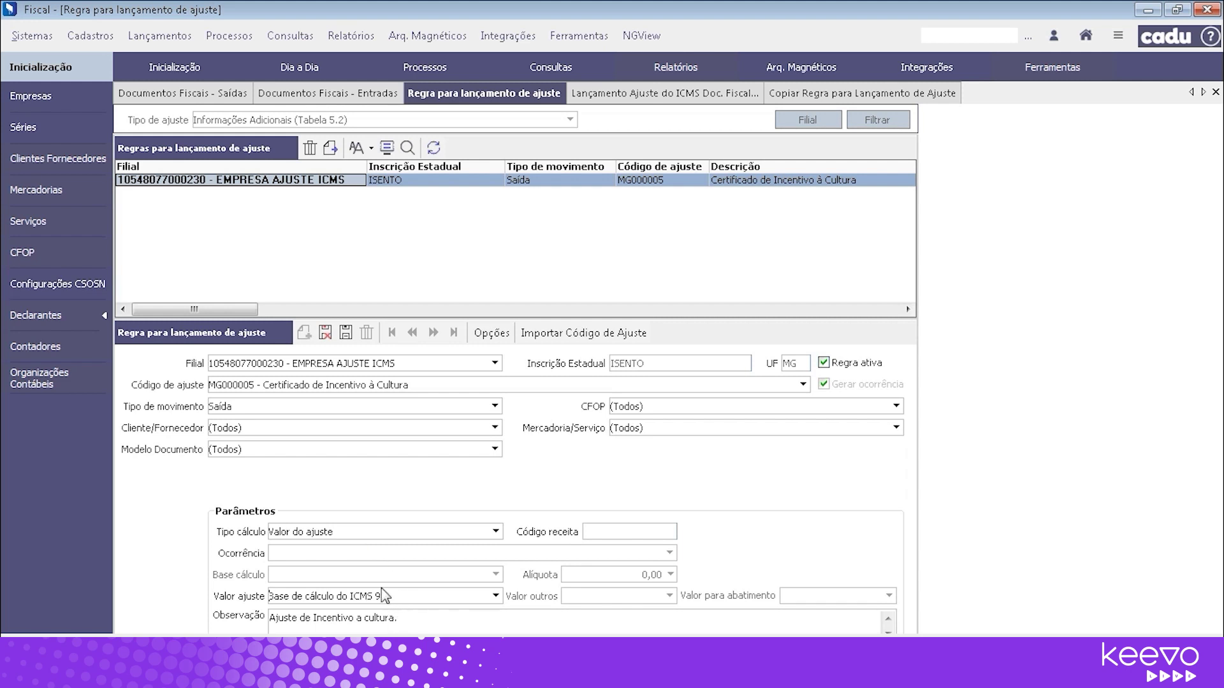
pyautogui.click(359, 532)
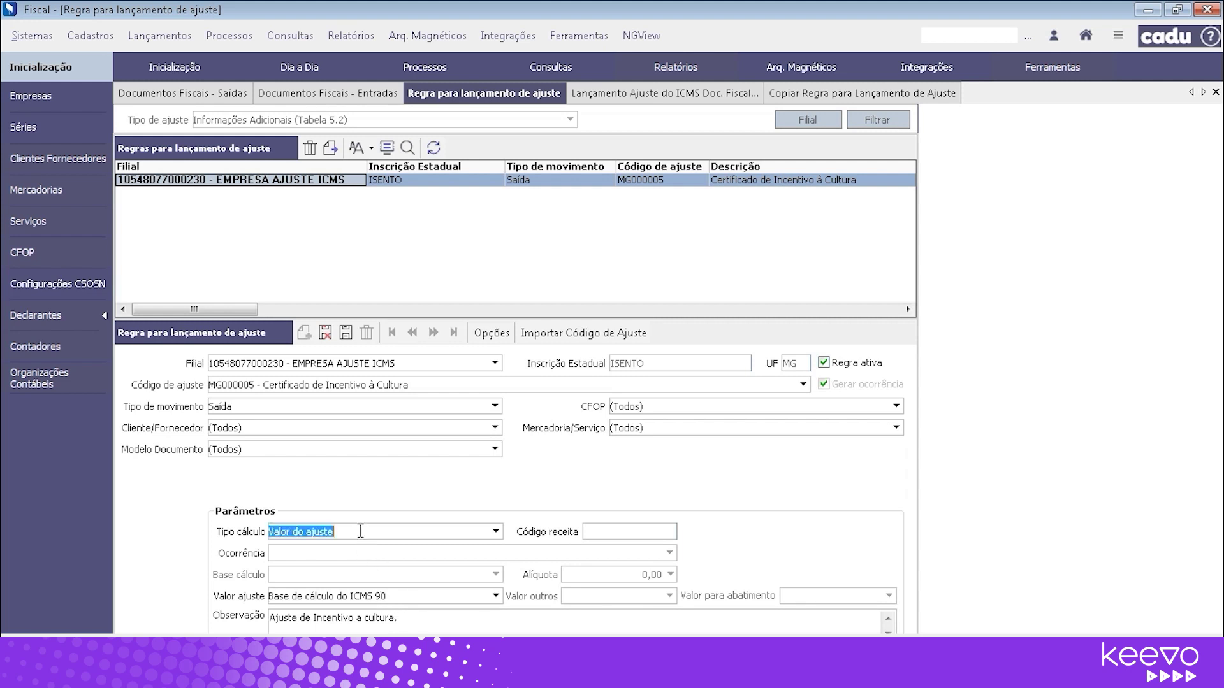
pyautogui.click(496, 596)
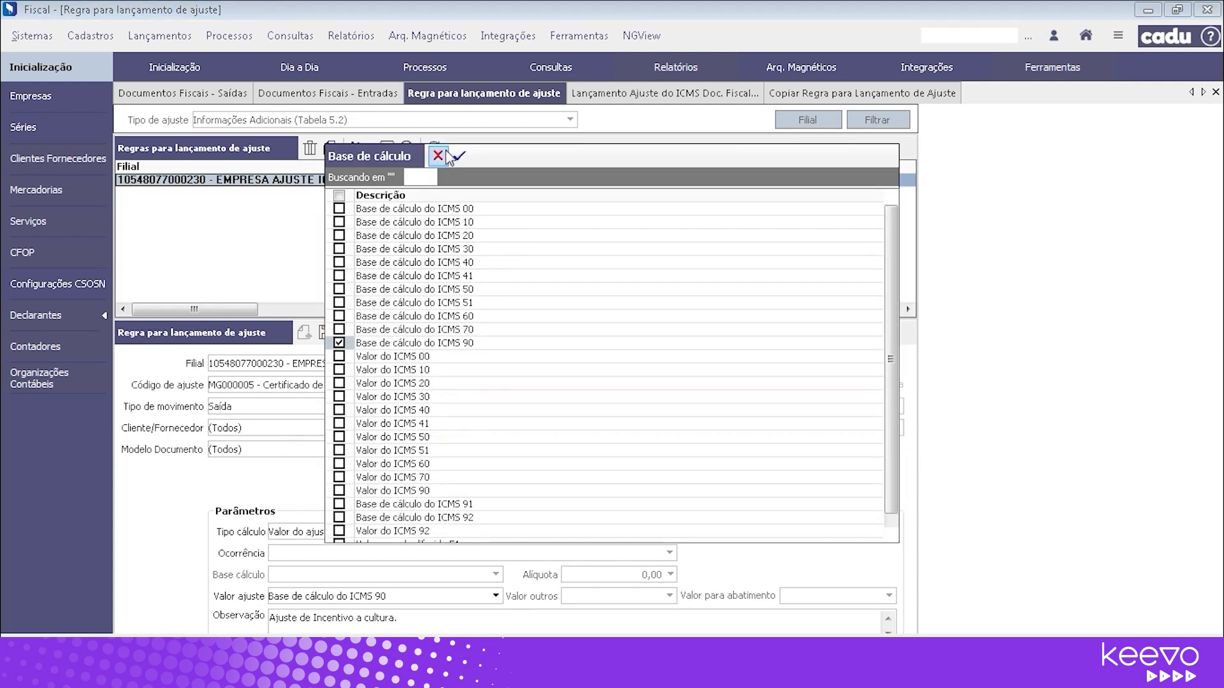
pyautogui.tripleClick(361, 617)
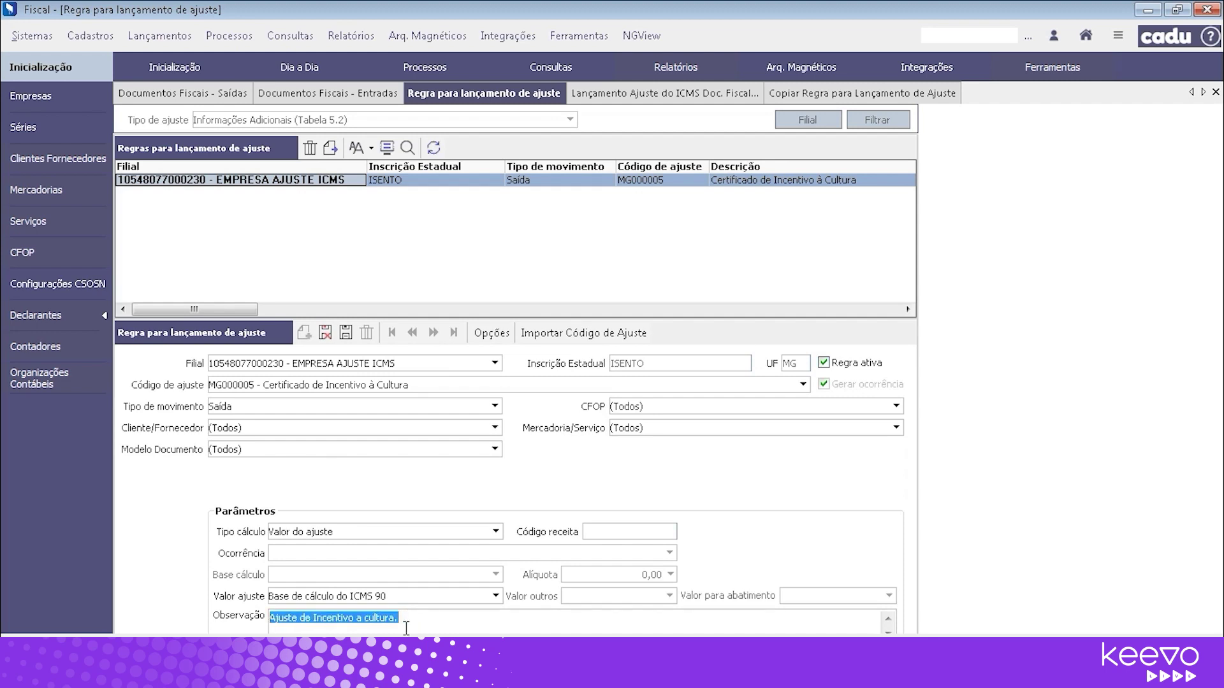
pyautogui.click(325, 332)
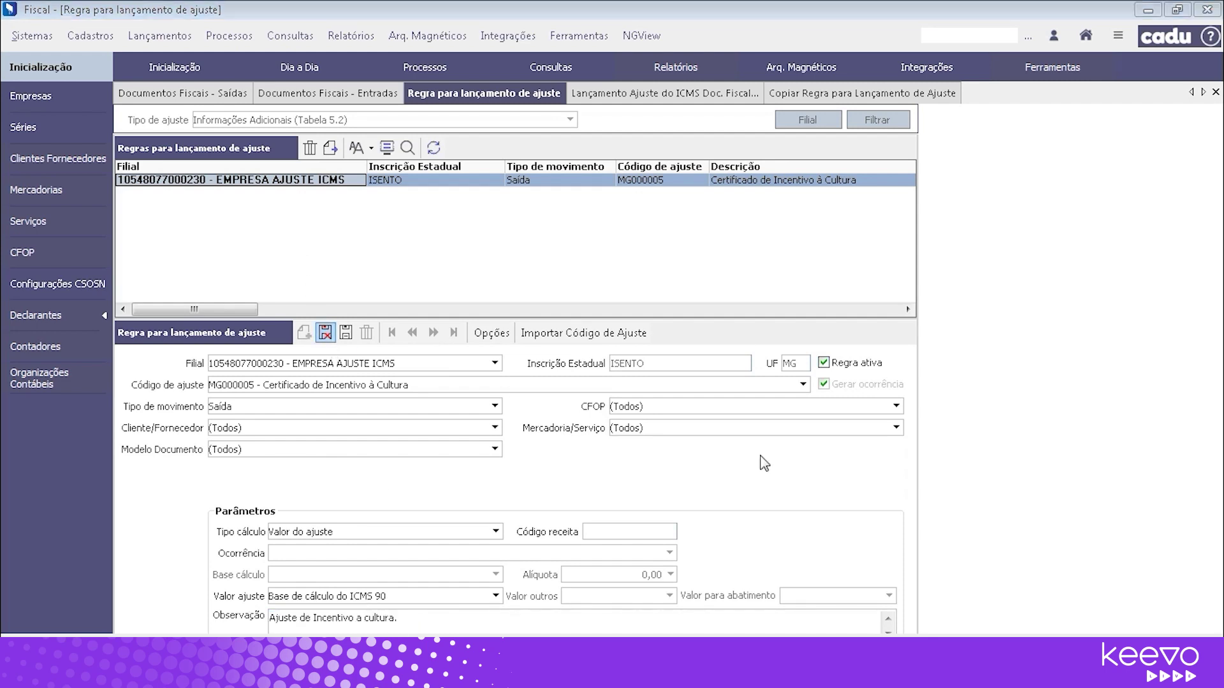
pyautogui.click(661, 389)
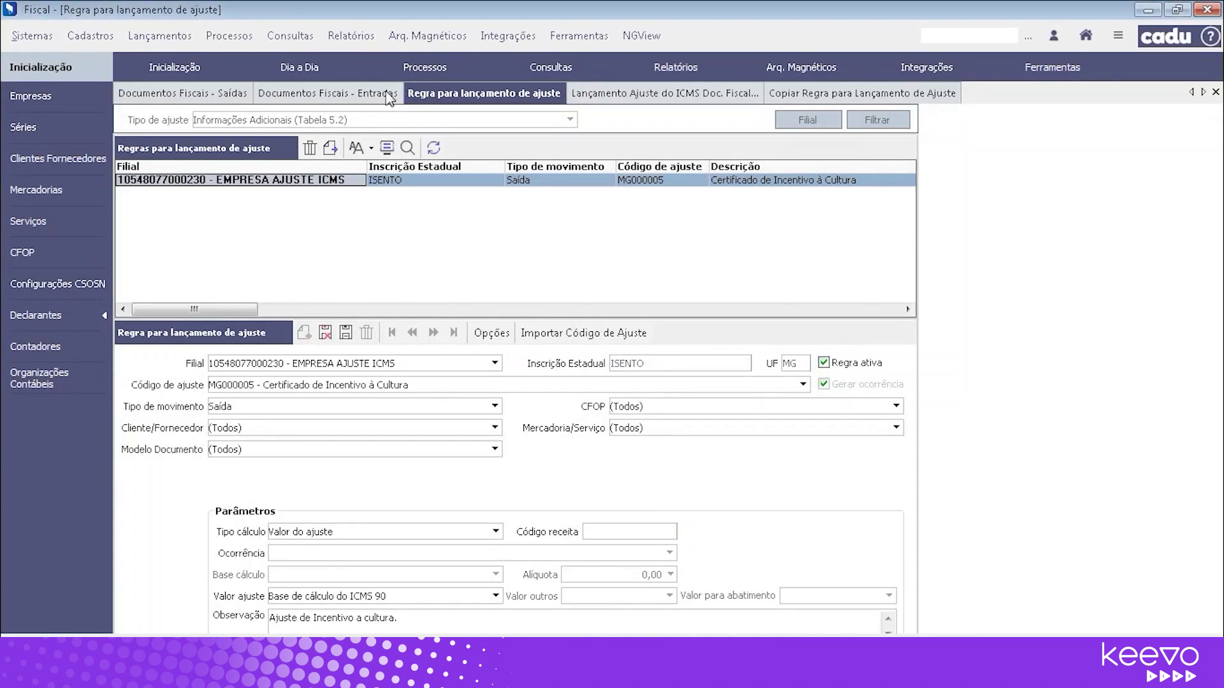
# Step: Switch the adjustment type to Documento Fiscal (Tabela 5.3) and filter the rules by it
pyautogui.click(570, 119)
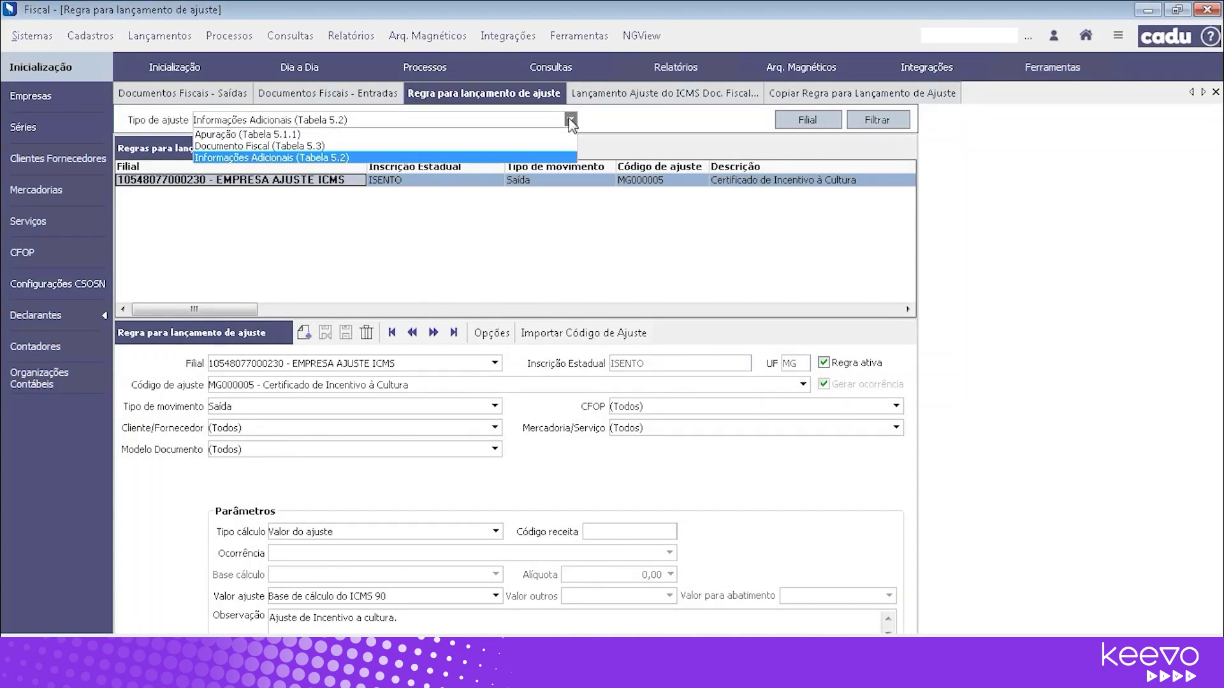
pyautogui.click(297, 146)
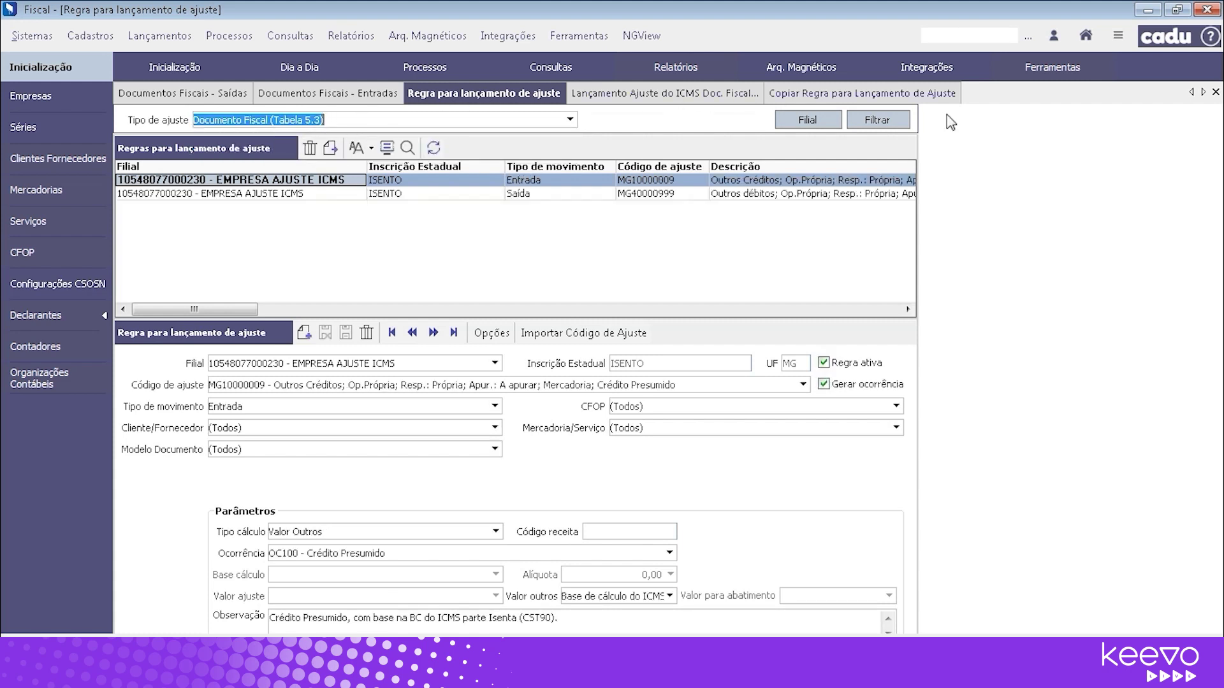
pyautogui.click(890, 128)
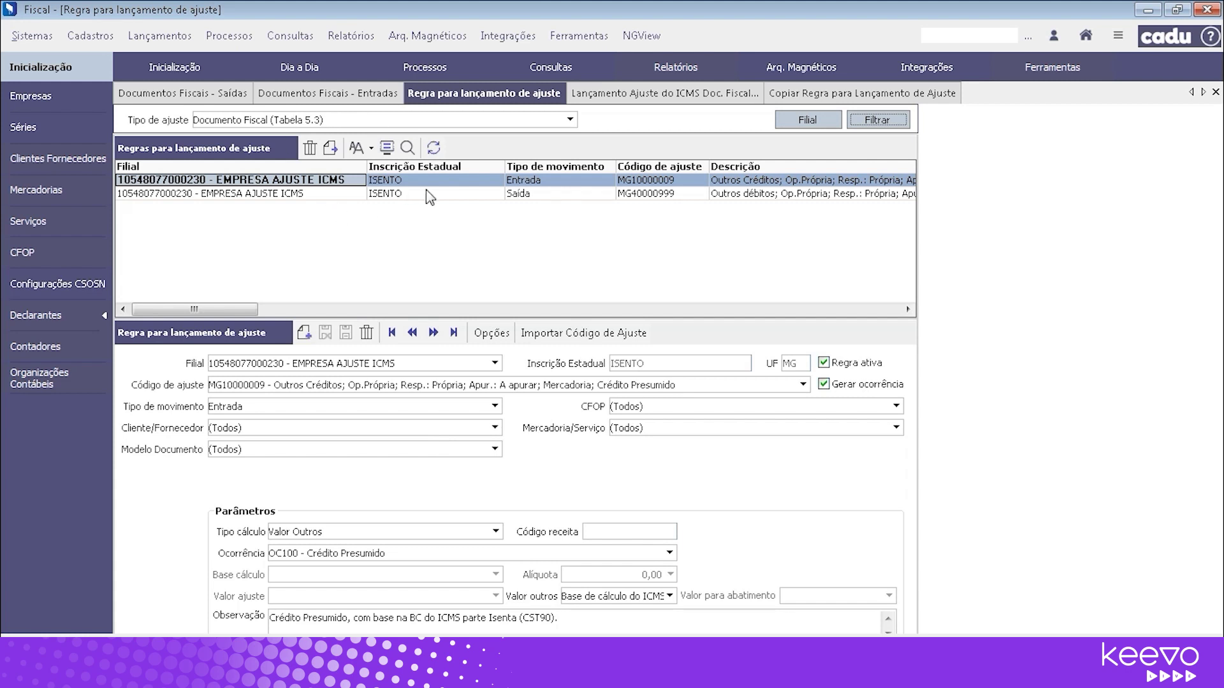
# Step: Start a new table 5.3 rule to browse the available adjustment codes, and discard the new rule
pyautogui.click(304, 332)
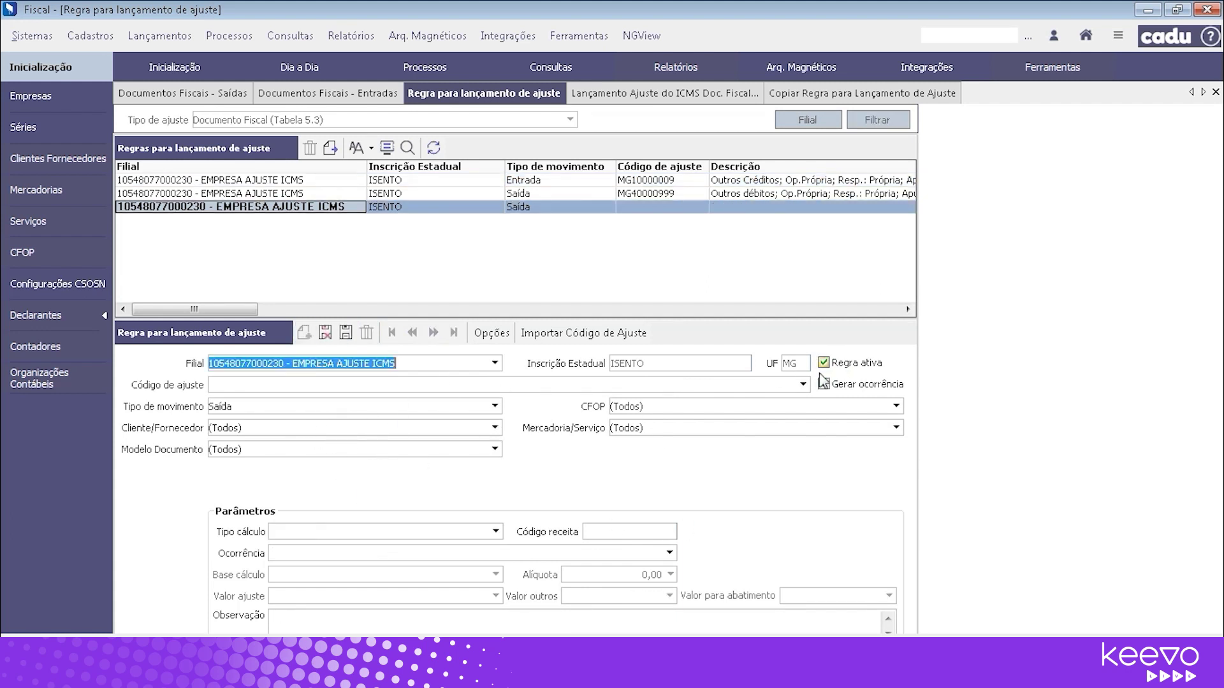
pyautogui.click(803, 385)
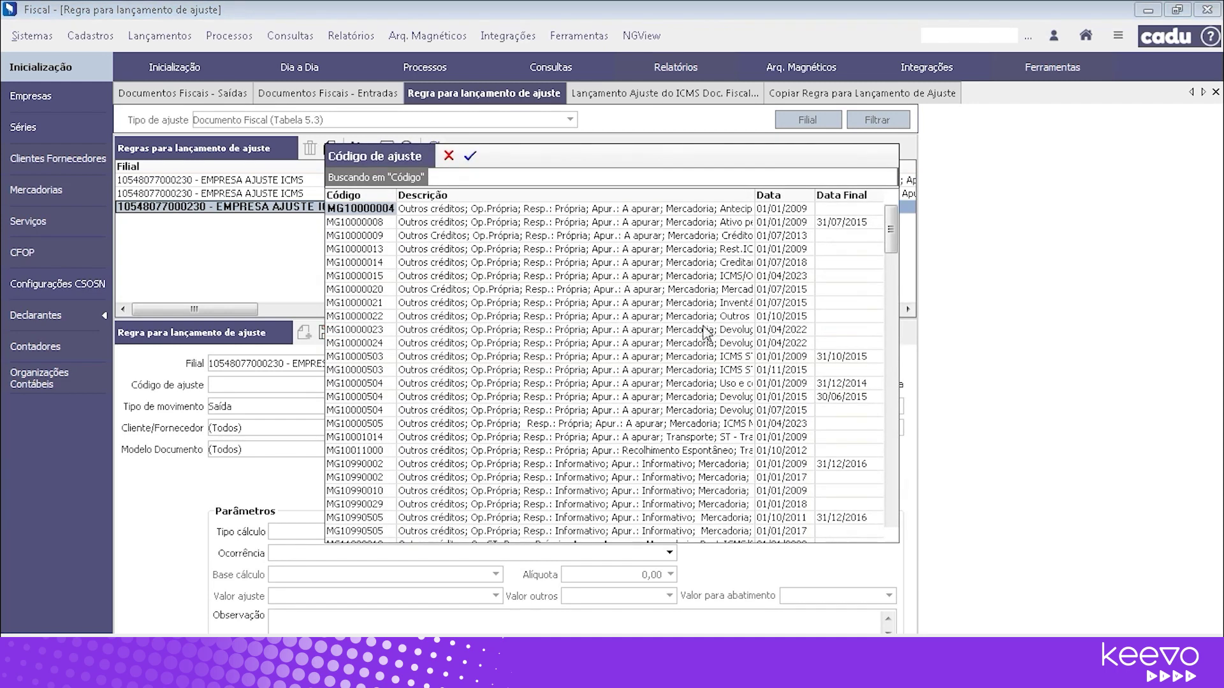
pyautogui.scroll(-1, 550, 361)
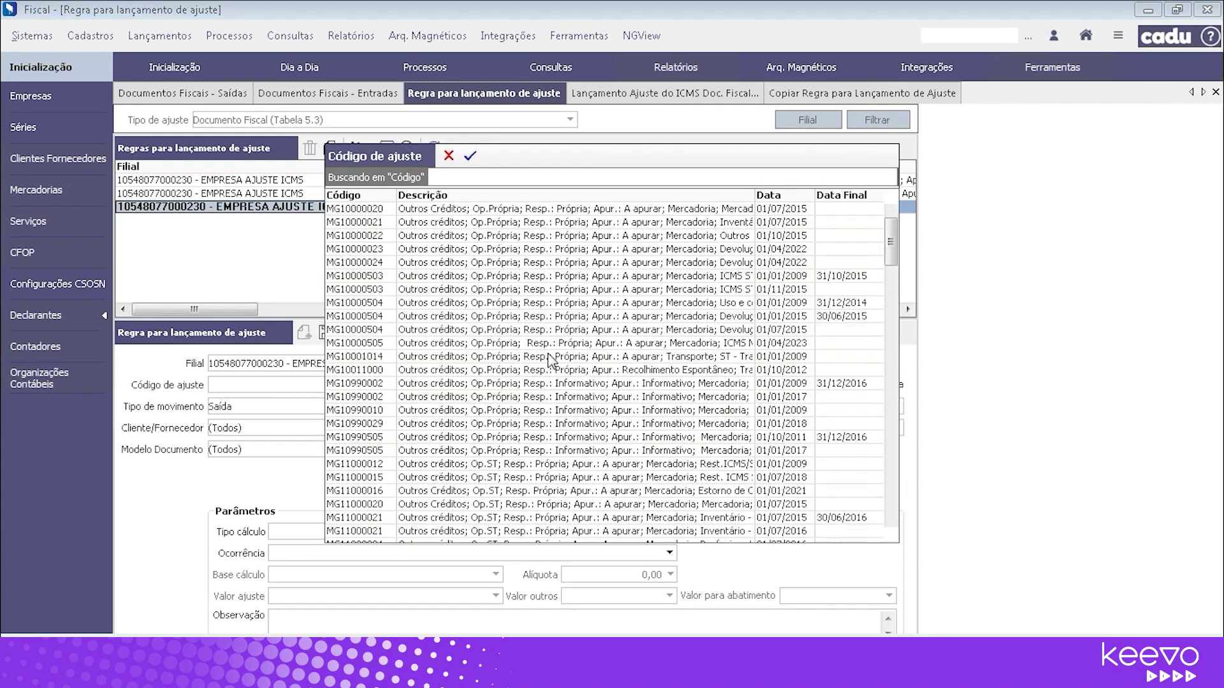
pyautogui.moveTo(892, 260)
pyautogui.mouseDown()
pyautogui.moveTo(896, 519)
pyautogui.moveTo(893, 248)
pyautogui.mouseUp()
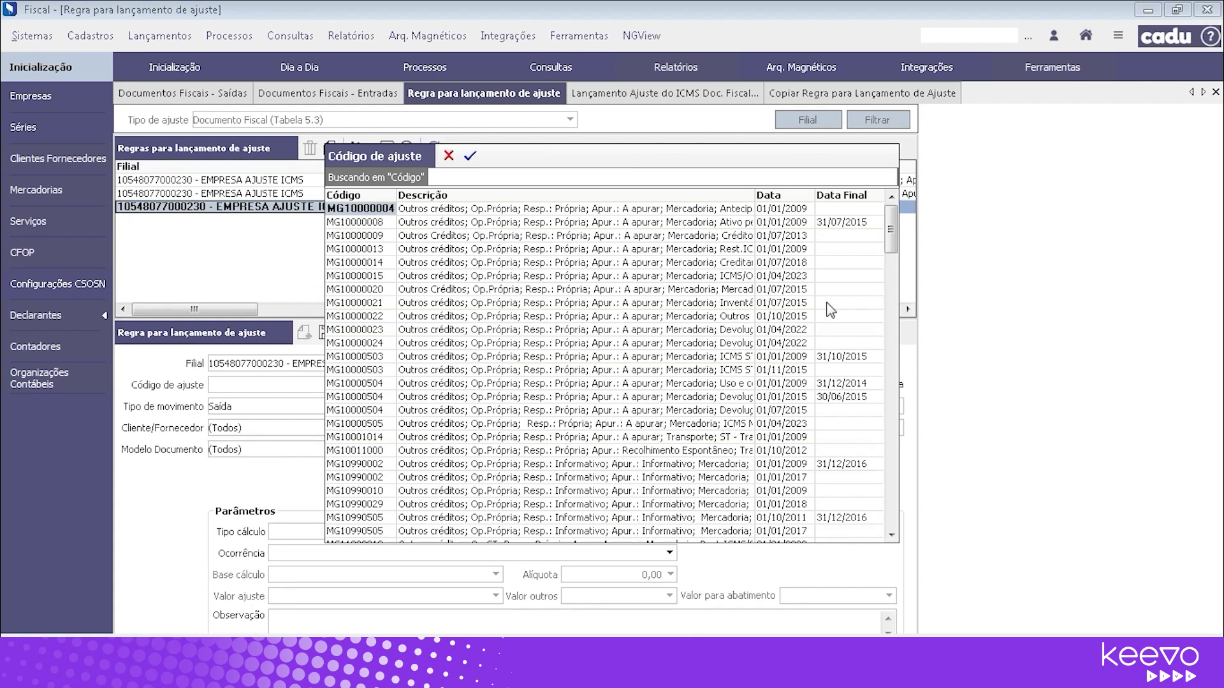
pyautogui.scroll(-5, 547, 262)
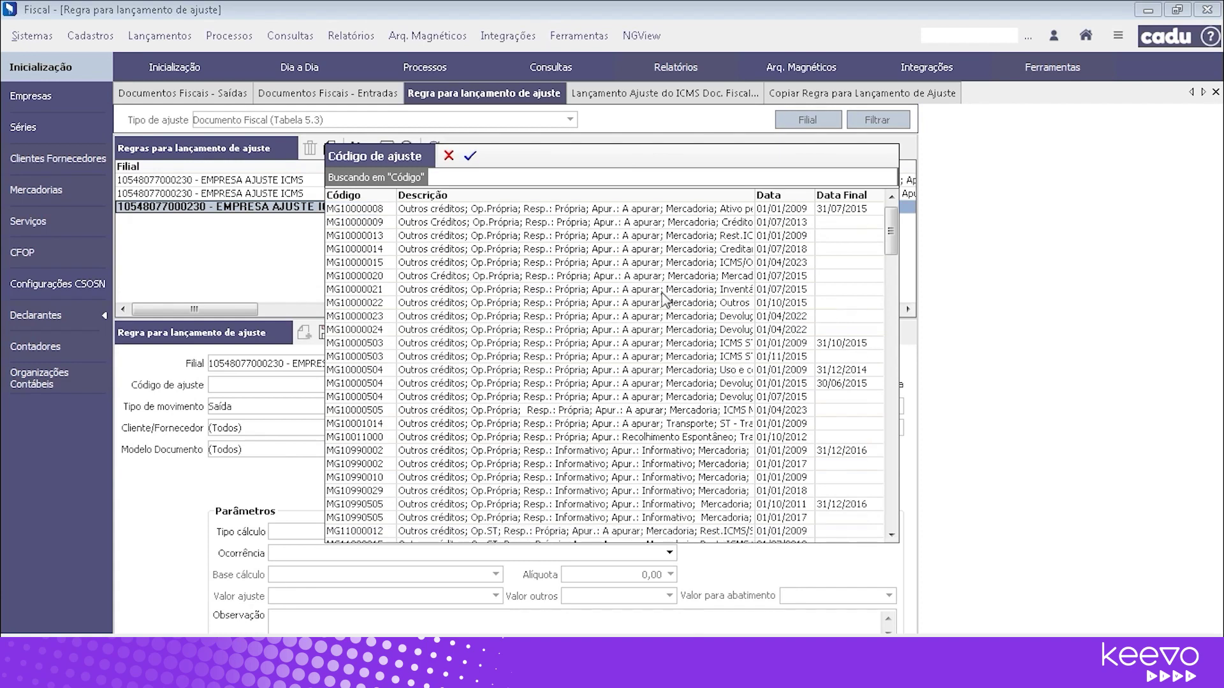
pyautogui.click(449, 156)
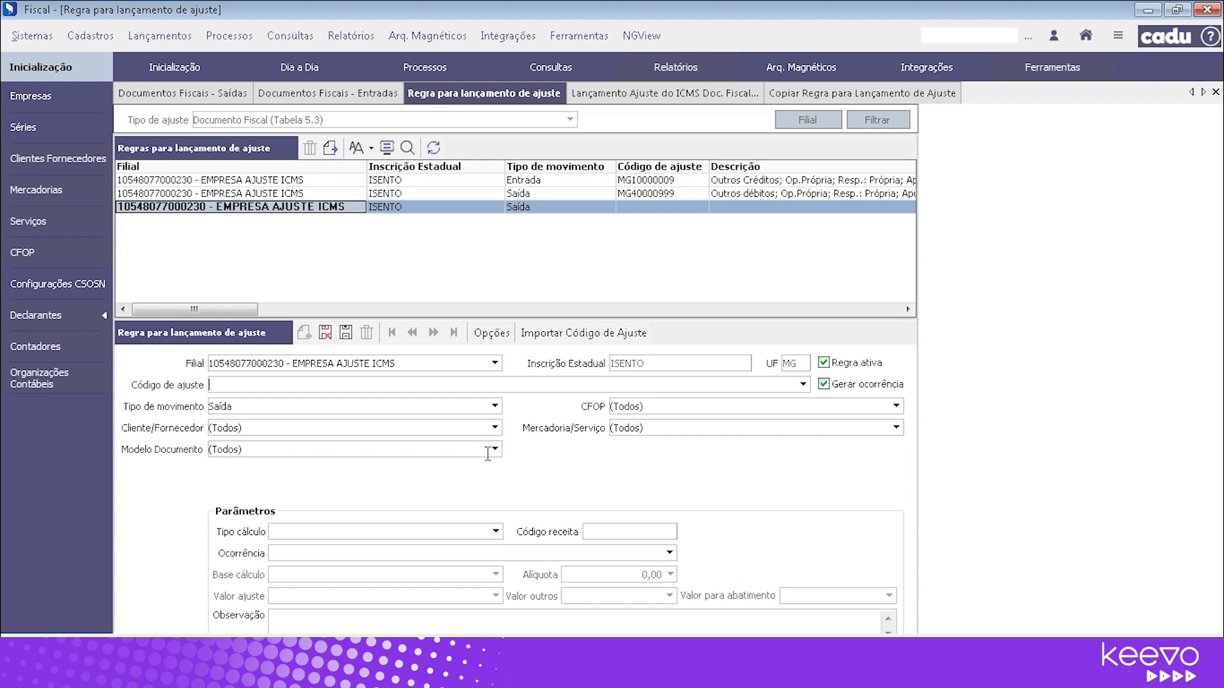
pyautogui.click(325, 332)
pyautogui.click(664, 386)
# Step: Open the incoming MG10000009 rule and view its code and calculation types, keeping Valor Outros selected
pyautogui.click(503, 184)
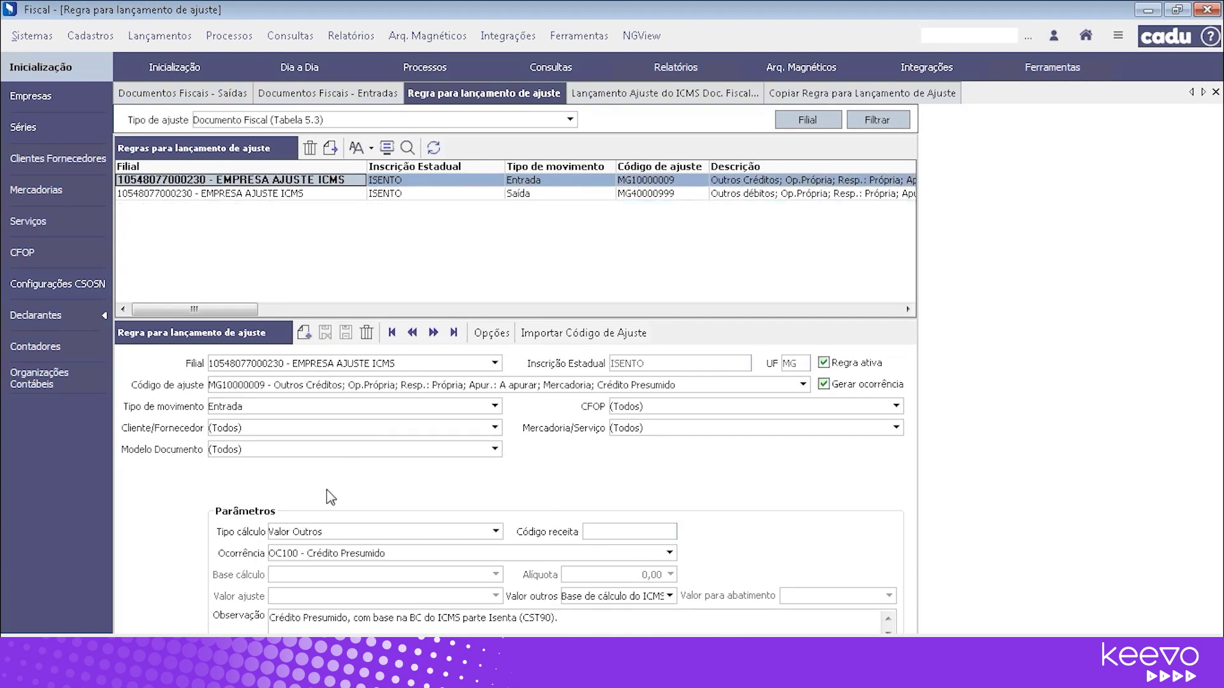
pyautogui.click(330, 390)
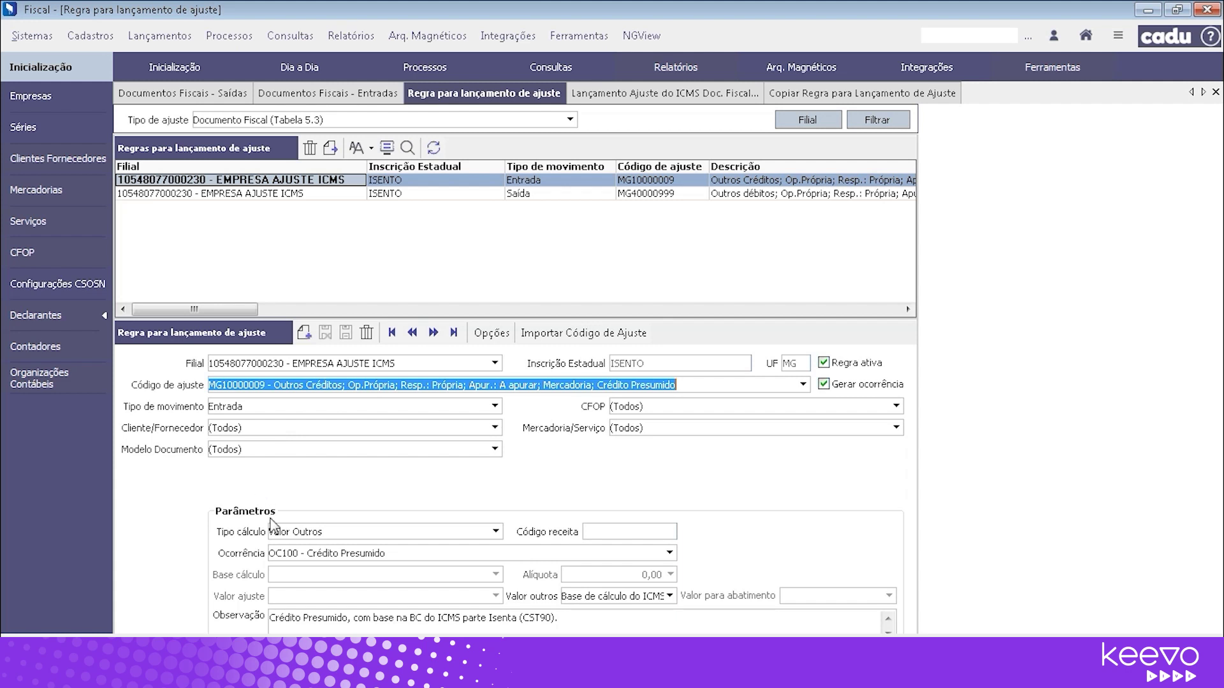
pyautogui.click(496, 532)
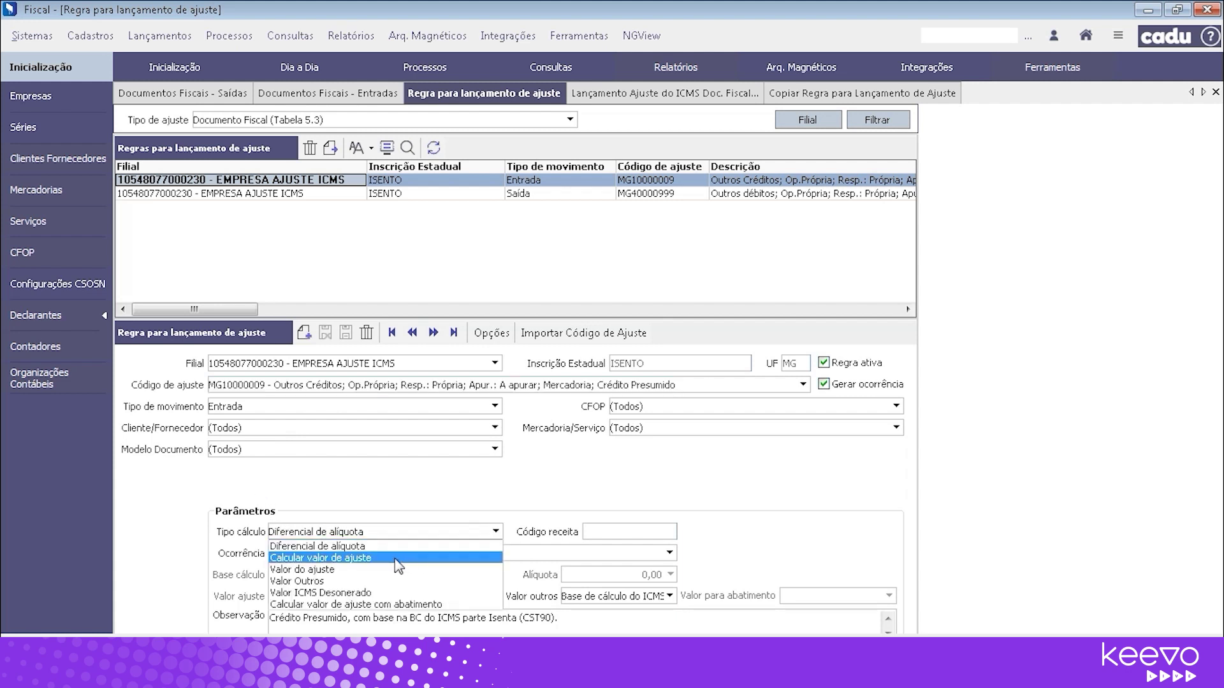
pyautogui.click(349, 582)
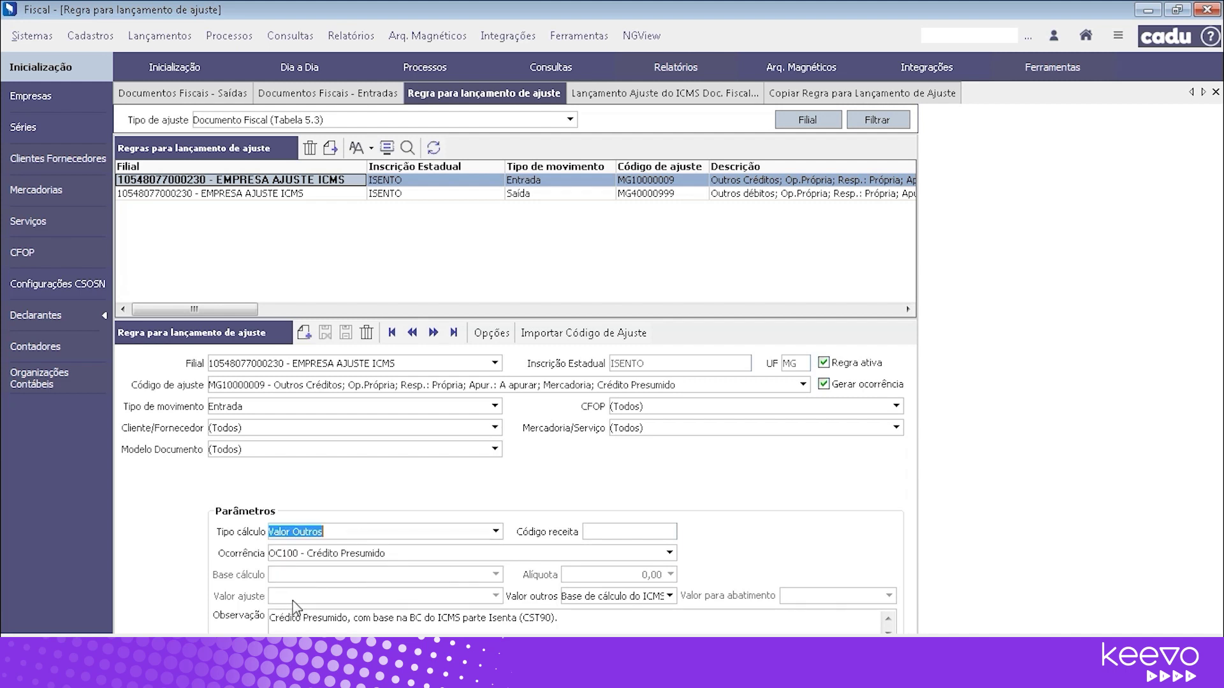
# Step: Examine the Valor outros options available for the MG10000009 rule and close the list without changing the selection
pyautogui.click(586, 597)
pyautogui.click(673, 597)
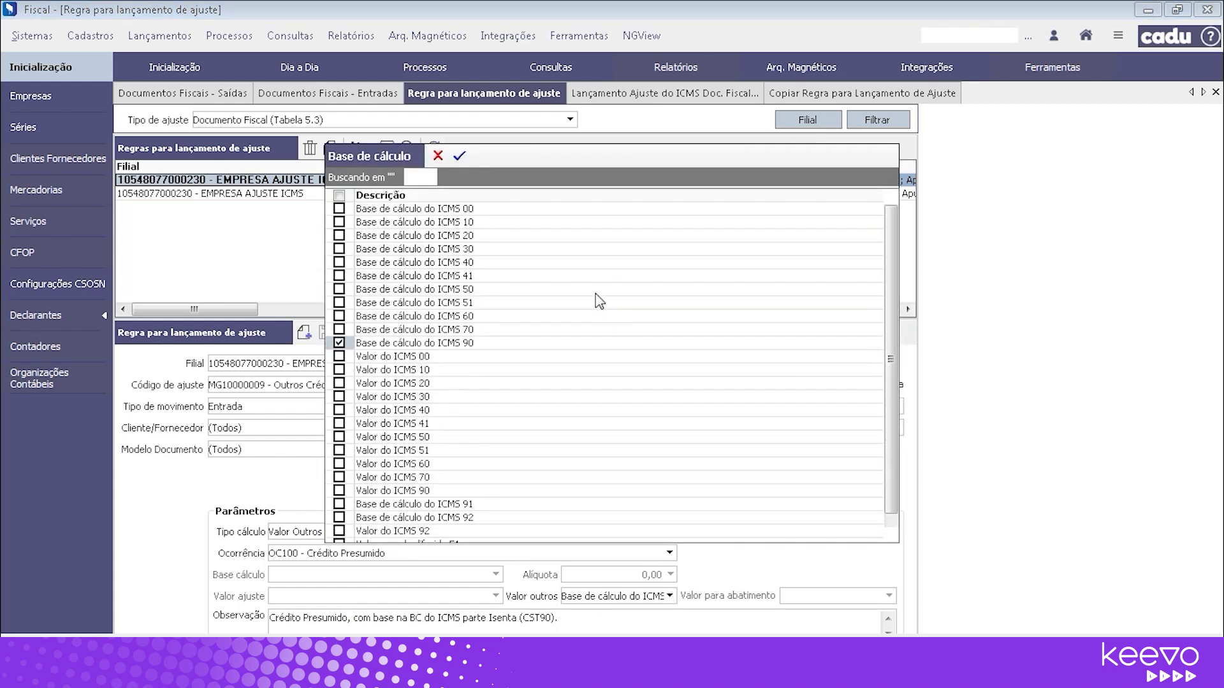
pyautogui.scroll(1, 583, 440)
pyautogui.scroll(-1, 462, 300)
pyautogui.scroll(1, 478, 500)
pyautogui.scroll(-1, 409, 315)
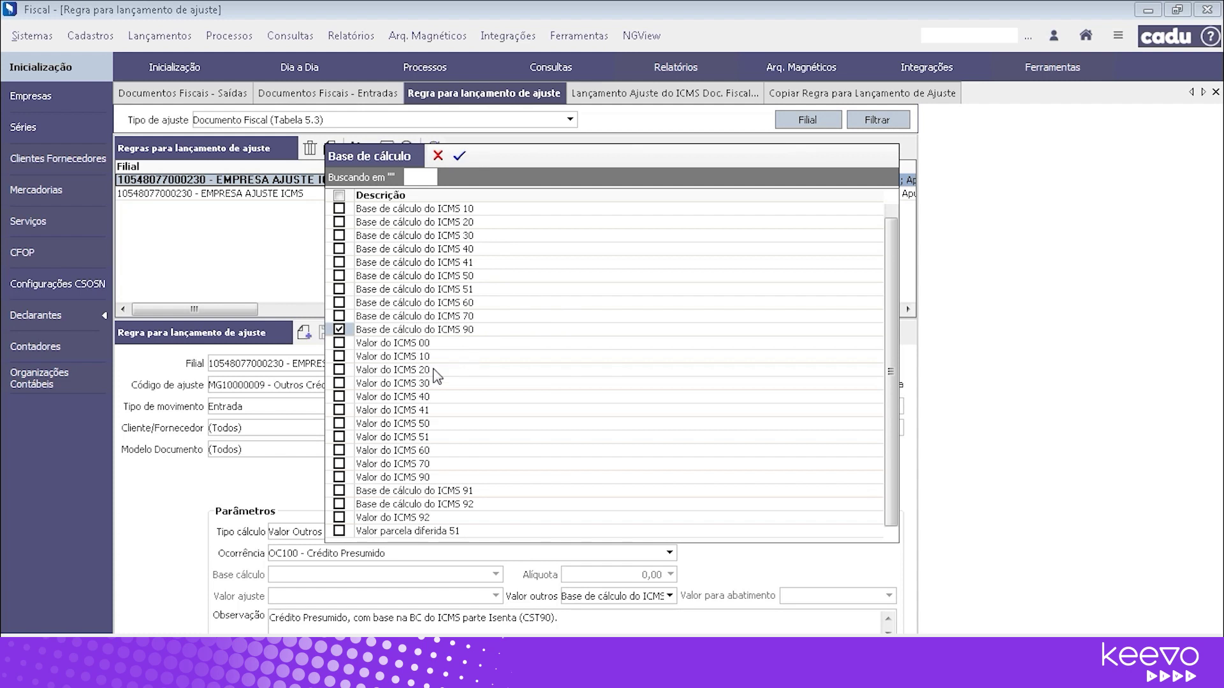
pyautogui.scroll(1, 418, 383)
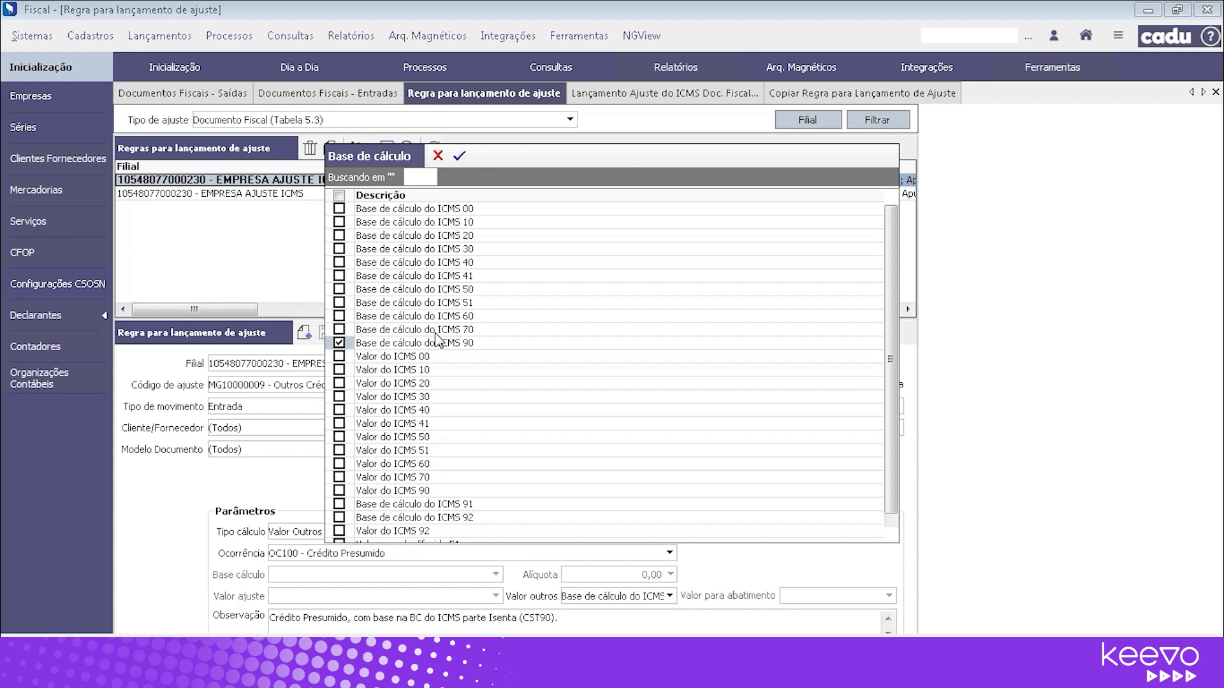
pyautogui.click(440, 159)
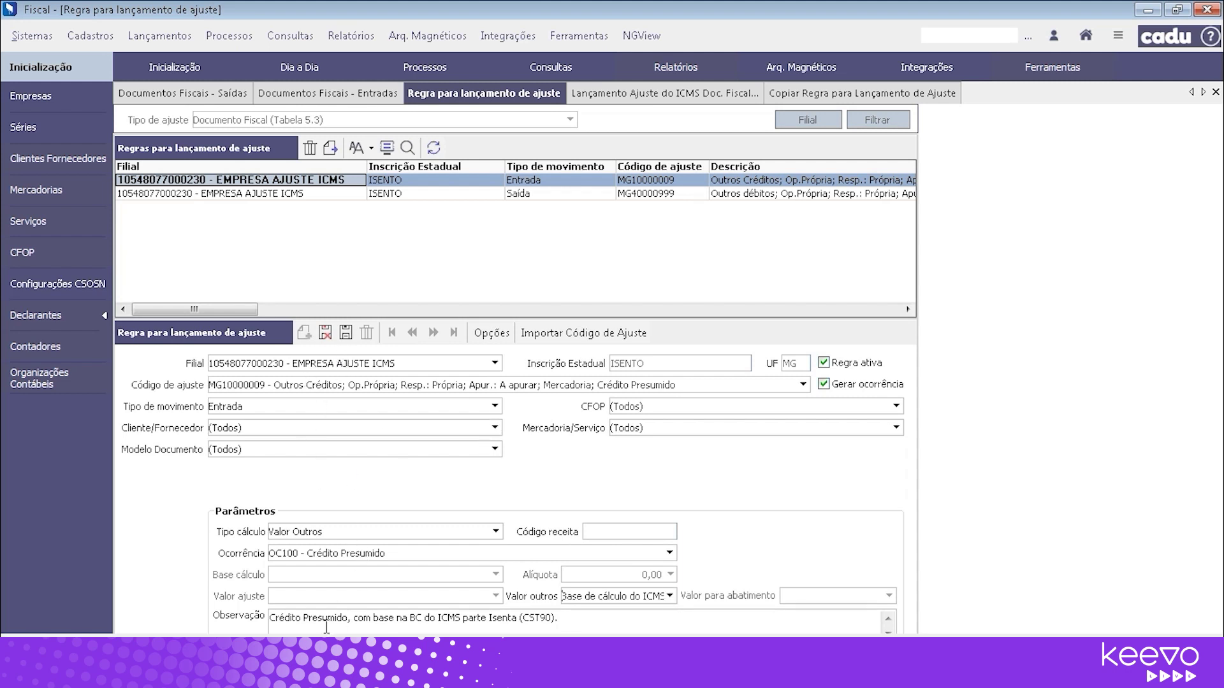
# Step: Browse the Ocorrência codes available for the MG10000009 rule, close the list without choosing another, and discard the pending edit
pyautogui.click(287, 553)
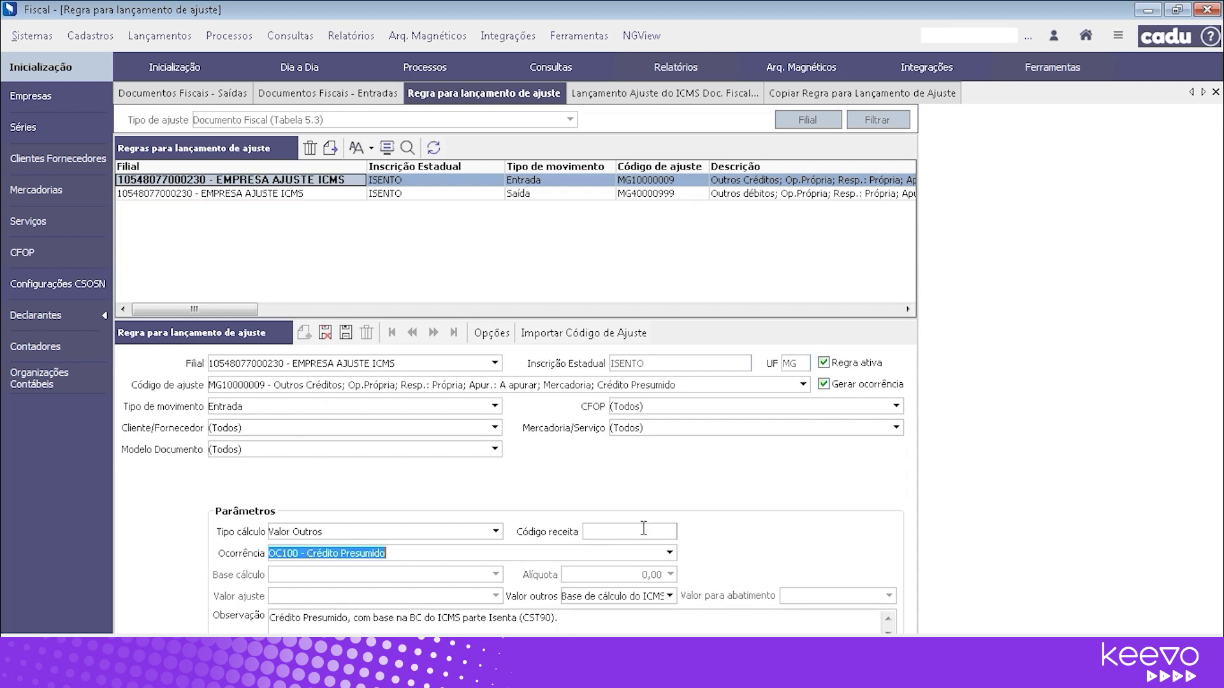
pyautogui.click(670, 559)
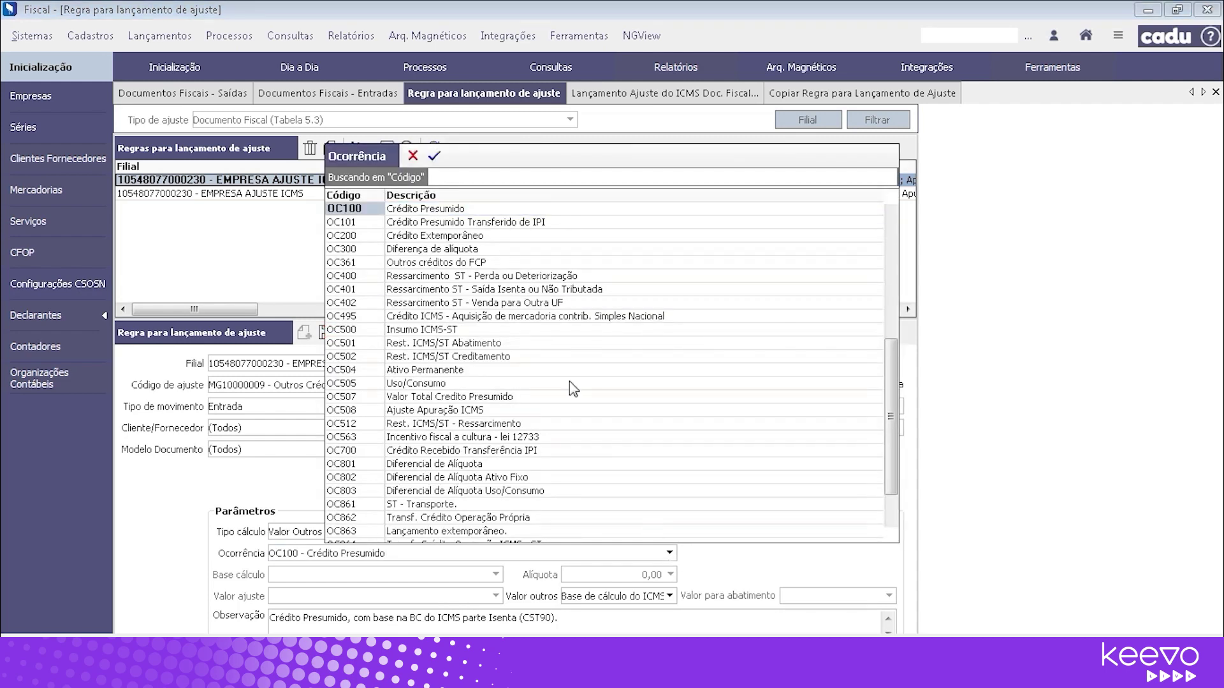
pyautogui.scroll(2, 509, 268)
pyautogui.scroll(2, 508, 246)
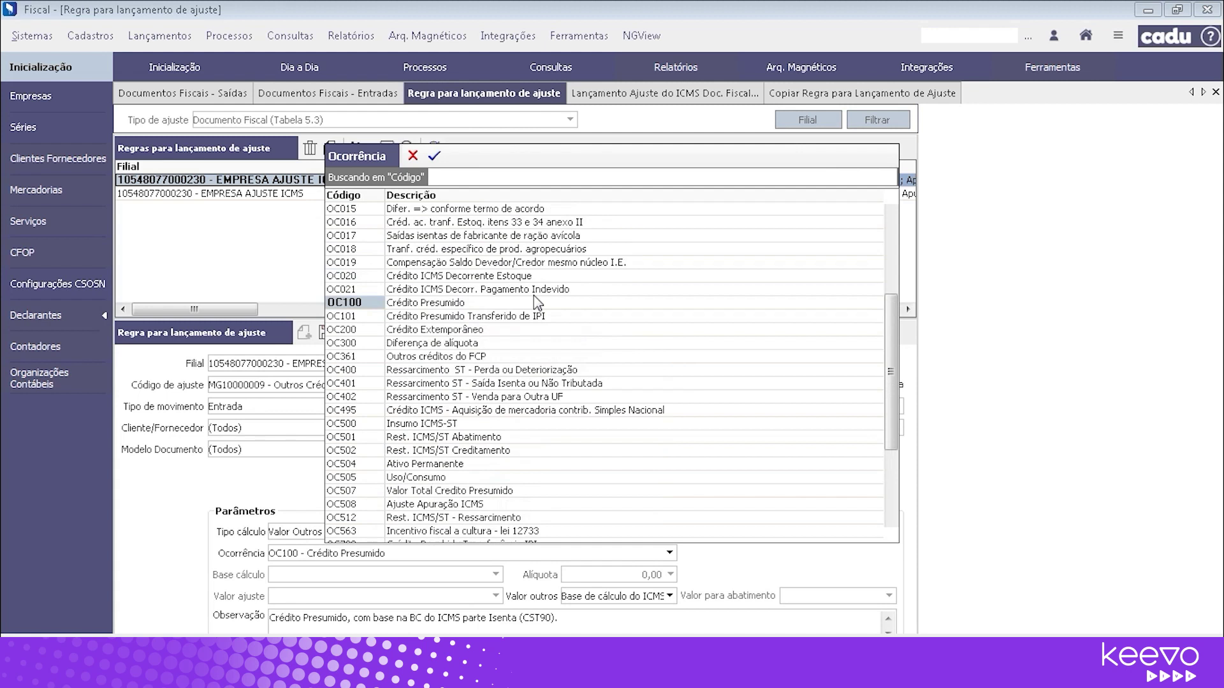
pyautogui.scroll(-2, 508, 245)
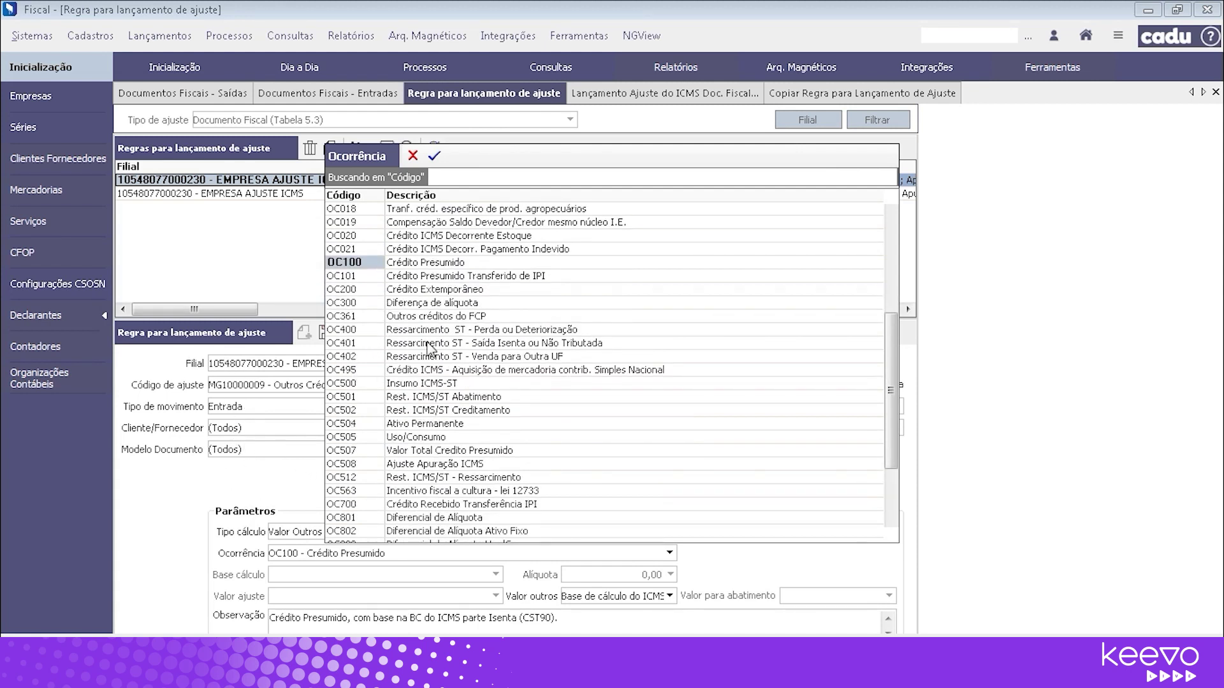
pyautogui.scroll(-2, 393, 473)
pyautogui.scroll(3, 566, 376)
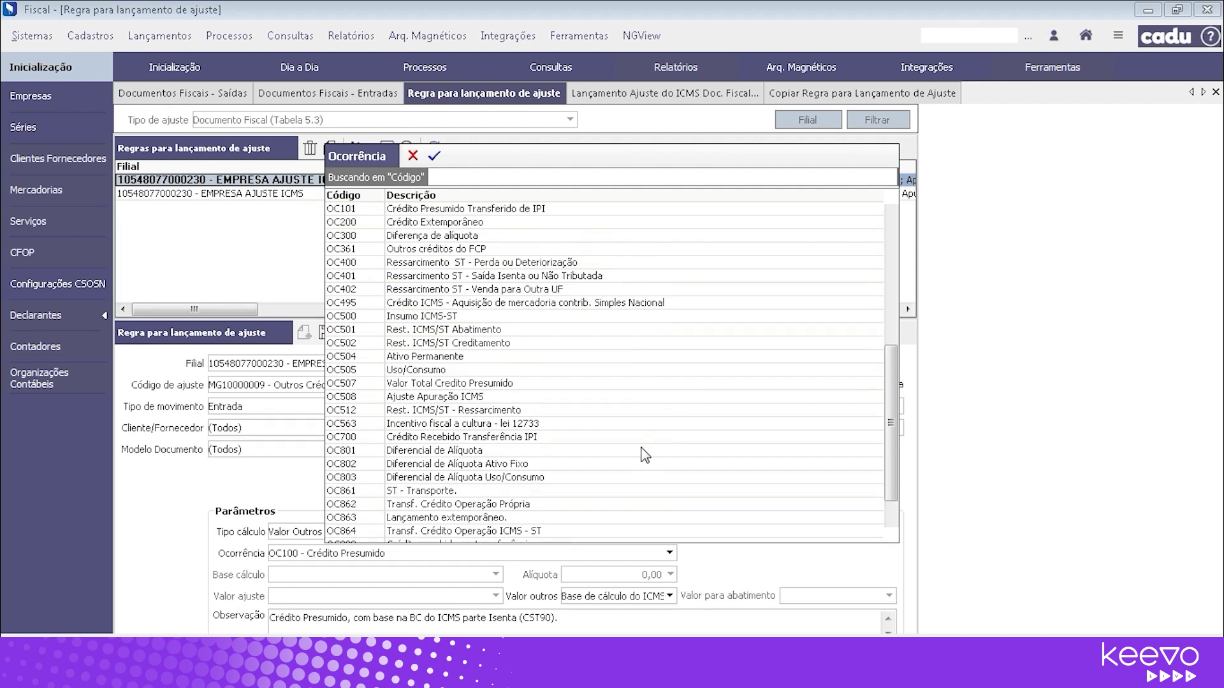
pyautogui.scroll(4, 645, 456)
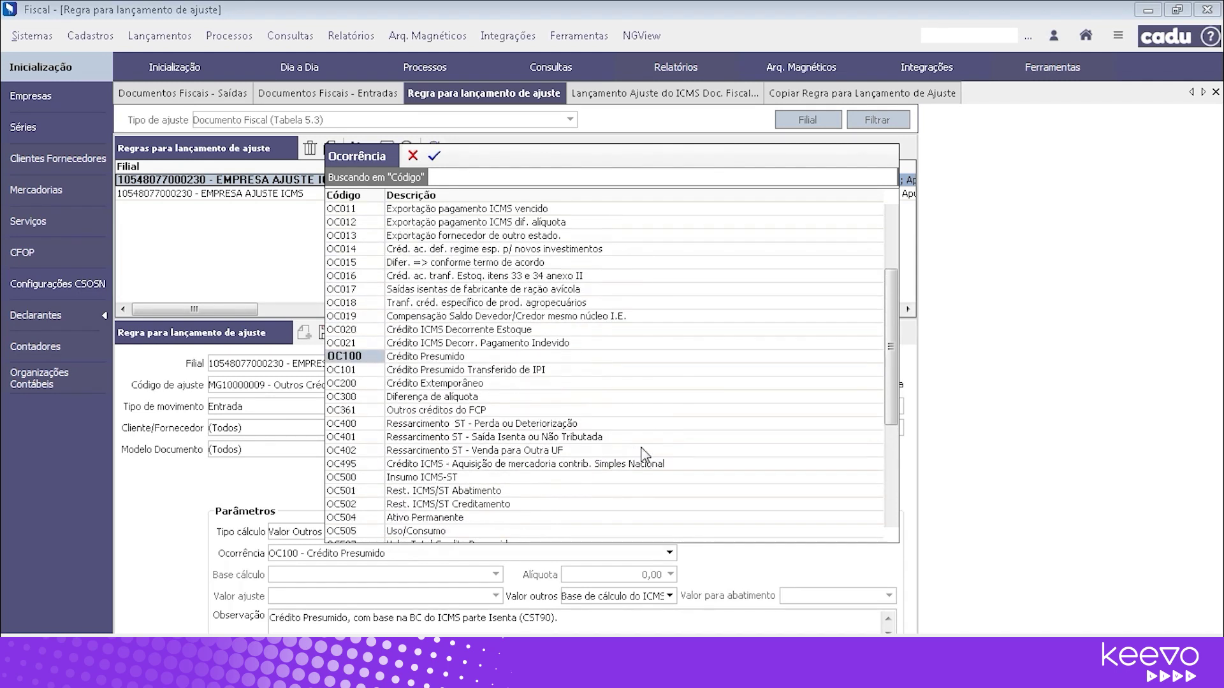
pyautogui.scroll(1, 601, 352)
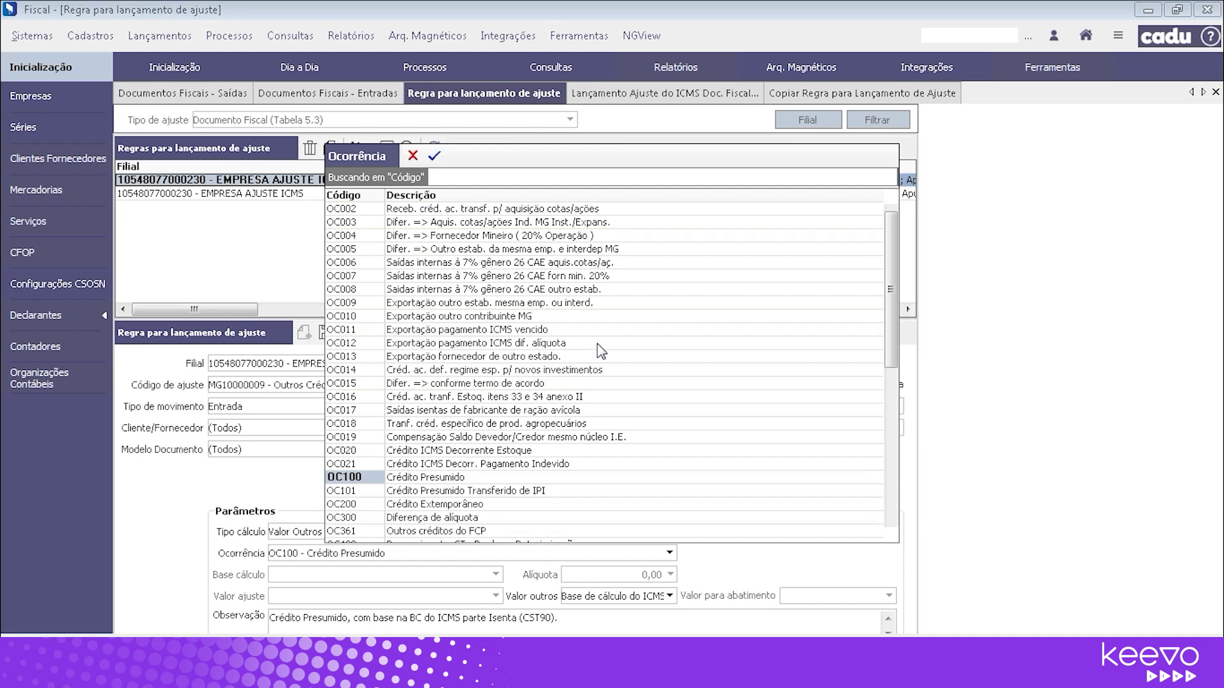
pyautogui.scroll(1, 601, 351)
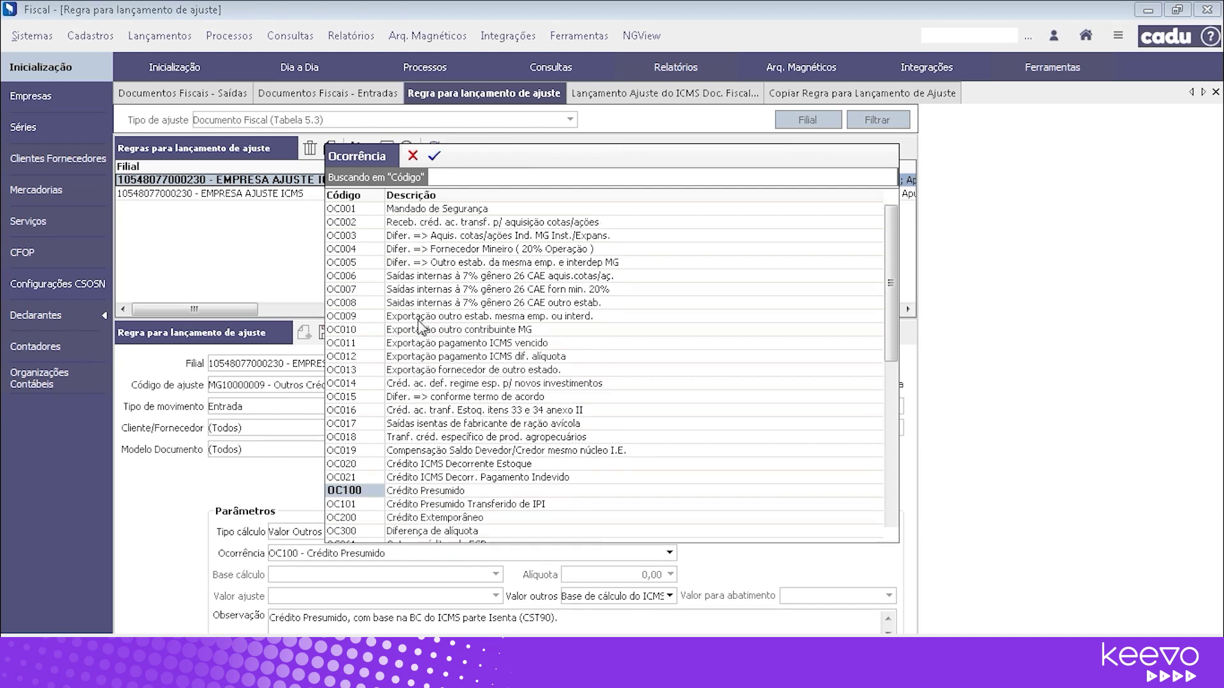
pyautogui.click(411, 156)
pyautogui.click(325, 332)
pyautogui.click(641, 386)
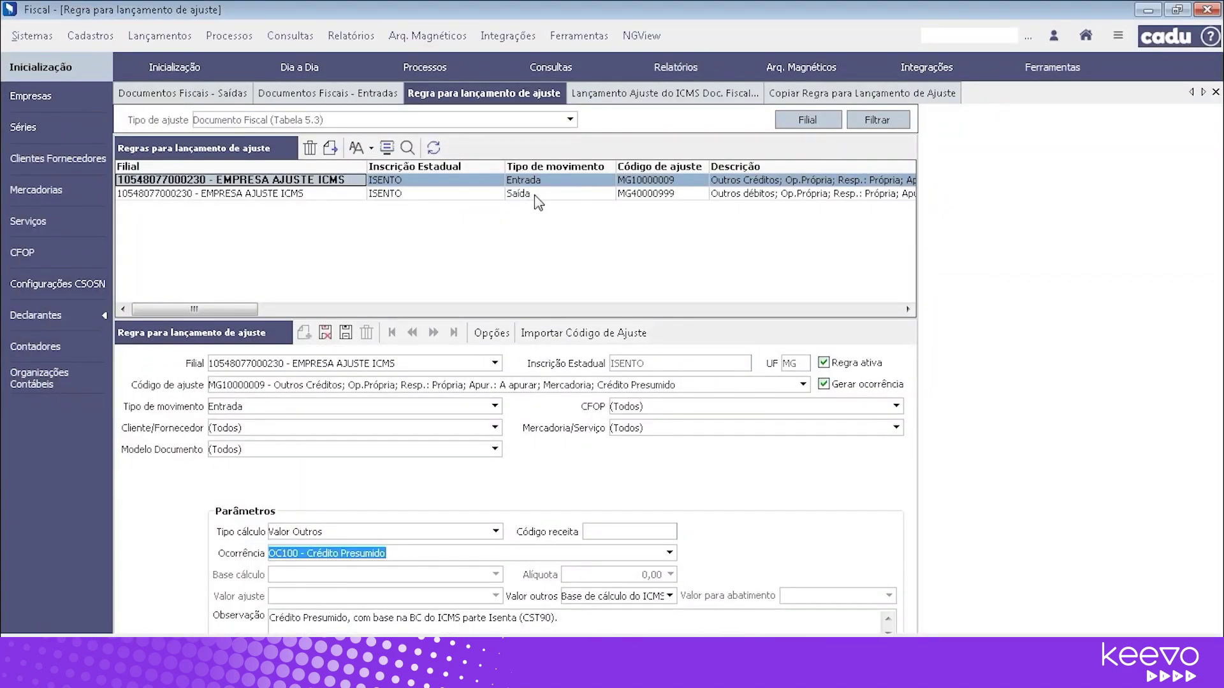
# Step: Open the outgoing MG40000999 rule and view its code and calculation types, keeping Calcular valor de ajuste com abatimento selected
pyautogui.click(536, 196)
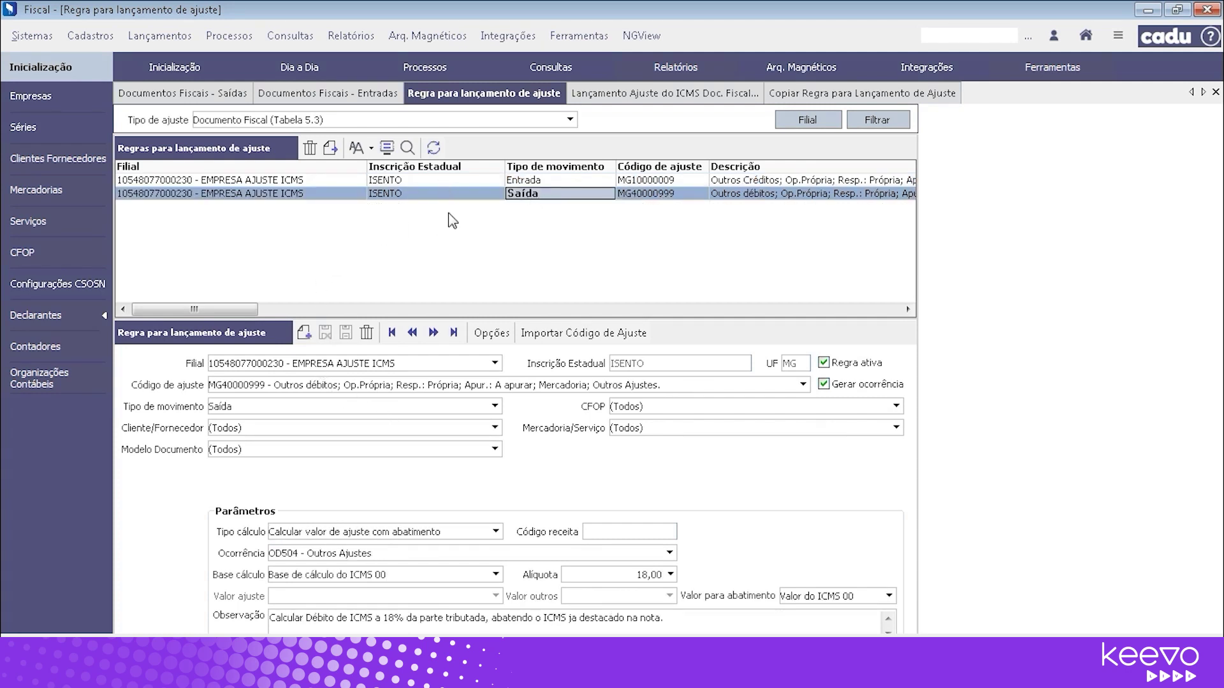
pyautogui.click(328, 124)
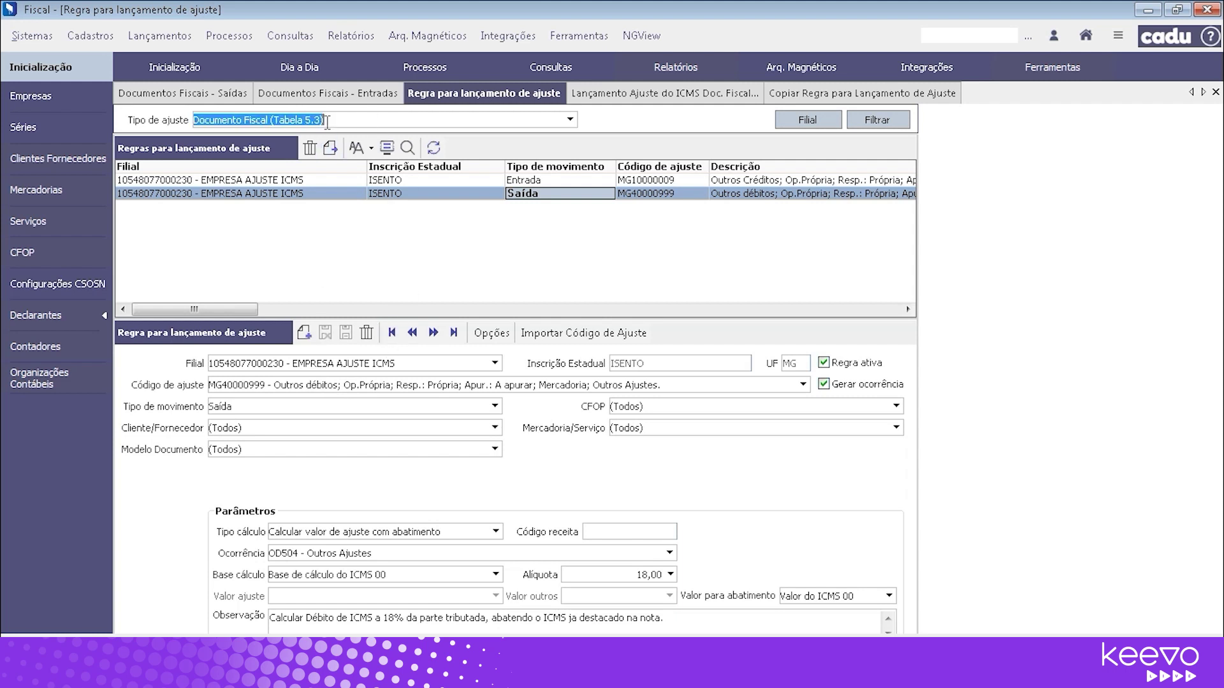
pyautogui.click(244, 386)
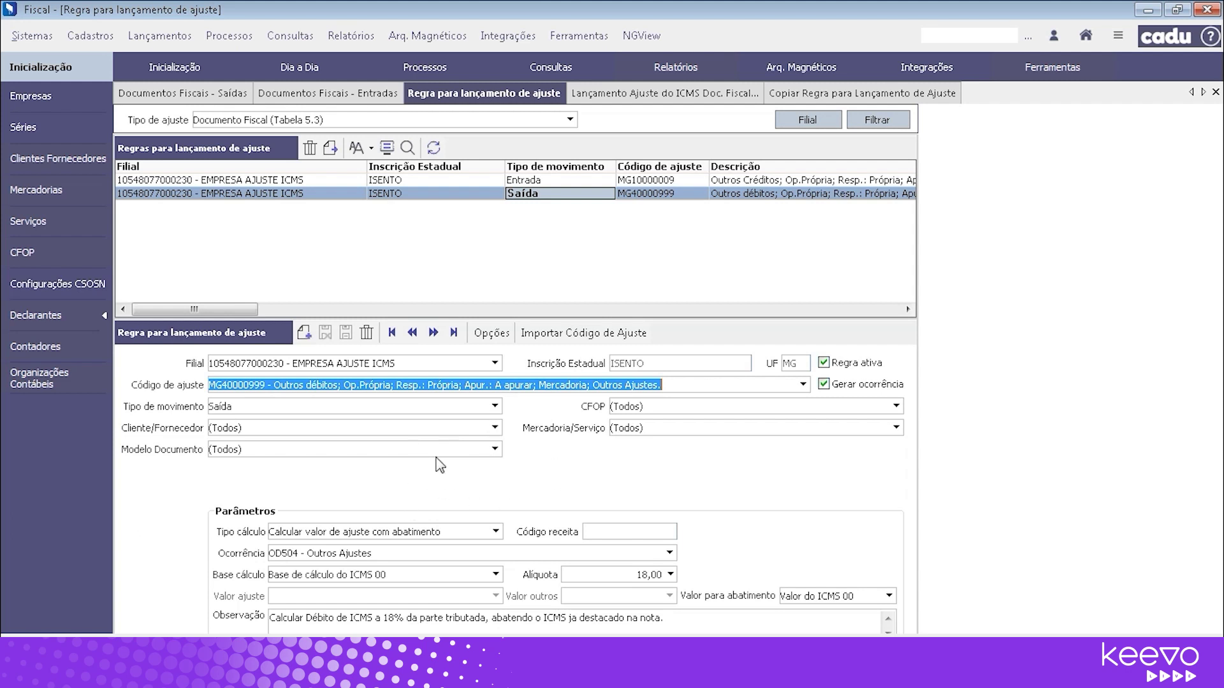
pyautogui.click(495, 533)
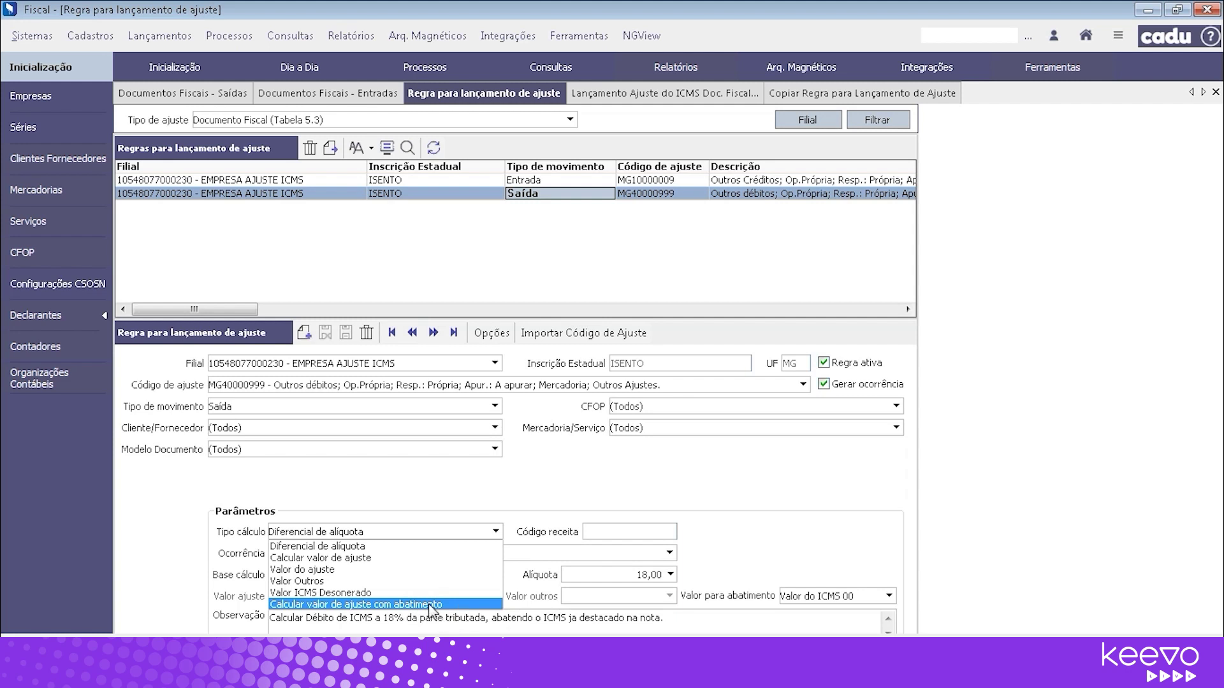
pyautogui.click(462, 605)
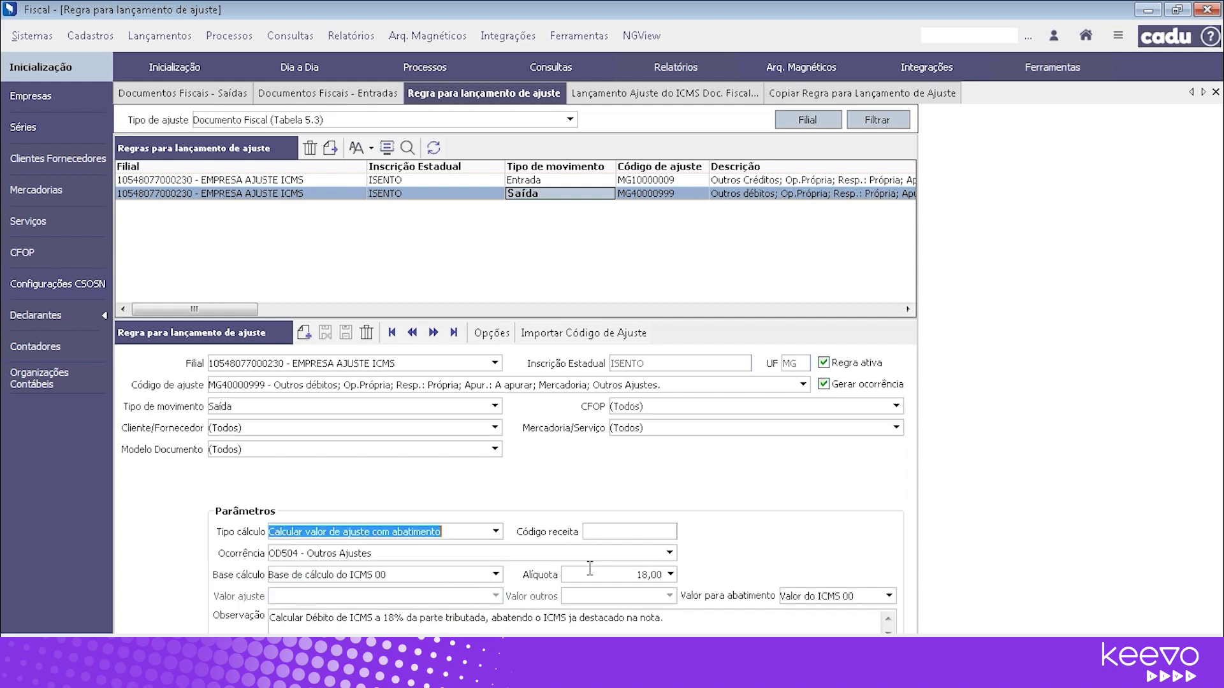
# Step: Review the MG40000999 rule's Base de cálculo options, keeping Base de cálculo do ICMS 00, and check its Alíquota
pyautogui.click(402, 580)
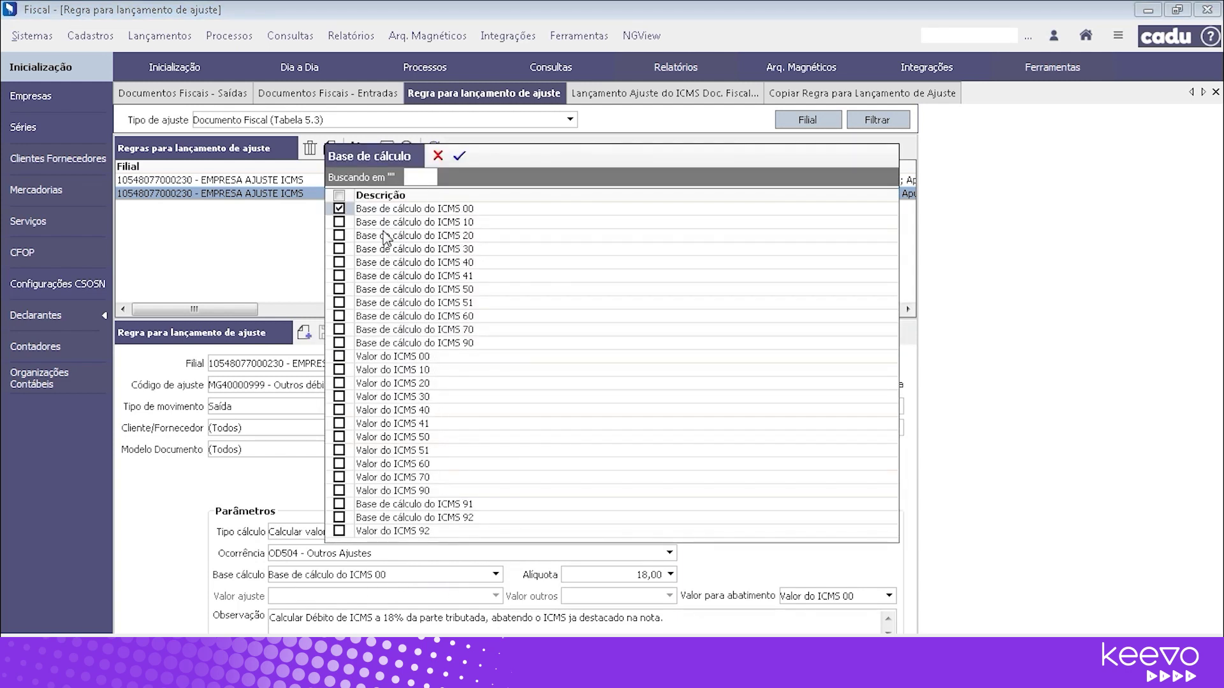
pyautogui.click(457, 157)
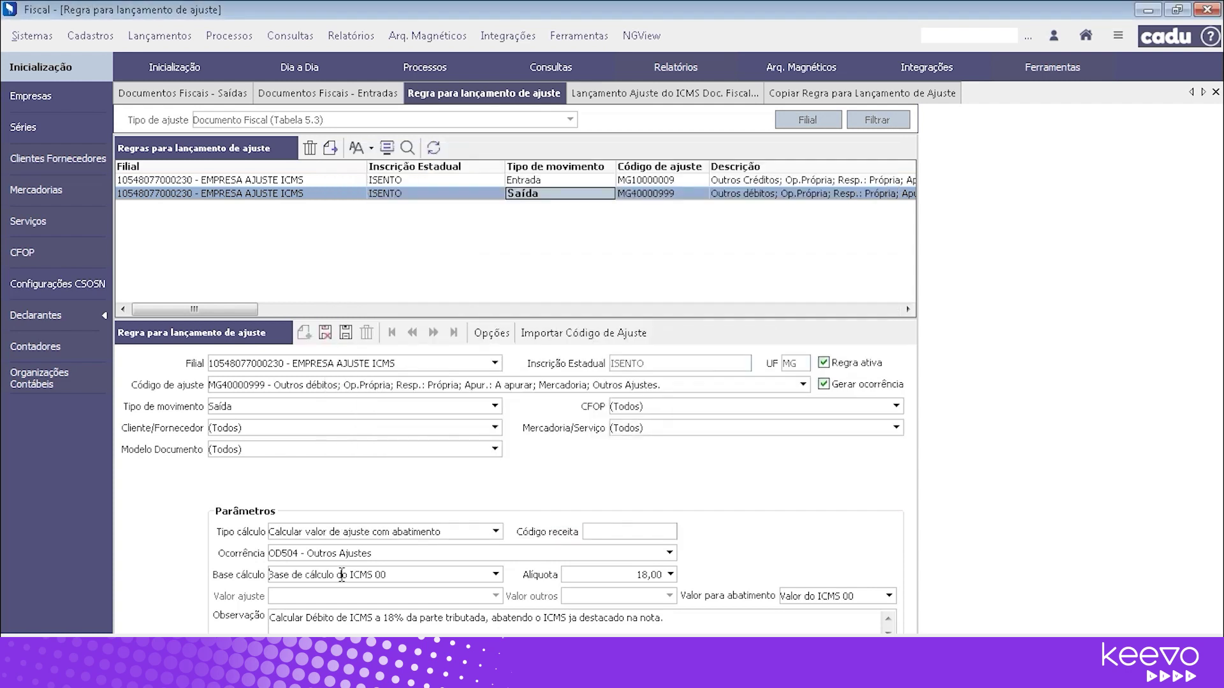
pyautogui.doubleClick(630, 575)
pyautogui.click(401, 574)
pyautogui.click(403, 576)
pyautogui.doubleClick(641, 575)
# Step: Examine the Valor para abatimento options alongside the rule's calculation base and rate, leaving the selection as it is
pyautogui.click(835, 593)
pyautogui.click(889, 596)
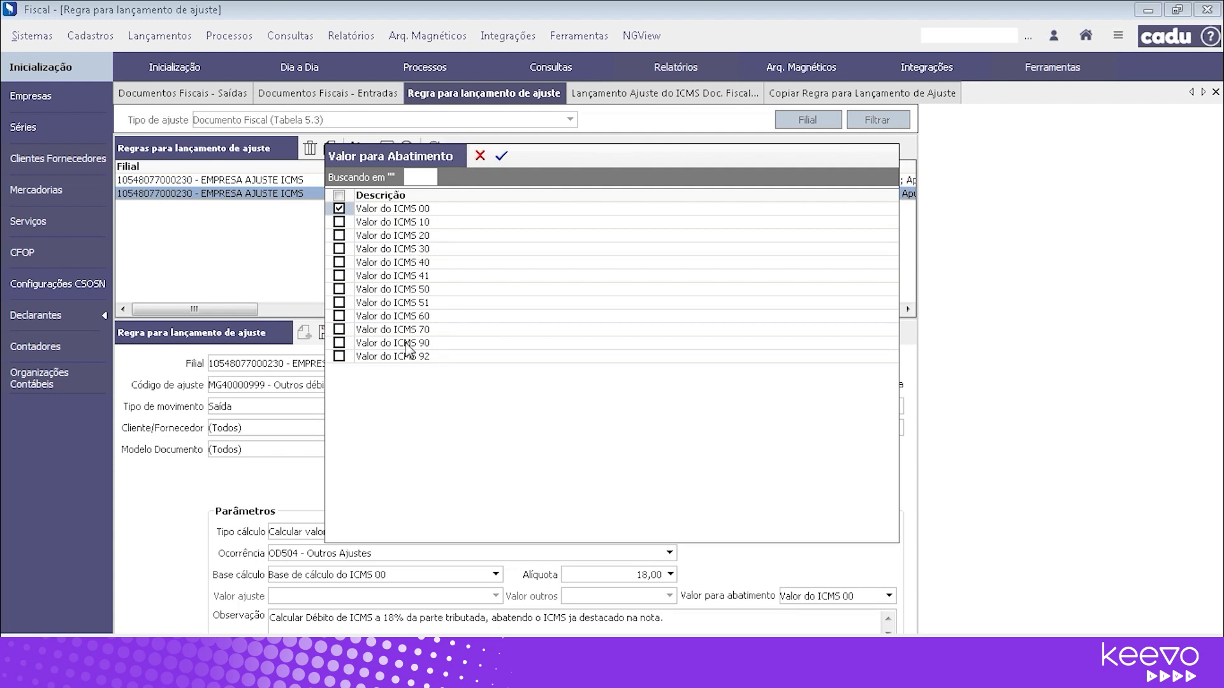
pyautogui.click(479, 156)
pyautogui.click(614, 577)
pyautogui.click(468, 577)
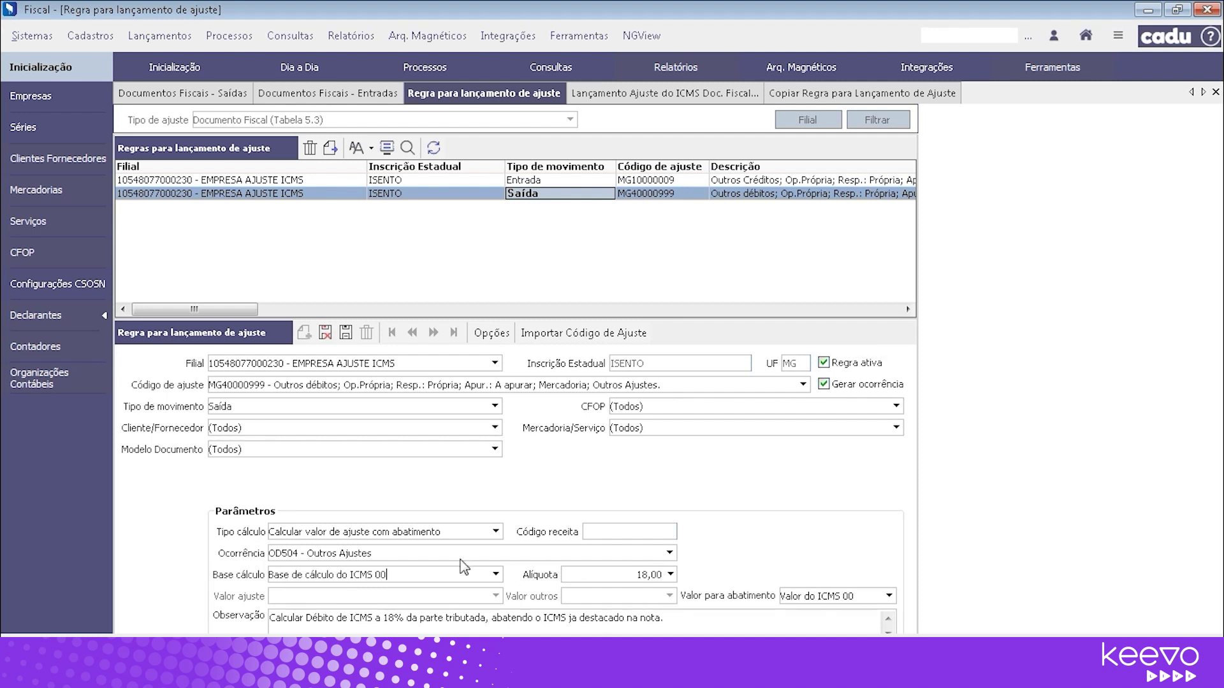
pyautogui.click(640, 577)
pyautogui.click(855, 595)
pyautogui.click(889, 596)
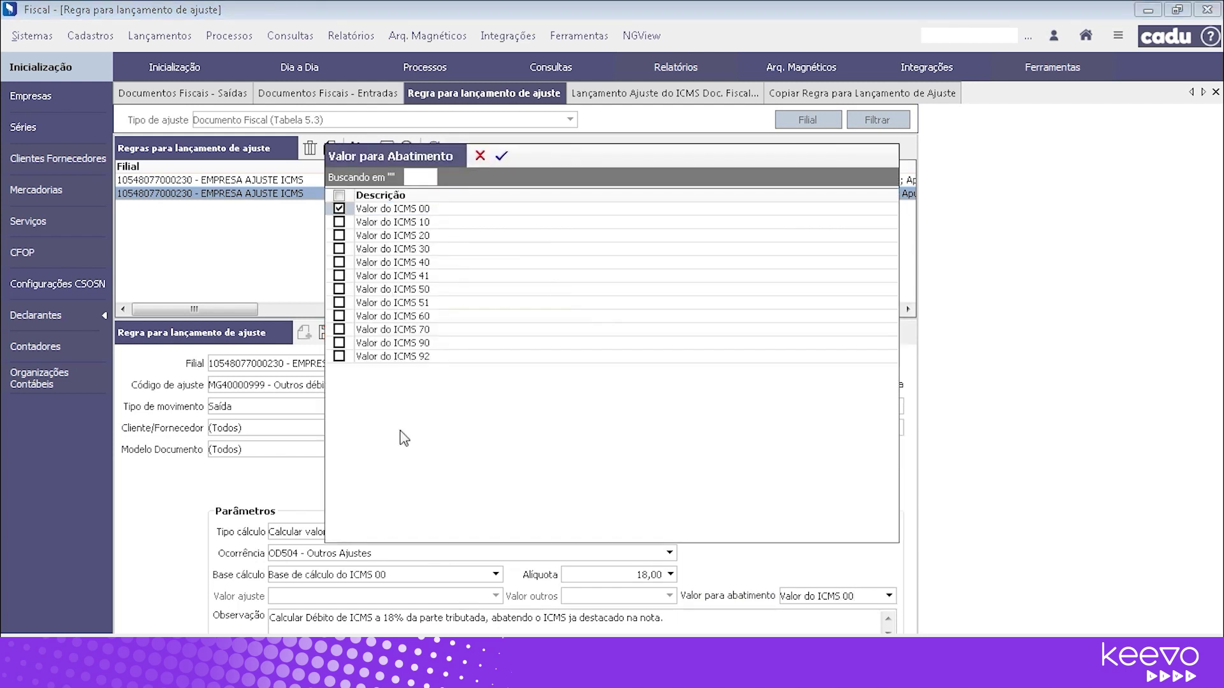
pyautogui.click(482, 156)
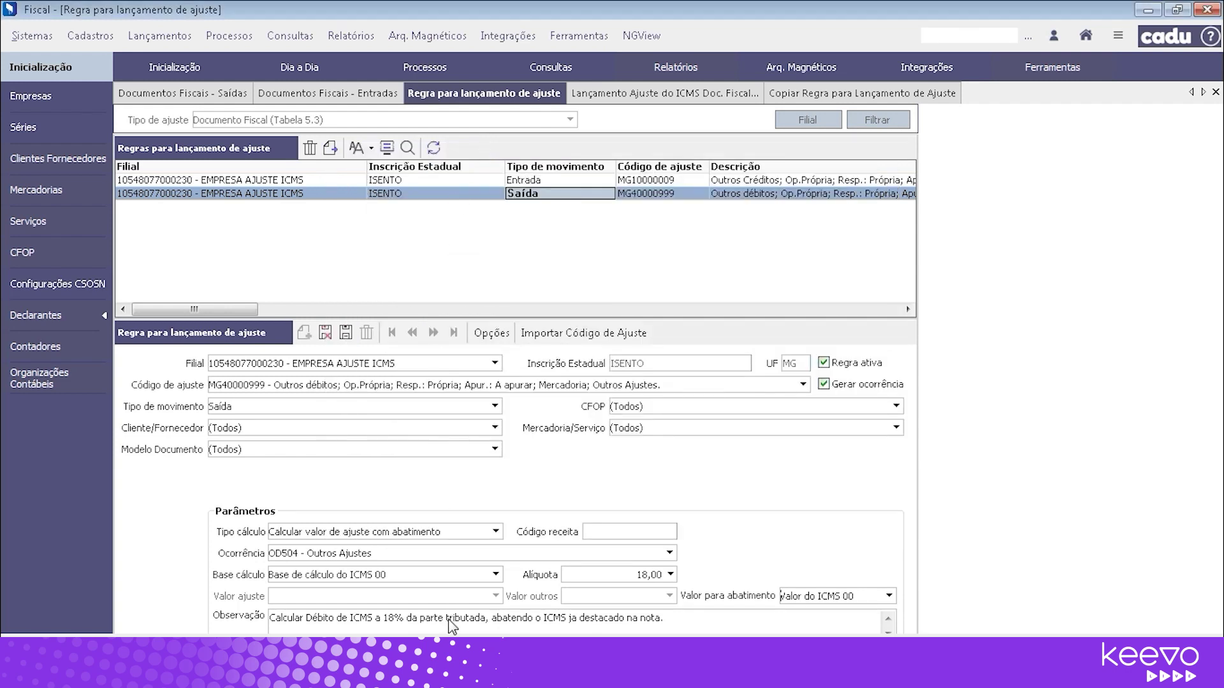
# Step: Review the MG40000999 rule's observation text and discard the pending edit
pyautogui.tripleClick(451, 618)
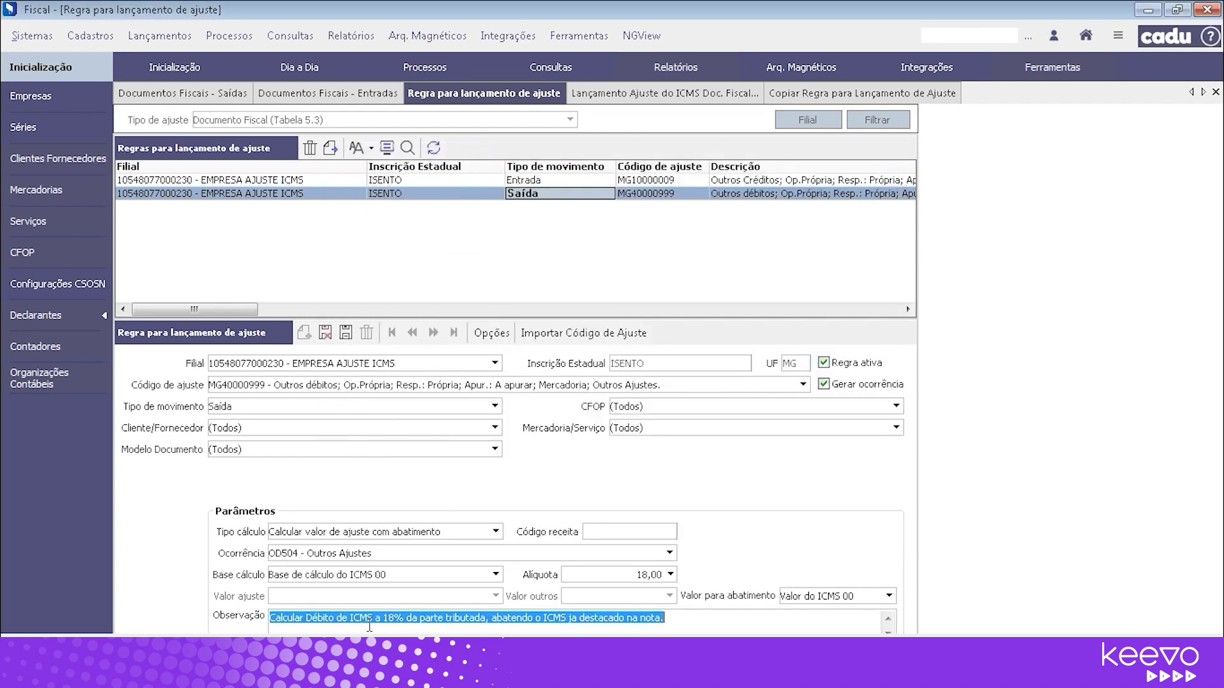
pyautogui.click(326, 333)
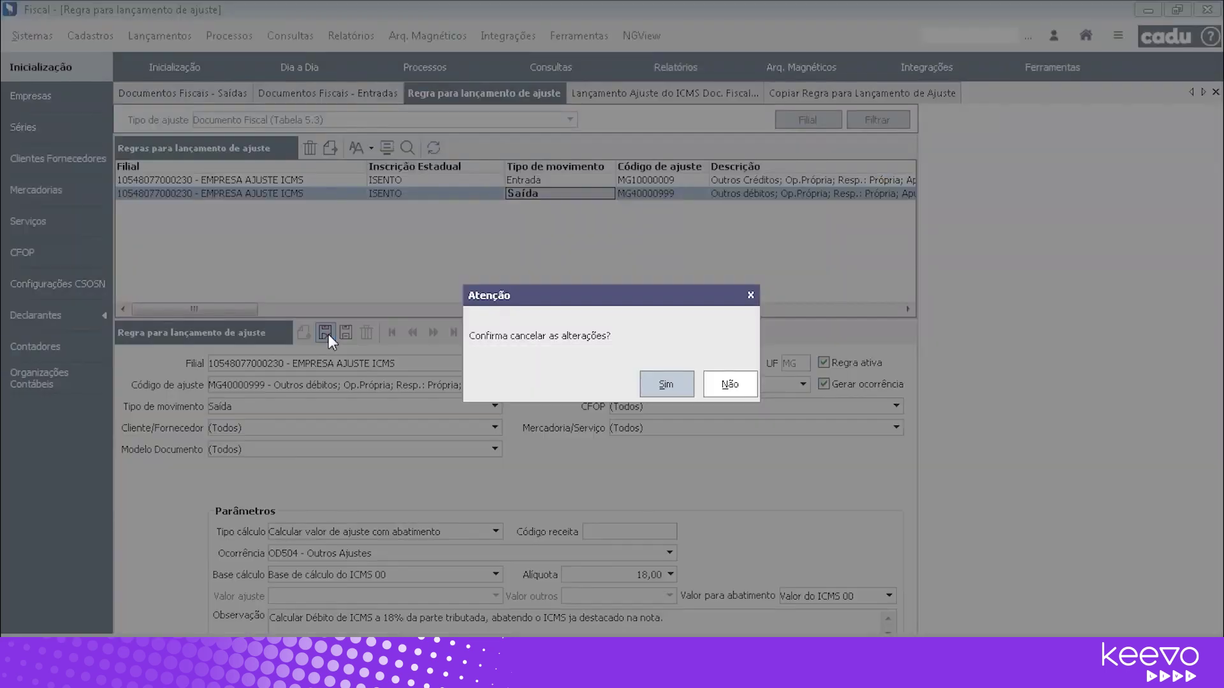
pyautogui.click(666, 385)
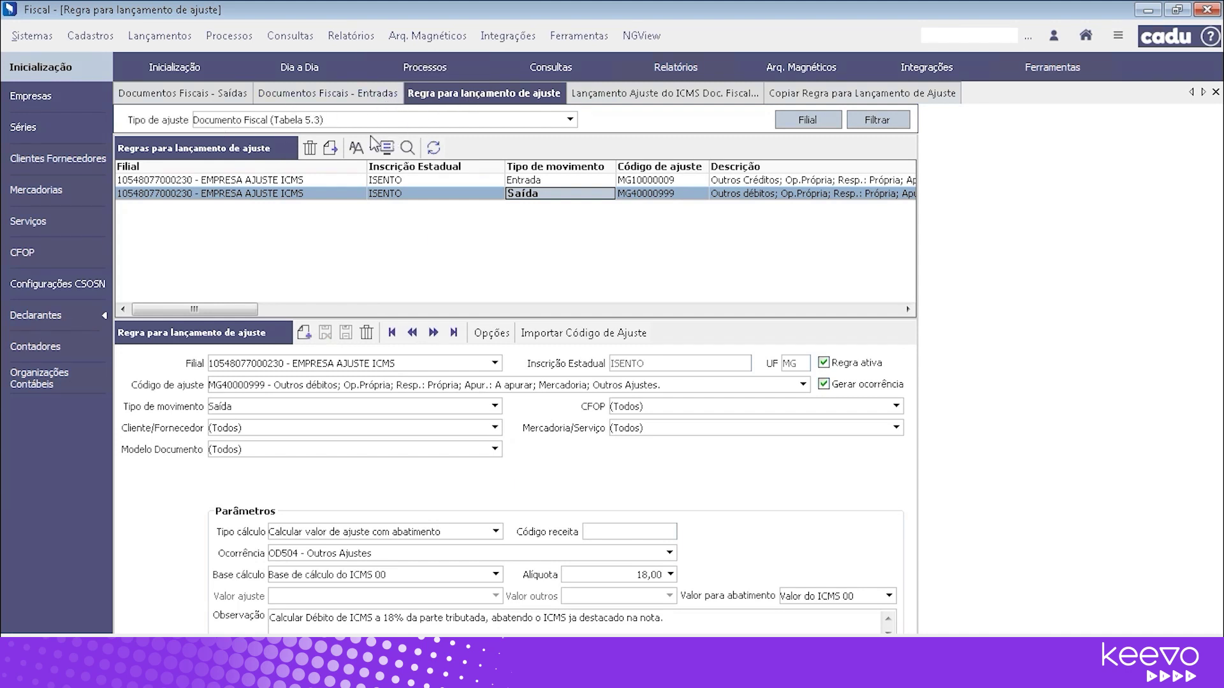
# Step: Try the Valor ICMS Desonerado calculation type on the MG40000999 rule, with Valor ICMS Desonerado as its adjustment value
pyautogui.click(495, 533)
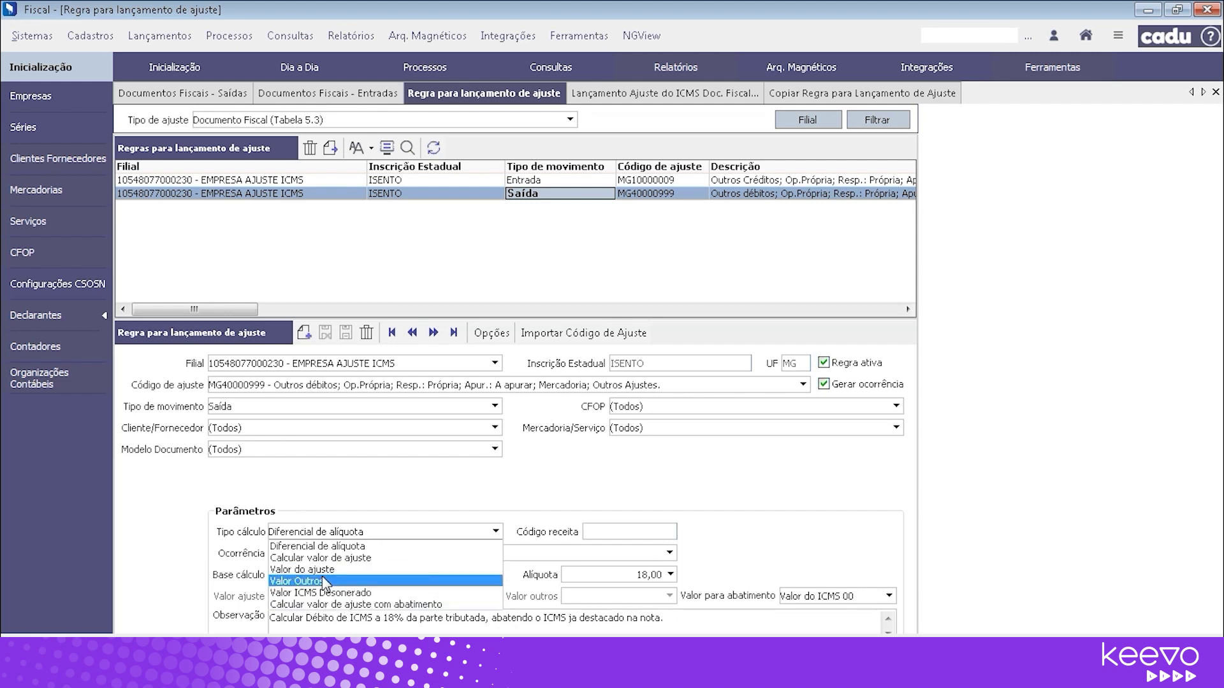
pyautogui.click(374, 595)
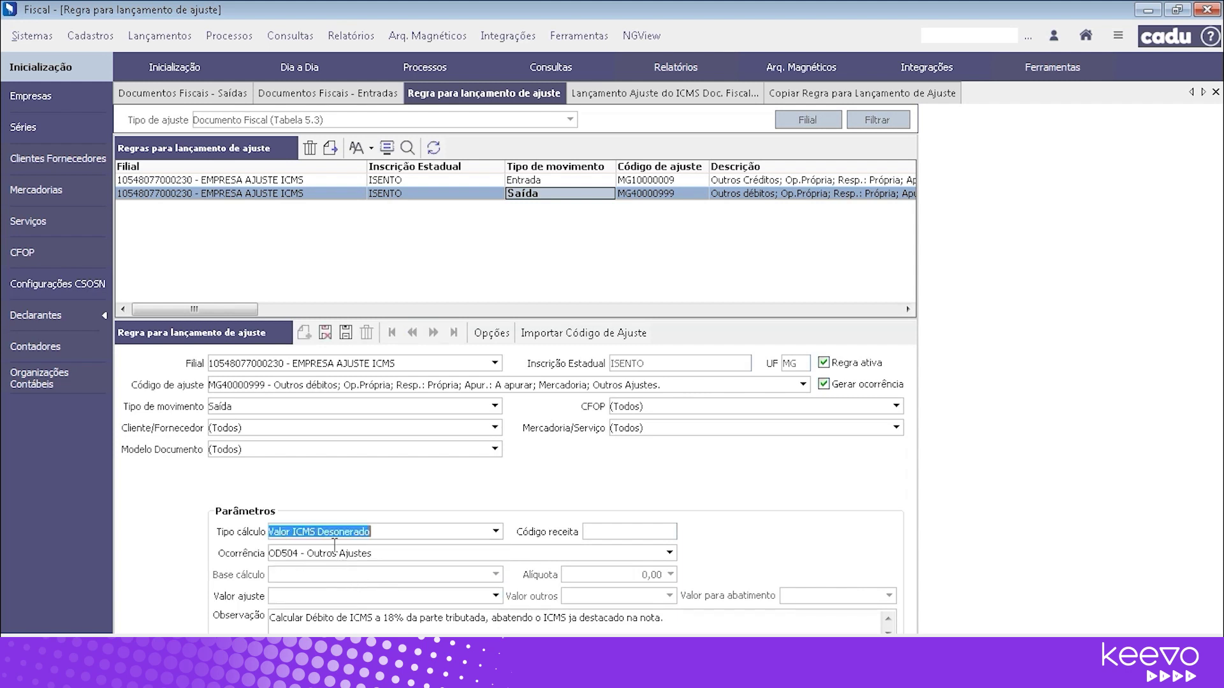
pyautogui.click(496, 597)
pyautogui.click(340, 210)
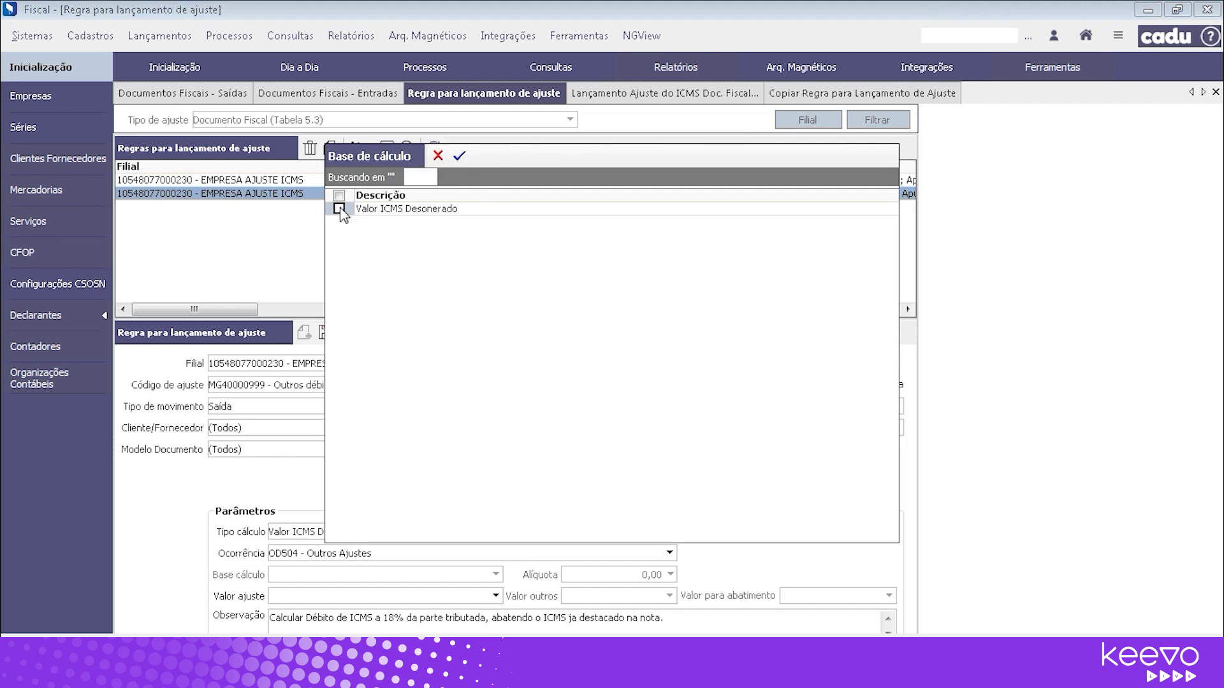
pyautogui.click(460, 156)
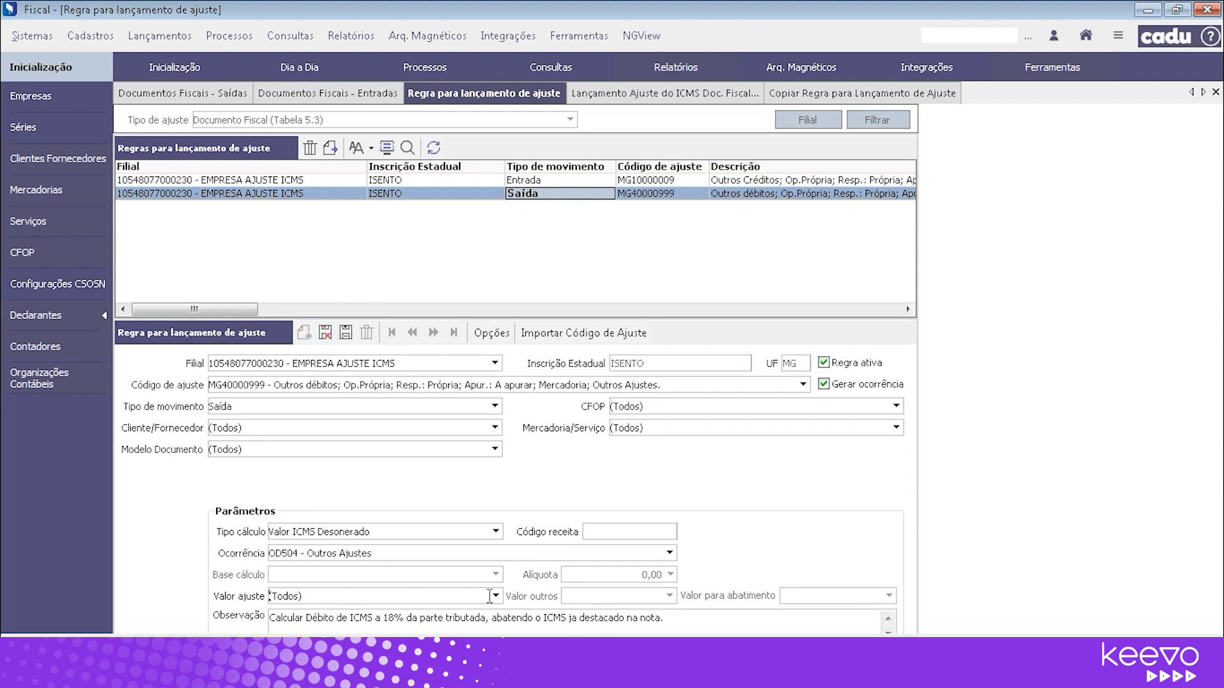
# Step: View the calculation types again and discard the changes made to the MG40000999 rule
pyautogui.click(495, 532)
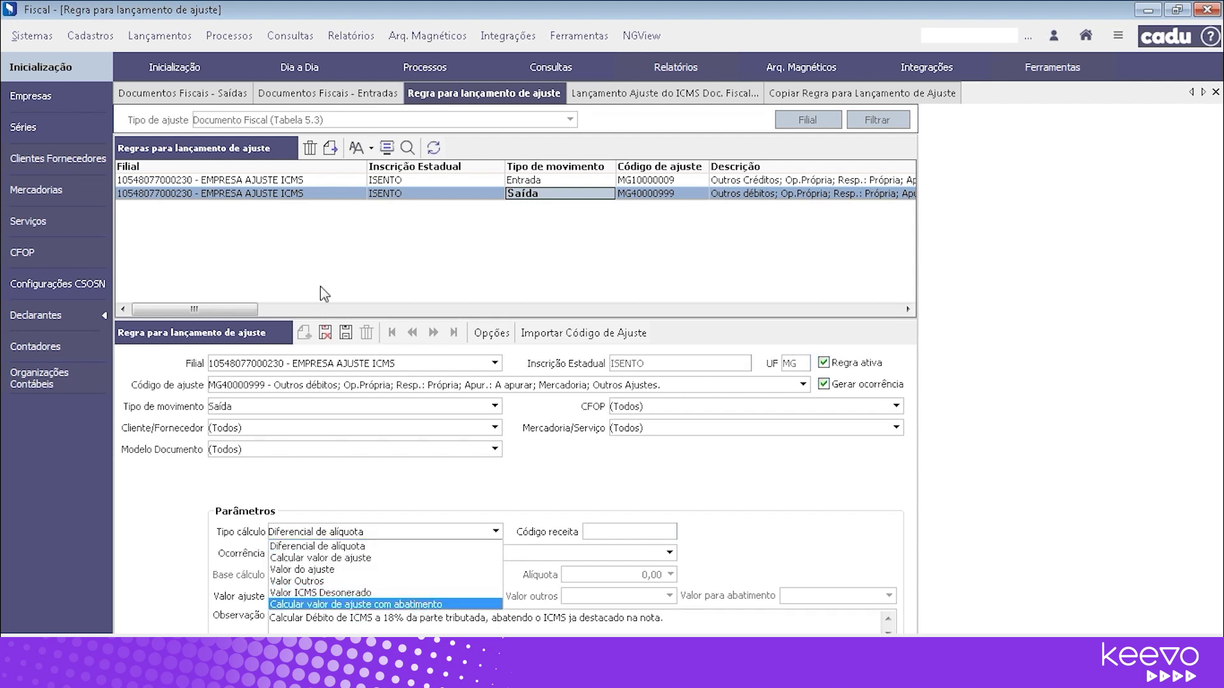
pyautogui.click(329, 330)
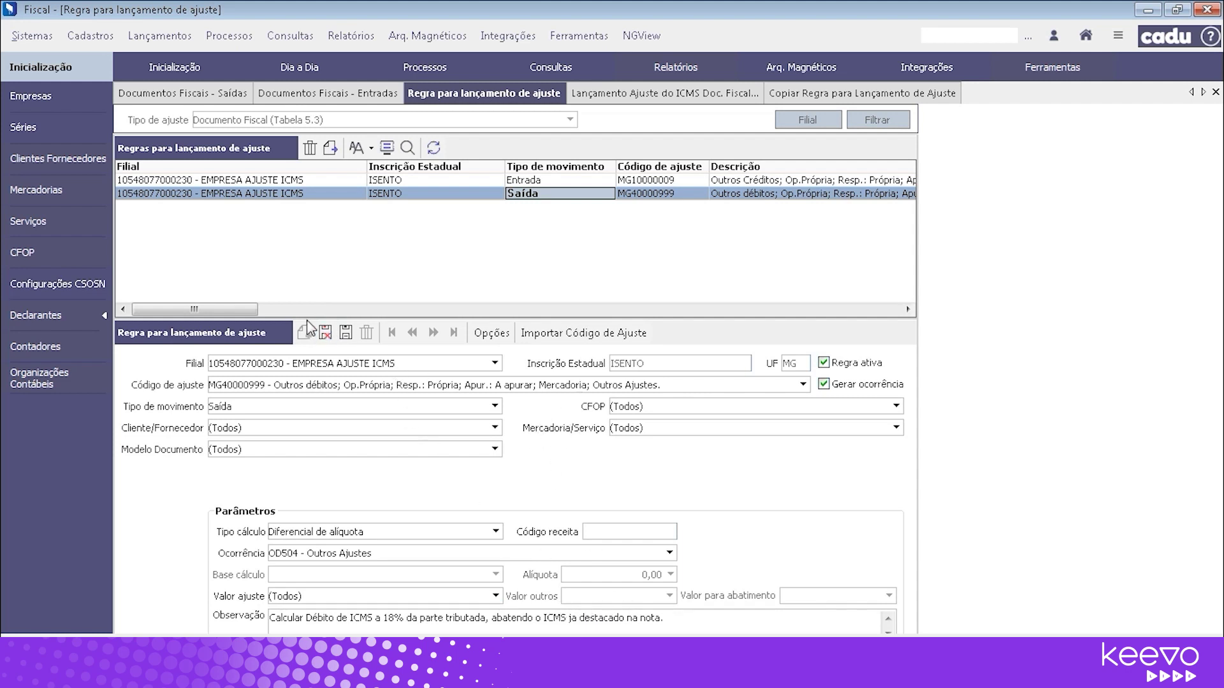
pyautogui.click(345, 332)
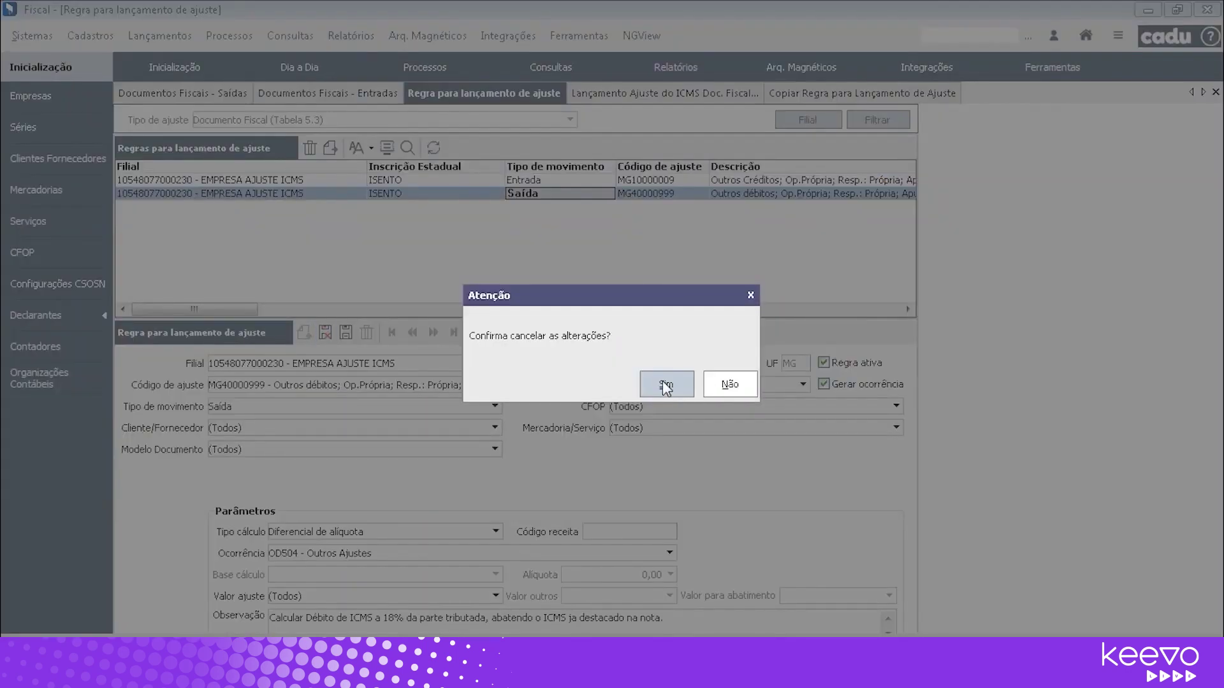
pyautogui.click(664, 384)
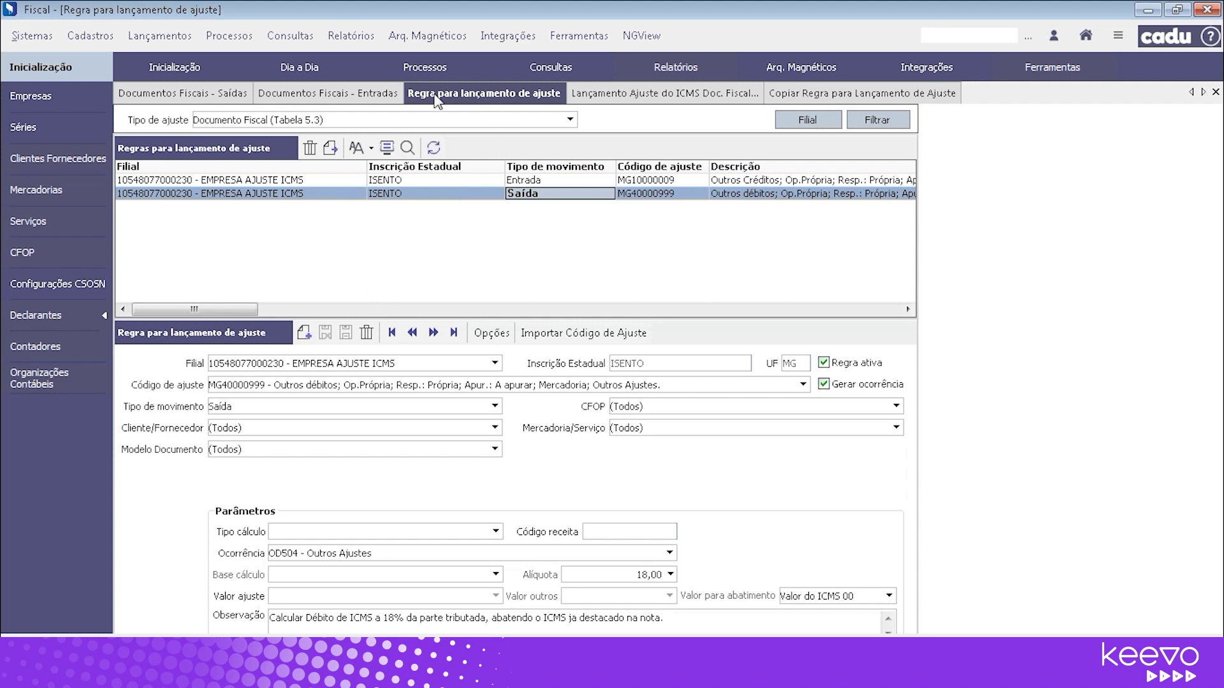
# Step: Filter the adjustment rules by the type Apuração (Tabela 5.1.1)
pyautogui.click(569, 119)
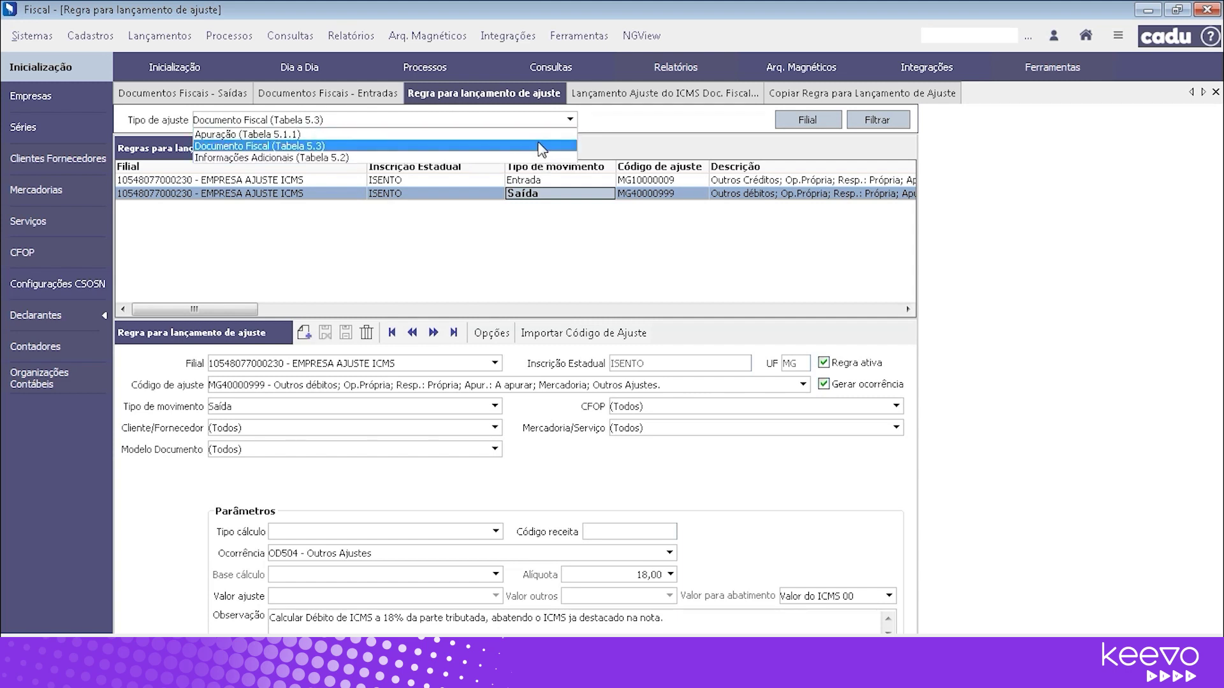
pyautogui.click(755, 134)
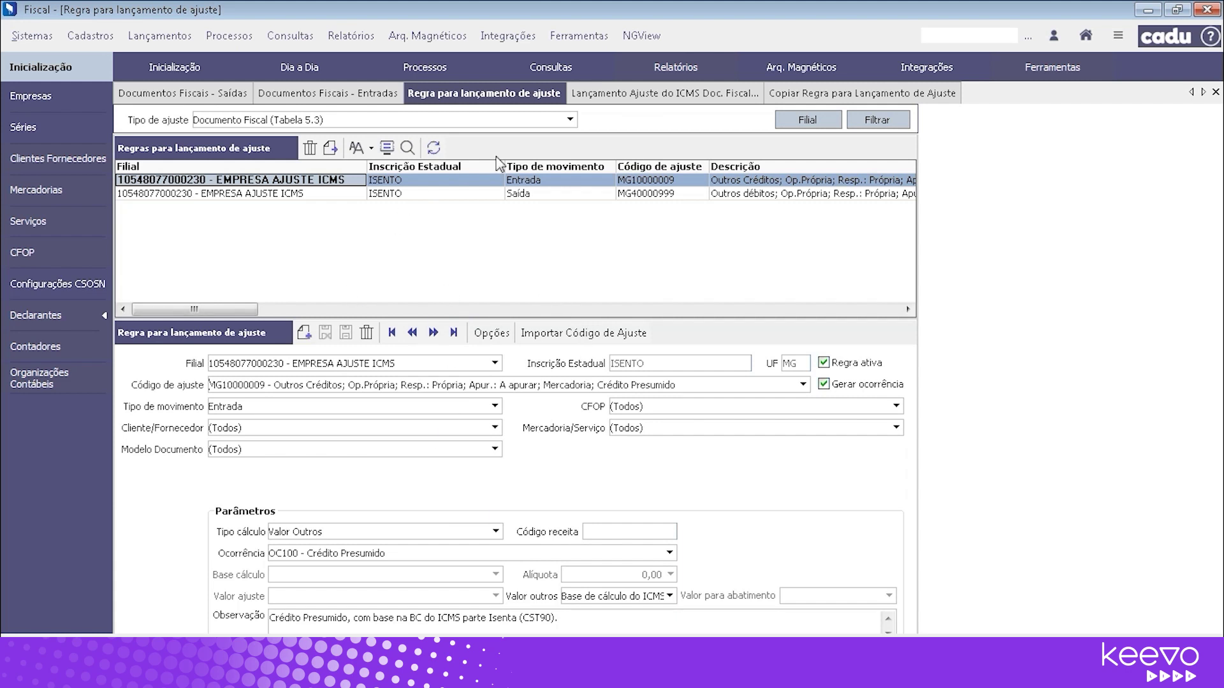
pyautogui.click(569, 119)
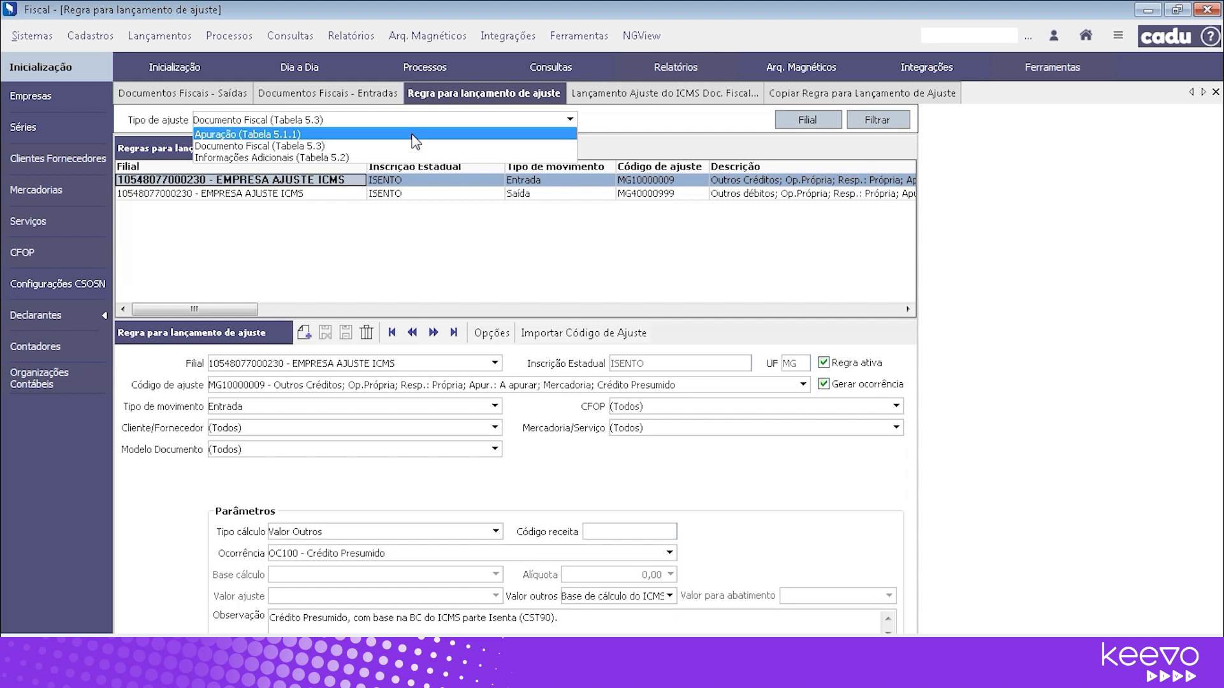
pyautogui.click(576, 494)
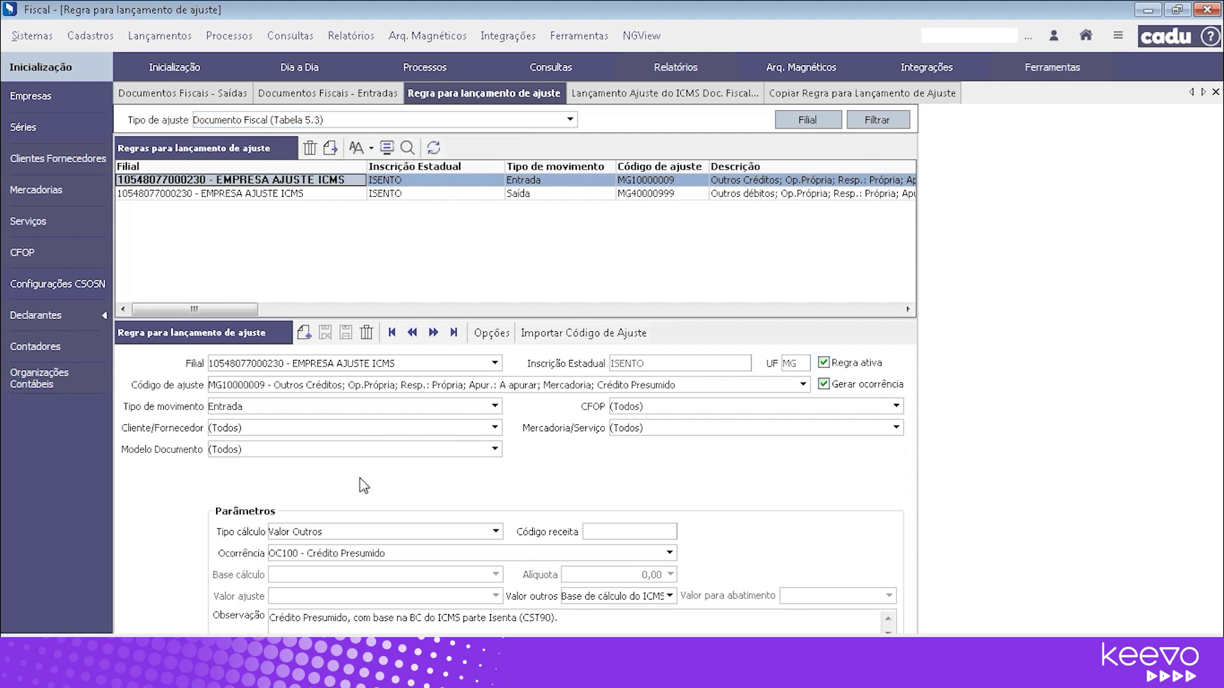
pyautogui.click(569, 120)
pyautogui.click(449, 134)
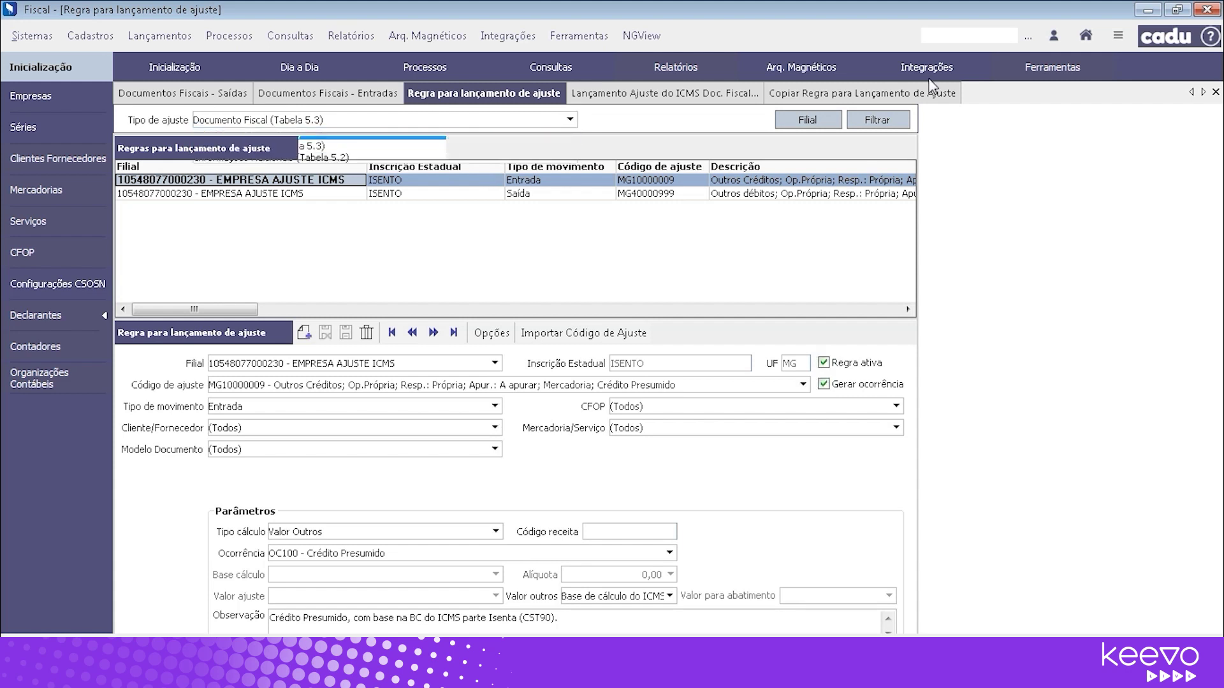
pyautogui.click(877, 121)
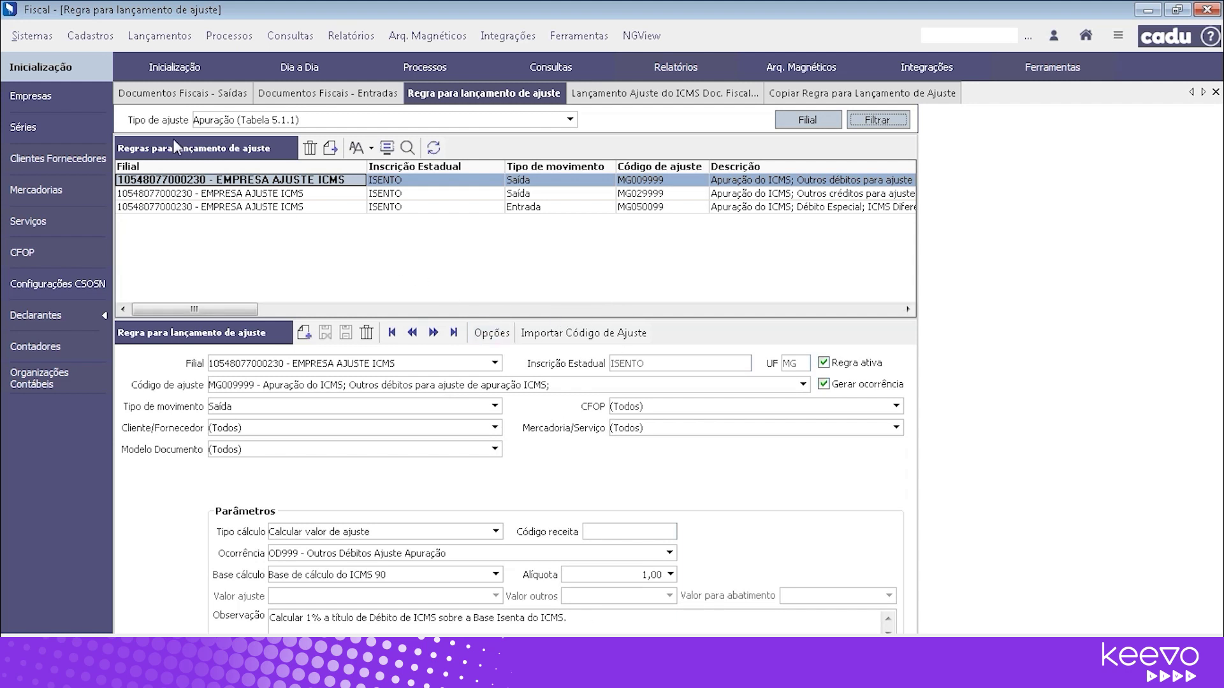
# Step: Open the copy function for adjustment rules and choose EMPRESA AJUSTE ICMS as the destination company
pyautogui.click(172, 37)
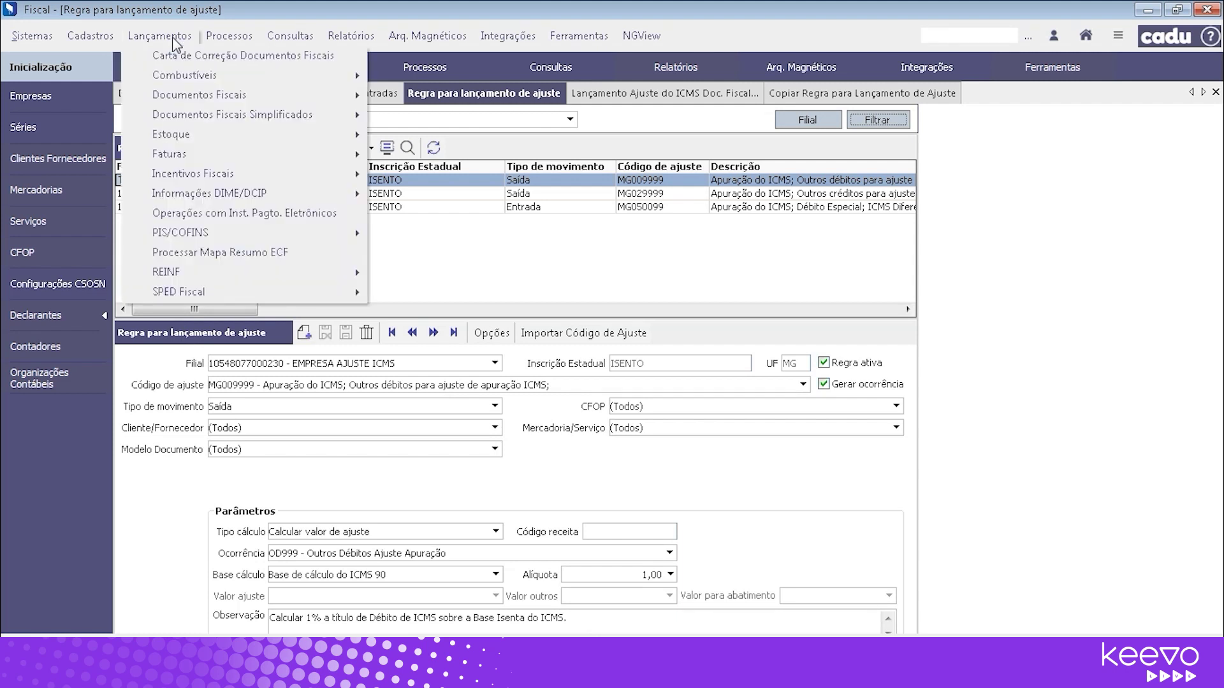
pyautogui.moveTo(335, 295)
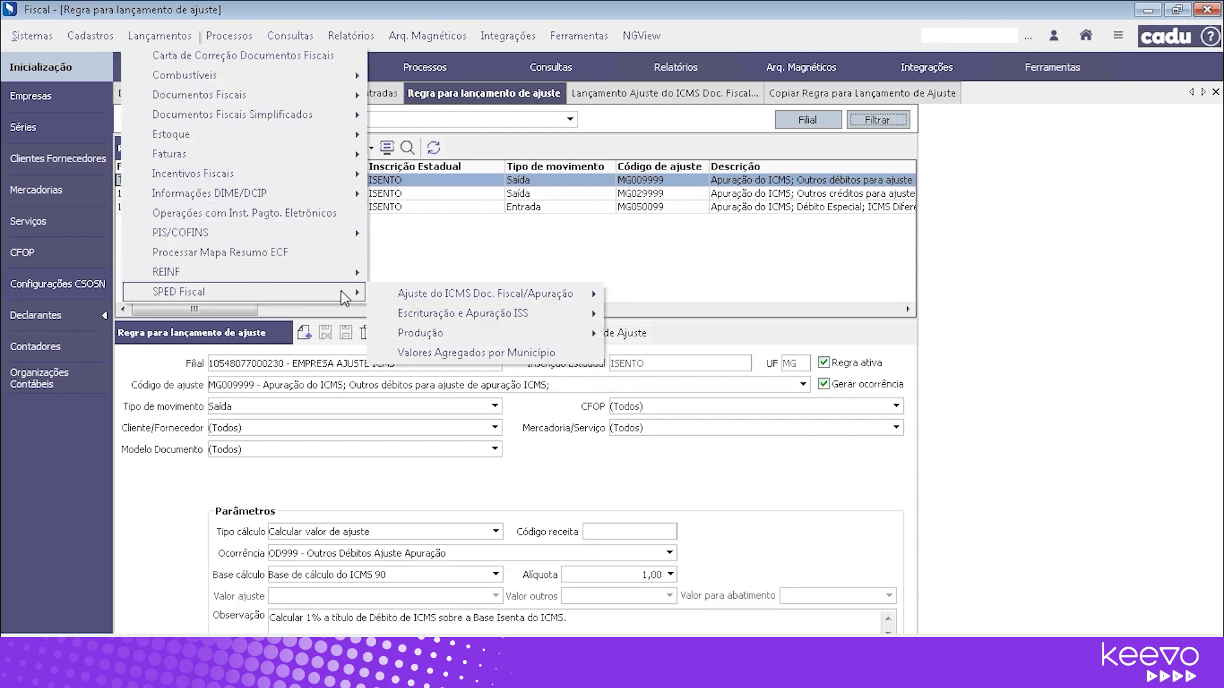
pyautogui.moveTo(561, 301)
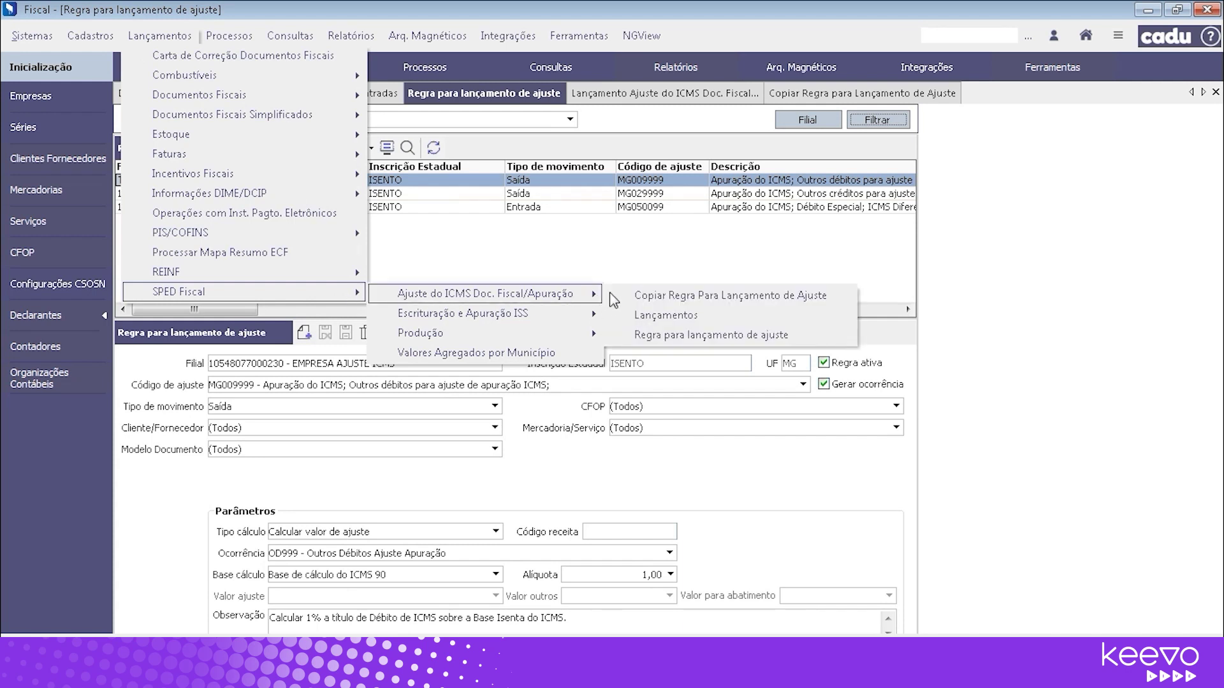
pyautogui.click(747, 297)
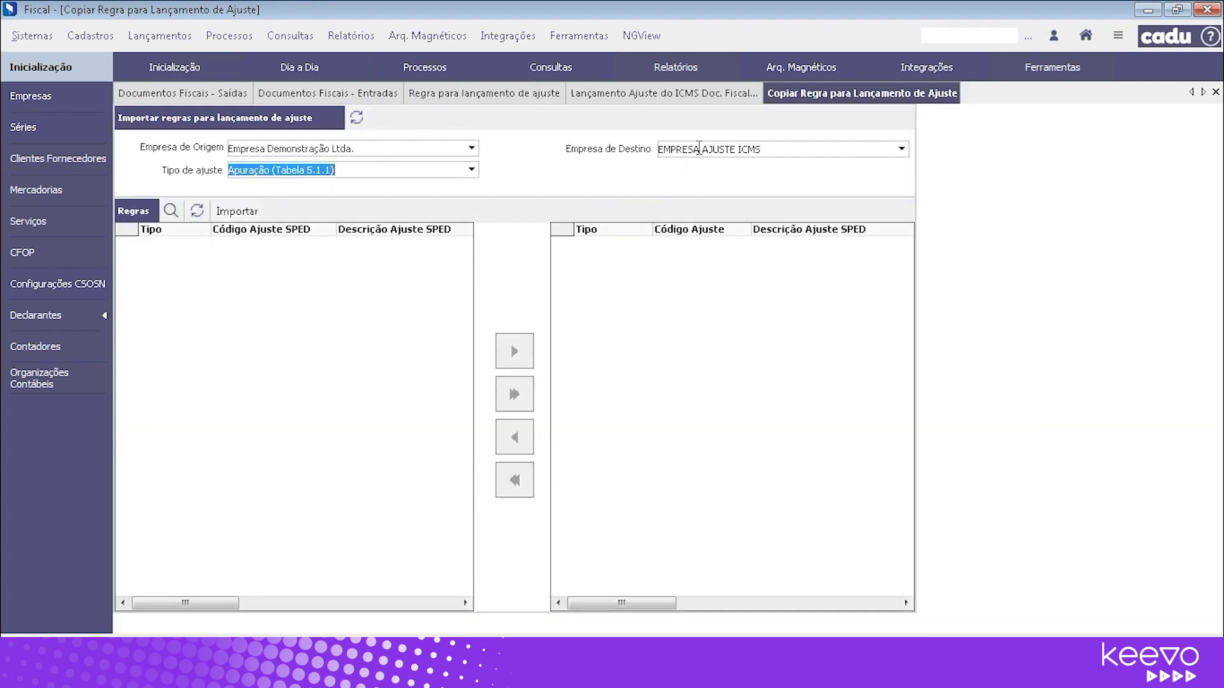
pyautogui.click(699, 149)
pyautogui.click(901, 148)
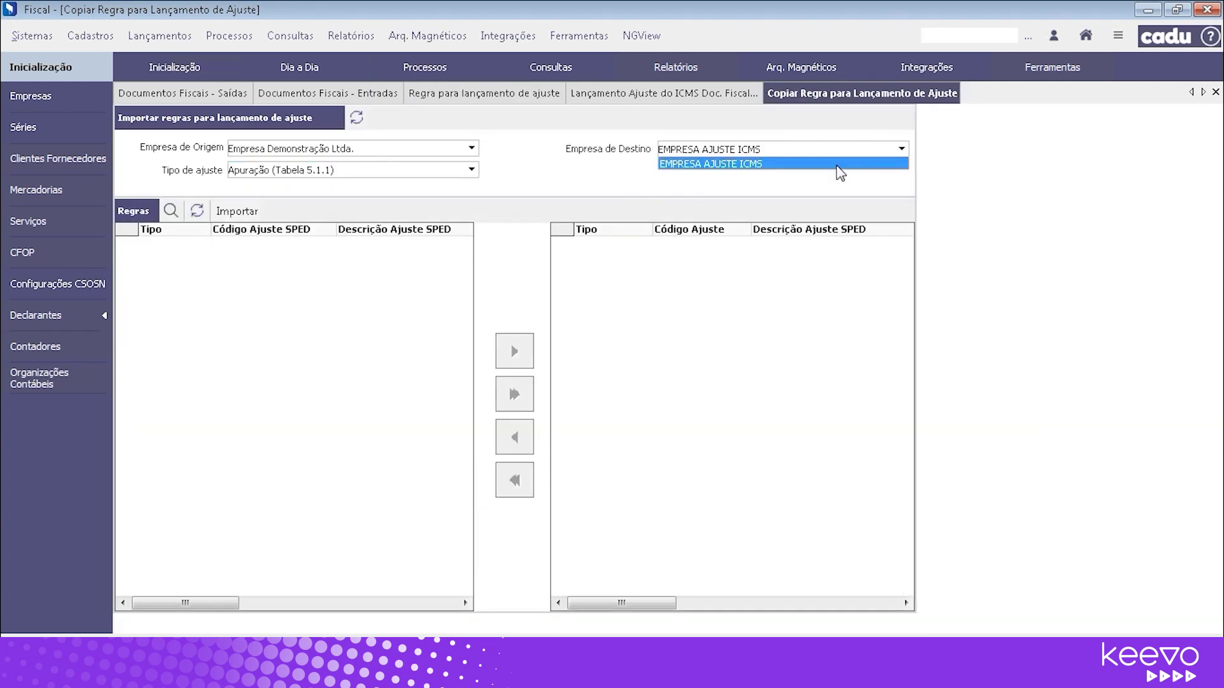
pyautogui.click(837, 164)
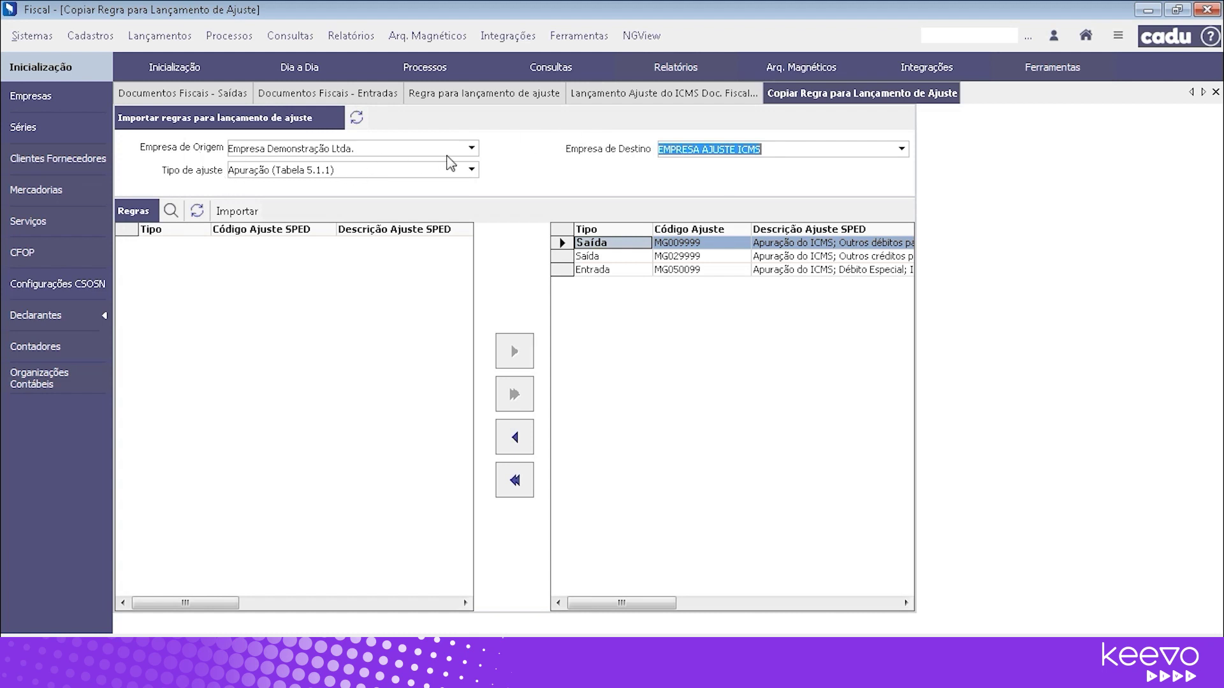
# Step: Choose Empresa Demonstração Ltda. as the source company and Apuração (Tabela 5.1.1) as the adjustment type for the copy
pyautogui.click(472, 148)
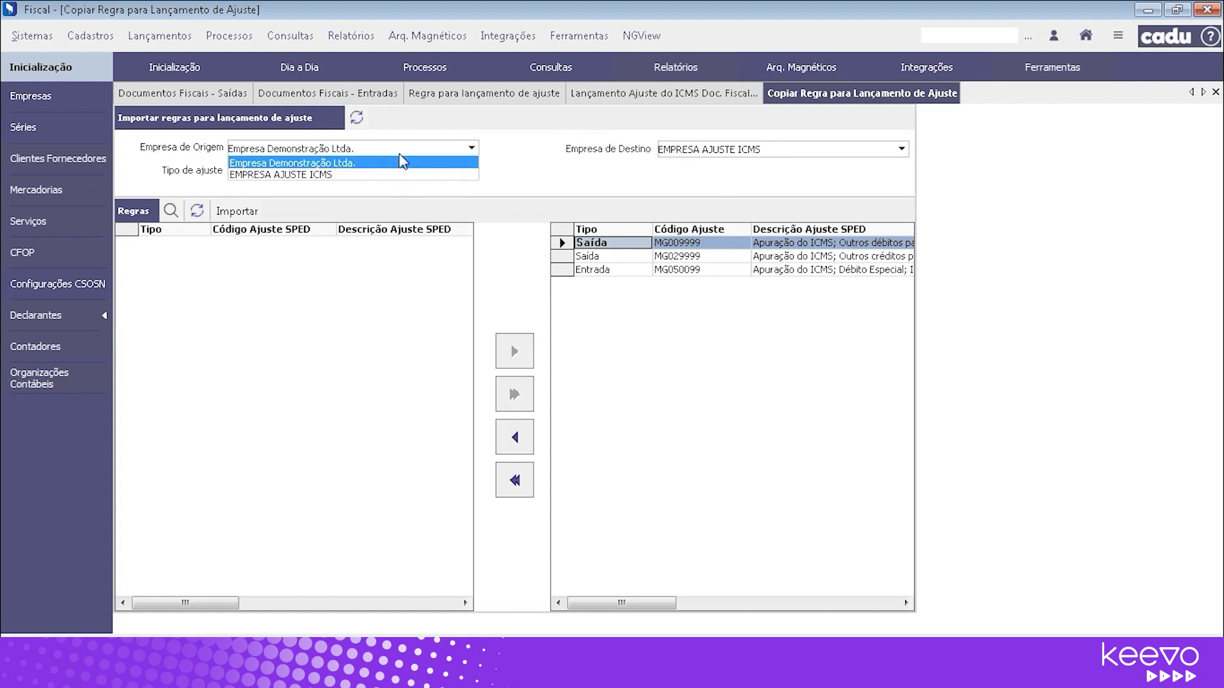
pyautogui.click(401, 162)
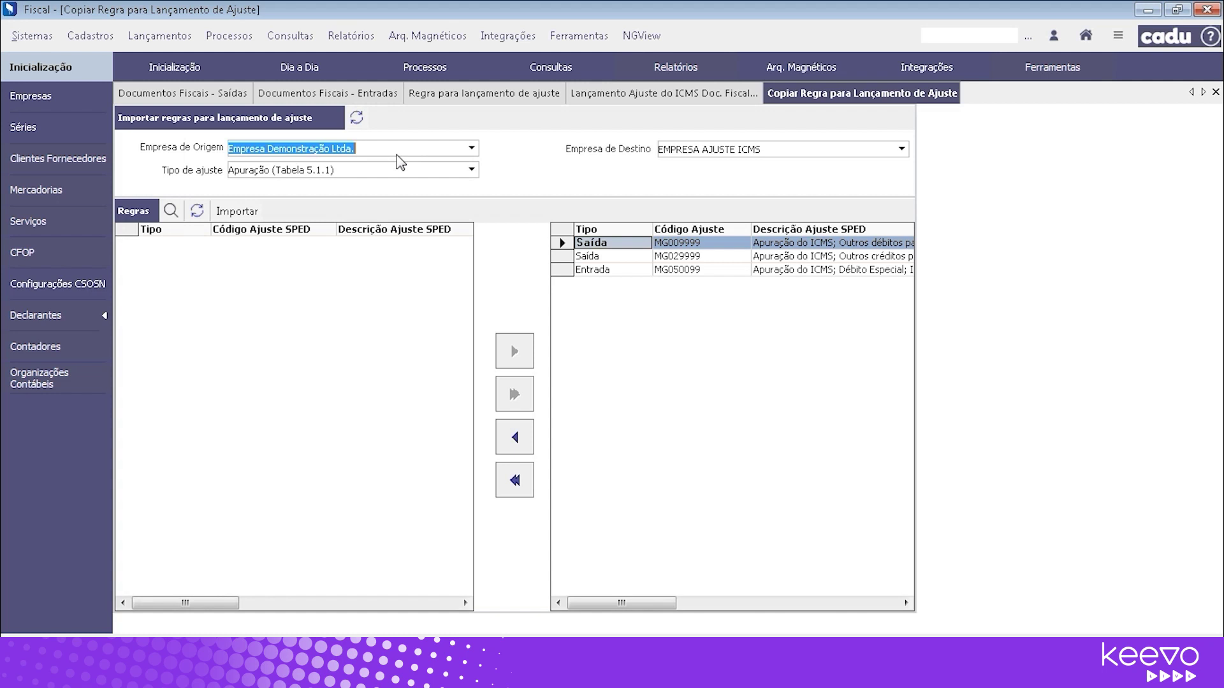
pyautogui.click(472, 169)
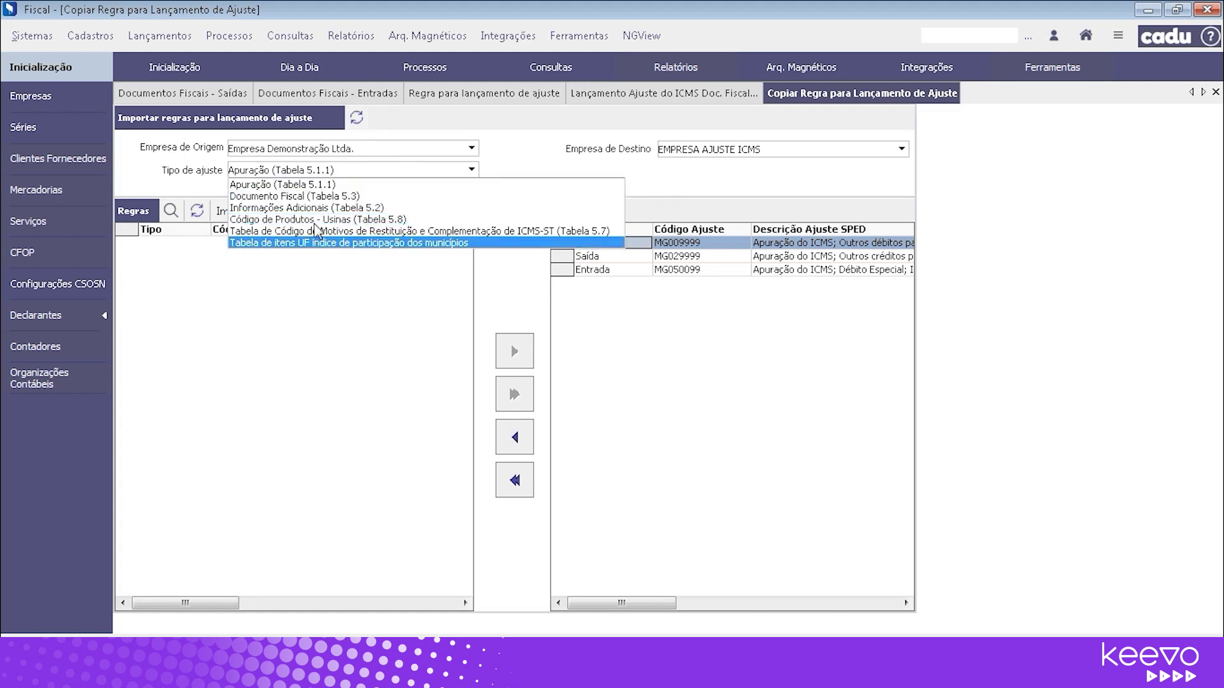
pyautogui.click(288, 188)
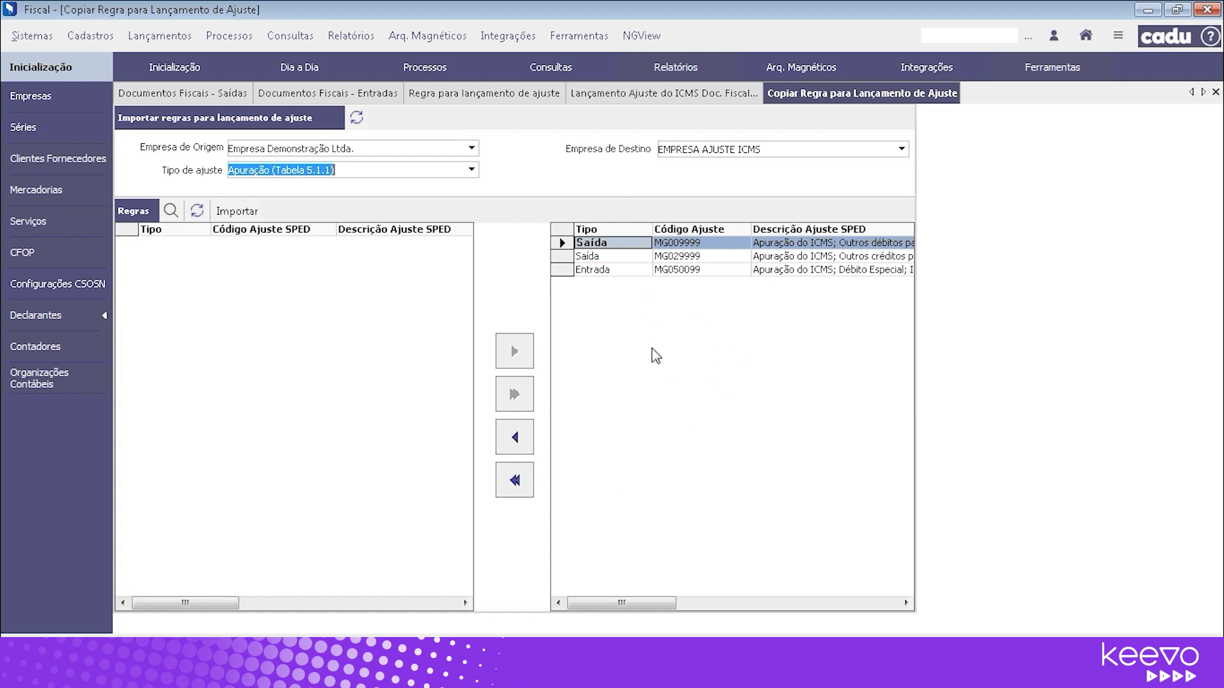
# Step: Return to the adjustment rules, try Base de cálculo do ICMS 60 on the MG009999 rule and discard the change
pyautogui.click(462, 95)
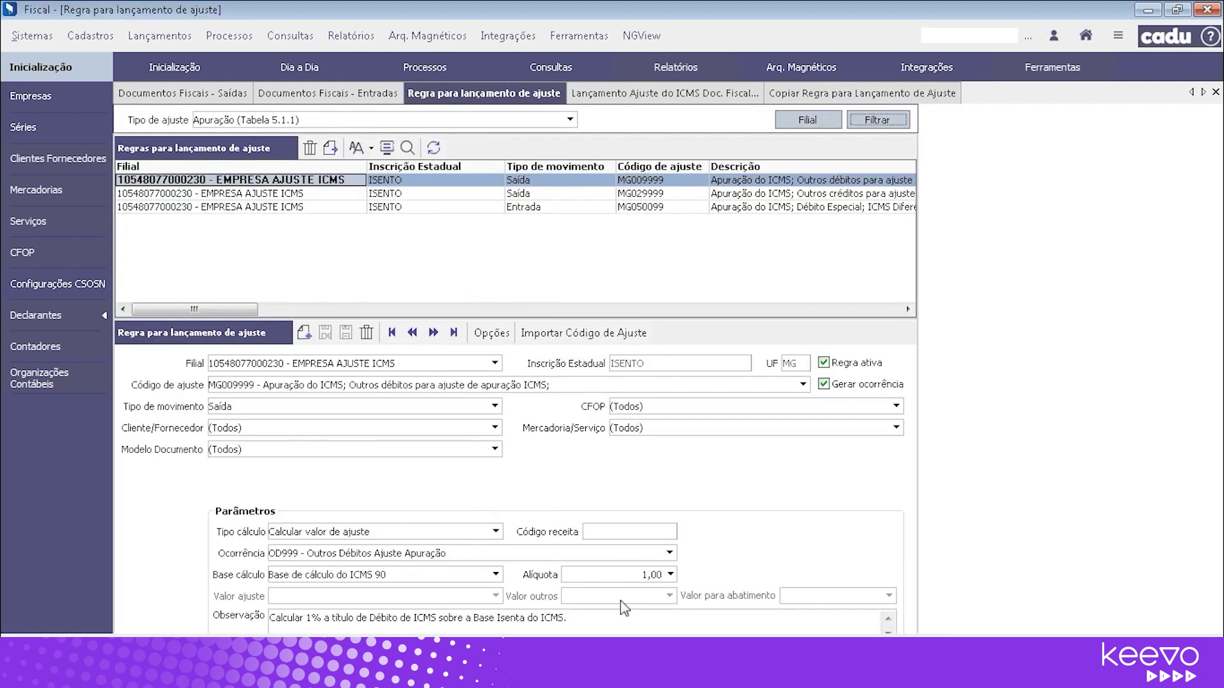
pyautogui.click(449, 577)
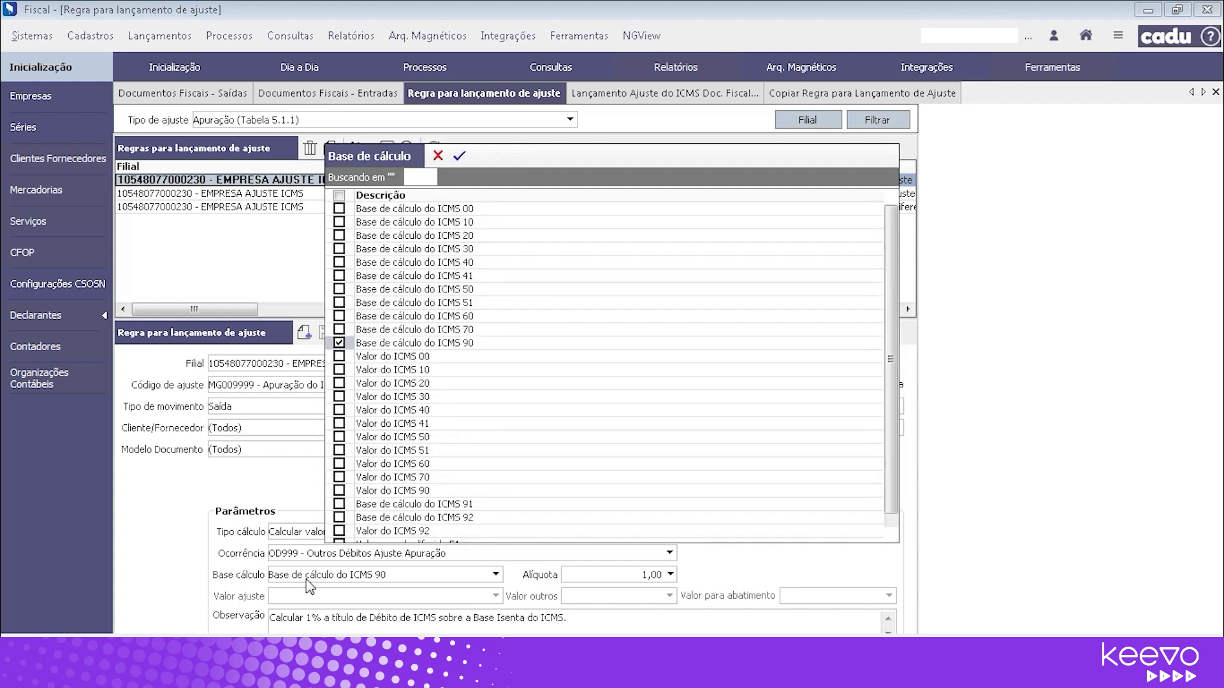
pyautogui.click(339, 315)
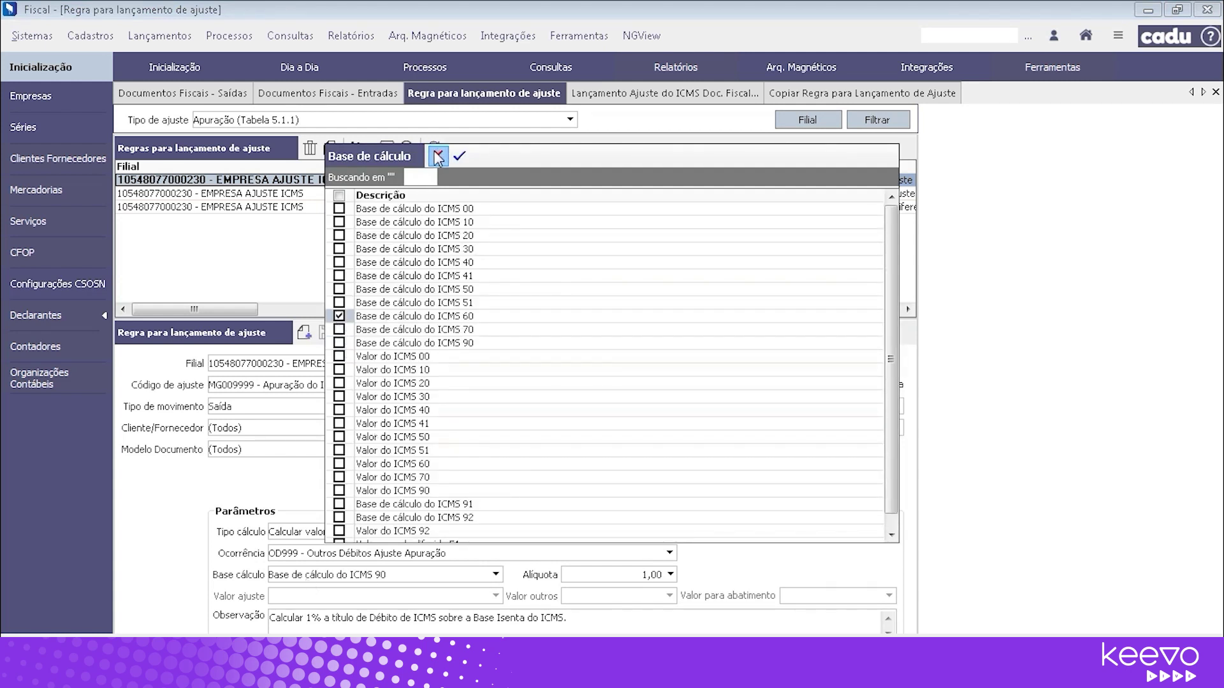
pyautogui.click(458, 155)
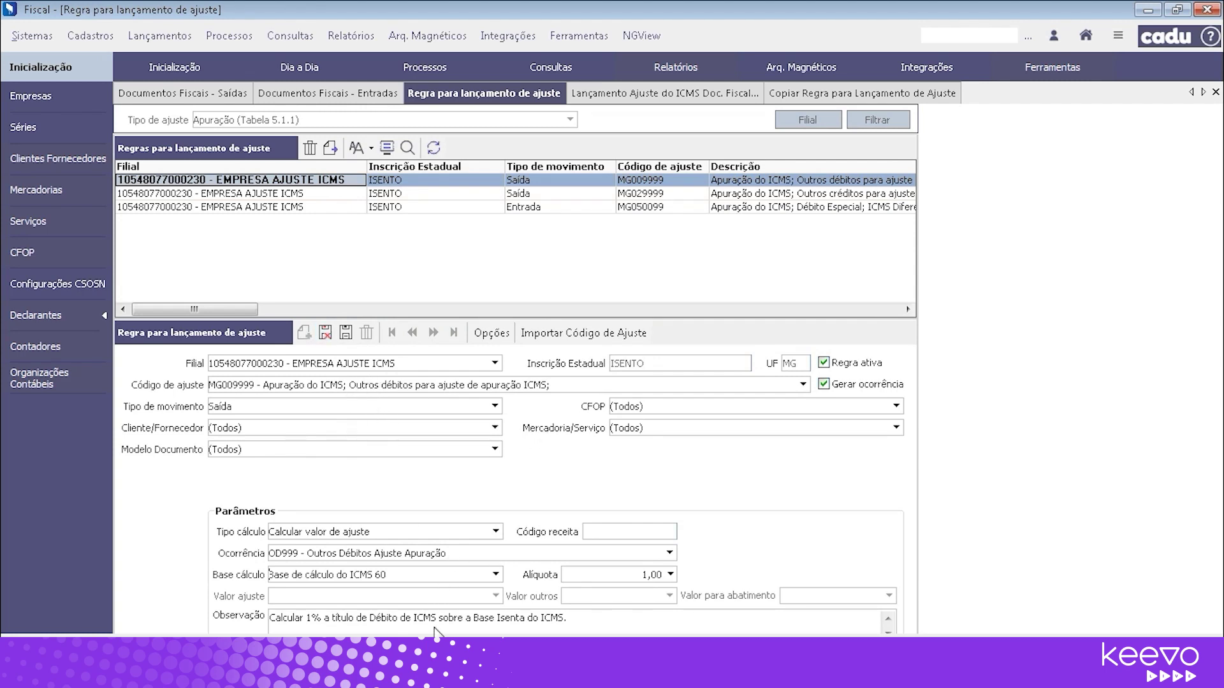
pyautogui.click(324, 342)
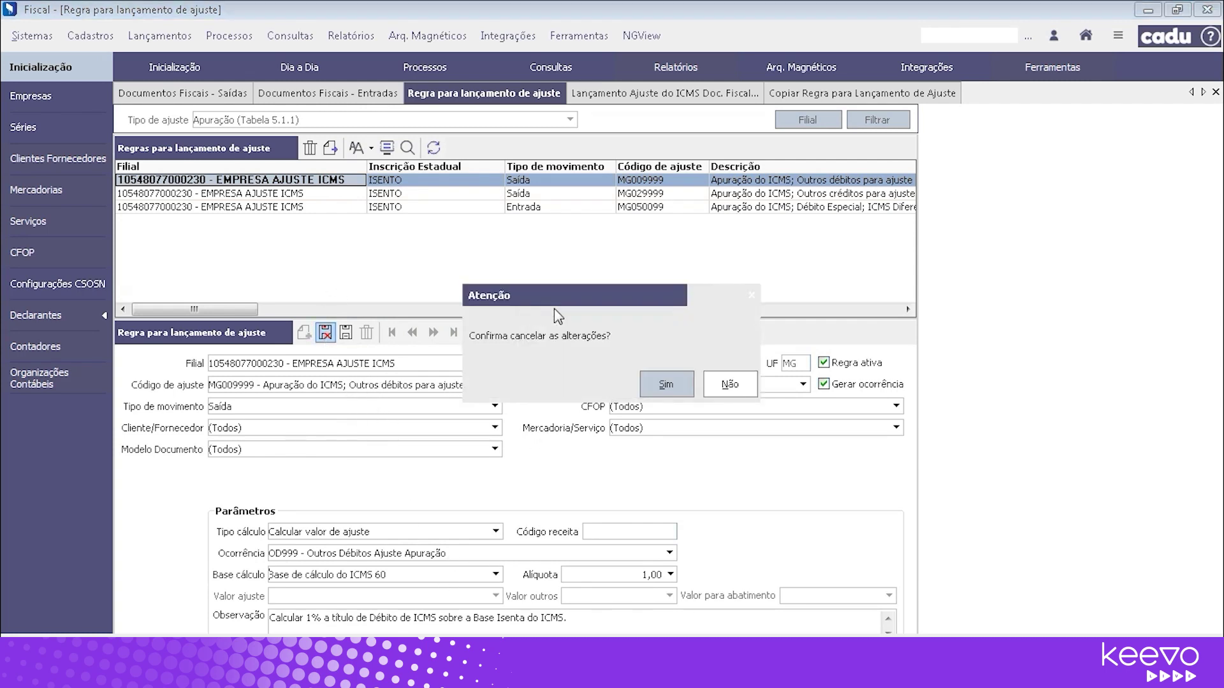
pyautogui.click(666, 387)
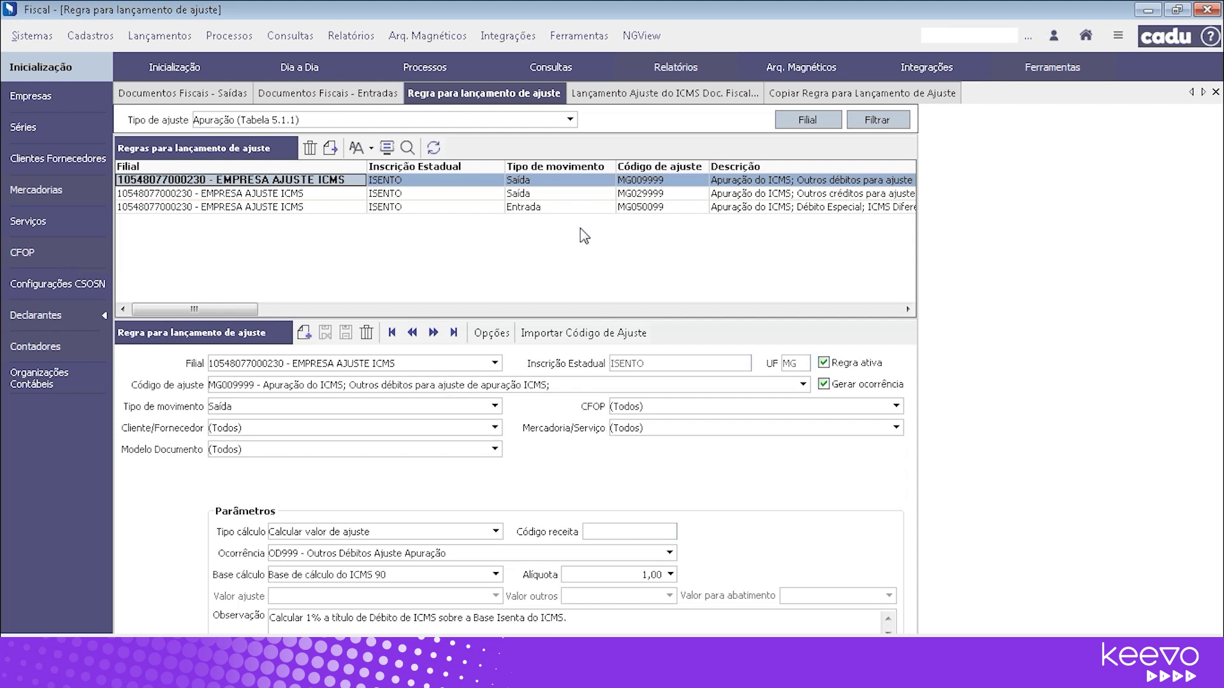
# Step: Open the SPED Fiscal ICMS adjustment entries and select the adjustment type Apuração (Tabela 5.1.1)
pyautogui.click(168, 40)
pyautogui.moveTo(331, 294)
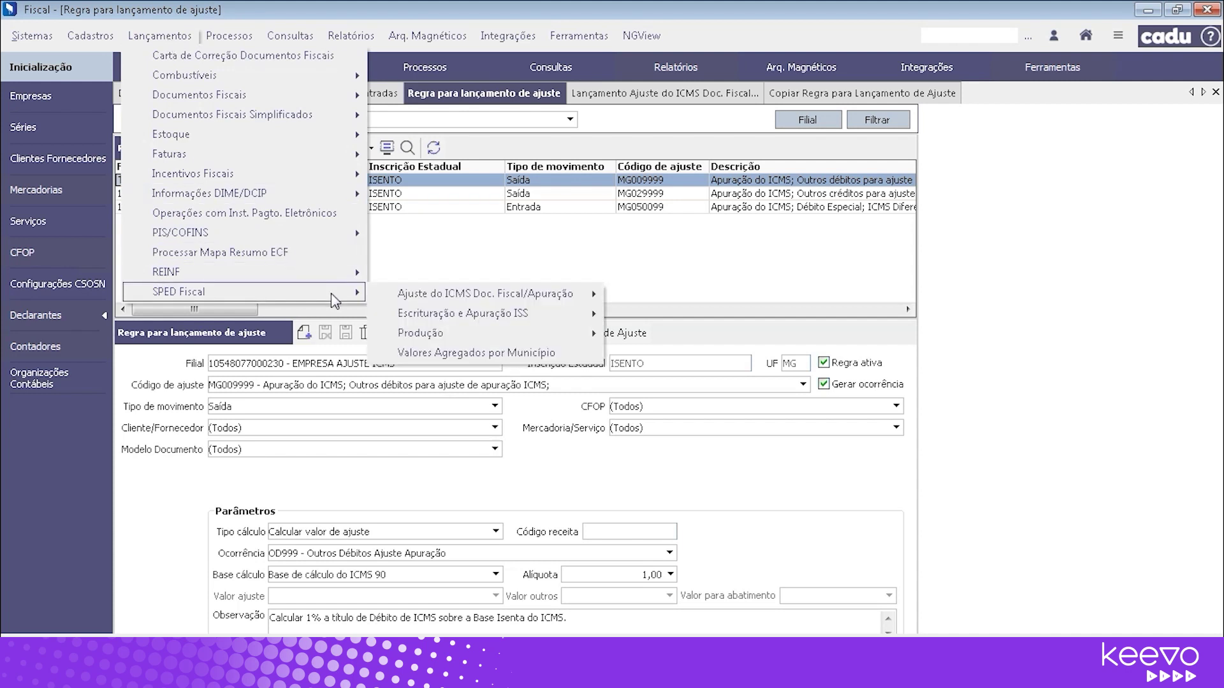
pyautogui.moveTo(560, 301)
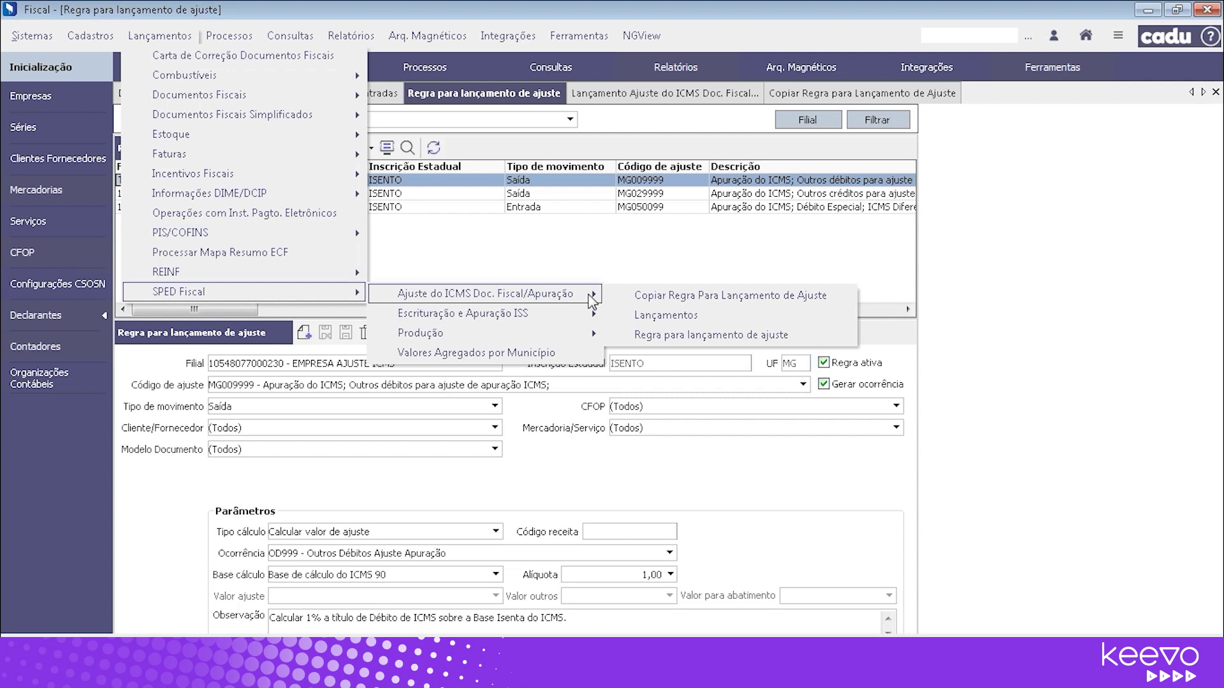
pyautogui.click(659, 324)
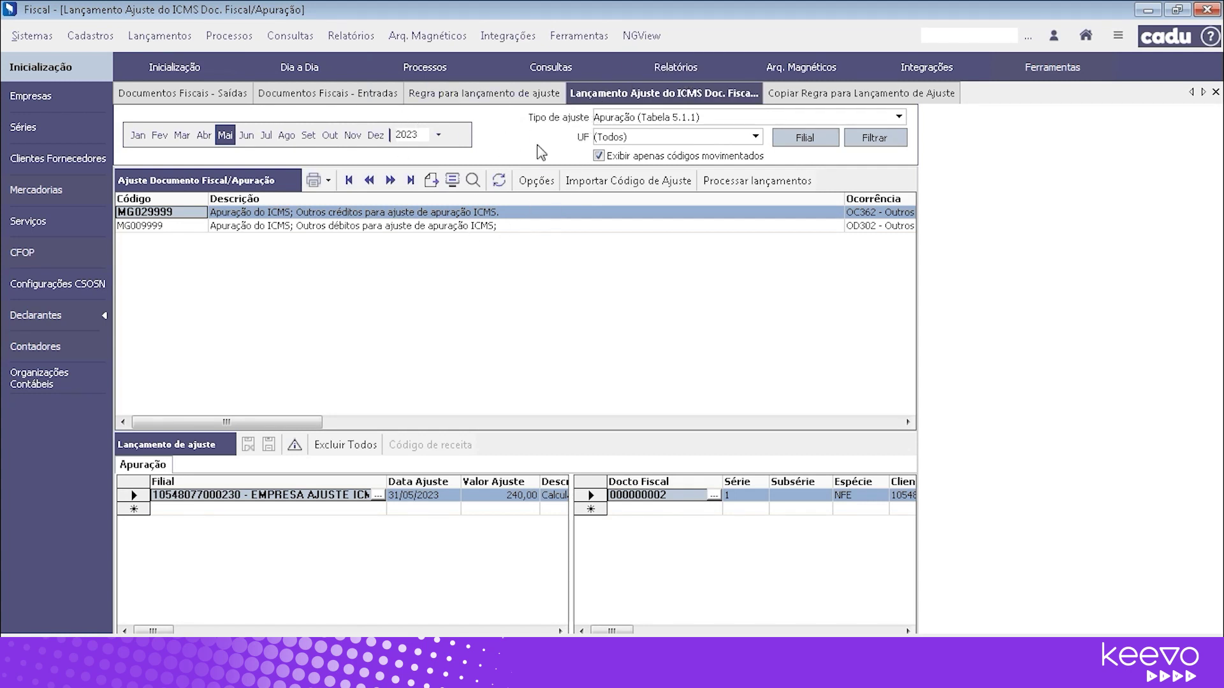
pyautogui.click(898, 117)
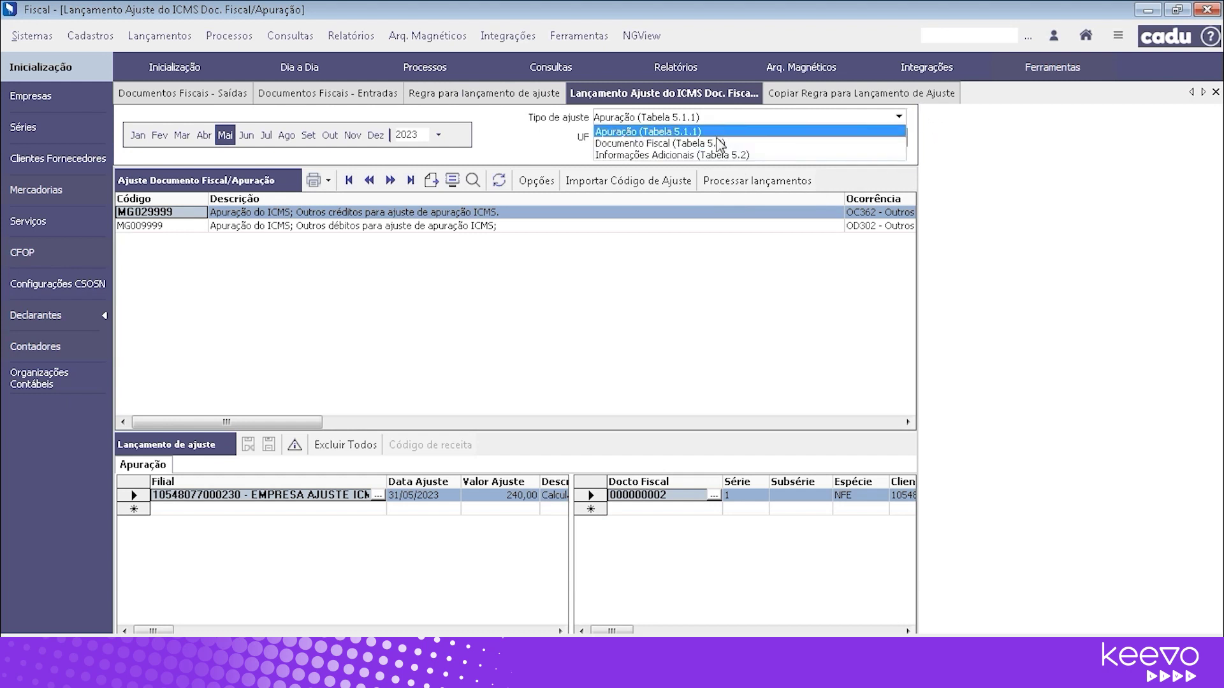
pyautogui.click(689, 132)
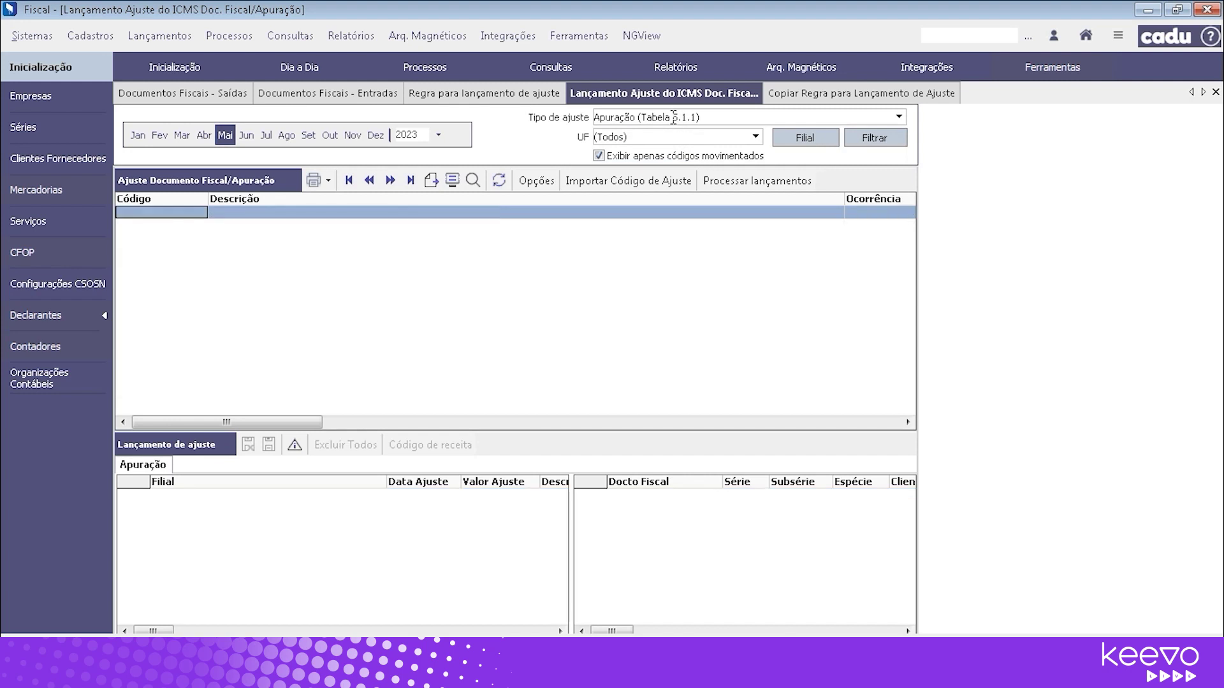
# Step: Keep all states in the UF filter and list every adjustment code, not only those with movement
pyautogui.click(755, 137)
pyautogui.scroll(-2, 475, 306)
pyautogui.scroll(2, 475, 358)
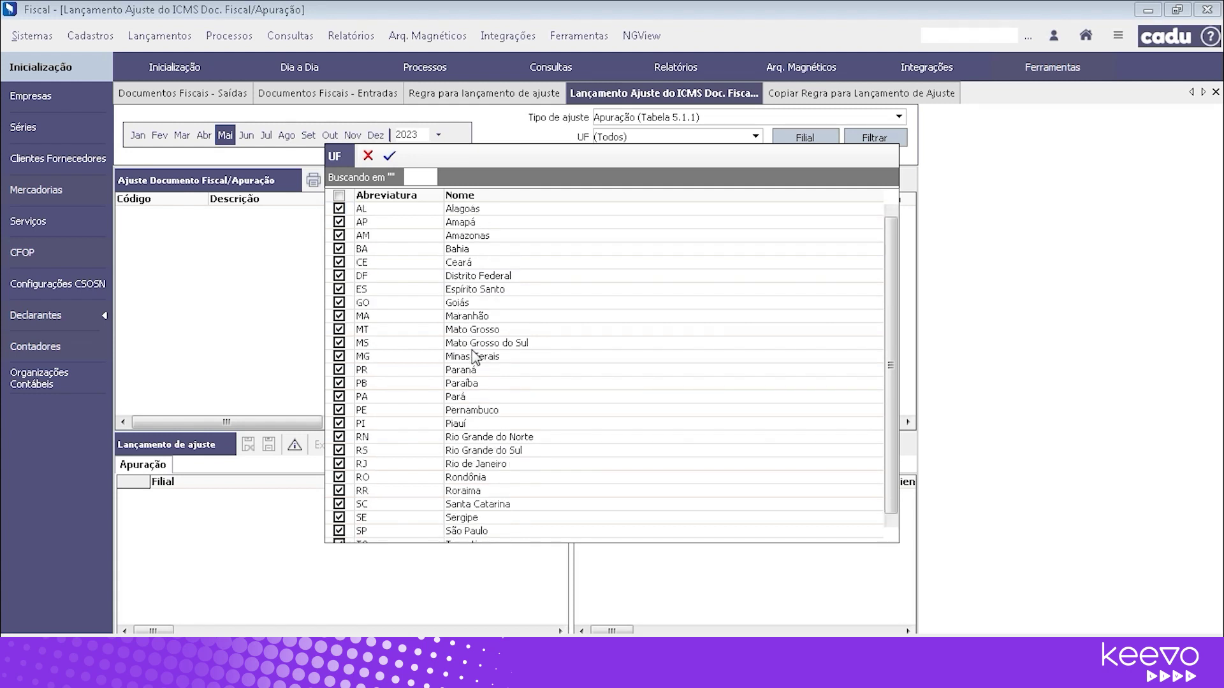
pyautogui.click(390, 157)
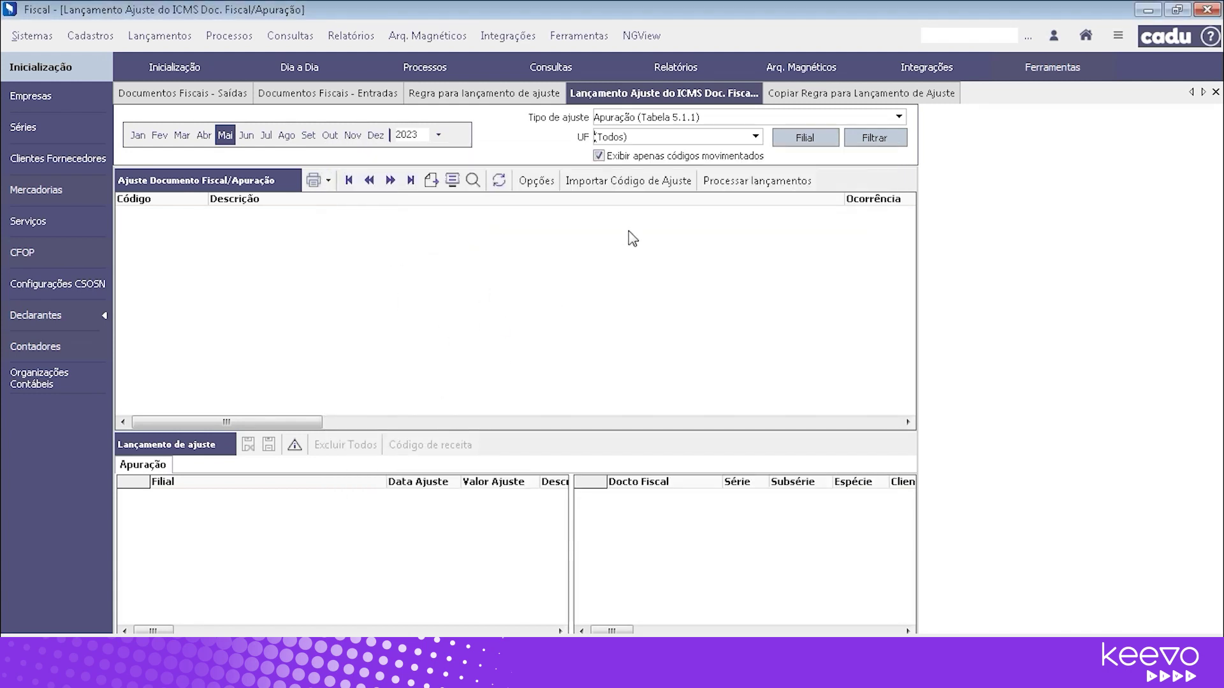
pyautogui.click(599, 157)
pyautogui.click(892, 139)
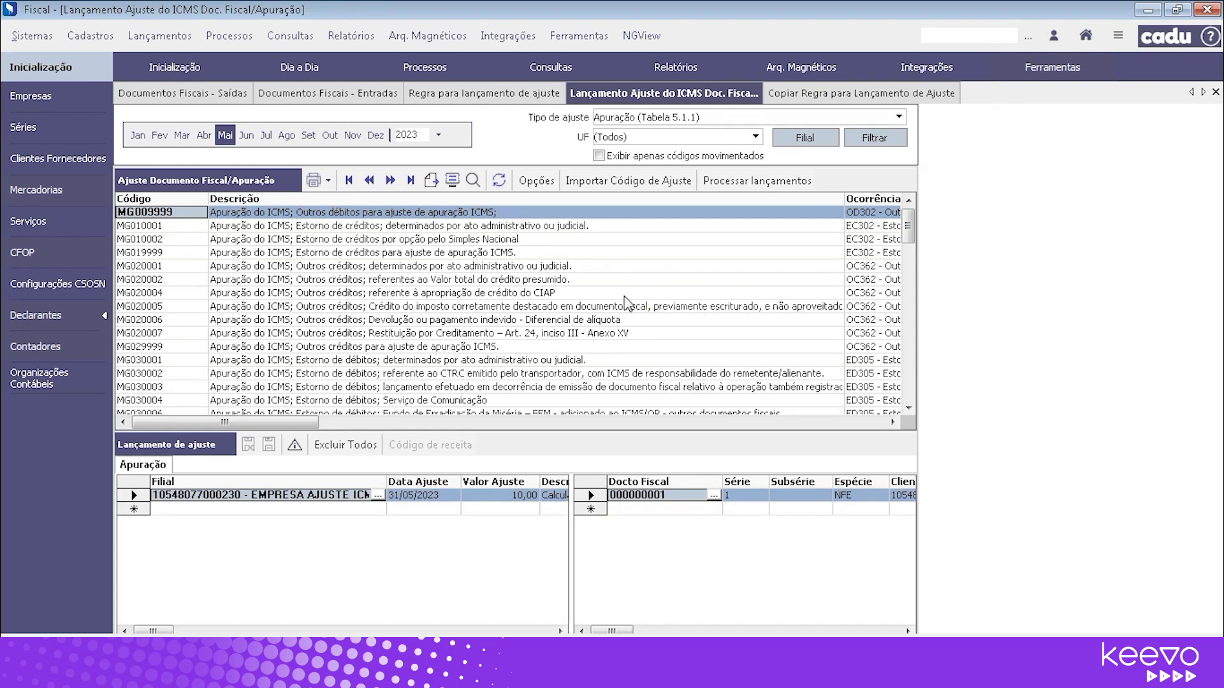
# Step: Browse the listed Tabela 5.1.1 adjustment codes and their descriptions down to MG030003
pyautogui.press('Down')
pyautogui.press('Down')
pyautogui.press('Down')
pyautogui.press('Down')
pyautogui.press('Down')
pyautogui.press('Down')
pyautogui.press('Down')
pyautogui.press('Down')
pyautogui.press('Down')
pyautogui.press('Down')
pyautogui.press('Down')
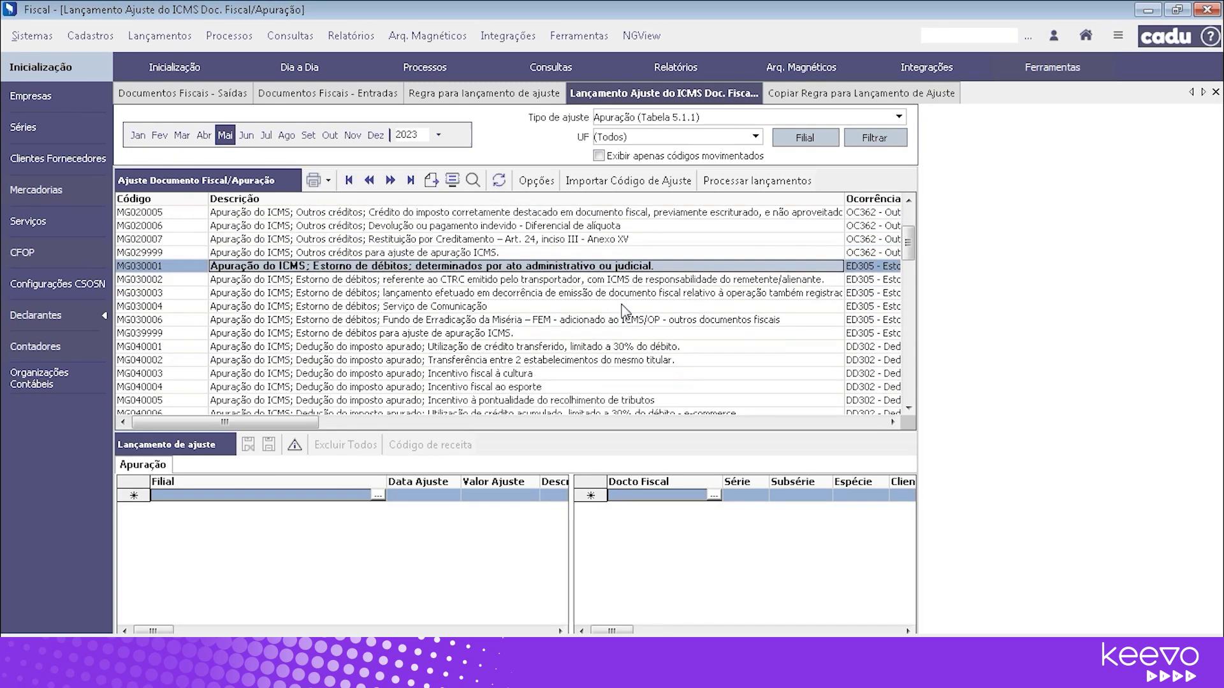
pyautogui.press('Down')
pyautogui.press('Down')
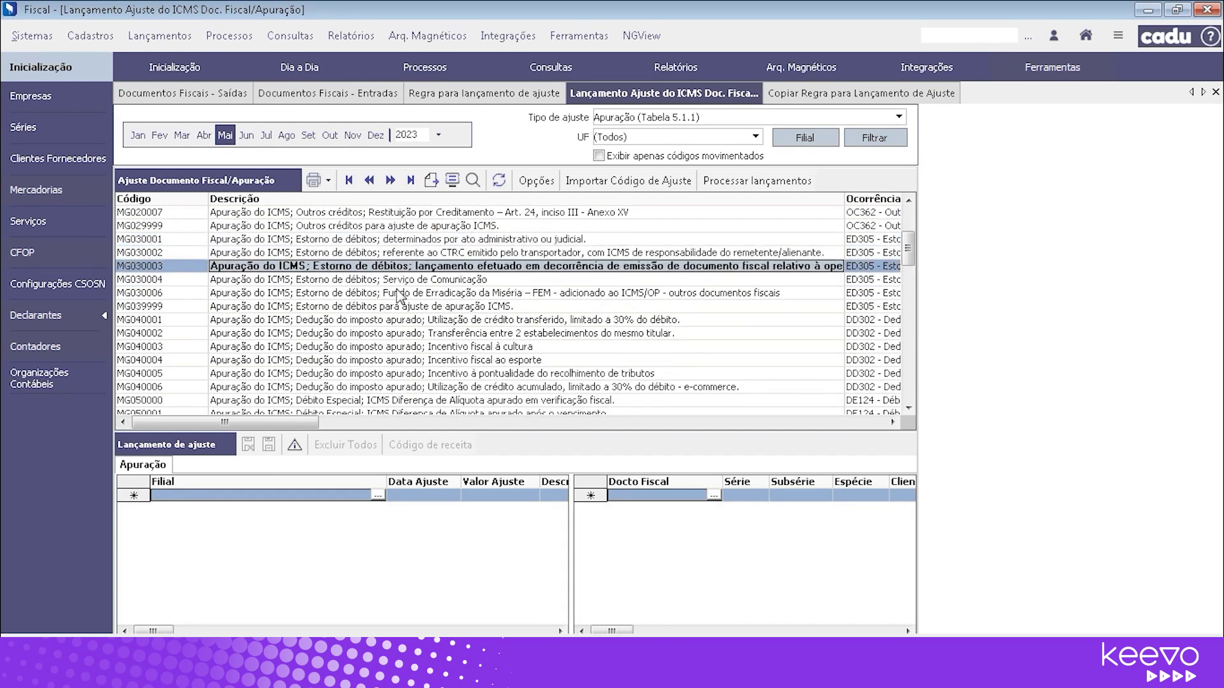
# Step: Look through the ICMS Apuração adjustment codes and their descriptions, from MG030003 down to MG050000
pyautogui.press('Down')
pyautogui.press('Down')
pyautogui.click(398, 321)
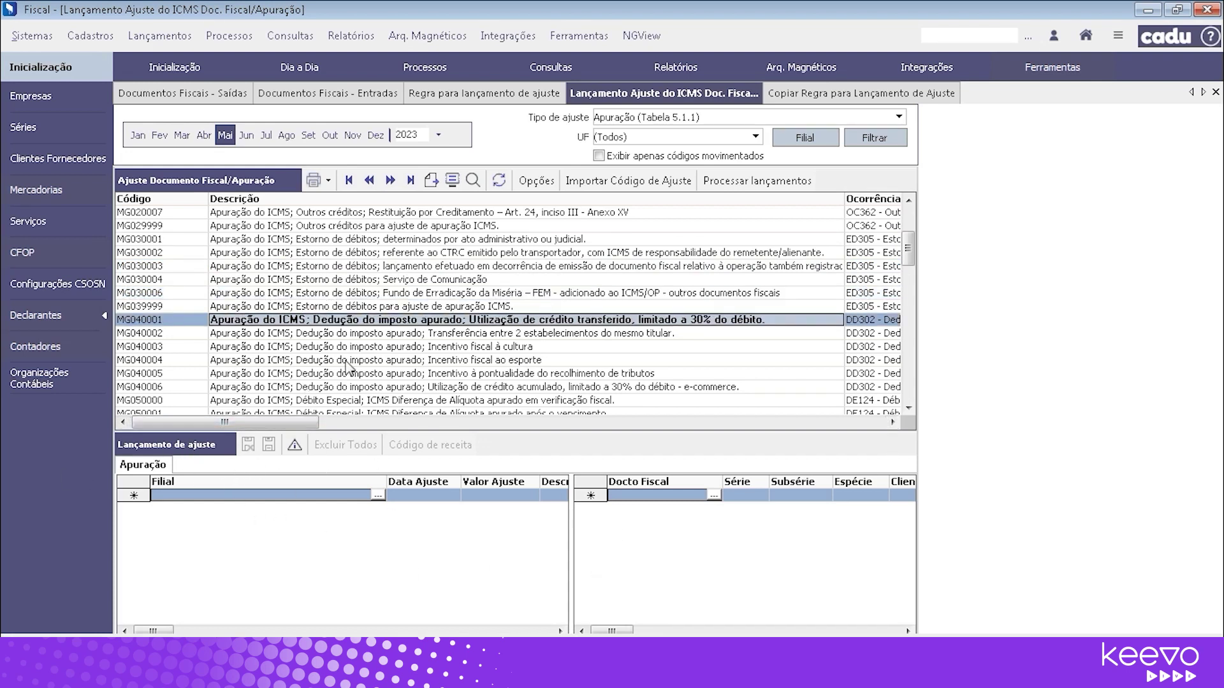
pyautogui.click(418, 345)
pyautogui.scroll(-3, 420, 346)
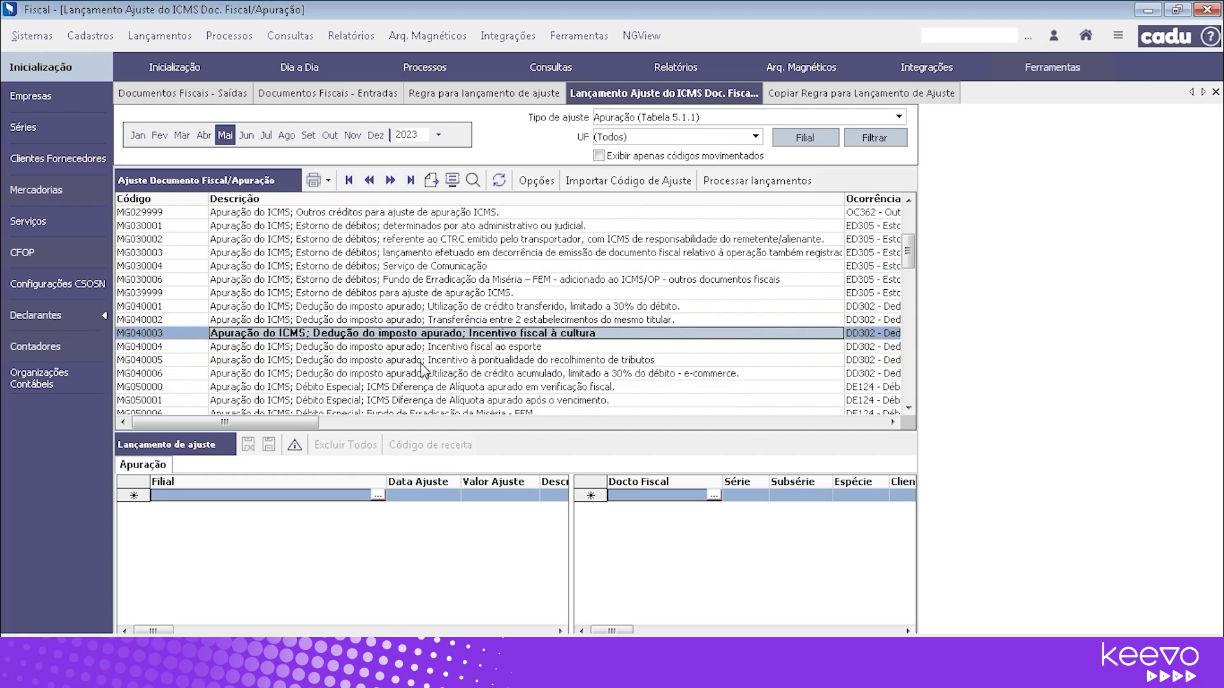
pyautogui.click(422, 347)
pyautogui.scroll(-3, 424, 349)
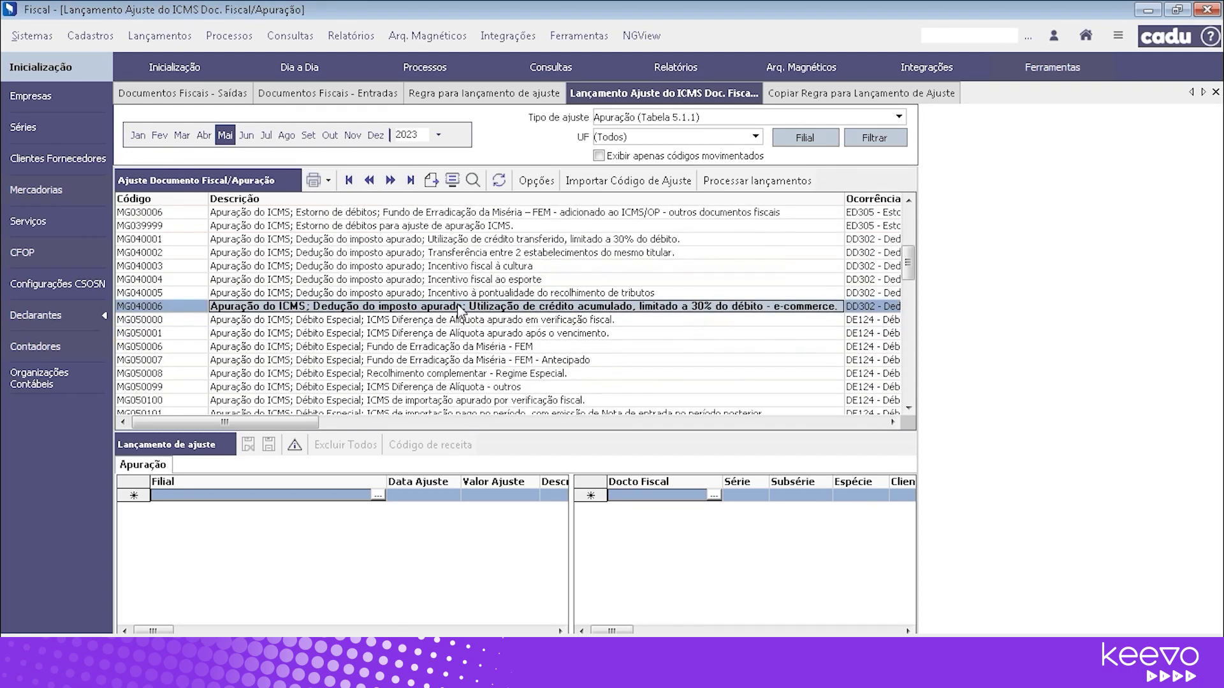
pyautogui.click(460, 322)
pyautogui.scroll(-4, 460, 327)
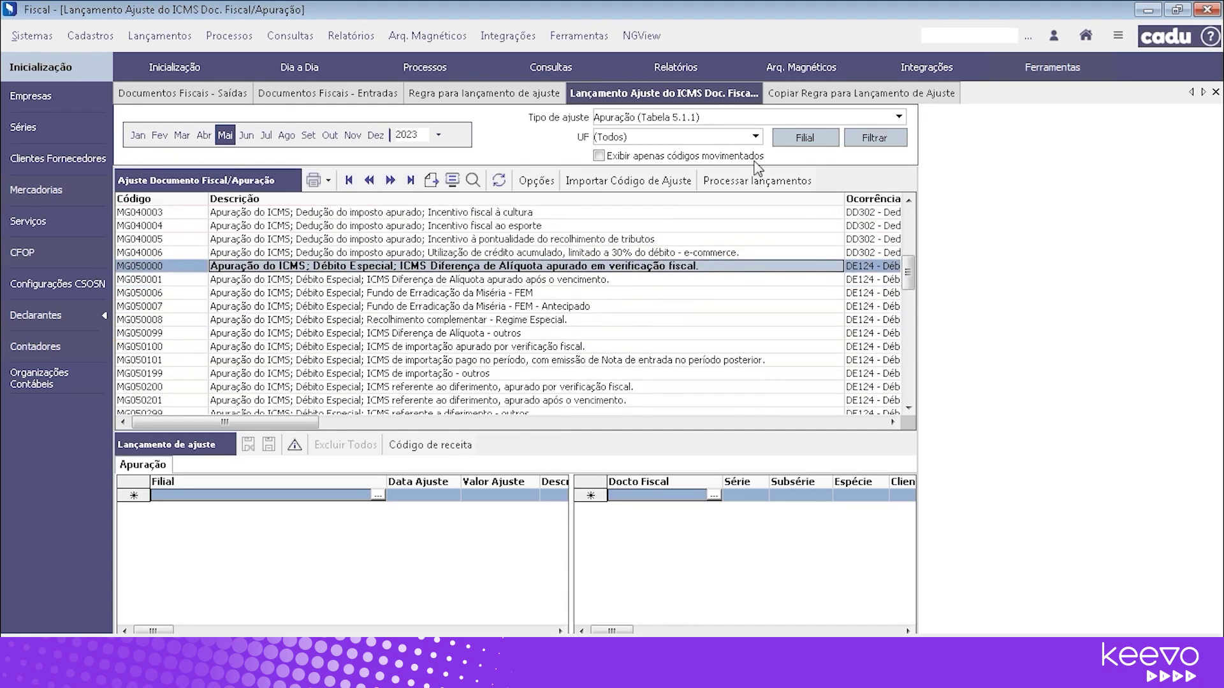
# Step: Restrict the adjustment list to codes with movement (Exibir apenas códigos movimentados)
pyautogui.click(599, 156)
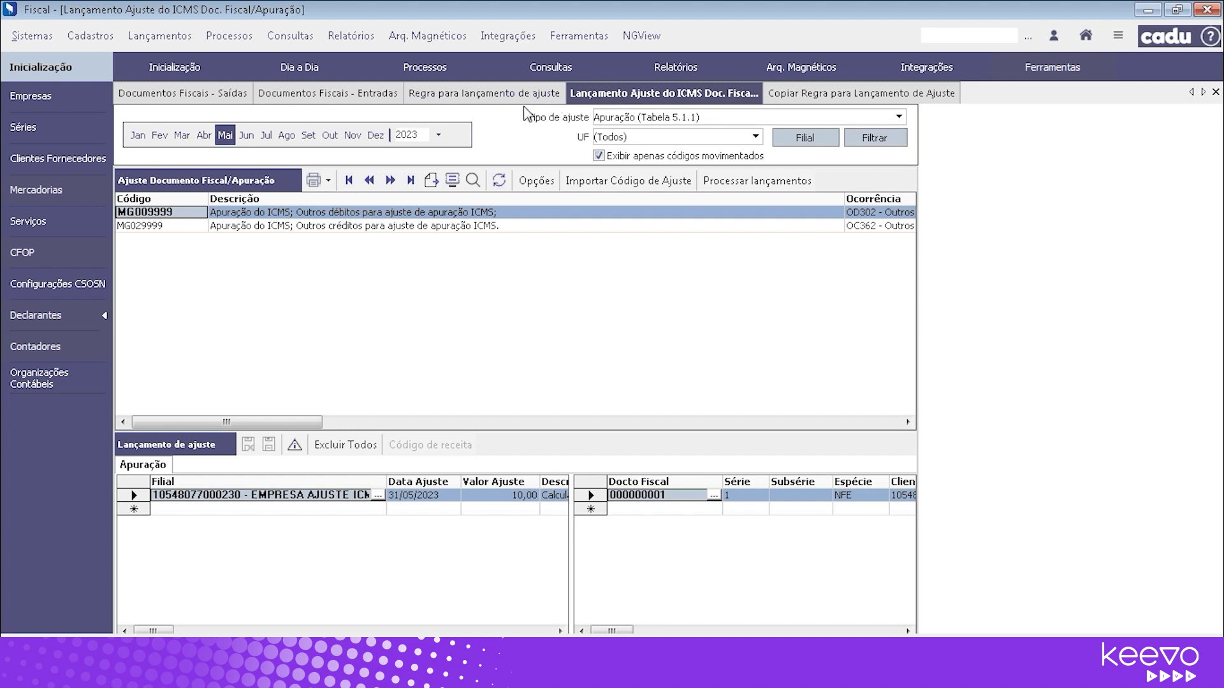
# Step: Open the adjustment code import window, view the available adjustment types, and close it without importing
pyautogui.click(605, 185)
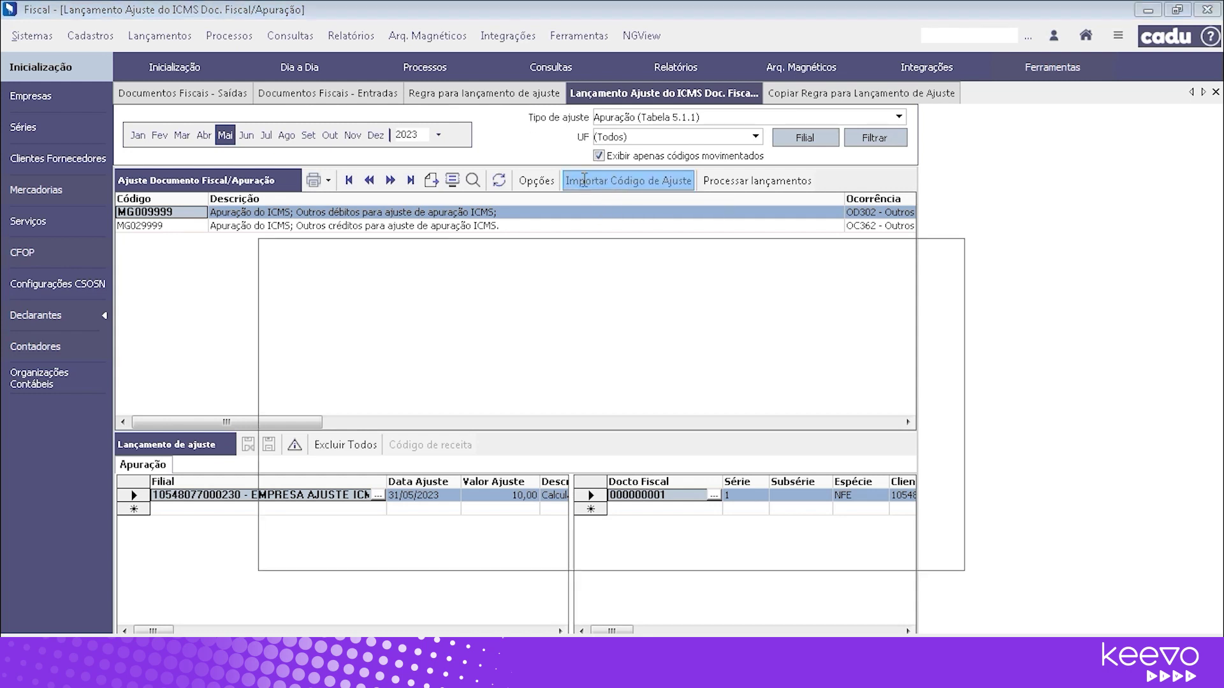
pyautogui.click(727, 173)
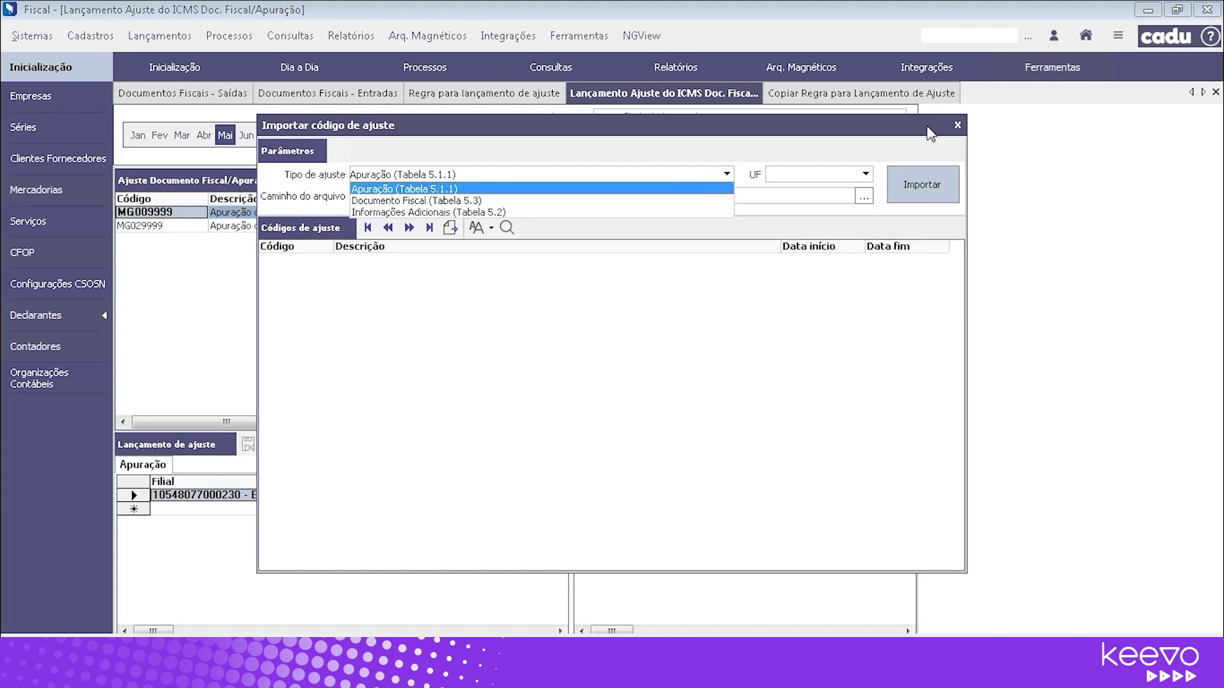
pyautogui.click(959, 126)
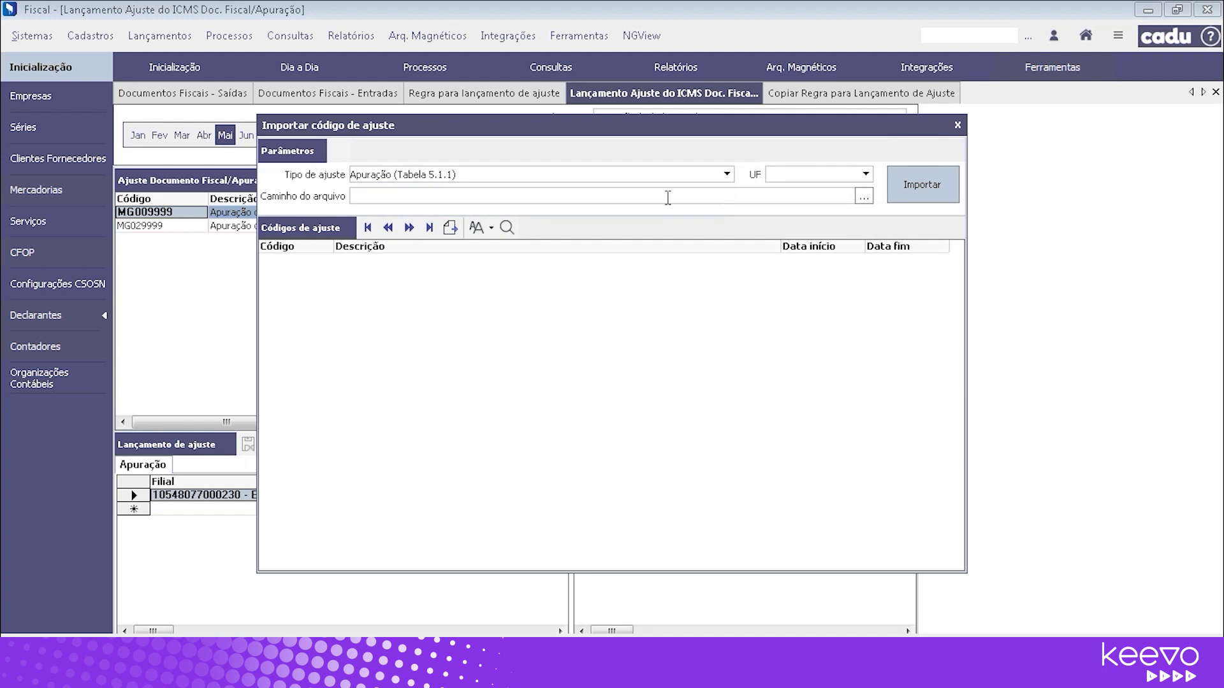
pyautogui.click(958, 126)
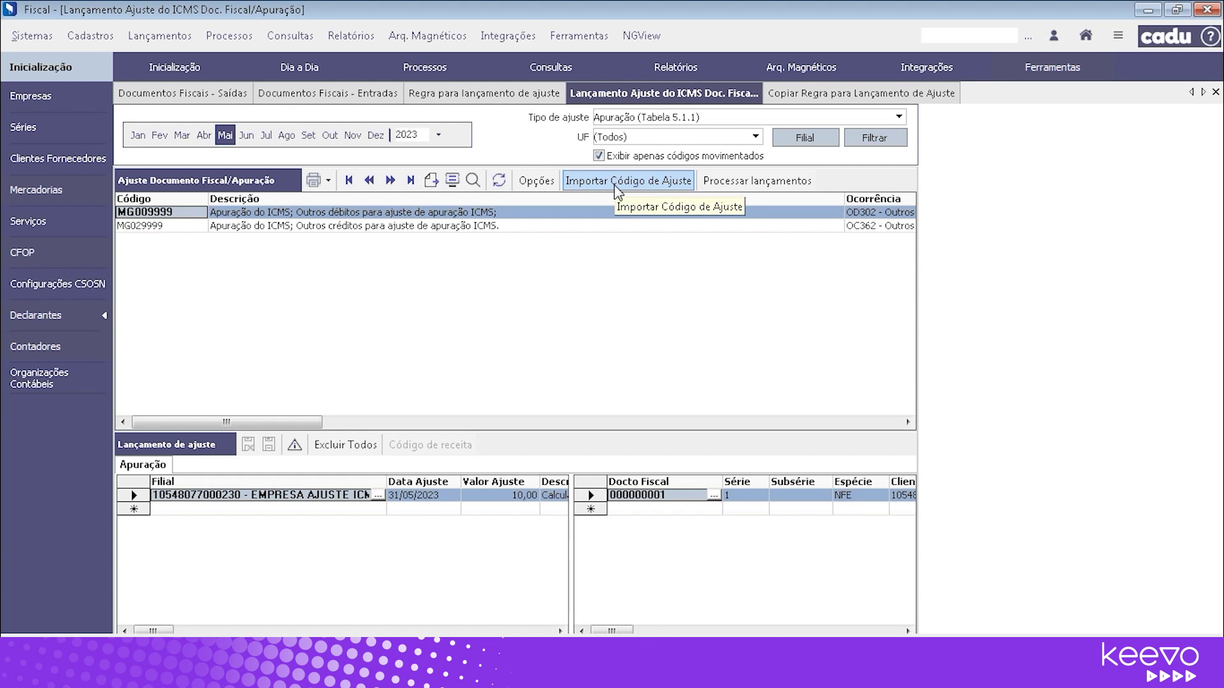
# Step: Enable considering entries from a start date, set it to 10/05/2023, and apply the option
pyautogui.click(536, 182)
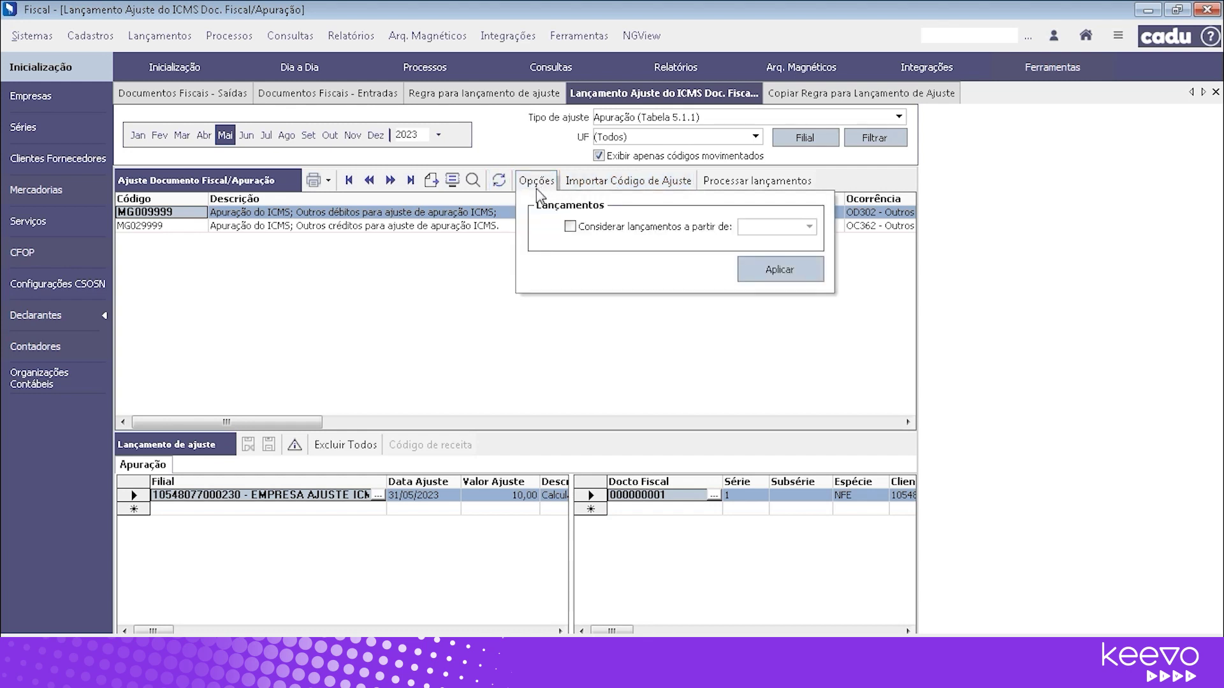
pyautogui.click(570, 226)
pyautogui.click(792, 228)
pyautogui.write('10/05/2023')
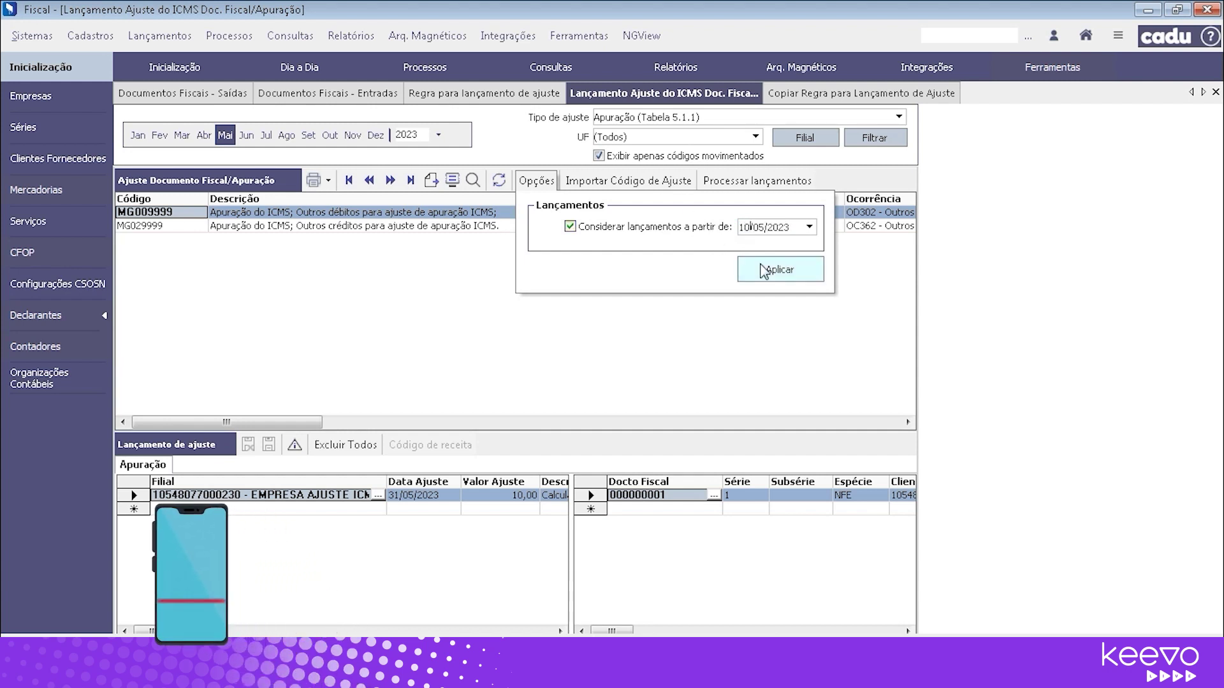
pyautogui.click(783, 268)
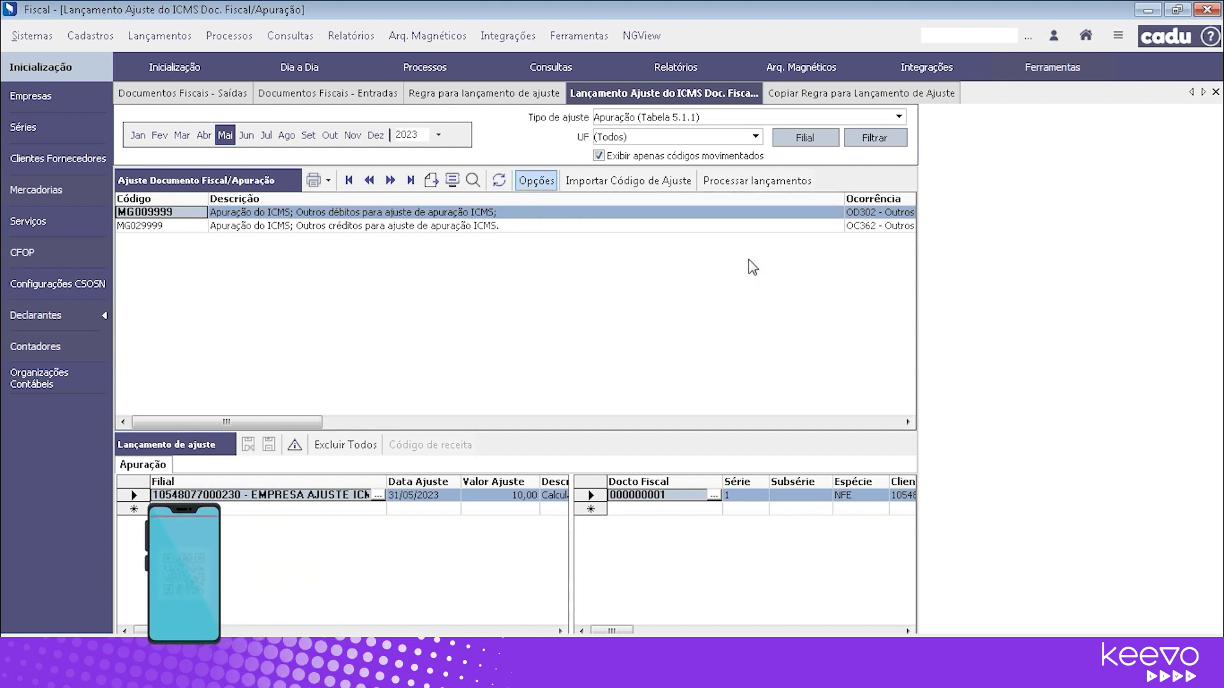
# Step: Disable the start-date restriction on entries and apply the option
pyautogui.click(537, 183)
pyautogui.click(572, 228)
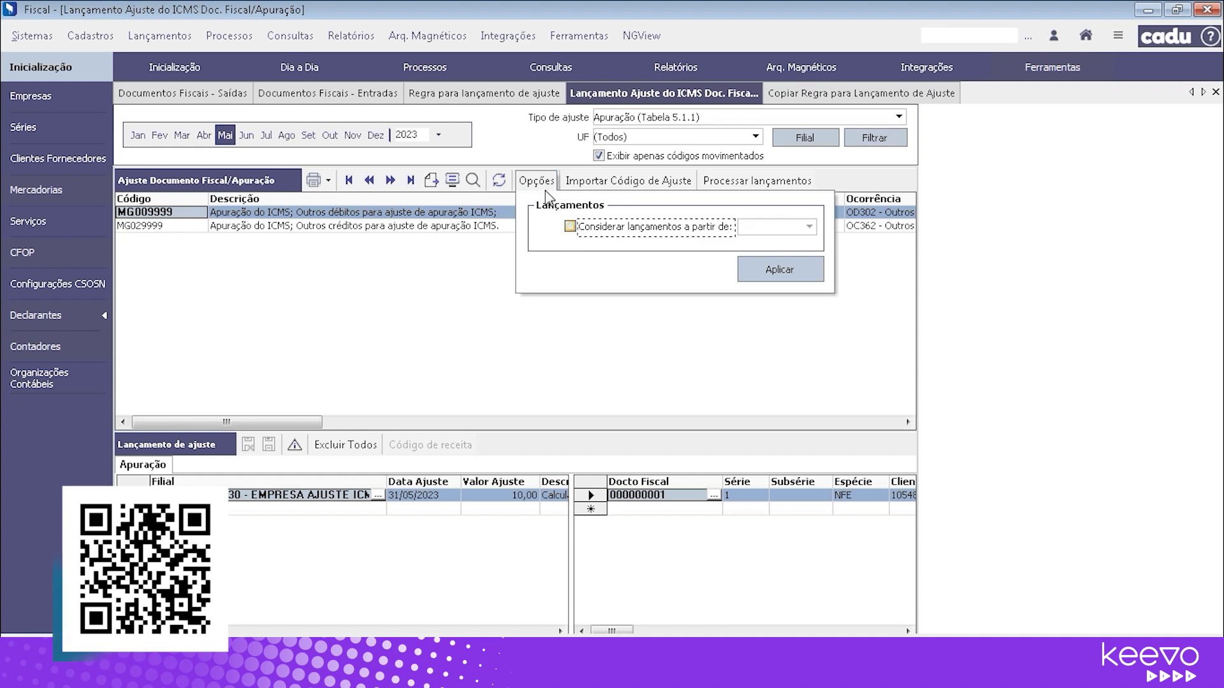
pyautogui.click(766, 268)
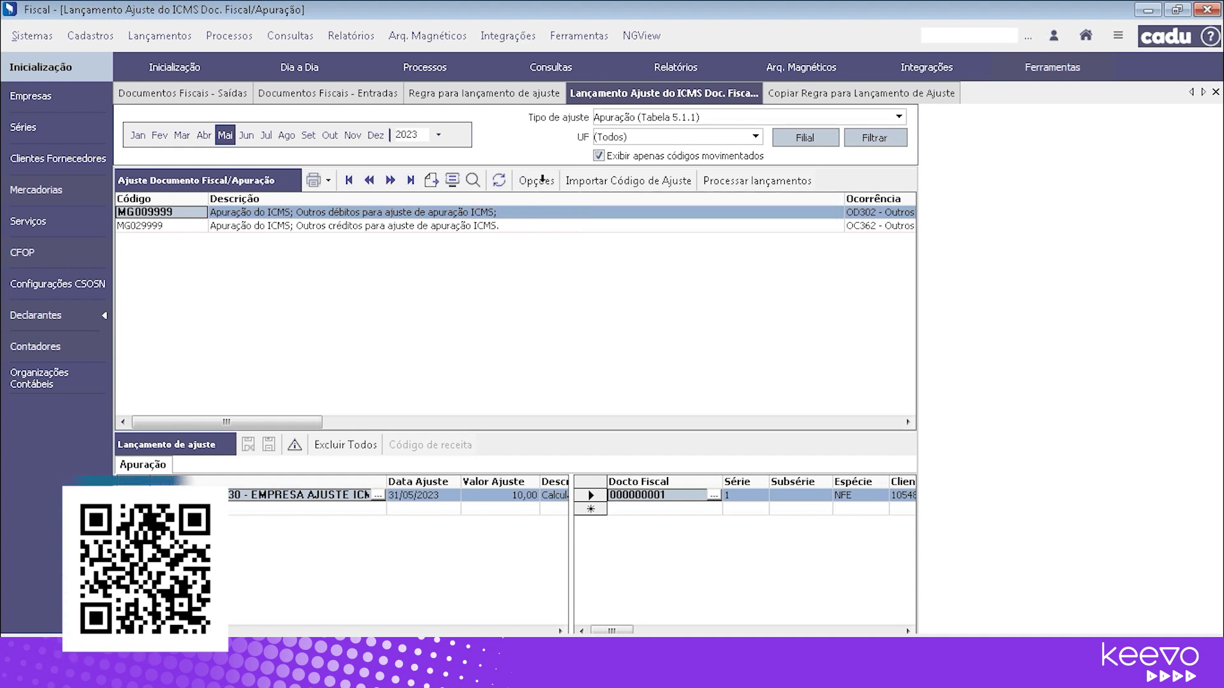
pyautogui.click(537, 181)
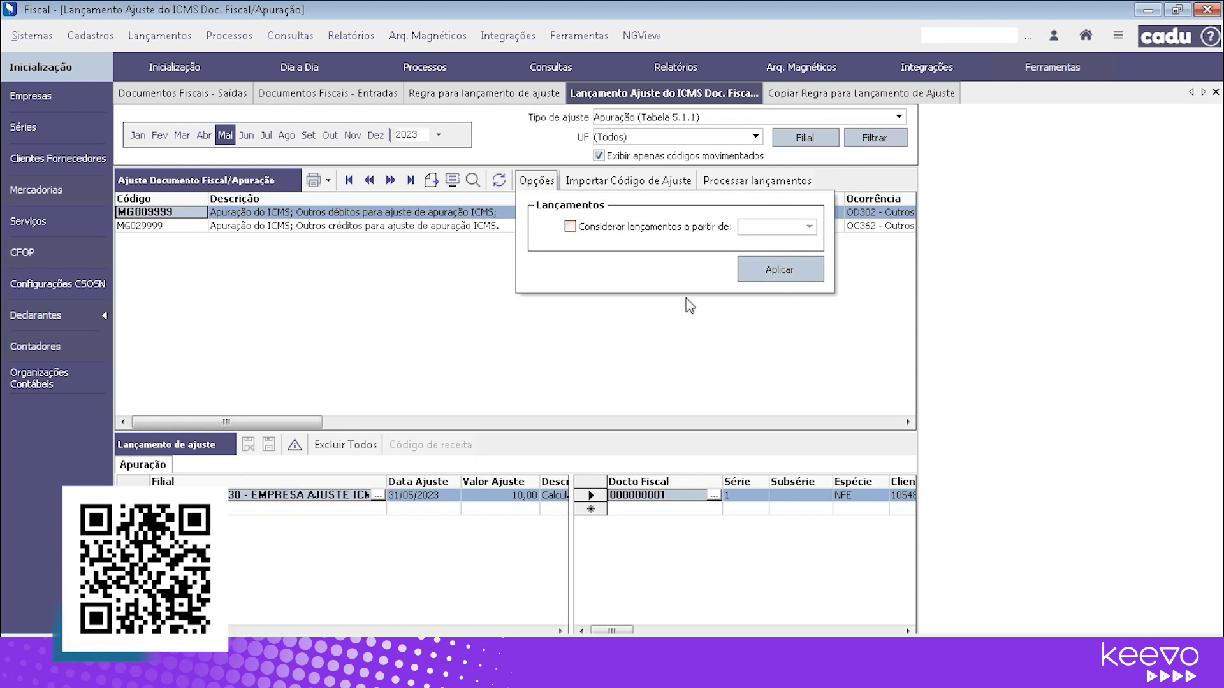
pyautogui.click(453, 304)
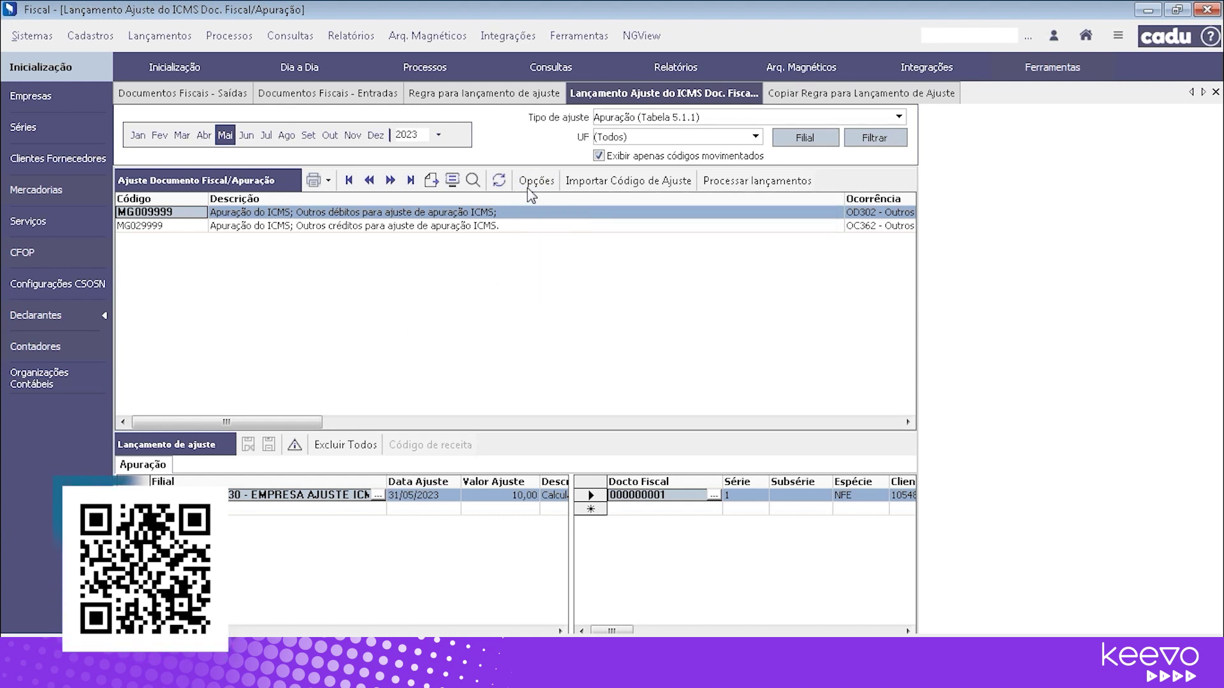
pyautogui.click(537, 181)
pyautogui.click(634, 104)
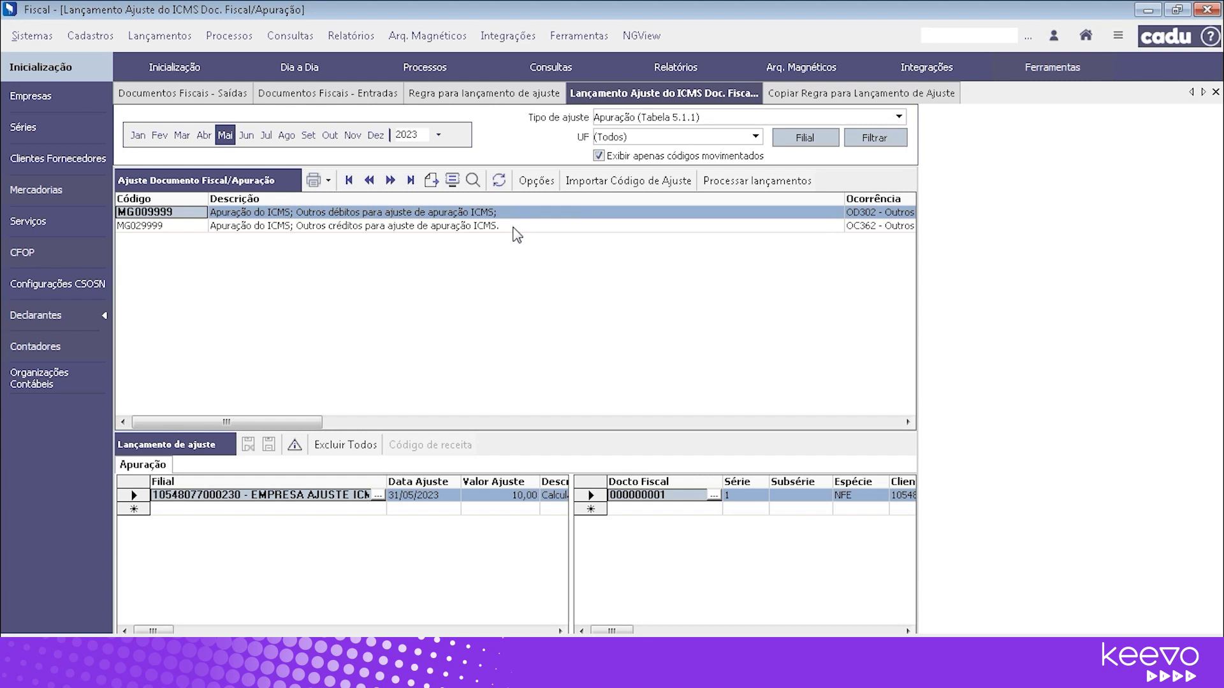
pyautogui.click(525, 181)
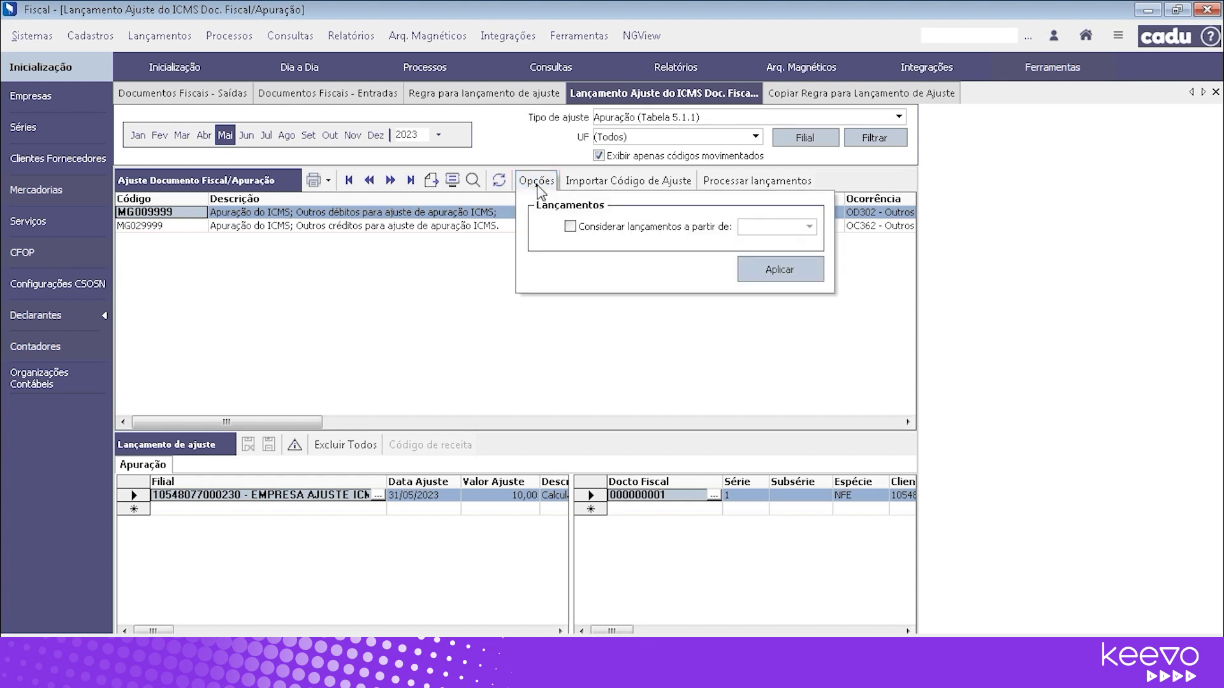
pyautogui.click(527, 182)
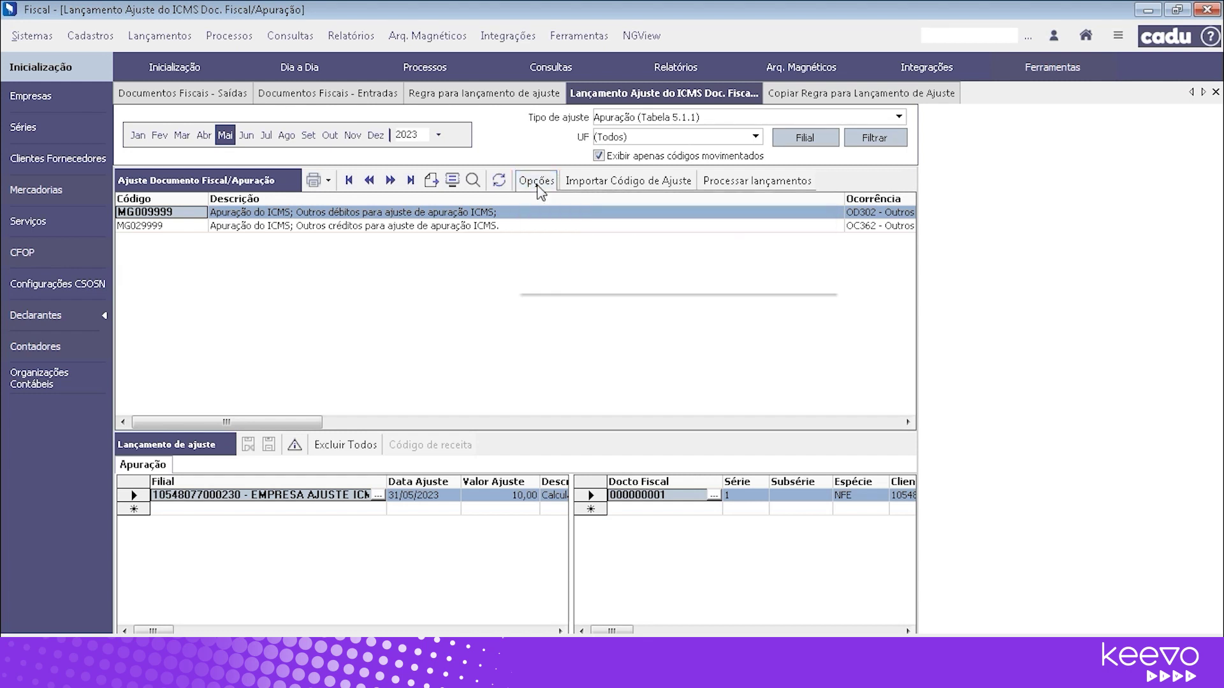
# Step: Filter the May 2023 adjustments by type Apuração (Tabela 5.1.1) for all states (UF Todos)
pyautogui.click(225, 137)
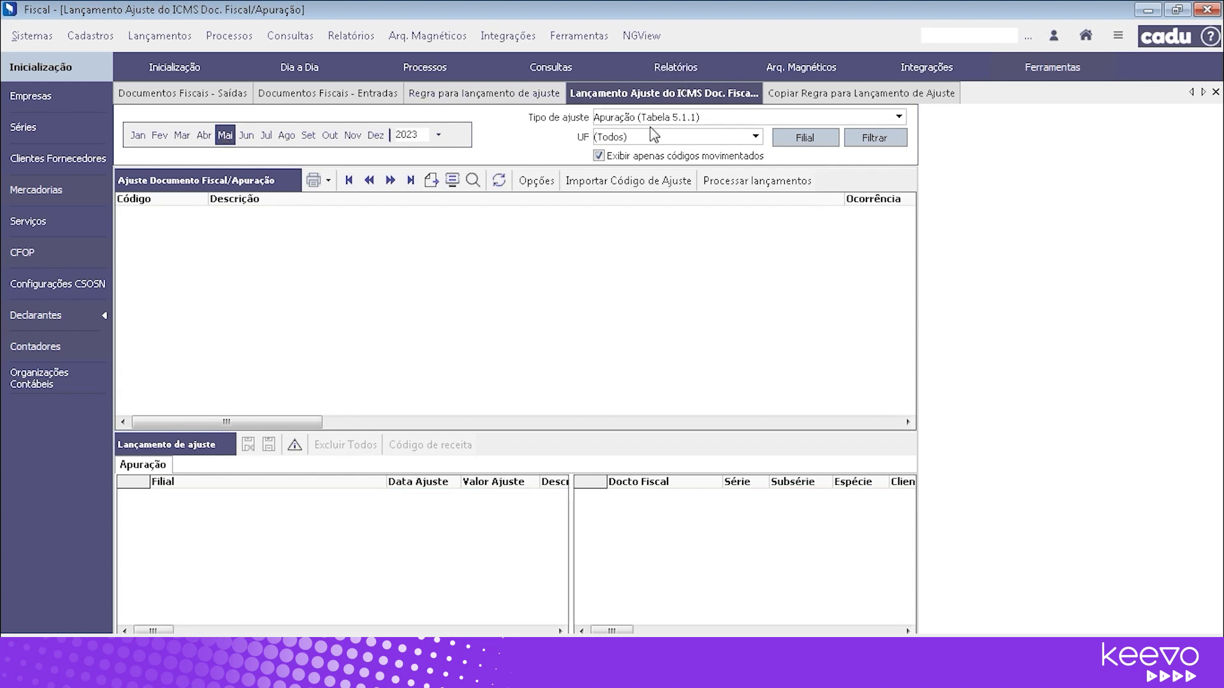
pyautogui.click(681, 121)
pyautogui.click(630, 139)
pyautogui.click(872, 144)
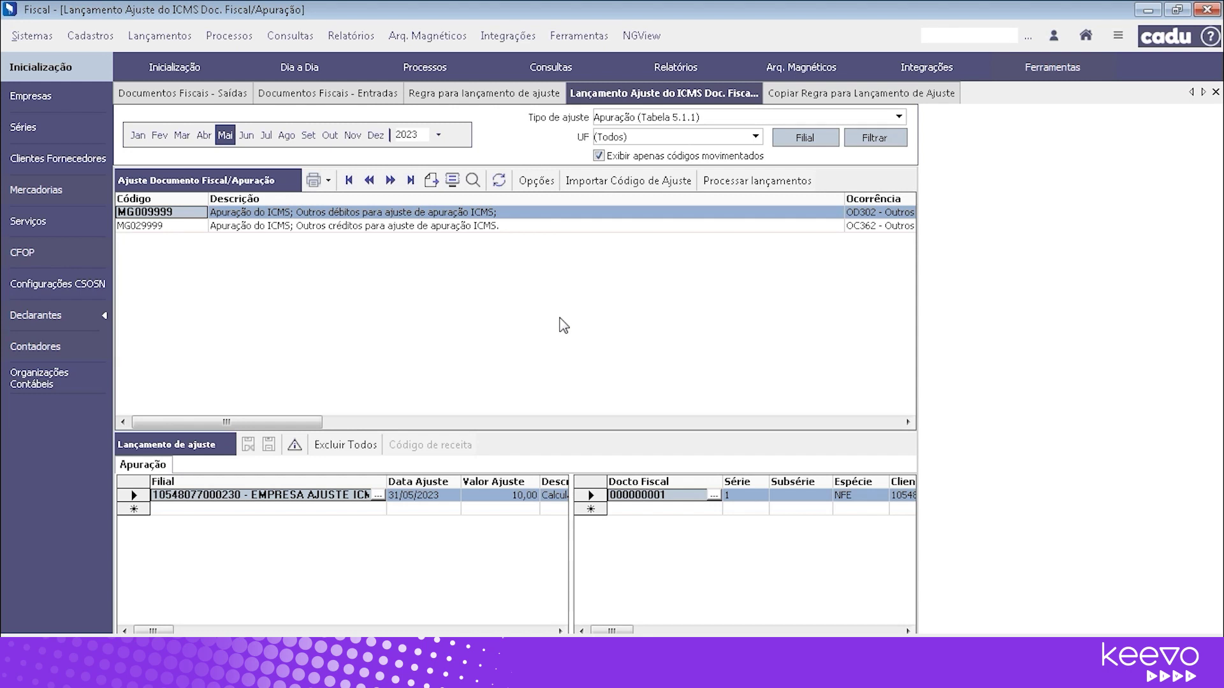
pyautogui.click(757, 182)
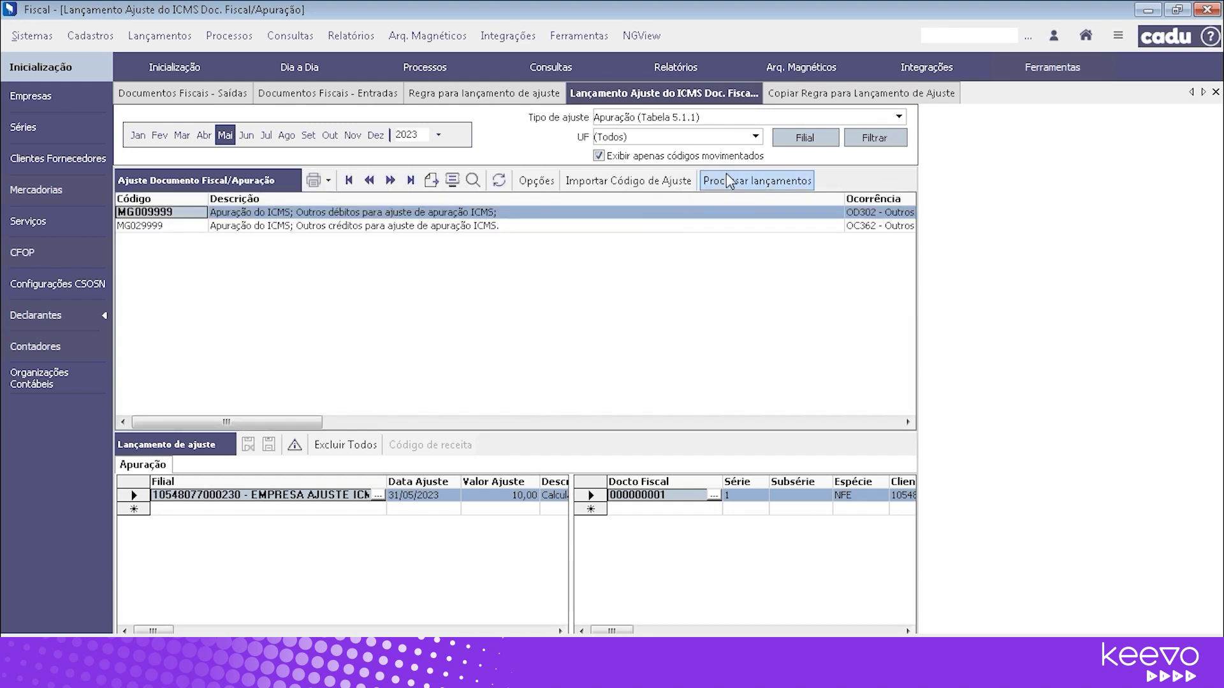
# Step: Review the parameters of the adjustment entry rules for codes MG009999, MG029999 and MG050099
pyautogui.click(469, 96)
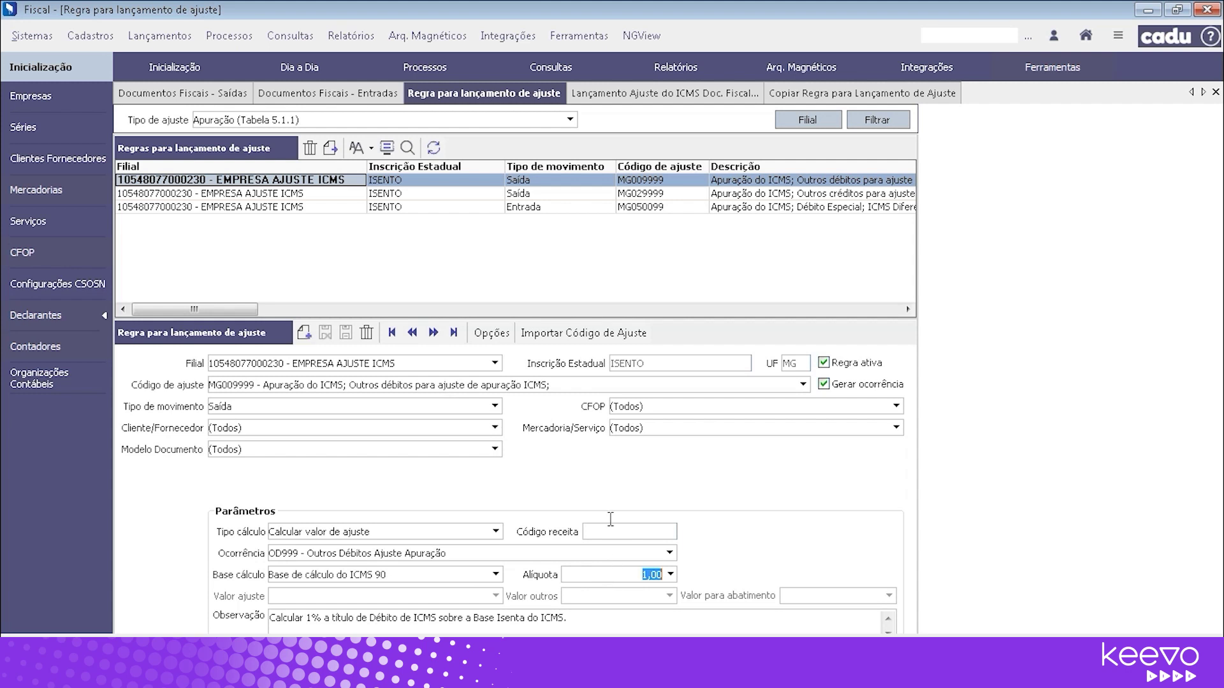
pyautogui.click(534, 195)
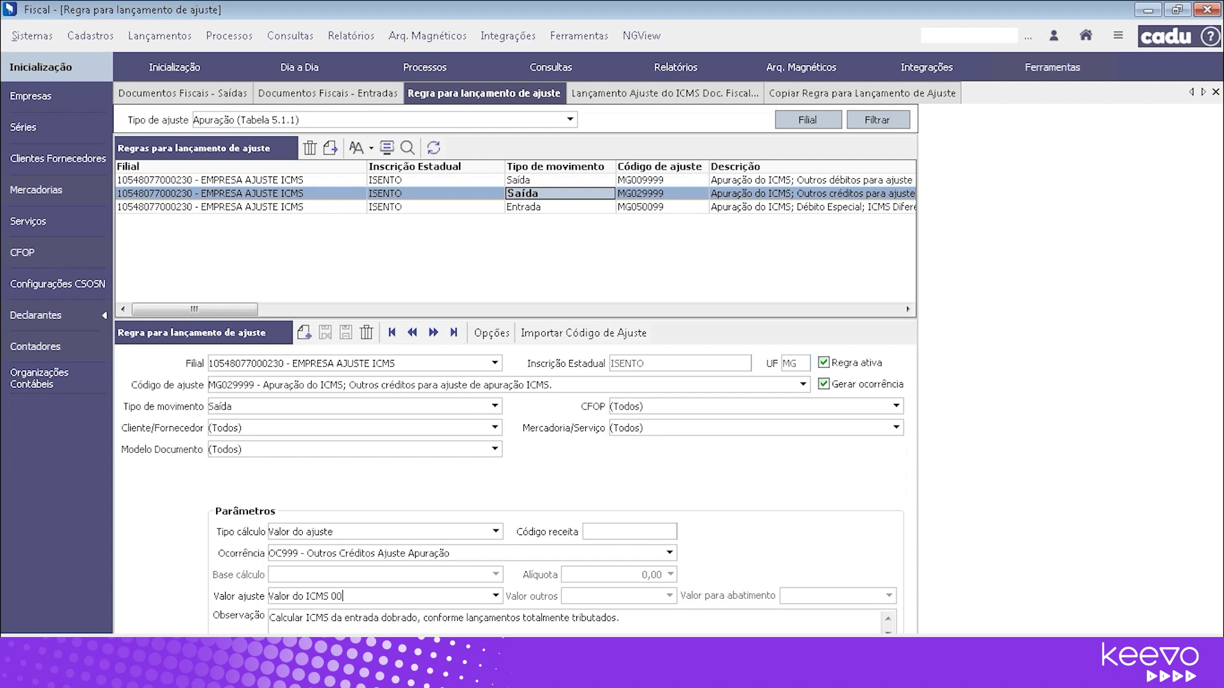
pyautogui.click(518, 208)
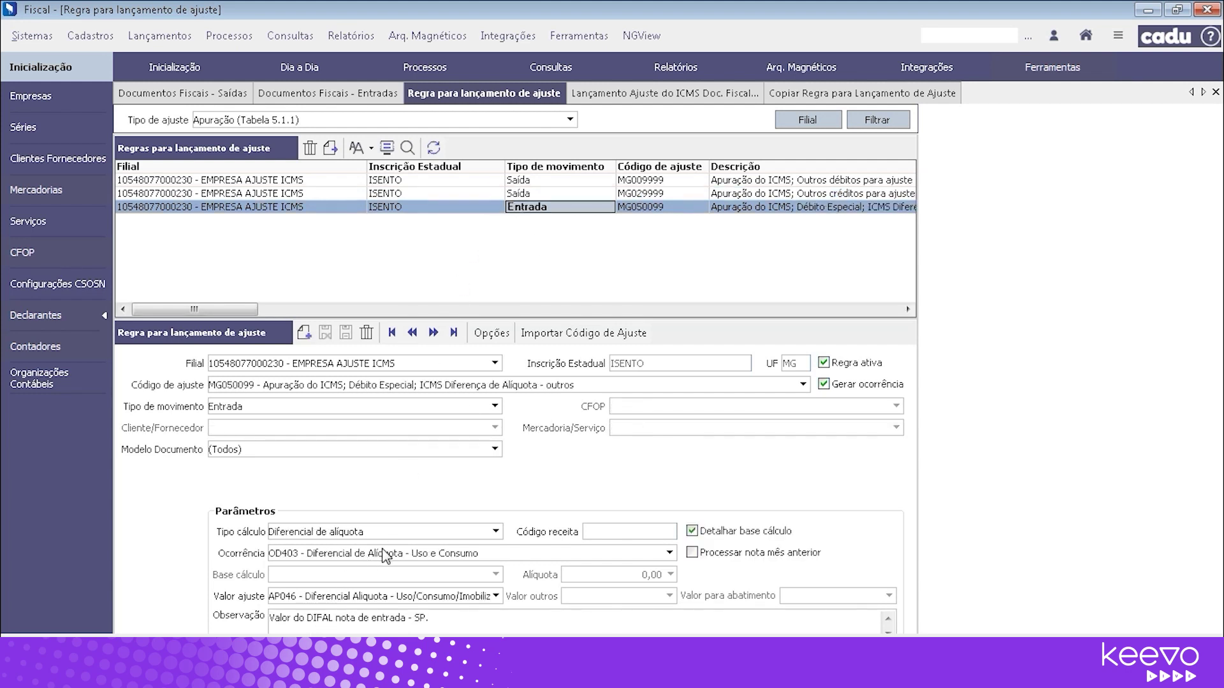
# Step: Return to the ICMS adjustment entries and select code MG009999 to view its entry
pyautogui.click(704, 95)
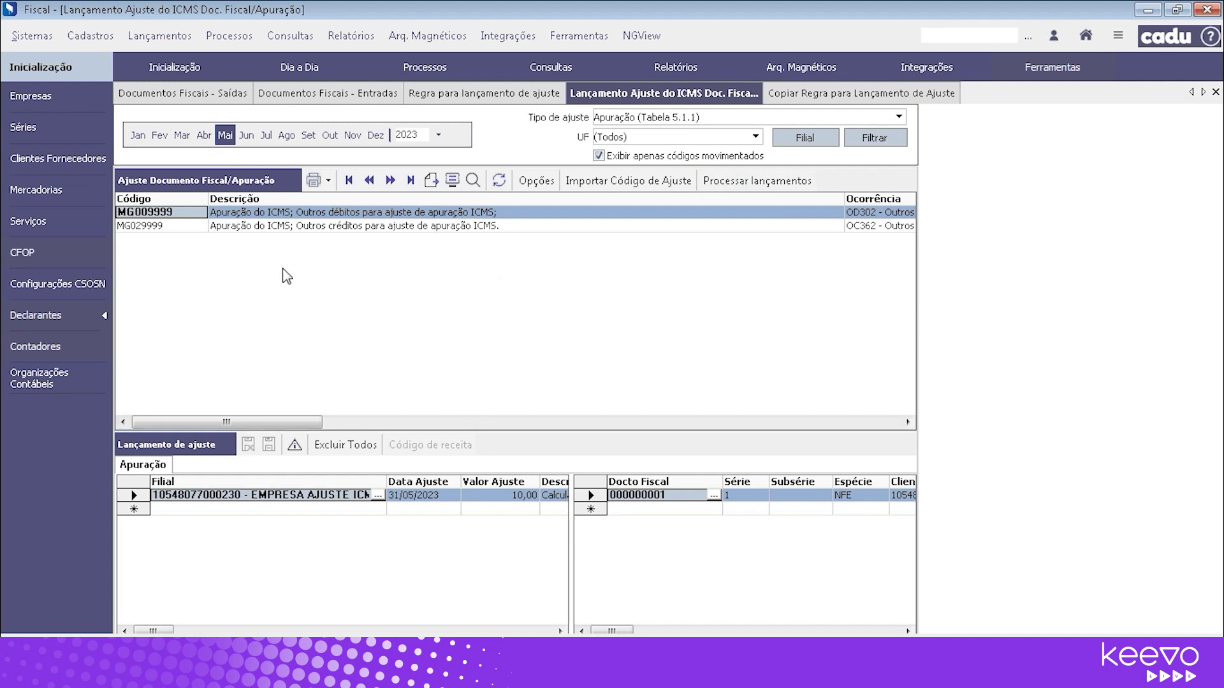
pyautogui.click(445, 216)
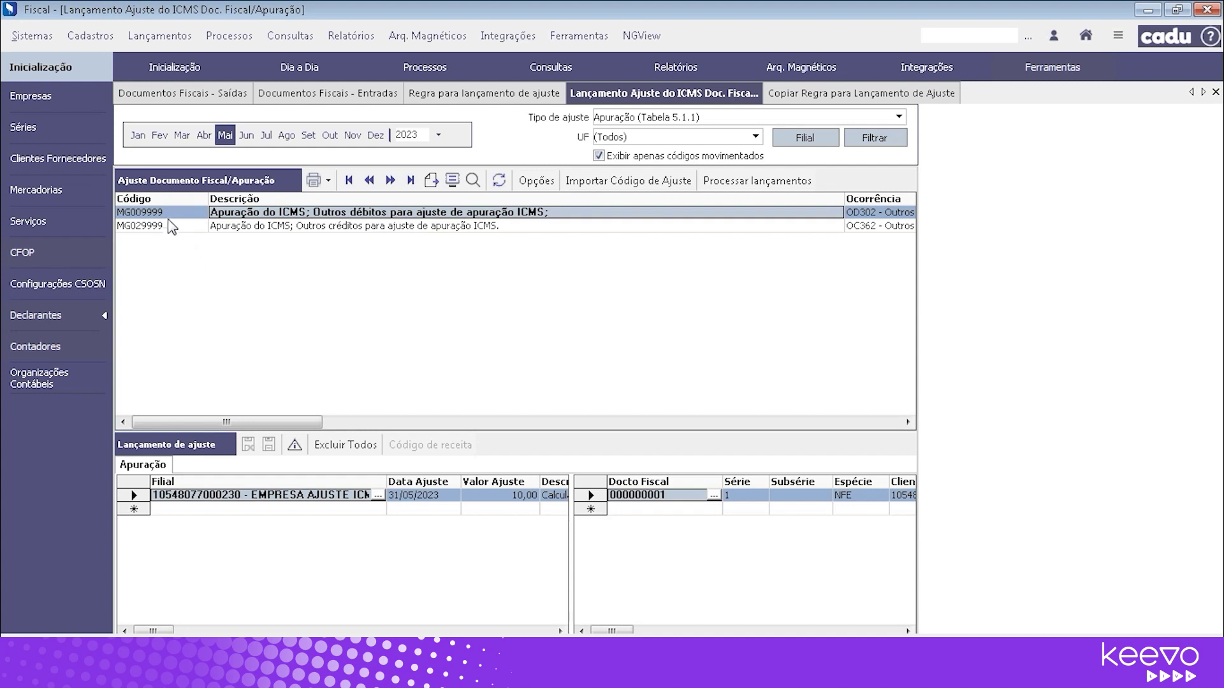
pyautogui.click(136, 217)
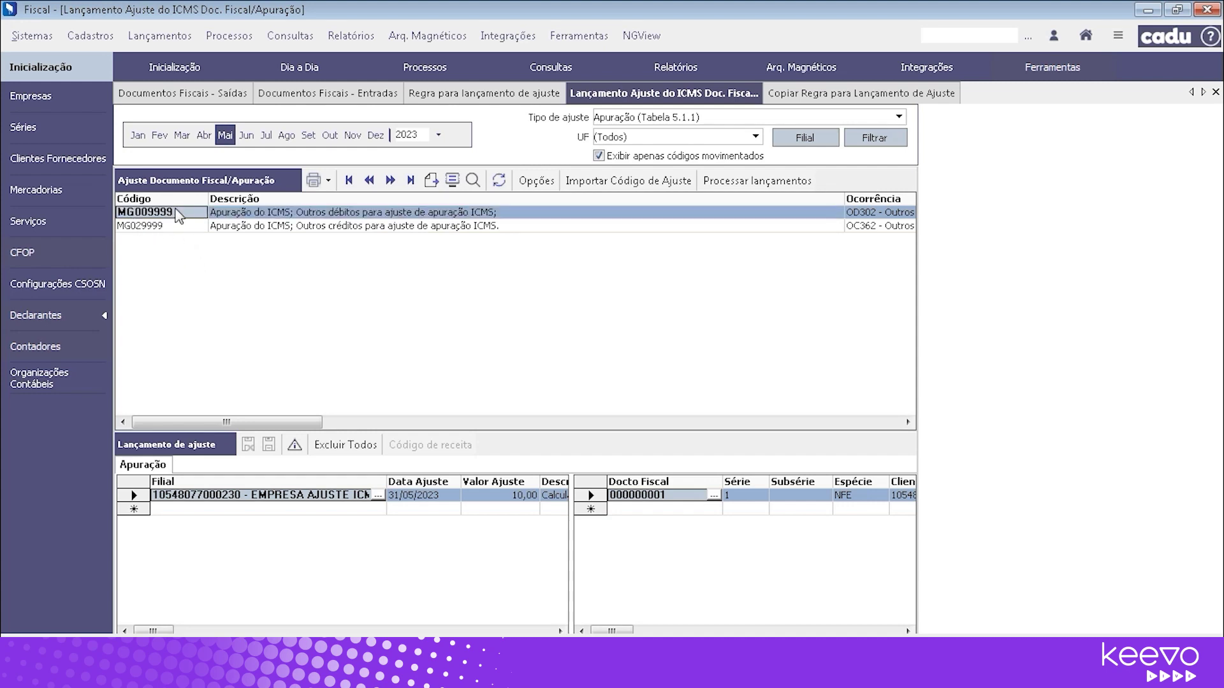
# Step: Check the calculation base and rate in the adjustment entry rule for code MG009999
pyautogui.click(505, 96)
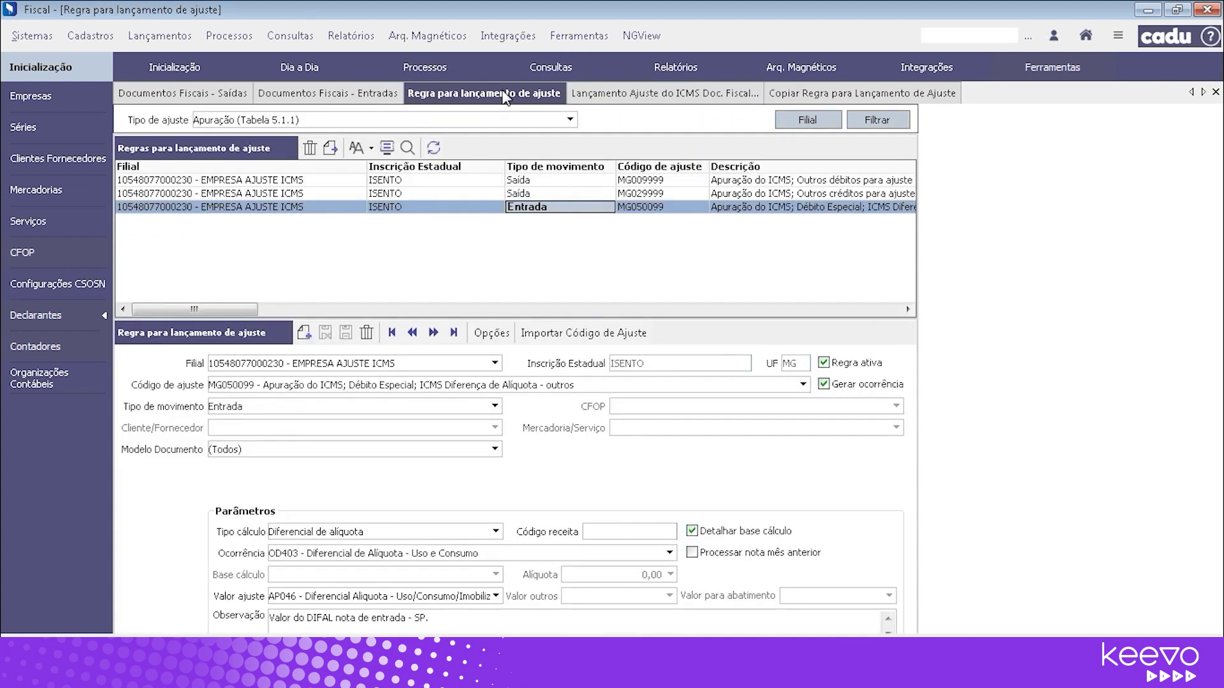
pyautogui.click(659, 182)
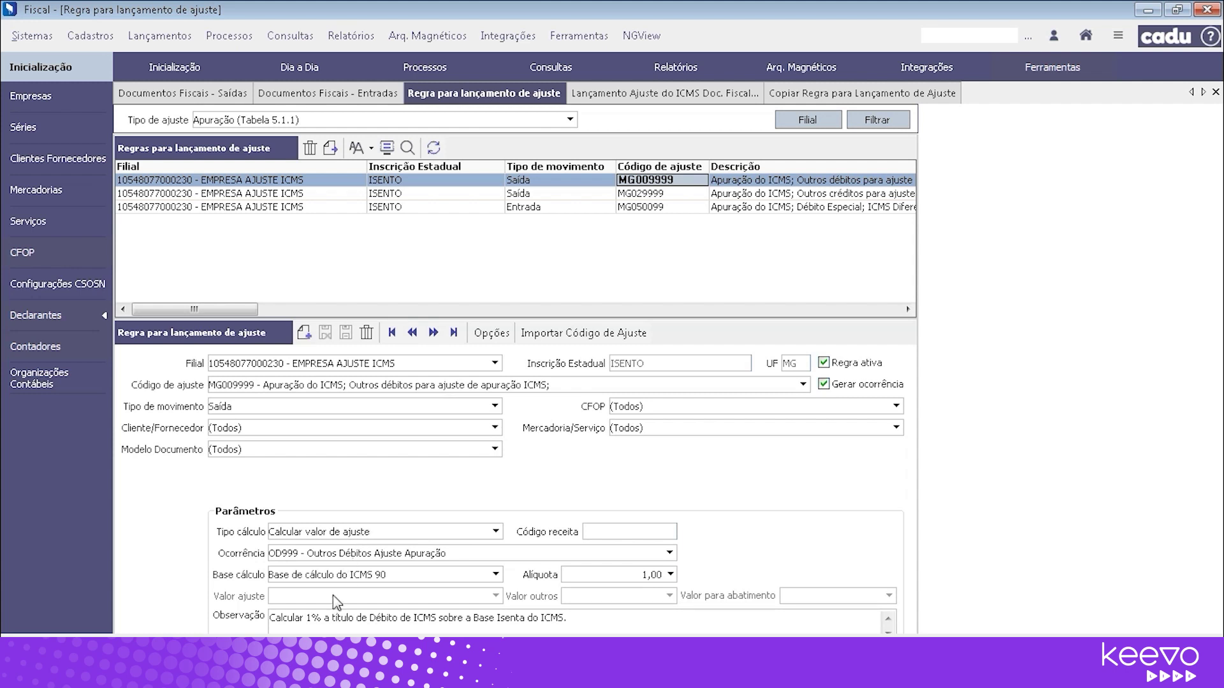
pyautogui.doubleClick(383, 574)
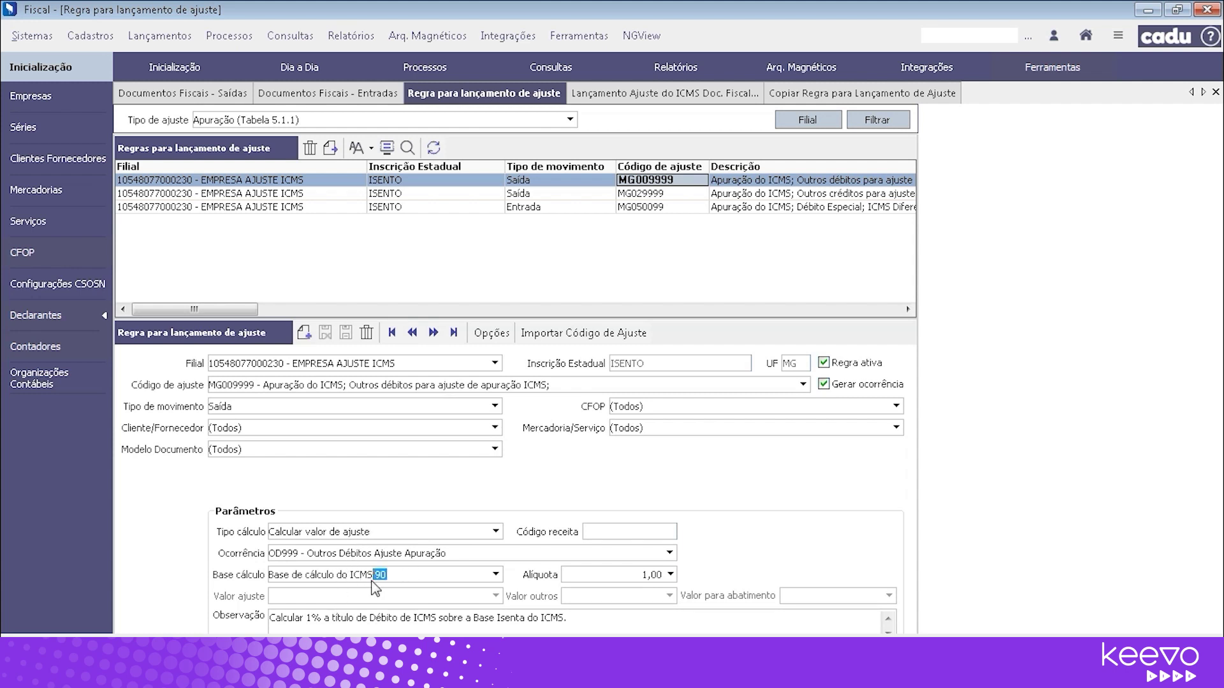
pyautogui.doubleClick(650, 576)
# Step: Examine the adjustment date, value and complementary description of the MG009999 entry in the ICMS adjustment entries
pyautogui.click(631, 94)
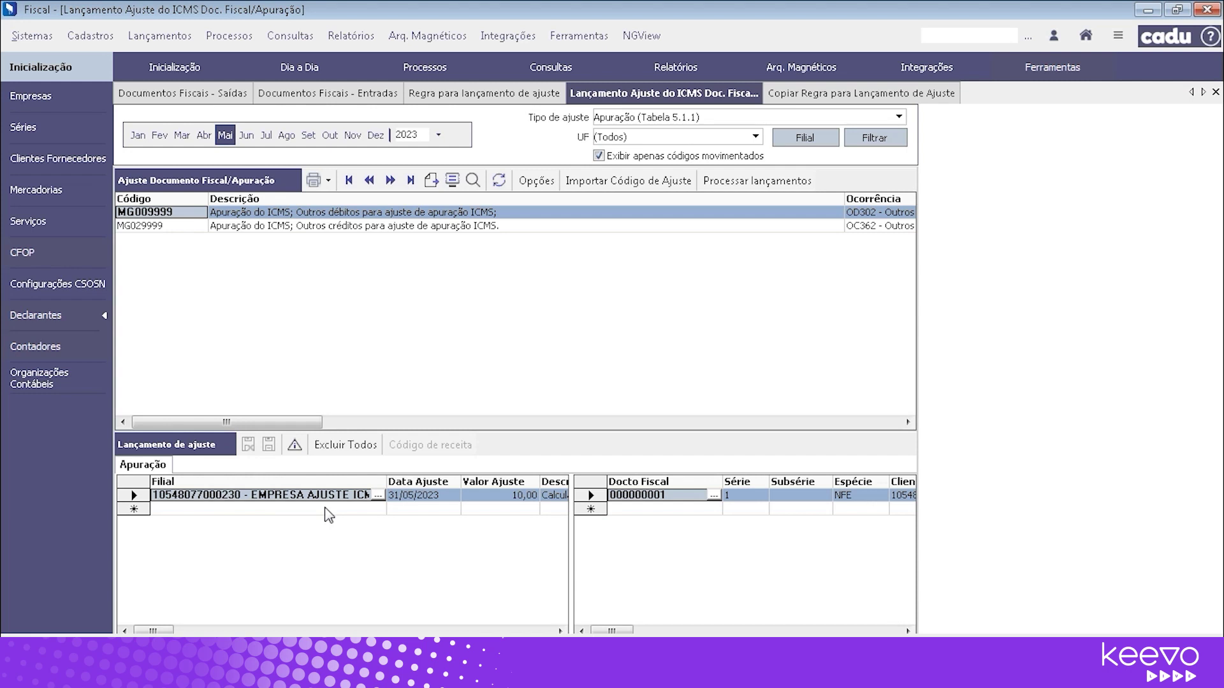
pyautogui.click(420, 498)
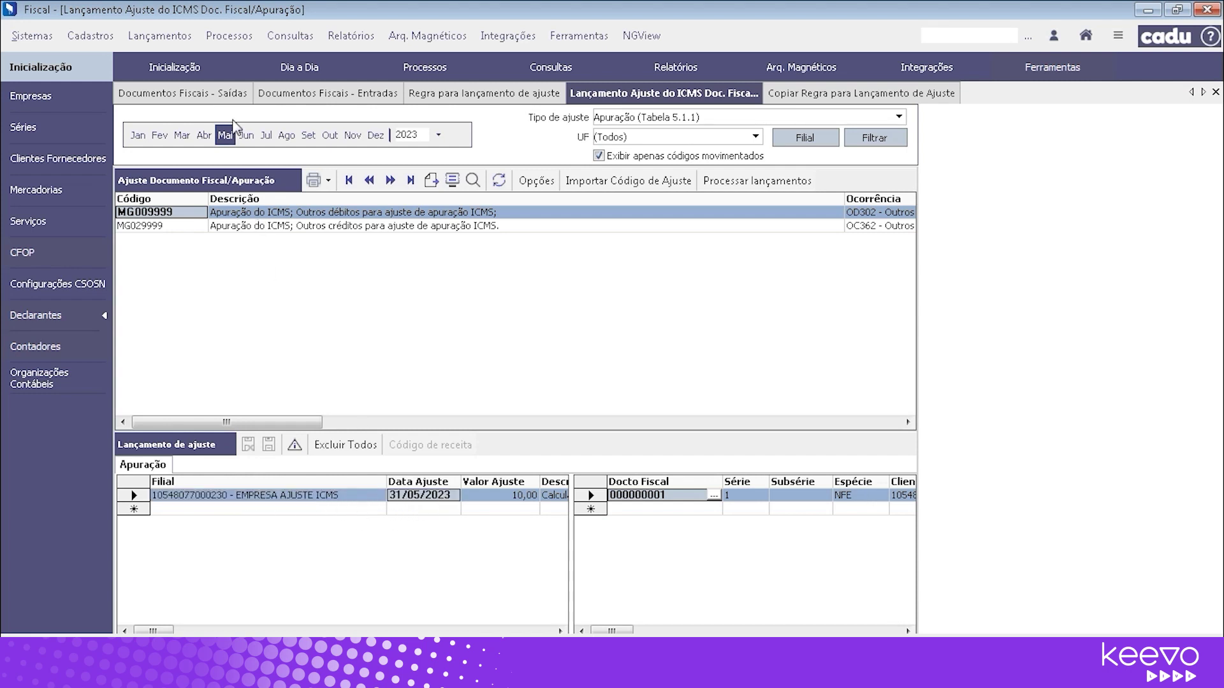
pyautogui.click(506, 498)
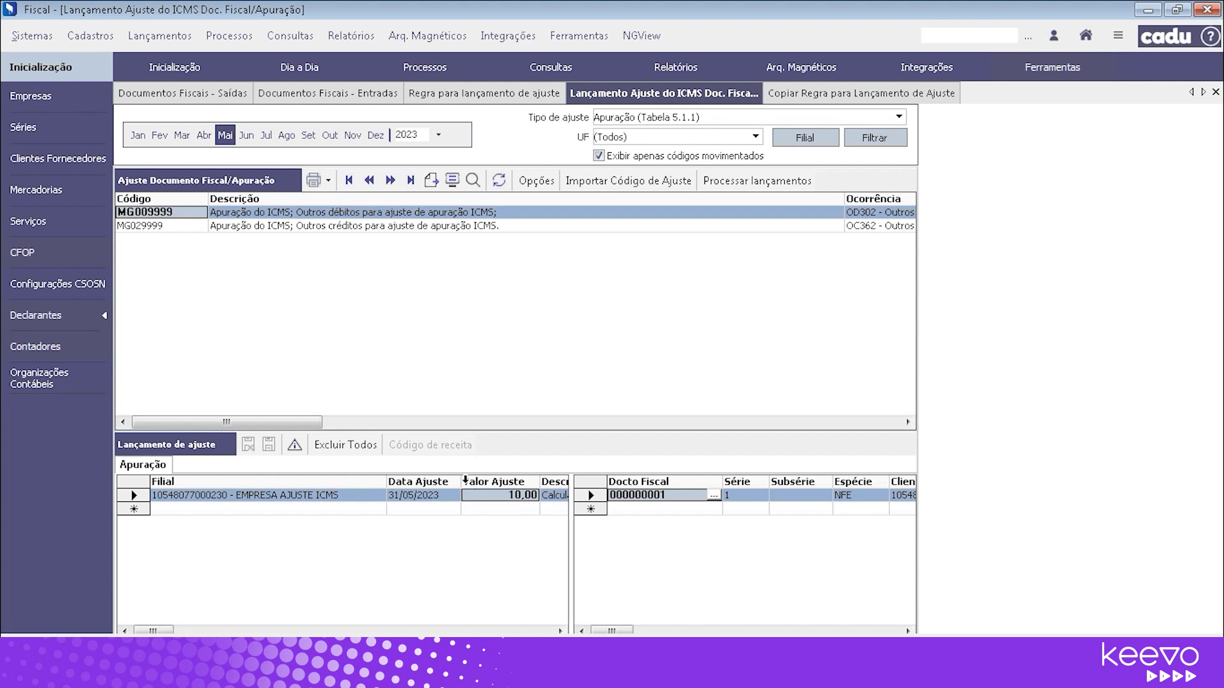
pyautogui.press('Tab')
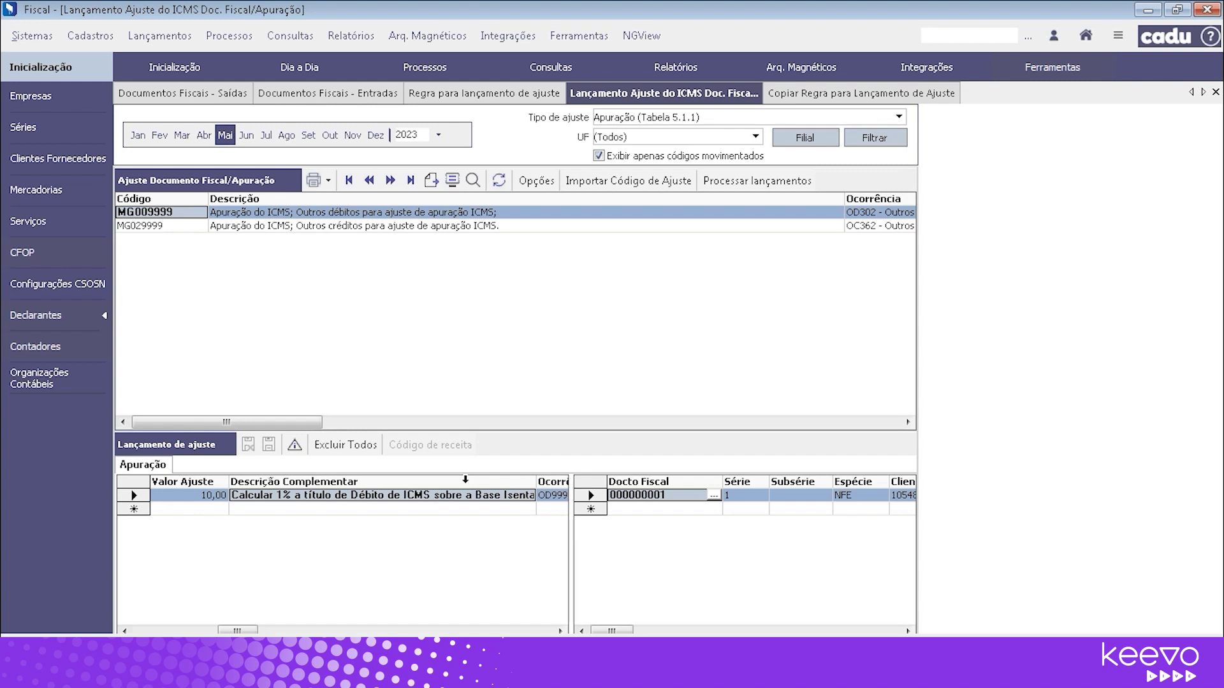
# Step: Examine the occurrence, process origin, collection document number and revenue code fields of the MG009999 adjustment entry
pyautogui.press('Tab')
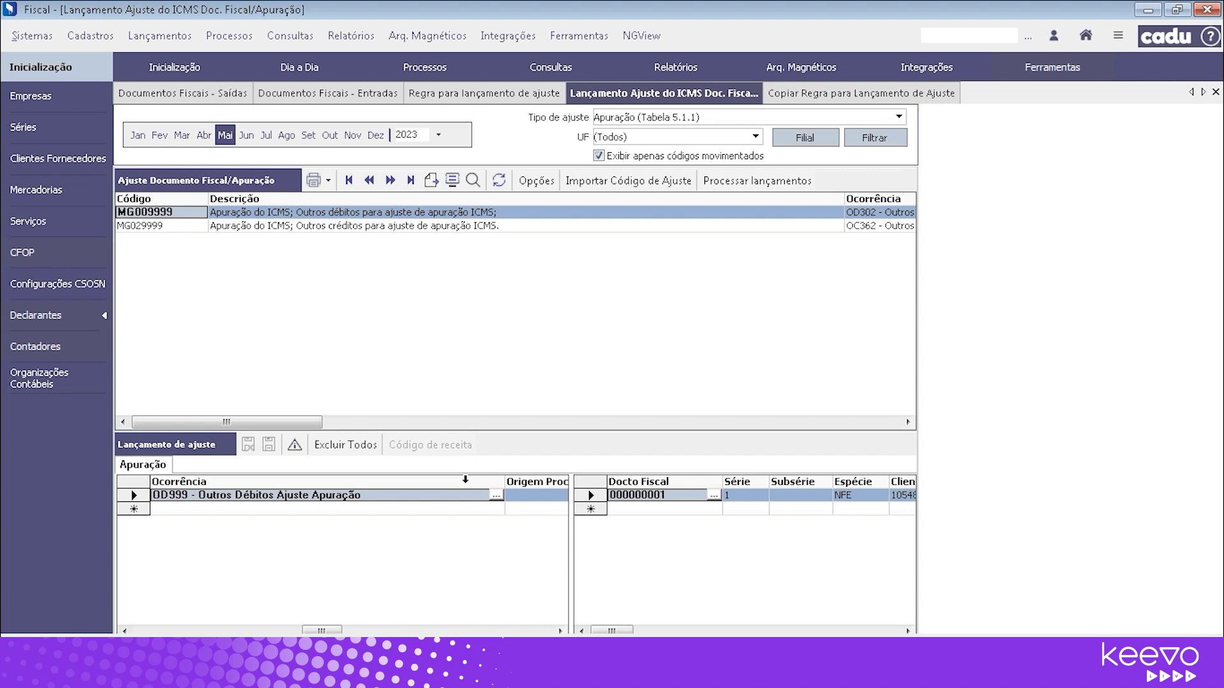
pyautogui.press('Tab')
pyautogui.press('Tab')
pyautogui.press('Tab')
pyautogui.press('Tab')
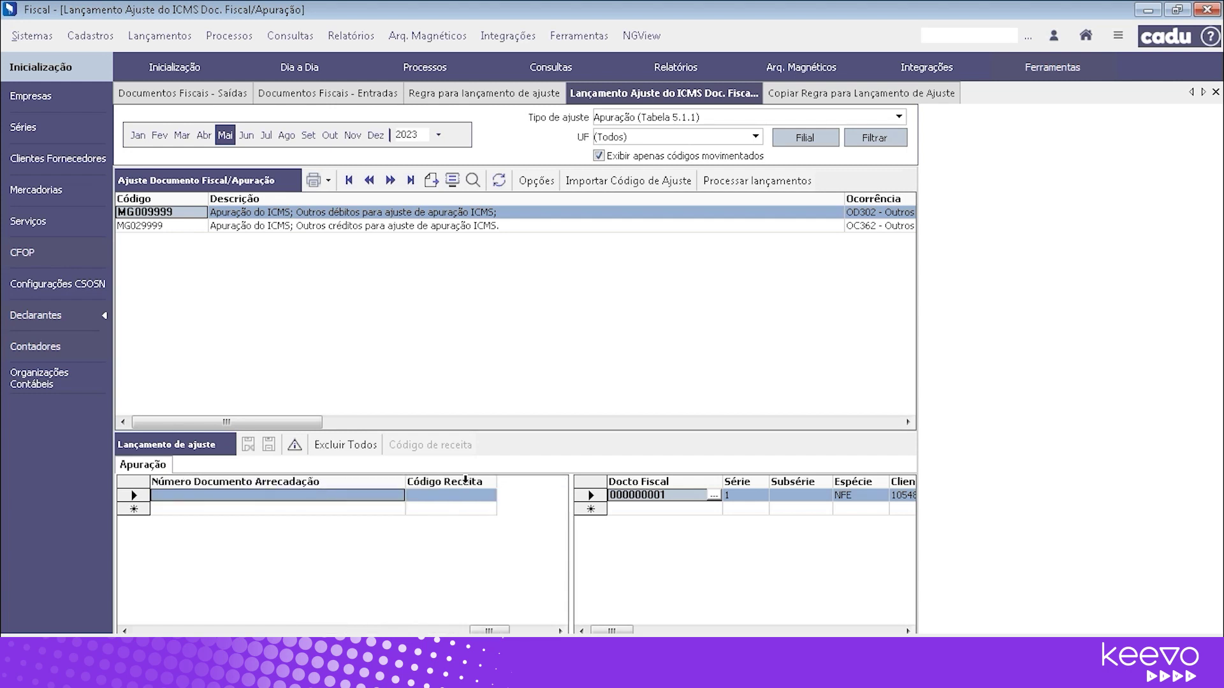
pyautogui.hotkey('shift', 'Tab')
pyautogui.hotkey('shift', 'Tab')
pyautogui.hotkey('shift', 'Tab')
pyautogui.hotkey('shift', 'Tab')
pyautogui.hotkey('shift', 'Tab')
pyautogui.hotkey('shift', 'Tab')
pyautogui.hotkey('shift', 'Tab')
pyautogui.hotkey('shift', 'Tab')
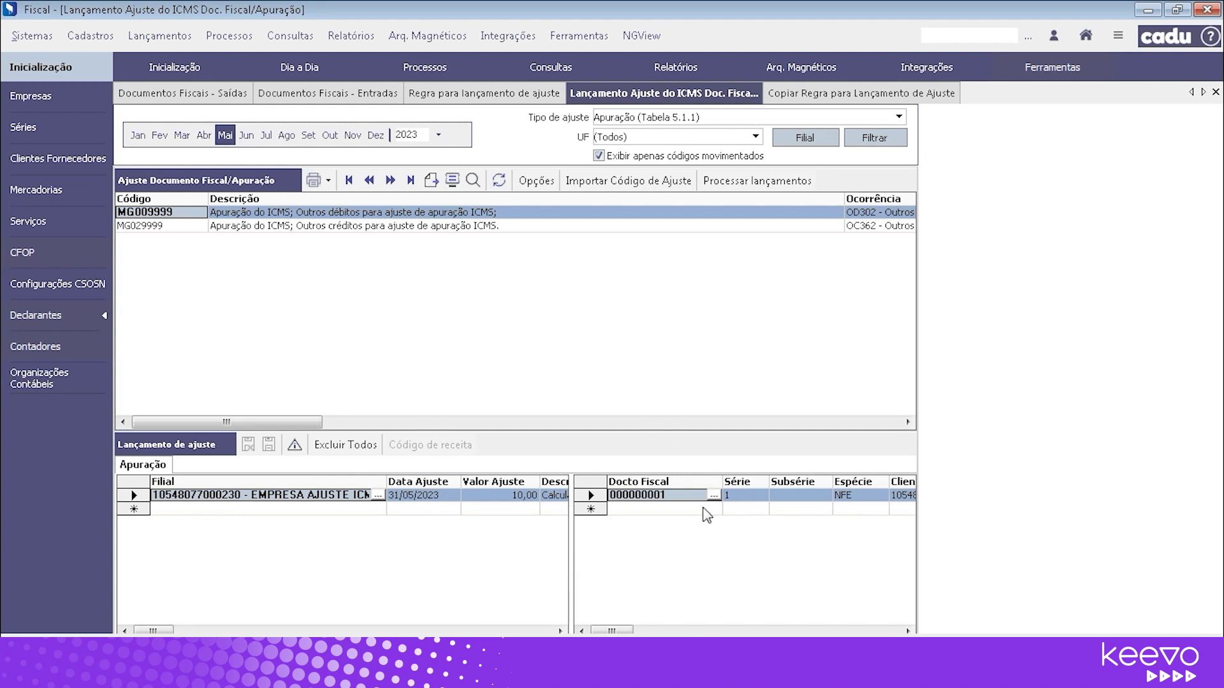
# Step: Review the fiscal document linked to the MG009999 entry, including its client/supplier, item code and adjustment value
pyautogui.click(496, 500)
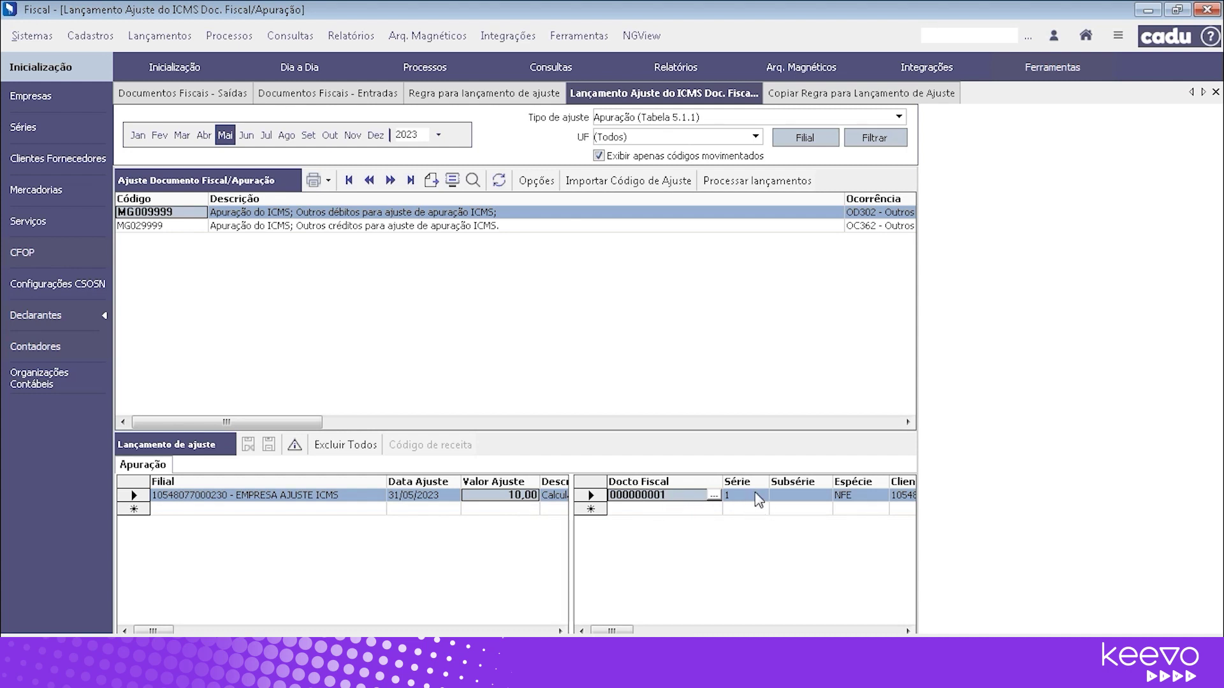
pyautogui.click(814, 499)
pyautogui.press('Tab')
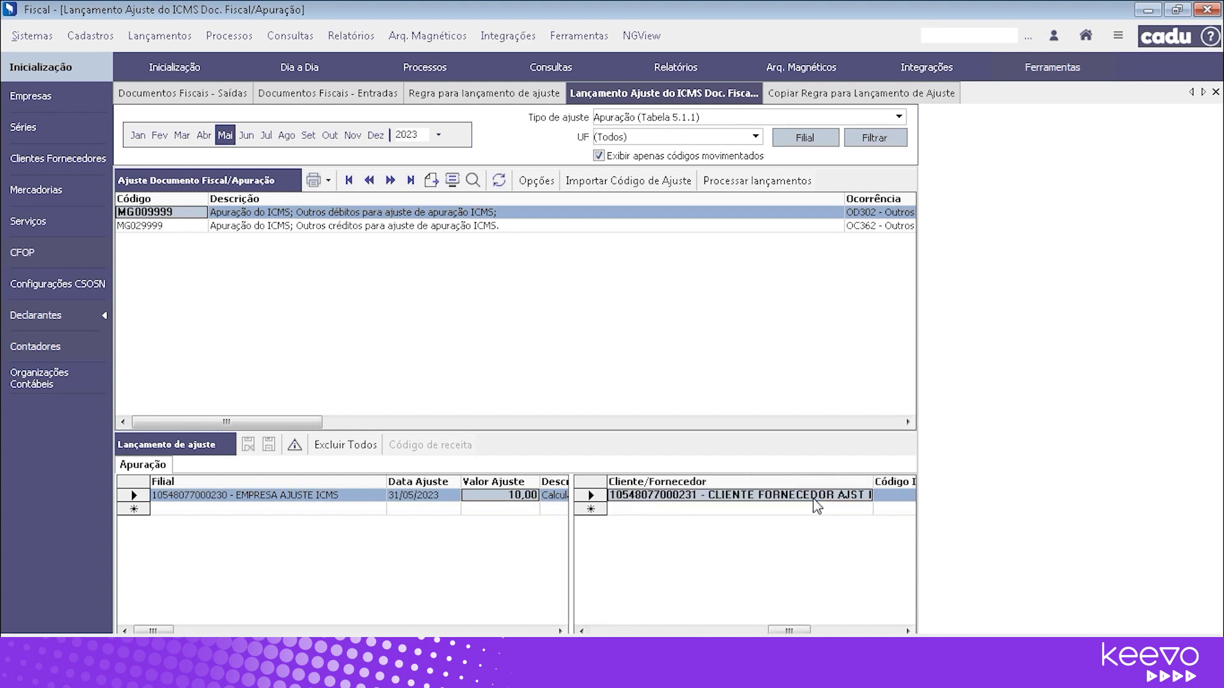
pyautogui.press('Tab')
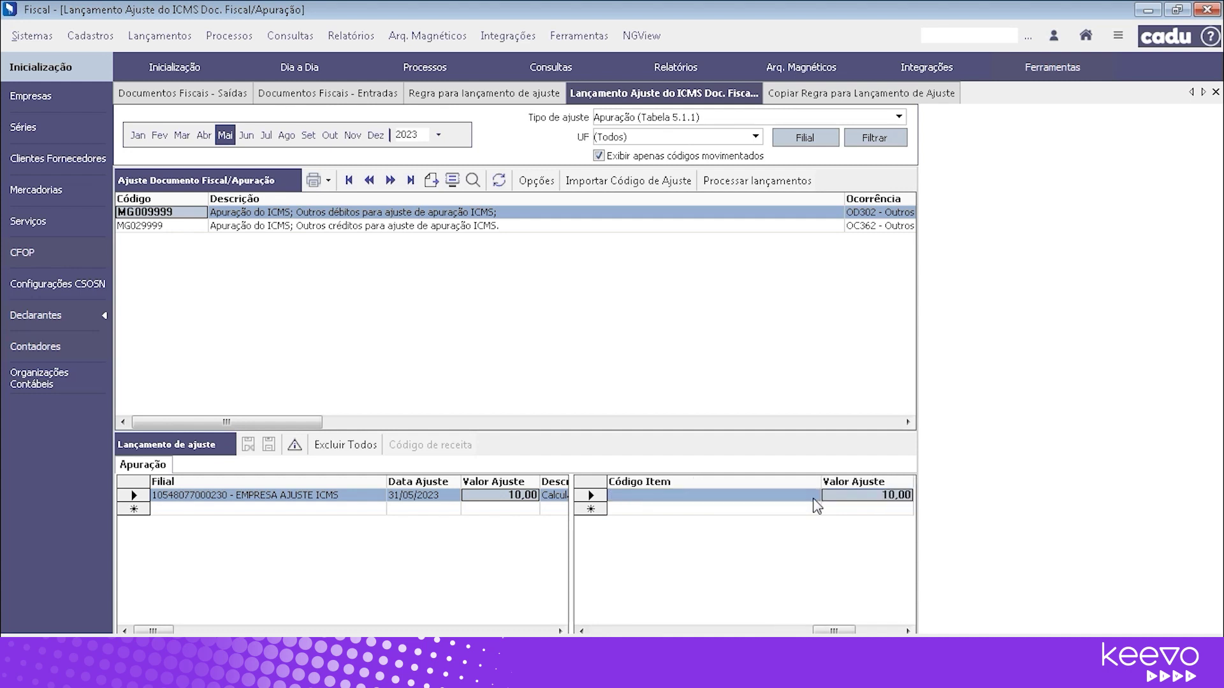
pyautogui.click(598, 633)
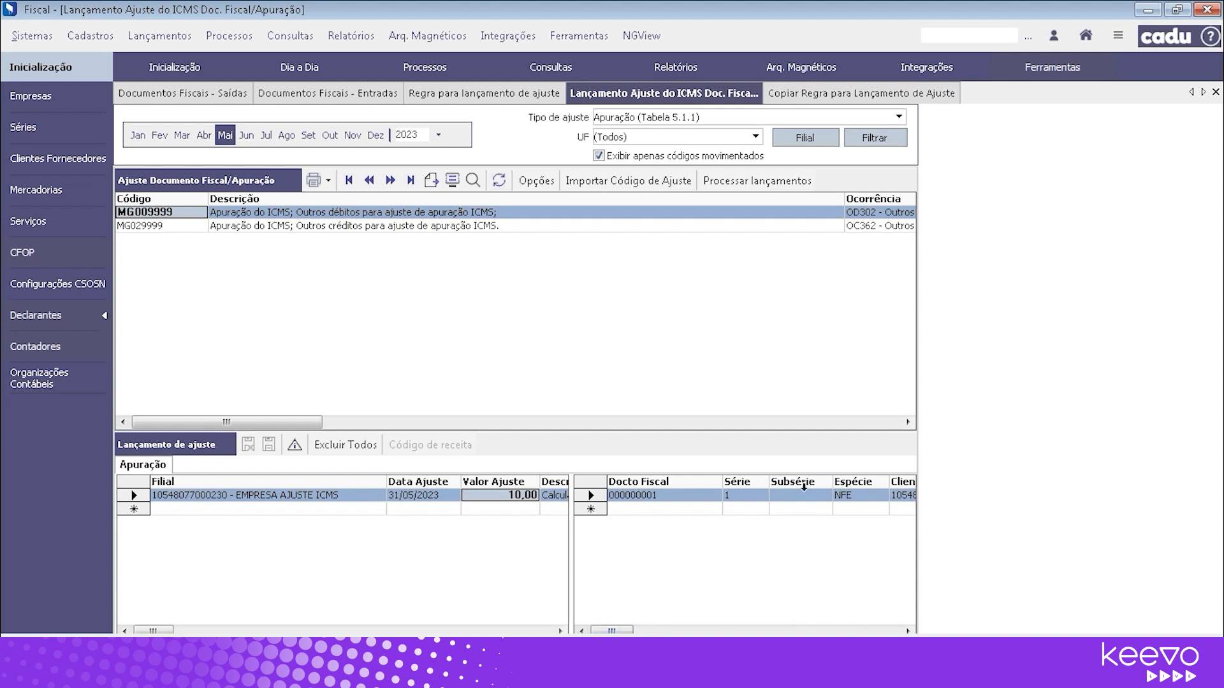
pyautogui.click(436, 498)
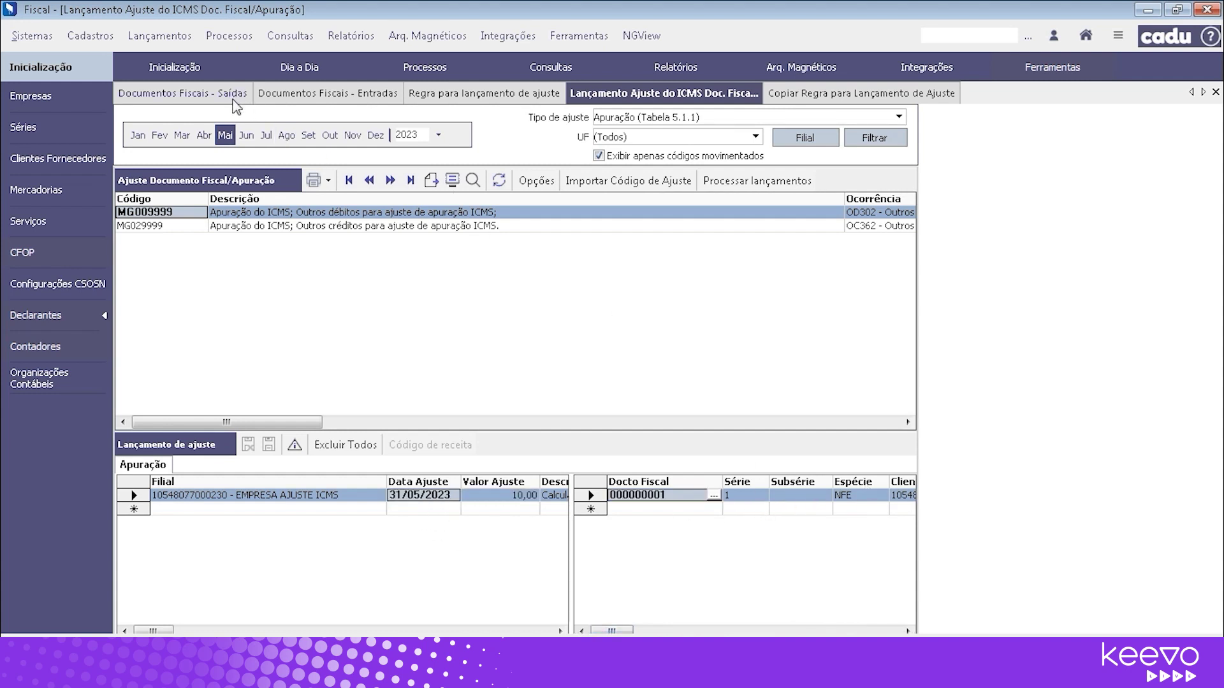
# Step: Check the accounting value, CFOP, tax situation and calculation base of the first outgoing fiscal document for May 2023
pyautogui.click(497, 94)
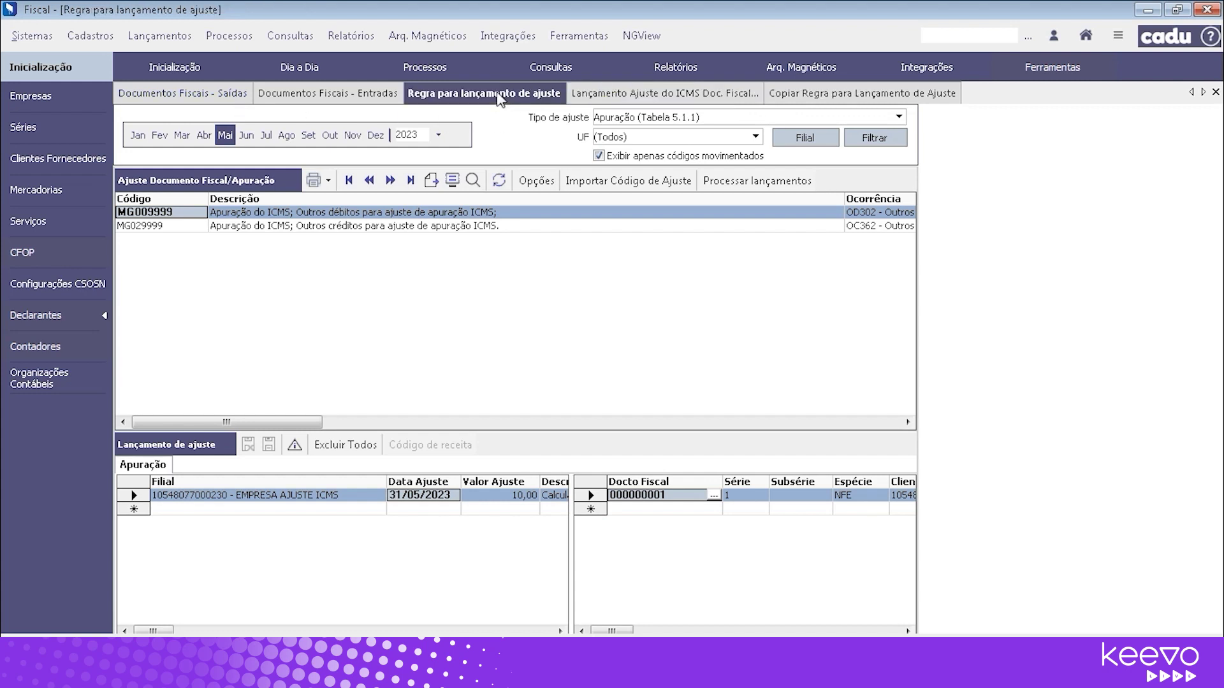
pyautogui.click(237, 406)
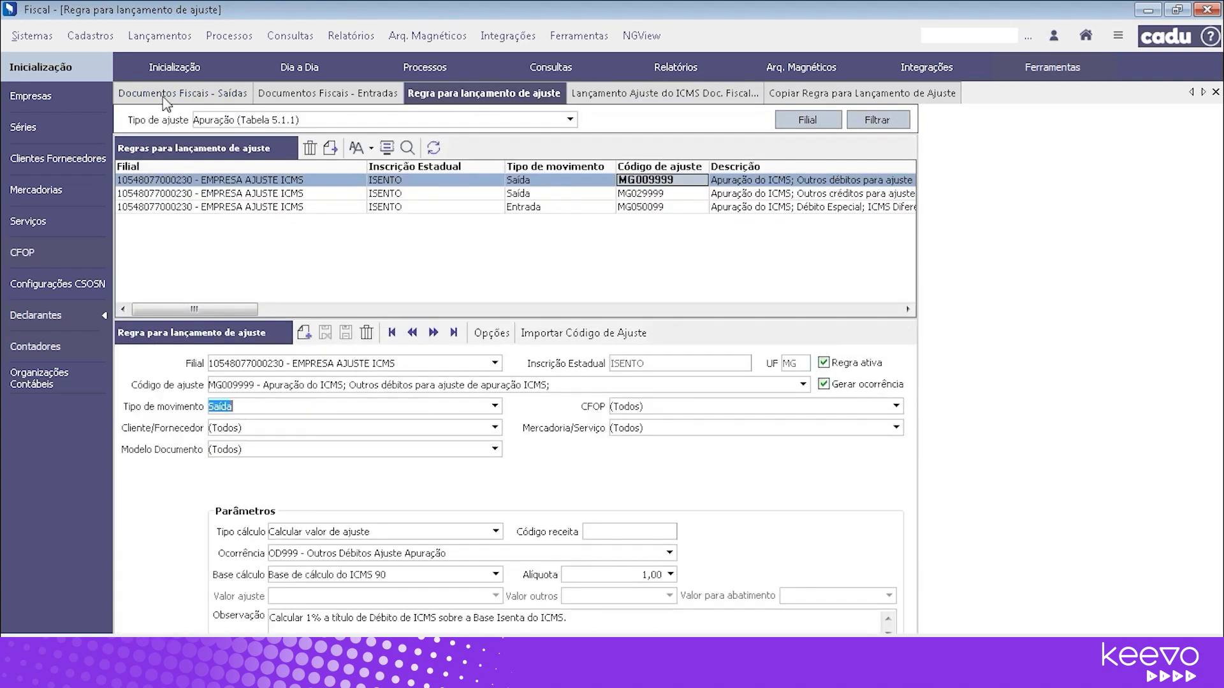
pyautogui.click(216, 93)
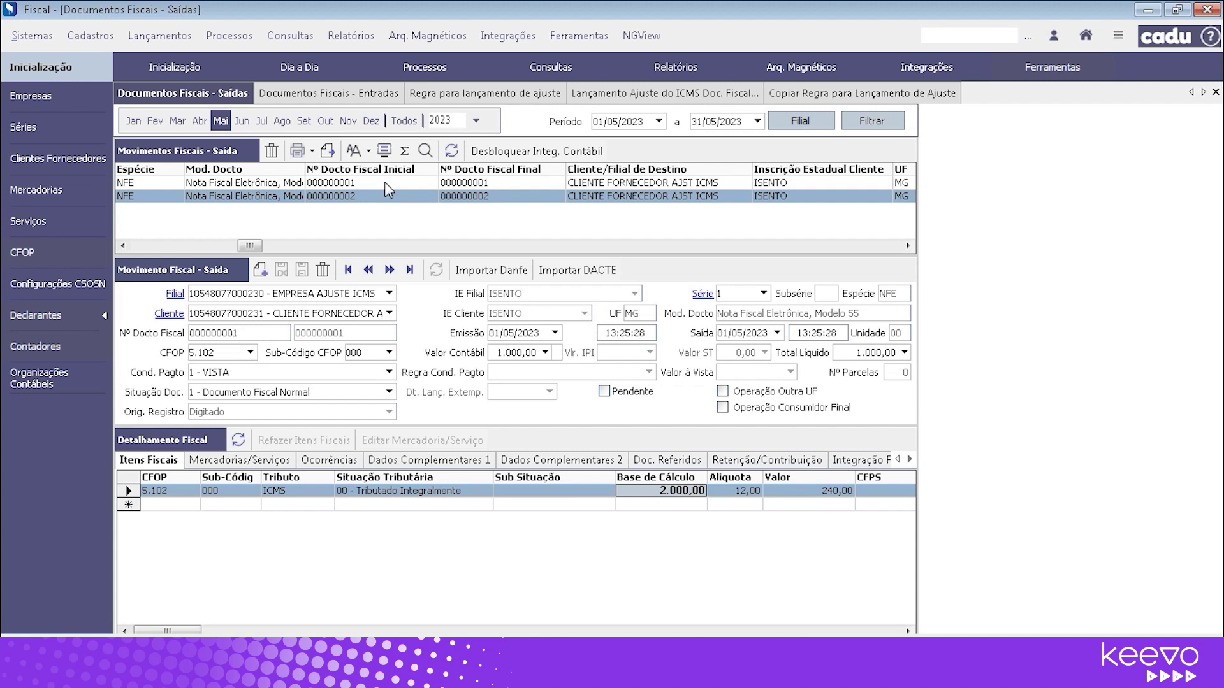
pyautogui.click(386, 182)
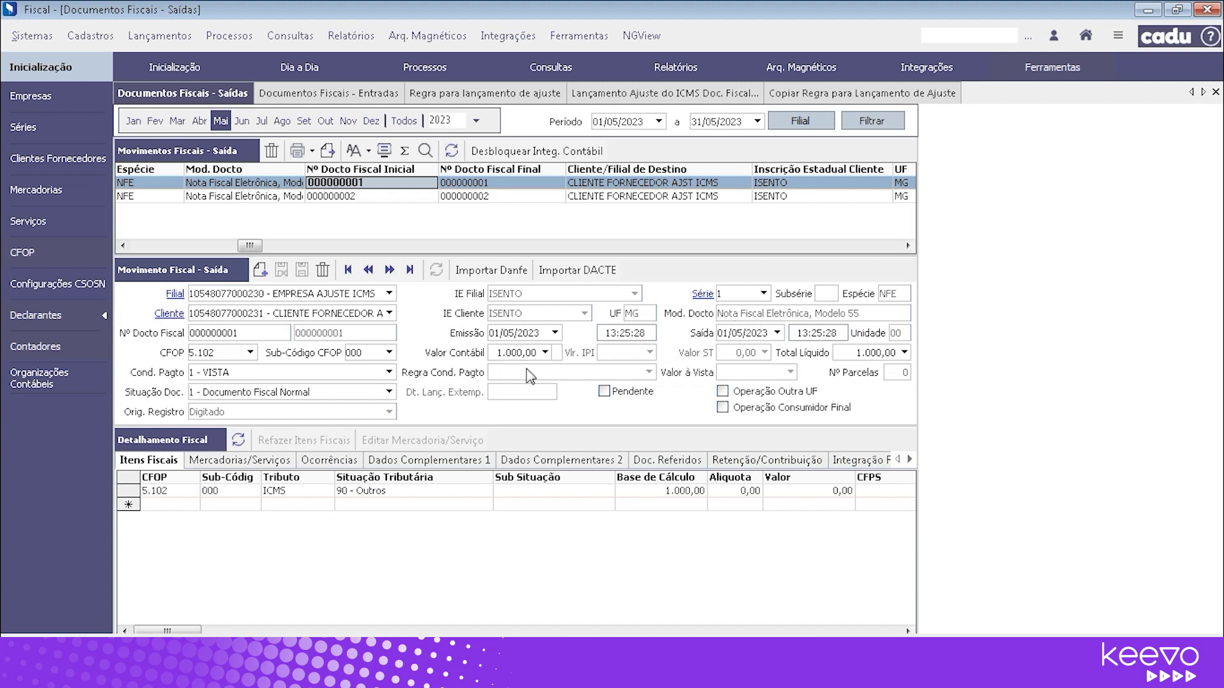
pyautogui.click(510, 356)
pyautogui.click(184, 492)
pyautogui.click(372, 495)
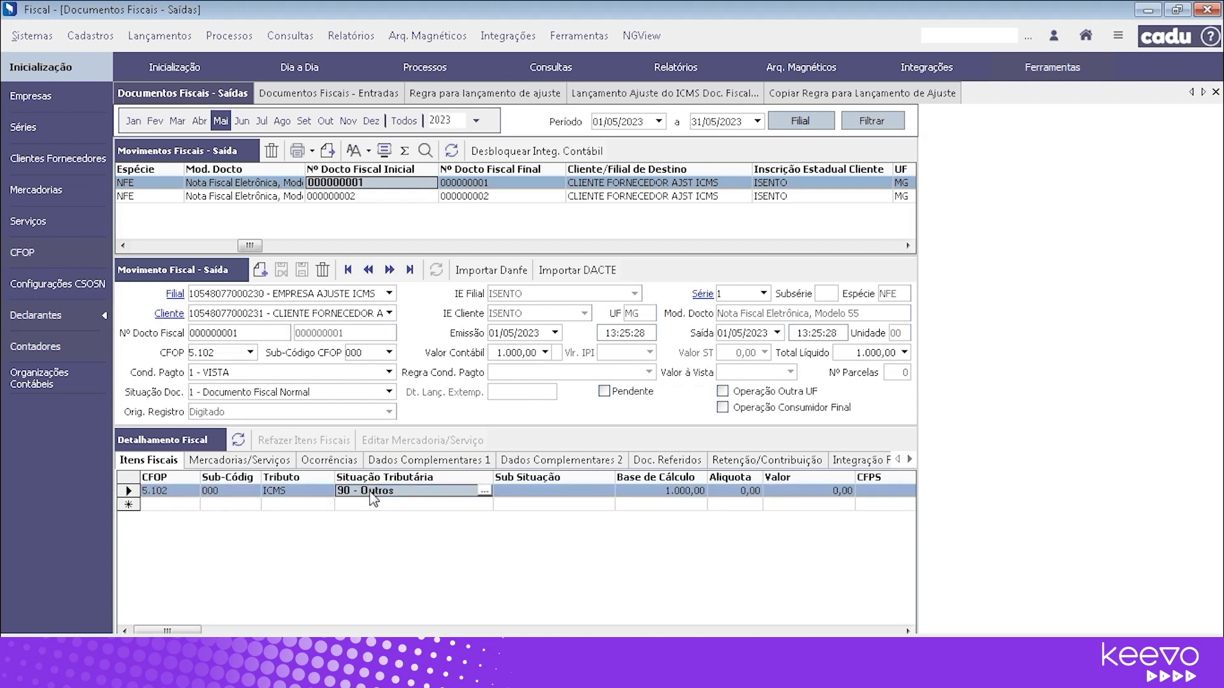
pyautogui.click(680, 495)
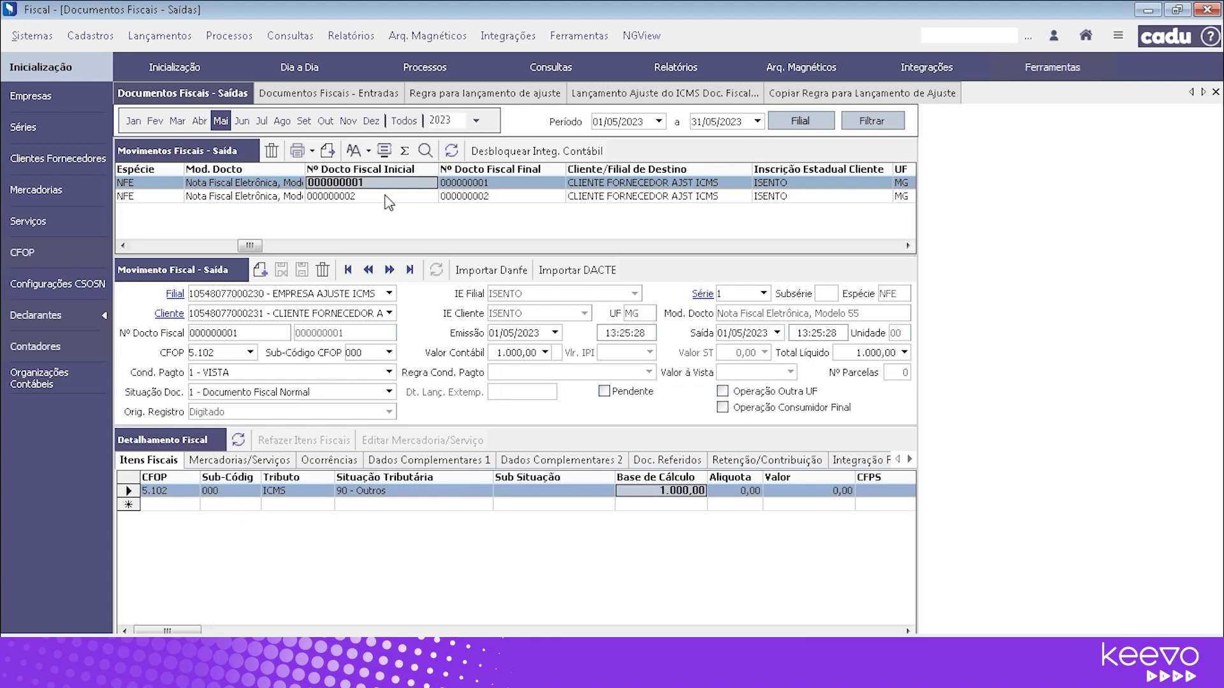
# Step: Check the calculation base in the MG009999 adjustment rule and return to the ICMS adjustment entries
pyautogui.click(503, 95)
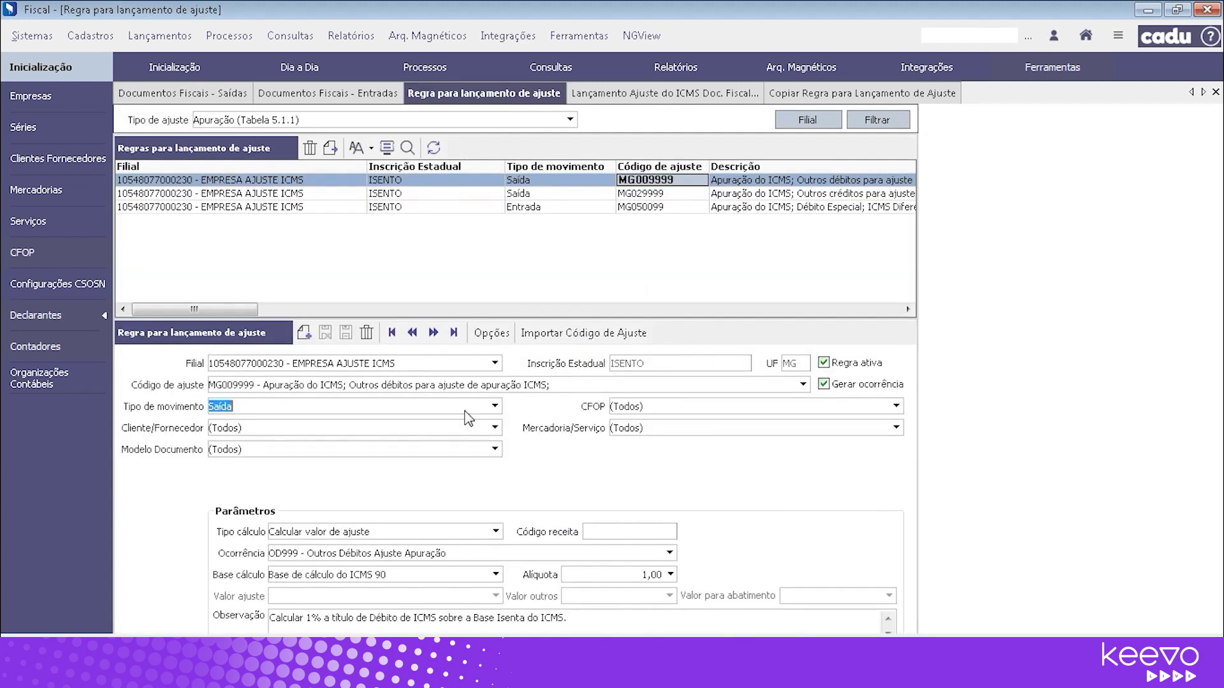
pyautogui.click(391, 576)
pyautogui.moveTo(391, 576); pyautogui.dragTo(232, 577)
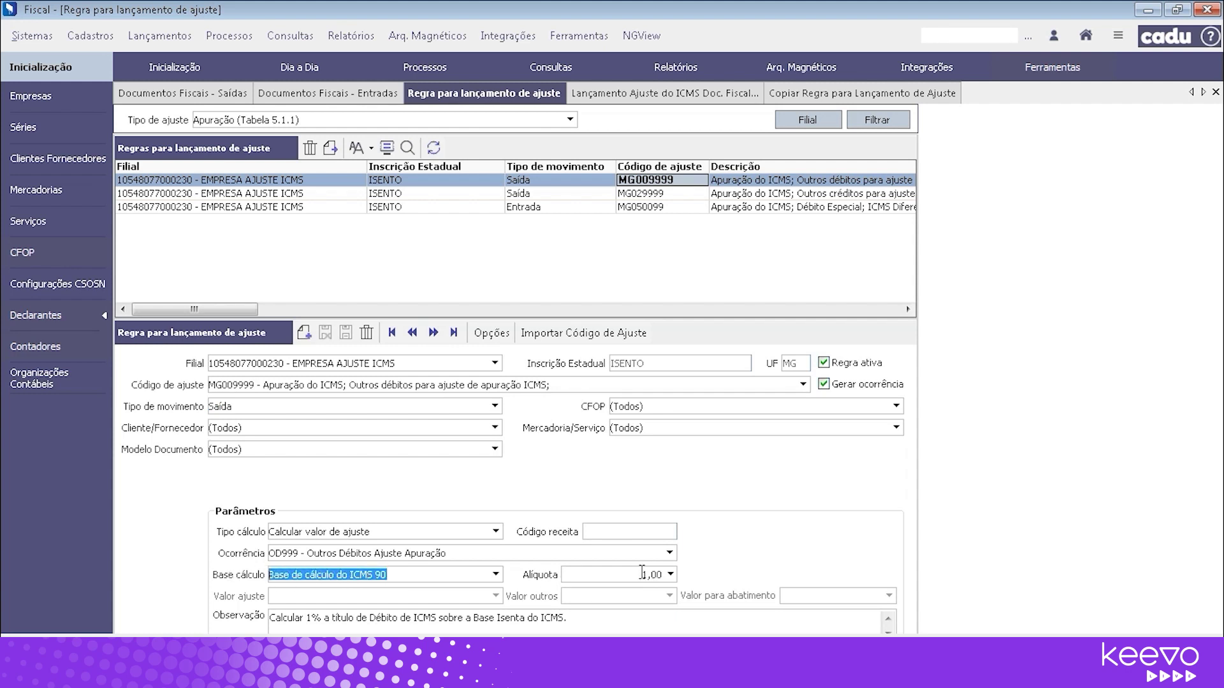
pyautogui.click(627, 94)
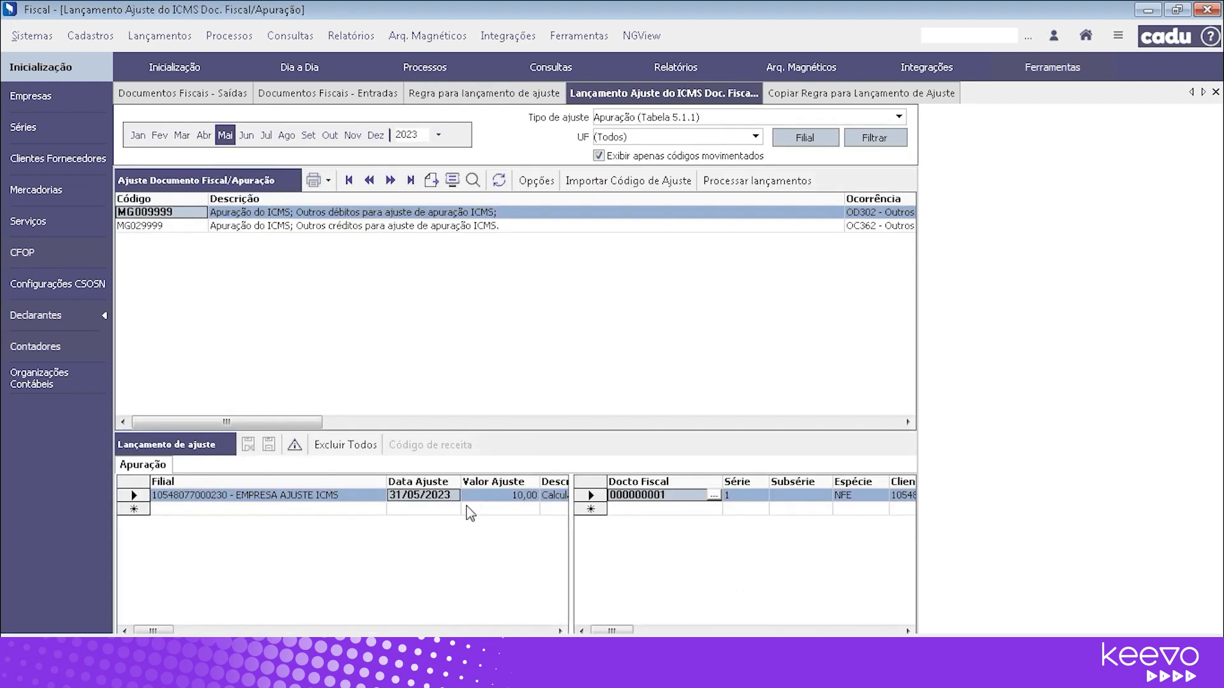
# Step: Delete all entries related to adjustment code MG009999
pyautogui.click(509, 500)
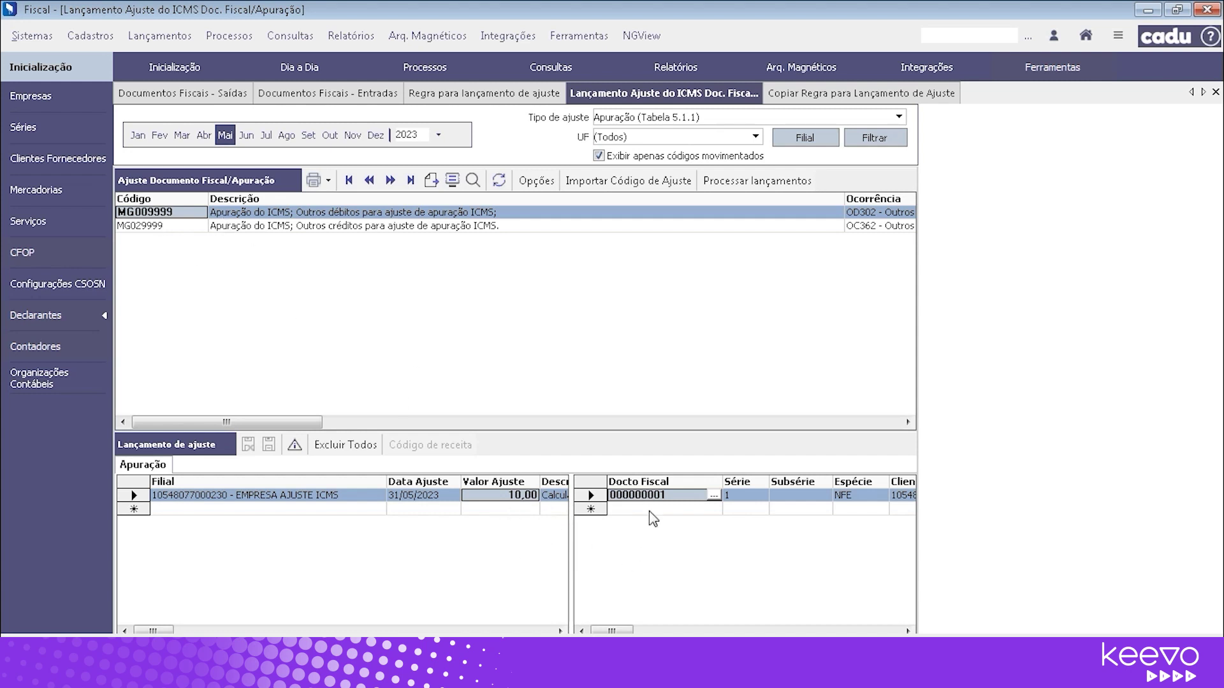
pyautogui.click(357, 445)
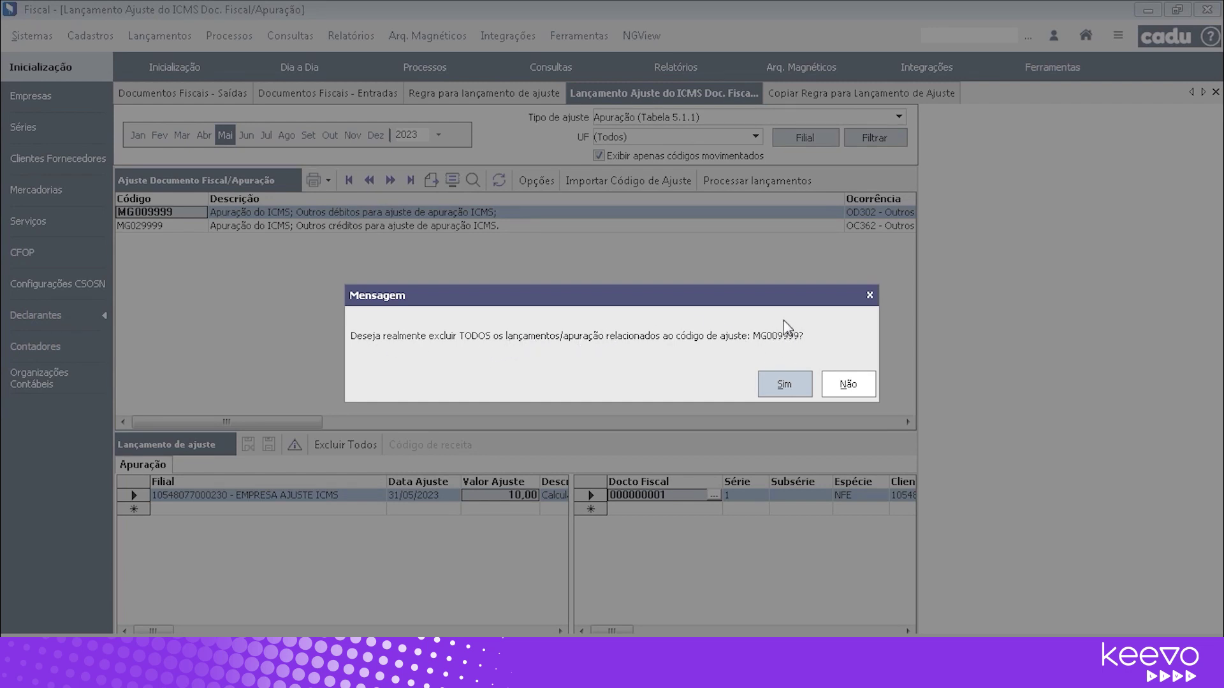
pyautogui.click(785, 385)
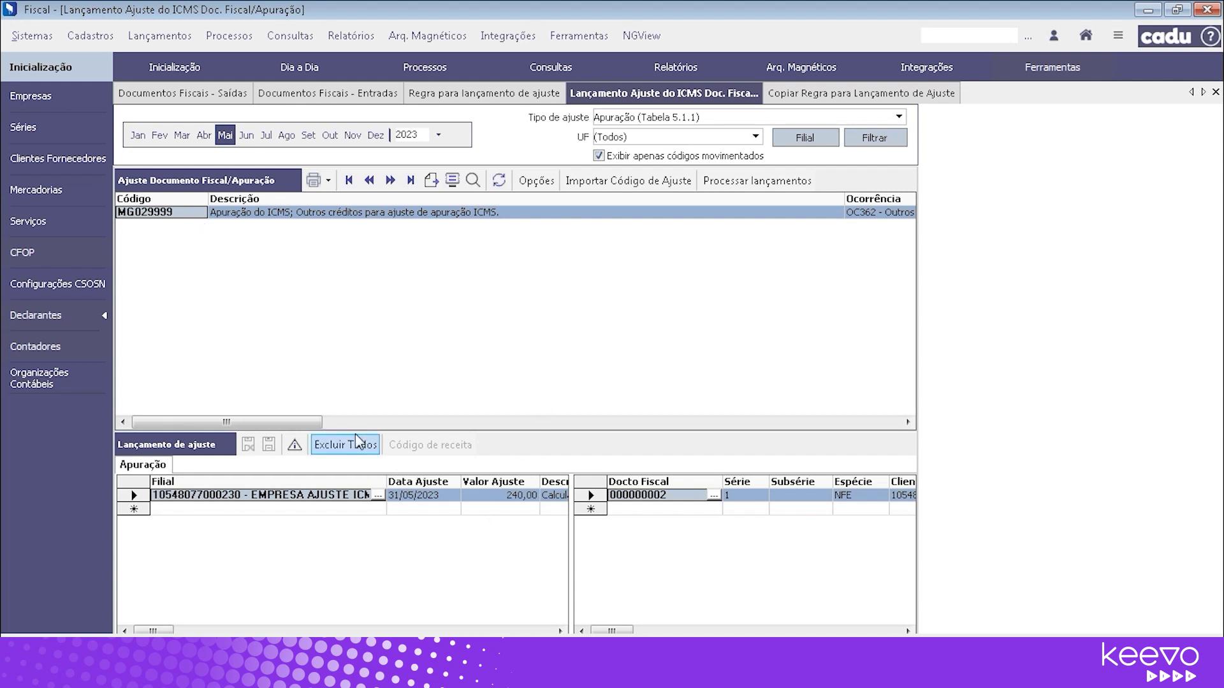
# Step: Check the rate in the MG009999 rule, and reprocess the ICMS adjustment entries to regenerate that code's entry
pyautogui.click(527, 96)
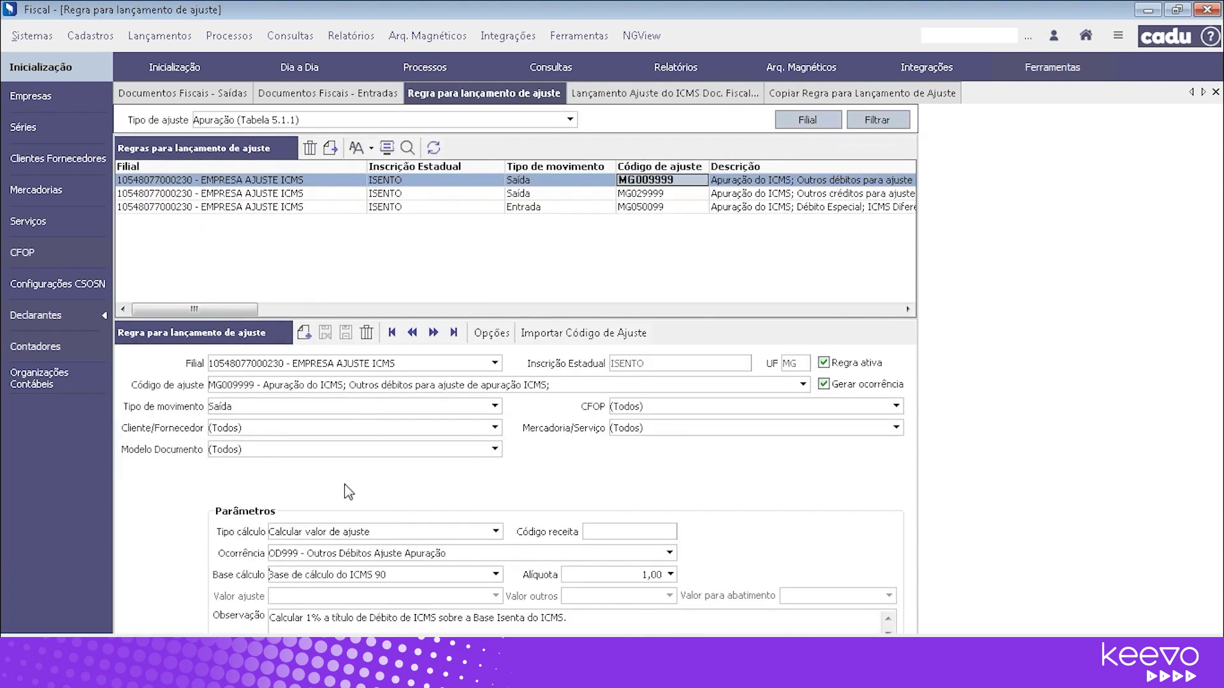
pyautogui.doubleClick(644, 573)
pyautogui.click(701, 94)
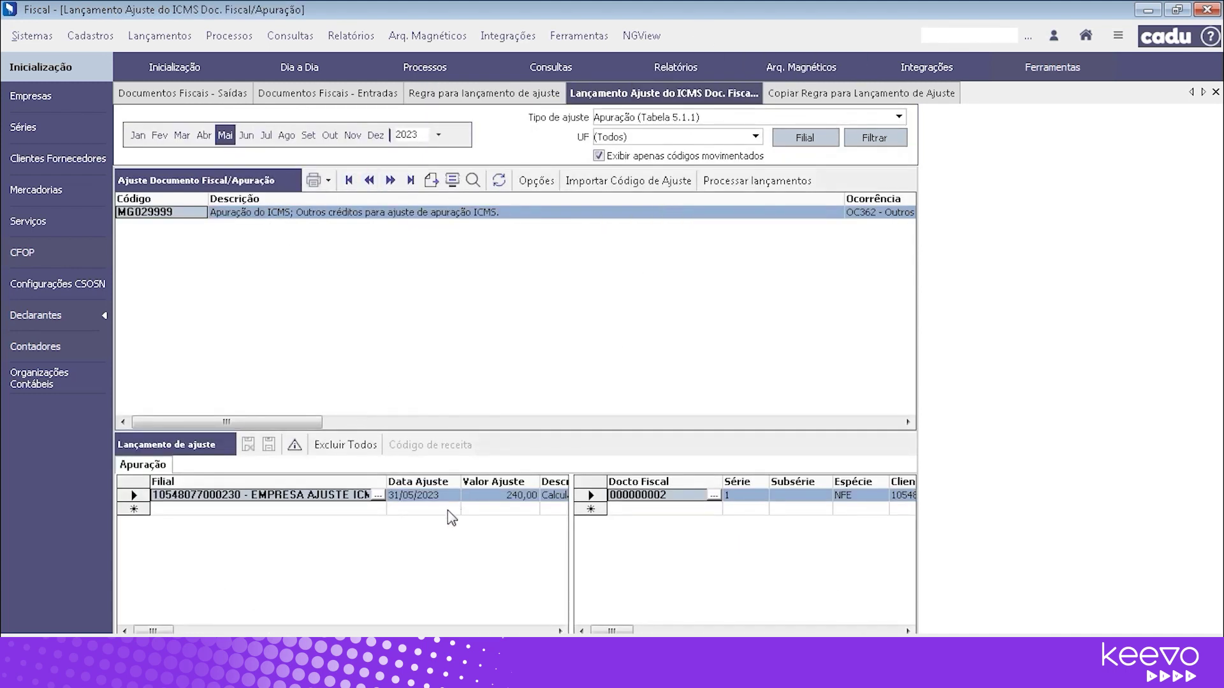
pyautogui.click(752, 180)
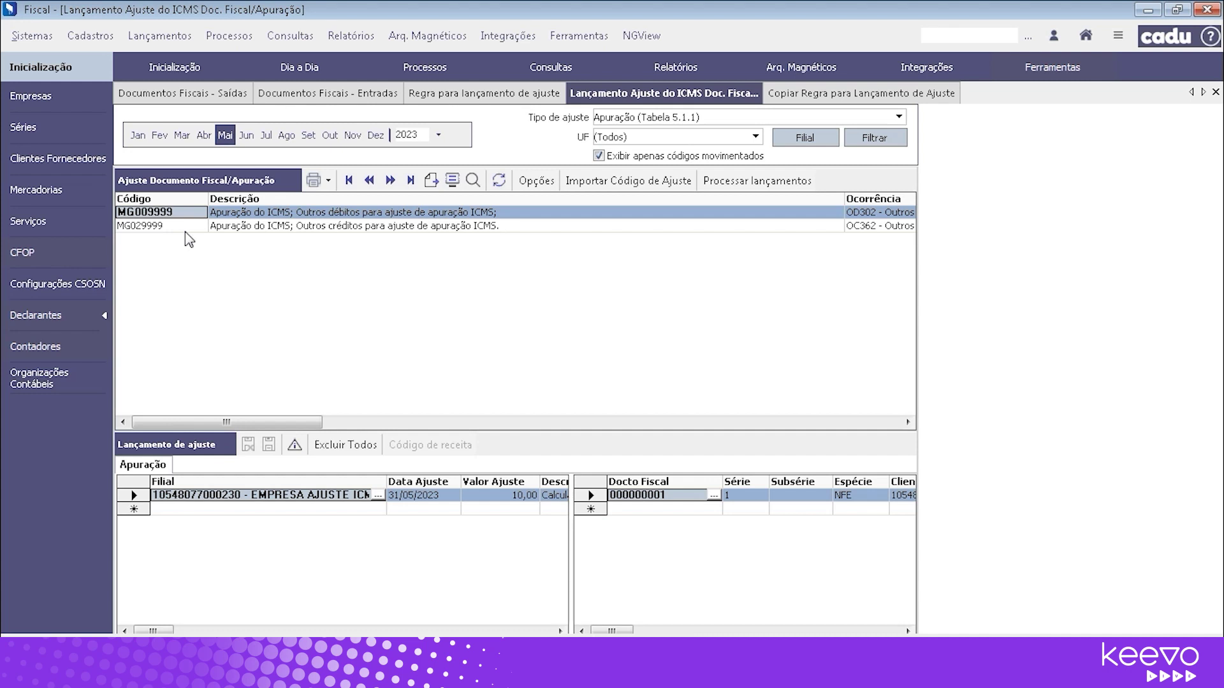
pyautogui.click(230, 215)
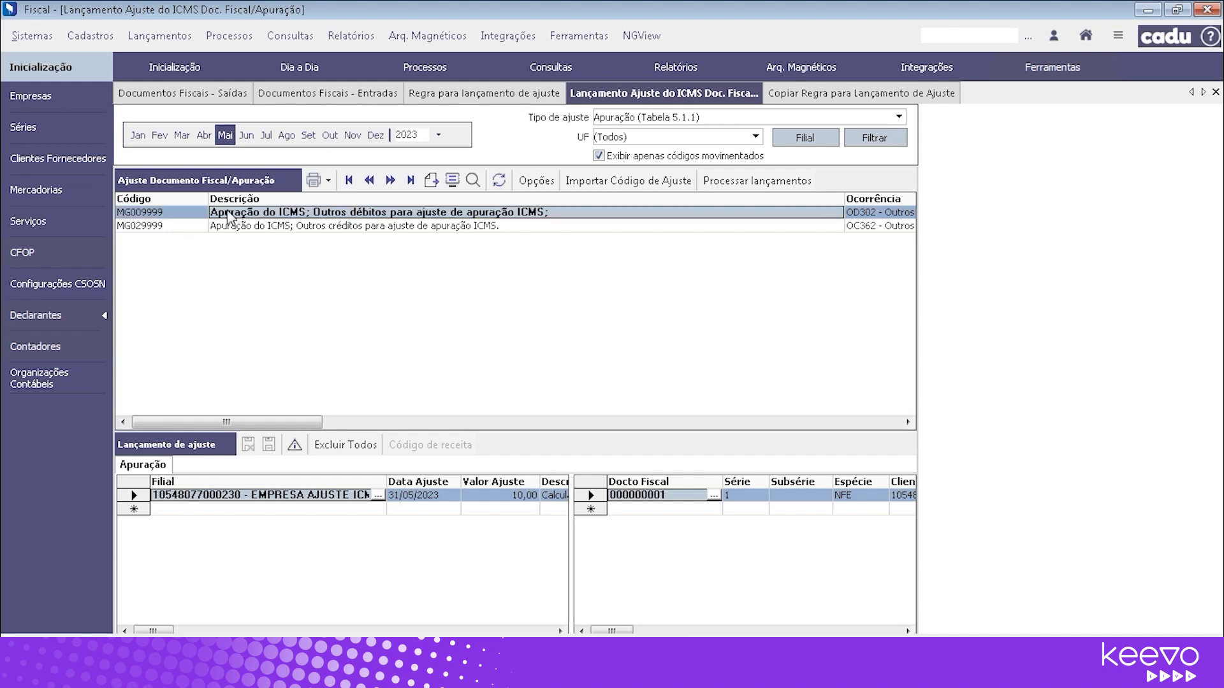
pyautogui.click(490, 497)
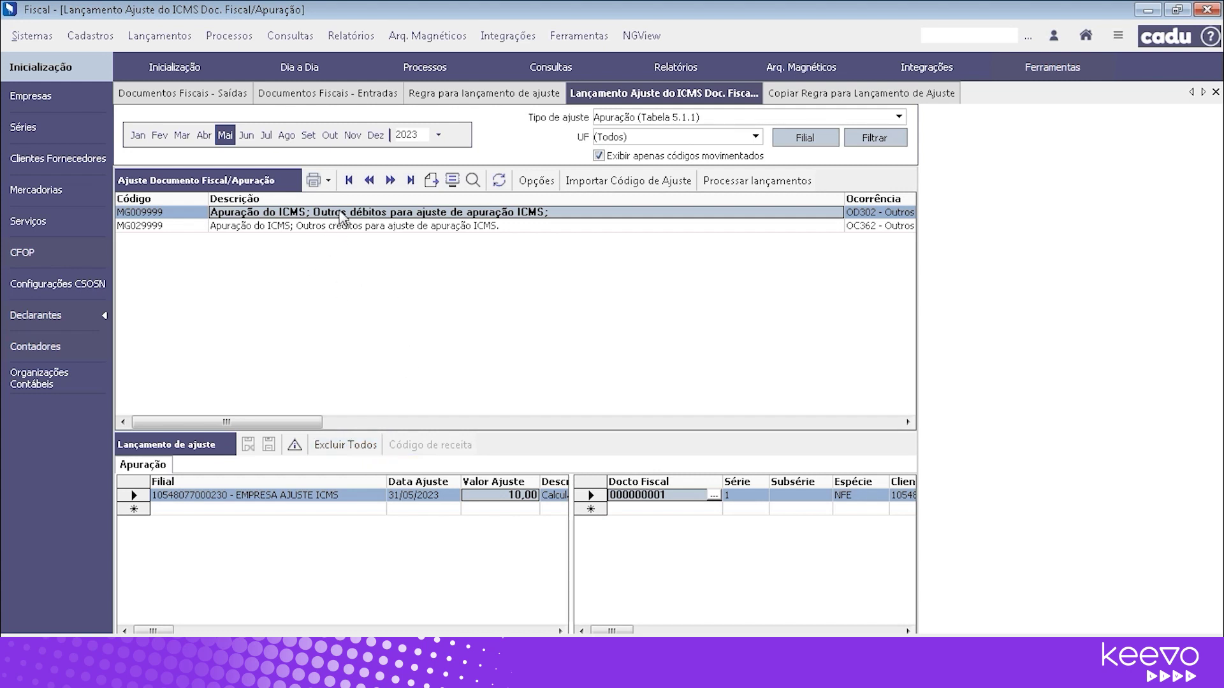
# Step: Select the MG029999 adjustment entry and check the adjustment value parameter in its rule
pyautogui.click(306, 228)
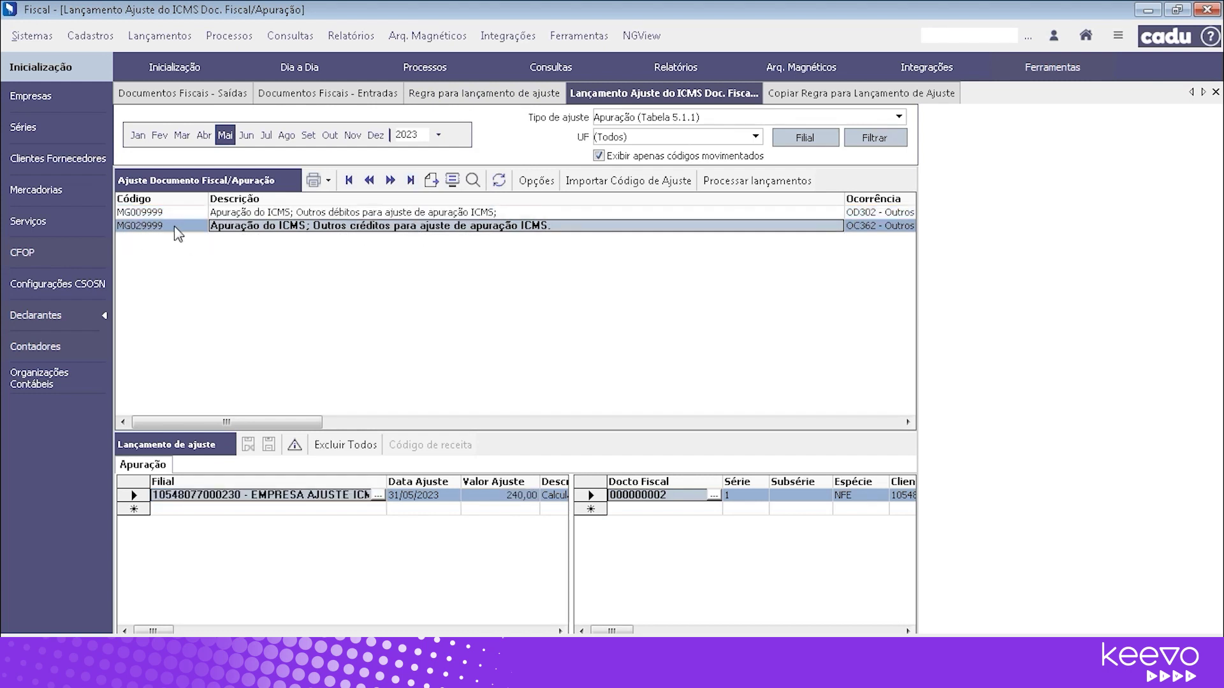
pyautogui.click(499, 95)
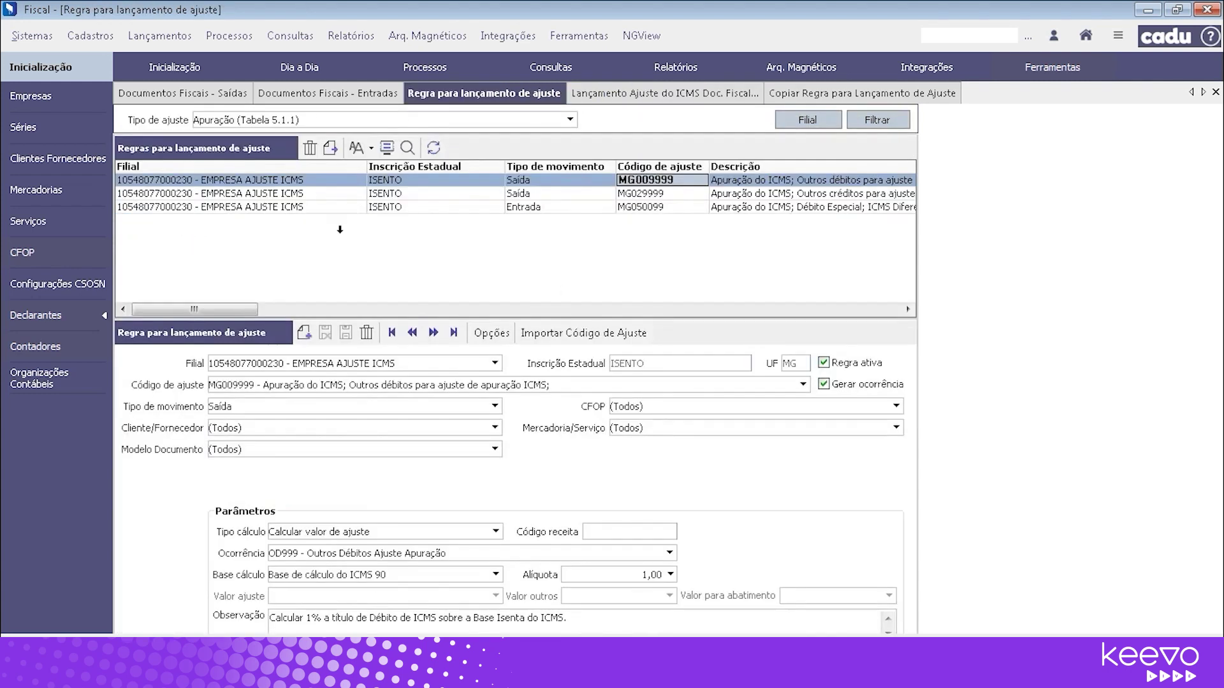
pyautogui.click(651, 195)
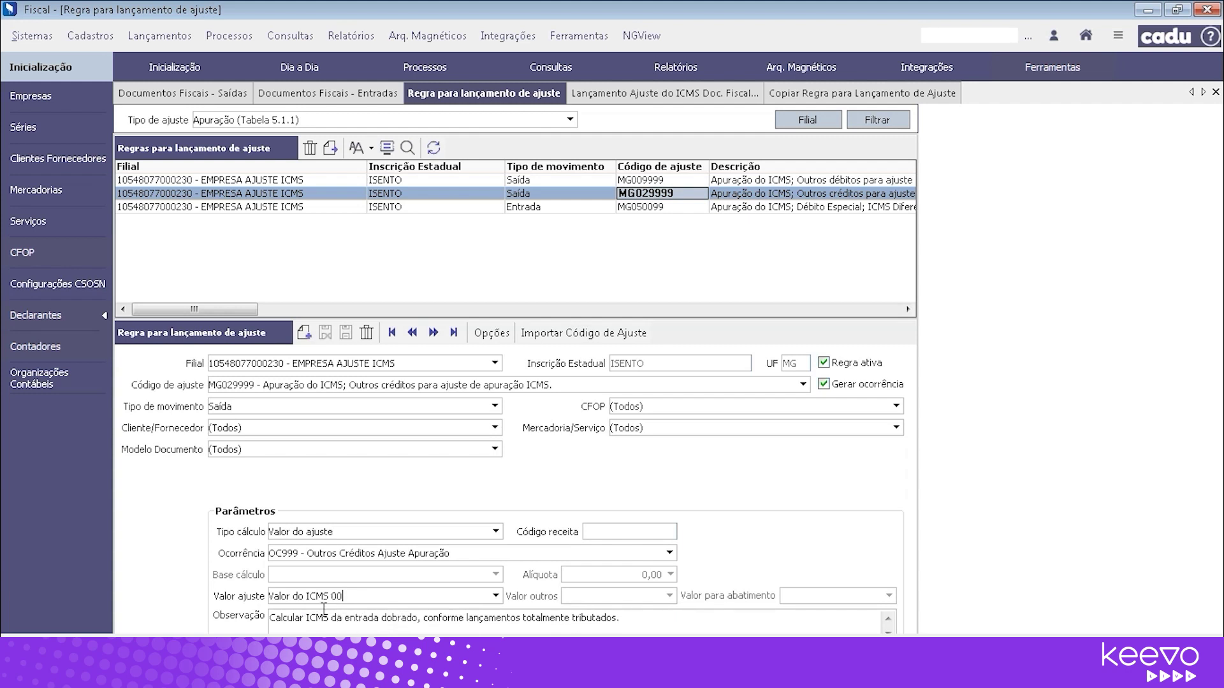
pyautogui.moveTo(343, 596); pyautogui.dragTo(304, 597)
# Step: Return to the ICMS adjustment entries and examine the MG029999 entry's date, adjustment value and linked fiscal document
pyautogui.click(651, 95)
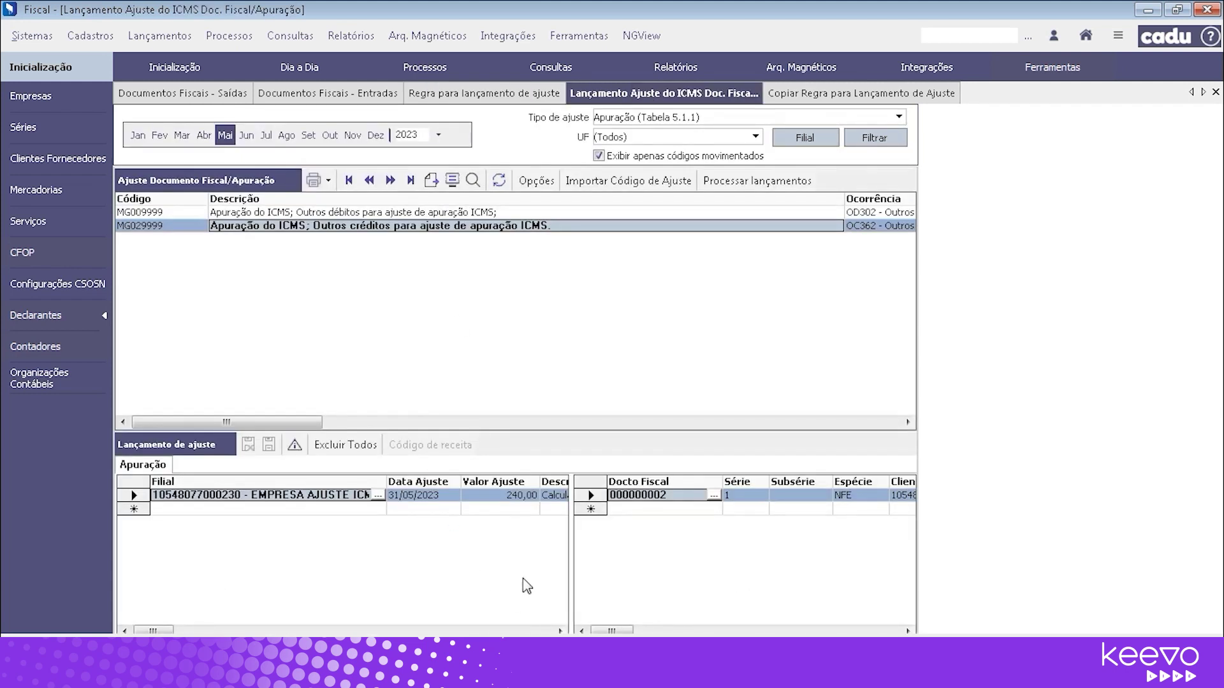
pyautogui.click(423, 496)
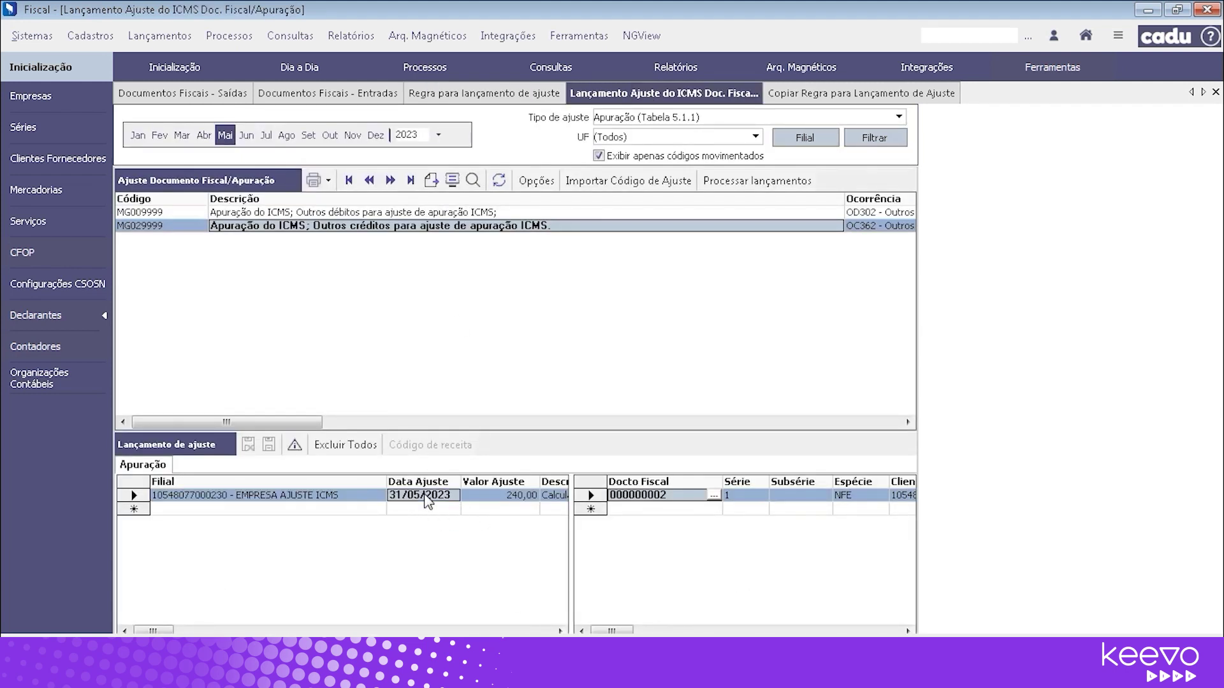
pyautogui.click(508, 497)
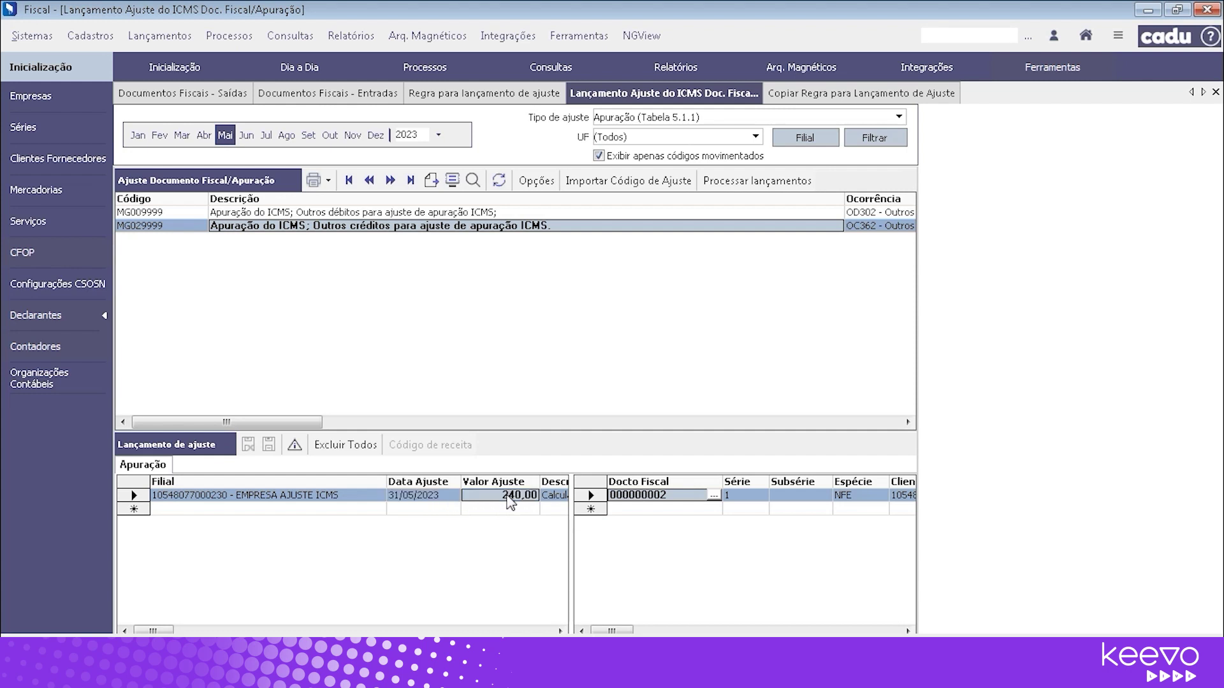
pyautogui.click(908, 631)
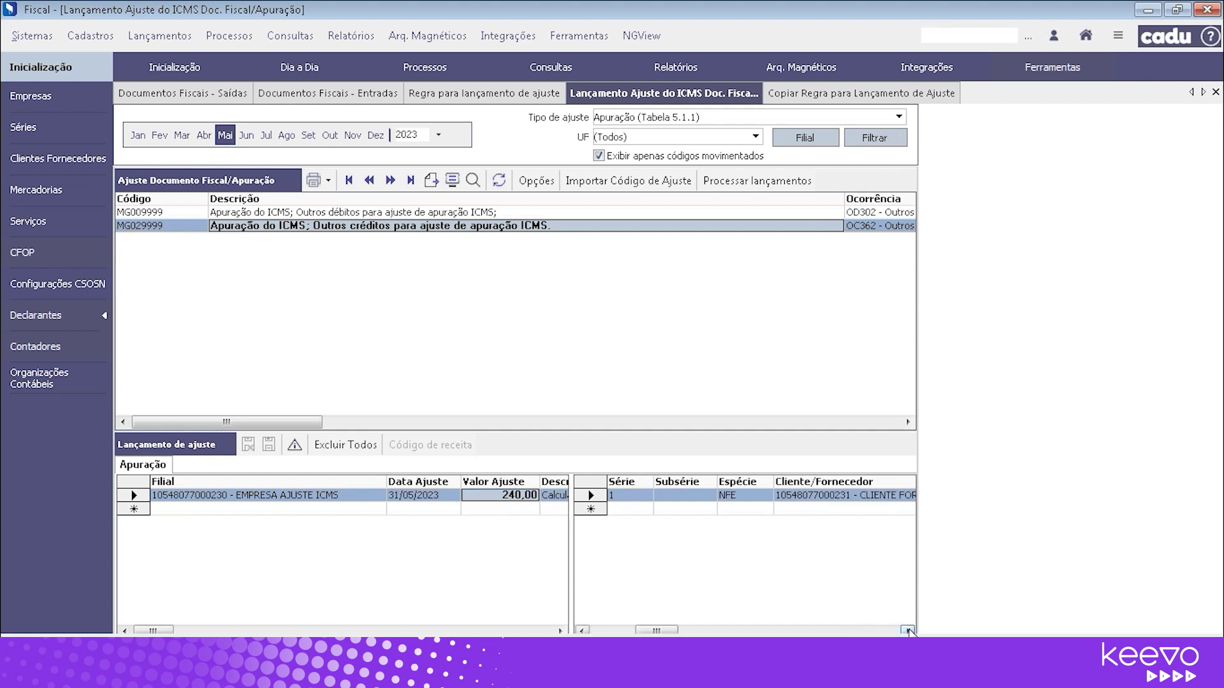
pyautogui.click(599, 631)
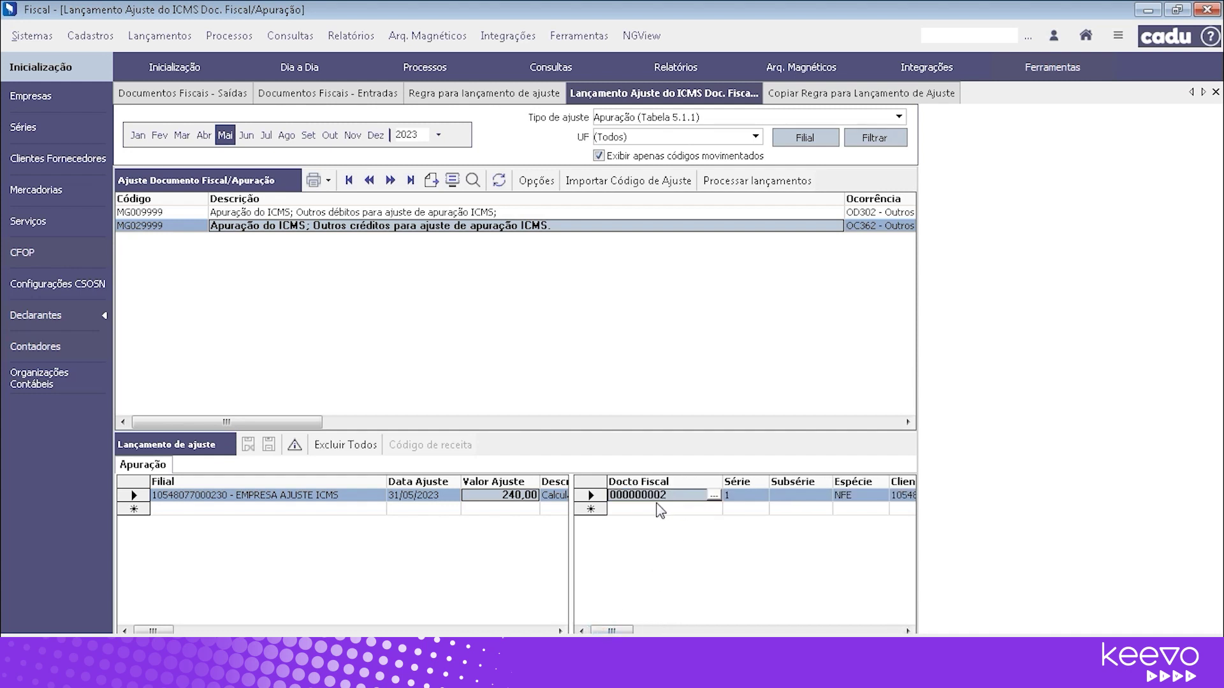
pyautogui.click(908, 631)
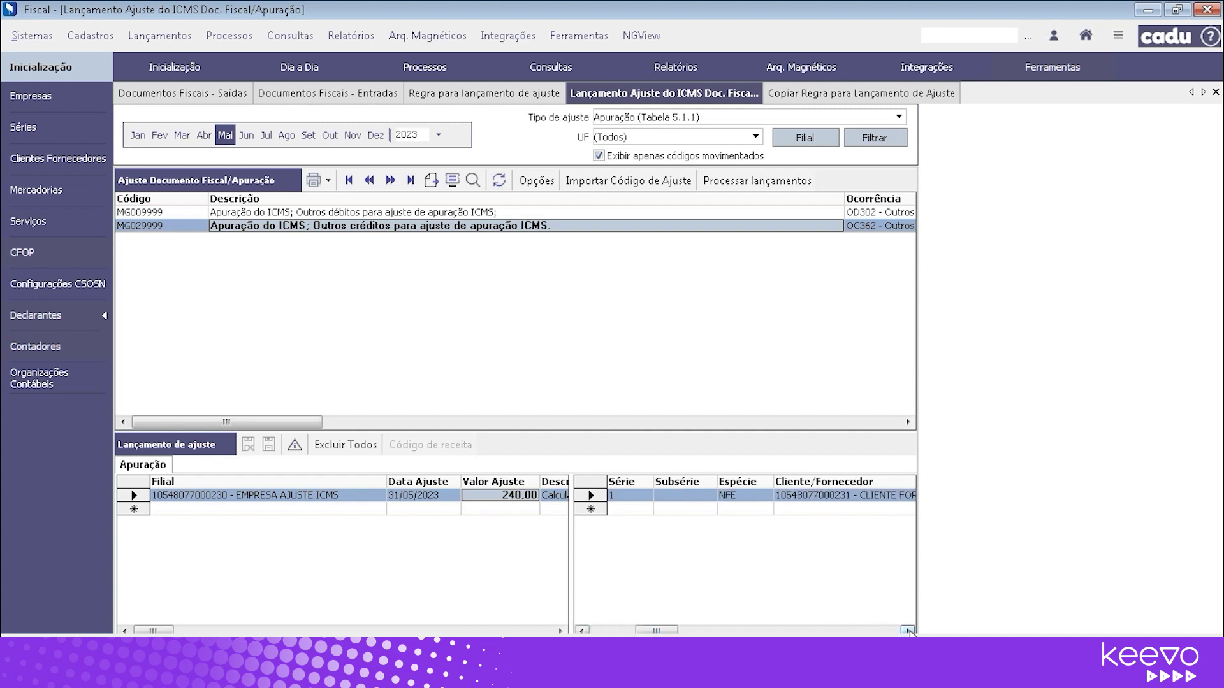
pyautogui.click(908, 631)
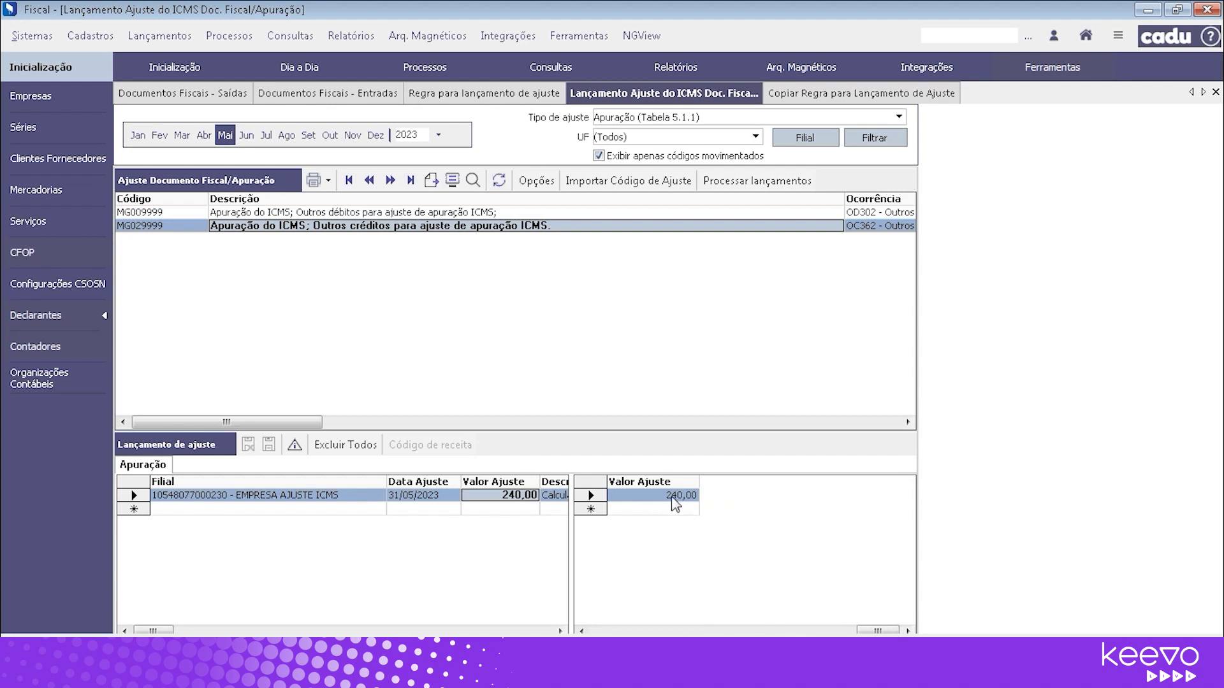
# Step: Check the MG029999 entry's linked fiscal document number and the movement type in its adjustment rule
pyautogui.click(581, 631)
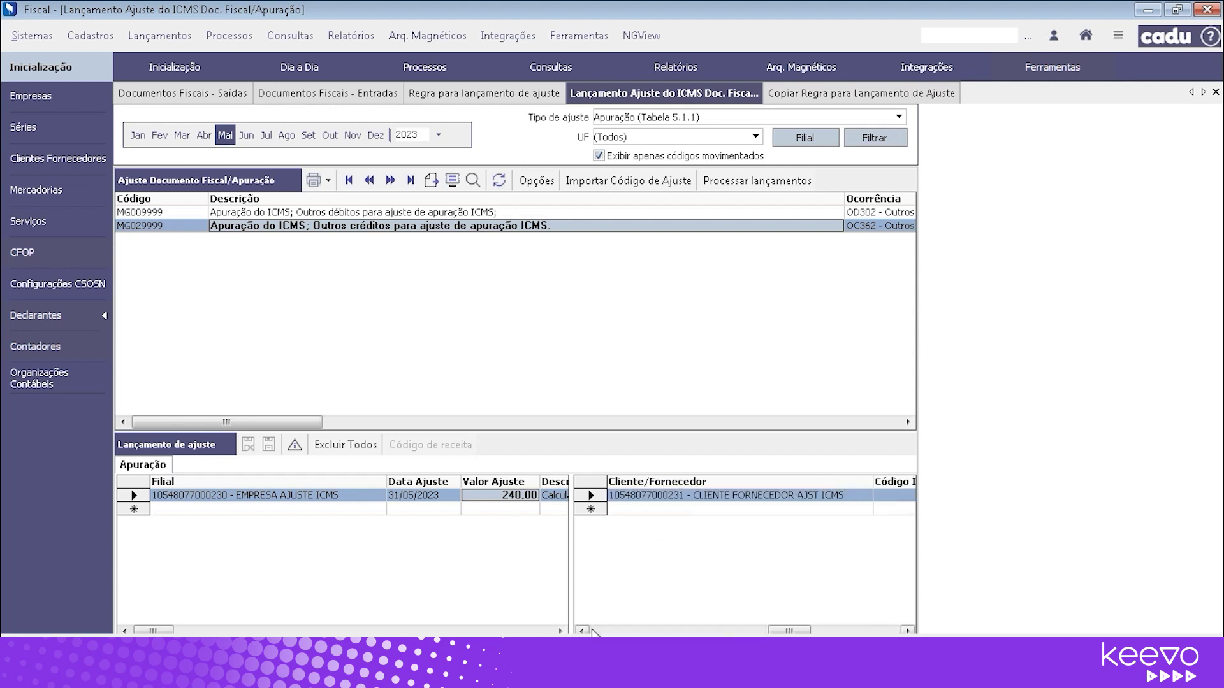
pyautogui.click(582, 631)
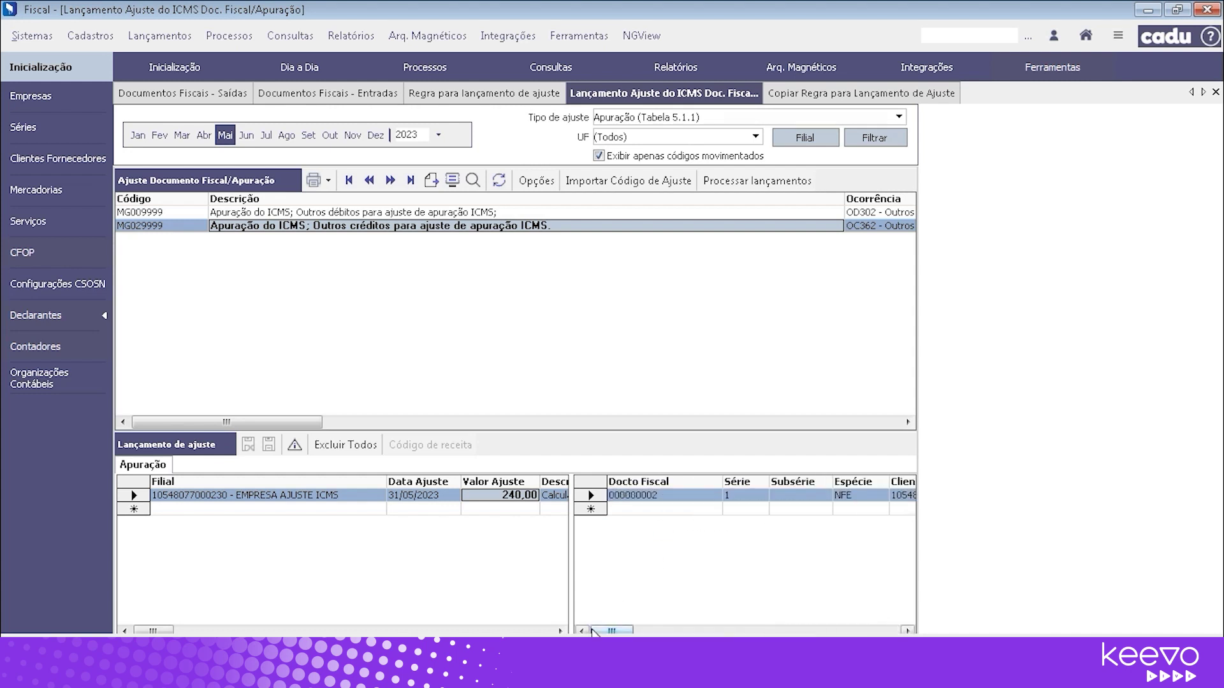
pyautogui.click(500, 93)
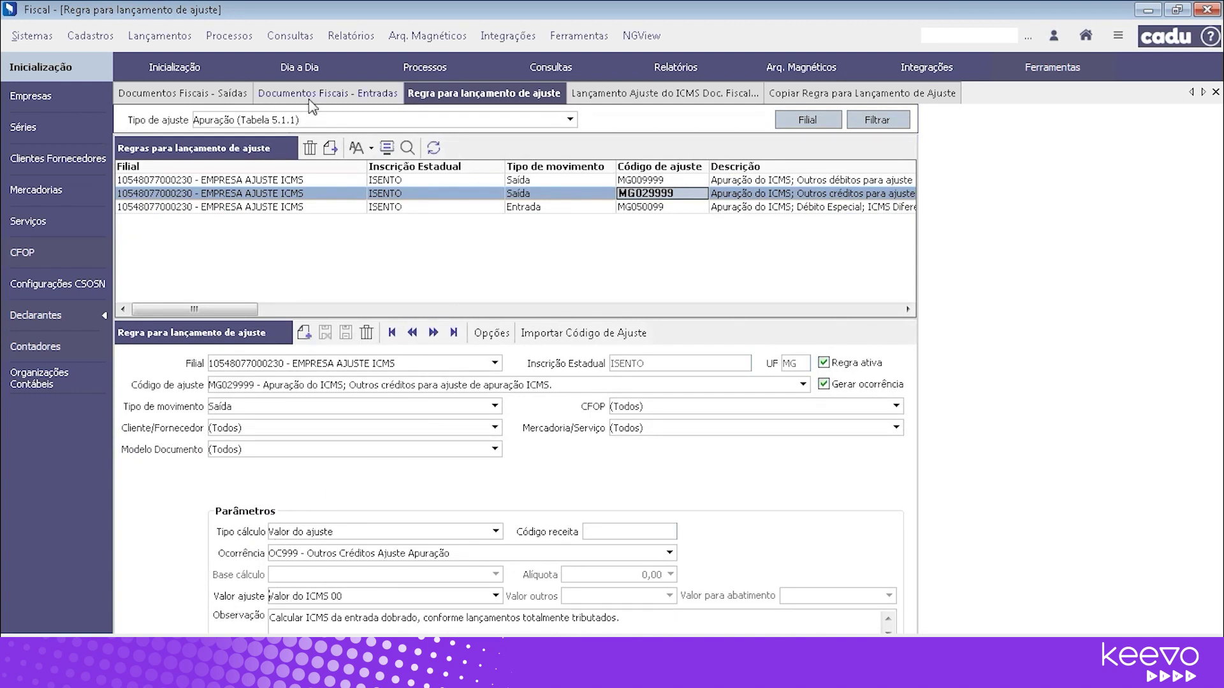
pyautogui.click(280, 407)
# Step: Open outgoing fiscal document 000000002 and examine its ICMS item's tax situation, calculation base, rate and value
pyautogui.click(227, 98)
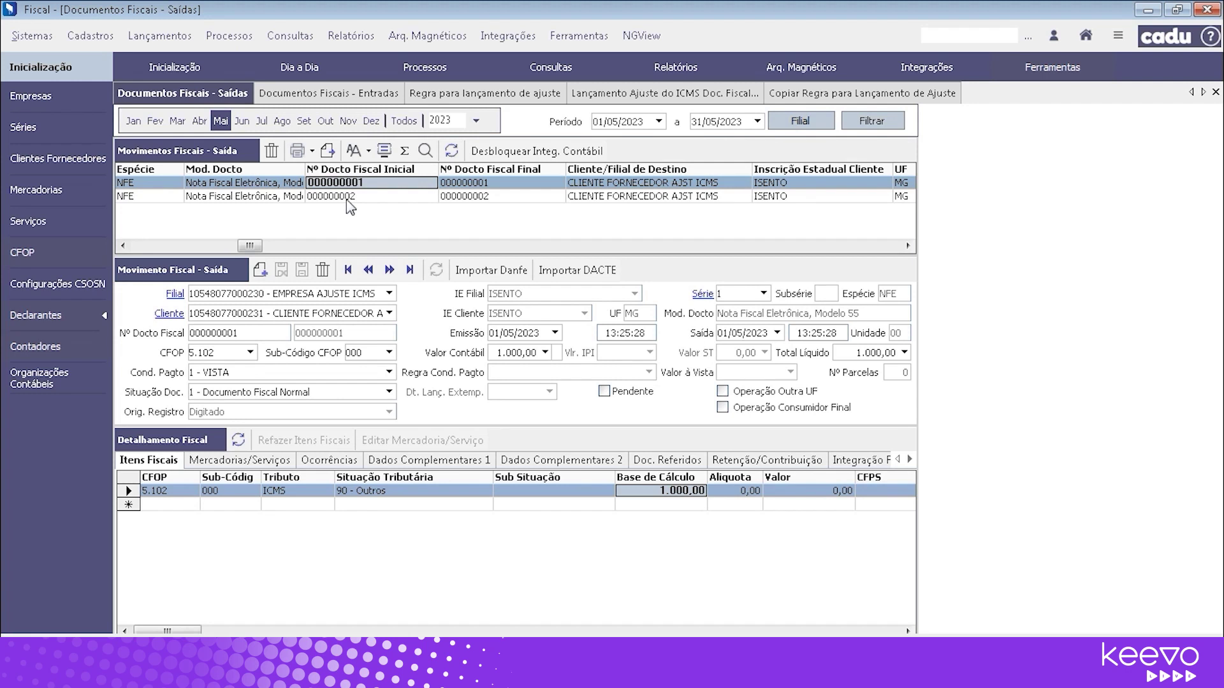
pyautogui.click(348, 201)
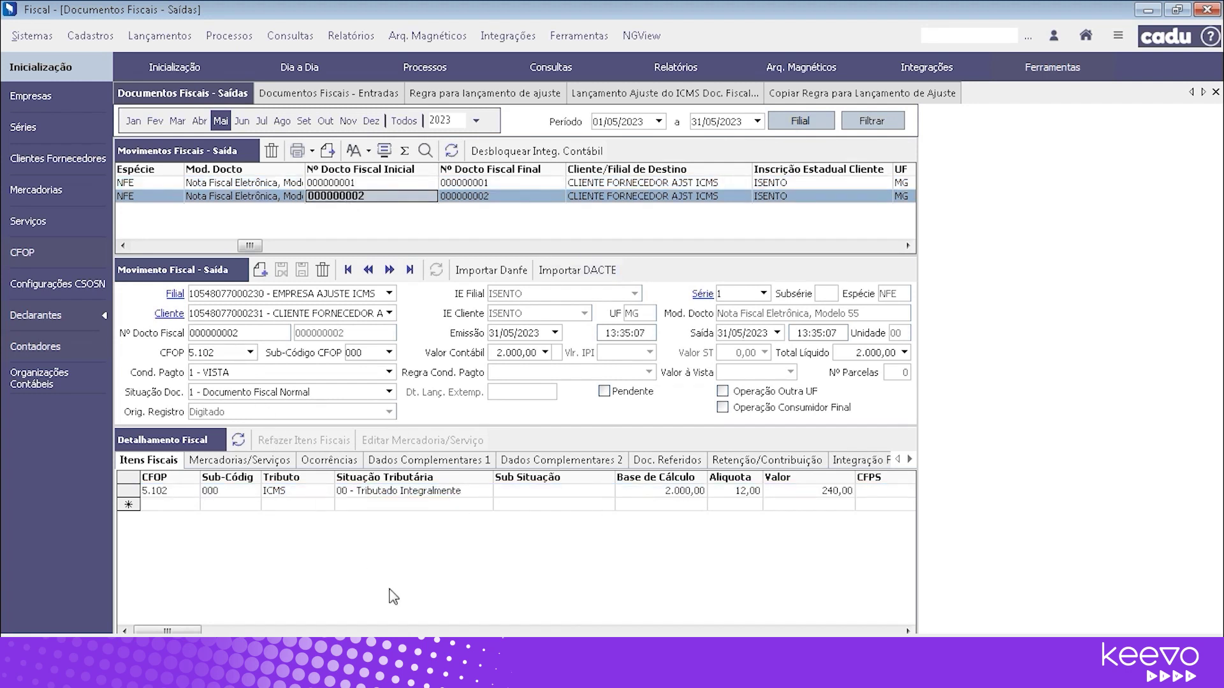
pyautogui.click(351, 494)
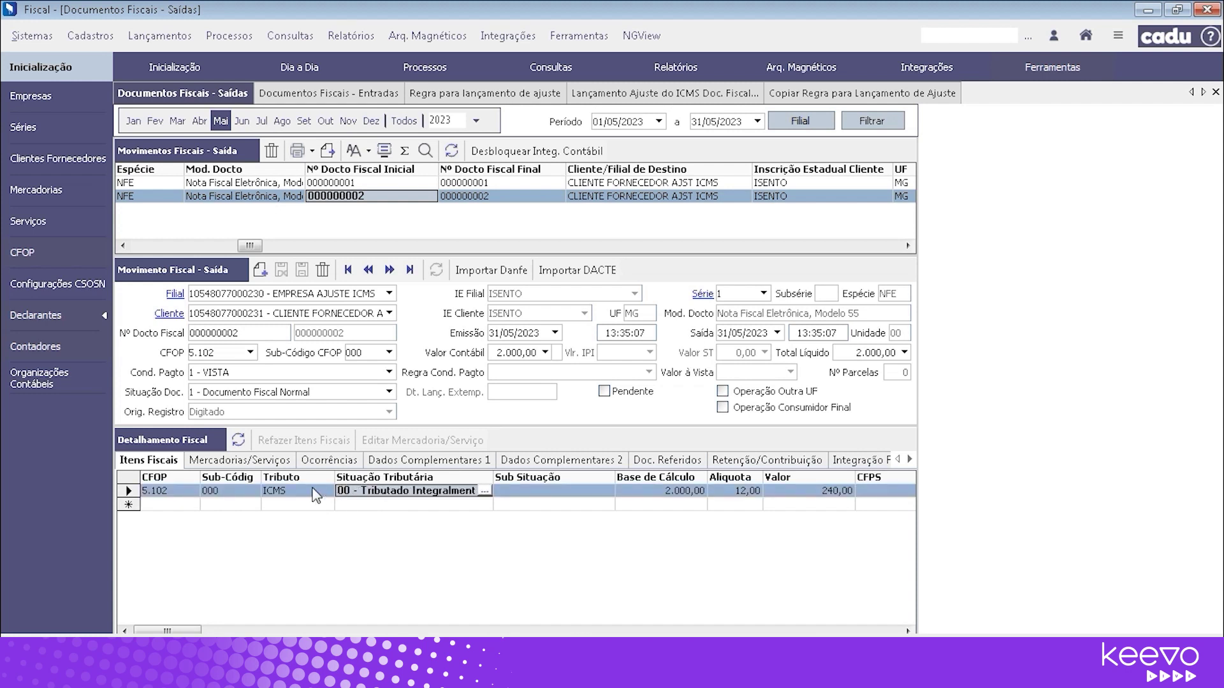
pyautogui.click(300, 492)
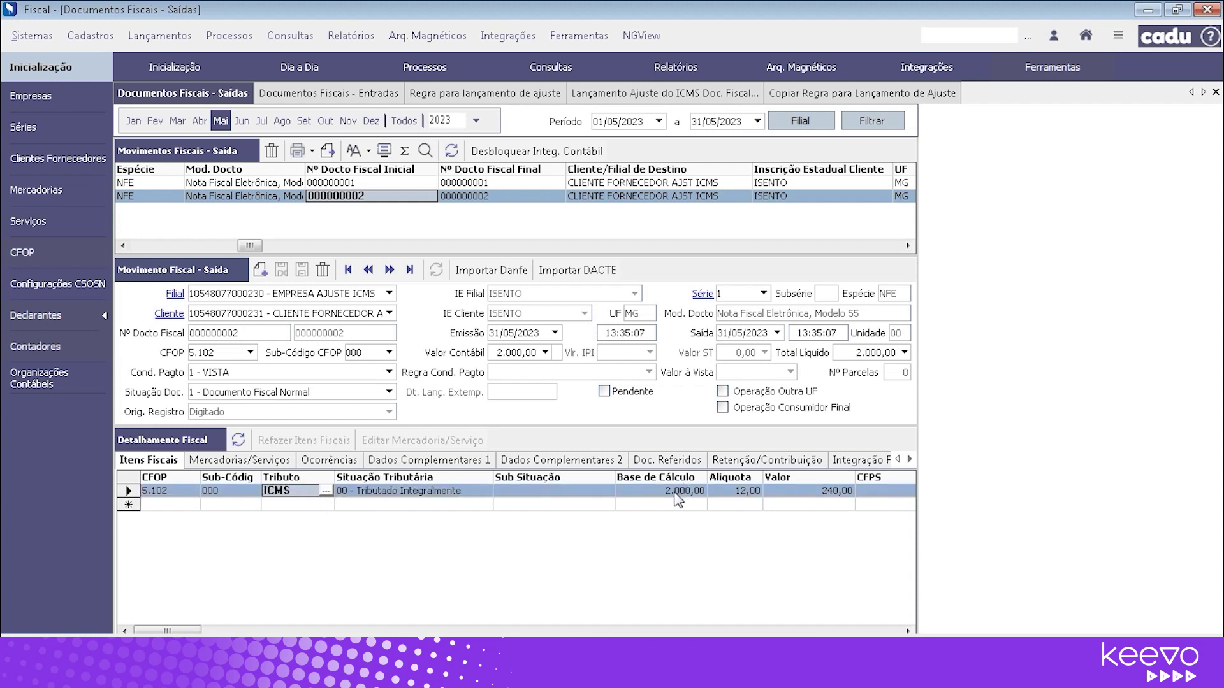
pyautogui.click(680, 493)
pyautogui.click(749, 501)
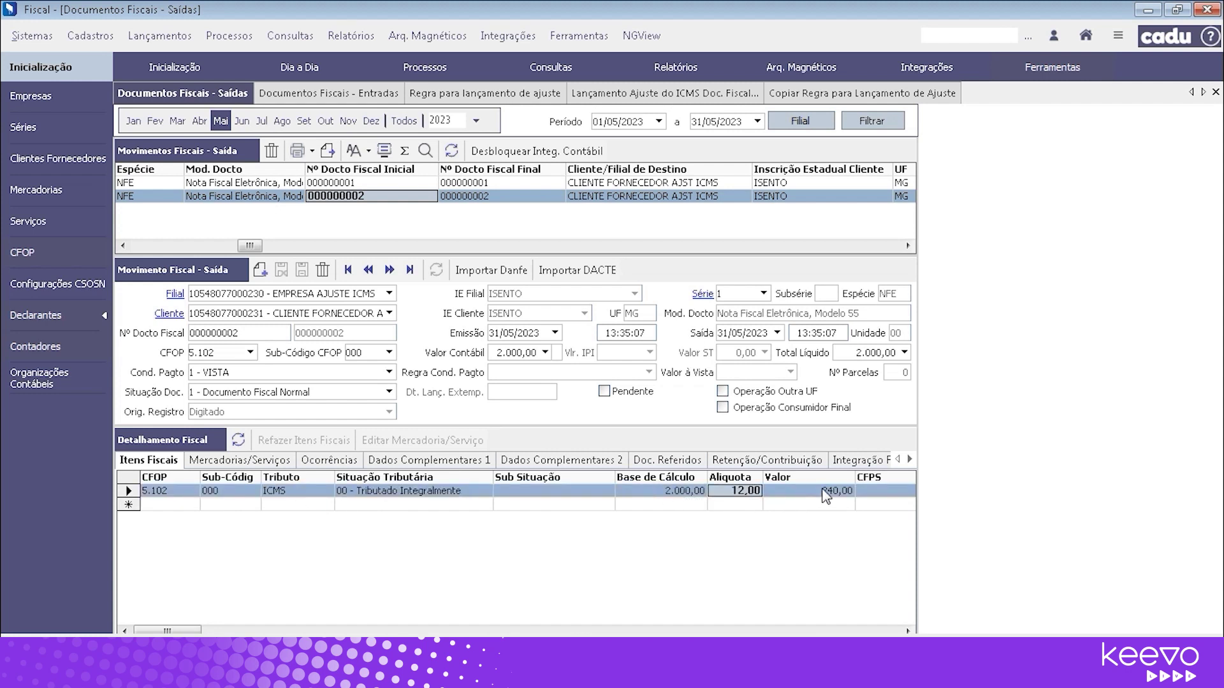
pyautogui.click(829, 496)
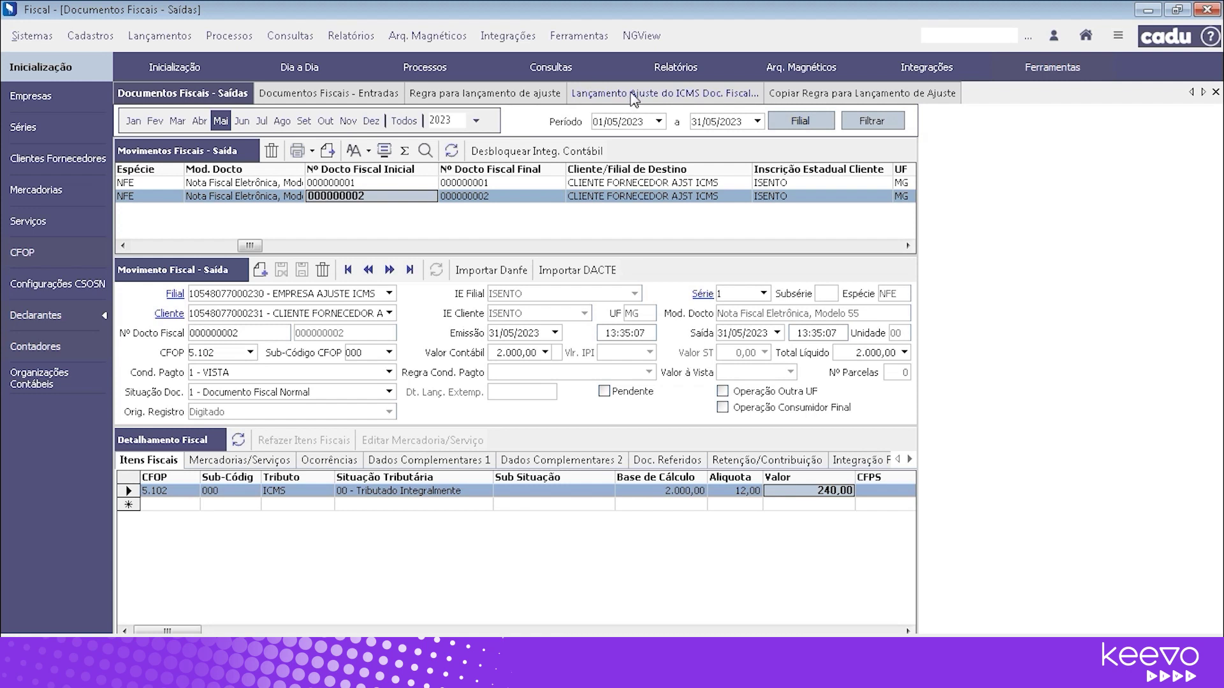
# Step: Compare the MG029999 entry and its linked document with the adjustment value parameter in the rule
pyautogui.click(627, 102)
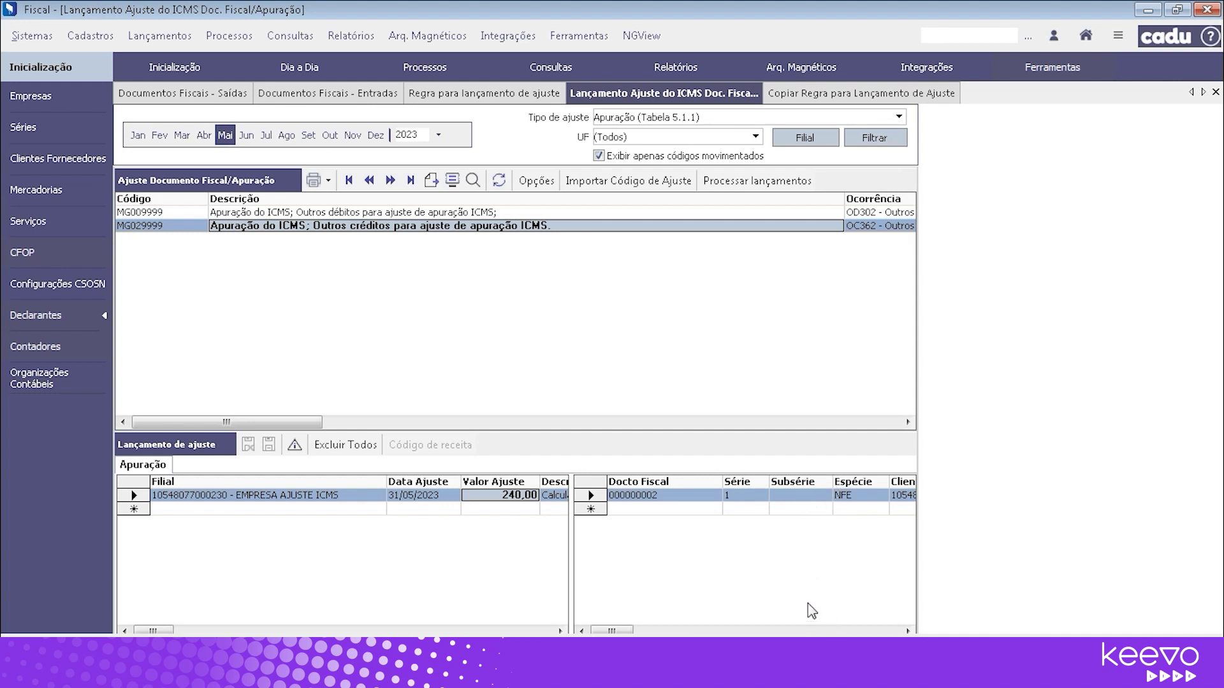
pyautogui.click(521, 510)
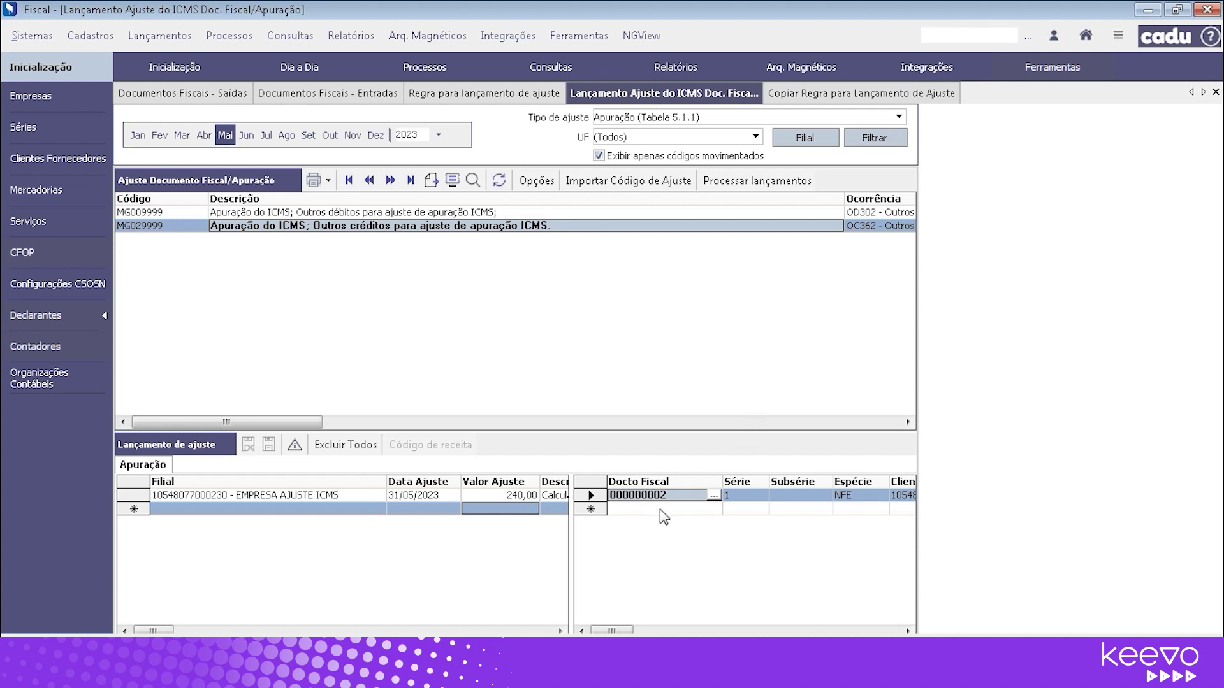
pyautogui.click(488, 93)
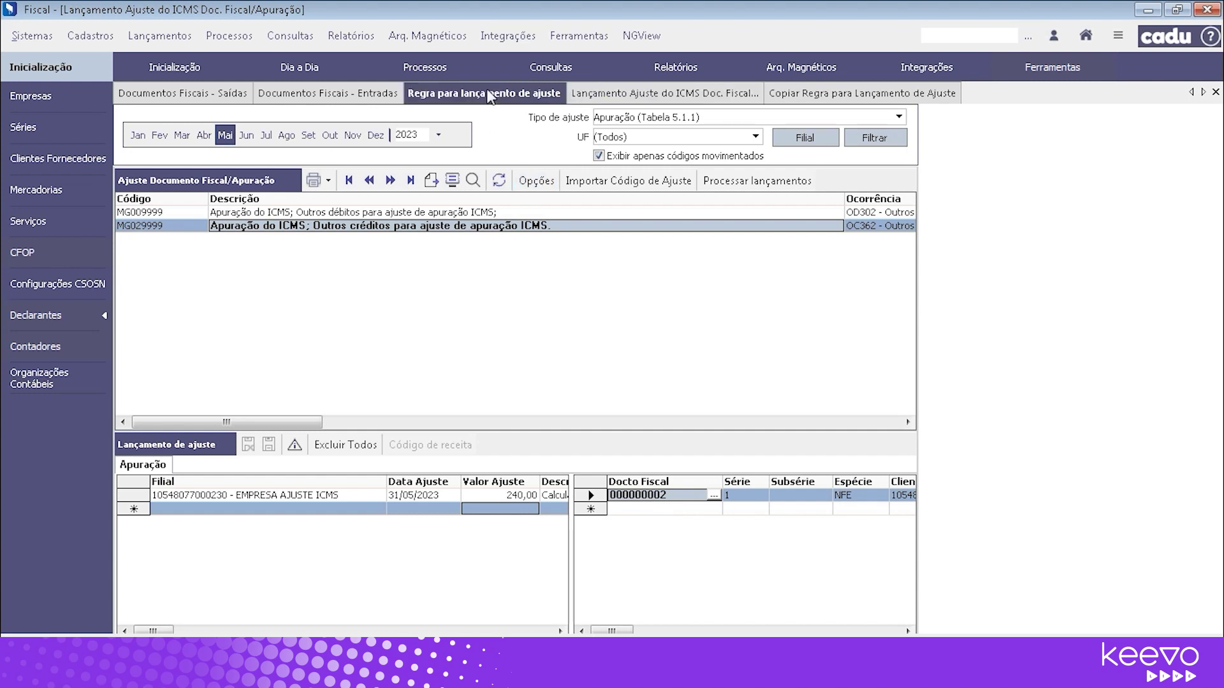
pyautogui.click(360, 597)
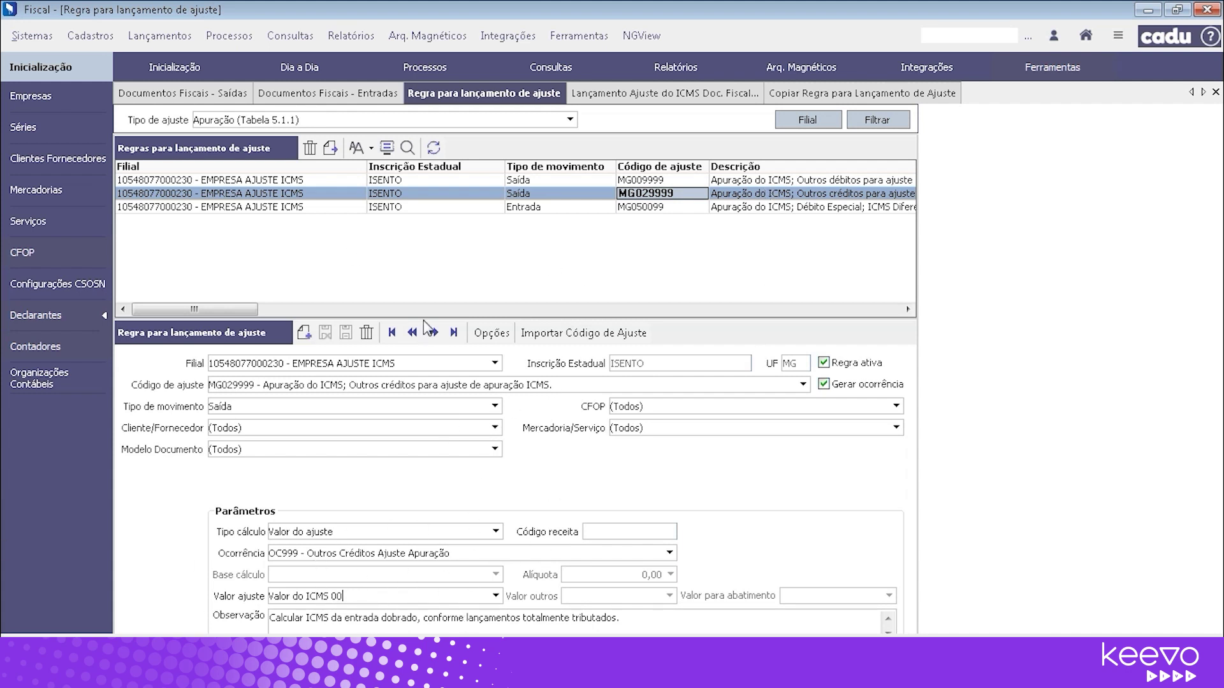
pyautogui.click(631, 94)
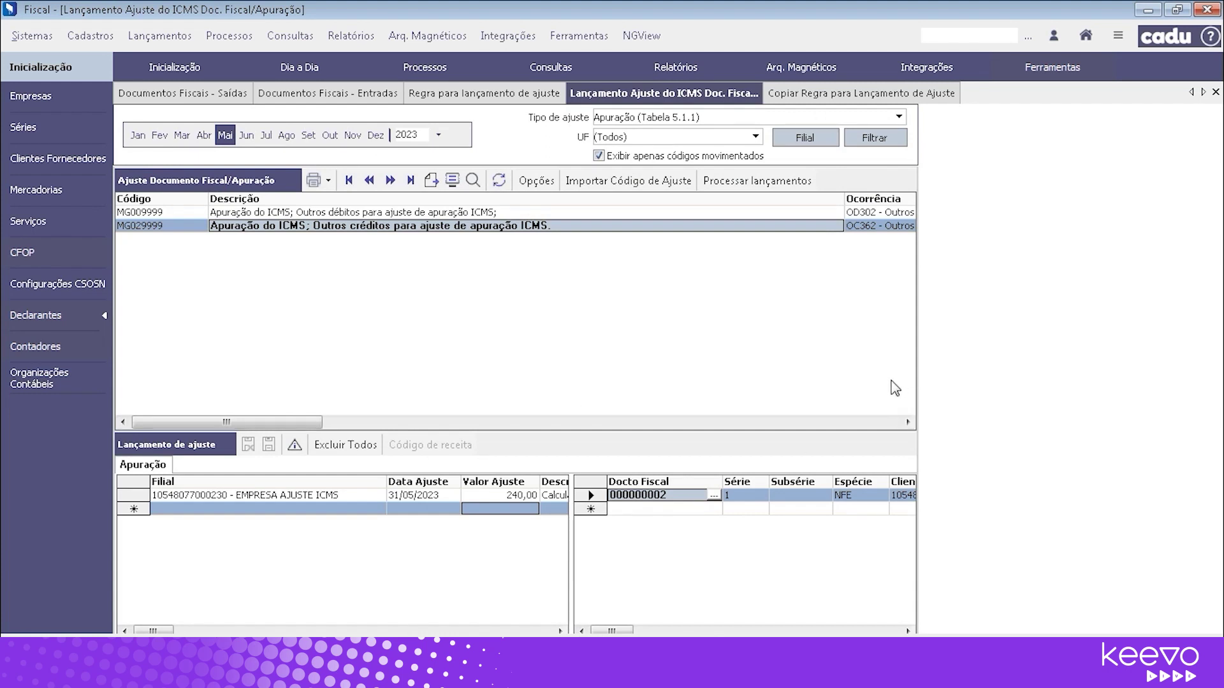
# Step: Filter the ICMS adjustment entries by Informações Adicionais (Tabela 5.2) and select code MG000005
pyautogui.click(898, 118)
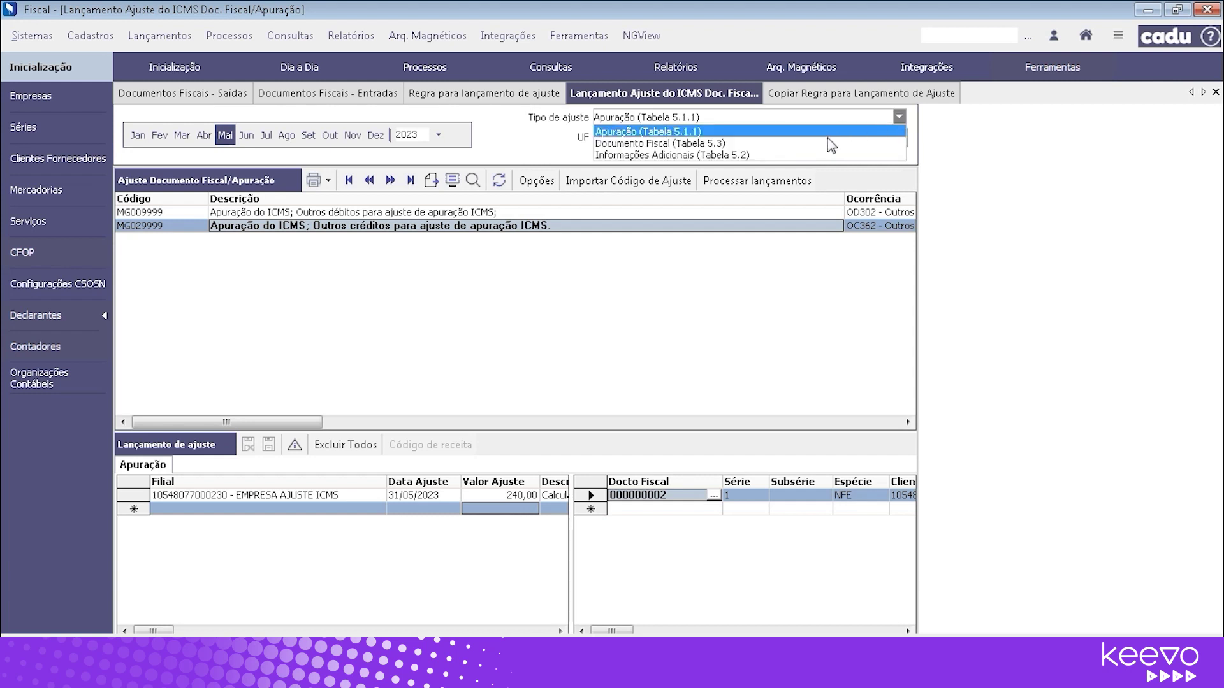
pyautogui.click(778, 155)
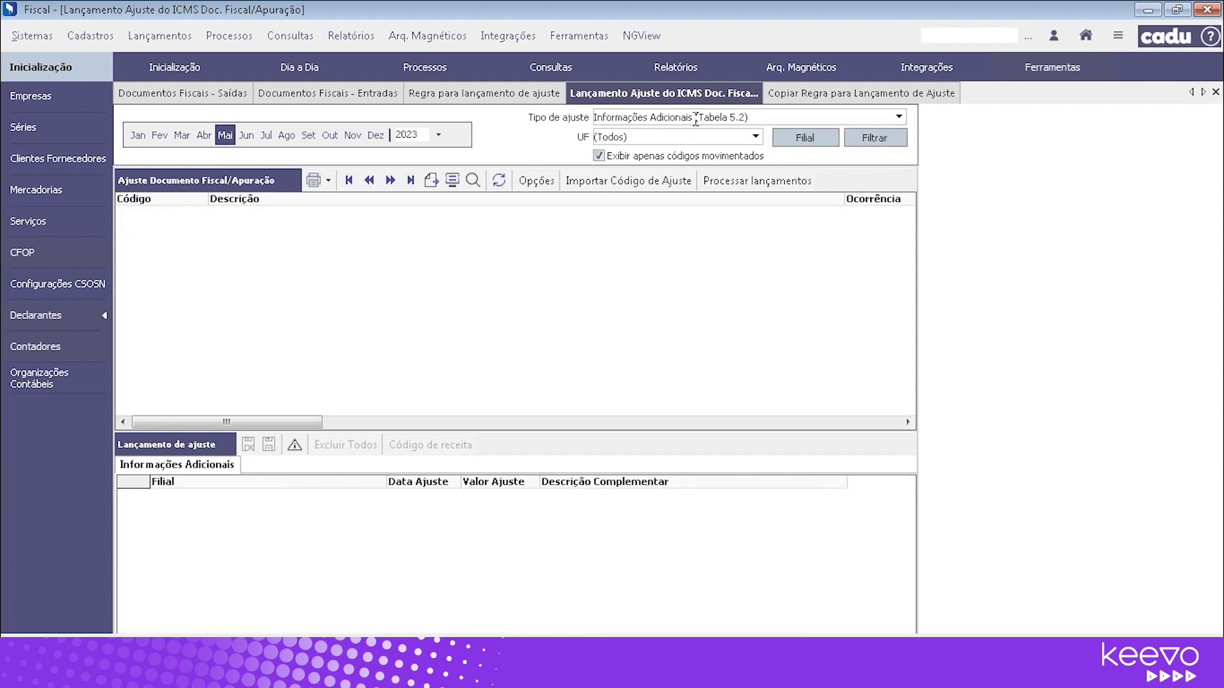
pyautogui.click(658, 116)
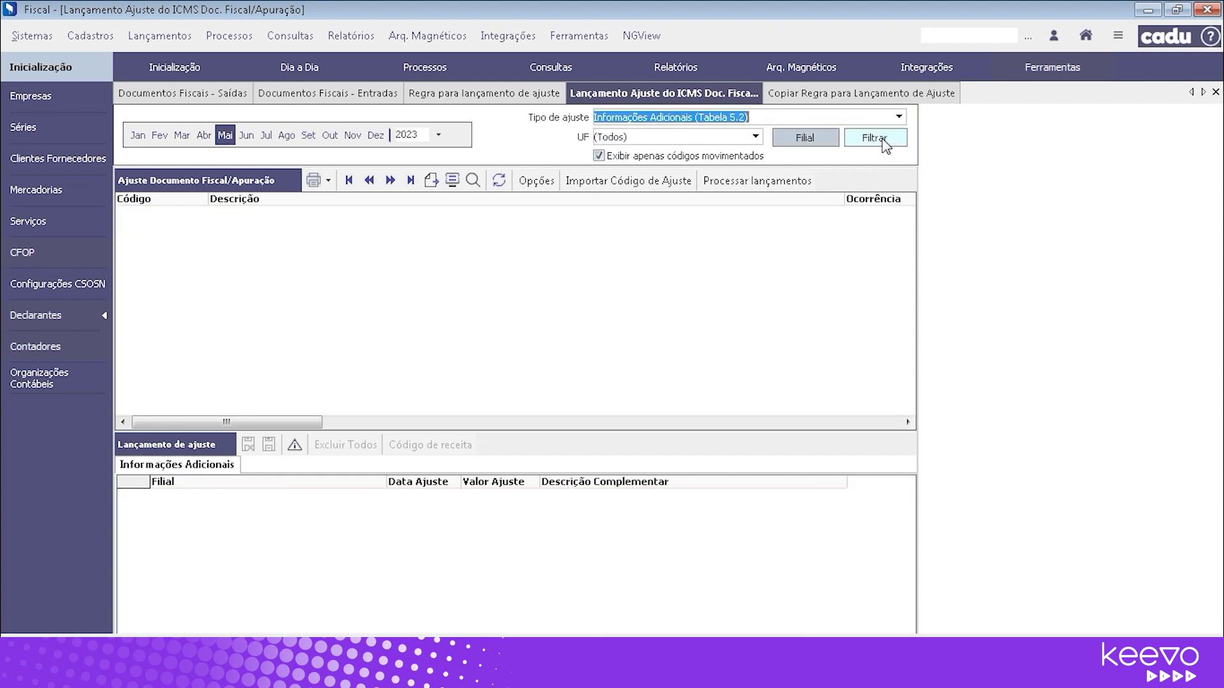
pyautogui.click(875, 138)
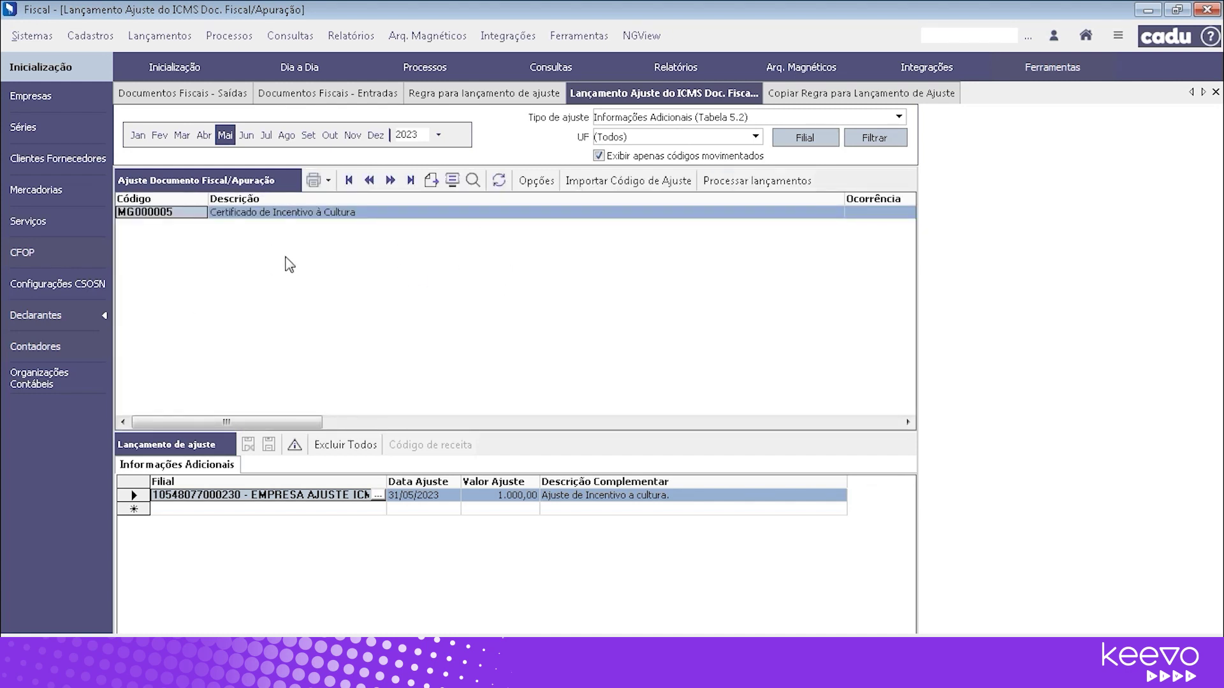
pyautogui.click(345, 213)
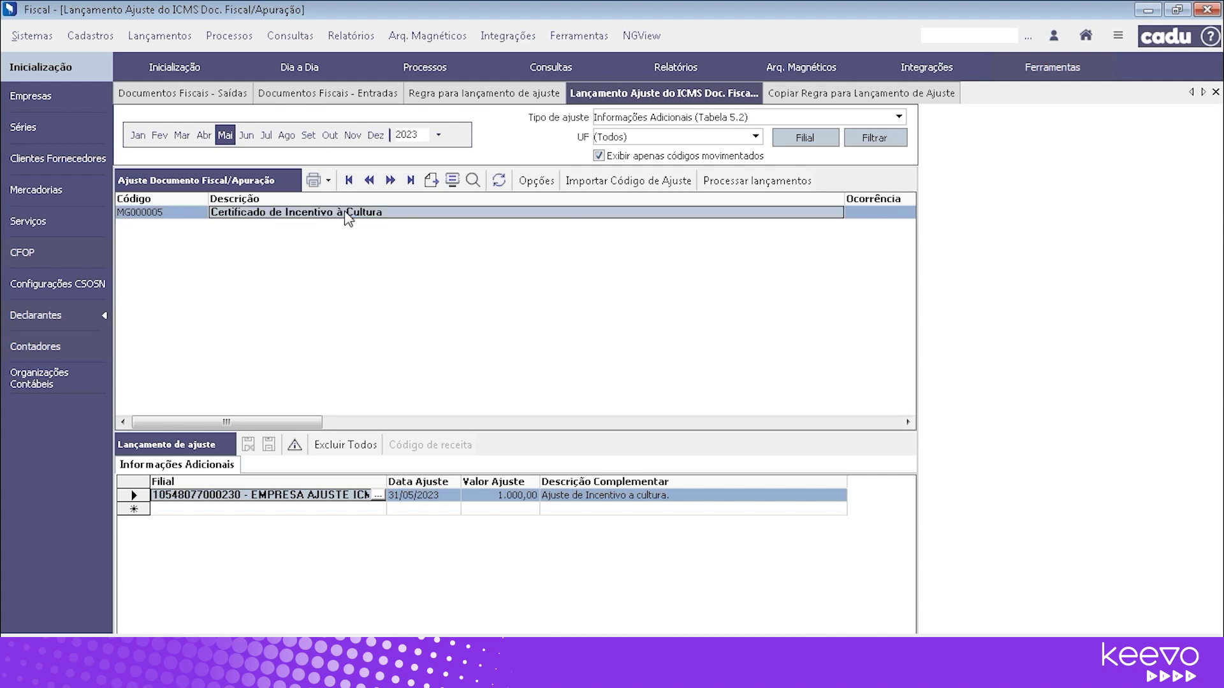
pyautogui.click(184, 213)
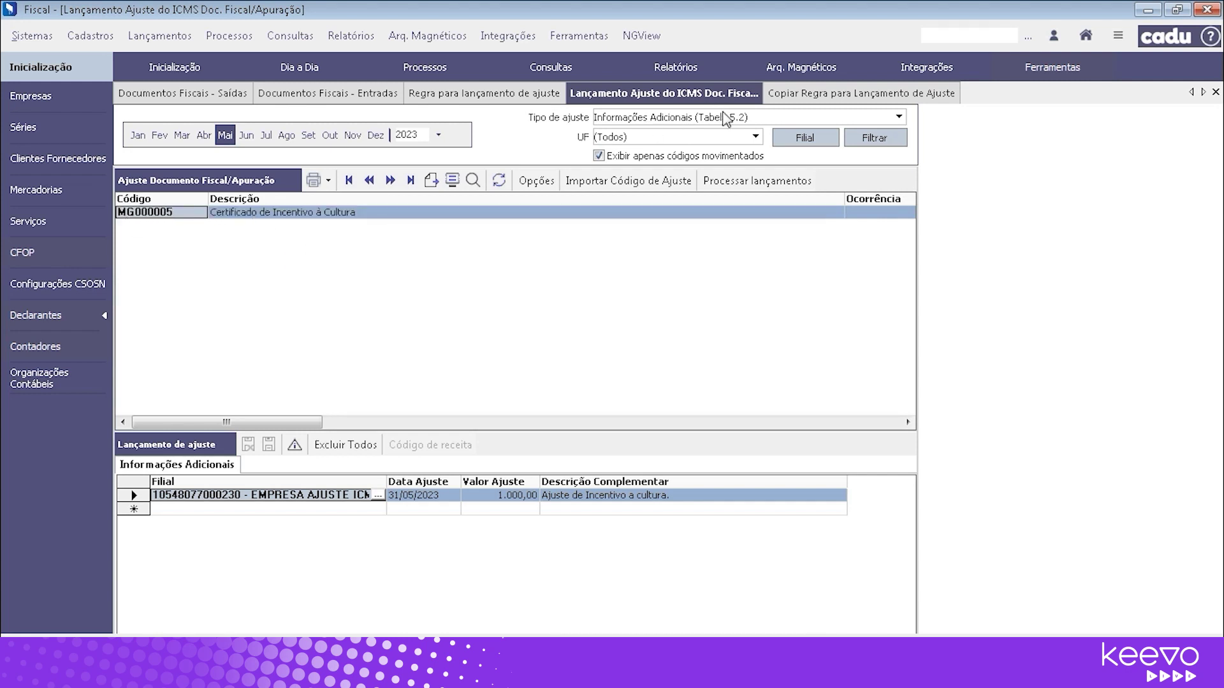
# Step: Filter the adjustment rules by Informações Adicionais (Tabela 5.2) and examine the MG000005 rule
pyautogui.click(474, 96)
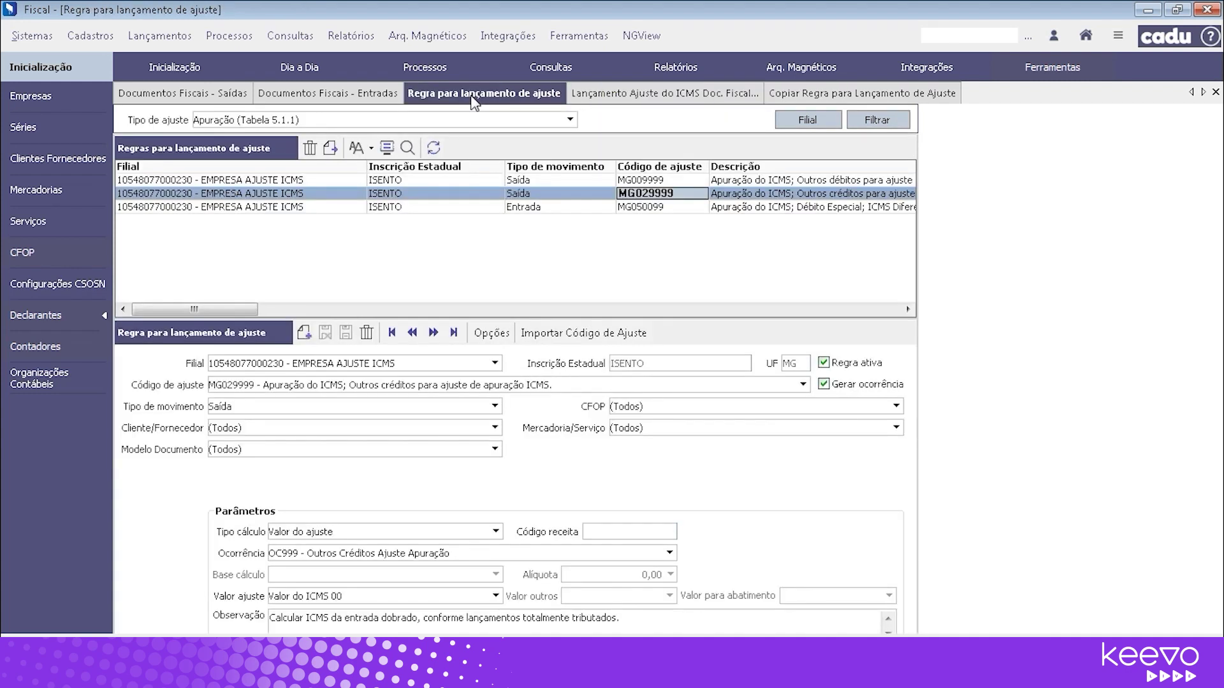
pyautogui.click(571, 119)
pyautogui.click(345, 158)
pyautogui.click(896, 121)
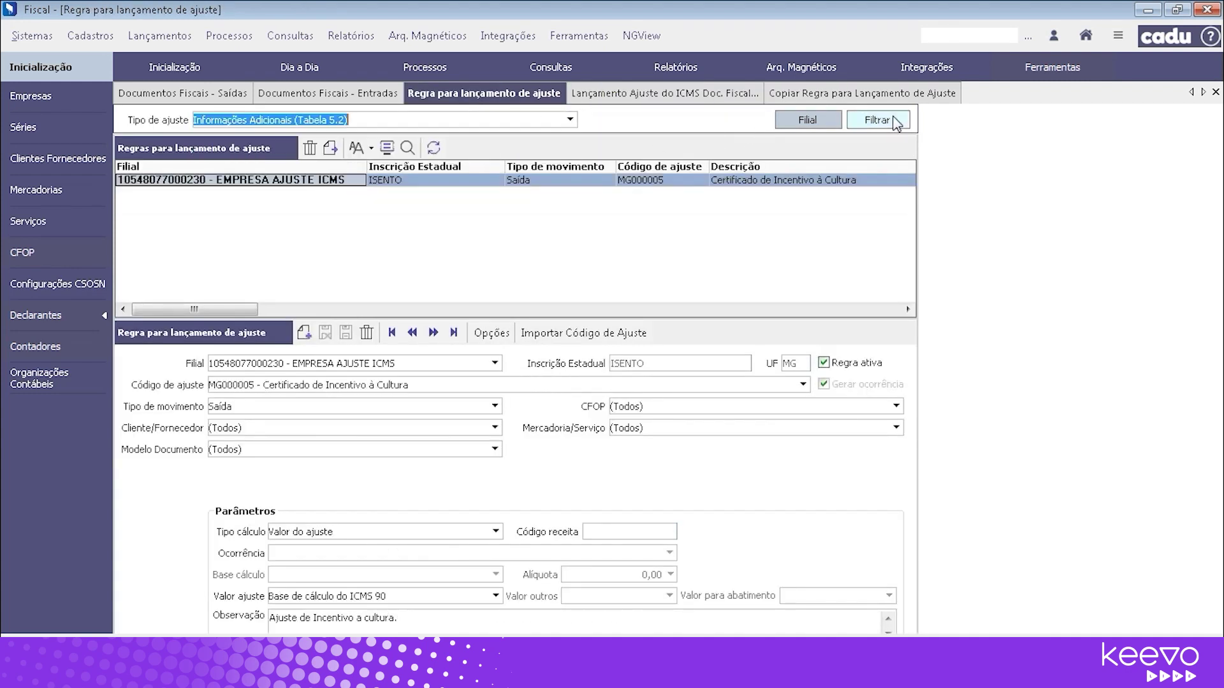
pyautogui.click(662, 183)
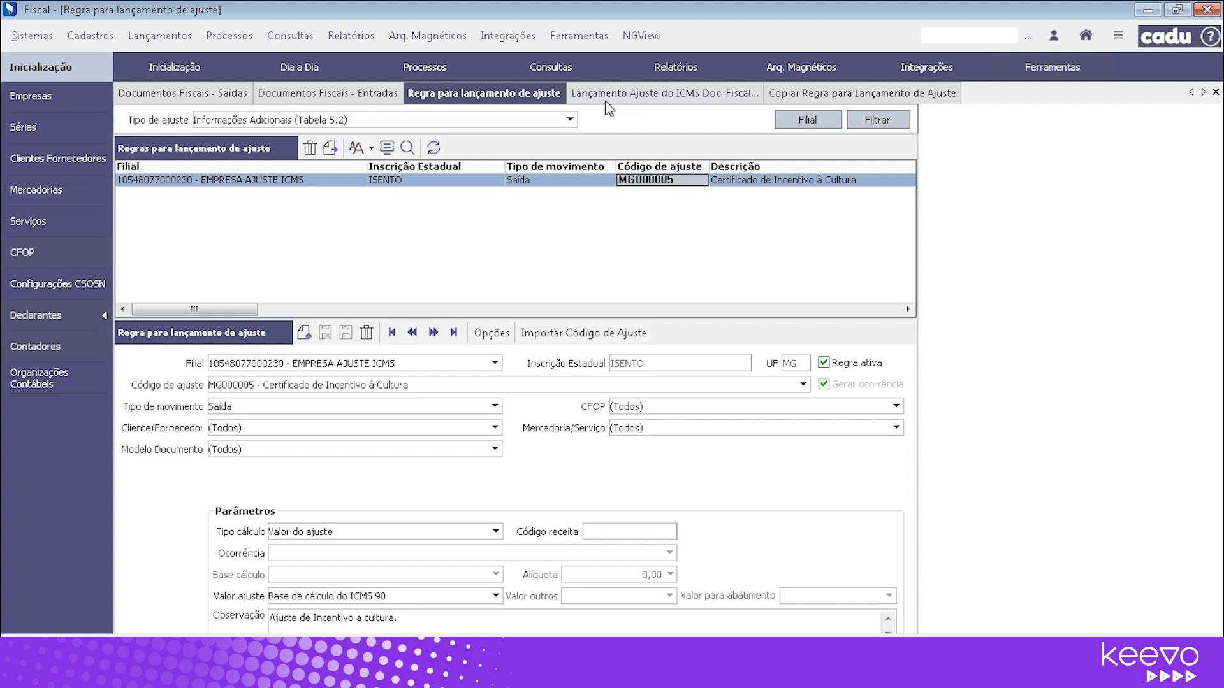
# Step: Return to the ICMS adjustment entries and check the MG000005 entry's date and adjustment value
pyautogui.click(621, 96)
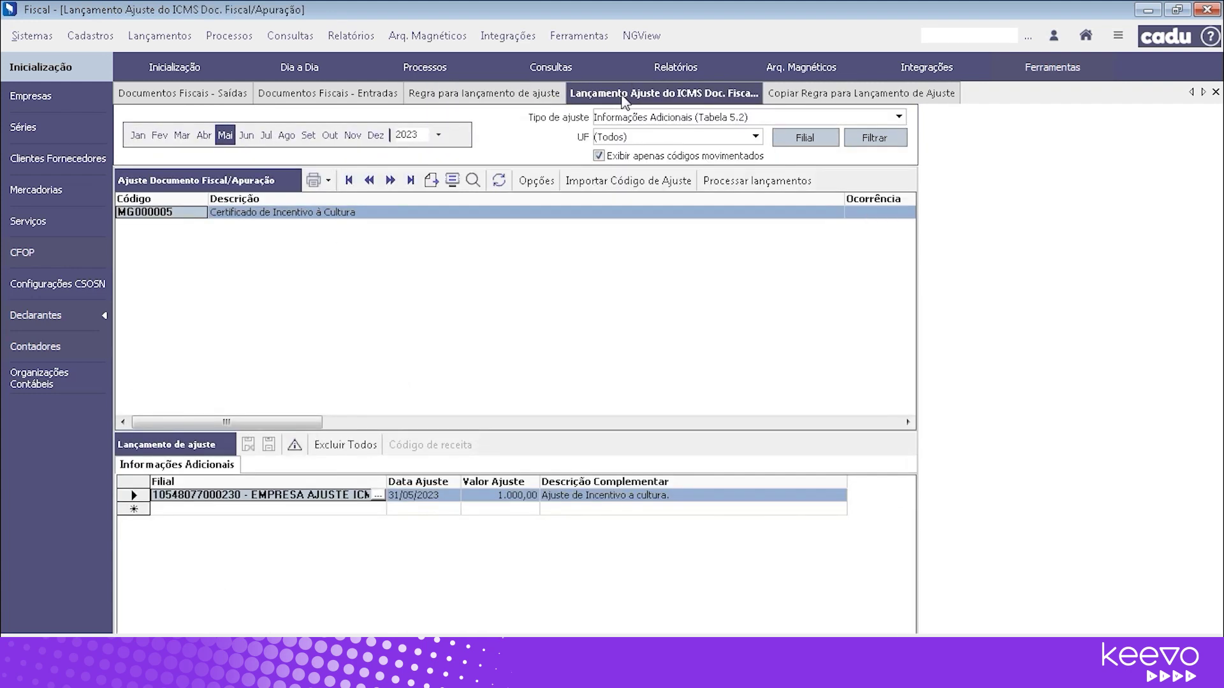
pyautogui.click(421, 497)
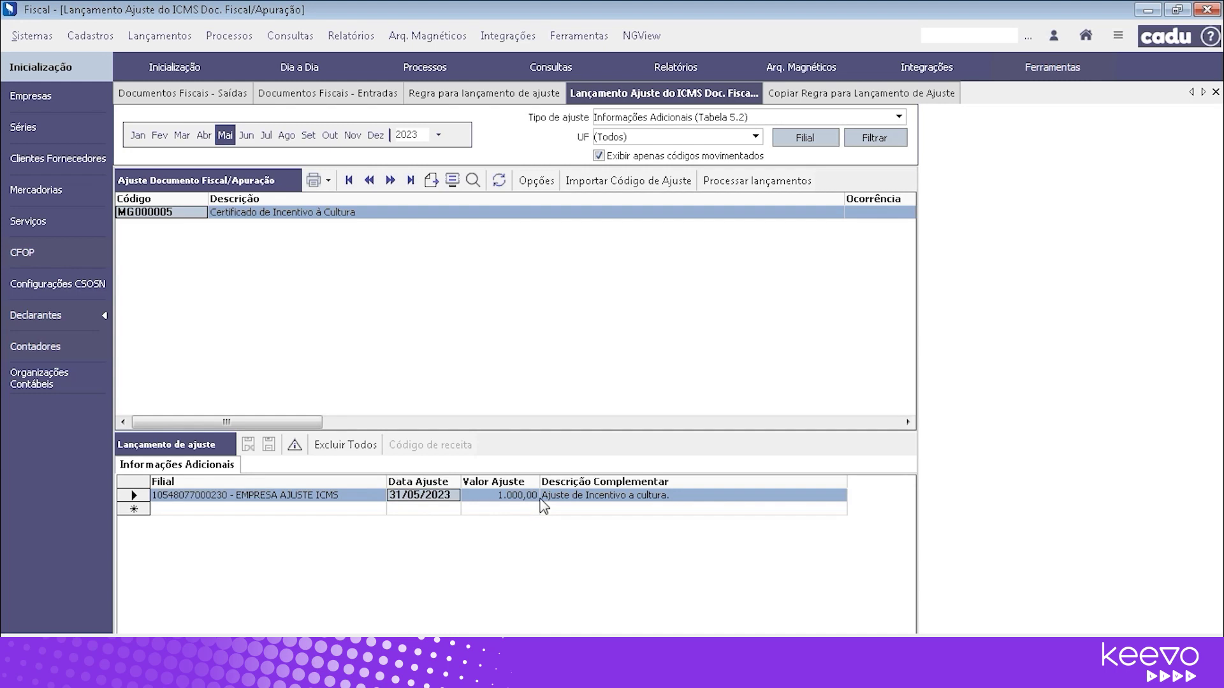
pyautogui.click(483, 498)
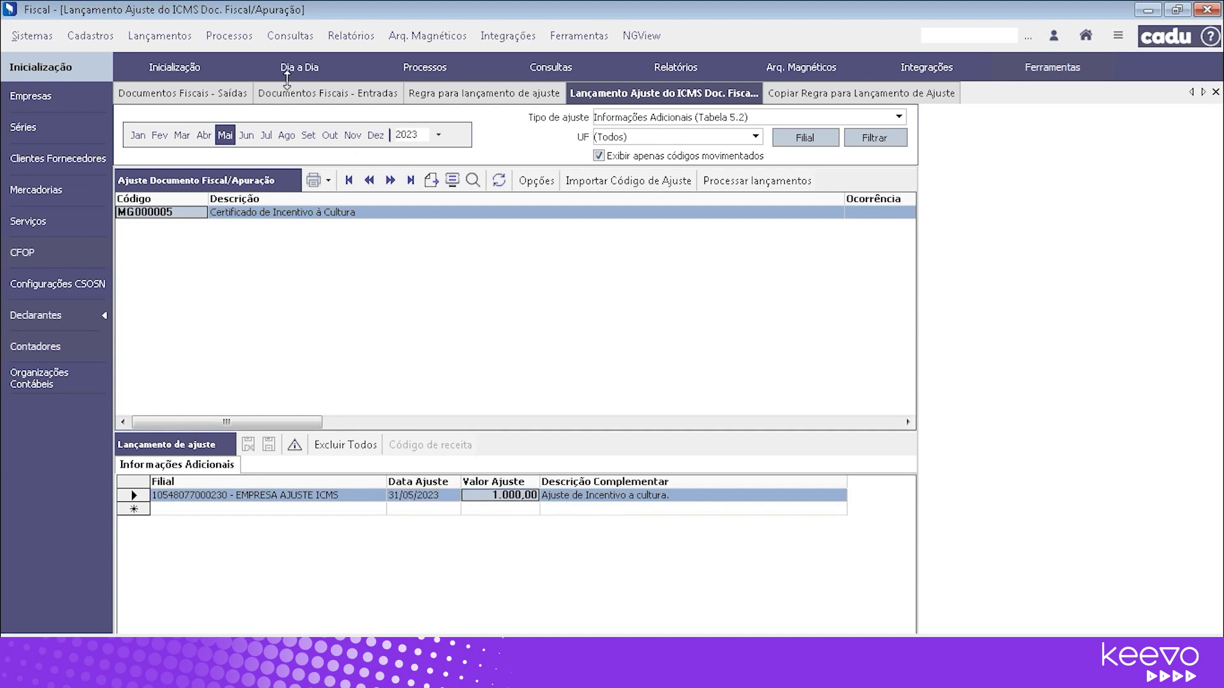
# Step: Check the ICMS item of outgoing fiscal document 000000001 against the MG000005 adjustment entry
pyautogui.click(235, 97)
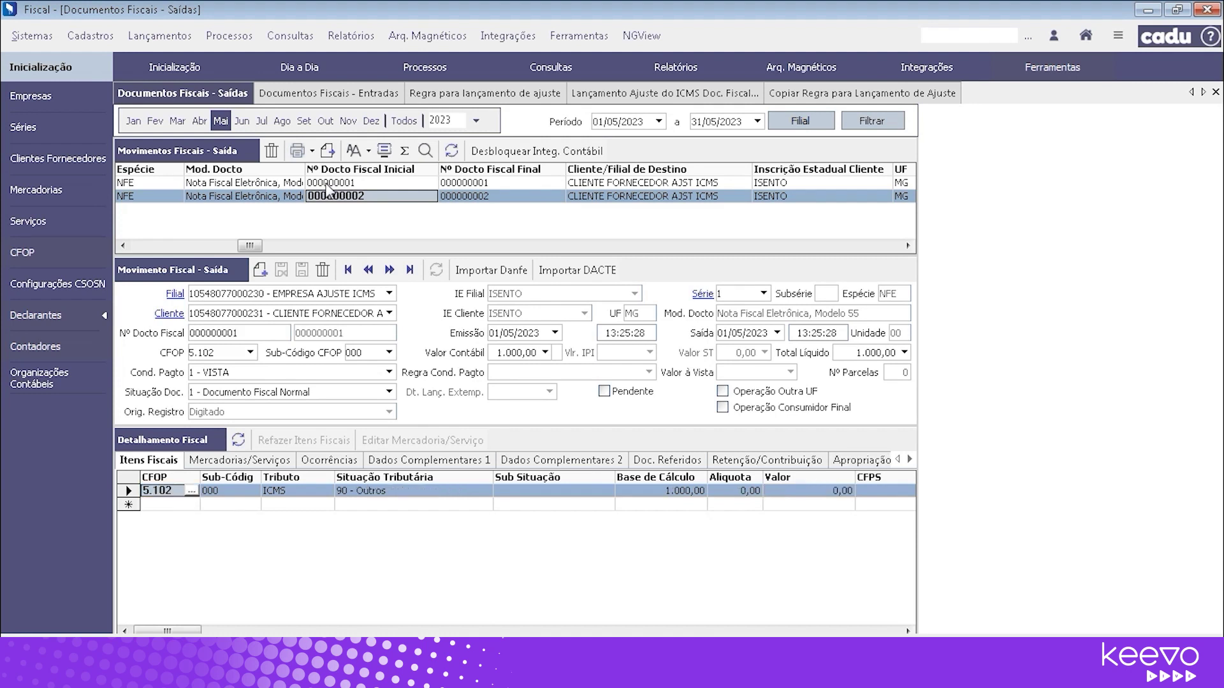
pyautogui.click(328, 185)
pyautogui.click(375, 493)
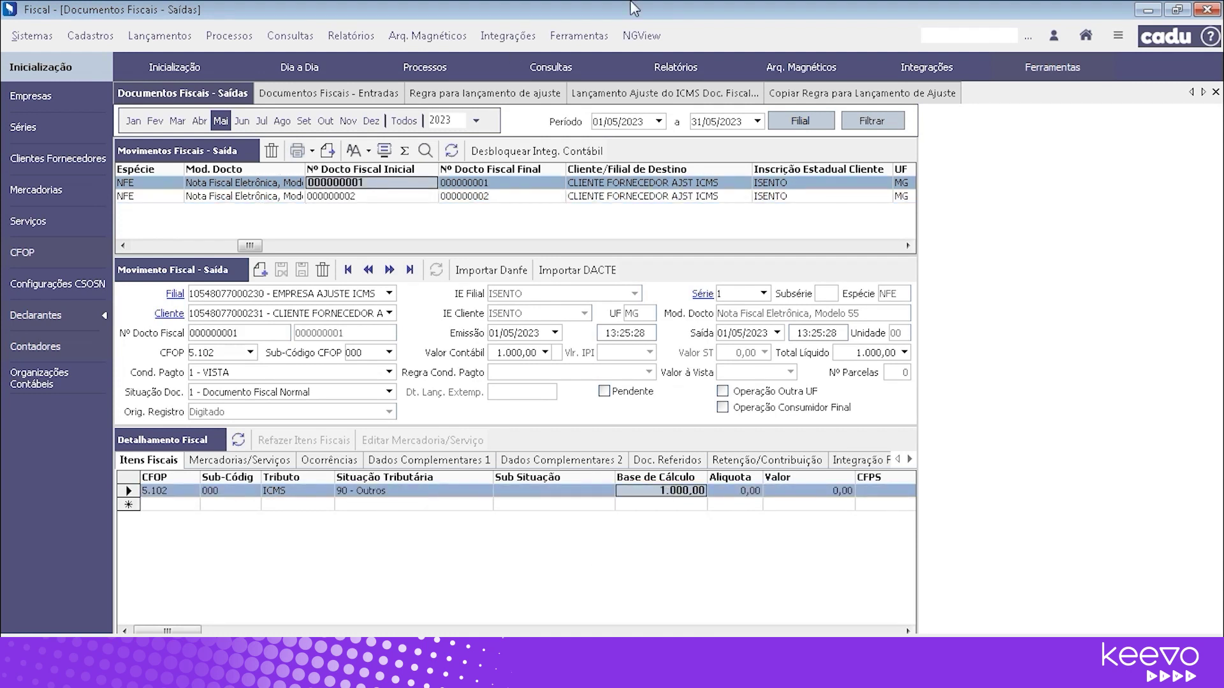
pyautogui.click(596, 96)
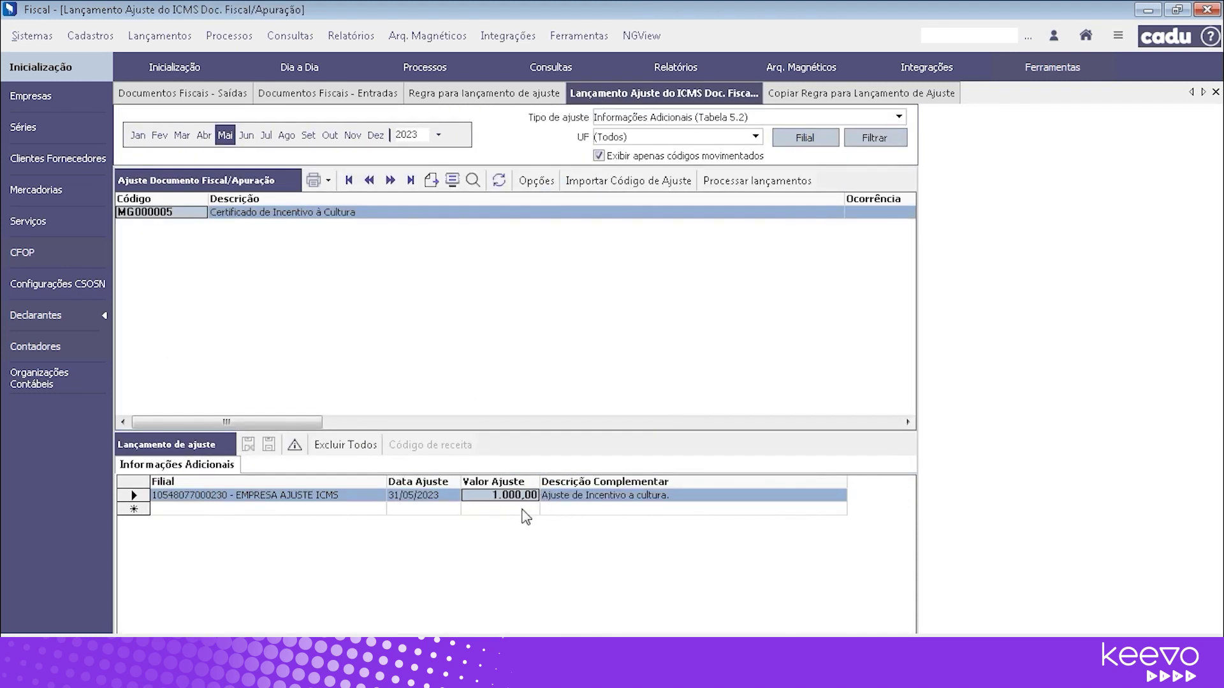
# Step: Filter the ICMS adjustment entries by Documento Fiscal (Tabela 5.3) and review the available adjustment types
pyautogui.click(899, 116)
pyautogui.click(823, 144)
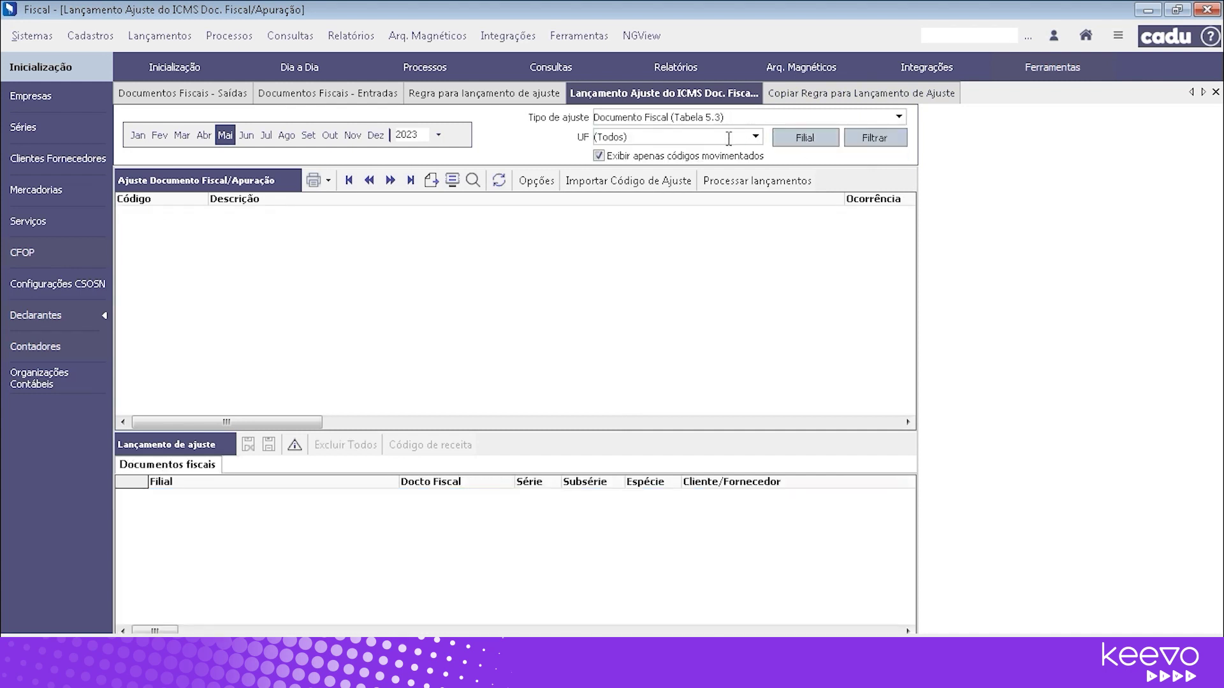
pyautogui.click(883, 142)
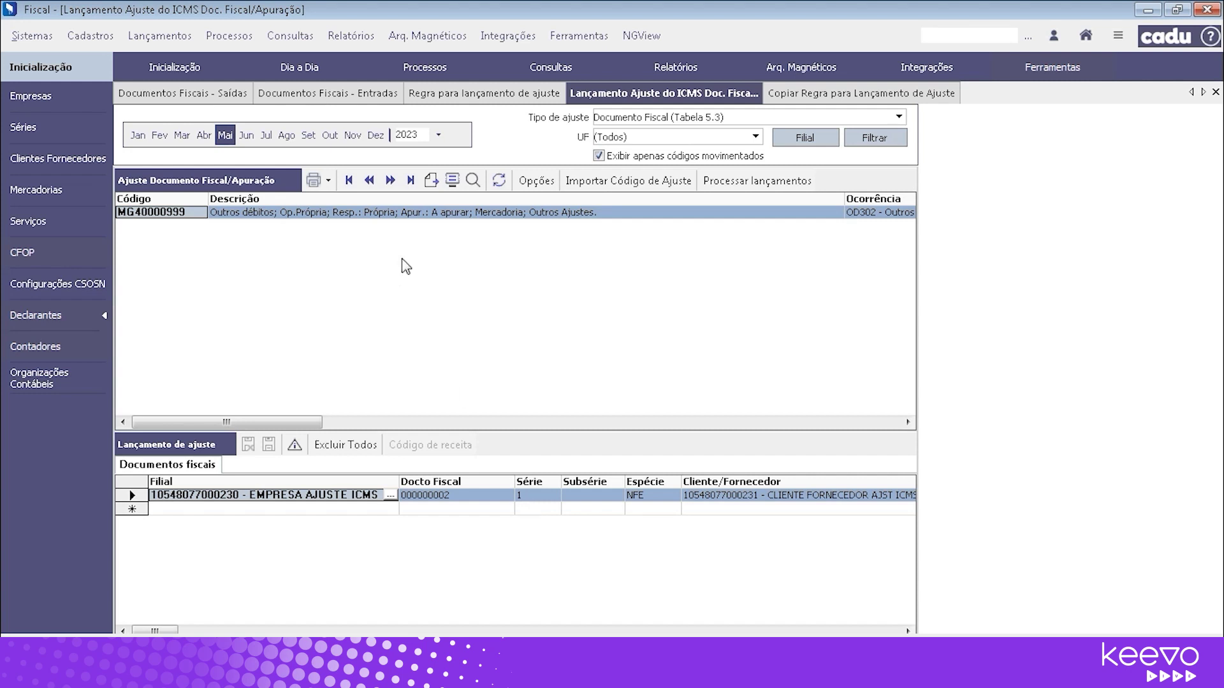
pyautogui.click(898, 118)
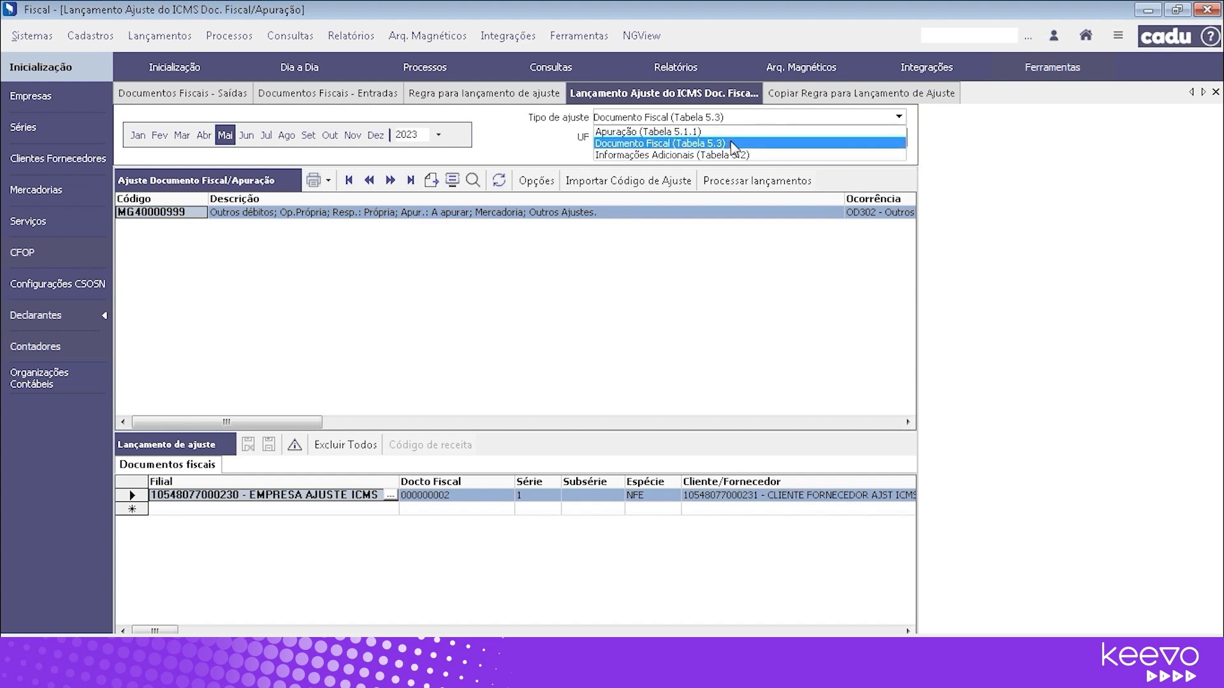
pyautogui.click(638, 288)
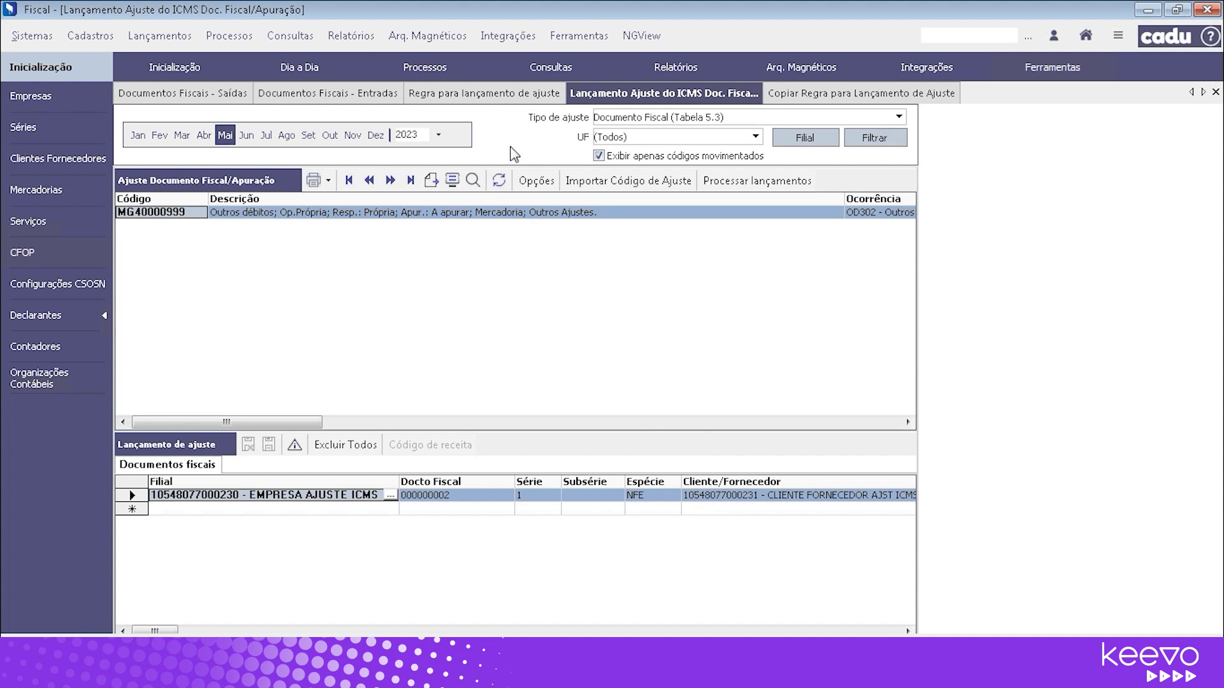
# Step: Filter the ICMS adjustment entries by Apuração (Tabela 5.1.1) again
pyautogui.click(899, 118)
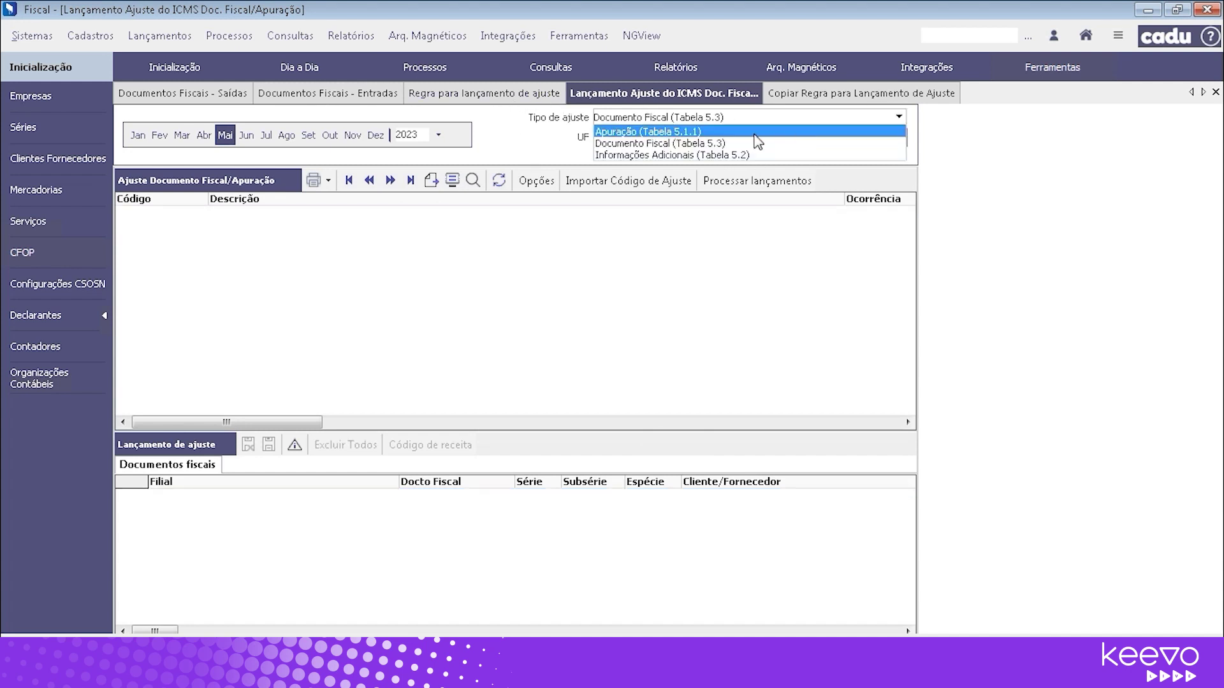
pyautogui.click(754, 132)
pyautogui.click(874, 138)
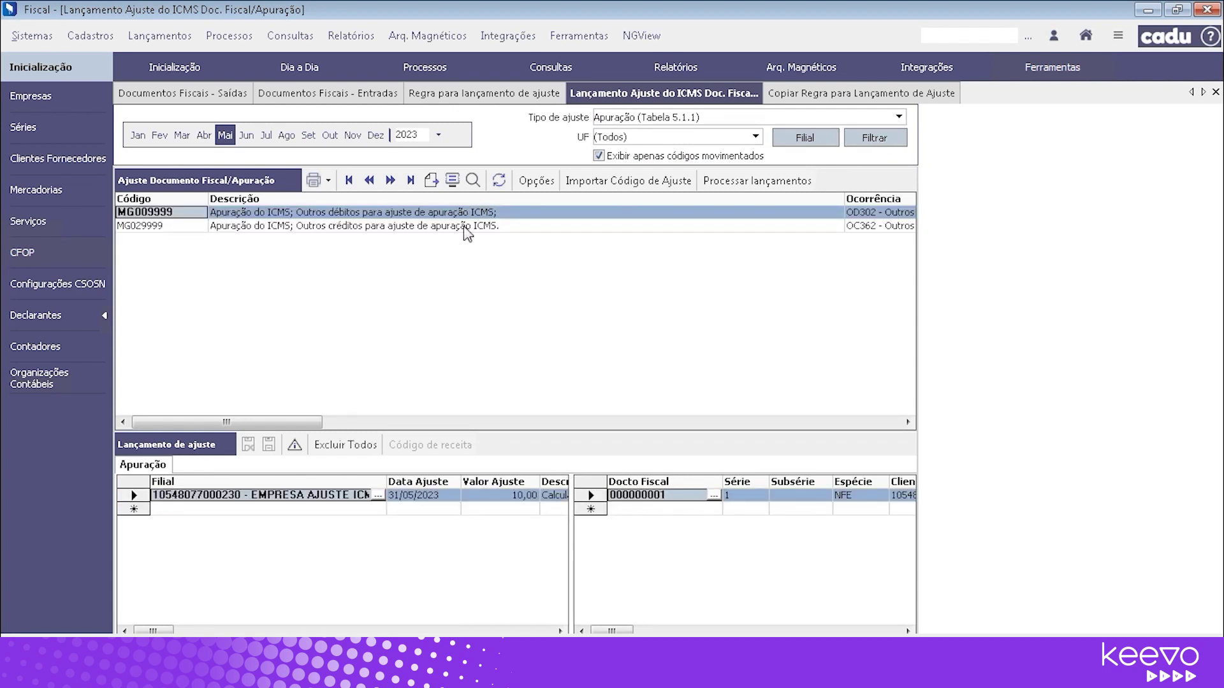
# Step: Switch to Sped Fiscal and open the own-ICMS (ICMS Próprio) assessment for 01/05/2023 to 31/05/2023 with its E110 assessment values
pyautogui.click(465, 227)
pyautogui.press('Up')
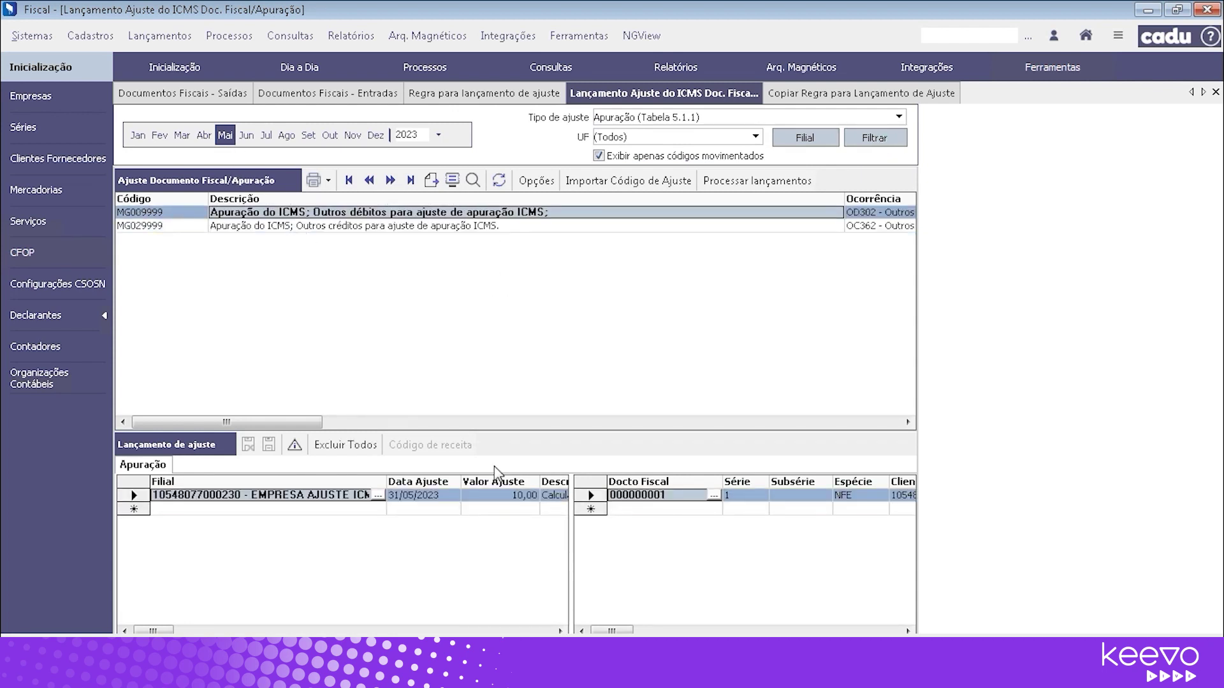
pyautogui.click(627, 663)
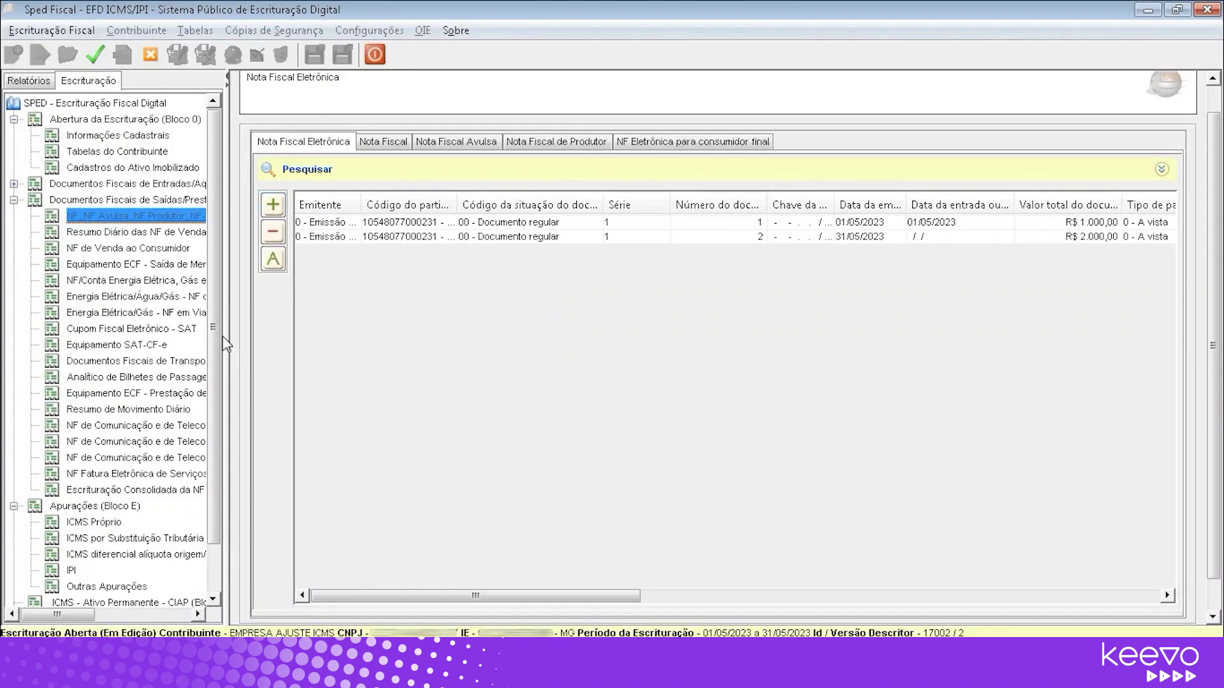
pyautogui.scroll(-1, 204, 415)
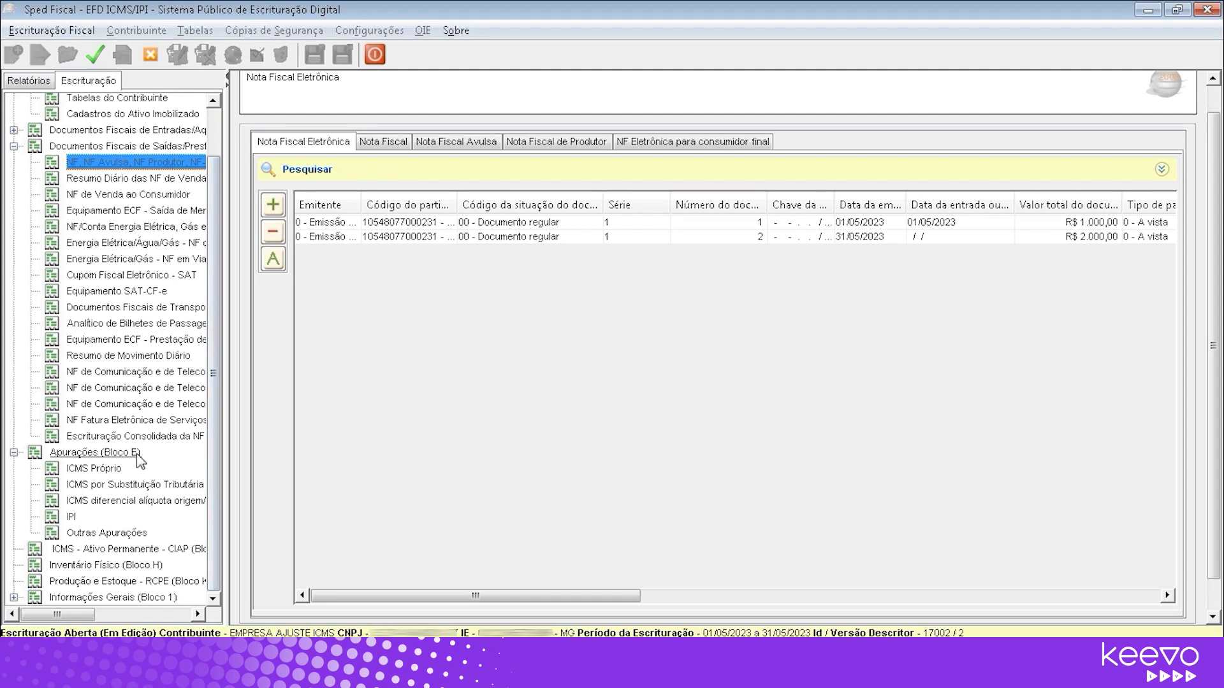
pyautogui.click(96, 469)
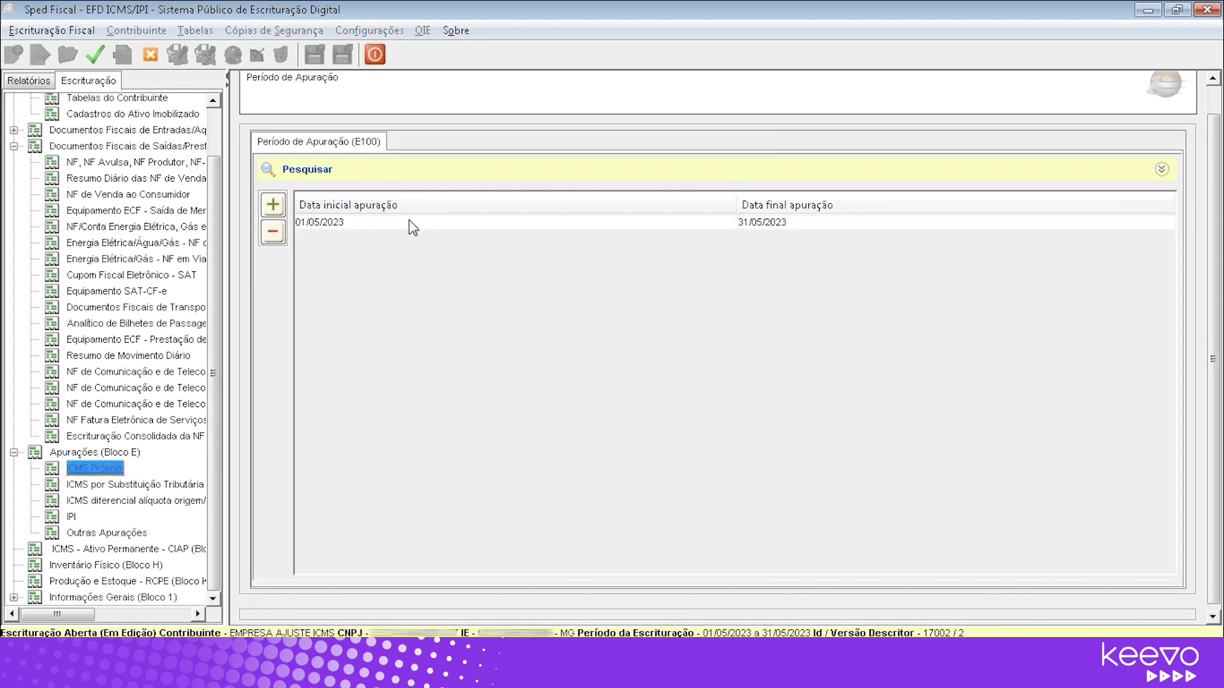
pyautogui.click(354, 223)
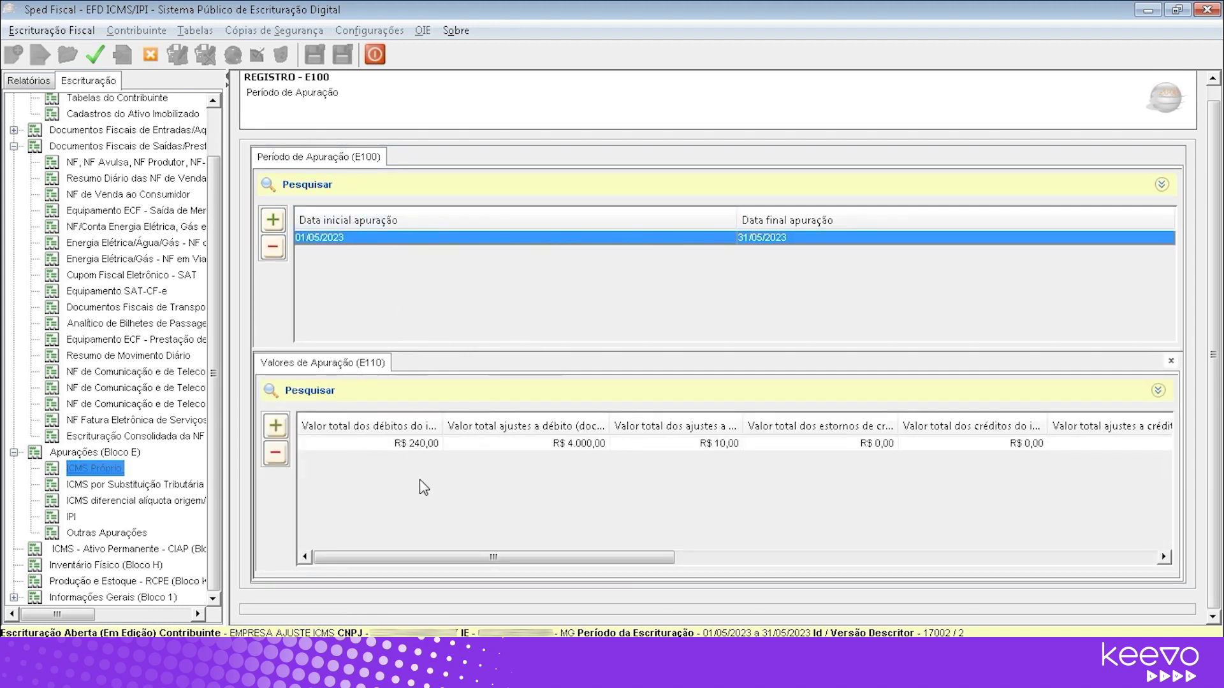
pyautogui.click(414, 447)
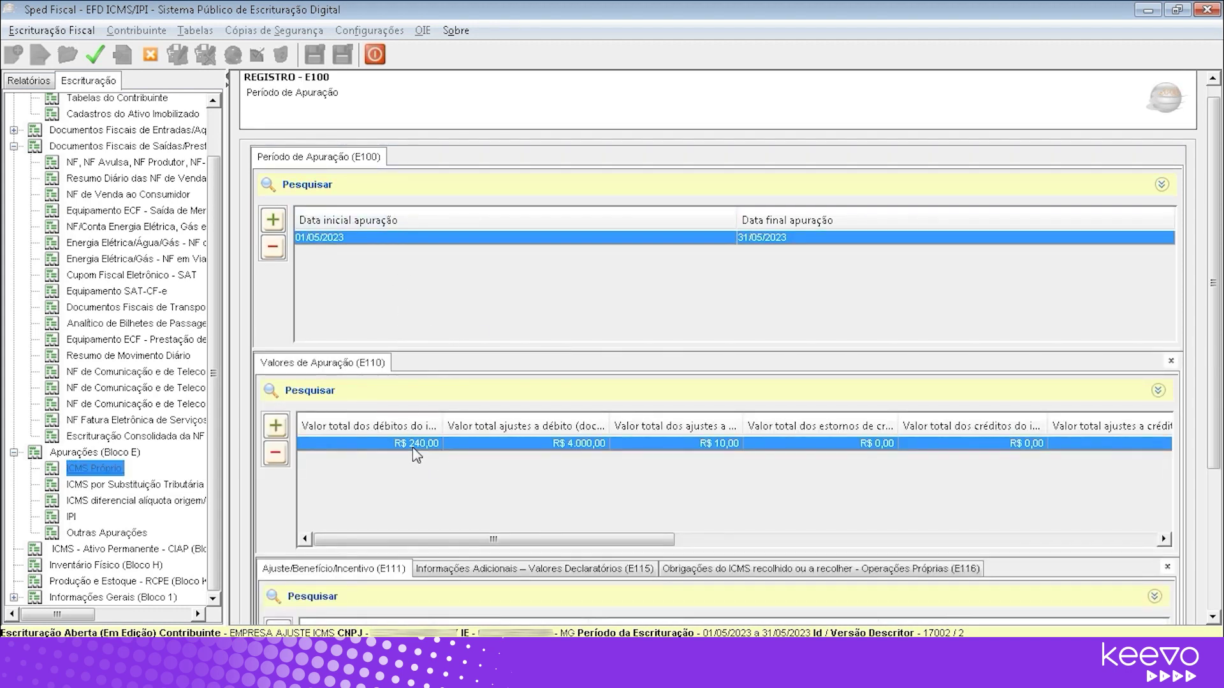
# Step: Review the E111 adjustment records MG009999 and MG029999 and their adjustment values
pyautogui.moveTo(1214, 228); pyautogui.dragTo(1200, 389)
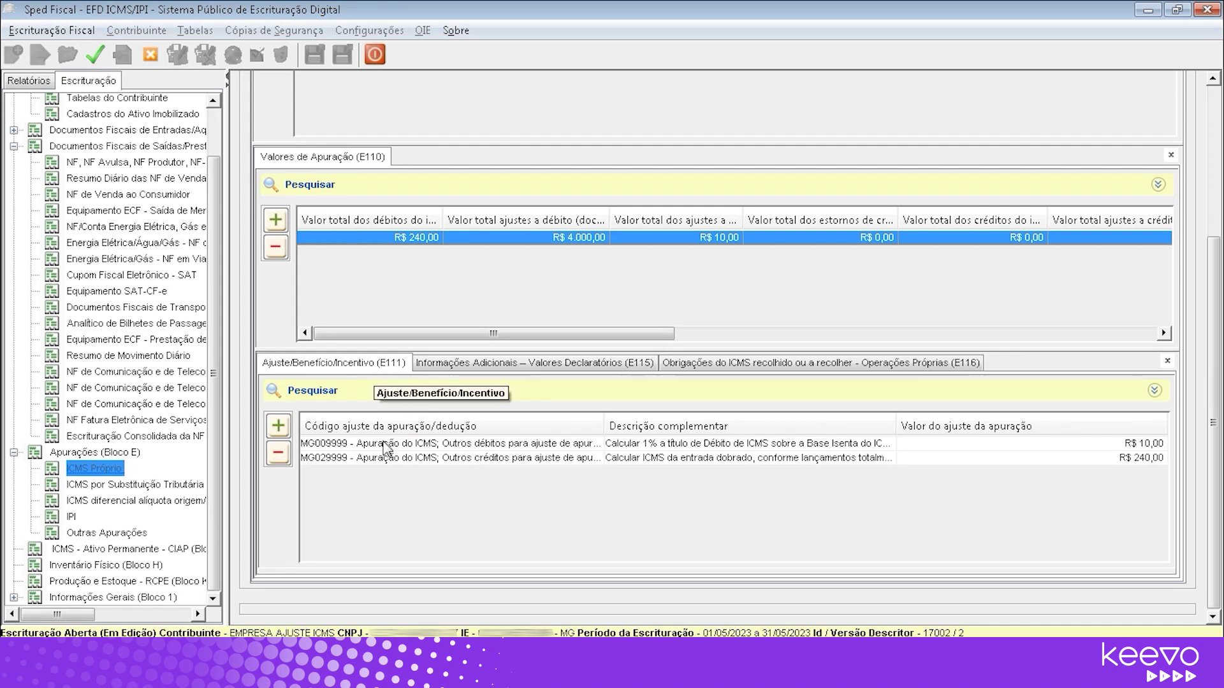
pyautogui.click(414, 444)
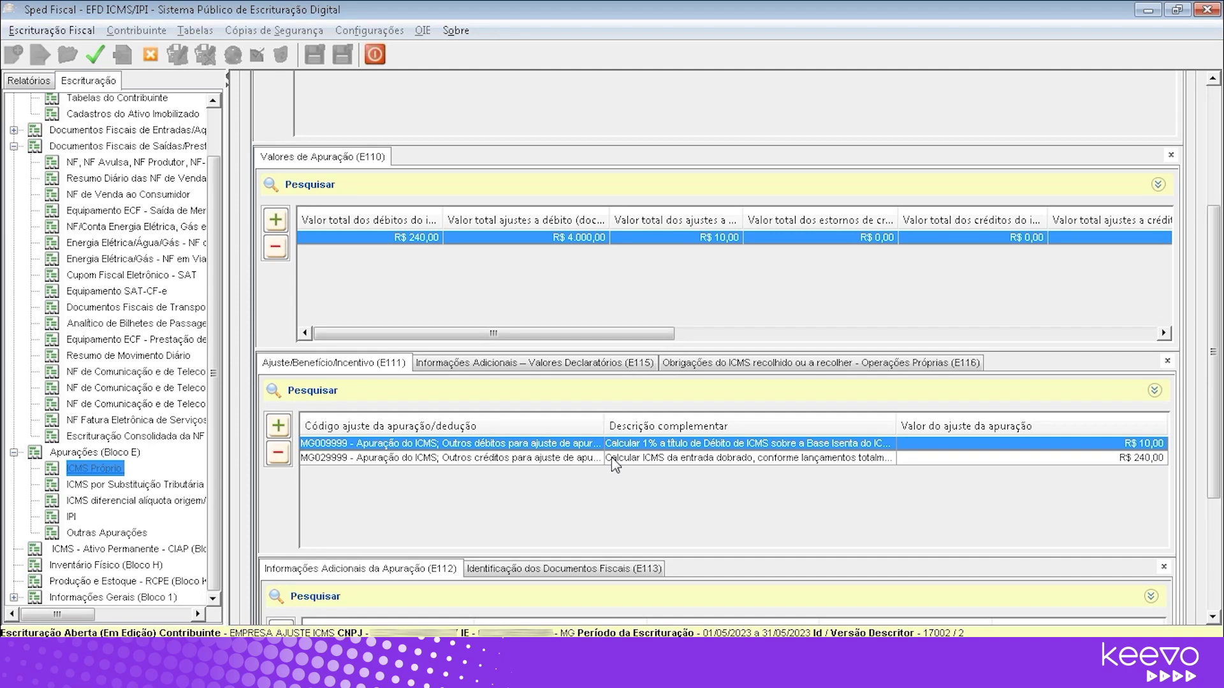
pyautogui.click(530, 459)
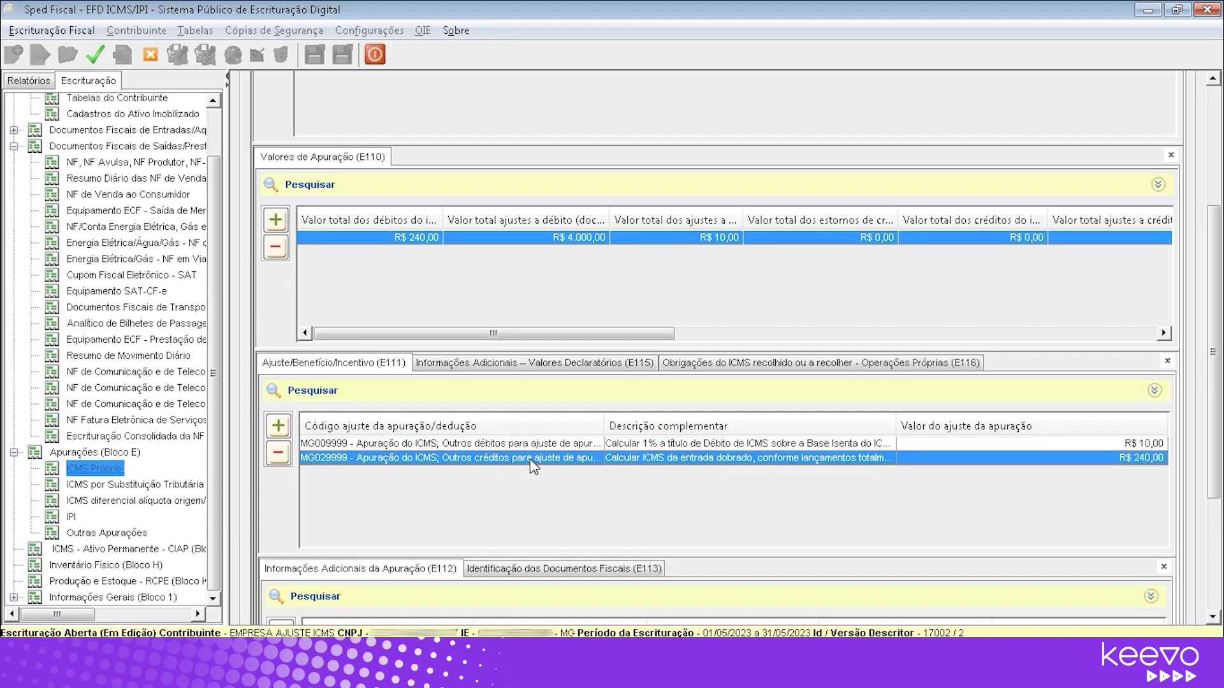
pyautogui.click(1131, 447)
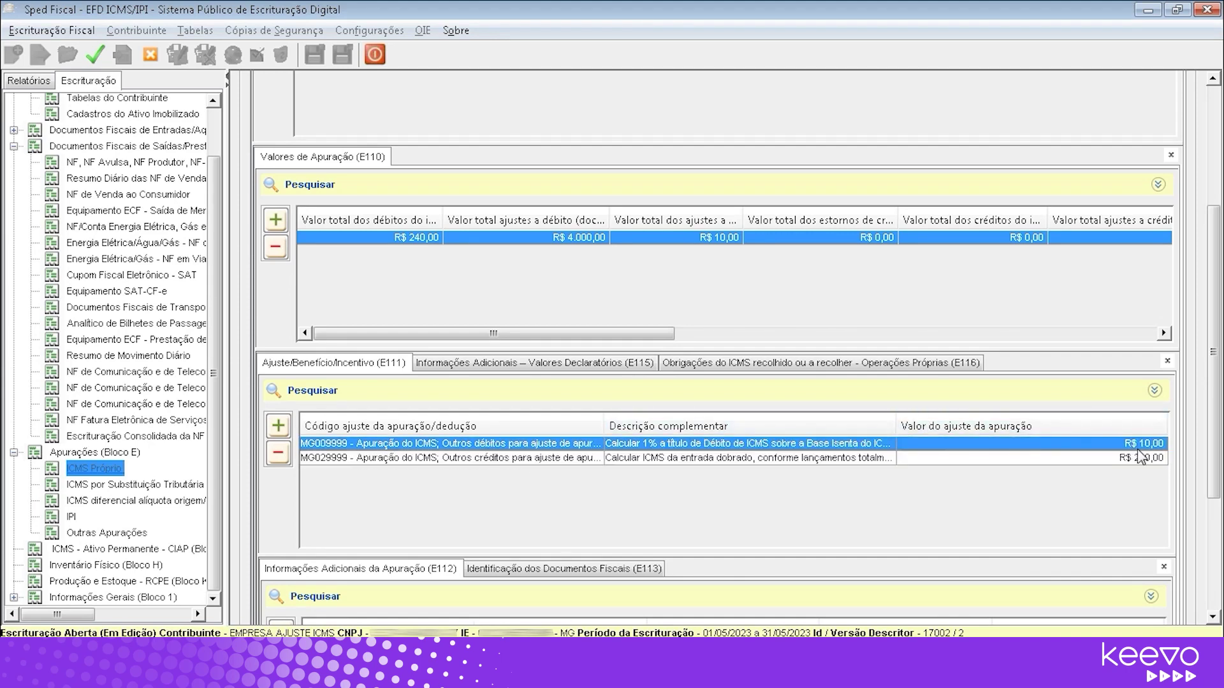
pyautogui.click(1133, 460)
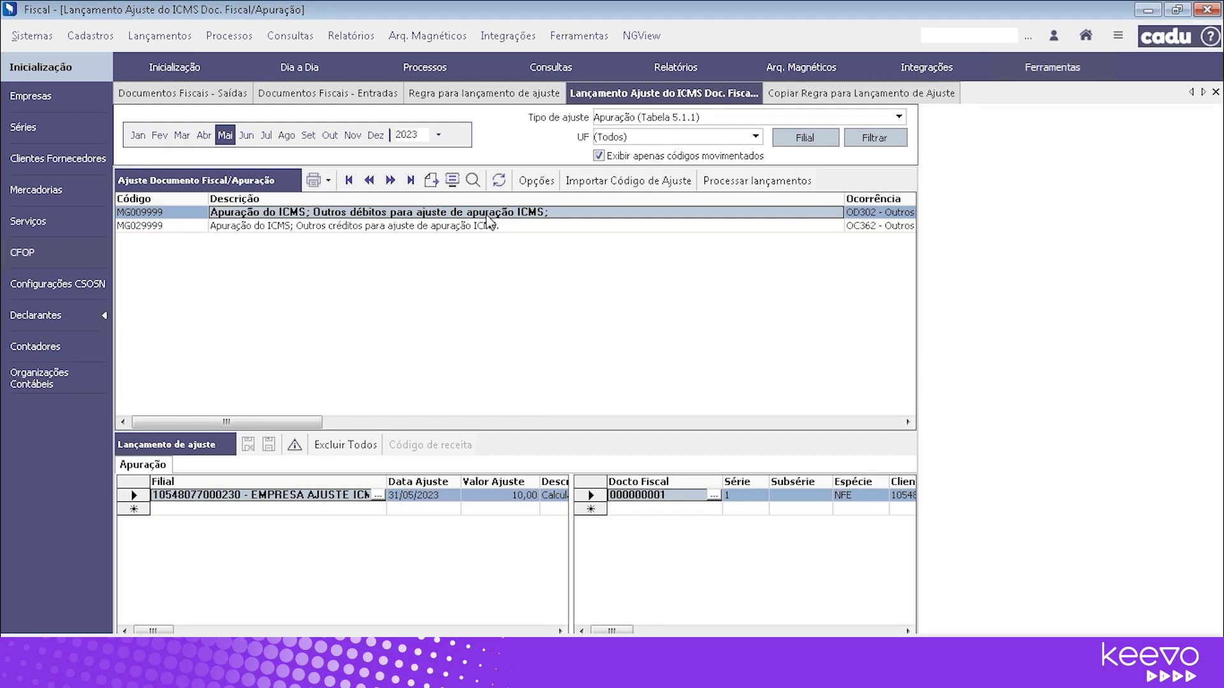
# Step: Switch to Fiscal and check the adjustment values of the MG009999 and MG029999 entries against the E111 records
pyautogui.click(534, 499)
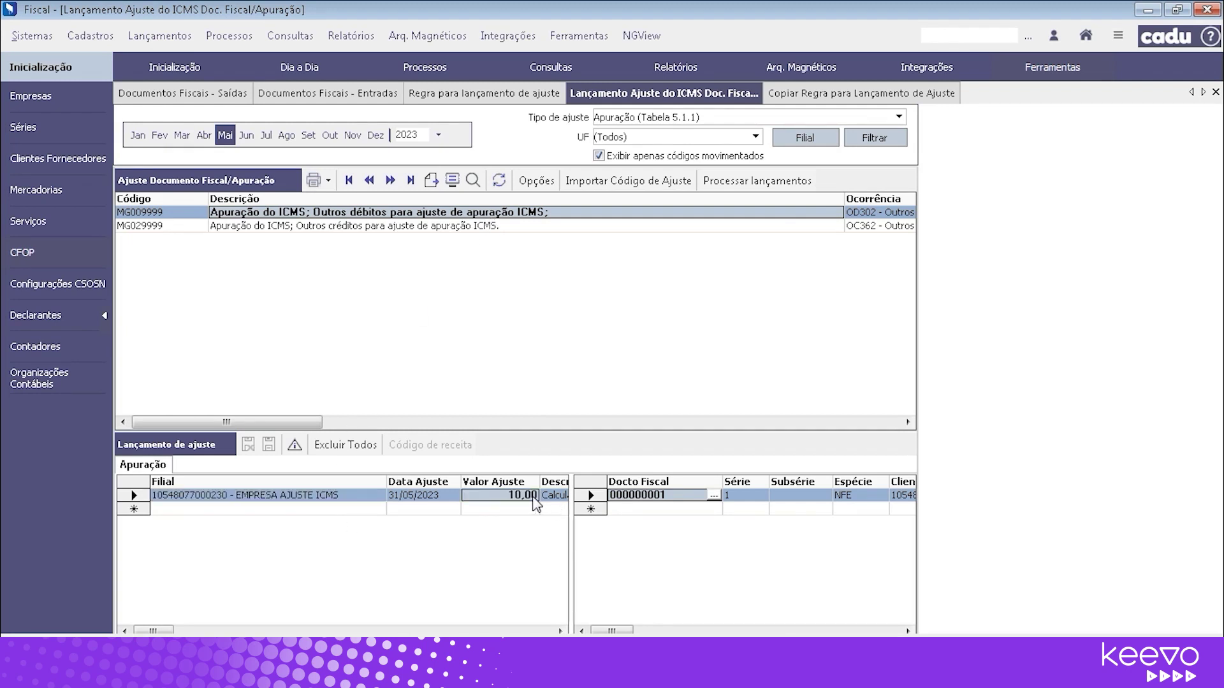
pyautogui.click(482, 227)
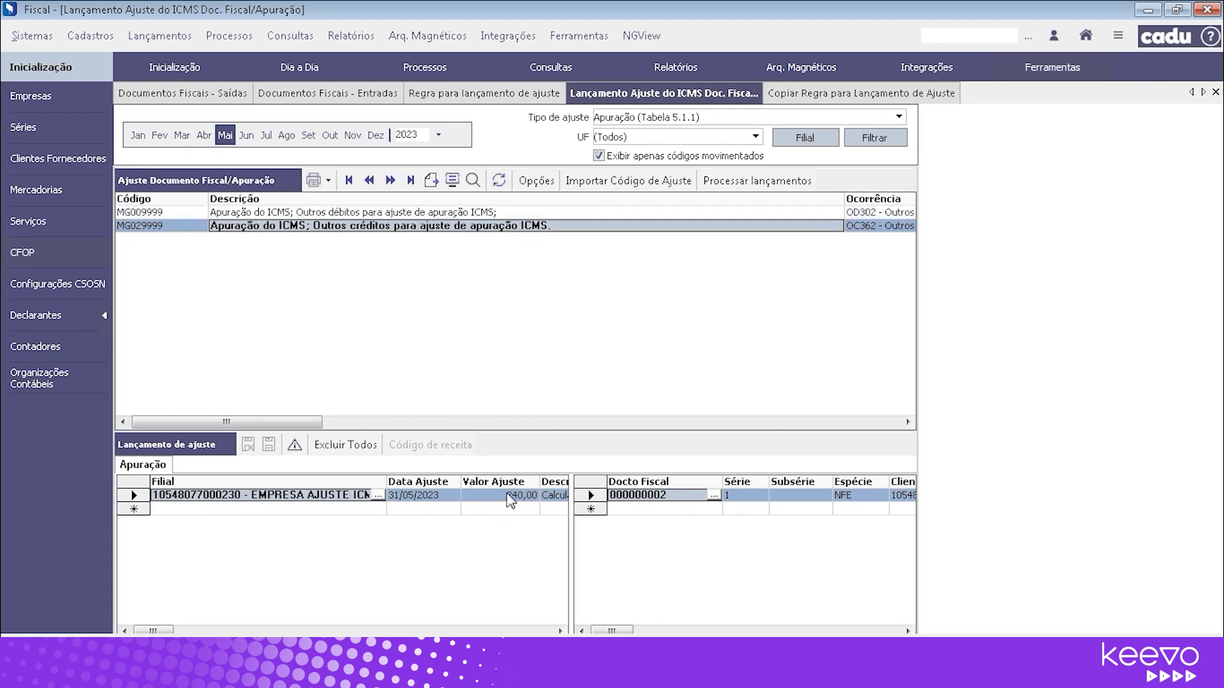
pyautogui.click(510, 496)
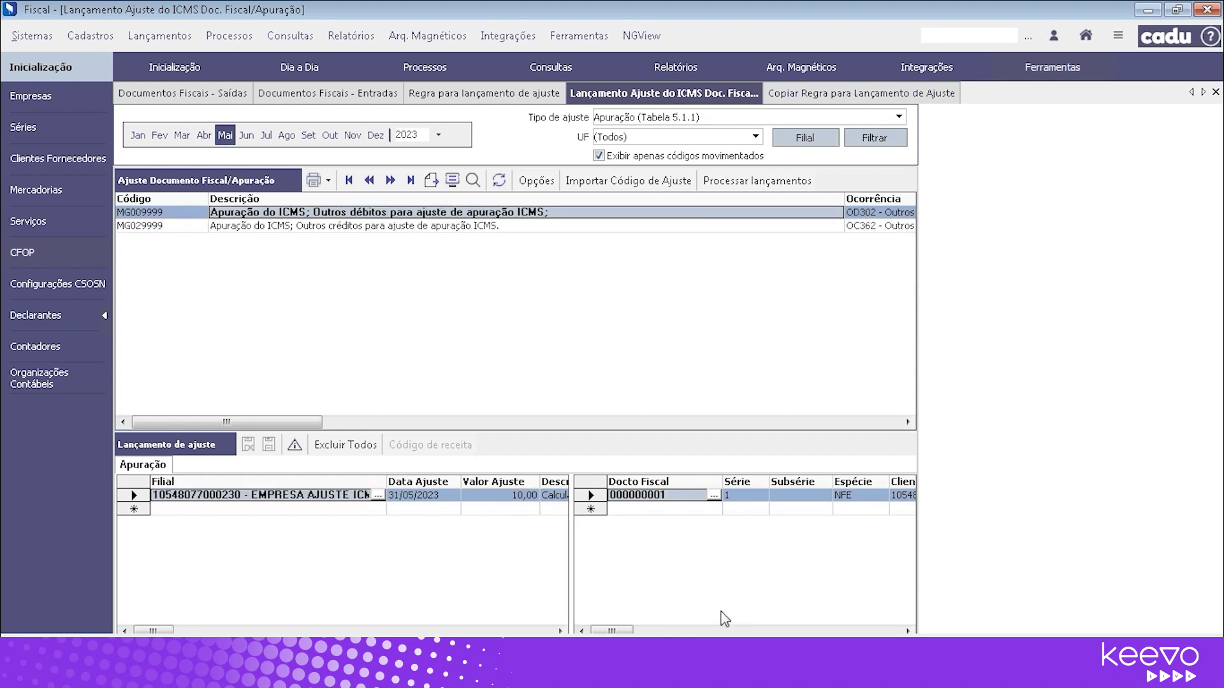
# Step: Open the MG009999 E111 record in Sped Fiscal, browse the valid adjustment codes, and close it without saving
pyautogui.click(599, 660)
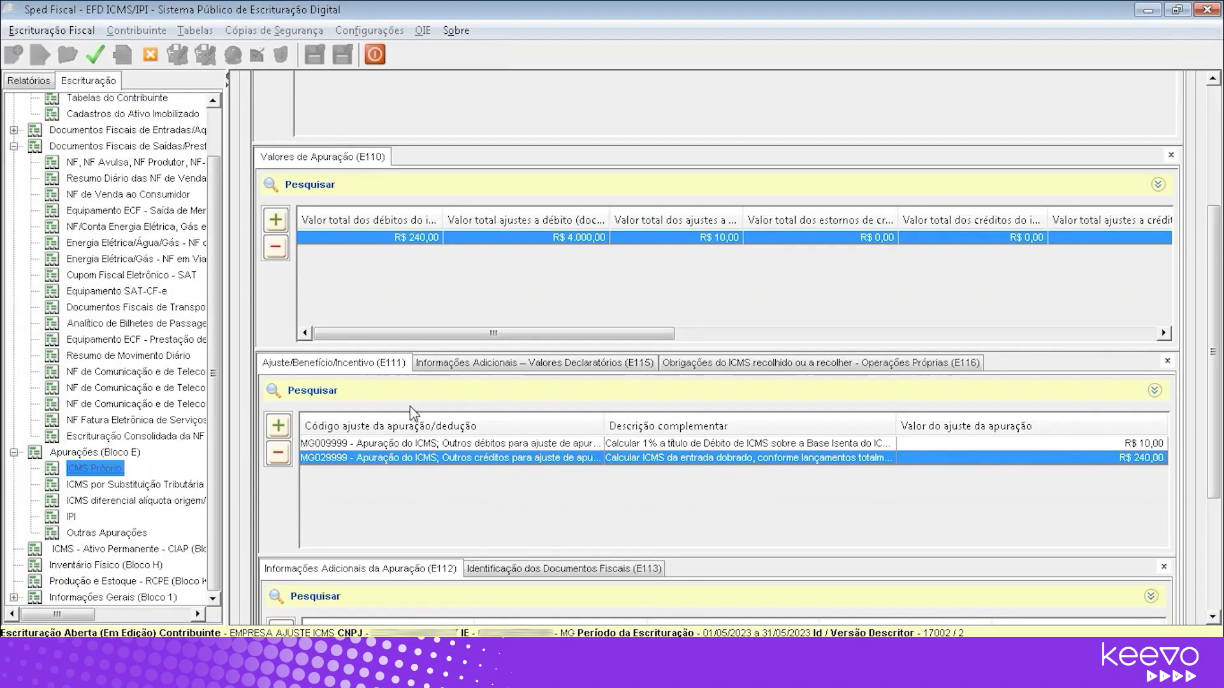
pyautogui.doubleClick(446, 442)
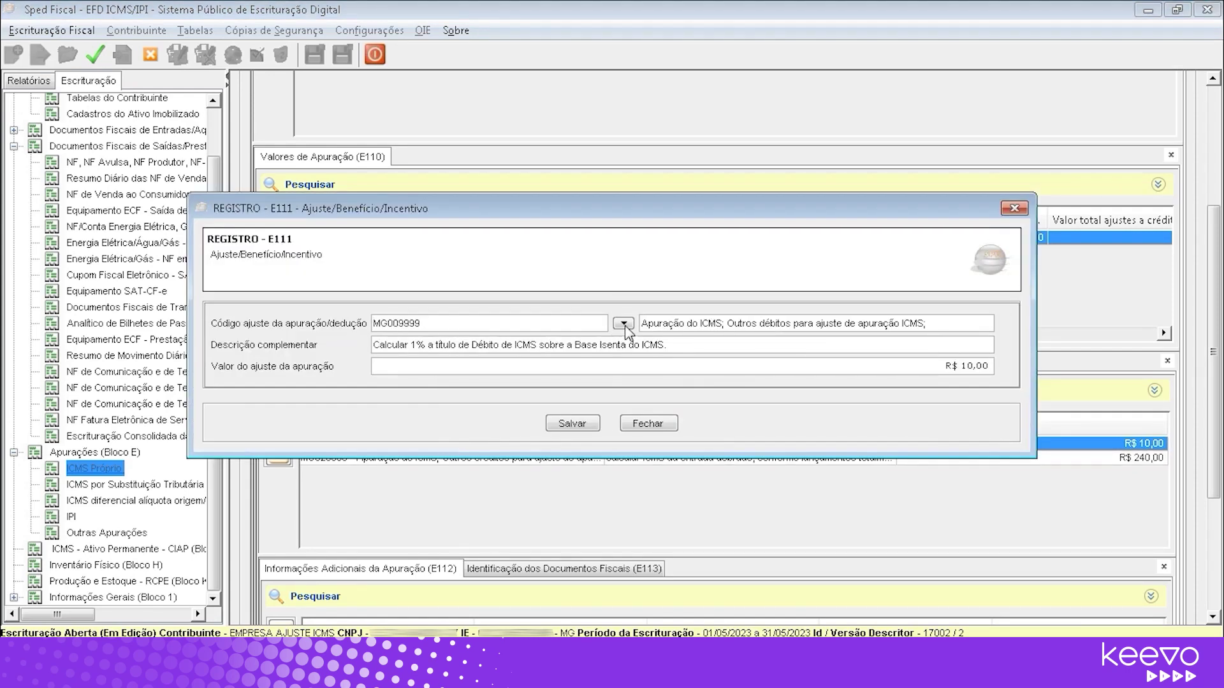
pyautogui.click(623, 324)
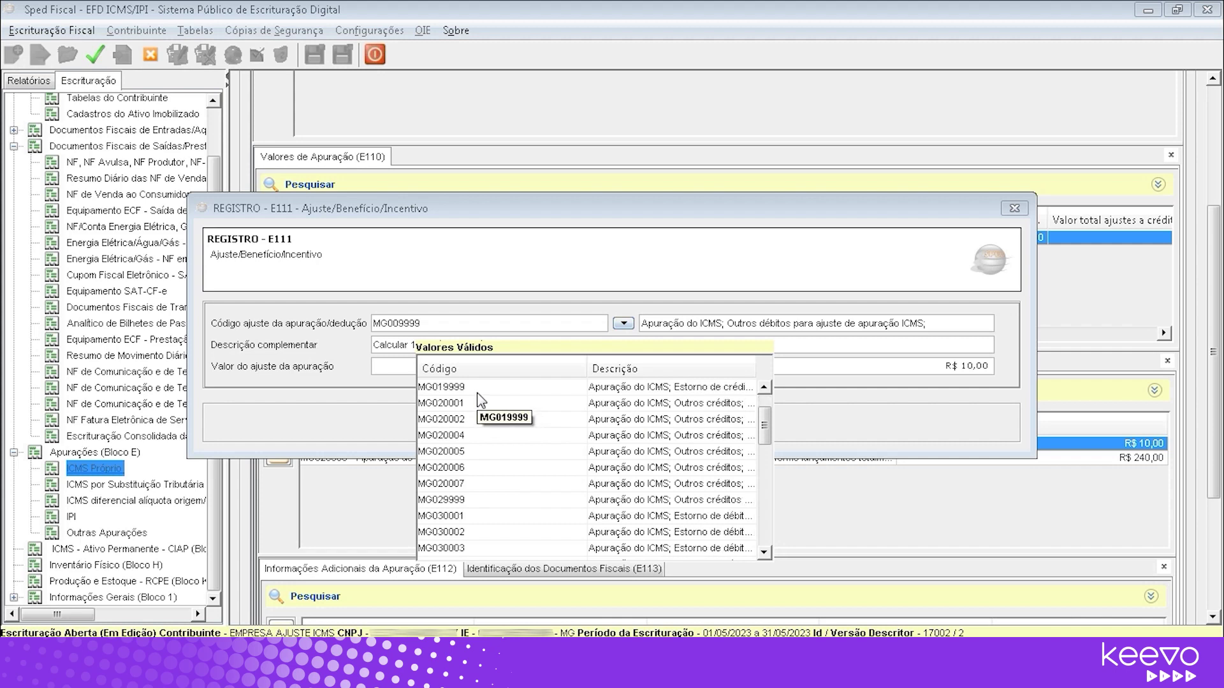
pyautogui.scroll(-5, 507, 480)
pyautogui.scroll(3, 507, 480)
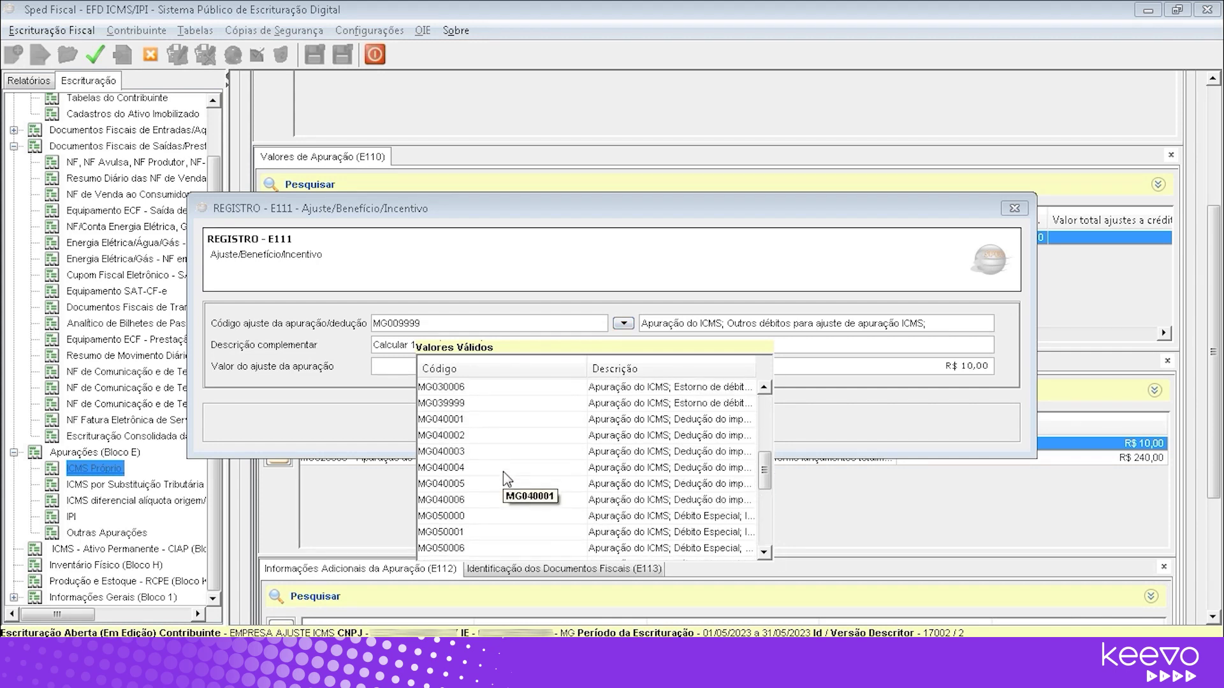
pyautogui.scroll(3, 528, 416)
pyautogui.scroll(-10, 528, 415)
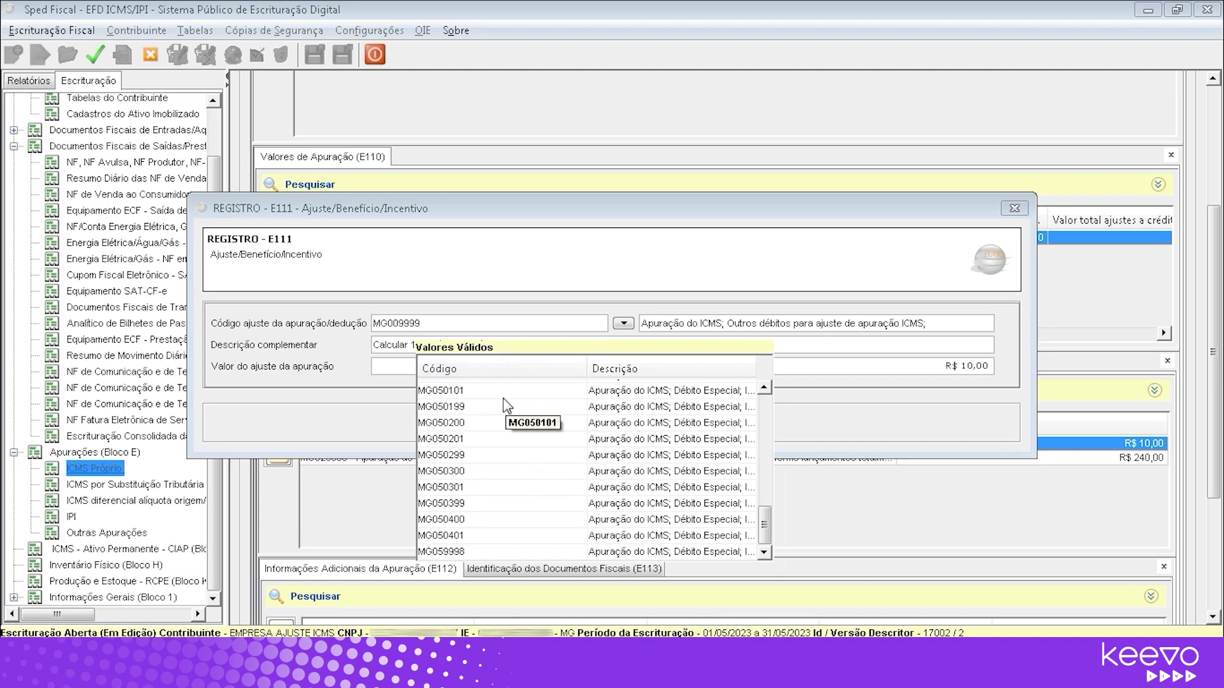
pyautogui.click(552, 268)
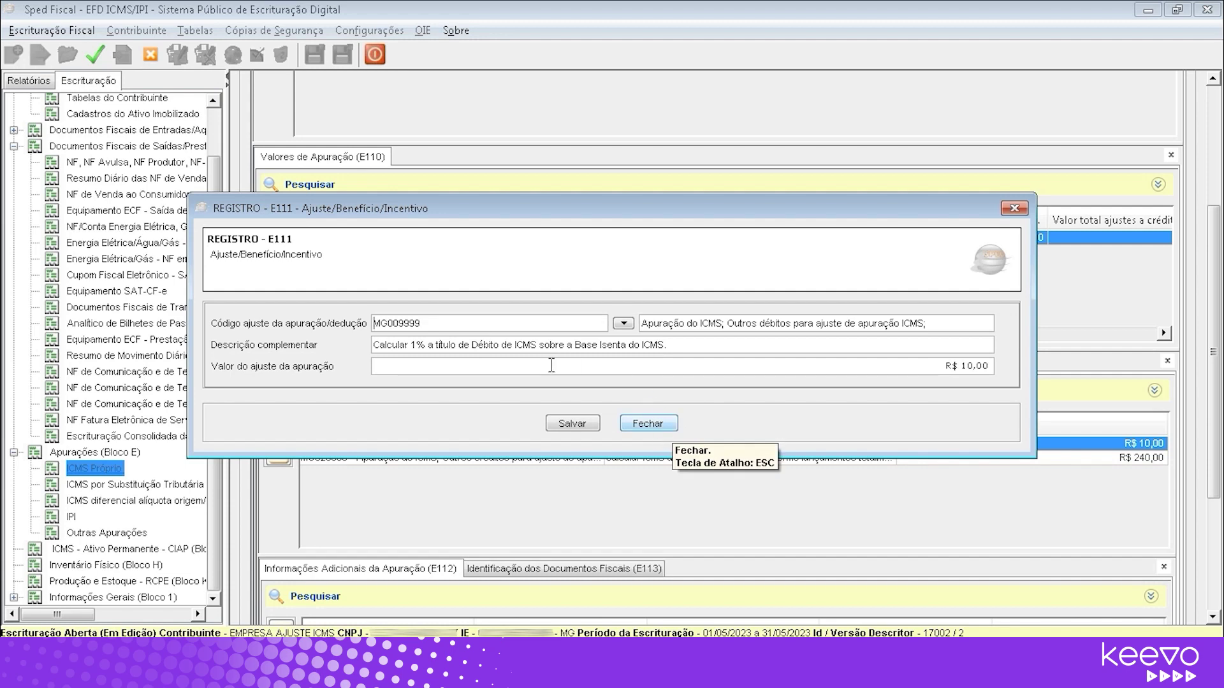
pyautogui.click(645, 423)
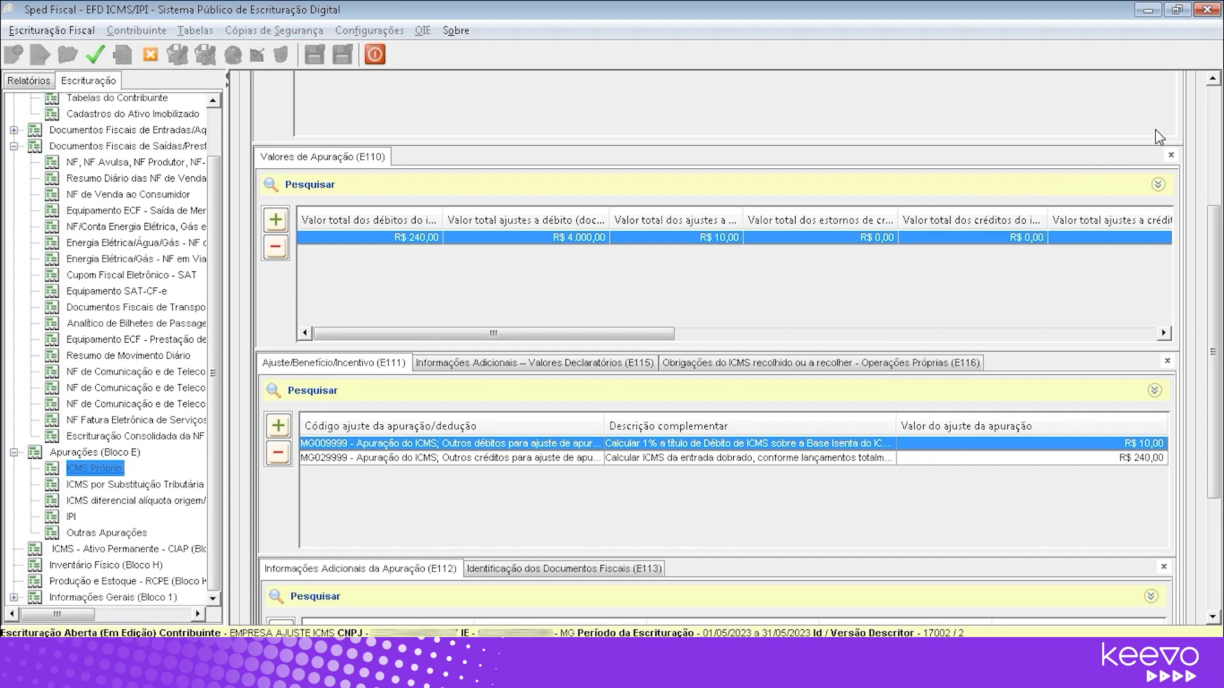
# Step: Examine the E113 fiscal document identification linked to the MG009999 adjustment
pyautogui.click(1213, 126)
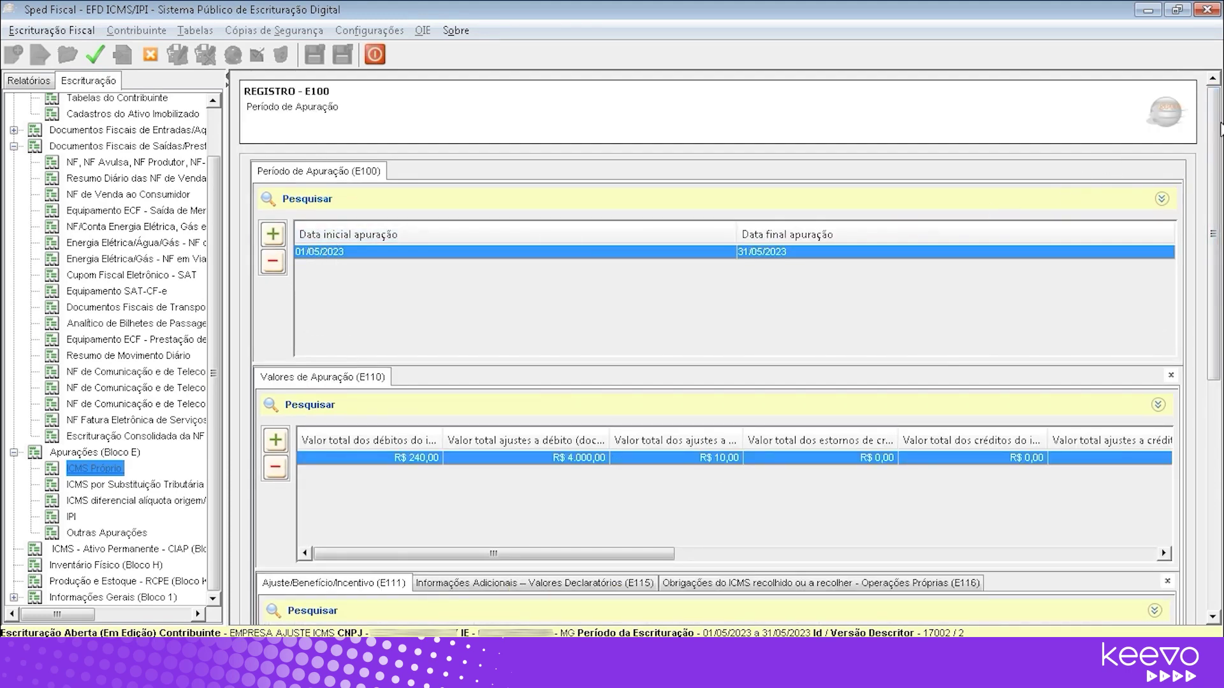
pyautogui.moveTo(1213, 227); pyautogui.dragTo(1213, 456)
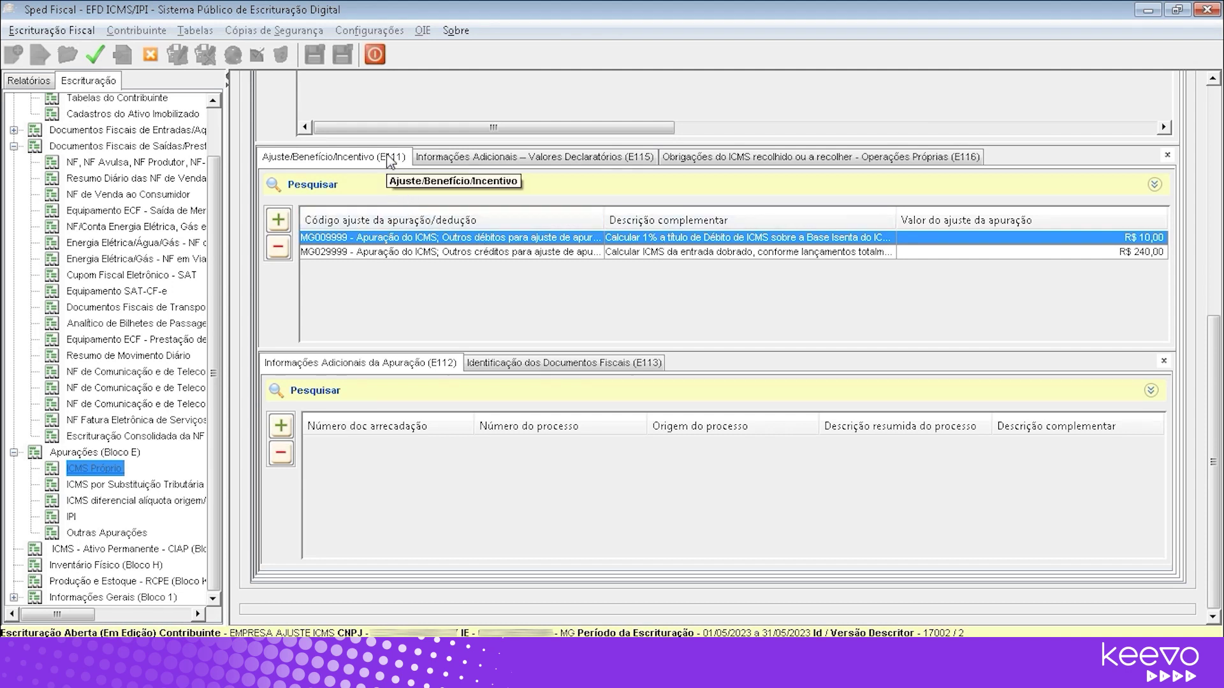
pyautogui.click(443, 253)
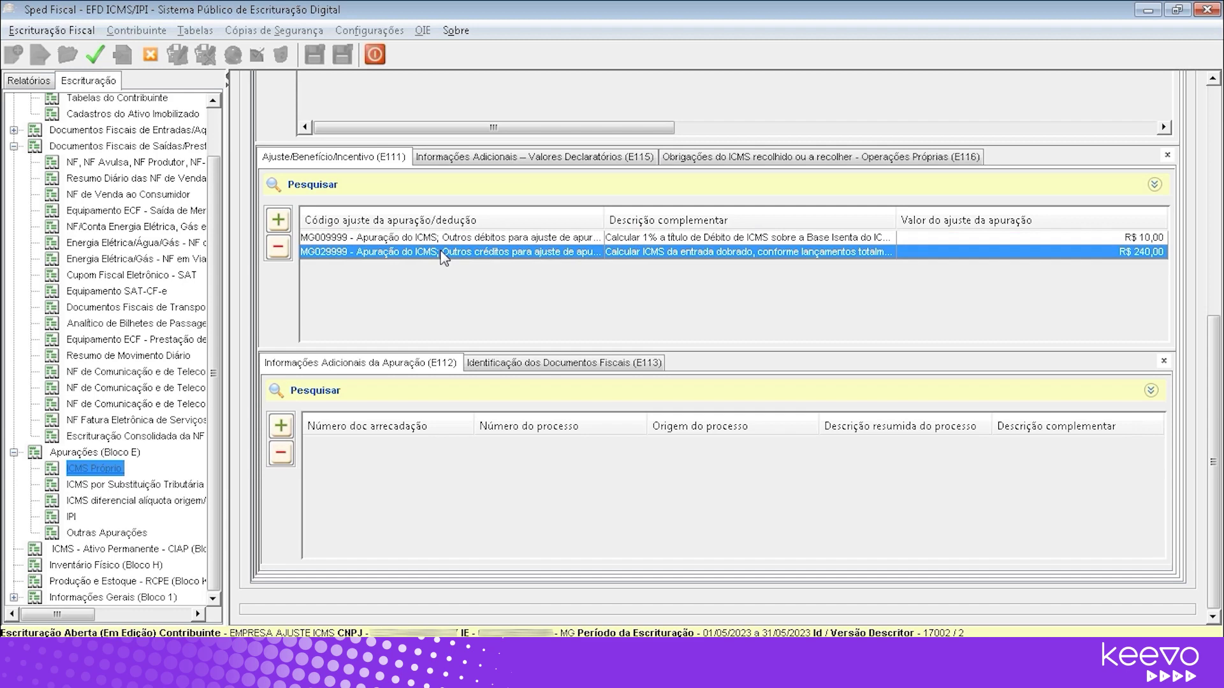
pyautogui.click(442, 241)
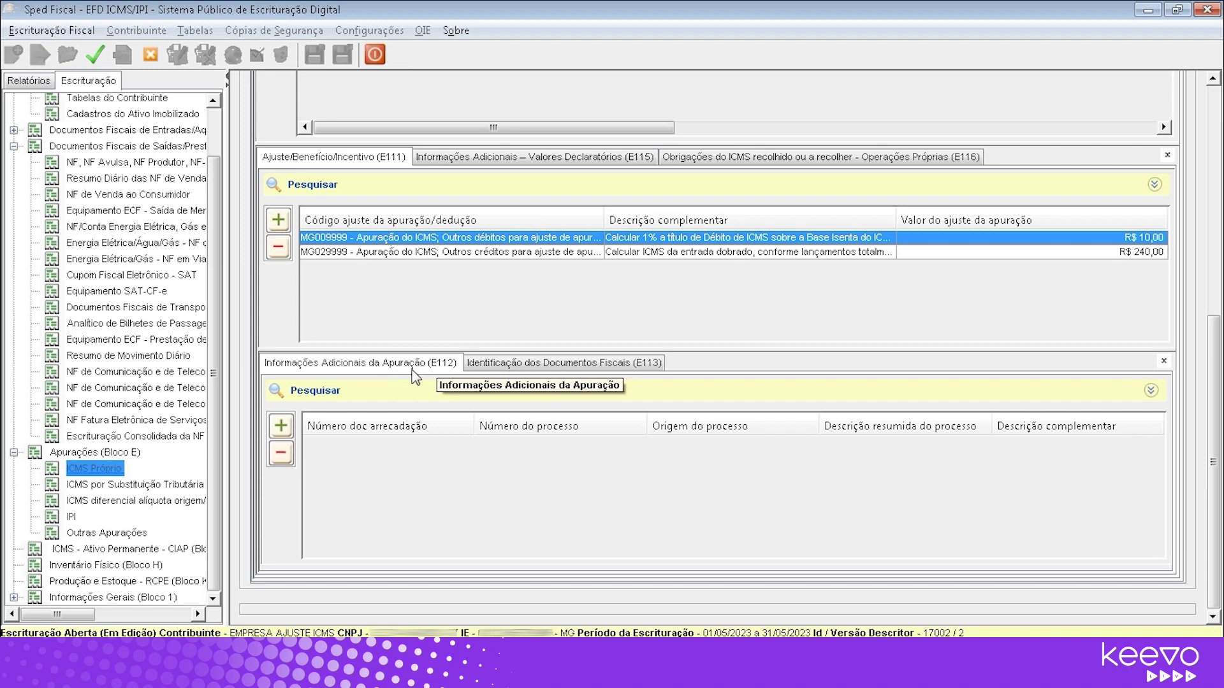
pyautogui.click(574, 367)
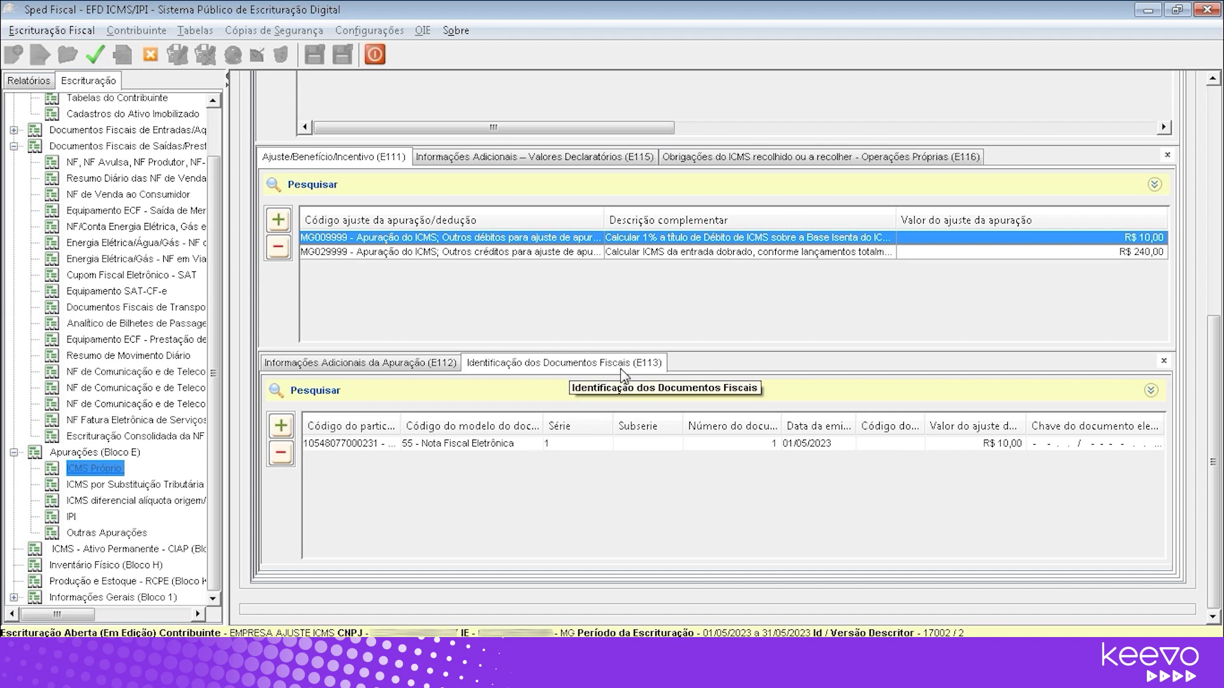
pyautogui.click(636, 446)
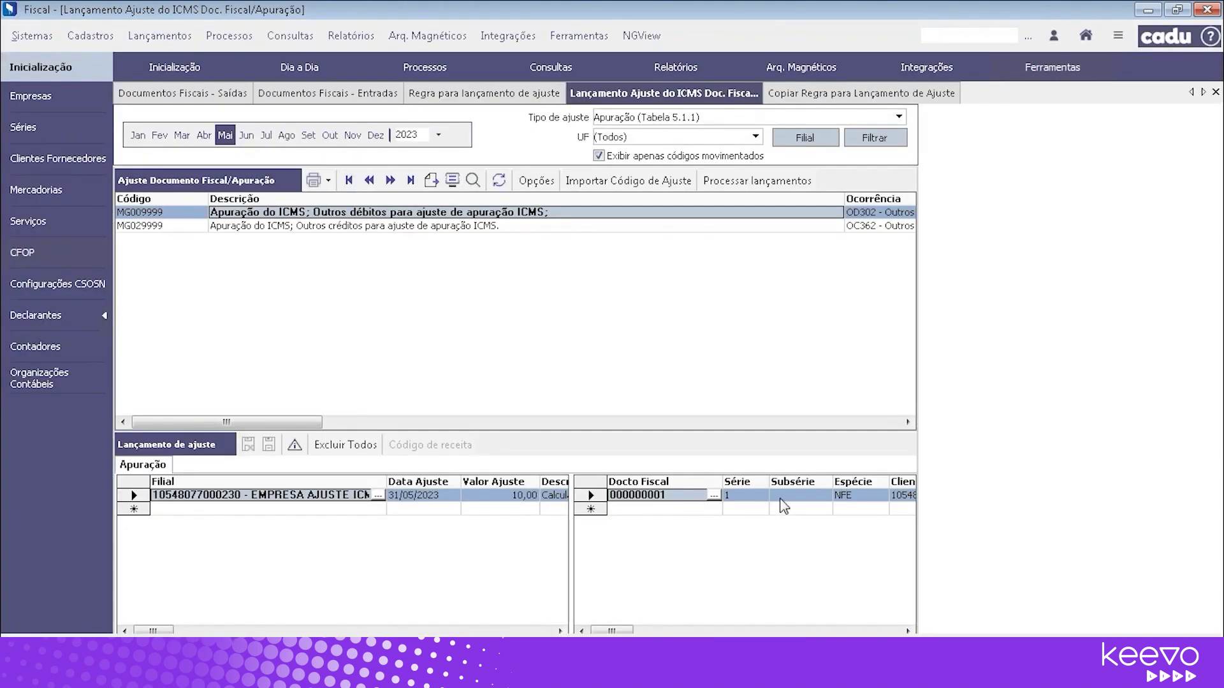
# Step: Switch to Fiscal and check the subseries, document type and customer/supplier of the fiscal document linked to MG009999
pyautogui.click(784, 500)
pyautogui.click(841, 500)
pyautogui.click(907, 631)
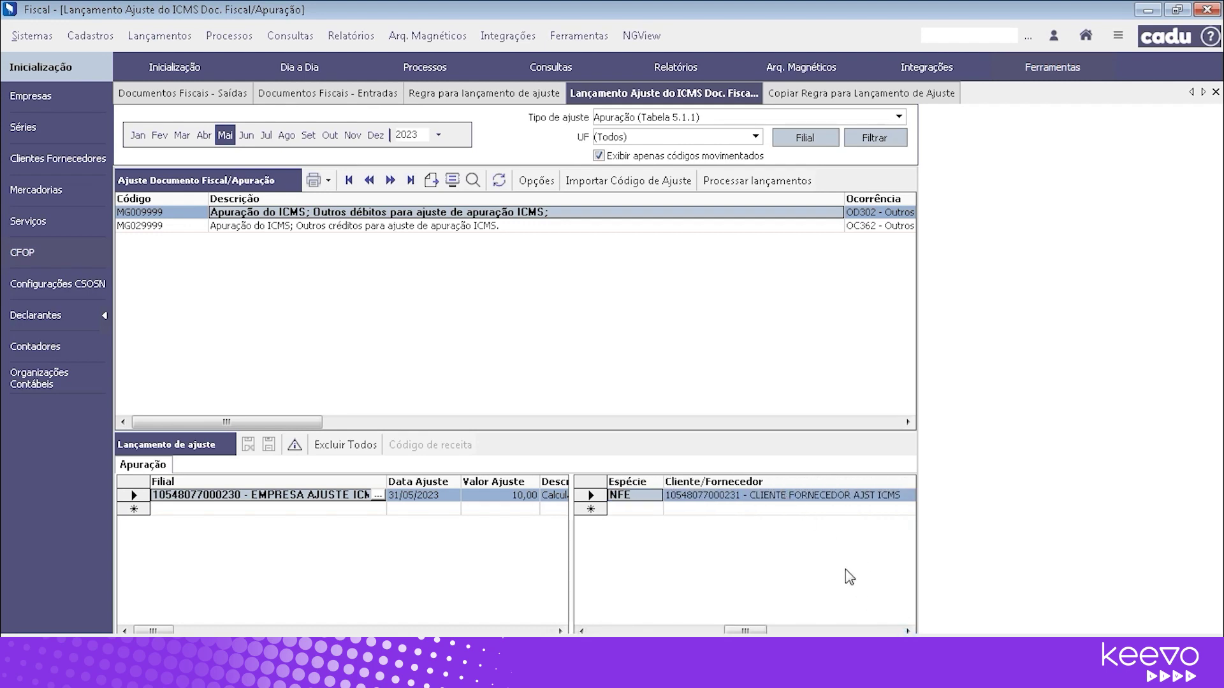
pyautogui.click(842, 631)
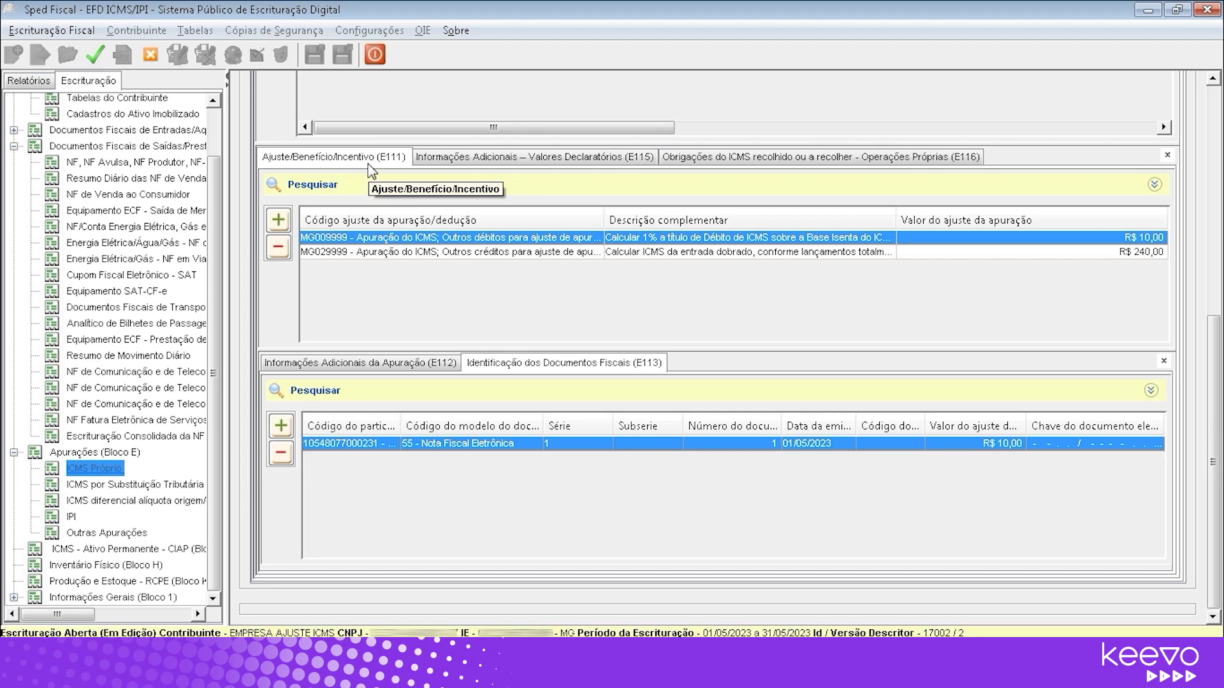
# Step: Return to Sped Fiscal and compare the E111 records MG029999 and MG009999 with their linked fiscal documents
pyautogui.click(422, 255)
pyautogui.click(420, 236)
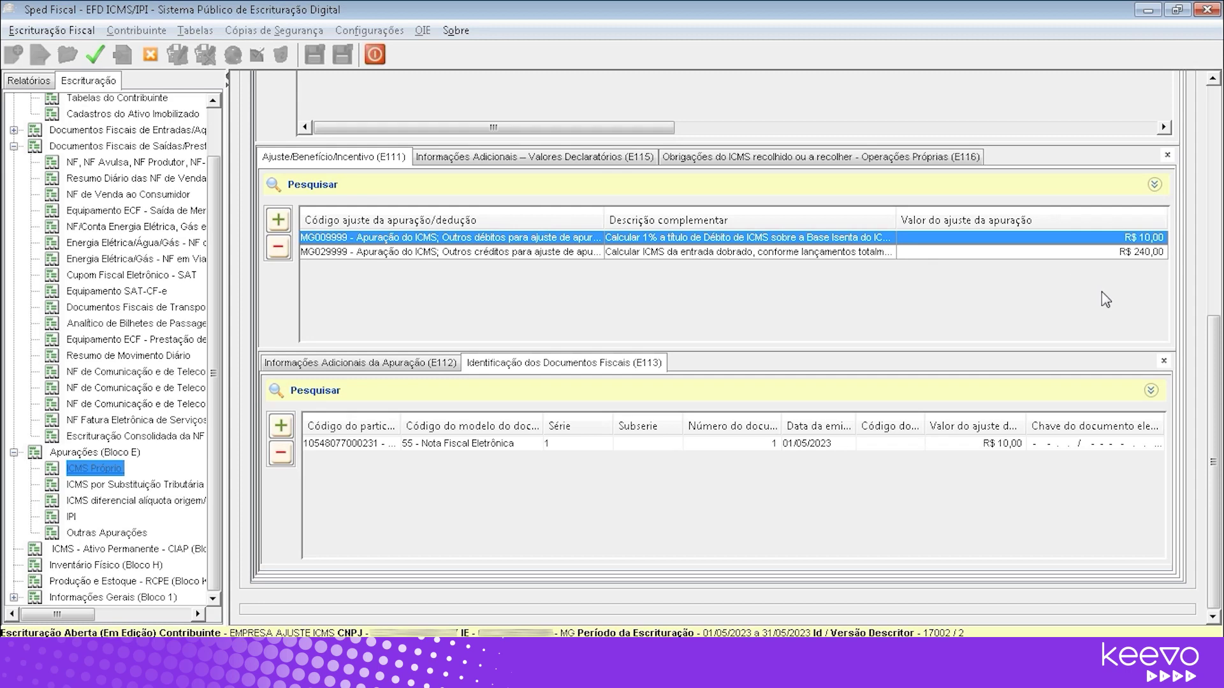
pyautogui.scroll(3, 790, 332)
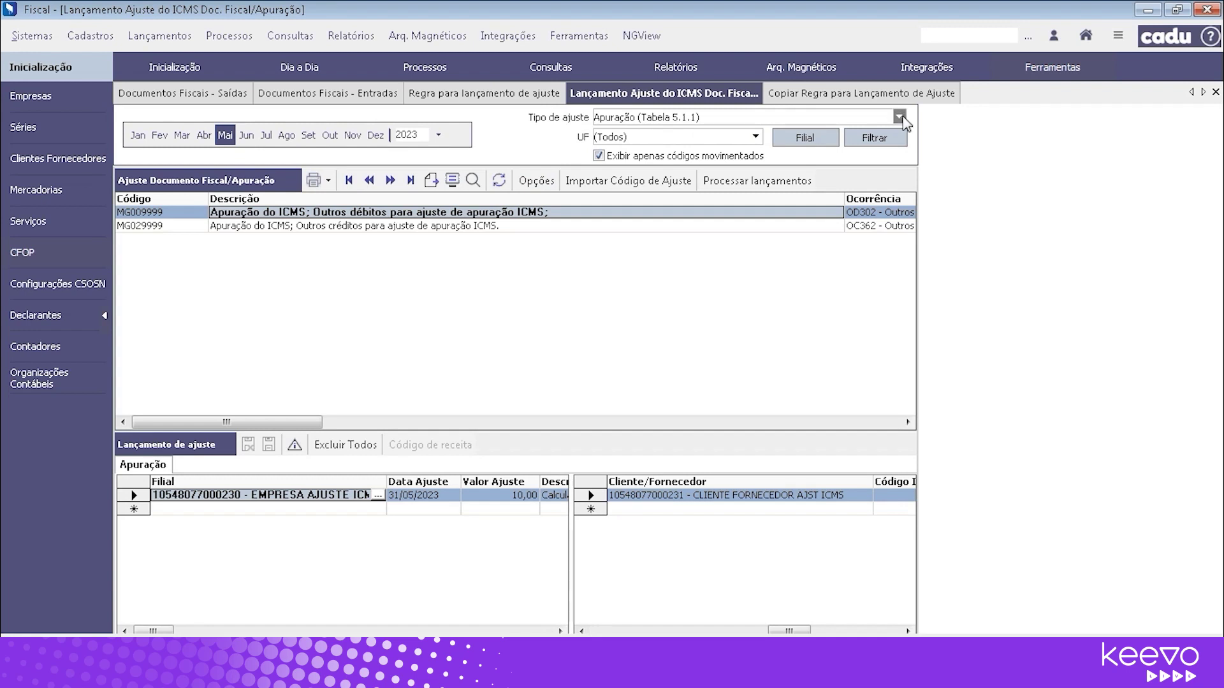
# Step: In Fiscal, filter the adjustment entries by Informações Adicionais (Tabela 5.2) and check the MG000005 entry's adjustment value
pyautogui.click(900, 117)
pyautogui.click(736, 156)
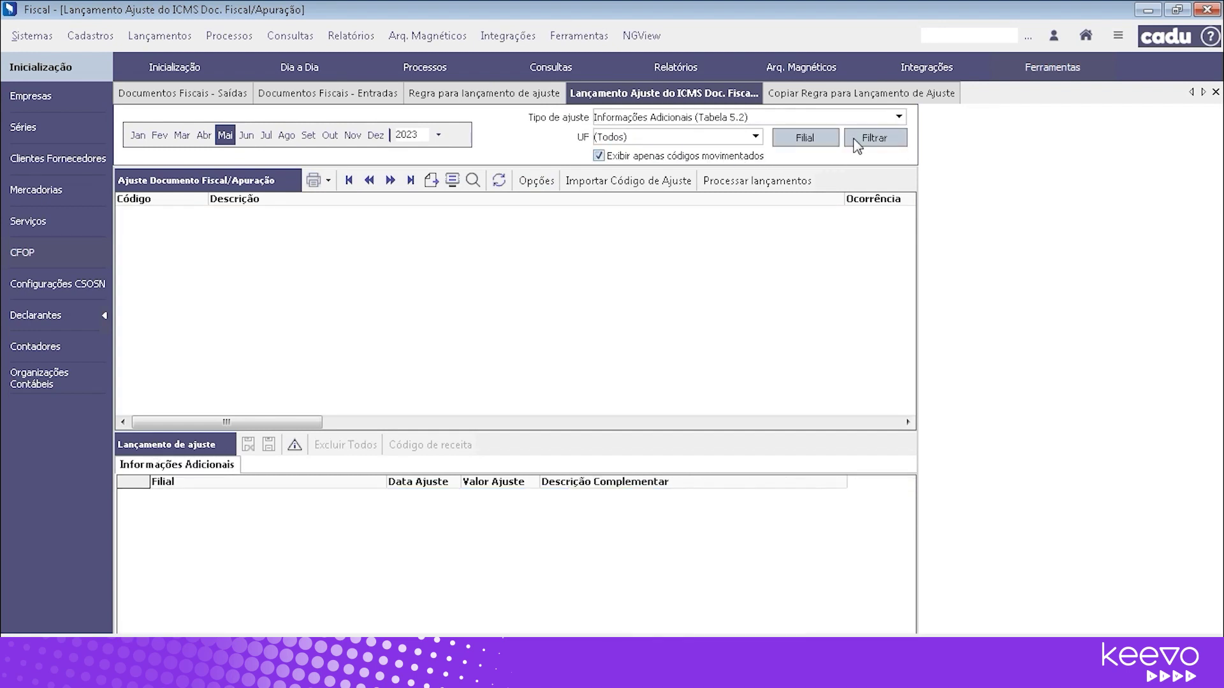
pyautogui.click(862, 142)
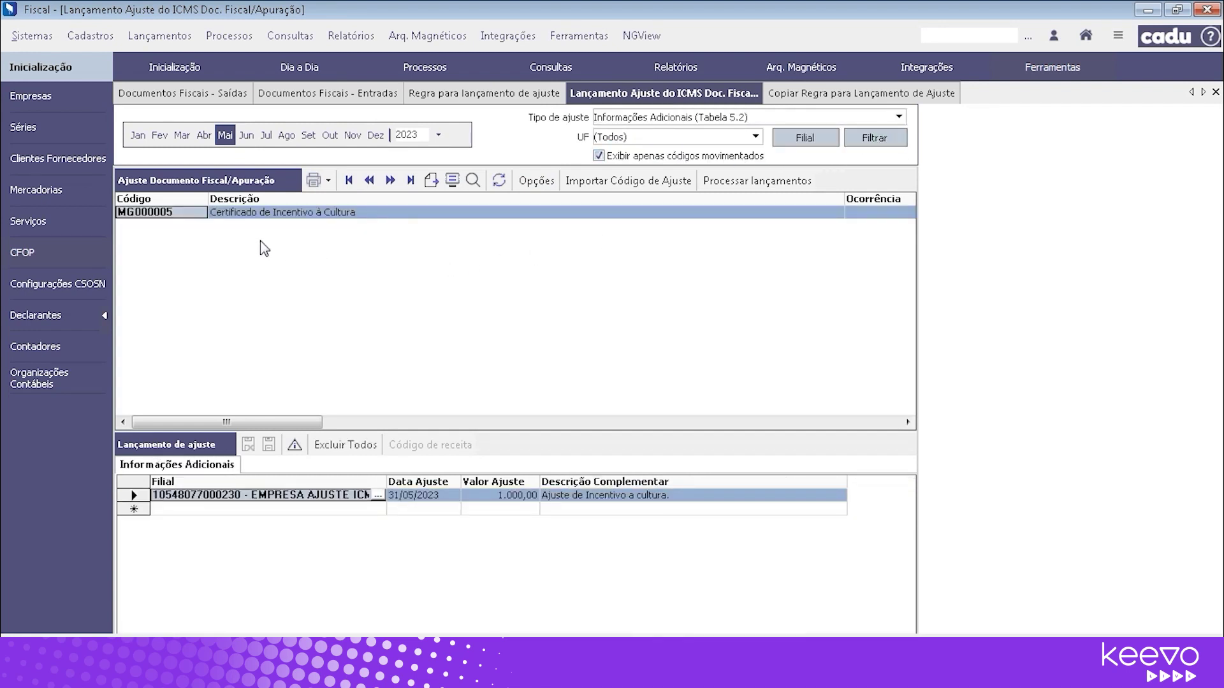
pyautogui.click(350, 216)
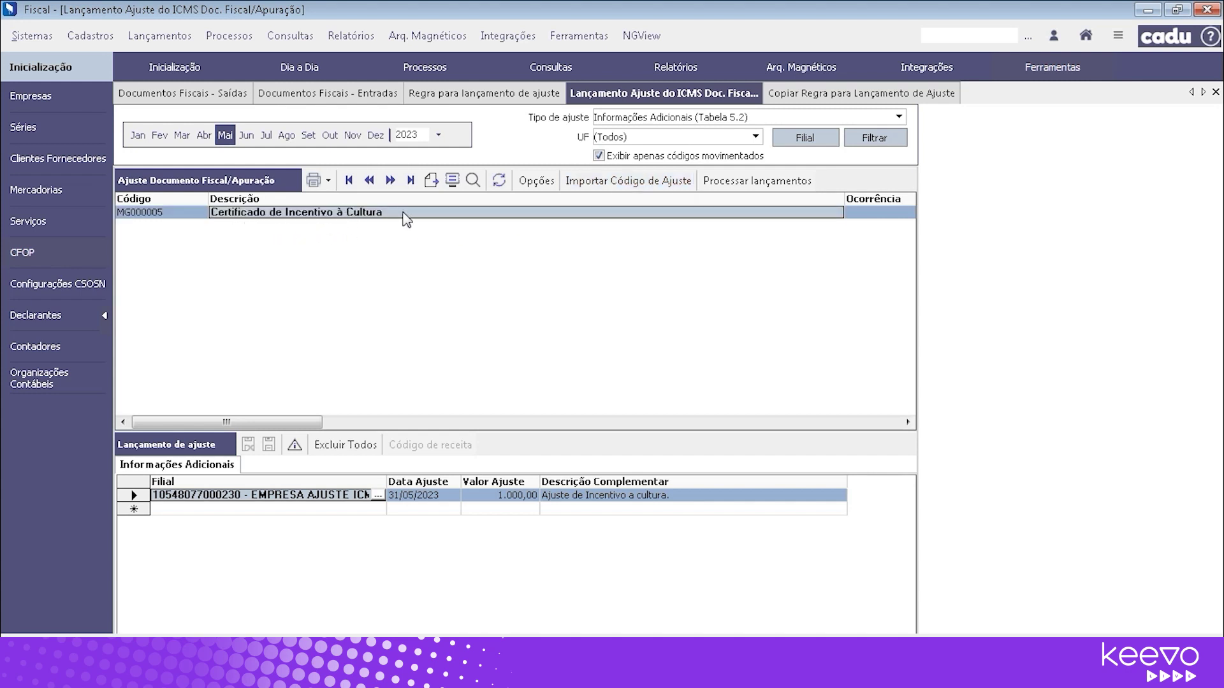
pyautogui.click(502, 499)
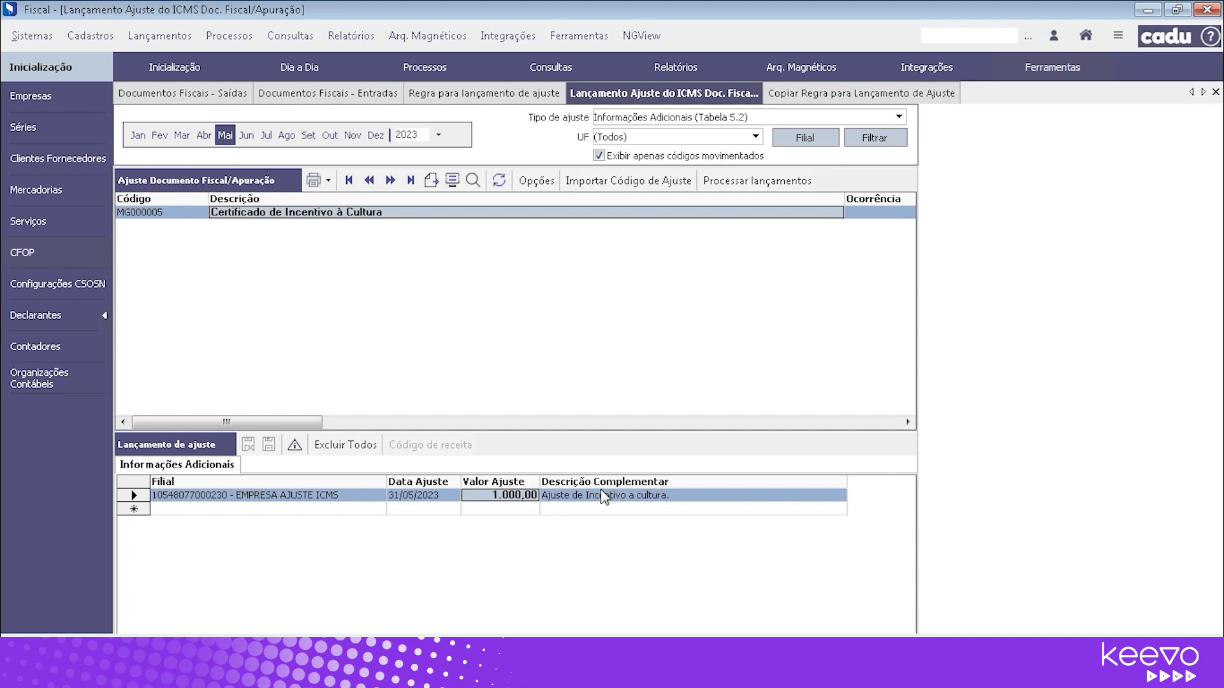
# Step: Switch to Sped Fiscal and examine the MG000005 additional information value in record E115 of the ICMS Próprio assessment
pyautogui.click(624, 660)
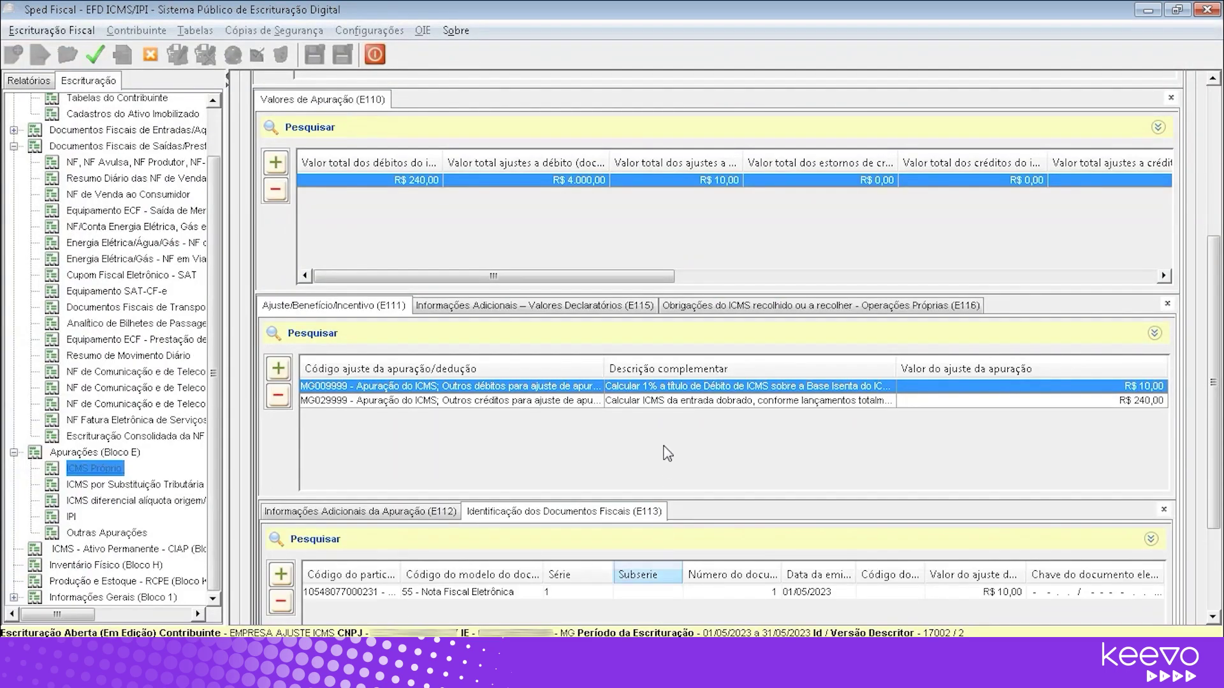
pyautogui.click(598, 308)
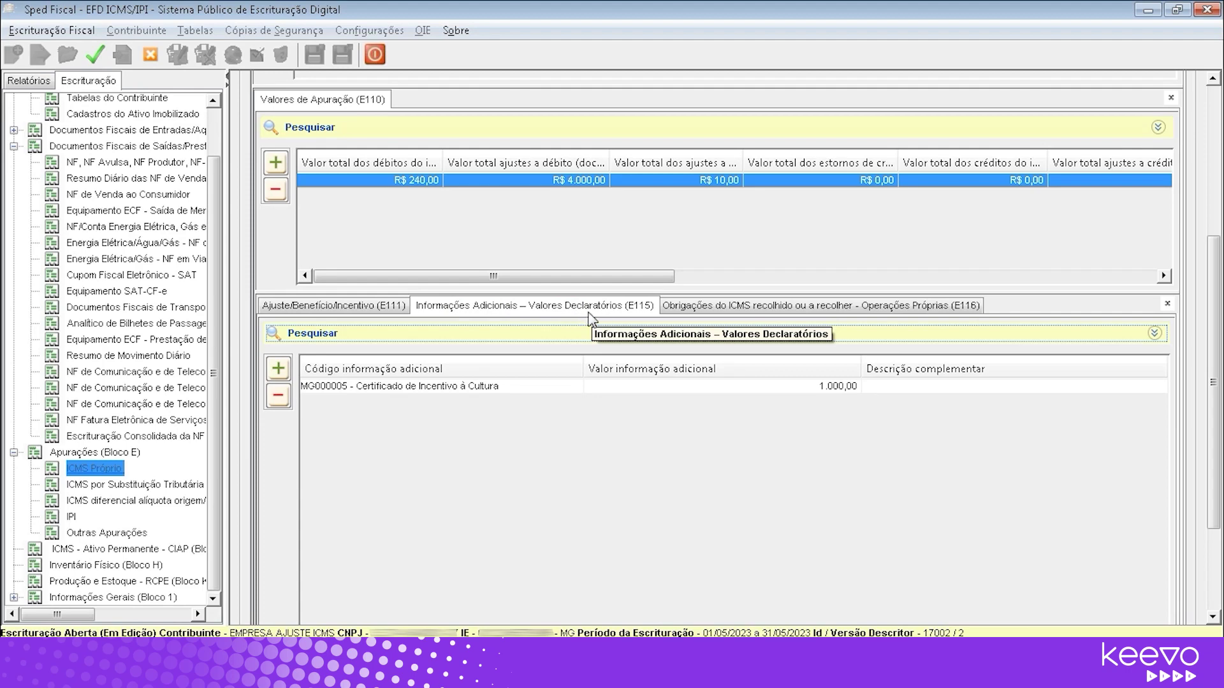
pyautogui.click(1216, 154)
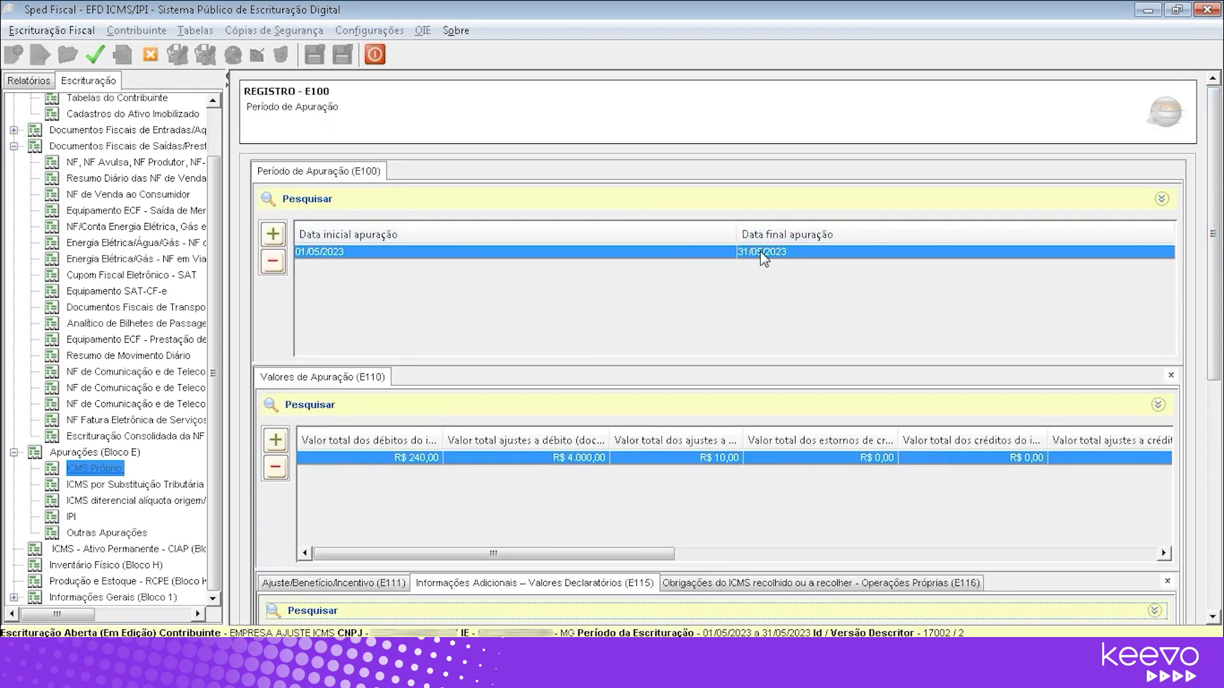
pyautogui.moveTo(1216, 210); pyautogui.dragTo(1216, 362)
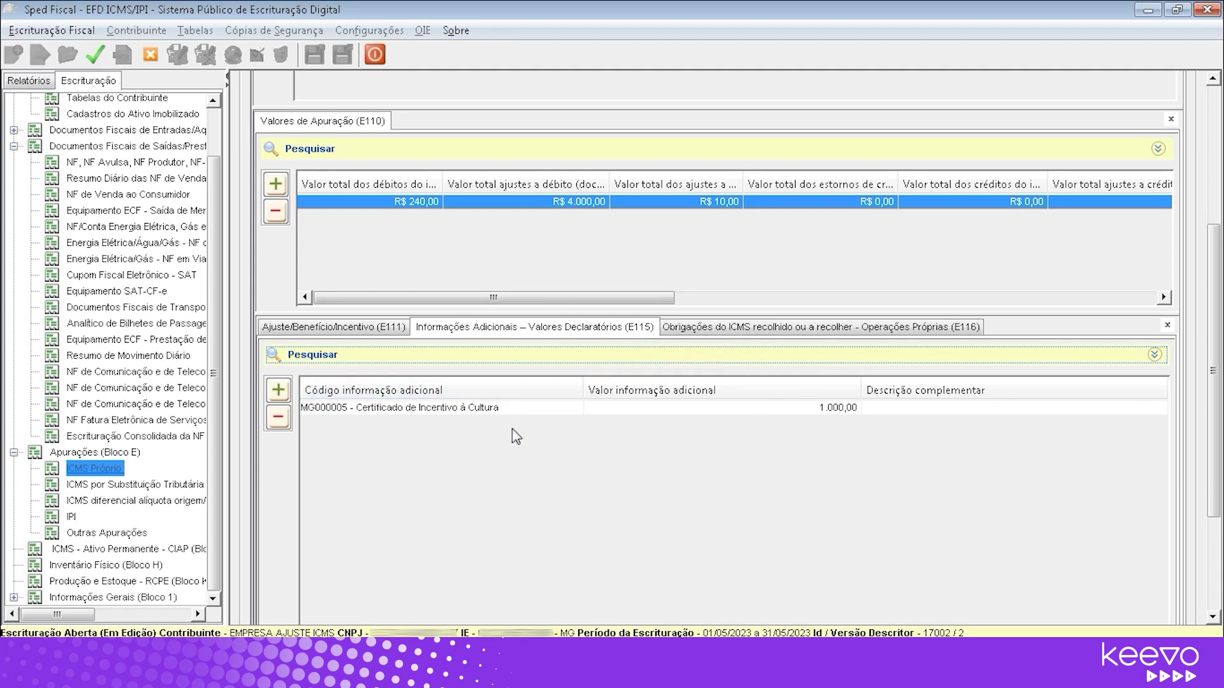
pyautogui.click(560, 408)
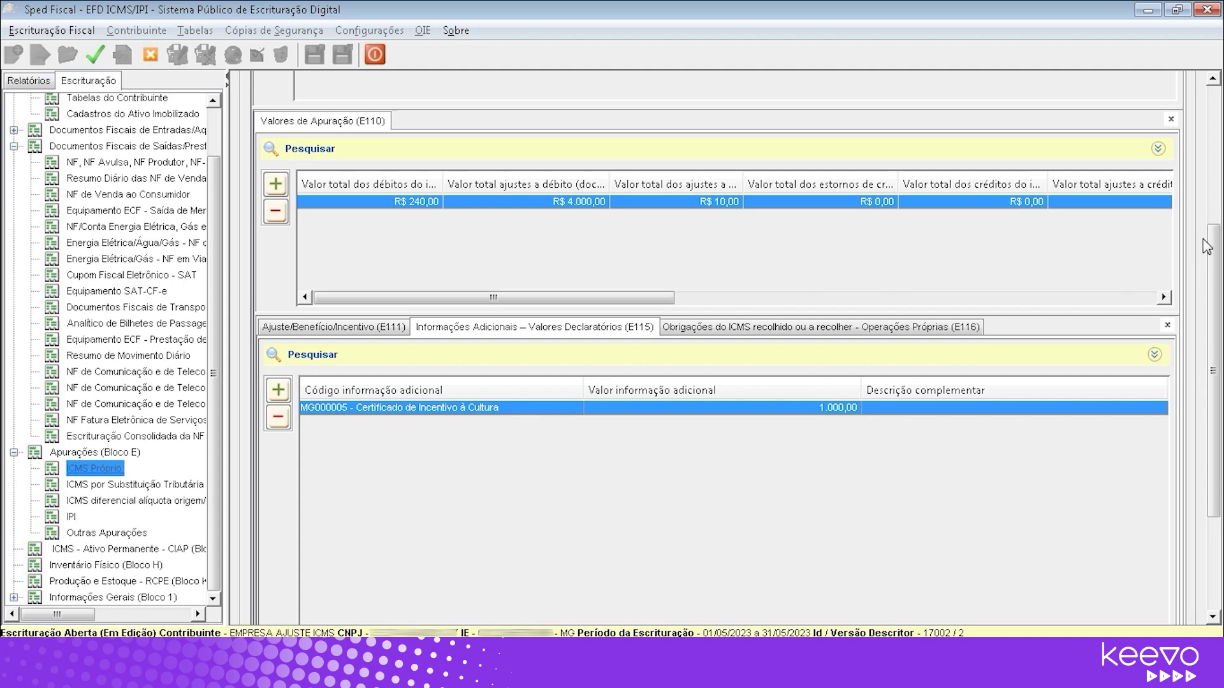
pyautogui.scroll(3, 1215, 296)
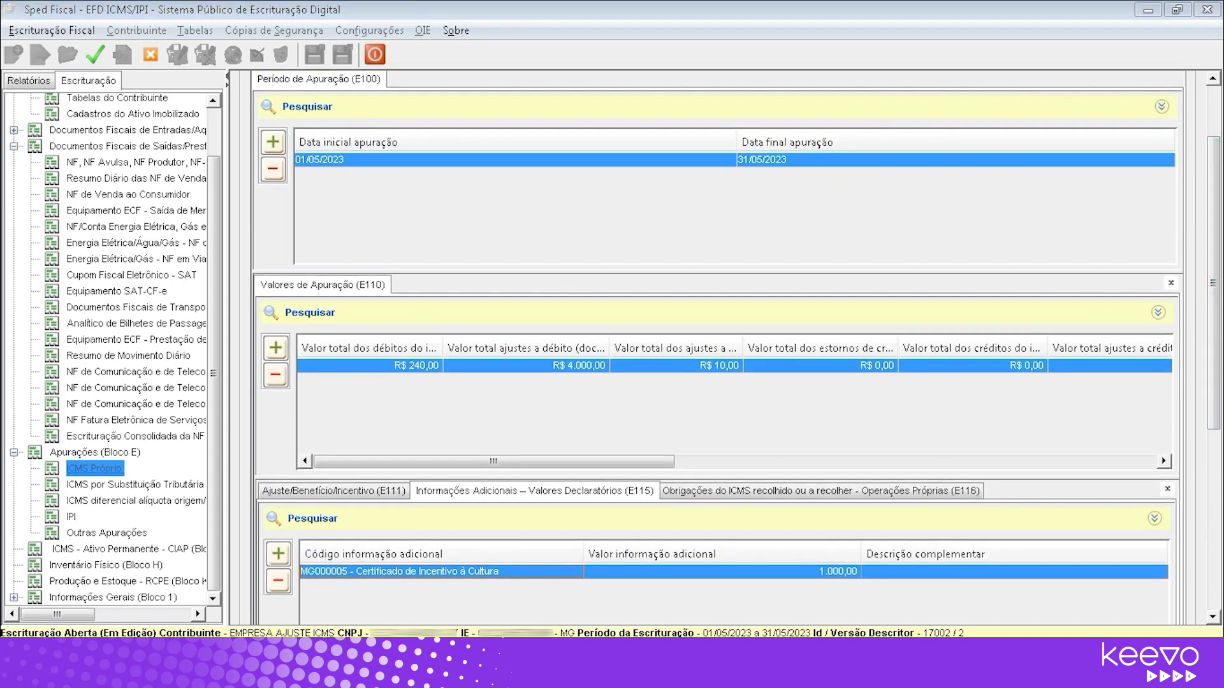
# Step: Switch to Fiscal and review the adjustment type options for the entries, keeping Informações Adicionais (Tabela 5.2) selected
pyautogui.hotkey('alt', 'Tab')
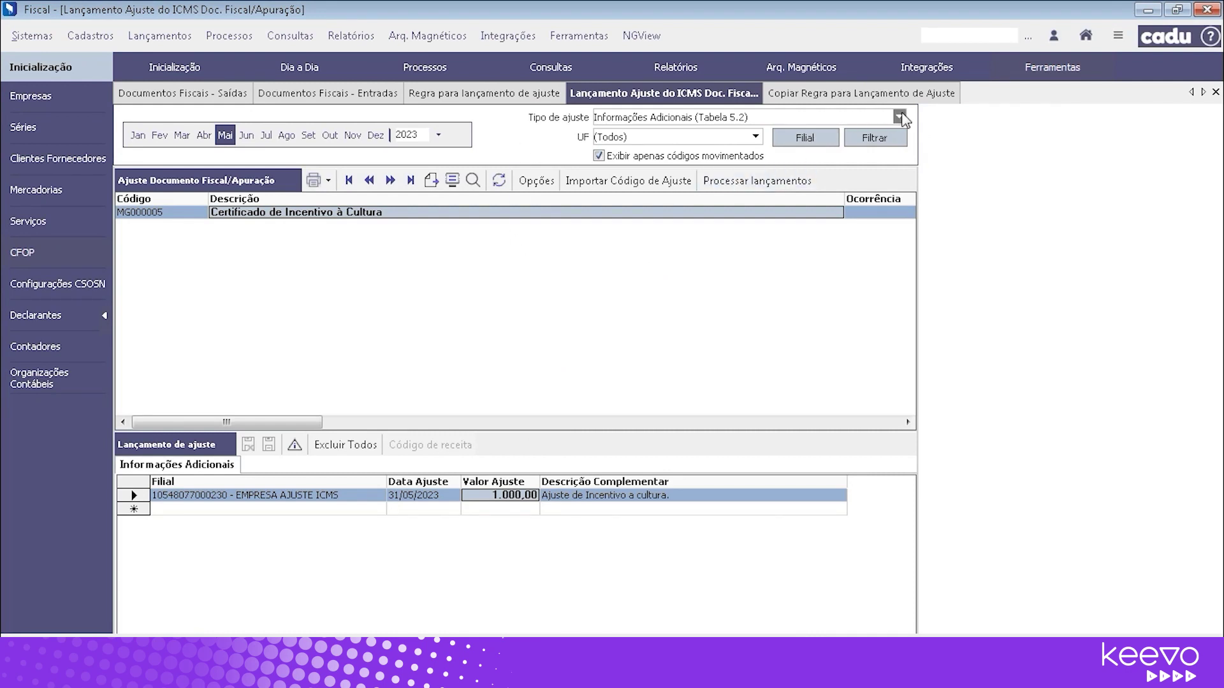
pyautogui.click(899, 117)
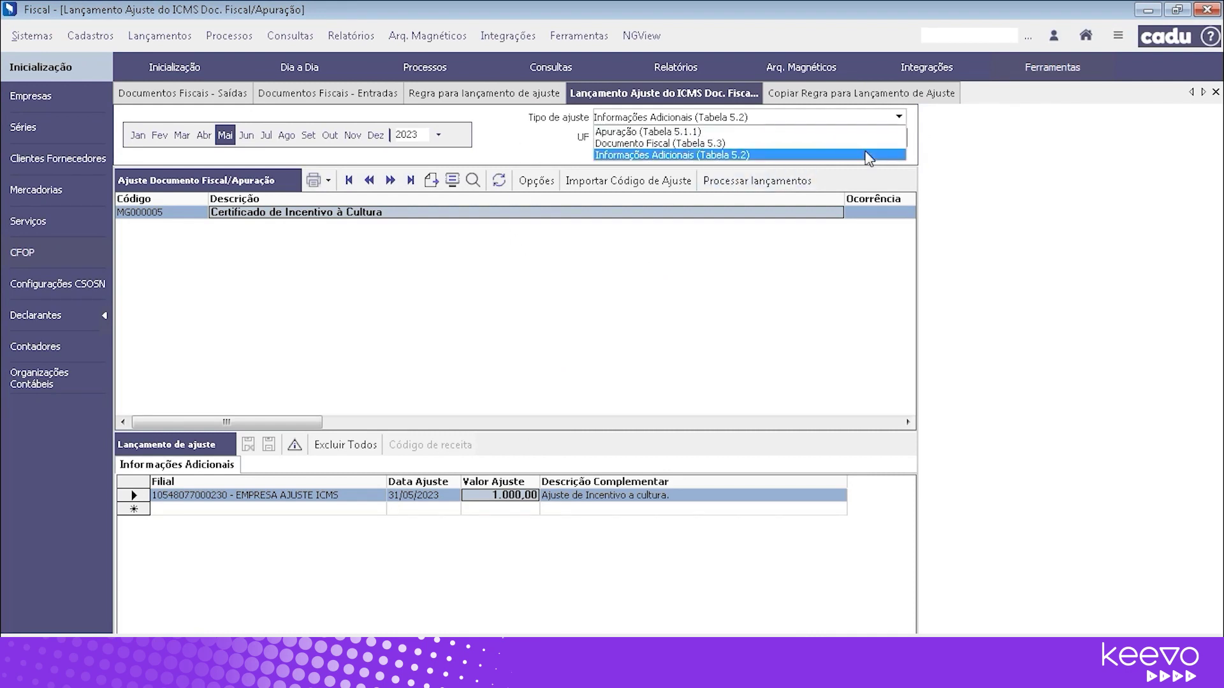
pyautogui.click(868, 156)
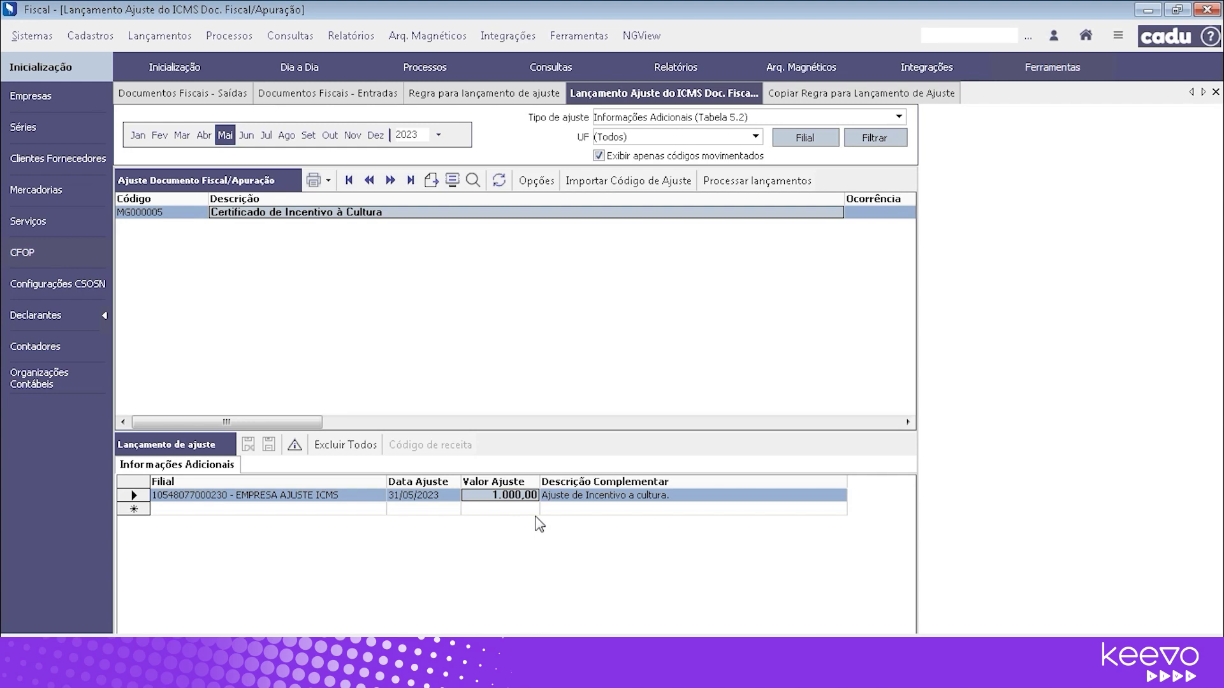
# Step: Return to Sped Fiscal and compare the MG000005 record in E115 with the assessment period and E110 values
pyautogui.click(574, 663)
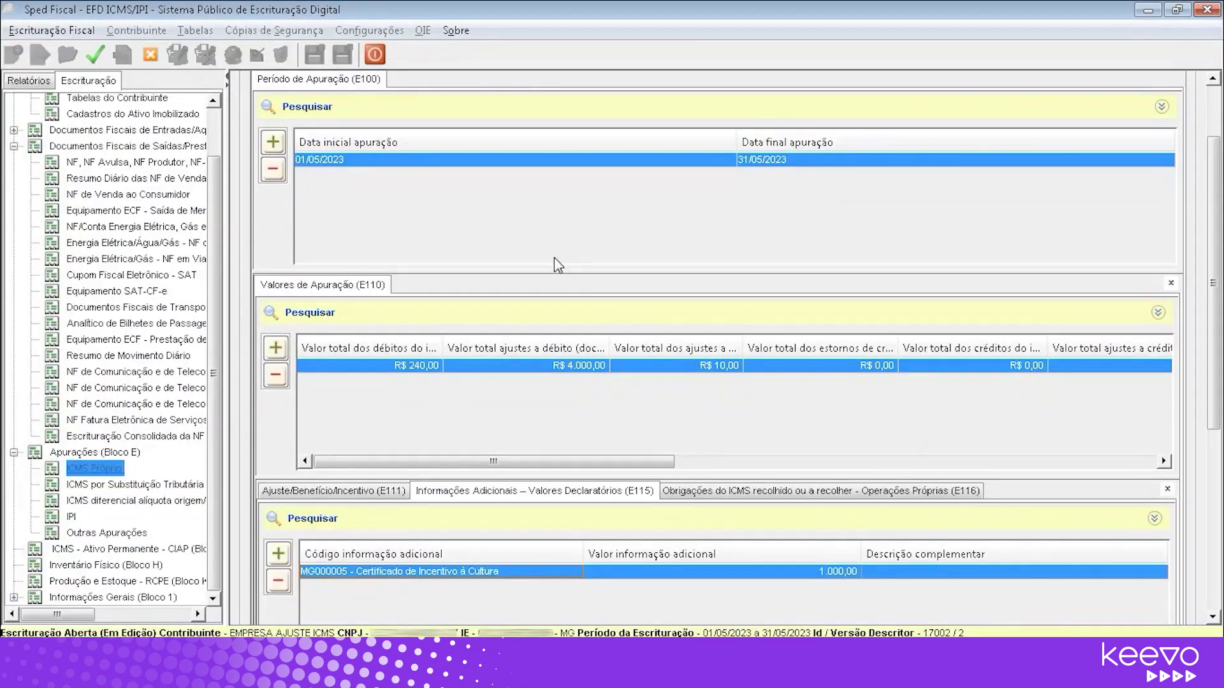
pyautogui.click(1213, 118)
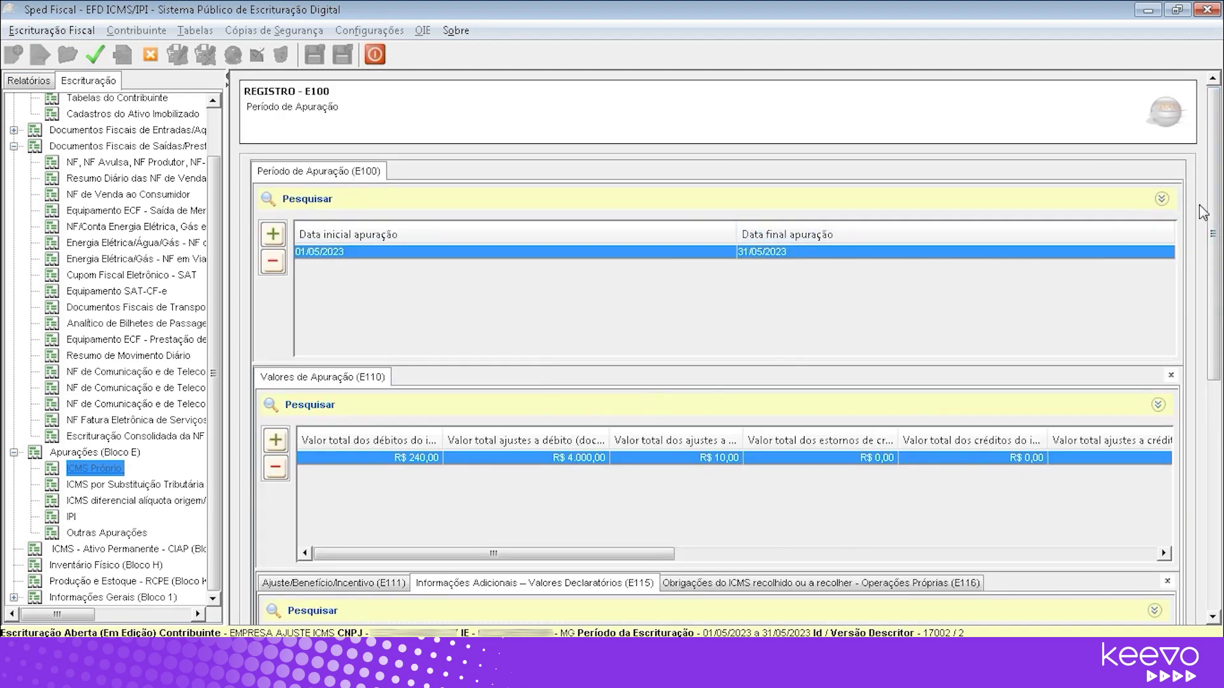
pyautogui.moveTo(1213, 209); pyautogui.dragTo(1213, 289)
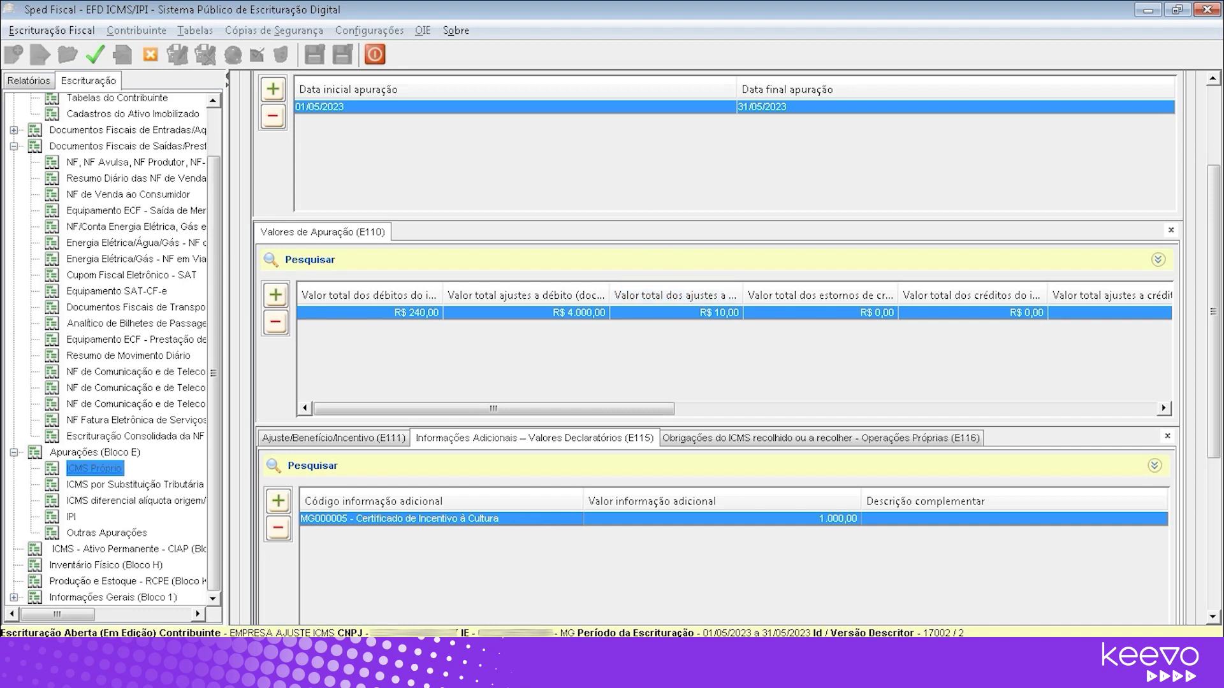
pyautogui.doubleClick(676, 516)
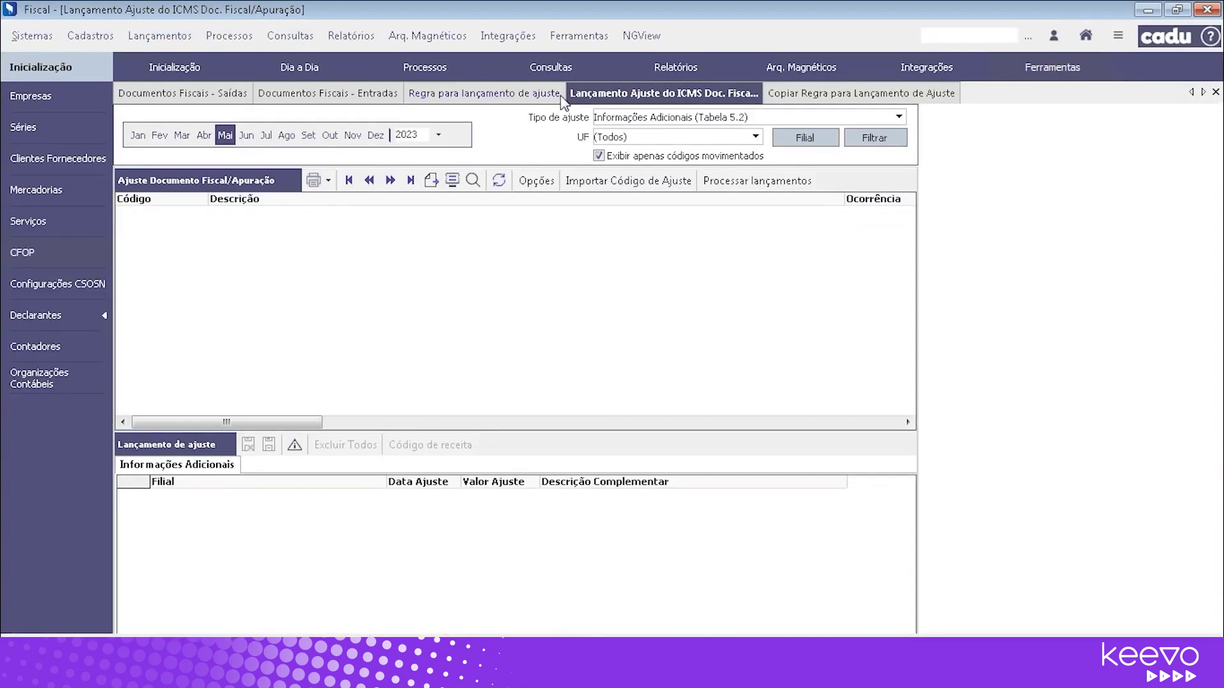
# Step: In Fiscal, open the adjustment entry rules and filter them by Apuração (Tabela 5.1.1)
pyautogui.click(517, 97)
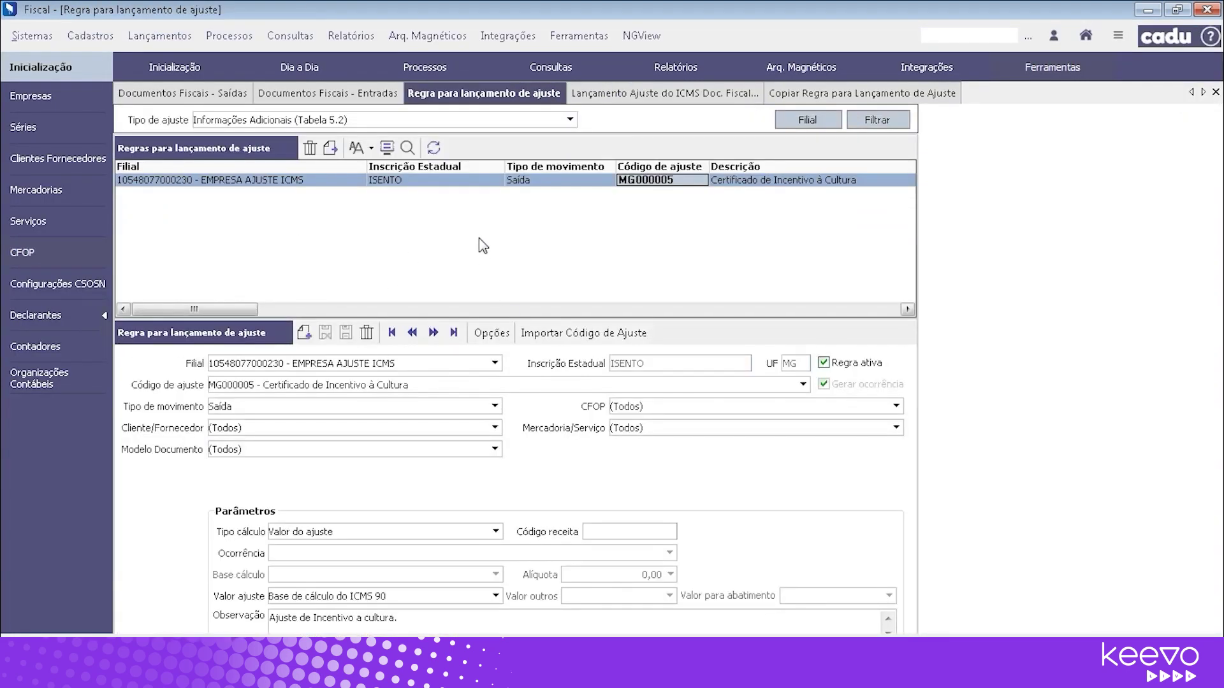
pyautogui.click(570, 119)
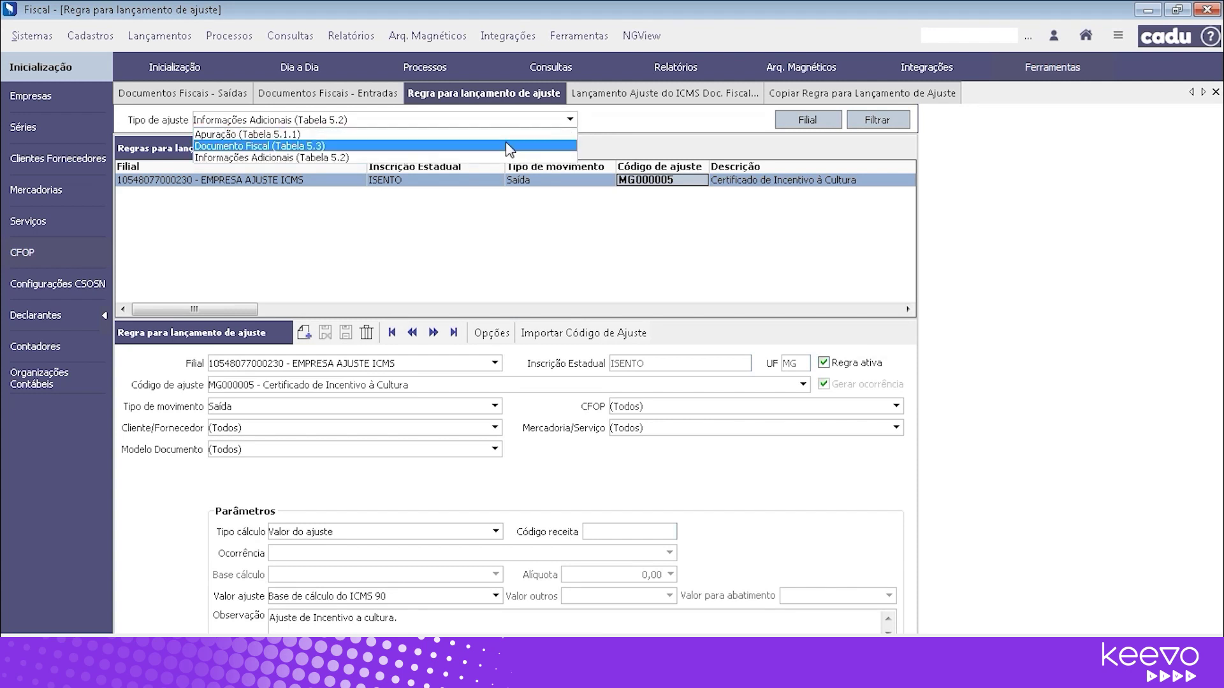
pyautogui.click(505, 136)
pyautogui.click(881, 119)
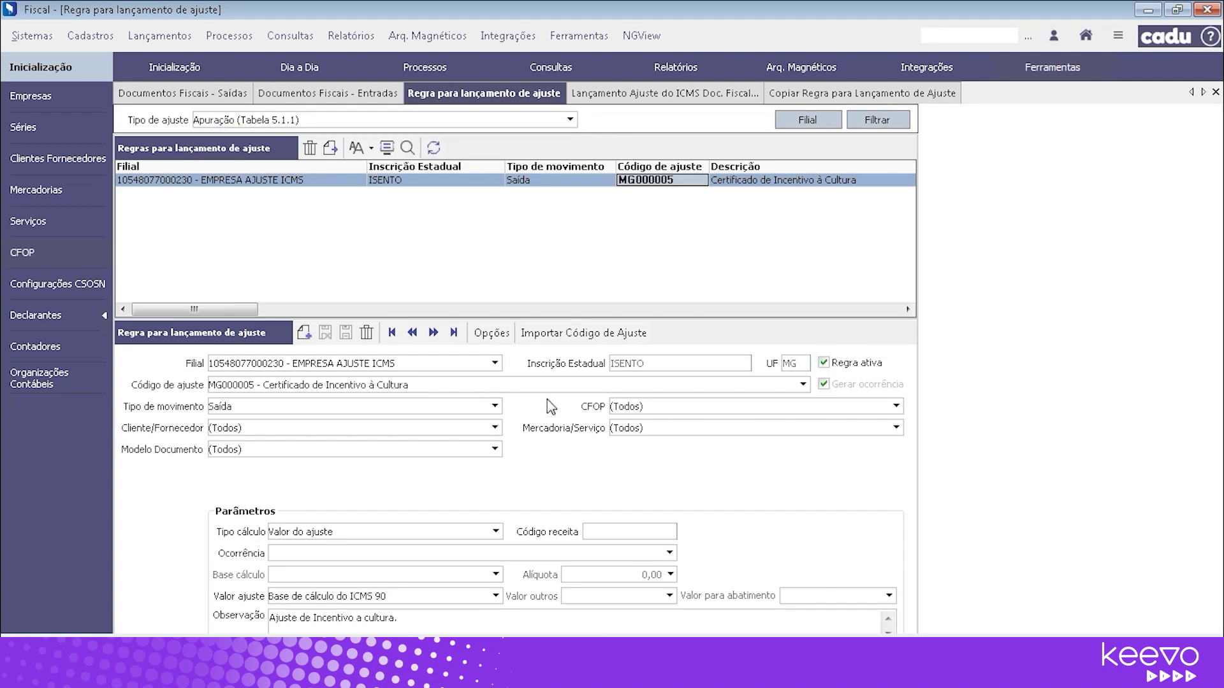
# Step: Browse the adjustment codes available for the MG009999 rule down to the ICMS ST codes, and close the list without choosing one
pyautogui.click(316, 389)
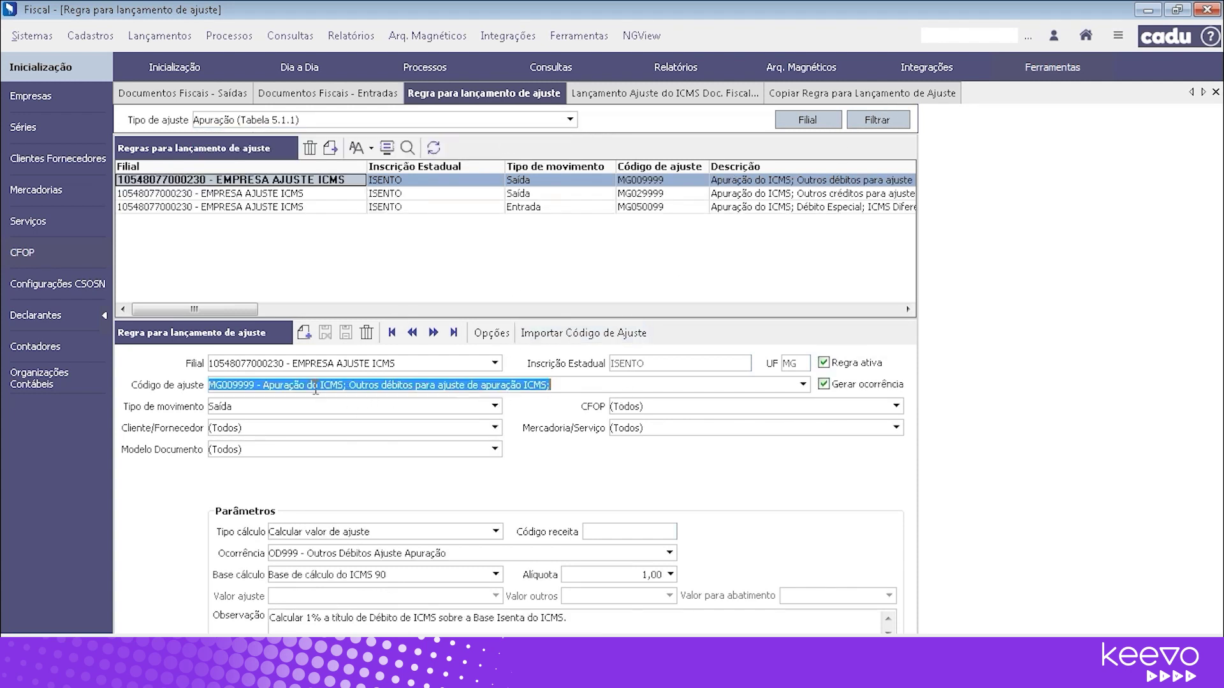
pyautogui.click(803, 385)
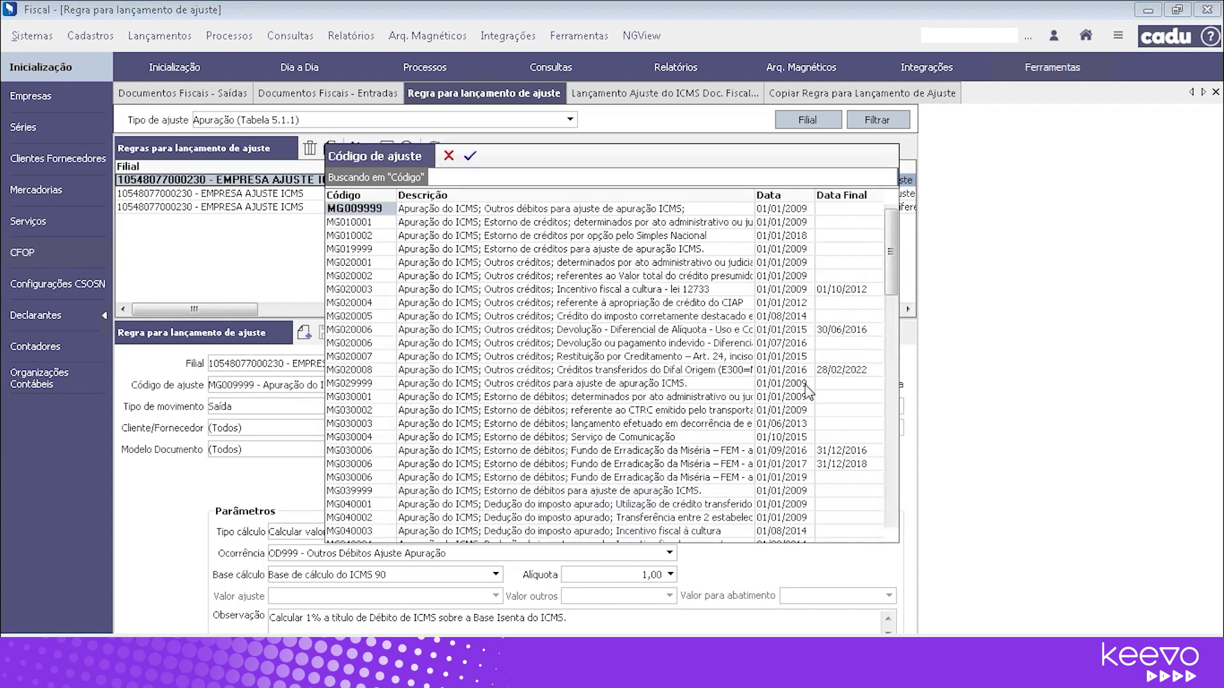
pyautogui.scroll(-1, 870, 336)
pyautogui.scroll(-2, 870, 336)
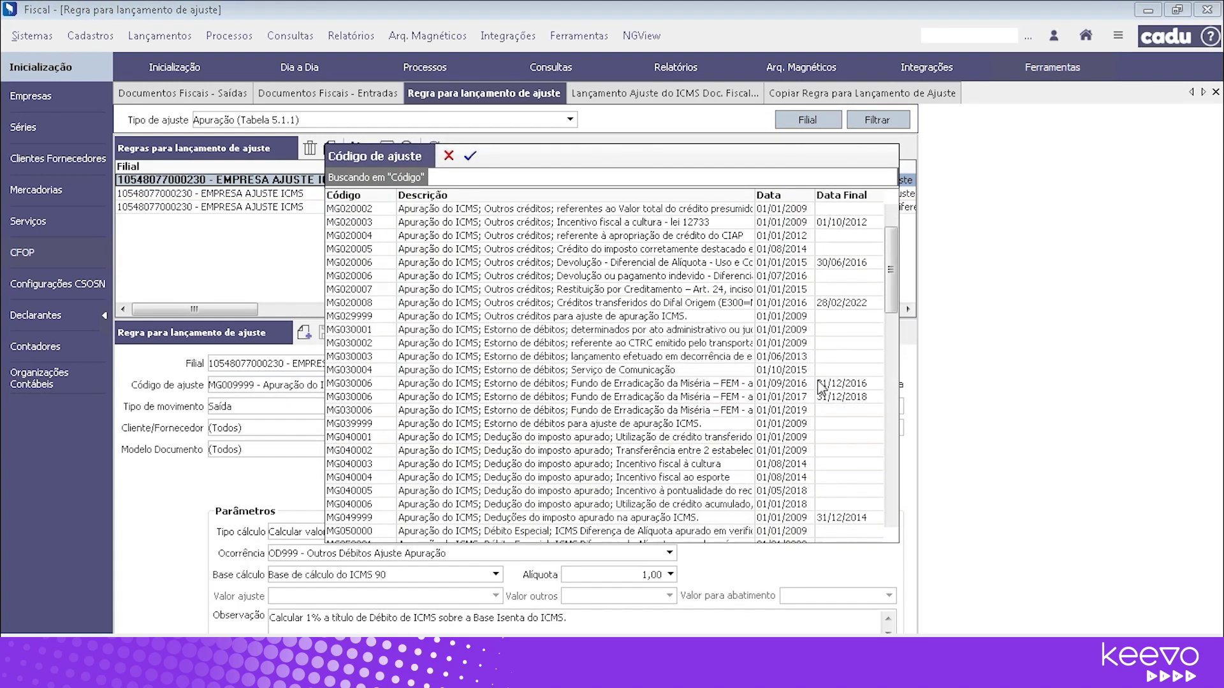
pyautogui.moveTo(894, 281); pyautogui.dragTo(893, 431)
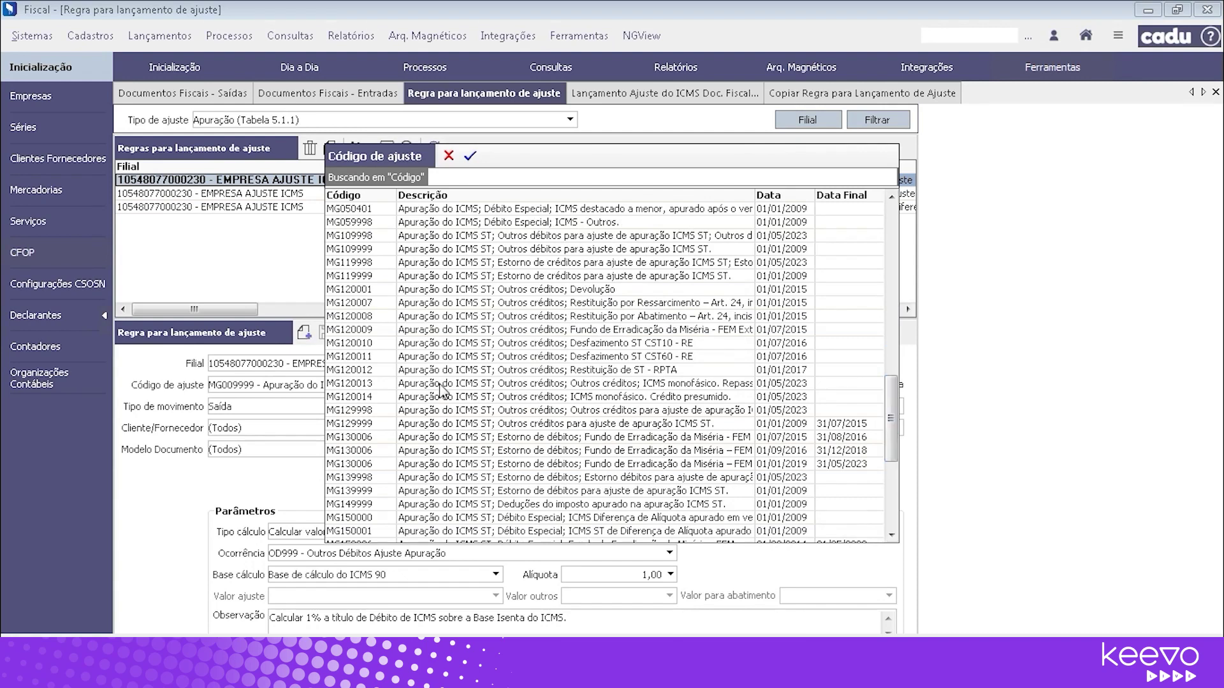
pyautogui.click(517, 344)
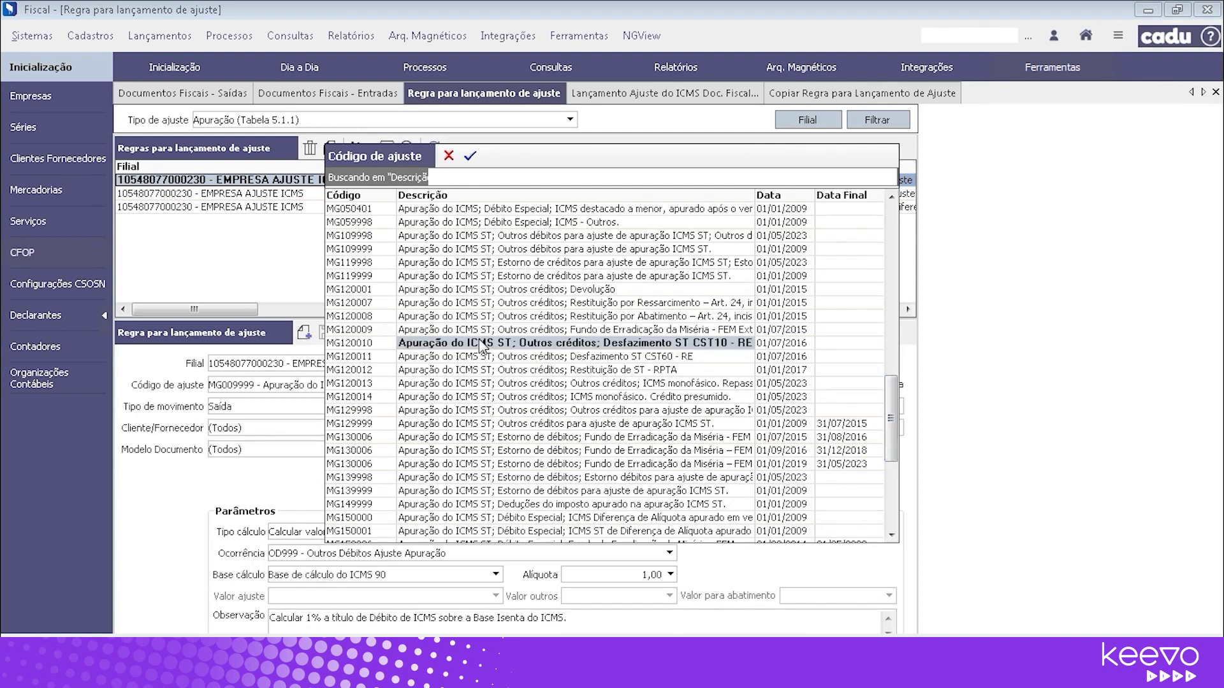
pyautogui.click(449, 156)
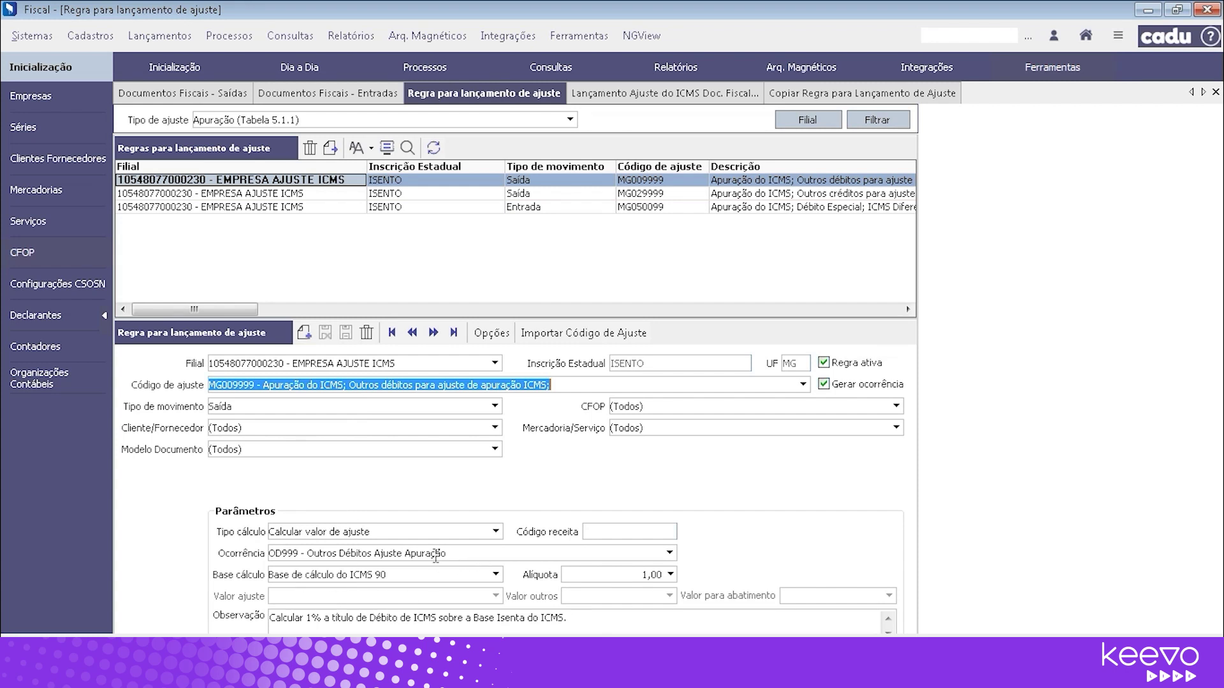
# Step: Switch to Sped Fiscal and examine records E210 and E220 of the ICMS por Substituição Tributária assessment for Minas Gerais
pyautogui.hotkey('alt', 'Tab')
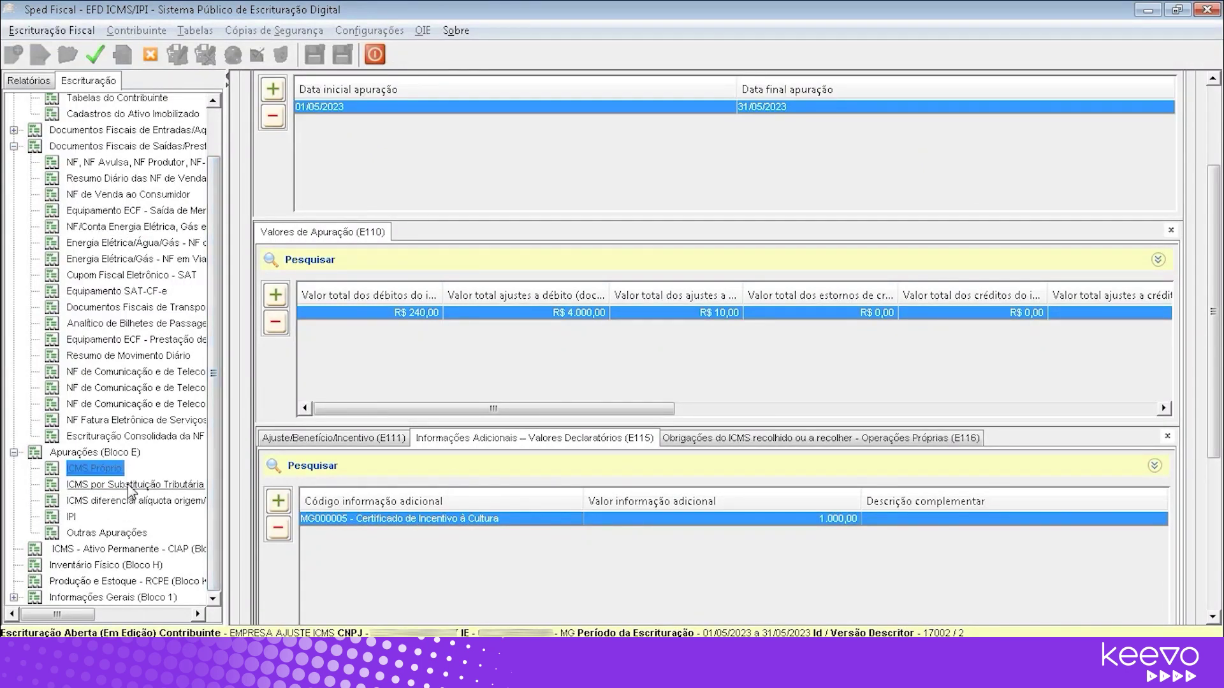
pyautogui.click(122, 487)
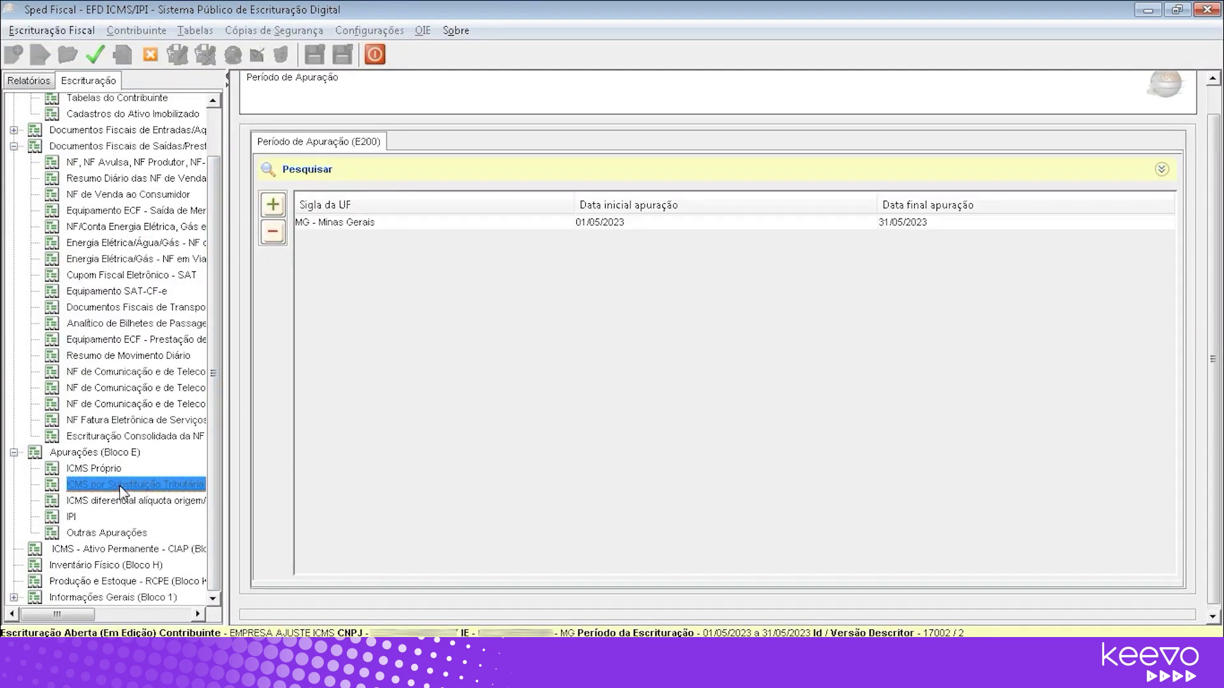
pyautogui.click(390, 229)
pyautogui.click(437, 448)
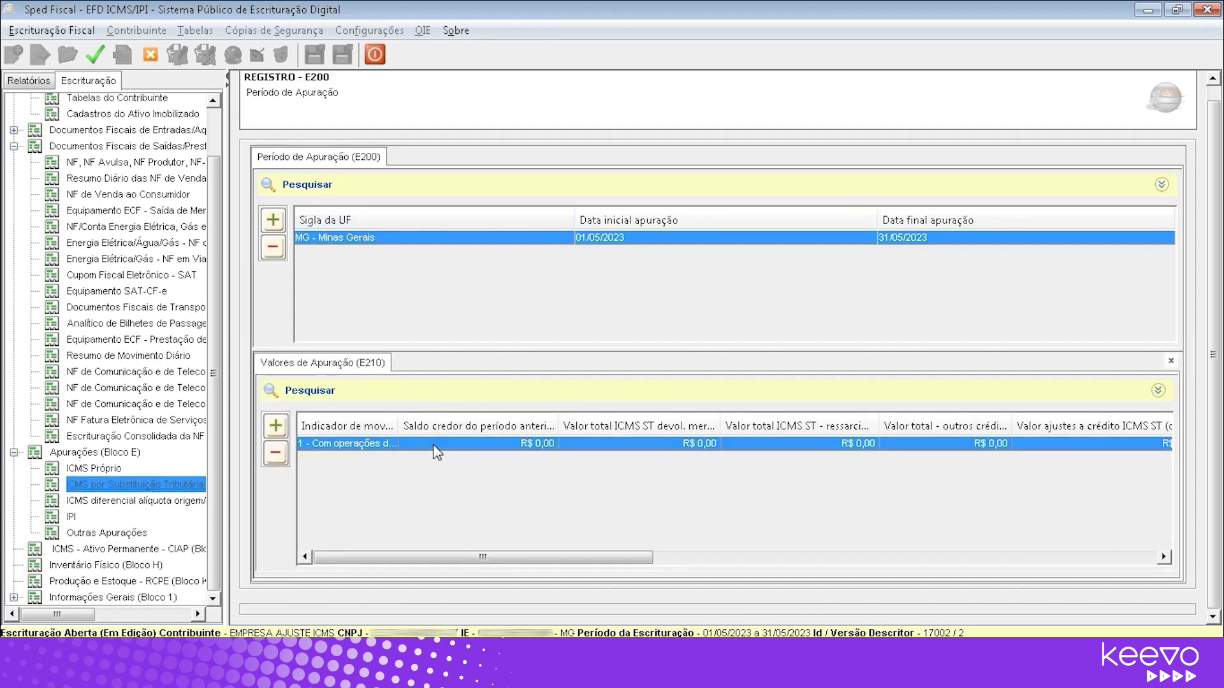
pyautogui.moveTo(1214, 300); pyautogui.dragTo(1214, 429)
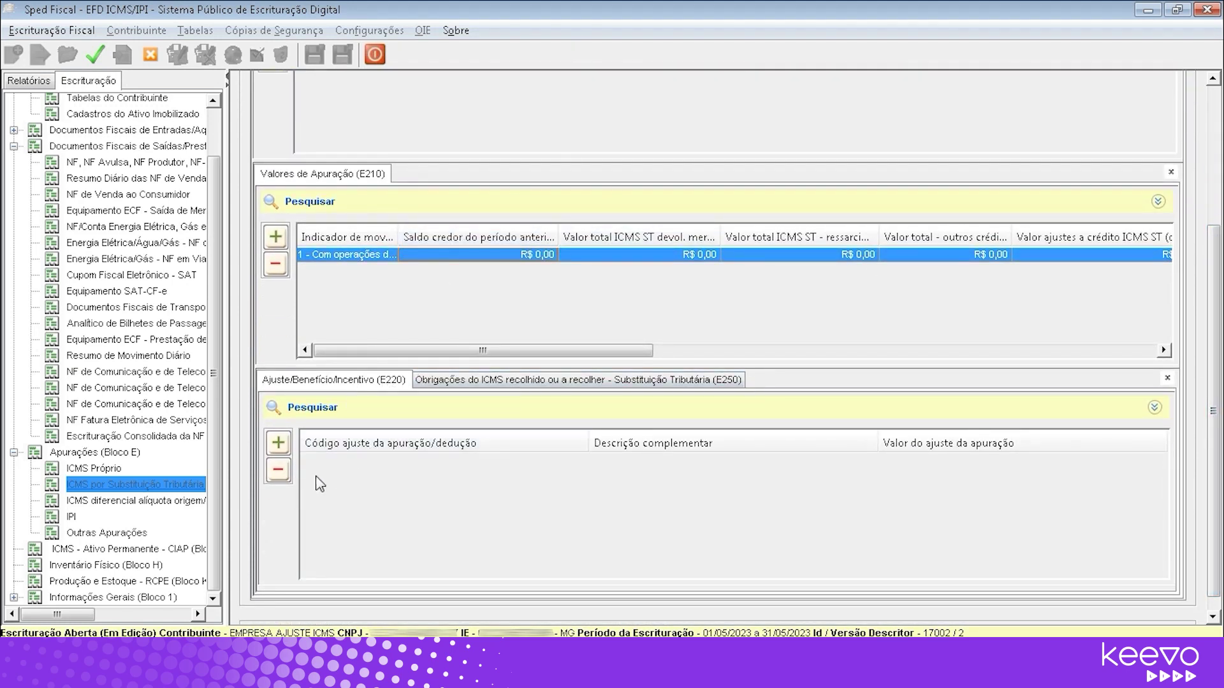
# Step: Review the valid adjustment codes for a new E220 record without saving it, and reopen the ICMS por Substituição Tributária assessment
pyautogui.click(277, 442)
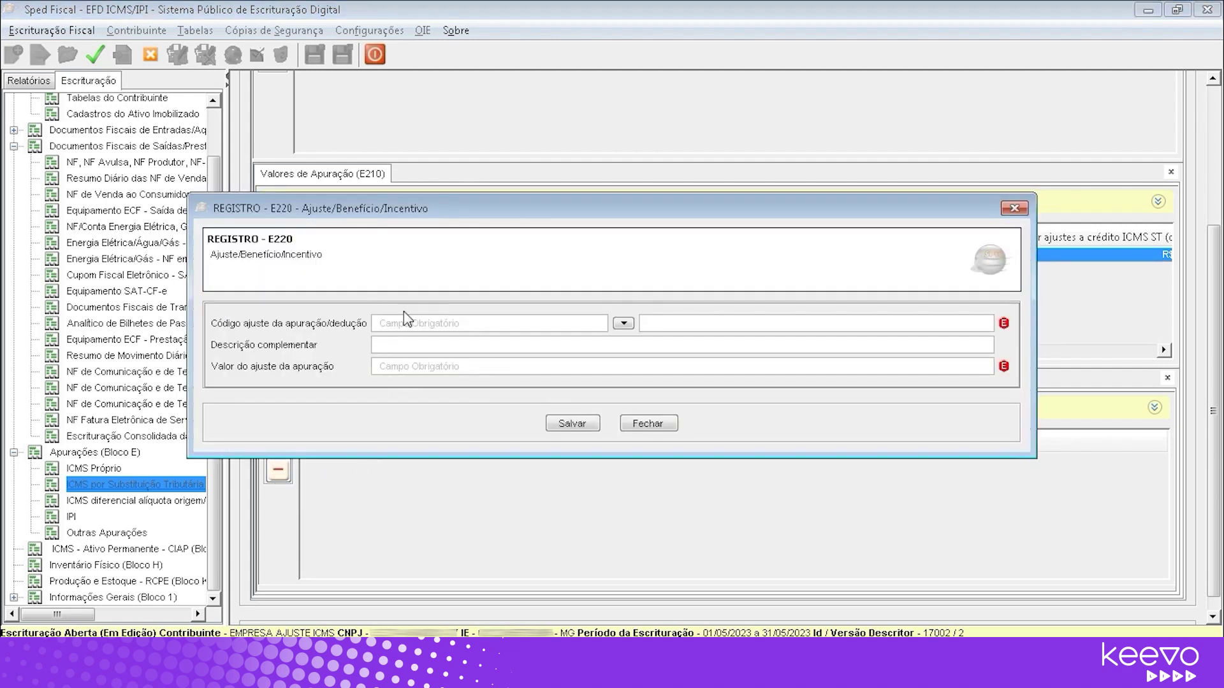
pyautogui.click(623, 324)
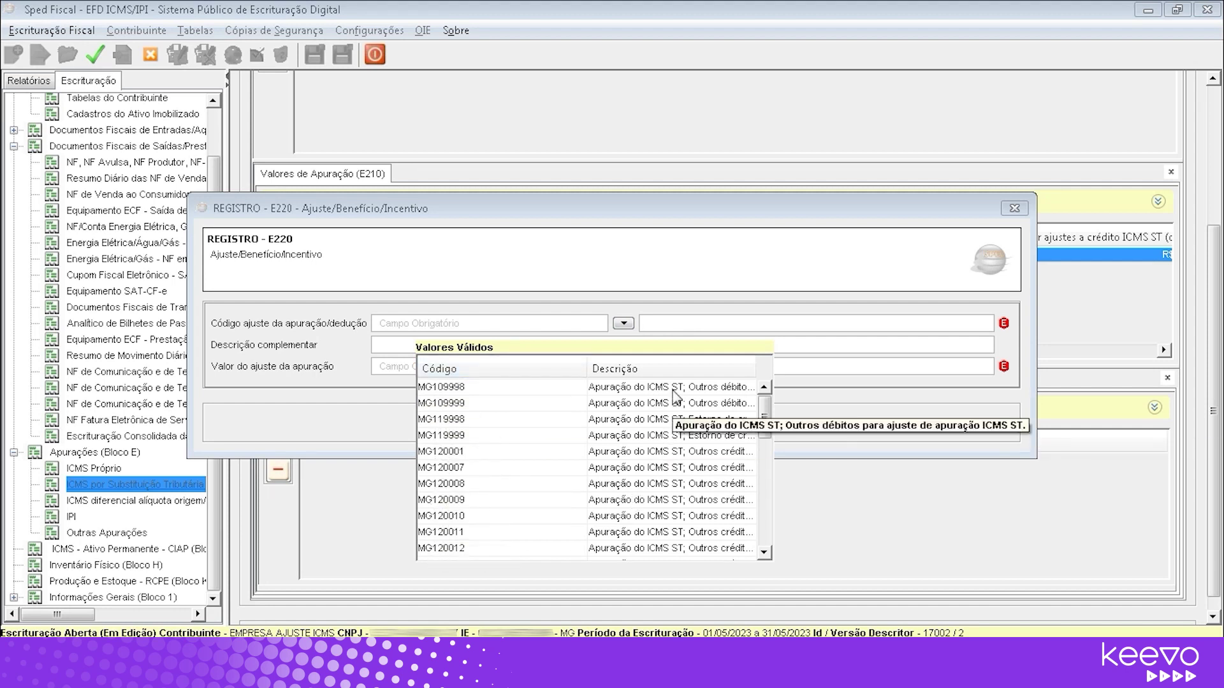
pyautogui.scroll(-4, 644, 494)
pyautogui.scroll(-5, 660, 510)
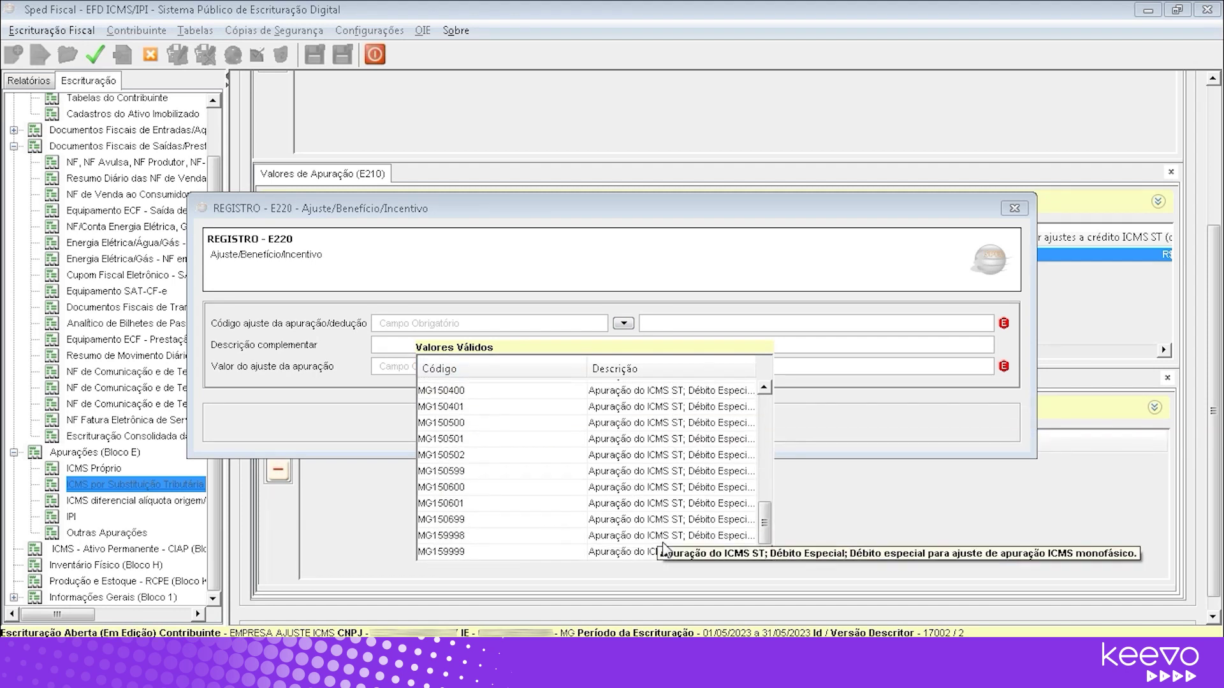
pyautogui.scroll(9, 693, 444)
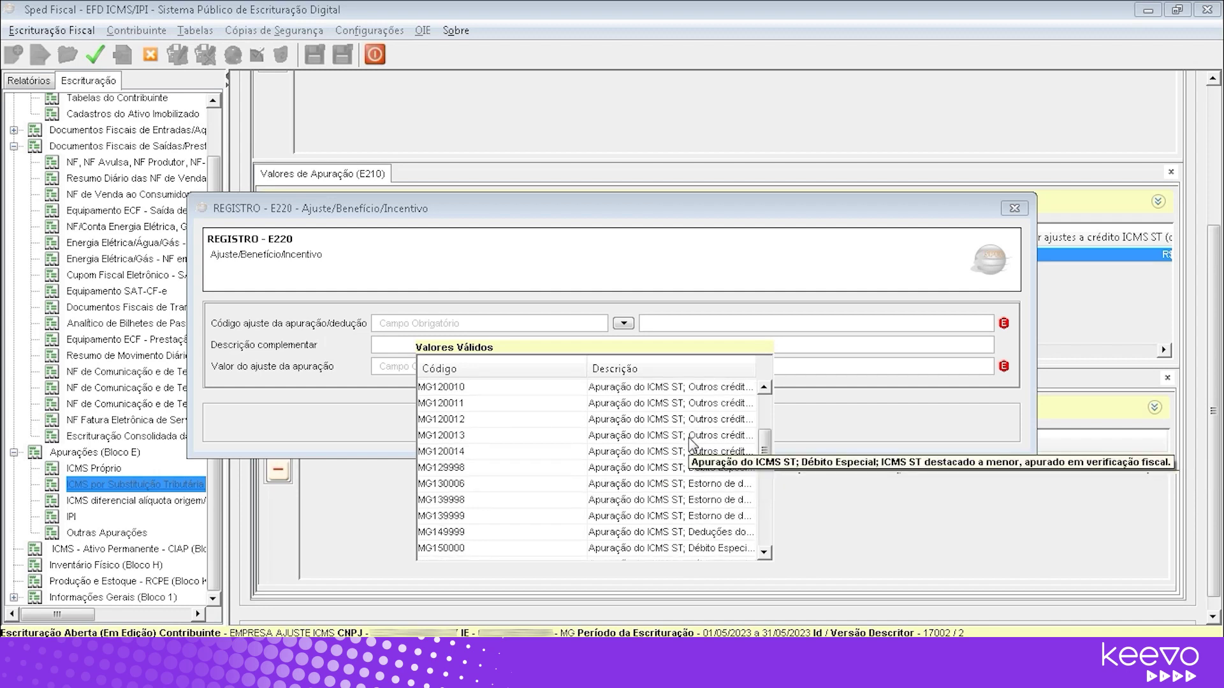
pyautogui.click(821, 403)
pyautogui.click(650, 425)
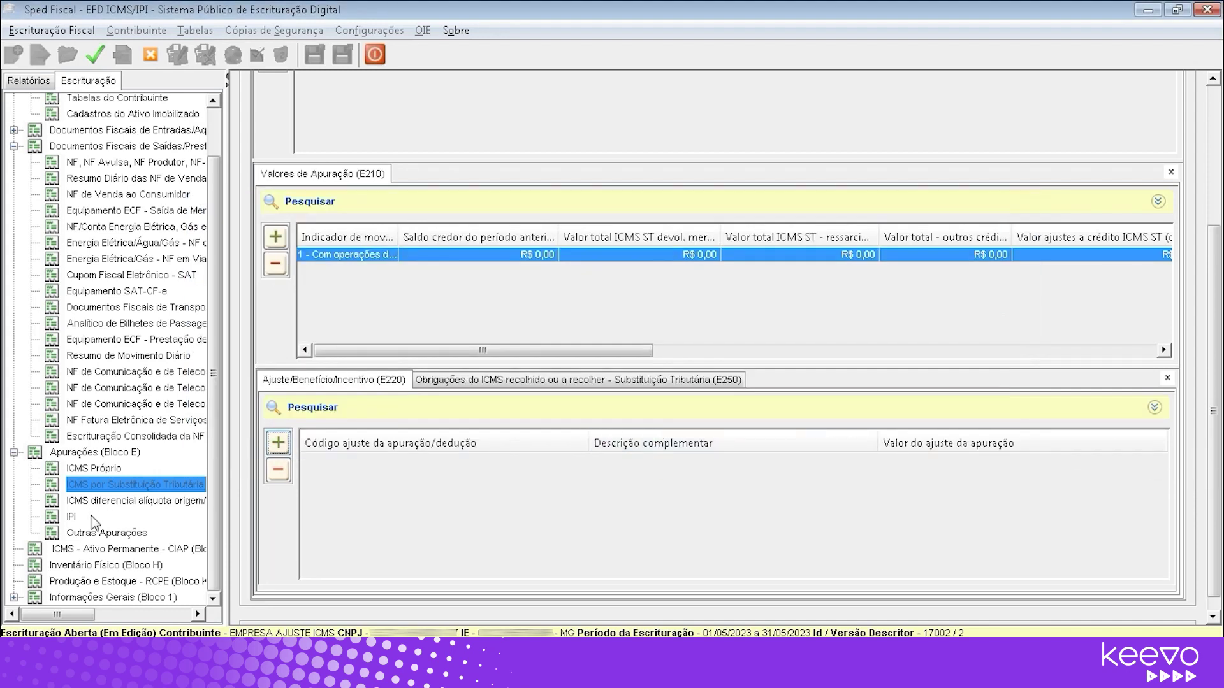
pyautogui.click(102, 471)
pyautogui.click(118, 486)
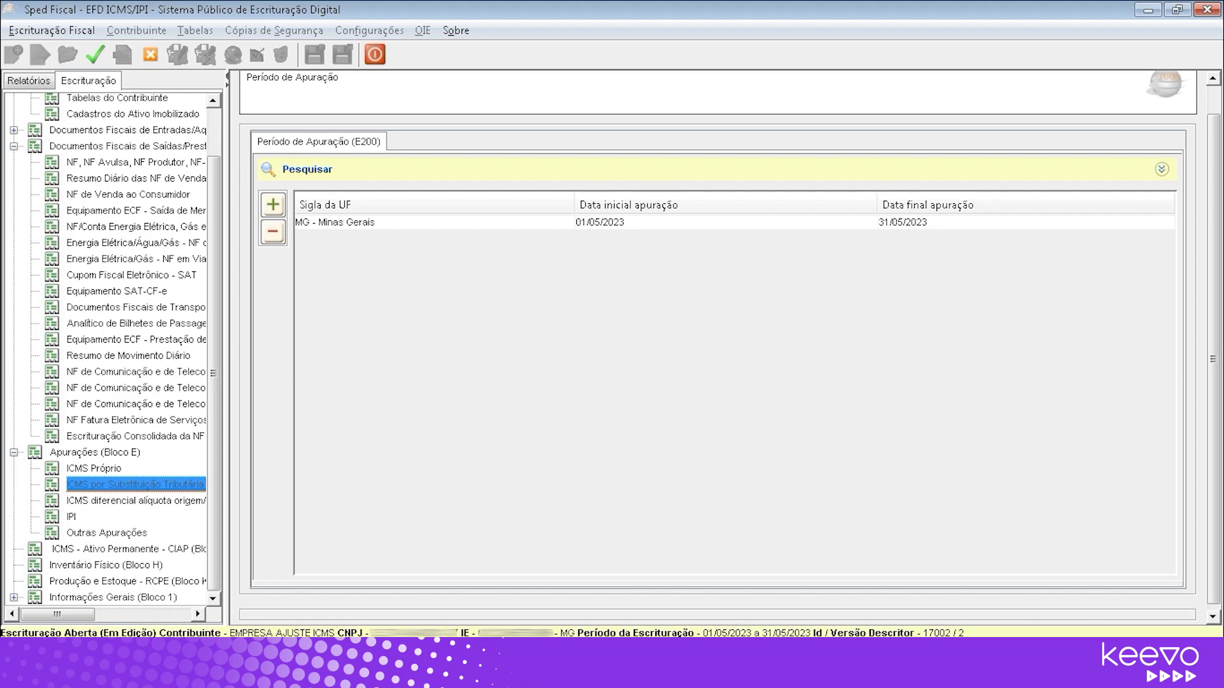
# Step: Switch to Fiscal and check the calculation type of the MG050099 incoming-movement adjustment rule
pyautogui.click(650, 656)
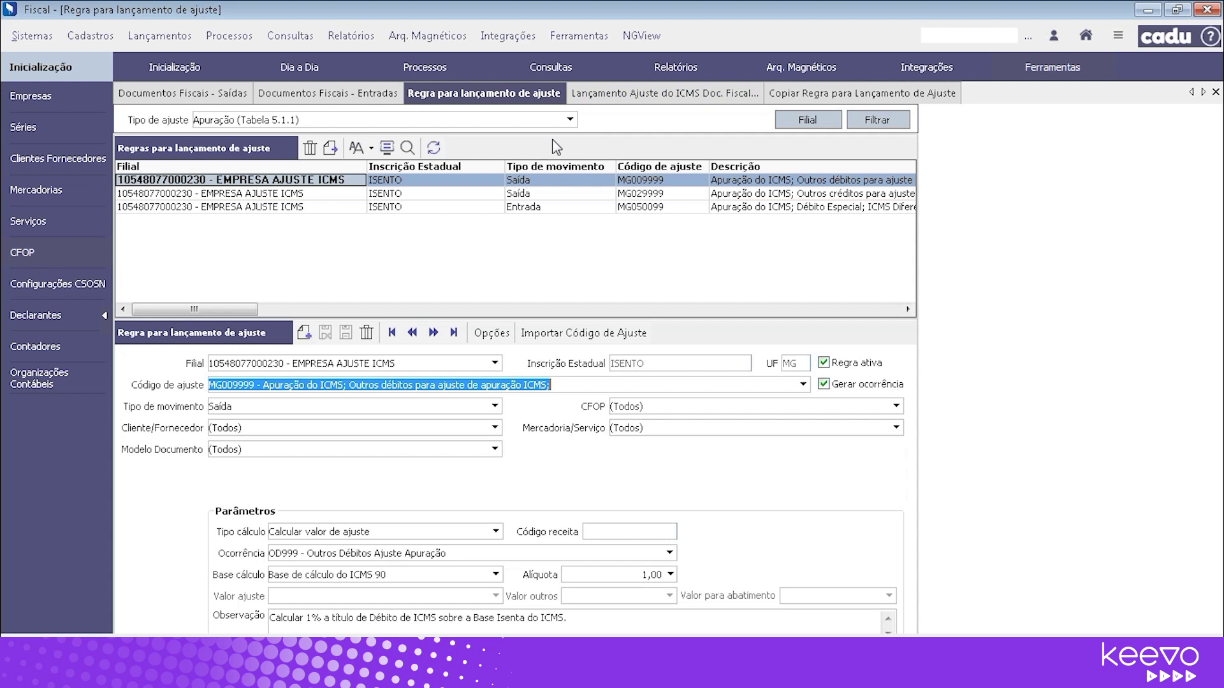
pyautogui.click(566, 208)
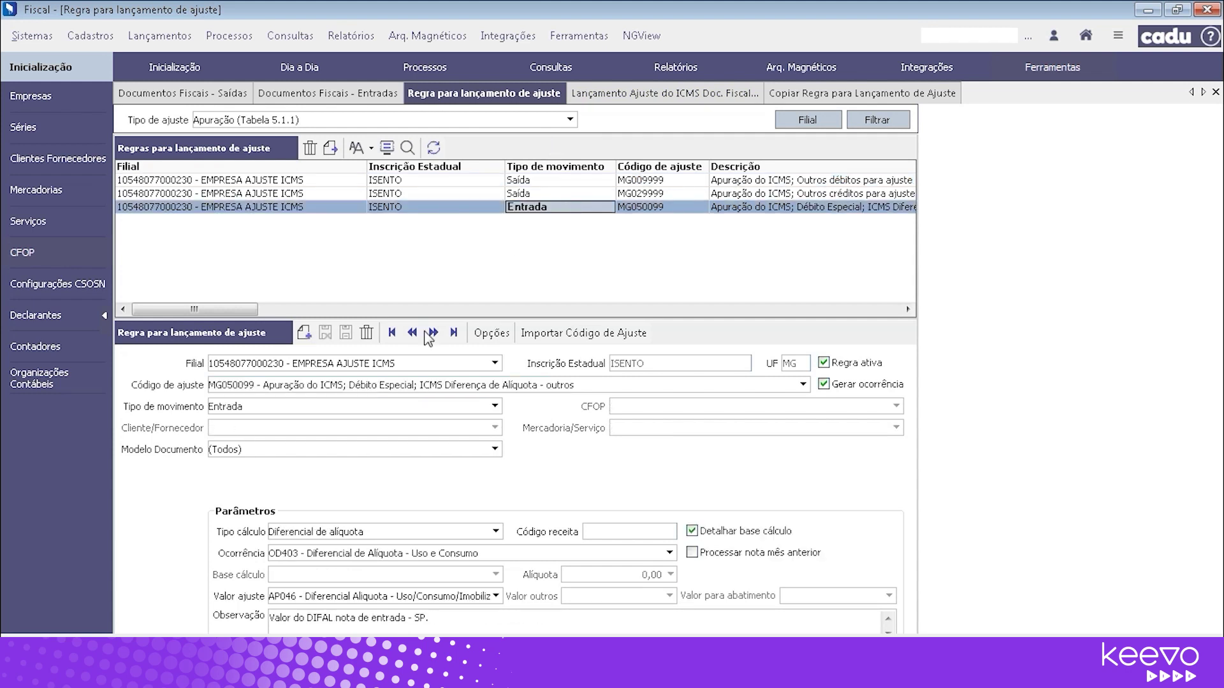
pyautogui.click(371, 531)
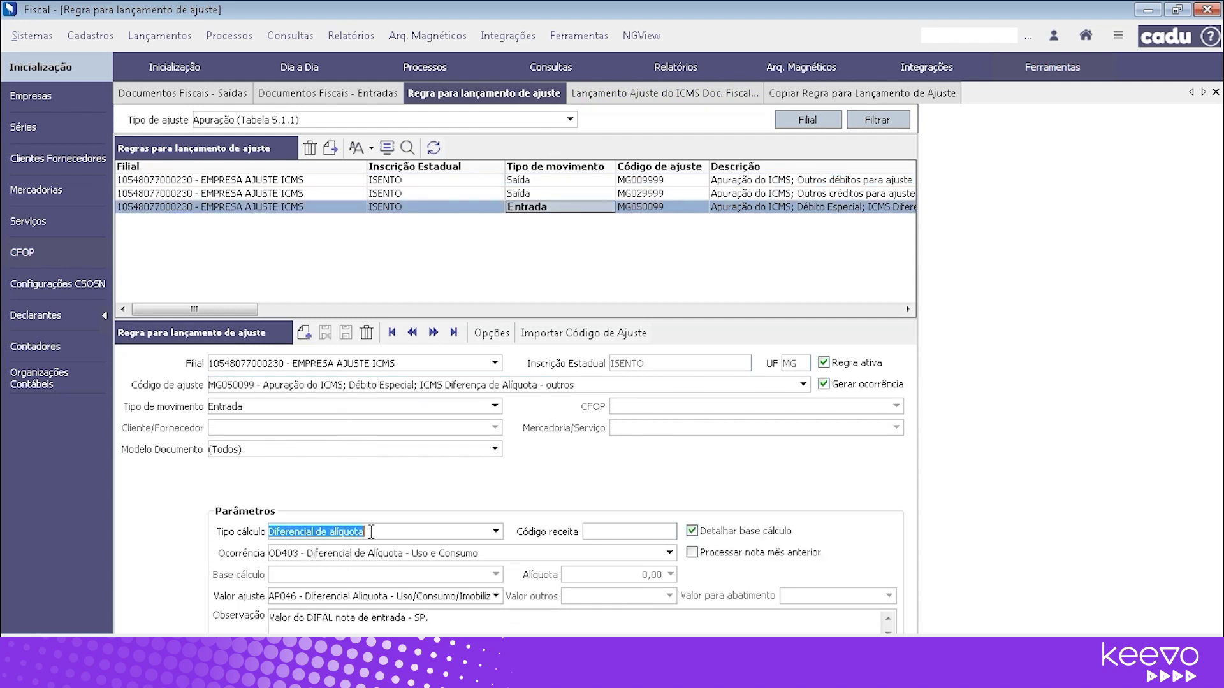
# Step: Check the MG050099 rule's adjustment value, and examine the CFOP, tax situation, calculation base and rates of the June 2023 incoming invoice
pyautogui.click(293, 598)
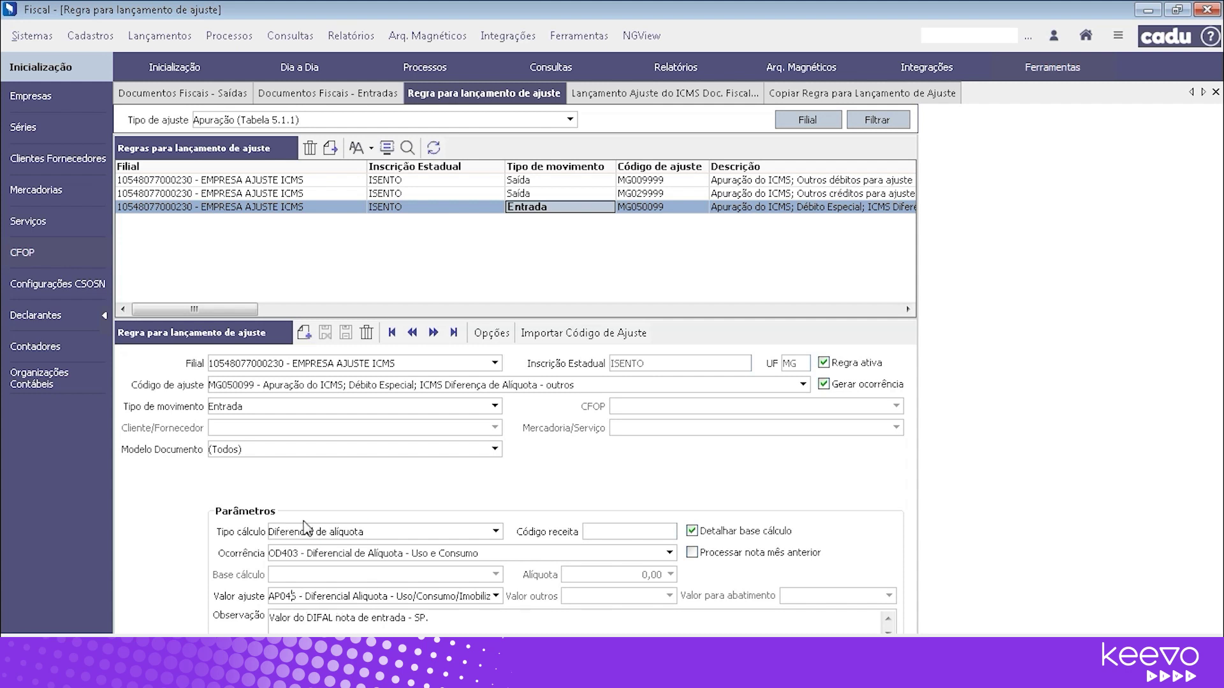
pyautogui.click(355, 97)
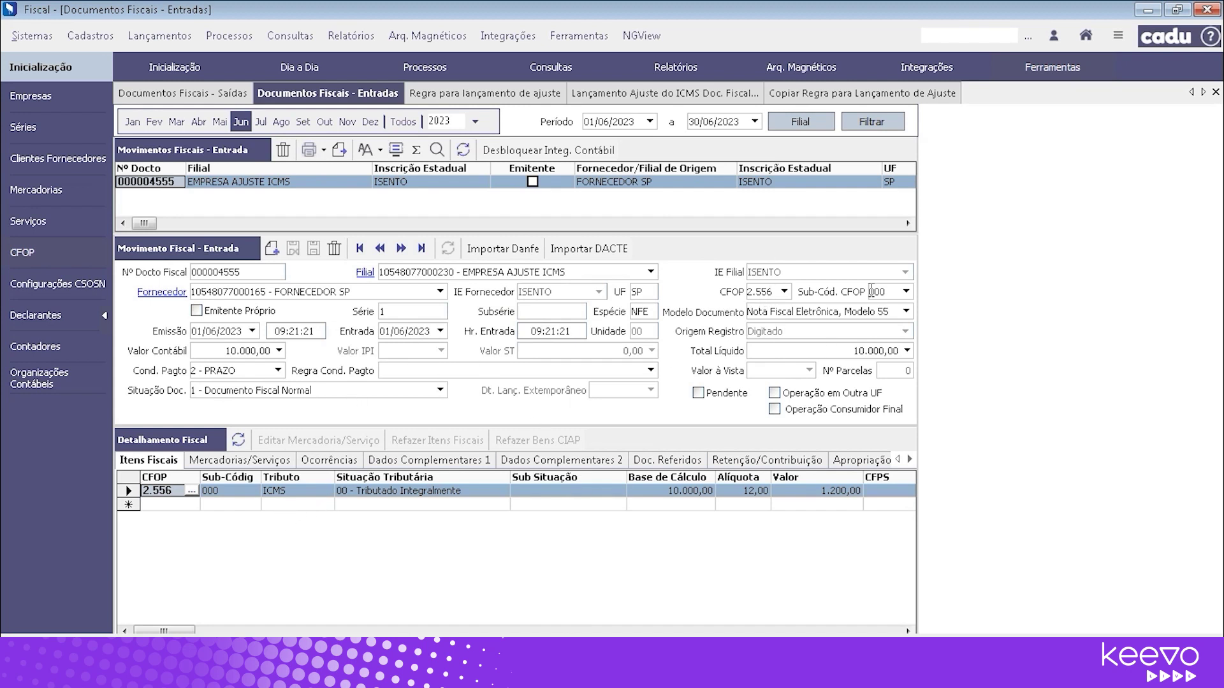
pyautogui.doubleClick(765, 291)
pyautogui.click(361, 493)
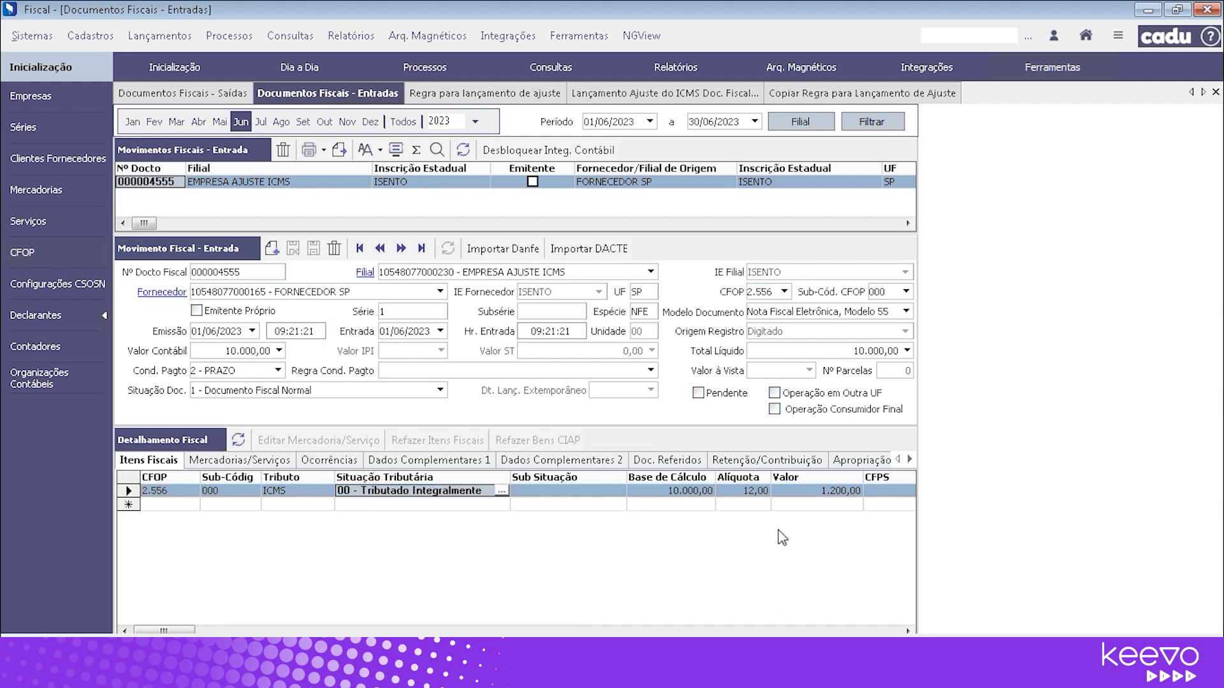
pyautogui.click(698, 492)
pyautogui.click(798, 494)
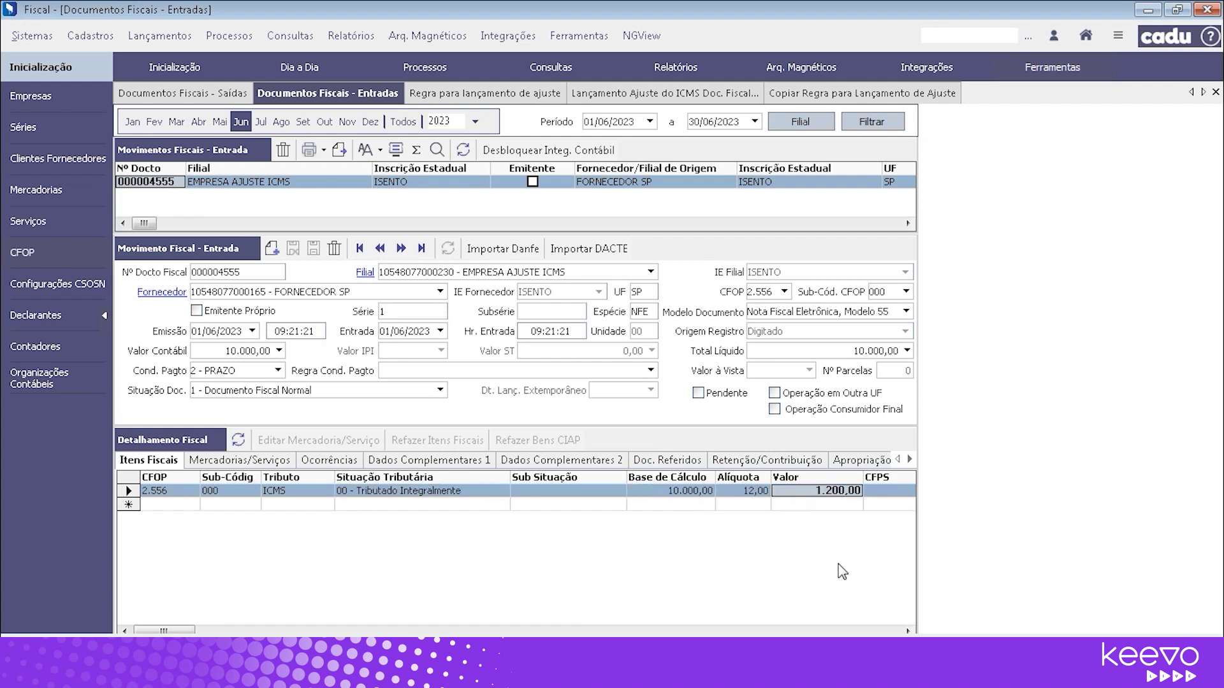
pyautogui.click(908, 631)
pyautogui.click(908, 631)
pyautogui.click(907, 631)
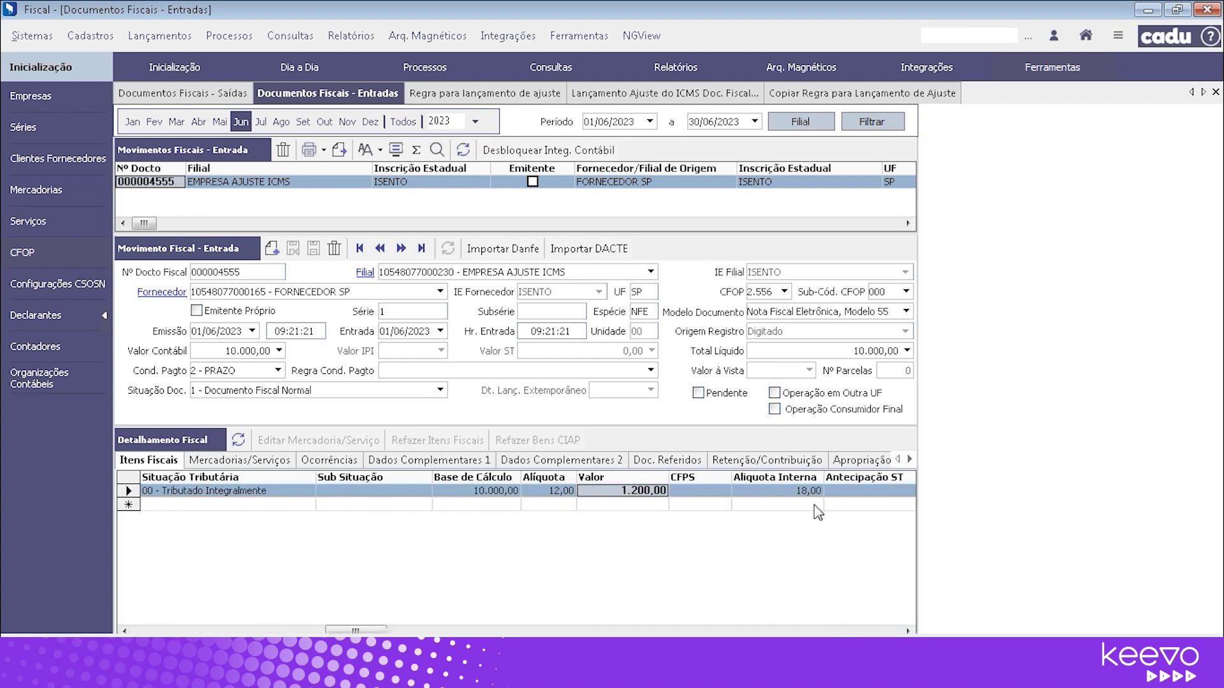
pyautogui.click(807, 495)
# Step: Examine the amount to collect and its calculation in the incoming invoice's Diferencial de Alíquota/Antecipação details
pyautogui.click(910, 459)
pyautogui.click(910, 459)
pyautogui.click(910, 459)
pyautogui.click(910, 458)
pyautogui.click(909, 459)
pyautogui.click(910, 458)
pyautogui.click(909, 459)
pyautogui.click(909, 459)
pyautogui.click(909, 459)
pyautogui.click(909, 459)
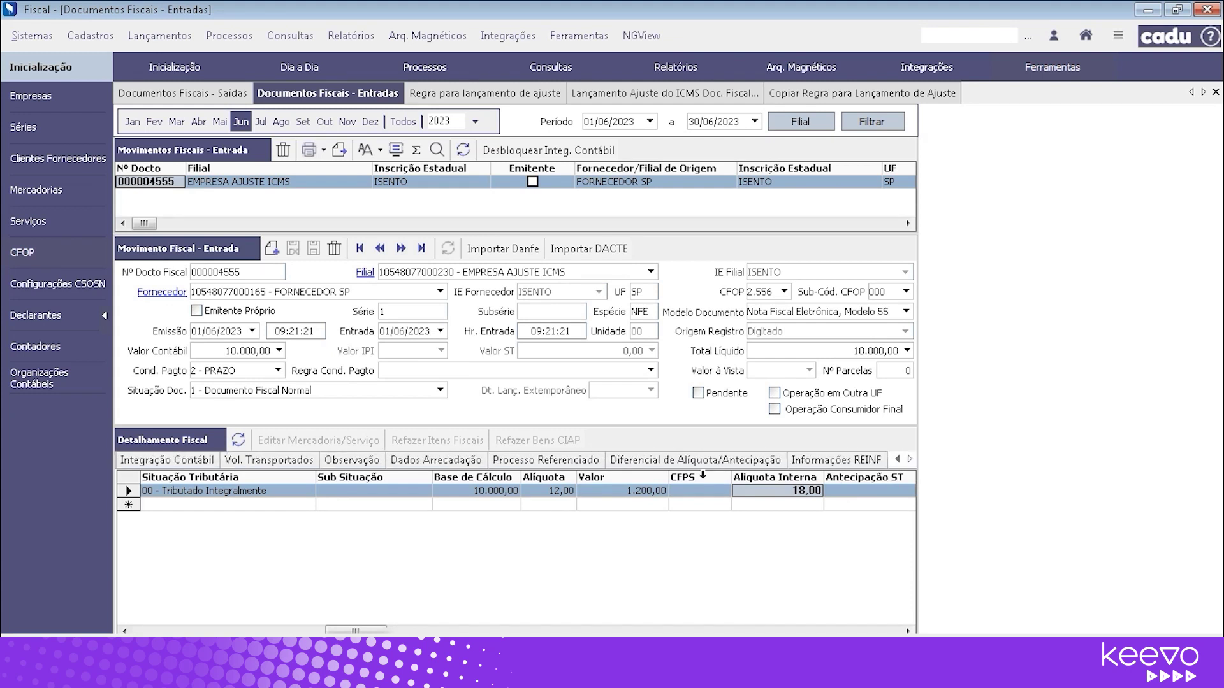
pyautogui.click(706, 463)
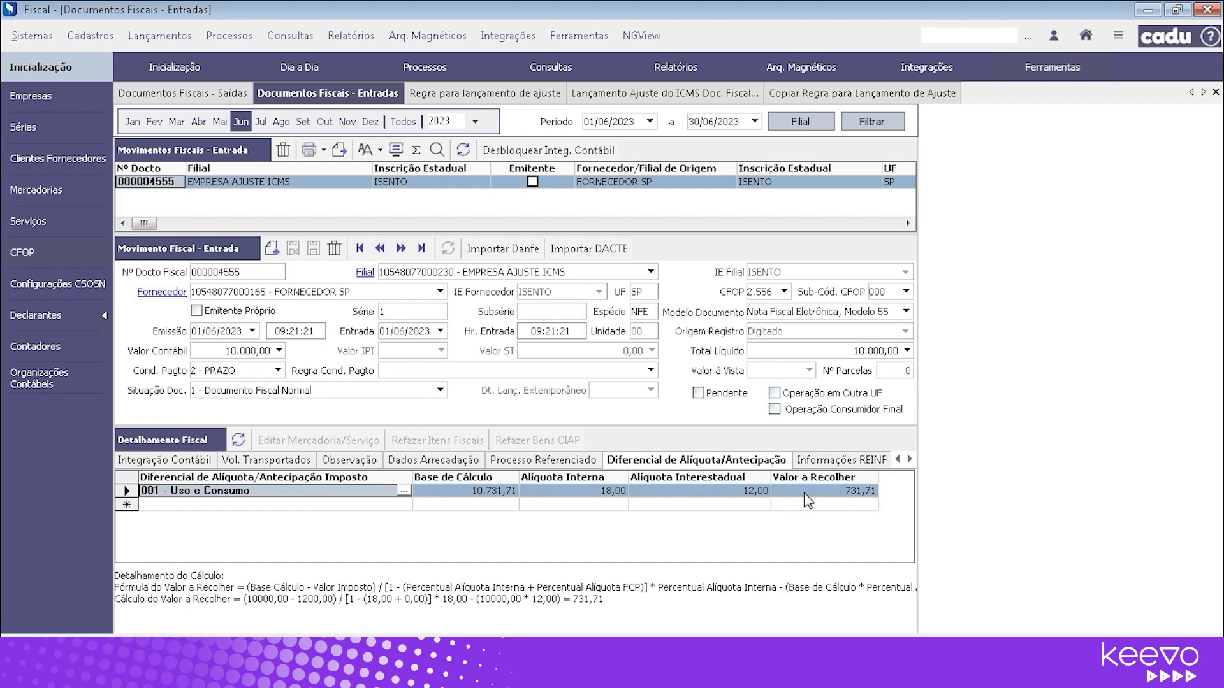
pyautogui.click(867, 495)
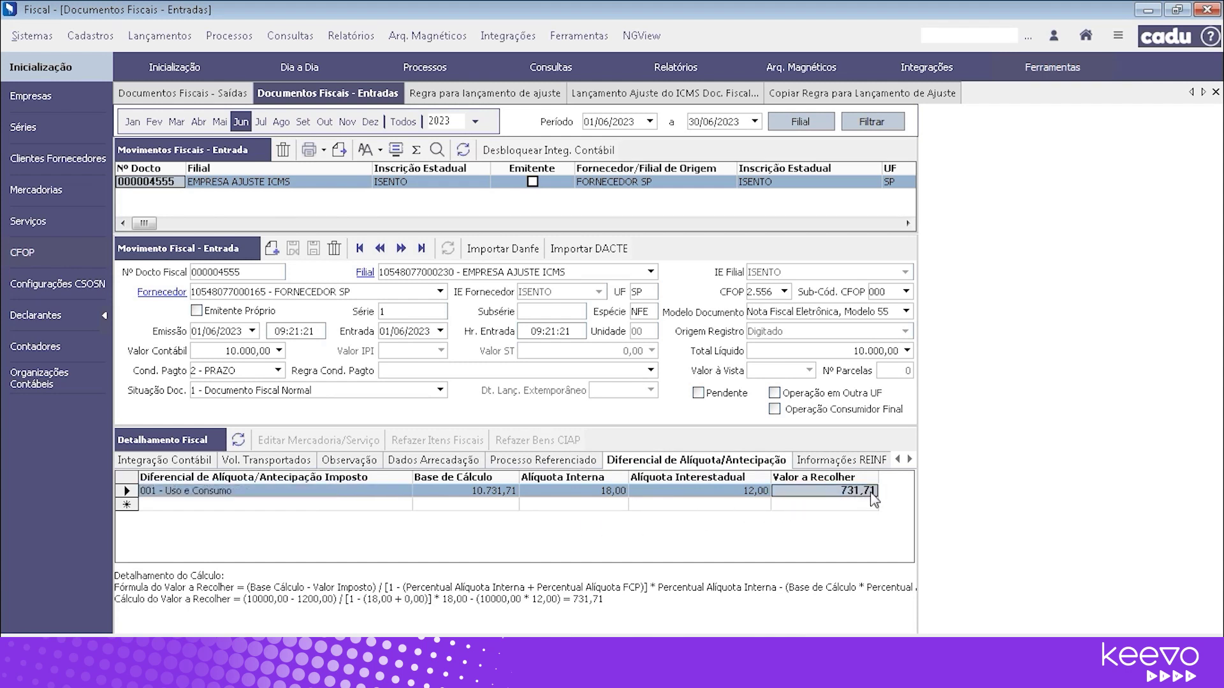
# Step: Compare the invoice's AP occurrence for Diferencial Alíquota - Uso/Consumo/Imobilizado with the adjustment value options of the MG050099 rule, leaving the selection unchanged
pyautogui.click(897, 460)
pyautogui.click(897, 460)
pyautogui.click(897, 460)
pyautogui.click(896, 459)
pyautogui.click(896, 459)
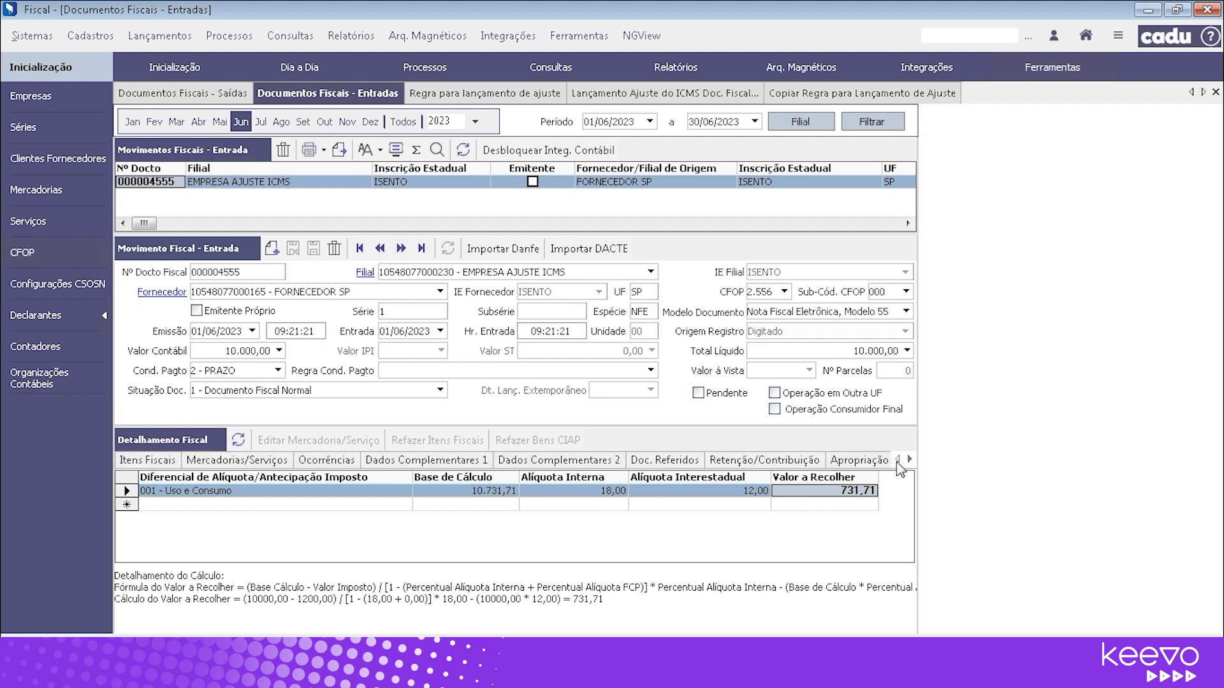
pyautogui.click(348, 467)
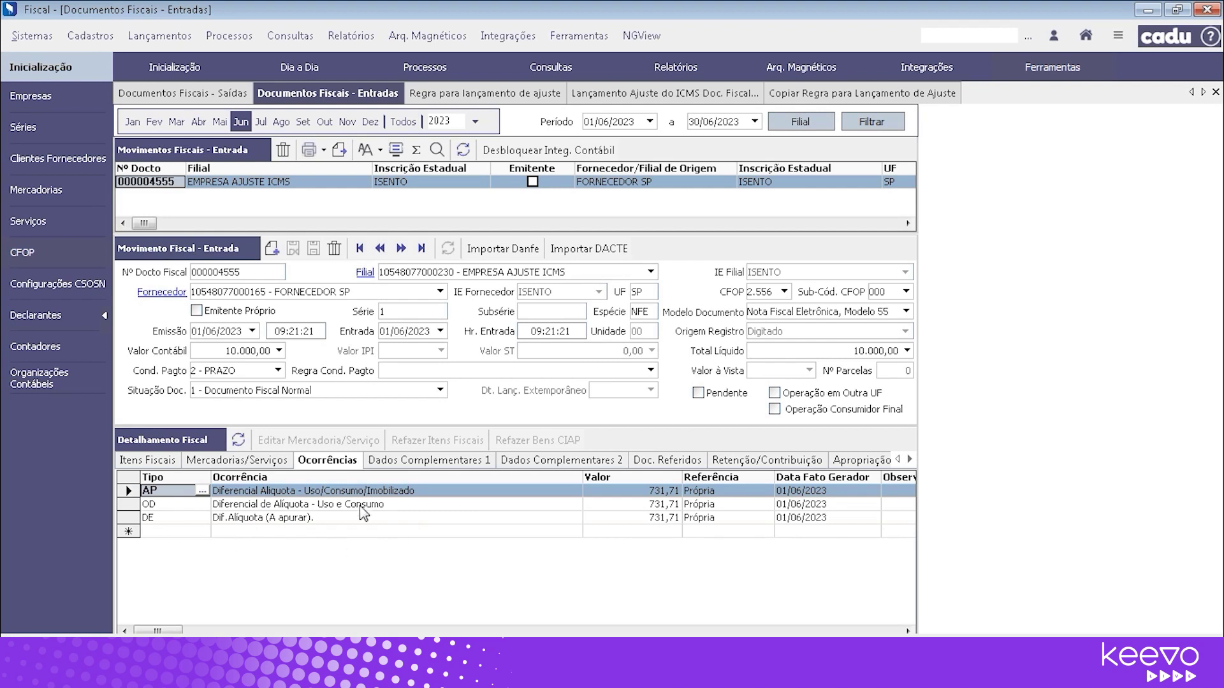
pyautogui.click(563, 492)
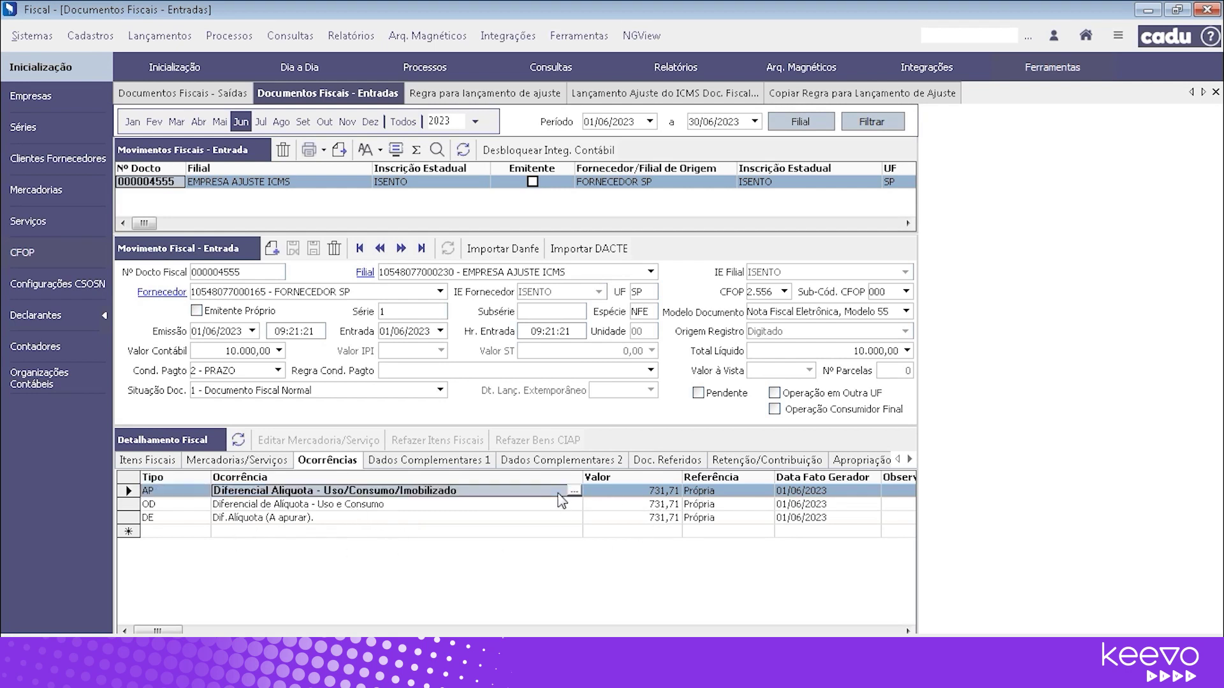
pyautogui.click(624, 491)
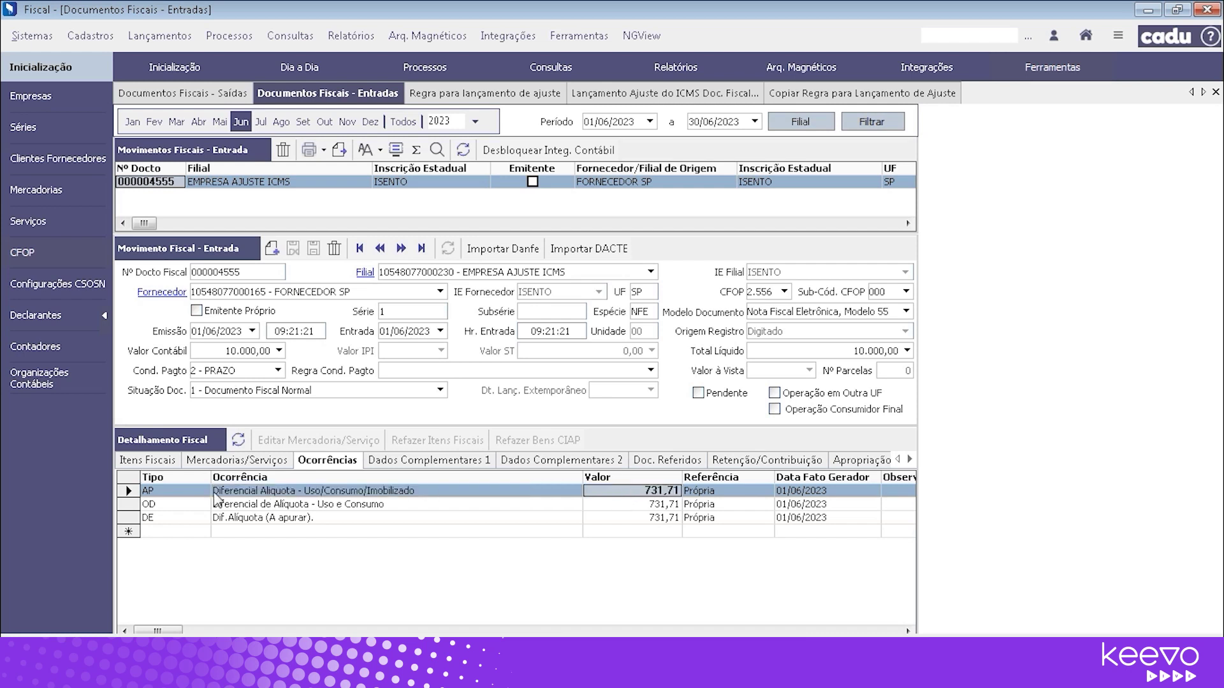
pyautogui.click(190, 494)
pyautogui.click(320, 495)
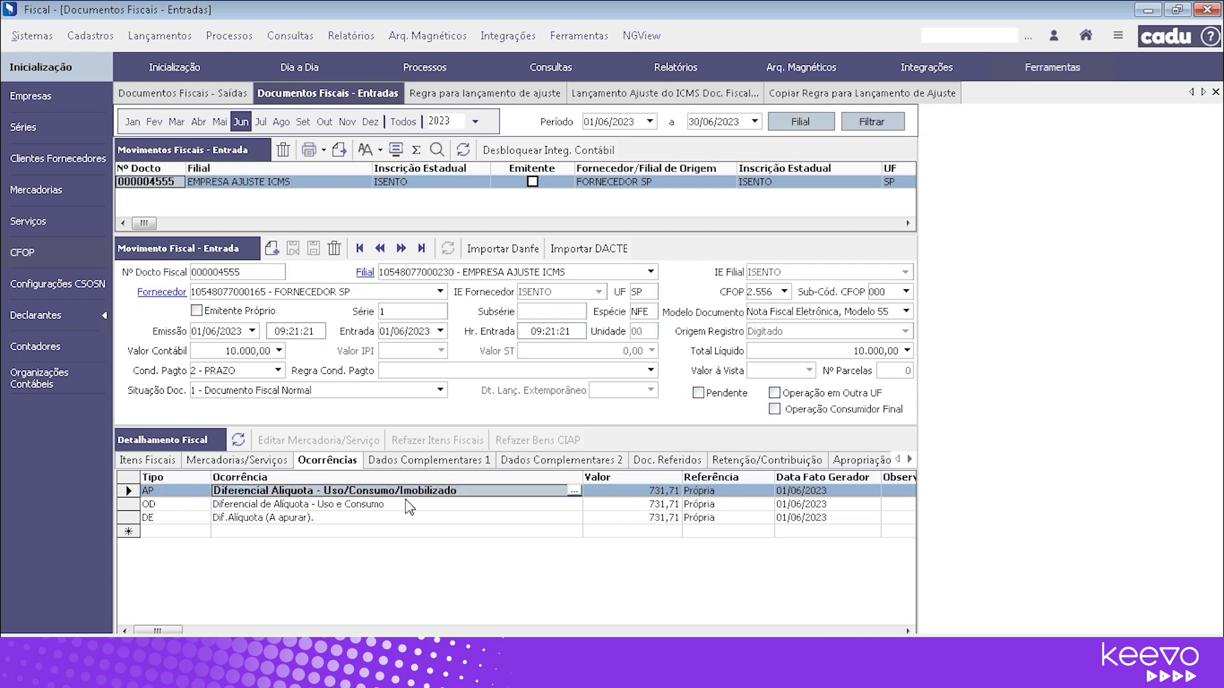
pyautogui.click(527, 96)
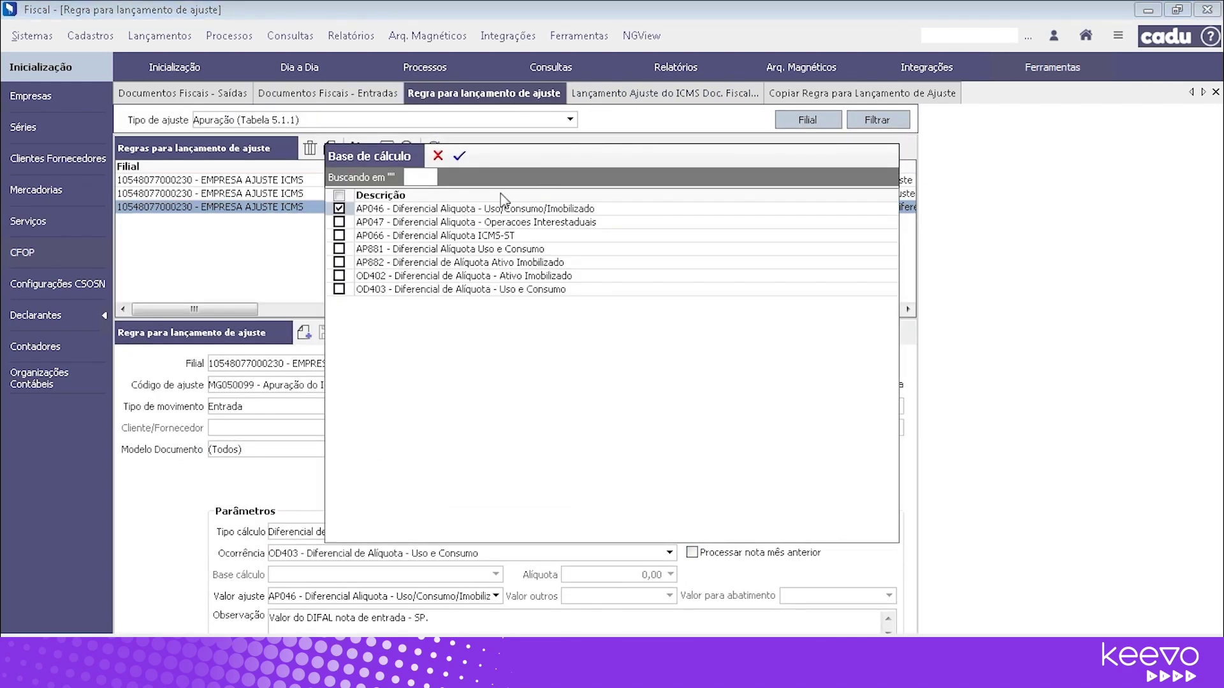
pyautogui.click(438, 156)
# Step: Filter the ICMS adjustment entries by June 2023 and type Apuração (Tabela 5.1.1), and check the MG050099 entry's value and linked document
pyautogui.click(635, 95)
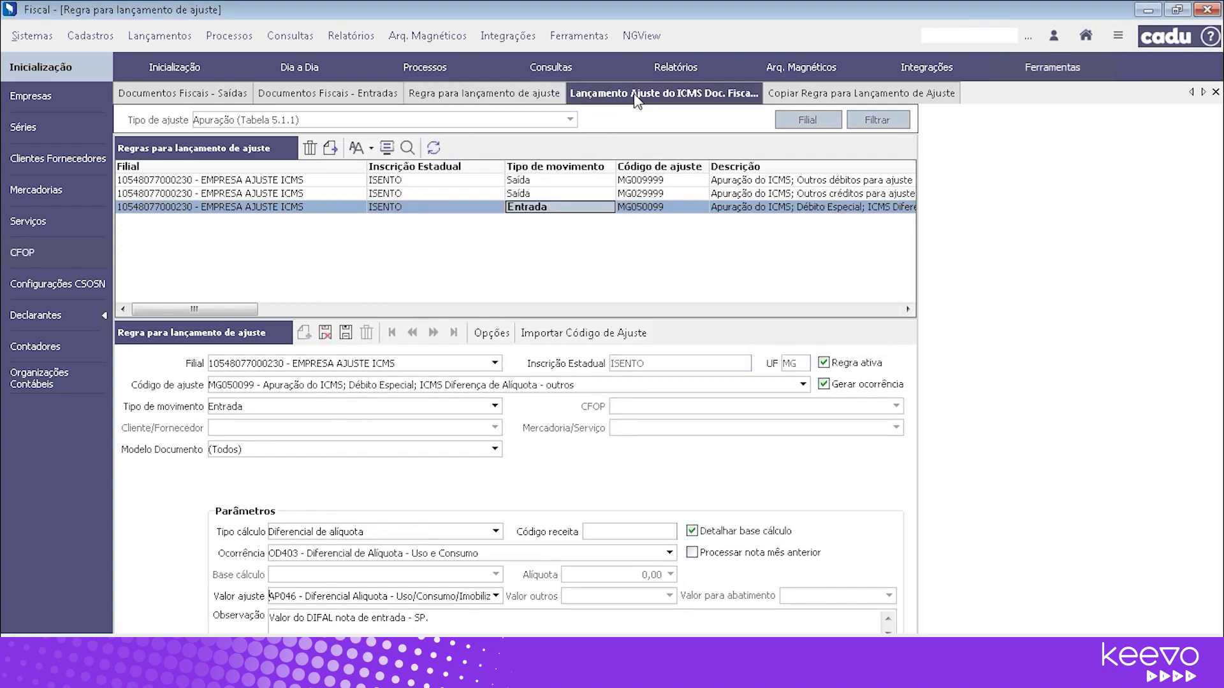
pyautogui.click(246, 135)
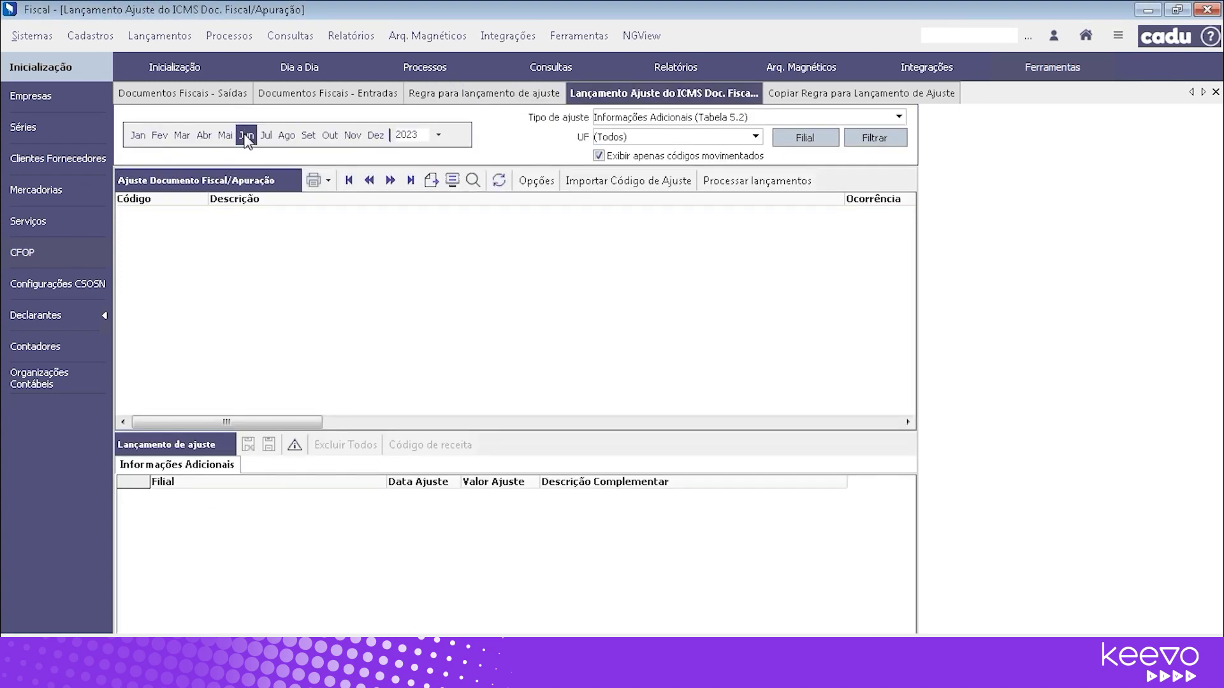
pyautogui.click(899, 116)
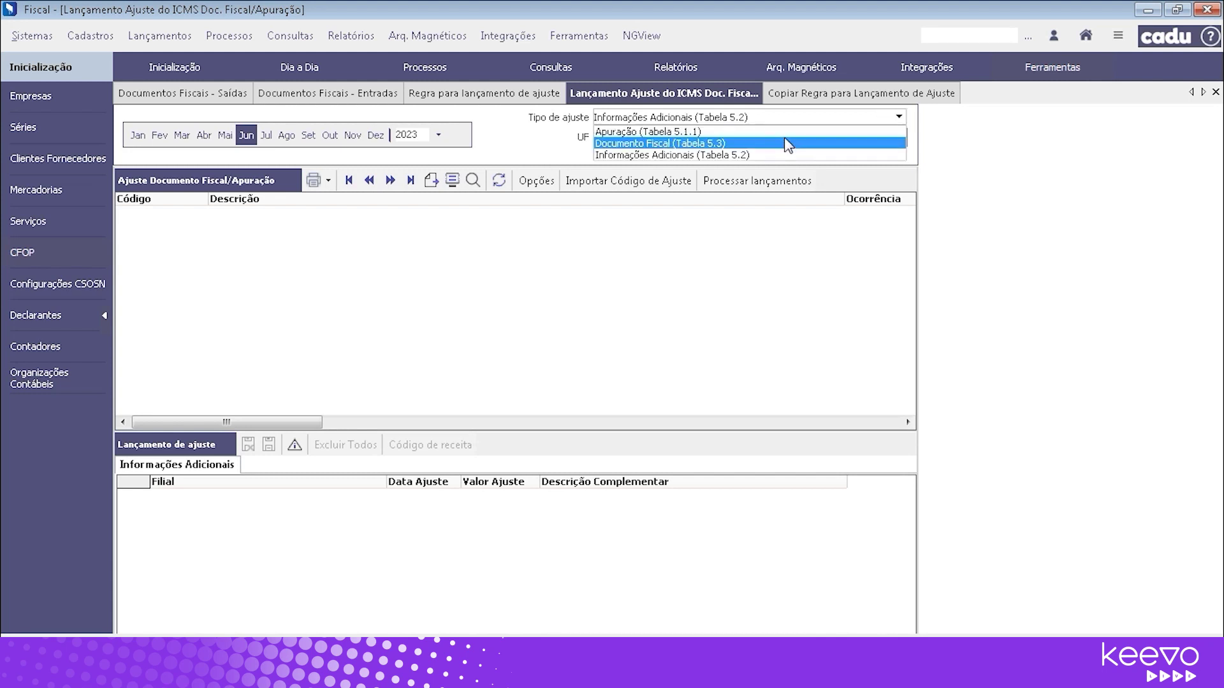
pyautogui.click(789, 132)
pyautogui.click(887, 141)
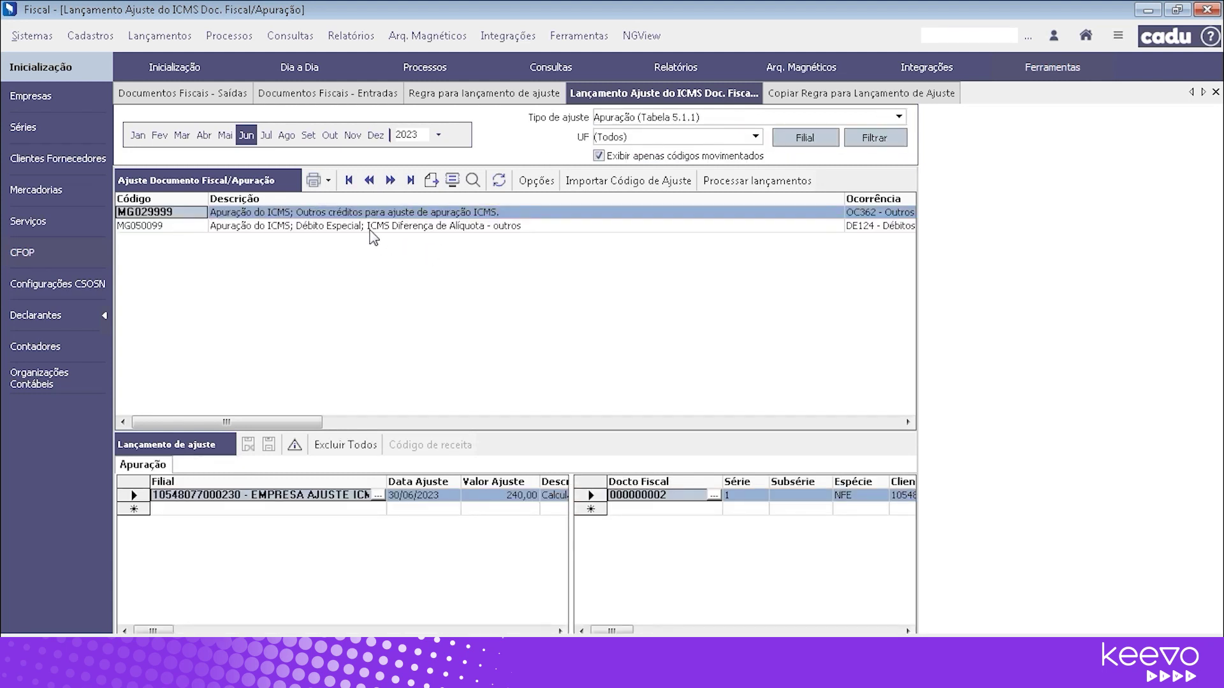
pyautogui.click(375, 226)
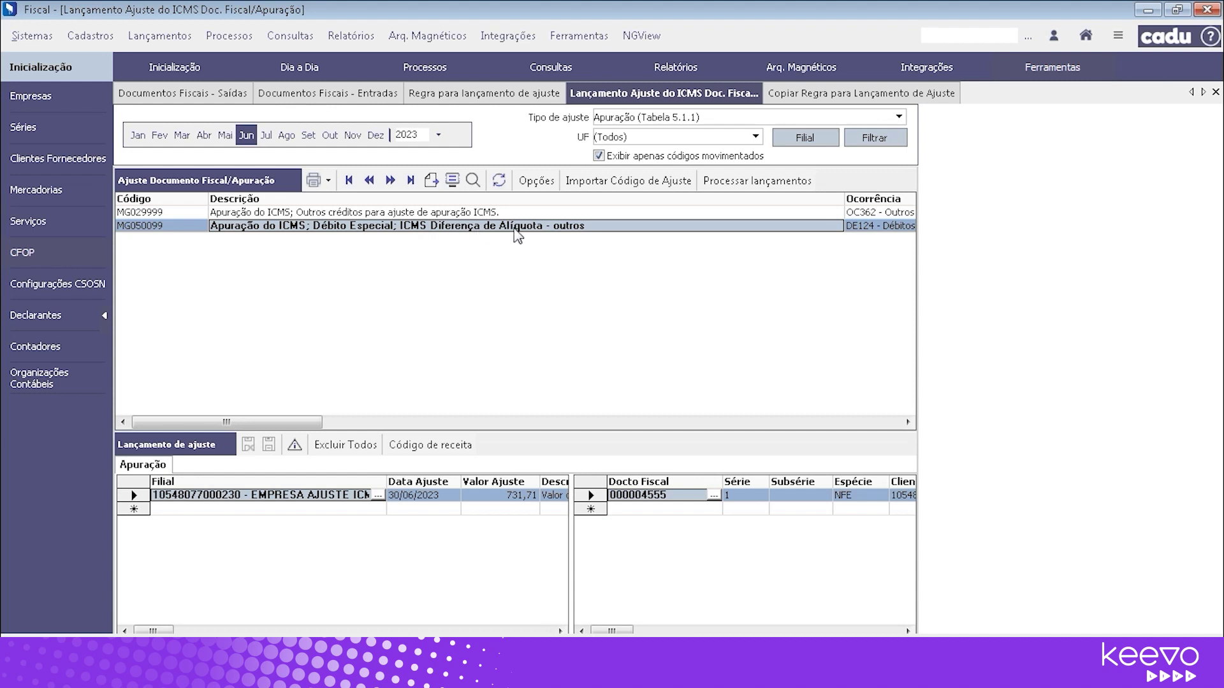
pyautogui.click(513, 498)
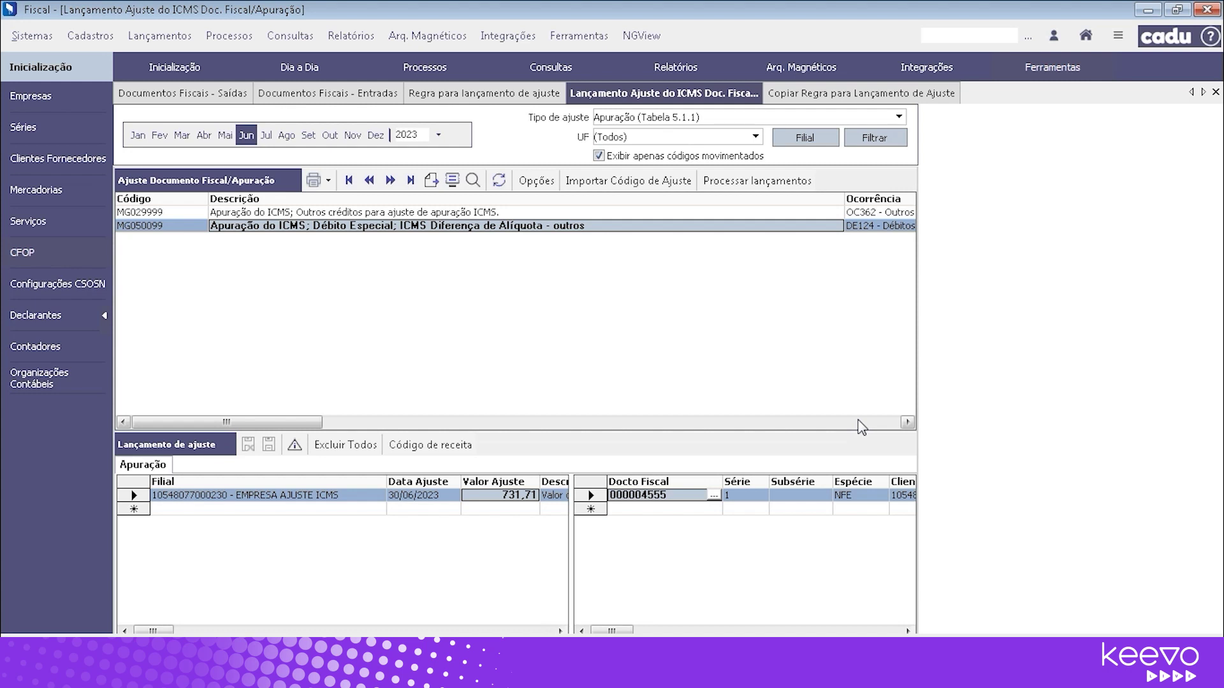
pyautogui.click(170, 227)
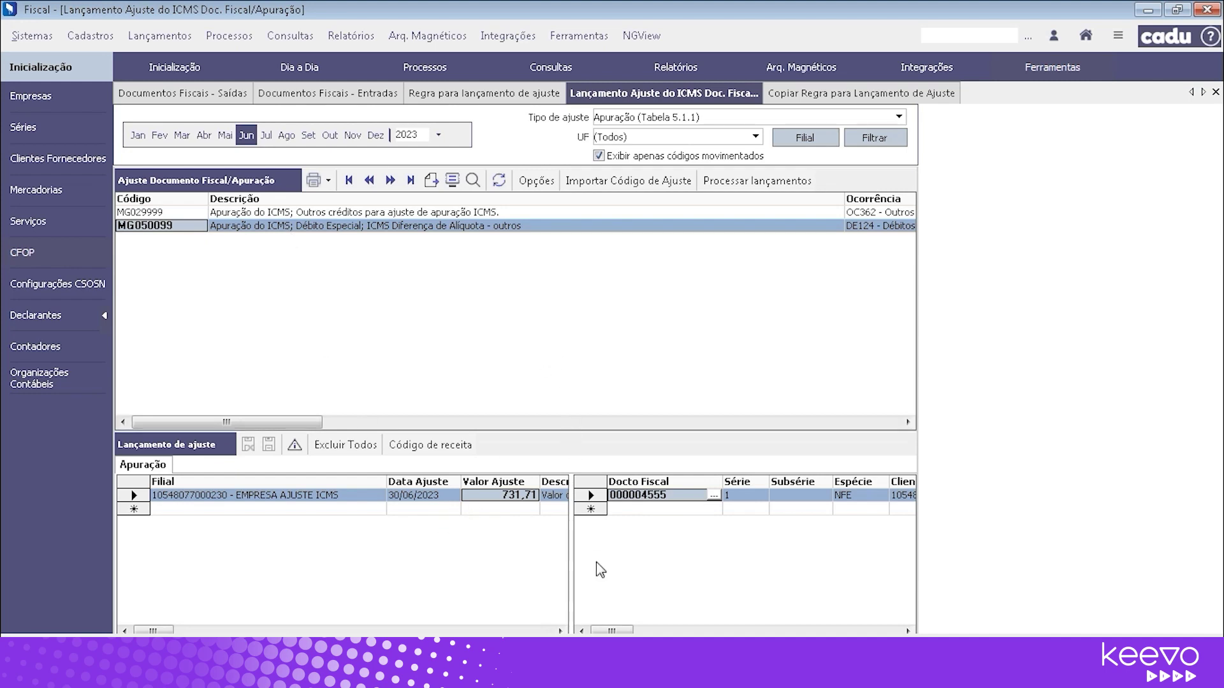
# Step: Switch to Sped Fiscal and examine the Minas Gerais ICMS por Substituição Tributária assessment down to its E220 adjustment records
pyautogui.click(612, 660)
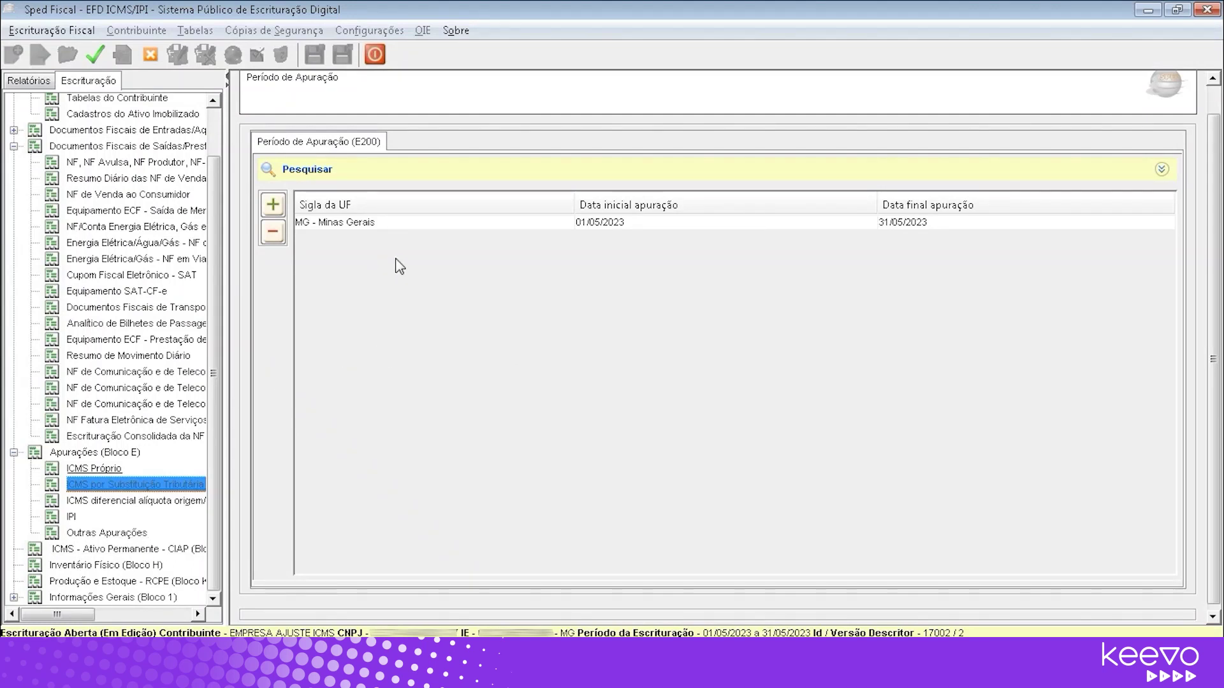
pyautogui.click(419, 223)
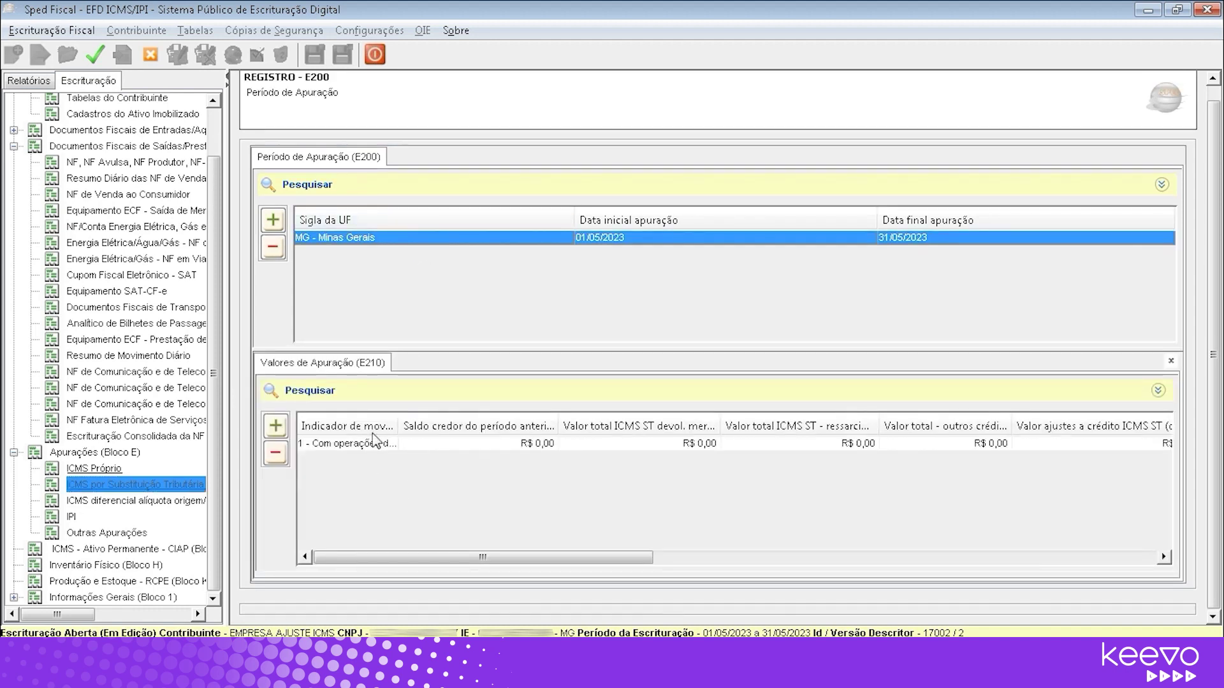
pyautogui.click(396, 446)
pyautogui.click(1214, 546)
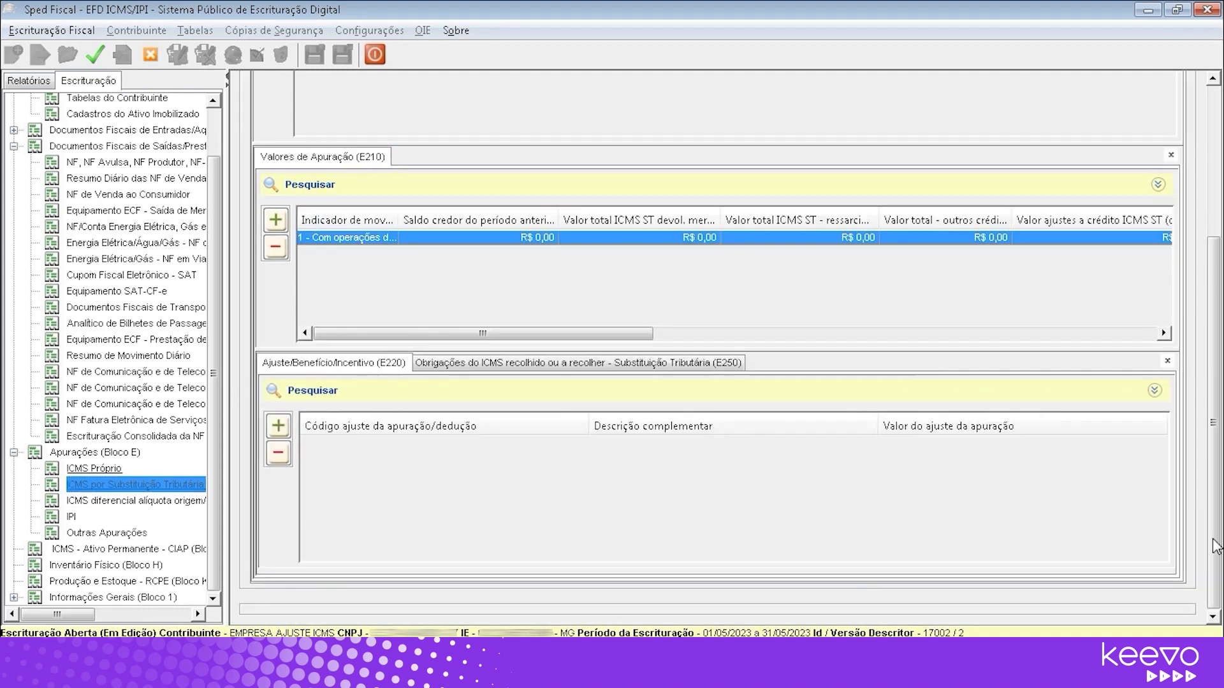
# Step: Examine the ICMS Próprio assessment for May 2023 through record E110 down to the E111 adjustment entries
pyautogui.click(116, 470)
pyautogui.click(433, 223)
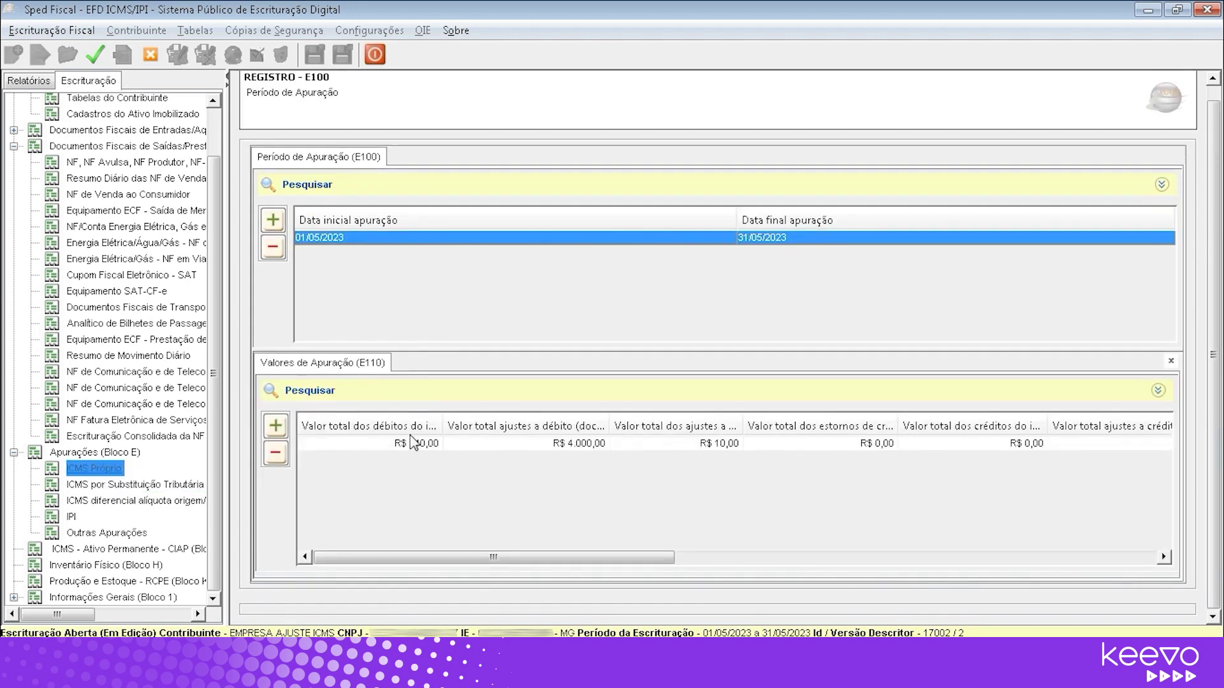
pyautogui.click(521, 442)
pyautogui.moveTo(1216, 304); pyautogui.dragTo(1217, 487)
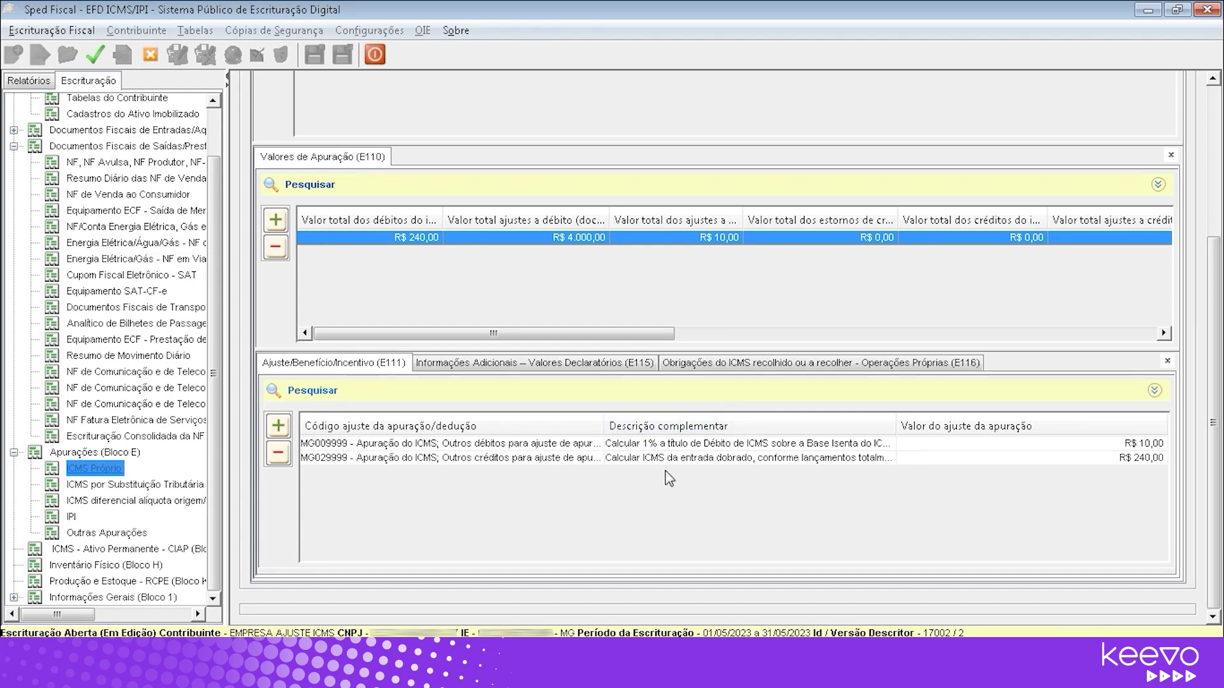
pyautogui.click(751, 459)
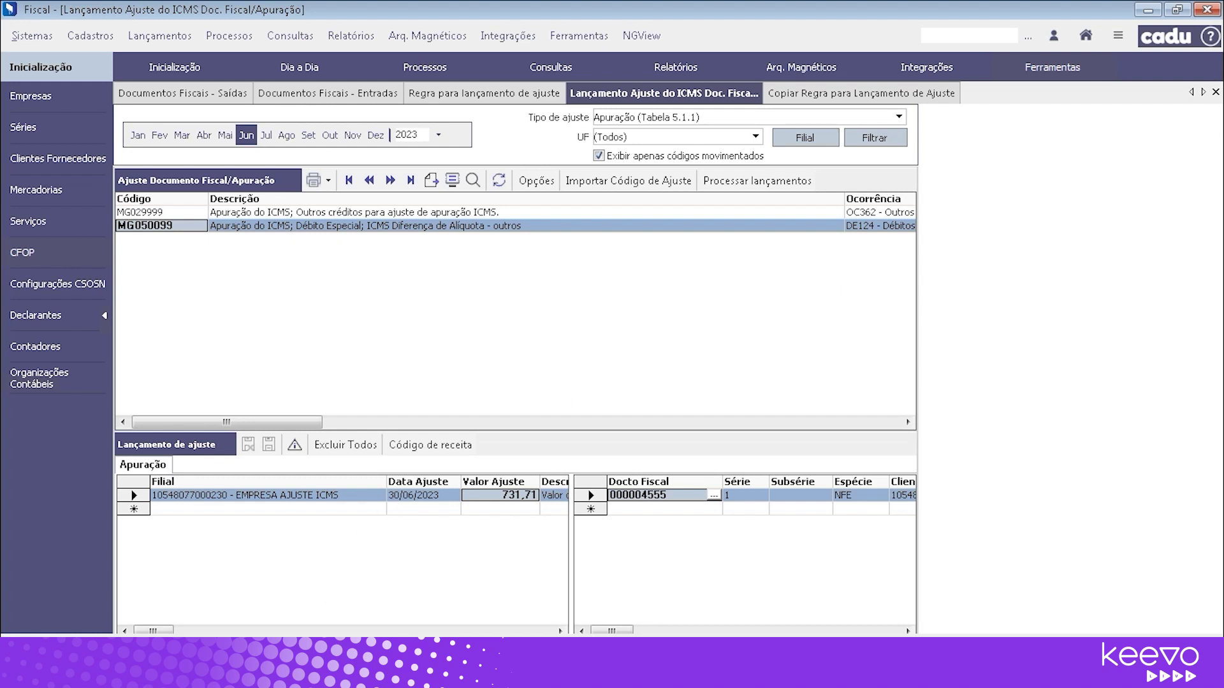
# Step: Review the Minas Gerais tables offered on the Sped Tabelas portal in the browser, and return to Fiscal
pyautogui.click(210, 666)
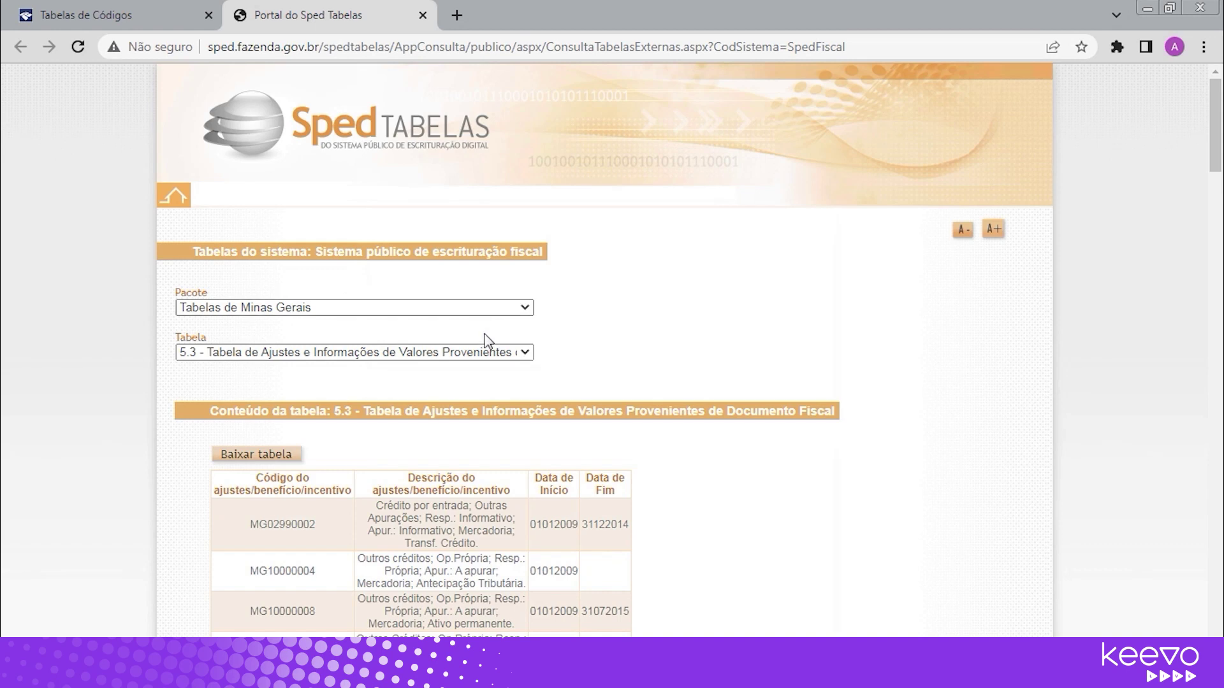
pyautogui.click(471, 354)
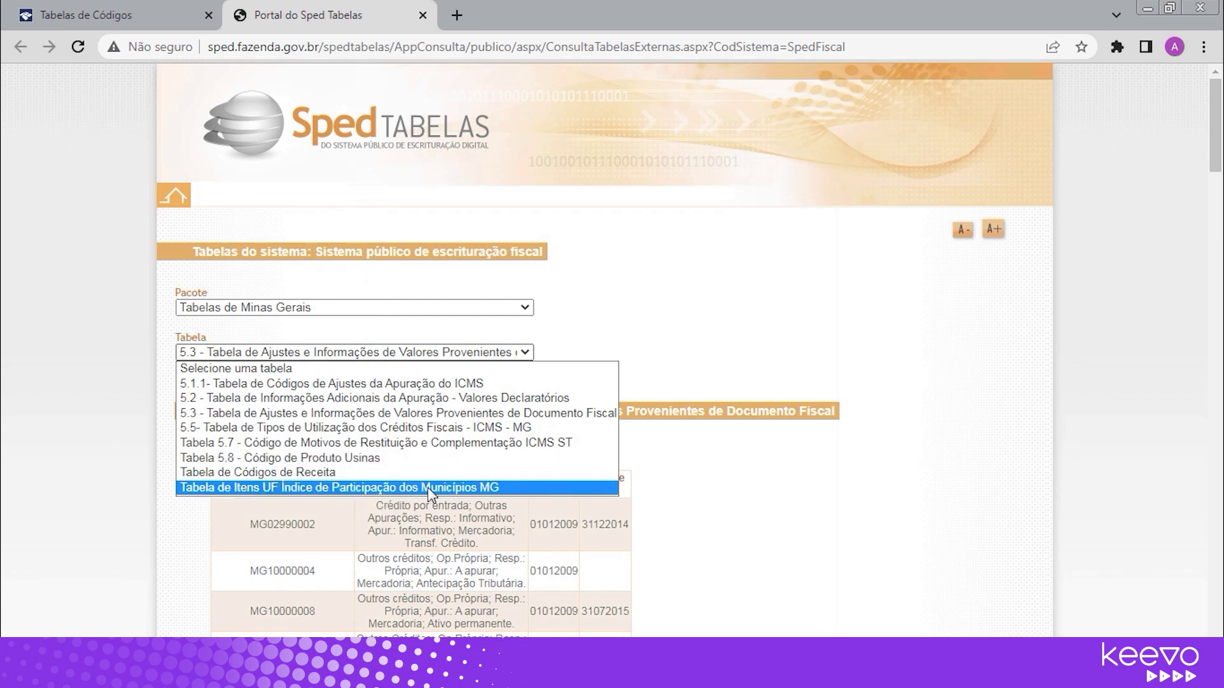
pyautogui.hotkey('alt', 'Tab')
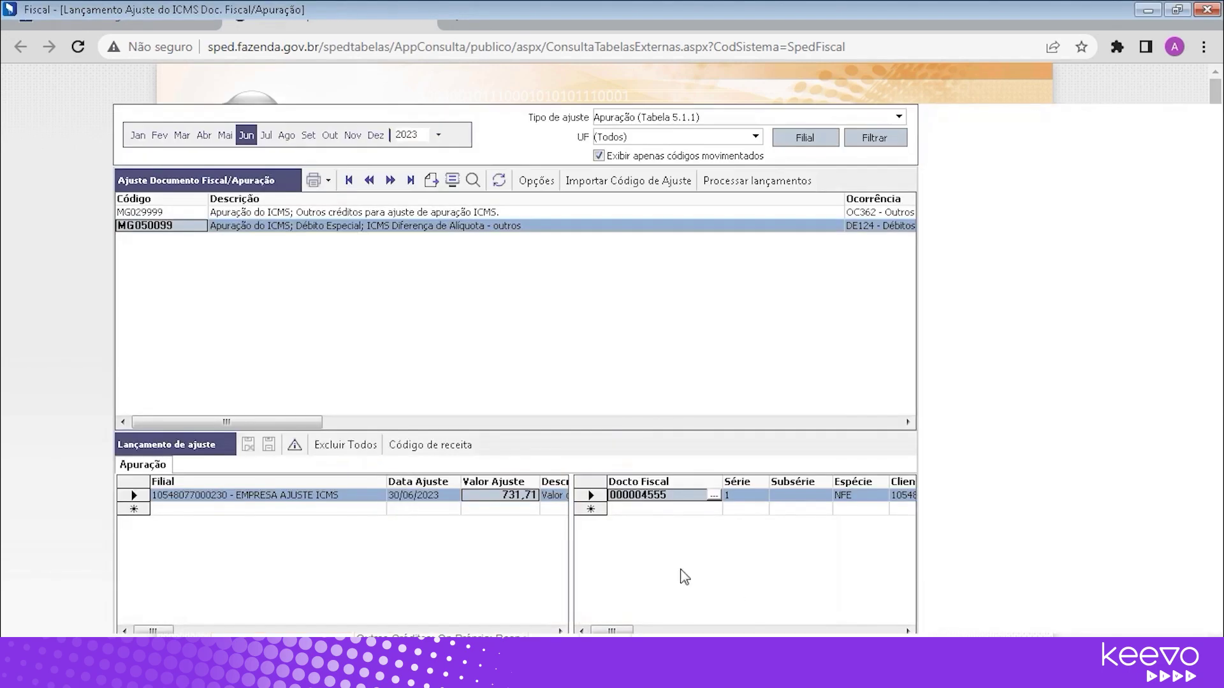
# Step: Close the Copiar Regra para Lançamento de Ajuste and Lançamento Ajuste do ICMS Doc. Fiscal/Apuração screens
pyautogui.click(870, 96)
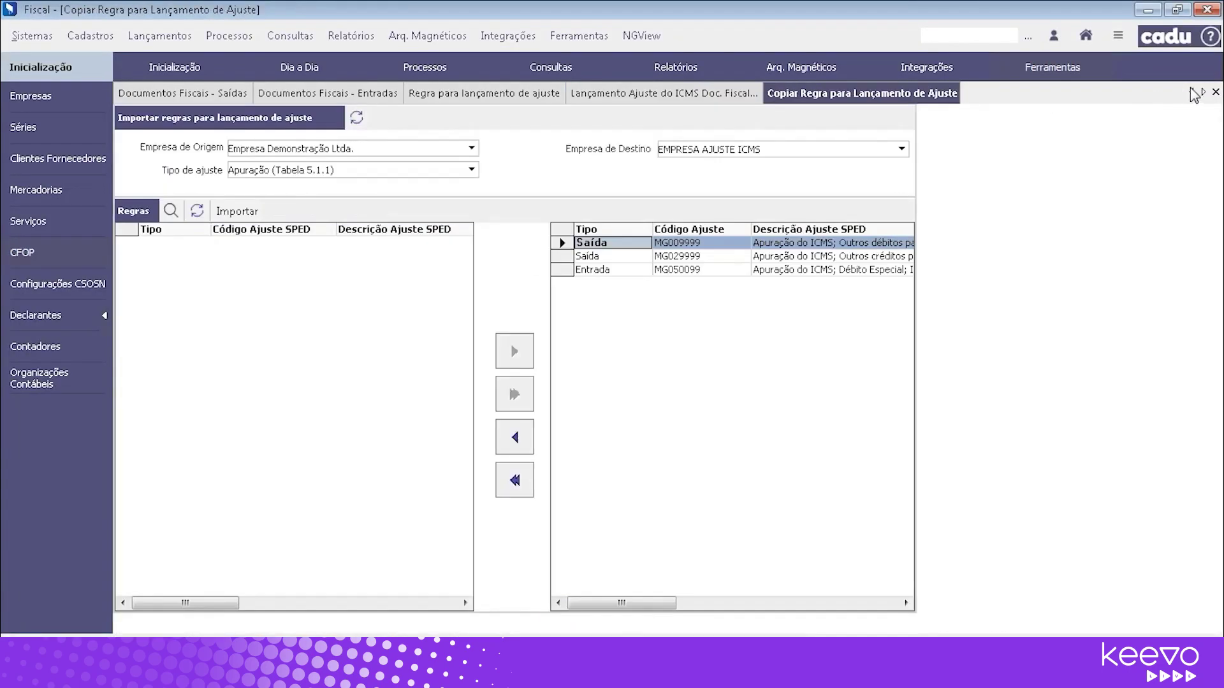
pyautogui.click(1215, 93)
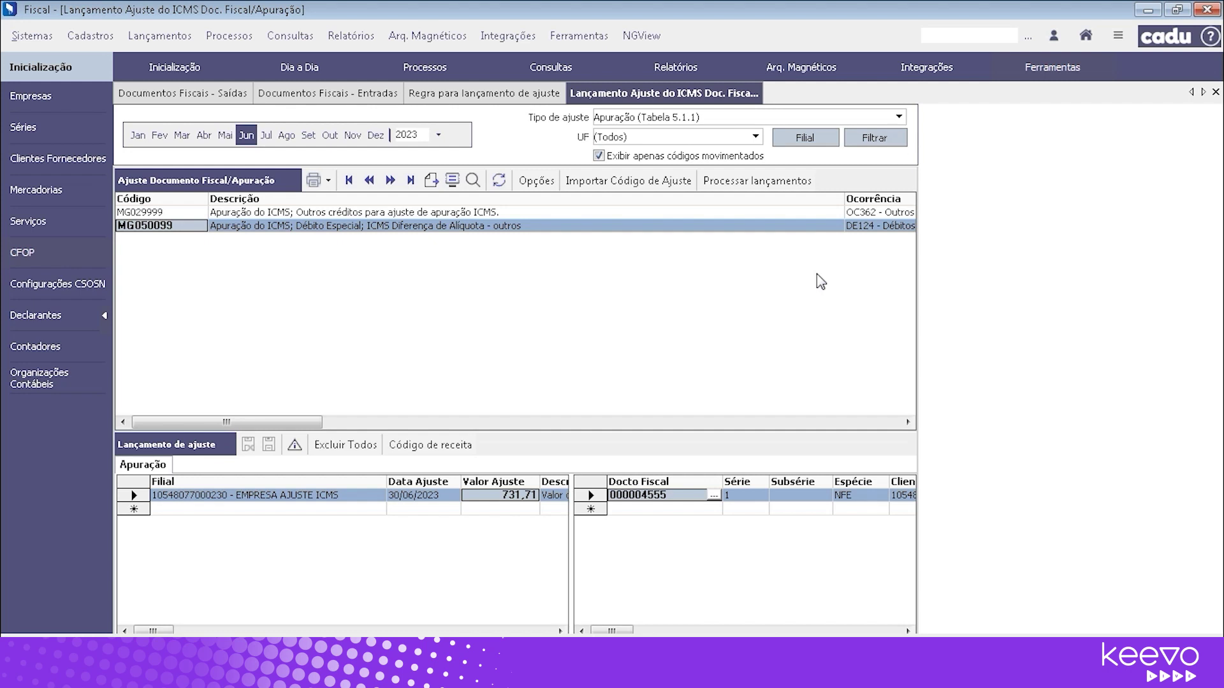
pyautogui.click(1216, 92)
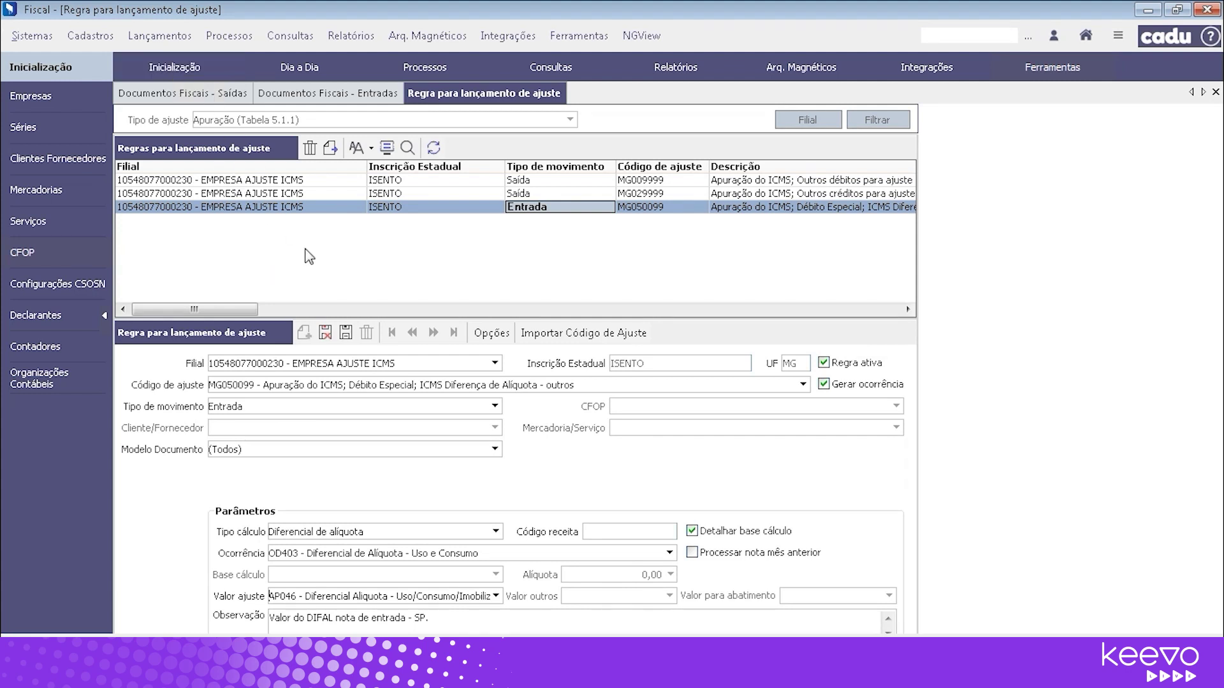
# Step: Open the SPED Fiscal Regras - Valores Agregados registration and bring up its adjustment code import
pyautogui.click(102, 36)
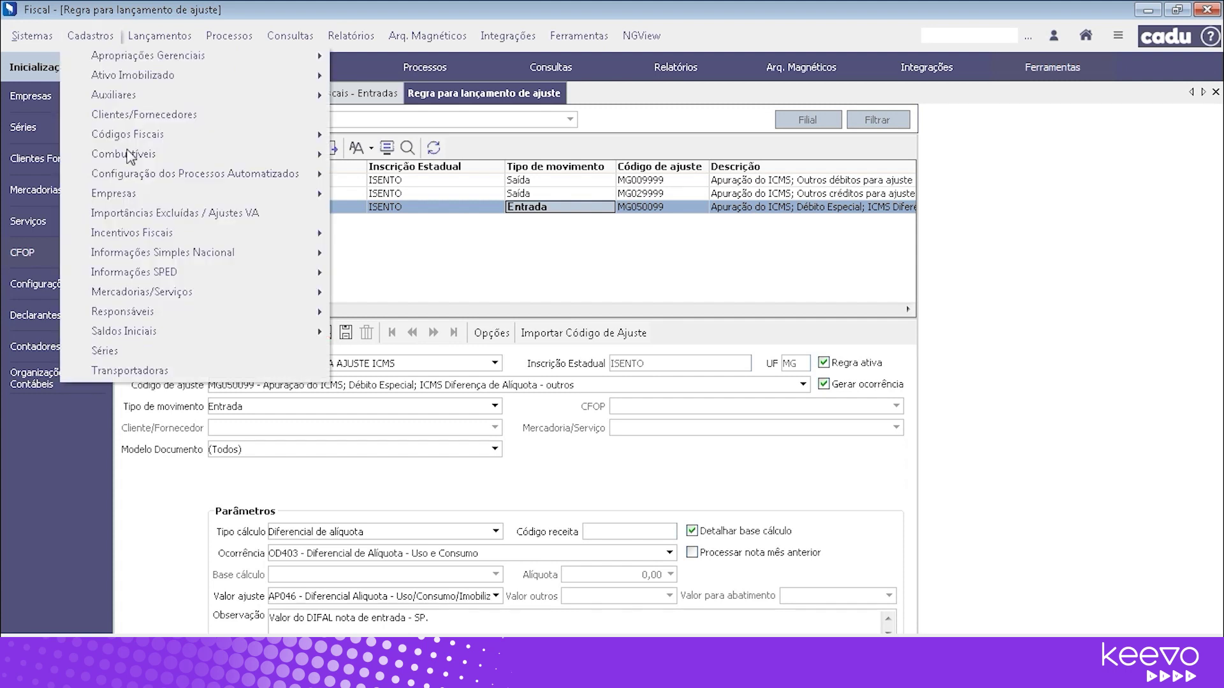
pyautogui.moveTo(297, 312)
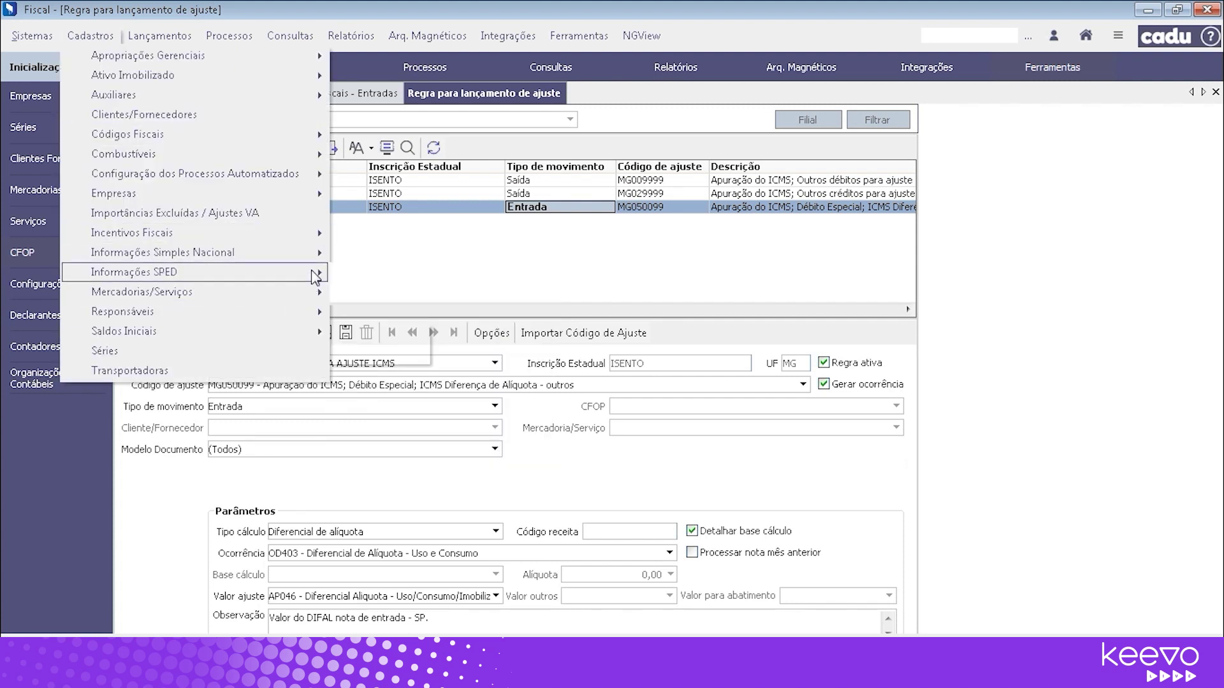
pyautogui.moveTo(306, 273)
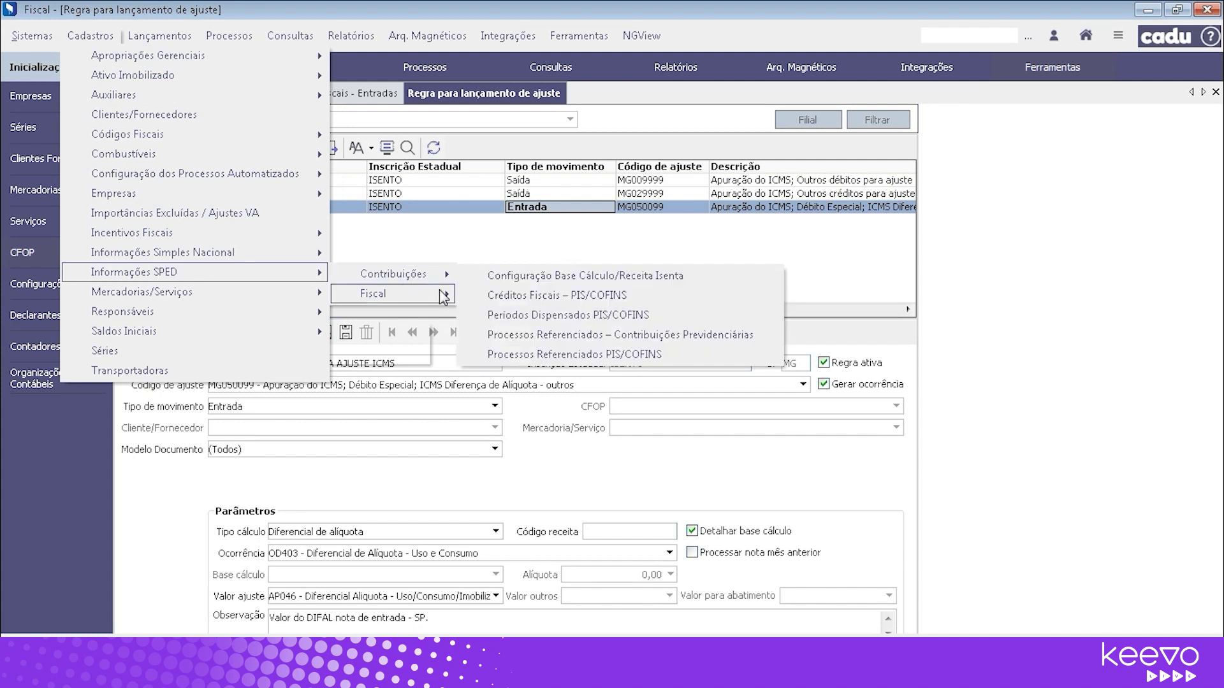
pyautogui.moveTo(383, 293)
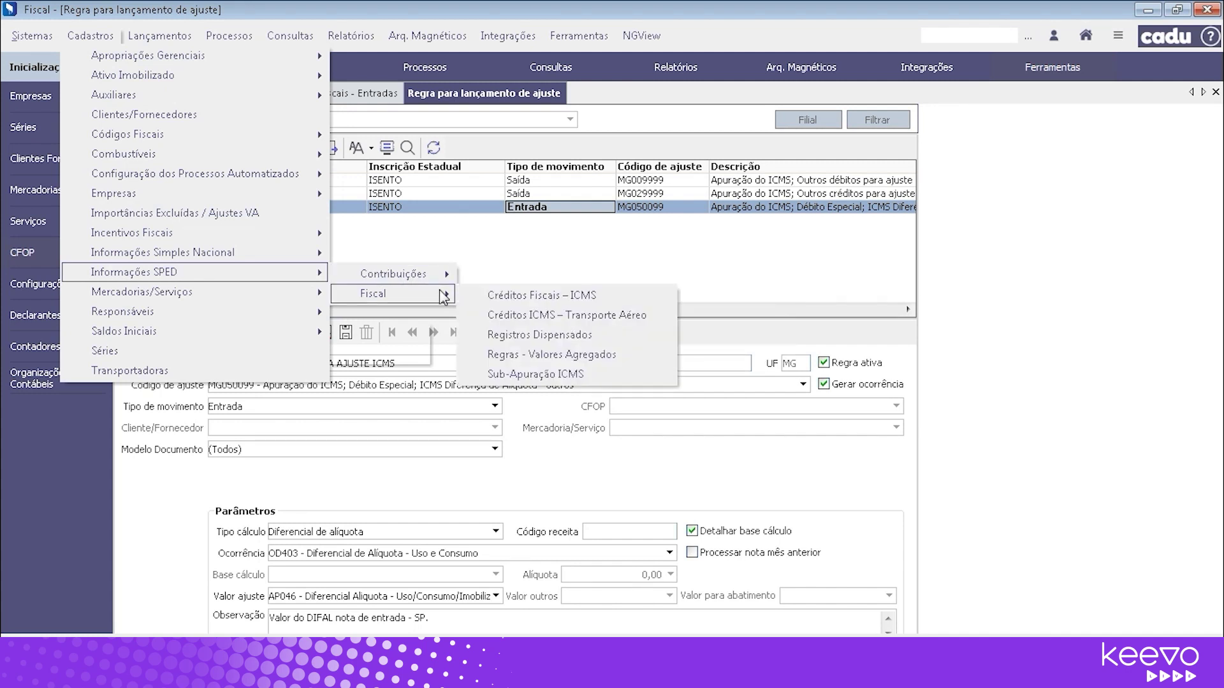
pyautogui.click(591, 359)
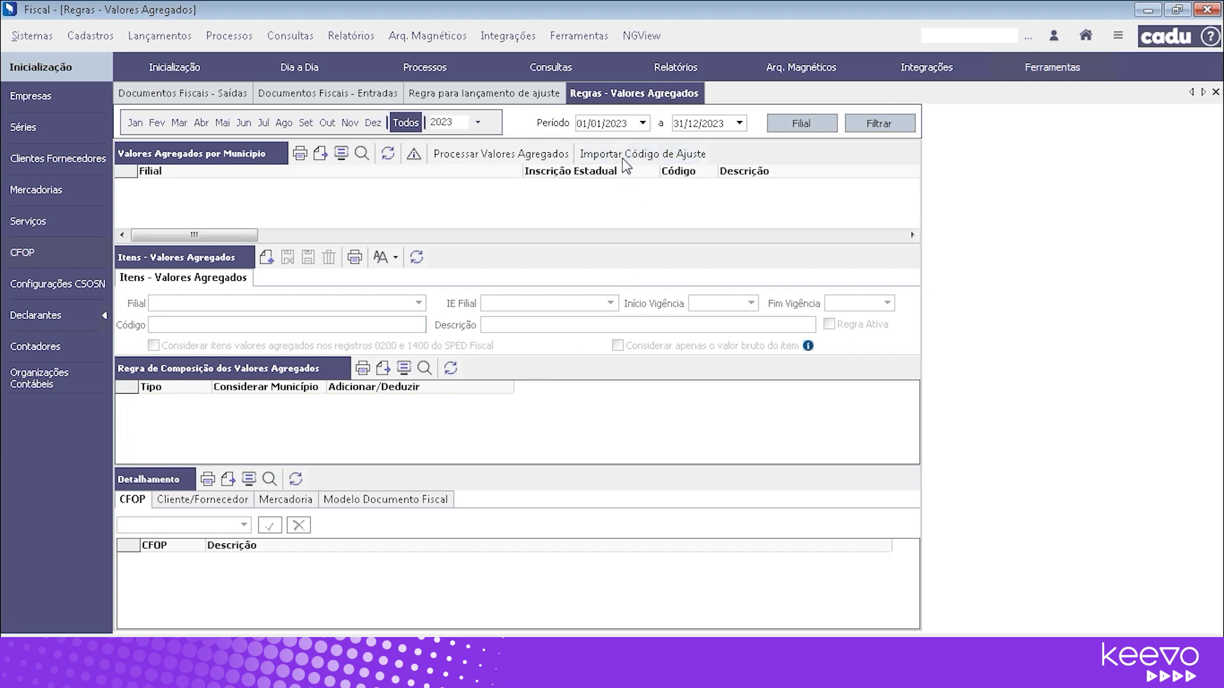
pyautogui.click(666, 160)
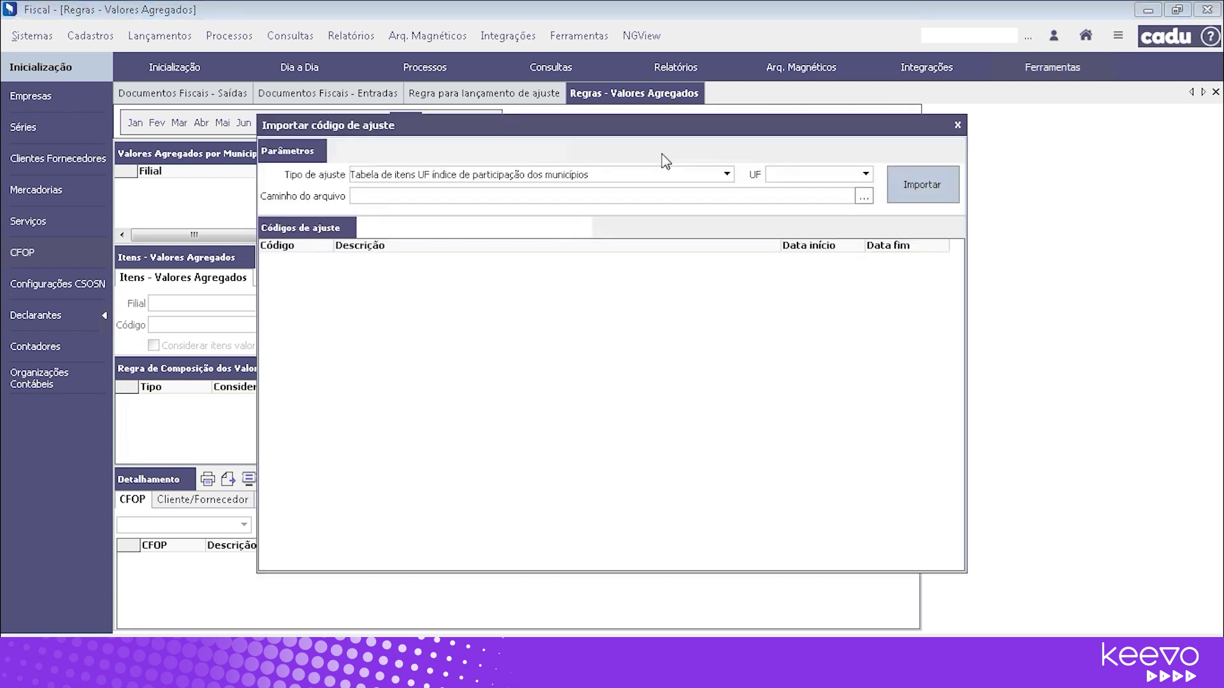
# Step: Review the adjustment type and UF options for the municipal participation index table, and close the import and Regras - Valores Agregados
pyautogui.click(727, 174)
pyautogui.click(685, 188)
pyautogui.click(810, 174)
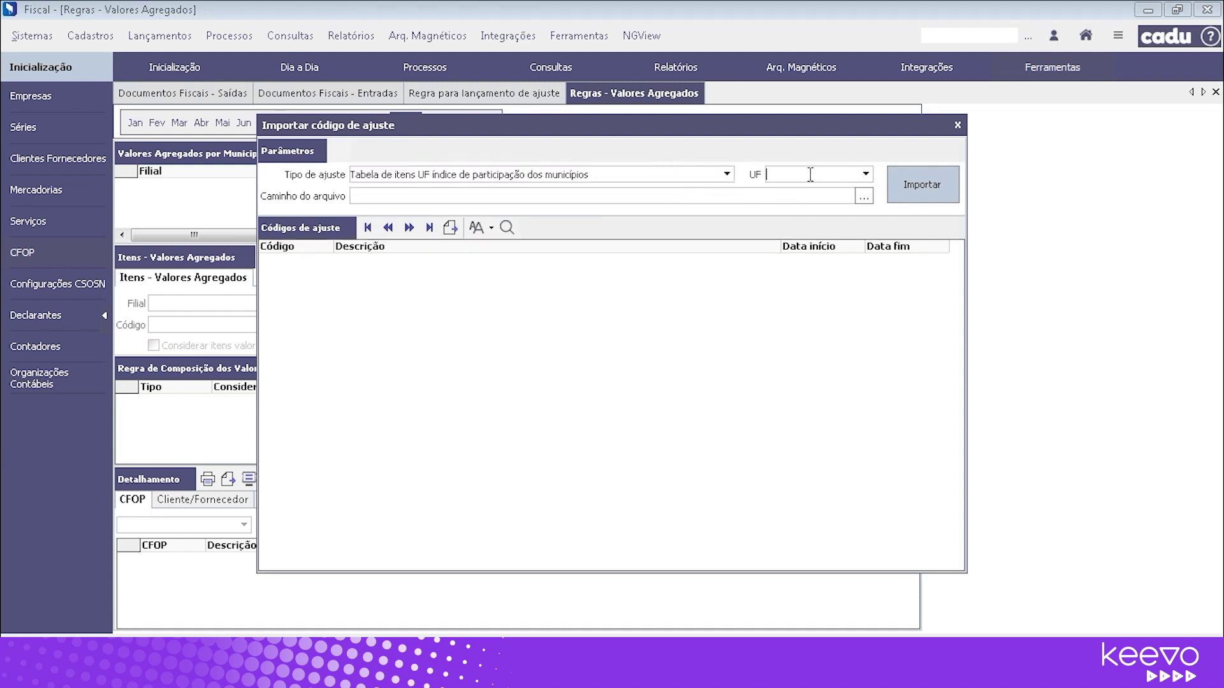
pyautogui.click(866, 174)
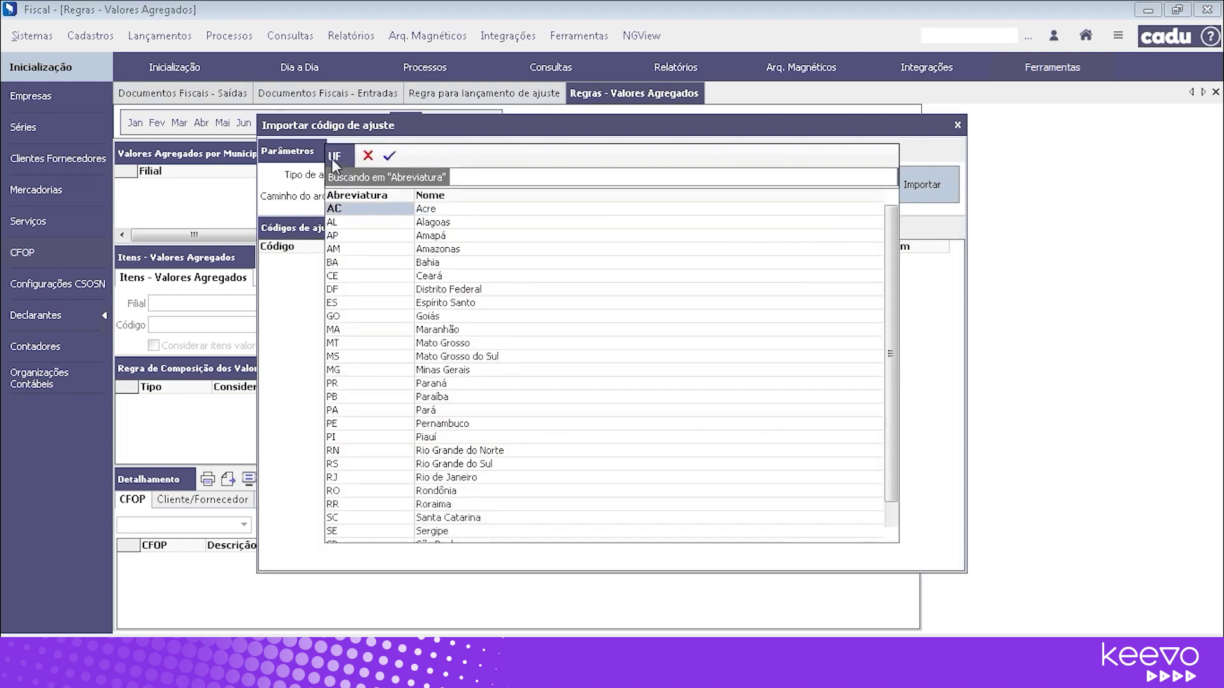
pyautogui.click(368, 157)
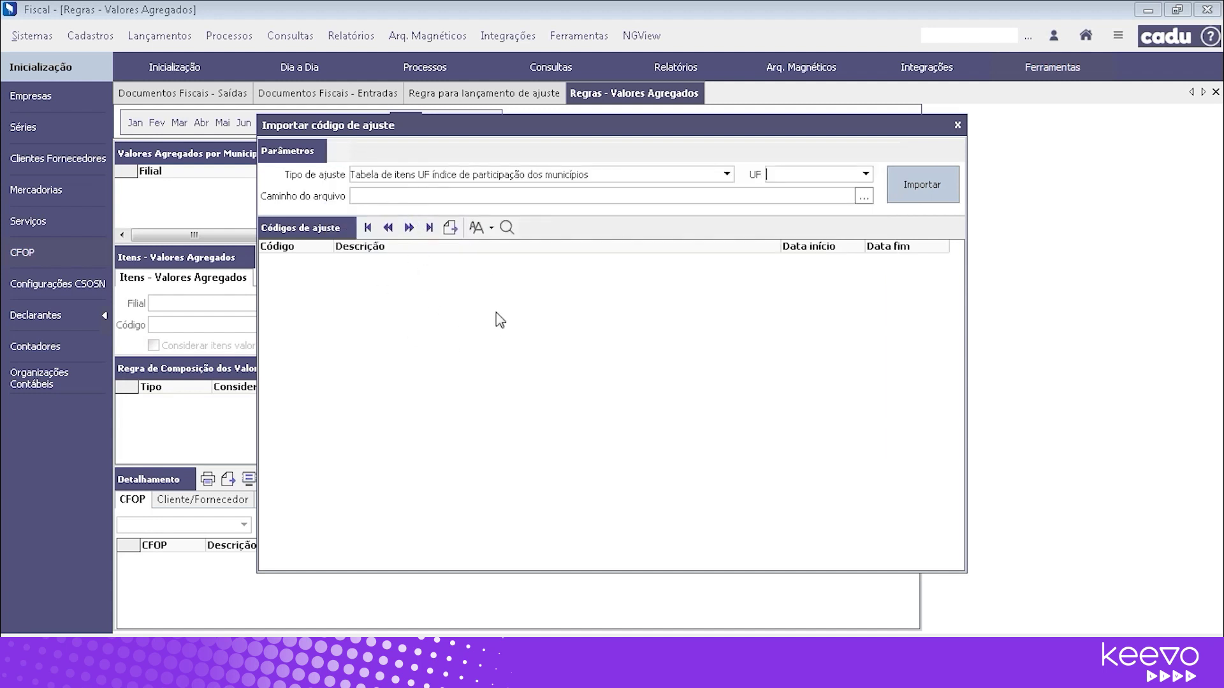
pyautogui.click(958, 127)
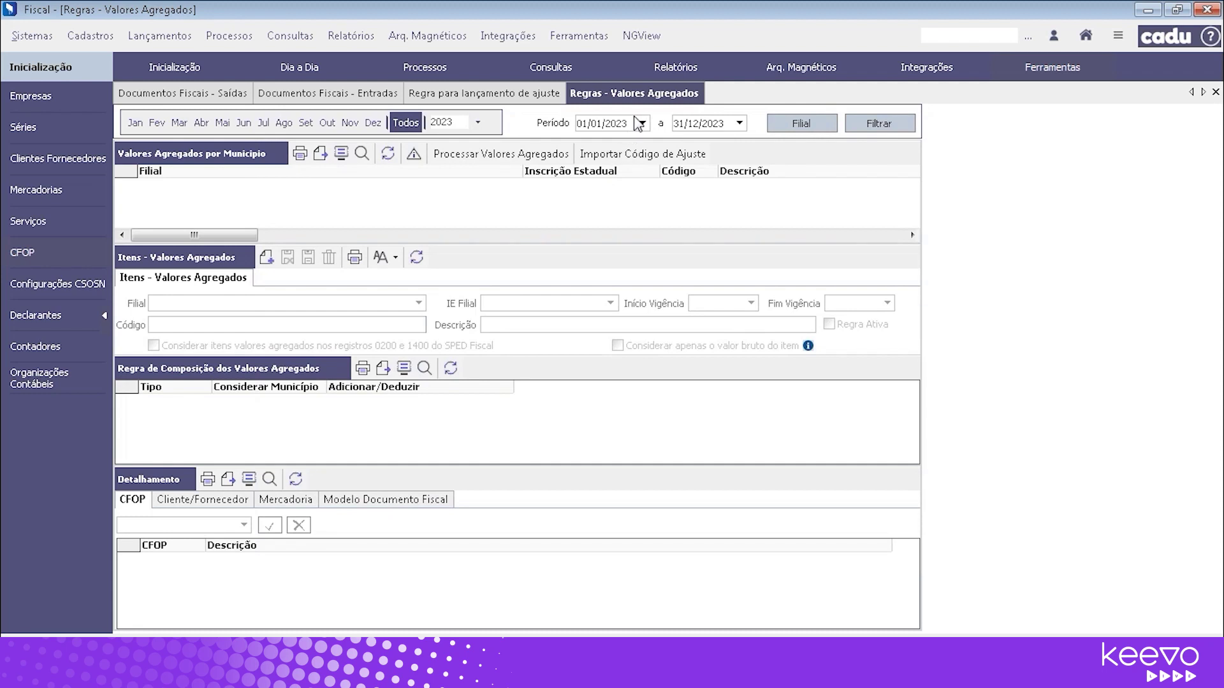
pyautogui.click(1215, 91)
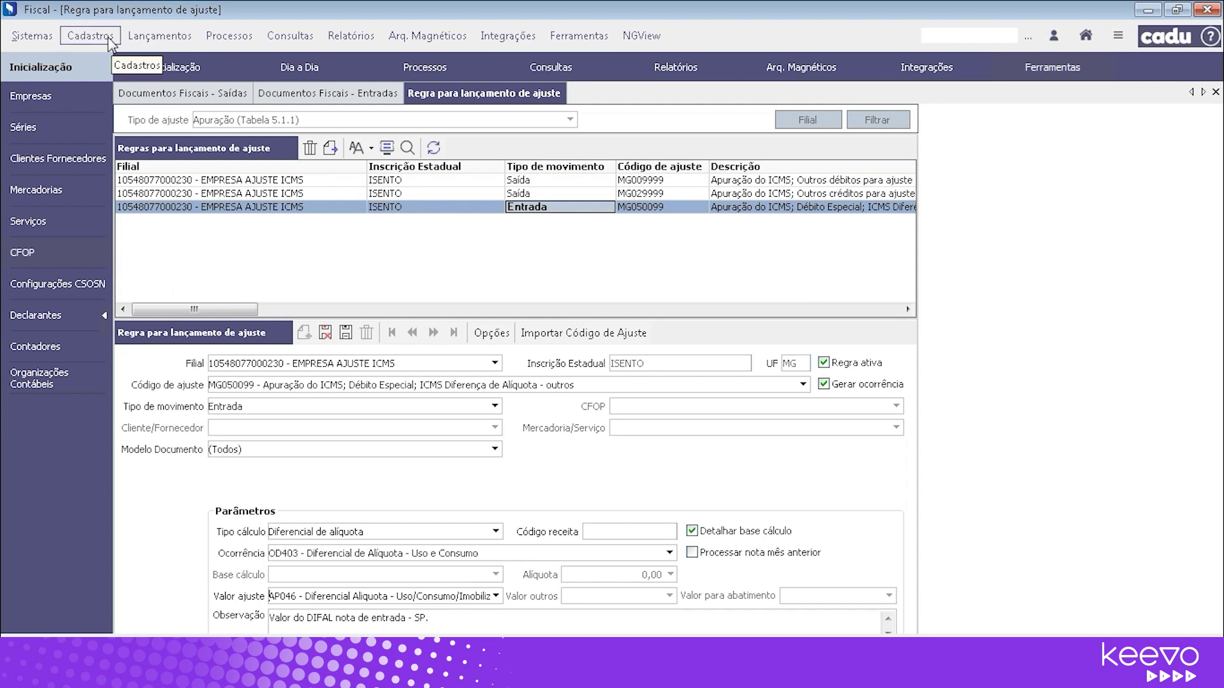
# Step: Open the stock entry screen Restituição/Complementação do ICMS-ST and bring up its Tabela 5.7 import
pyautogui.click(179, 41)
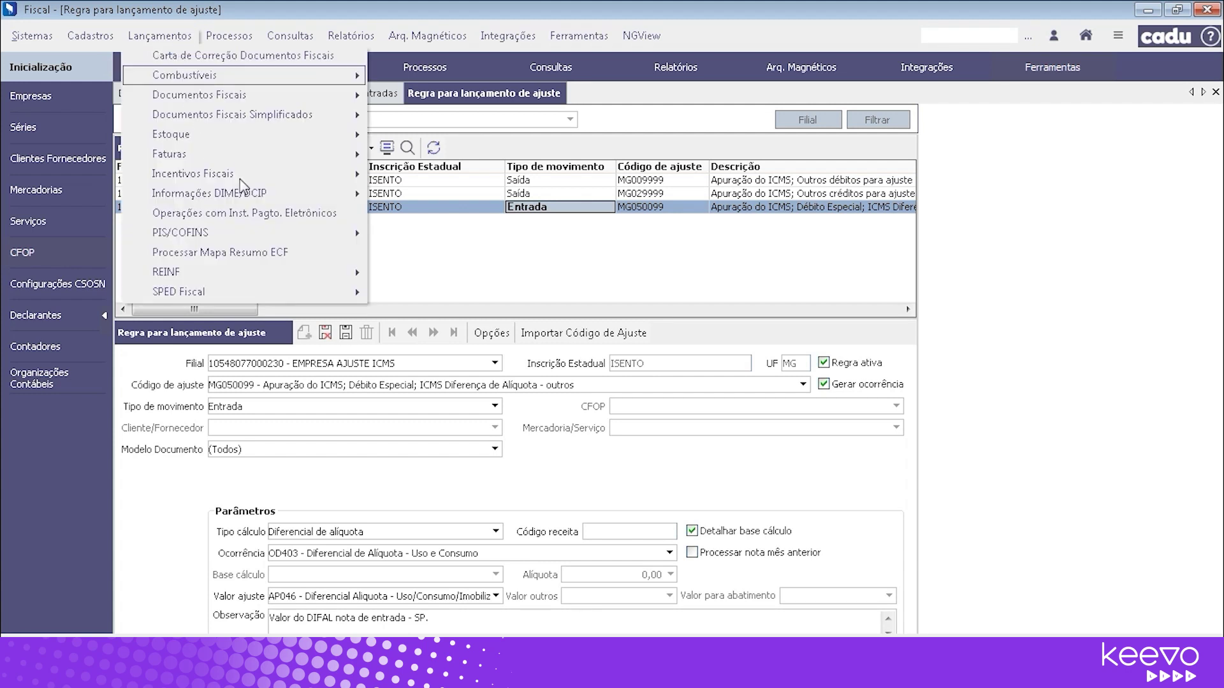
pyautogui.moveTo(343, 141)
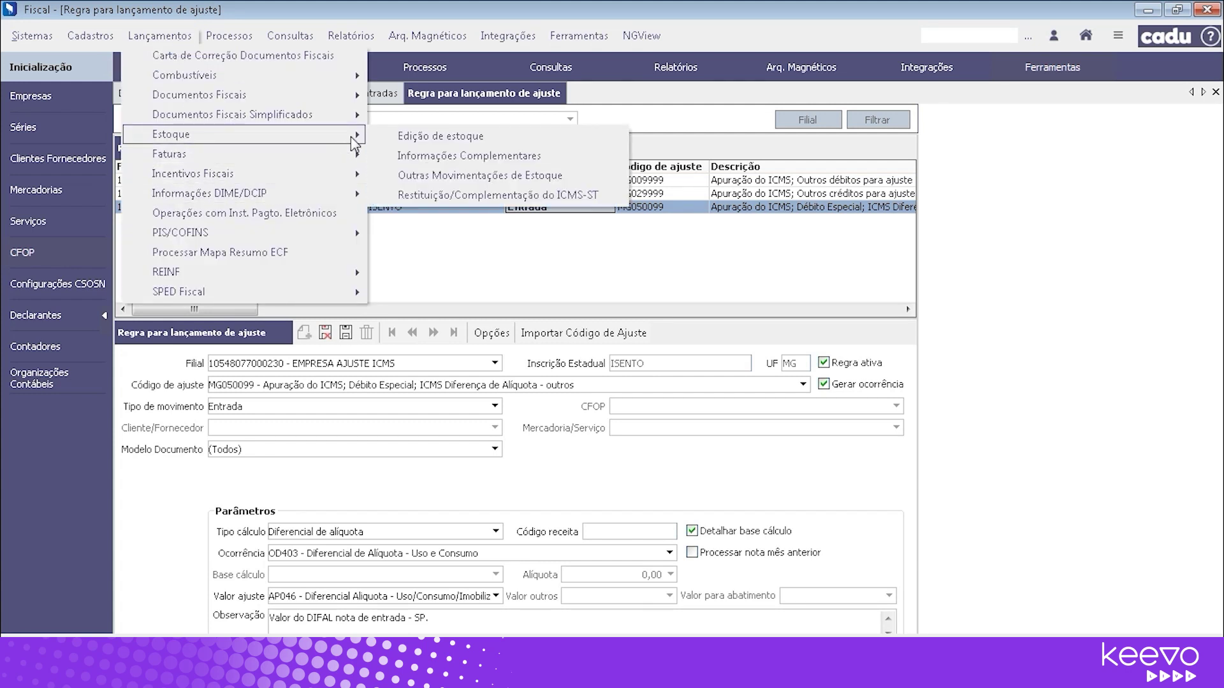
pyautogui.click(549, 196)
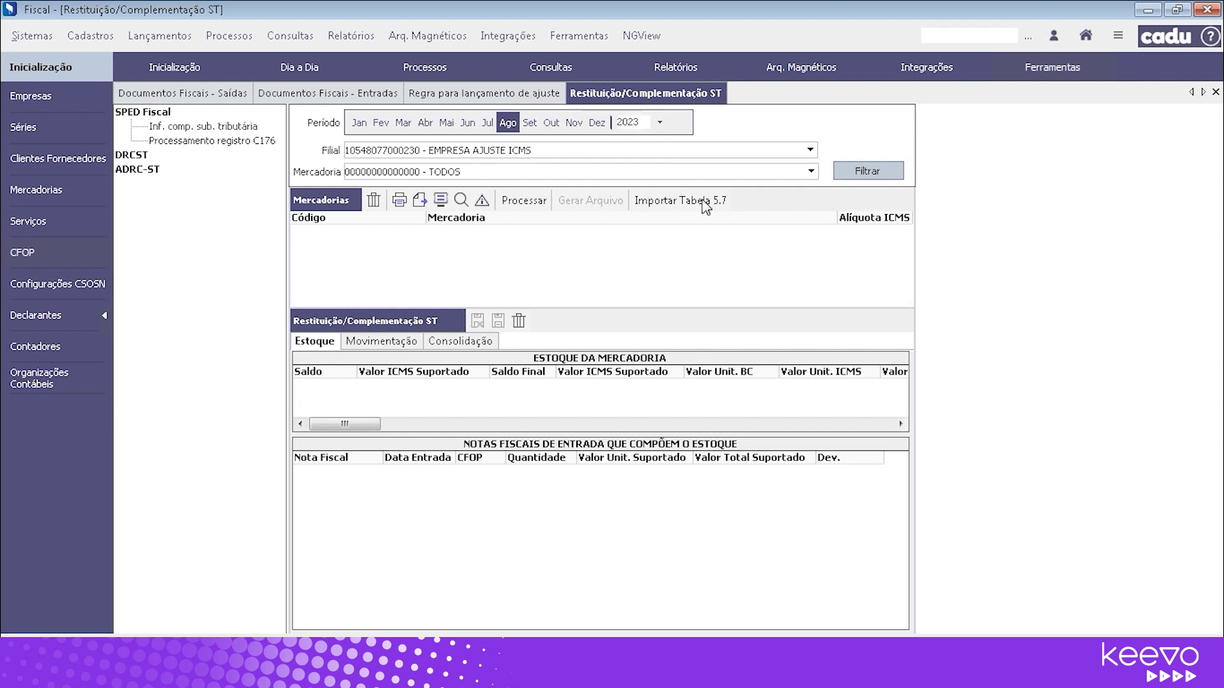
pyautogui.click(664, 203)
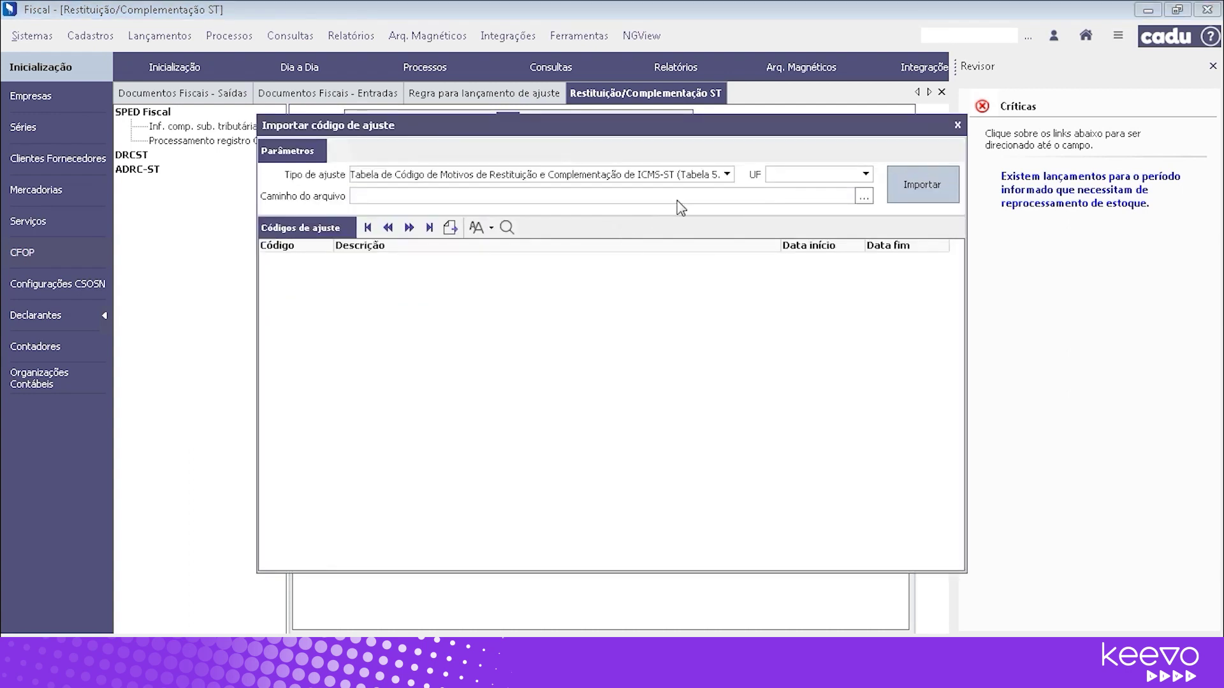
# Step: Check the Tabela 5.7 adjustment type for ICMS-ST restitution and complementation reasons, and close the import, Revisor and Restituição/Complementação ST
pyautogui.click(727, 174)
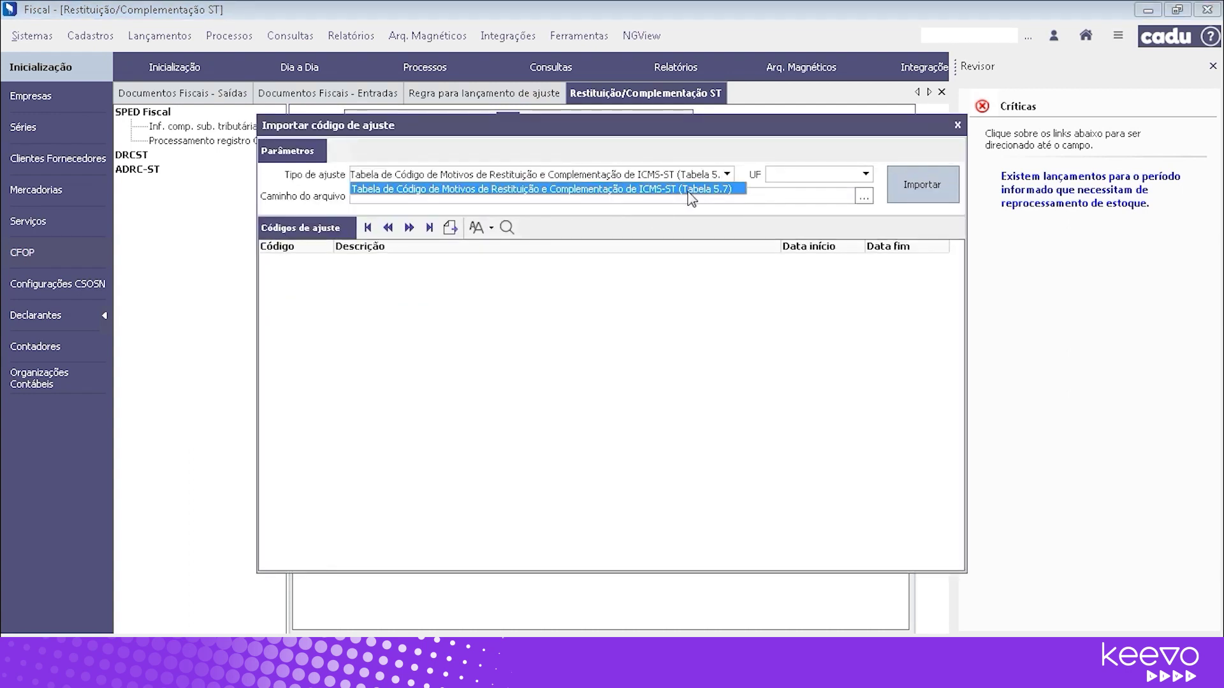
pyautogui.click(689, 189)
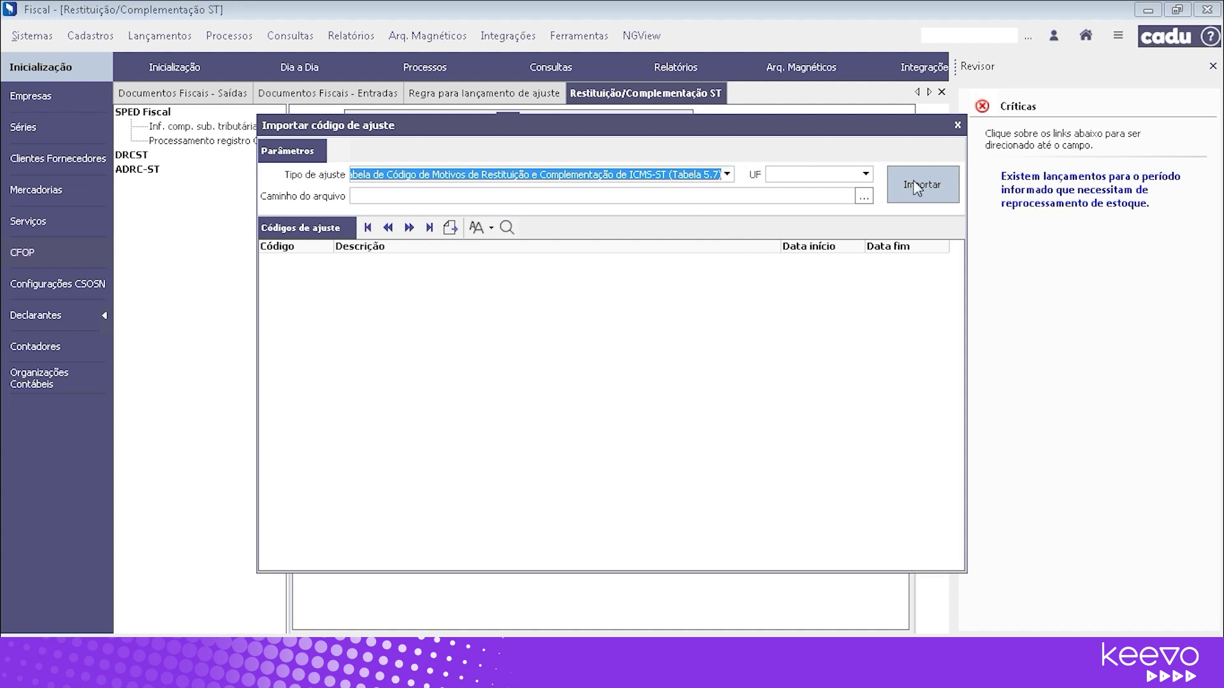
pyautogui.click(959, 125)
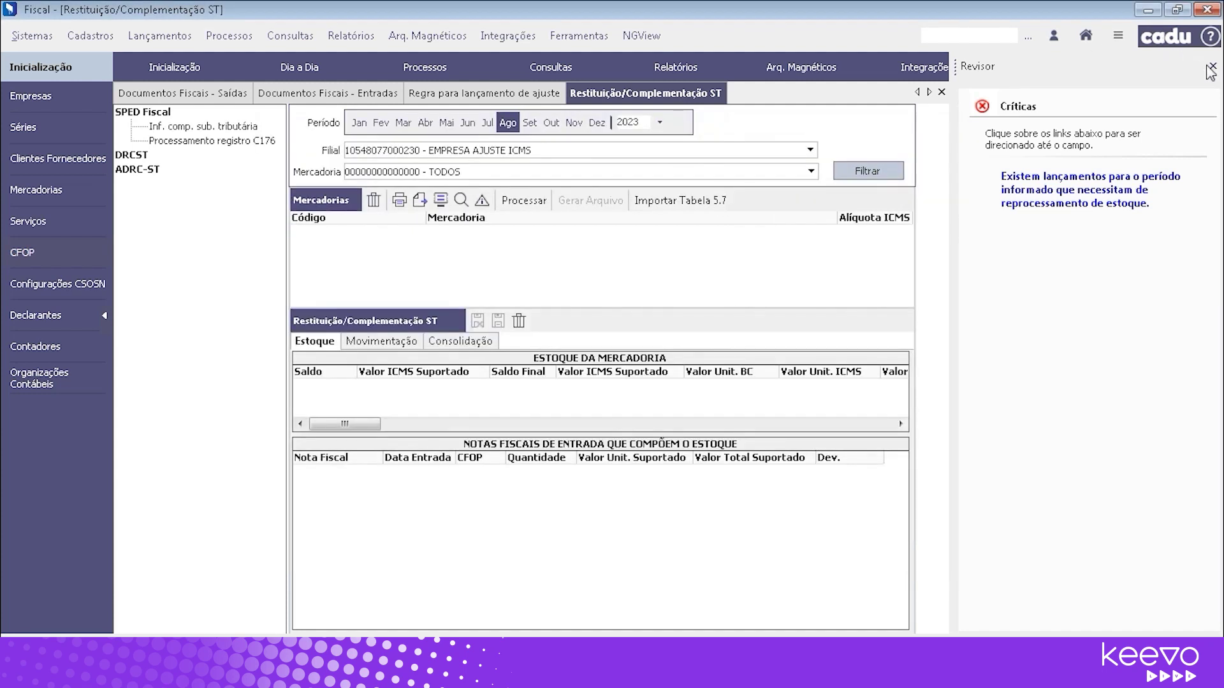
pyautogui.click(1213, 66)
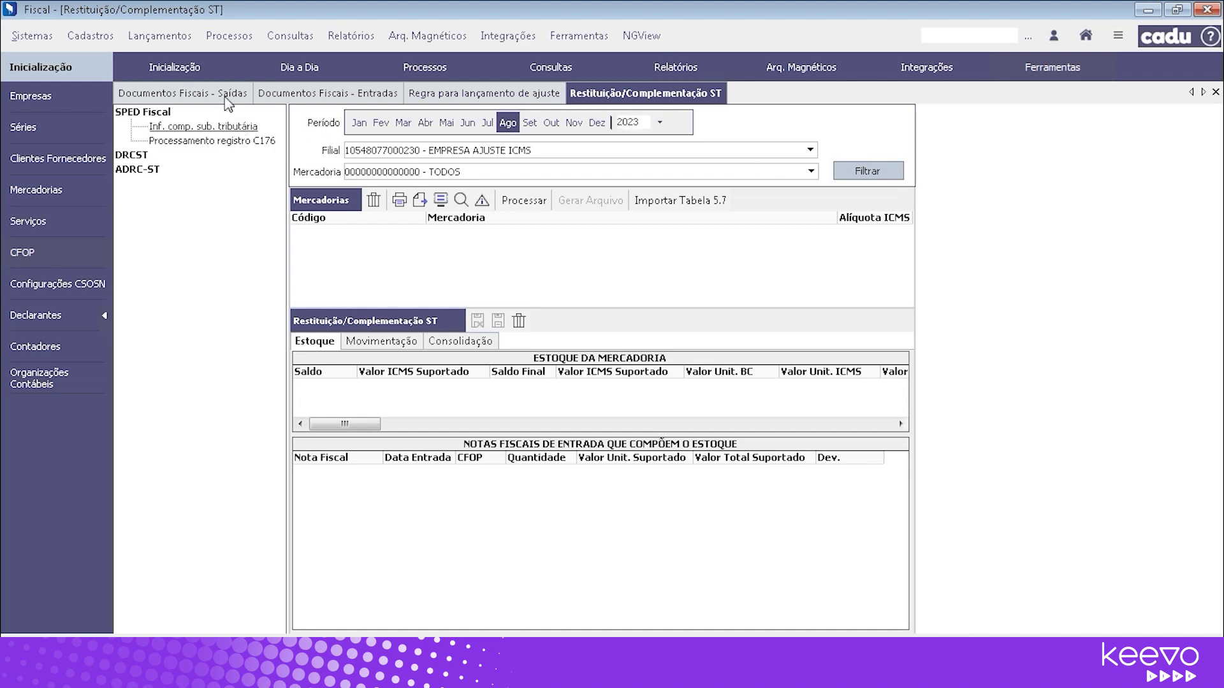
pyautogui.click(1216, 92)
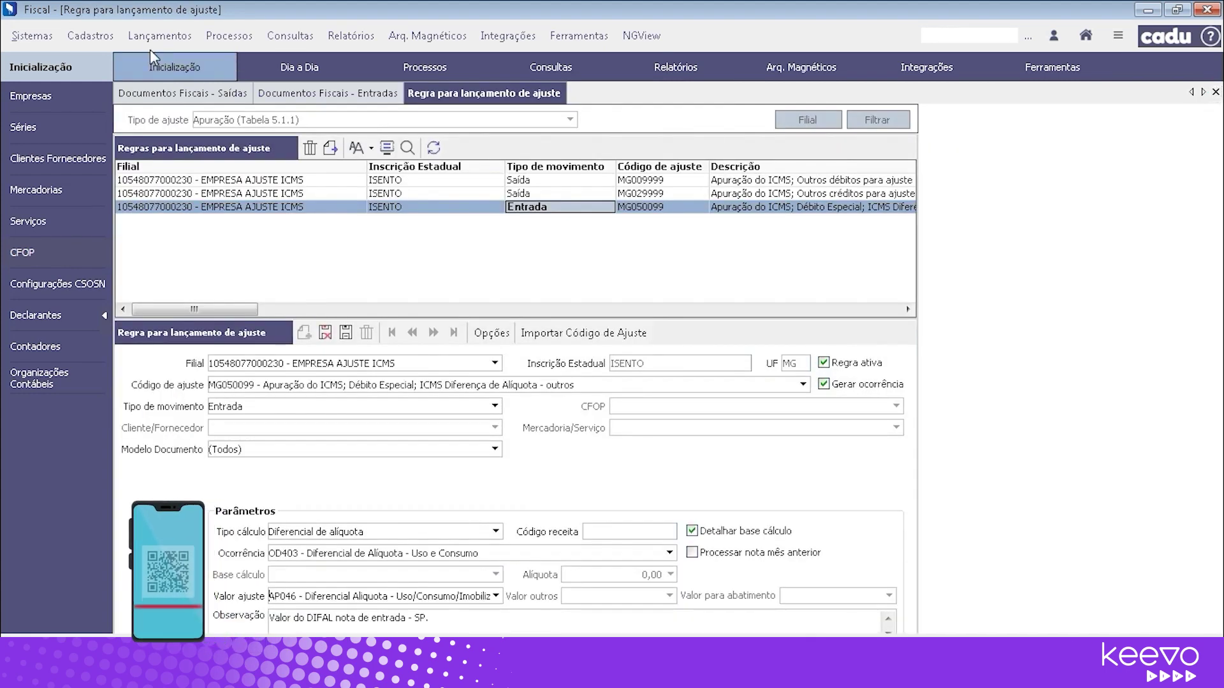
# Step: Open the SPED Fiscal production screen Controle de Produção de Usina and bring up its adjustment code import
pyautogui.click(148, 37)
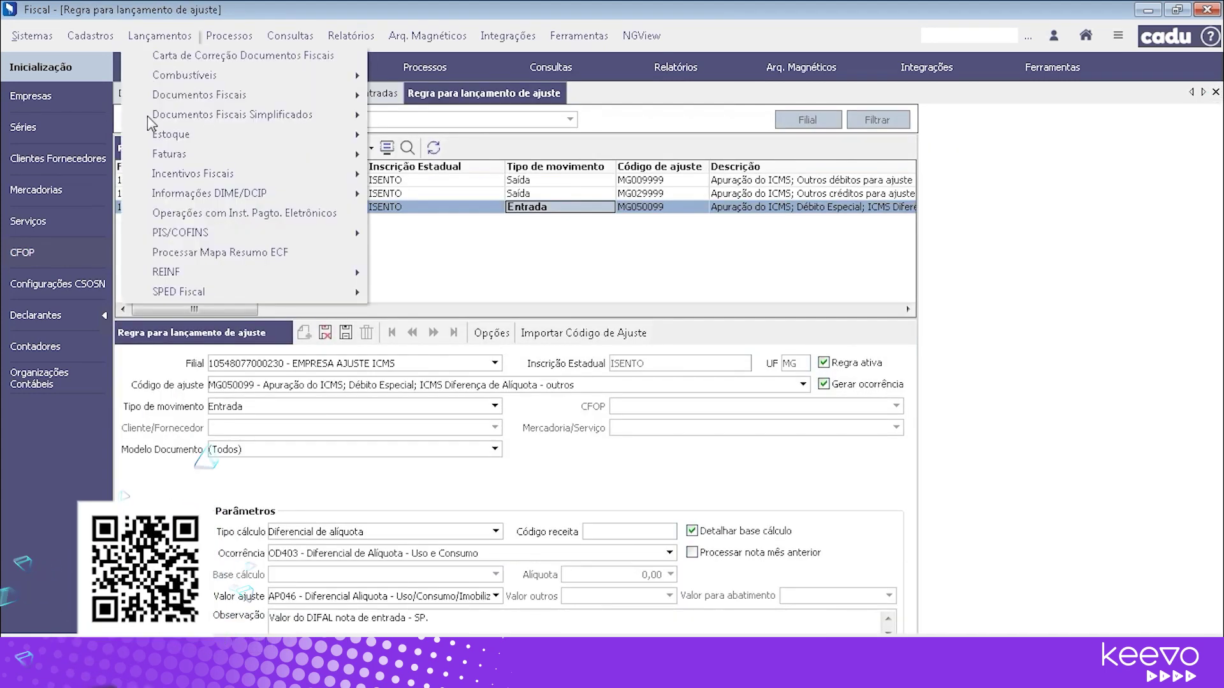
pyautogui.moveTo(337, 291)
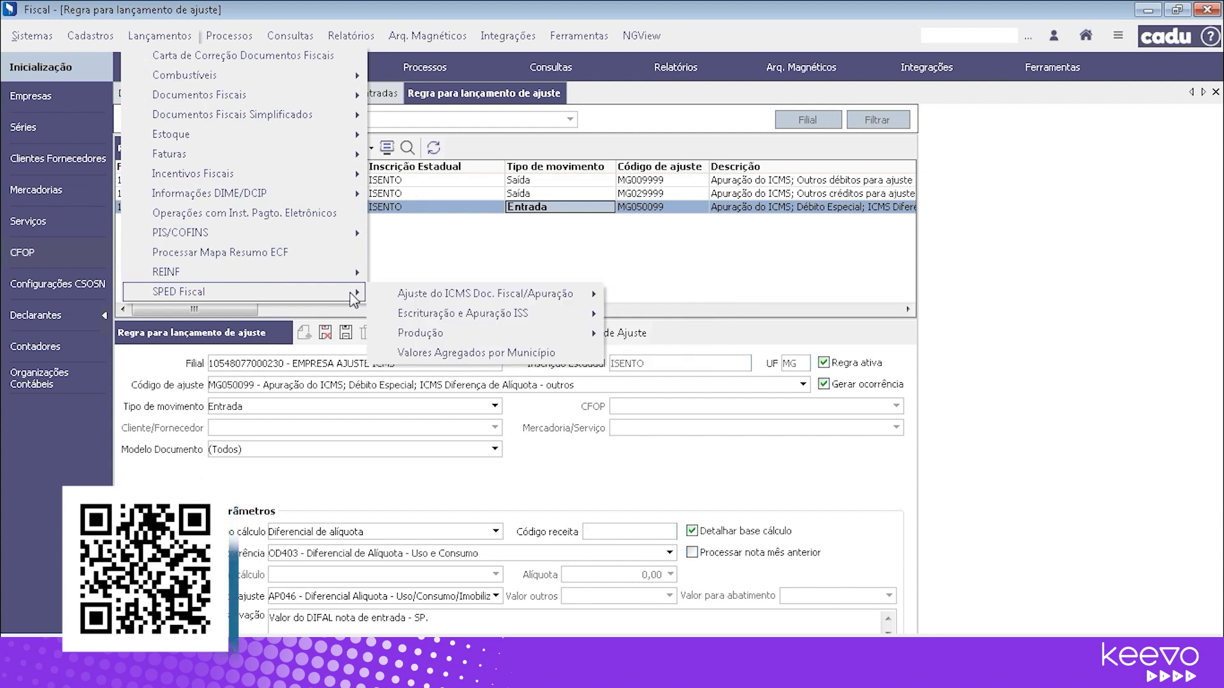
pyautogui.moveTo(503, 334)
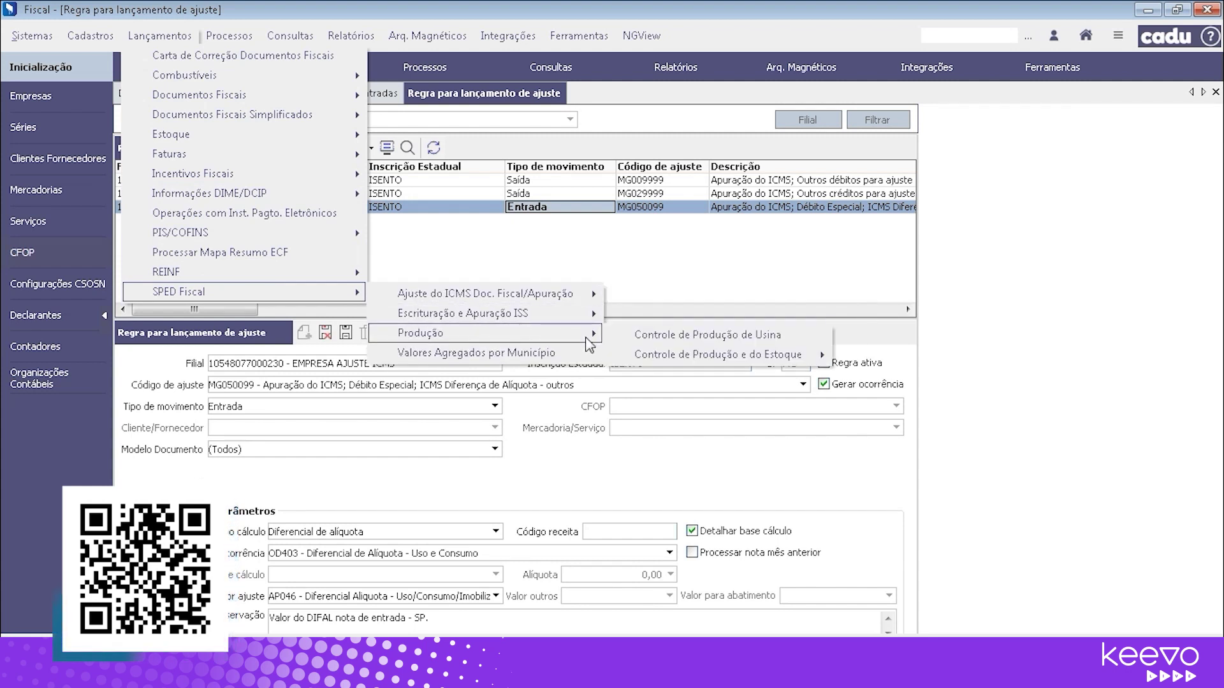
pyautogui.click(697, 333)
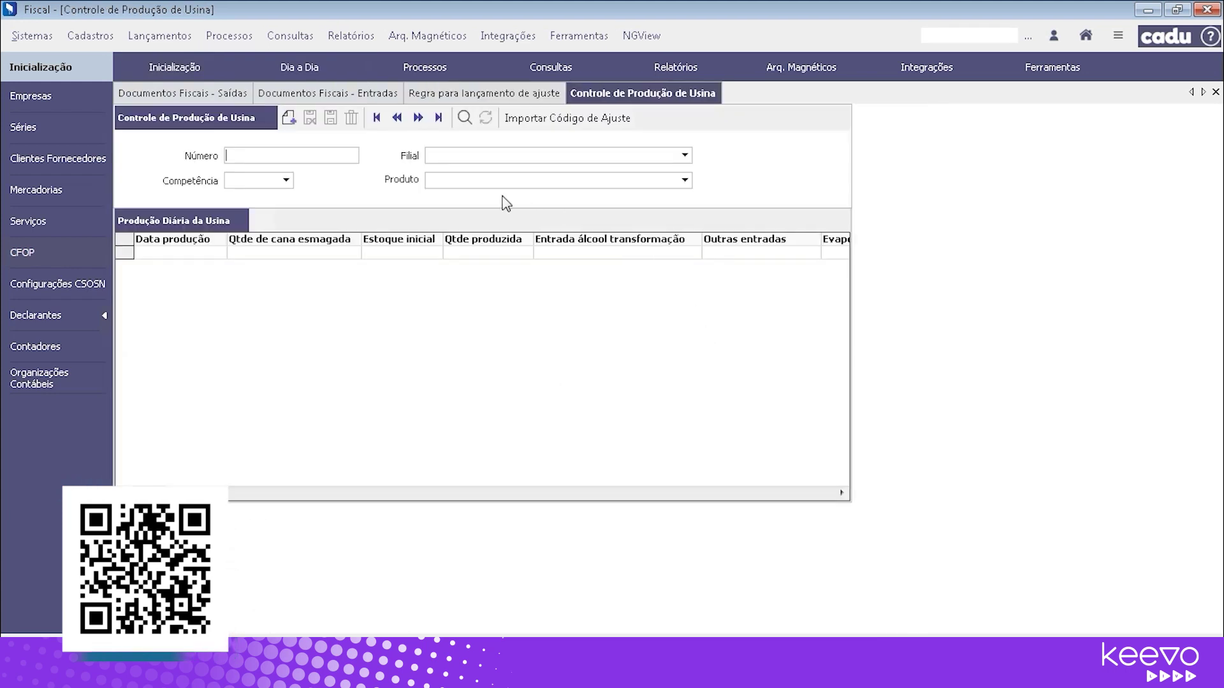
pyautogui.click(582, 123)
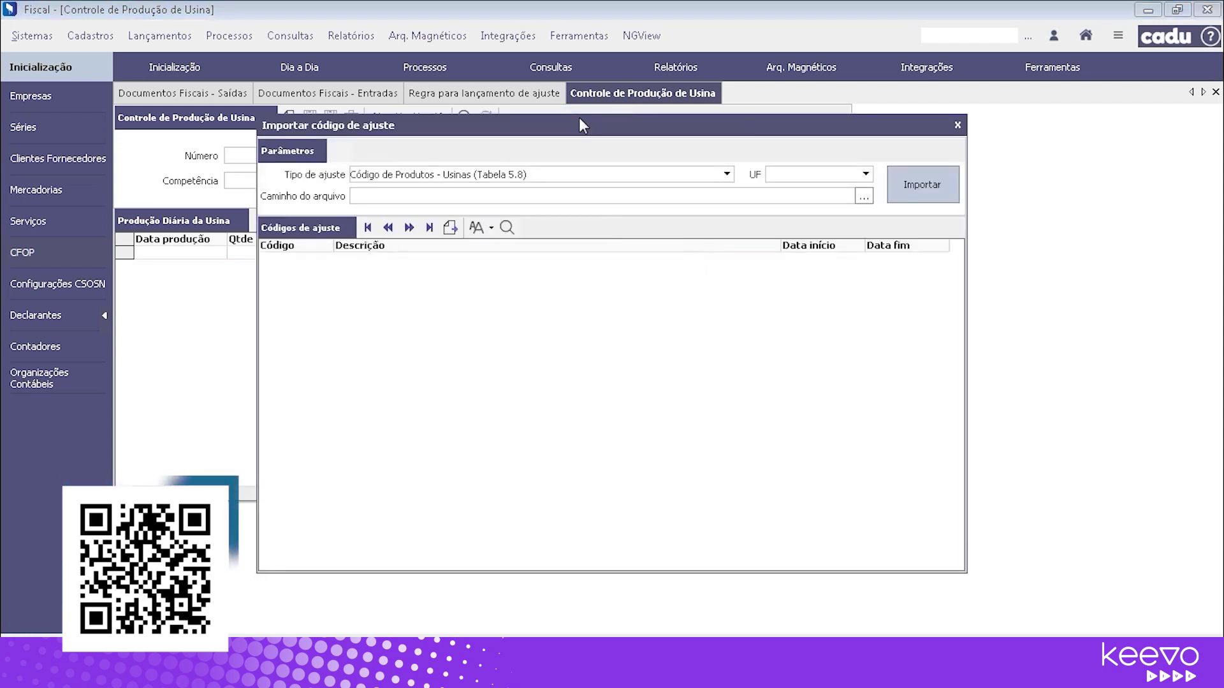
# Step: Check the adjustment type Código de Produtos - Usinas (Tabela 5.8), and close the import and Controle de Produção de Usina
pyautogui.click(726, 174)
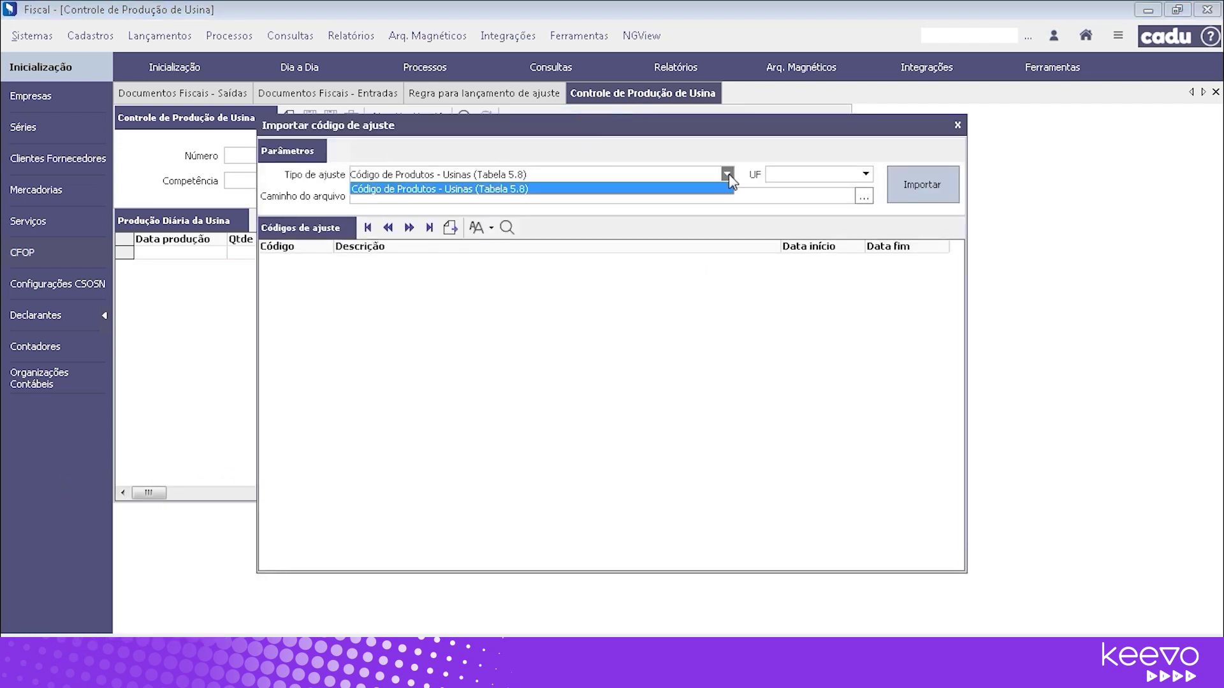
pyautogui.click(726, 174)
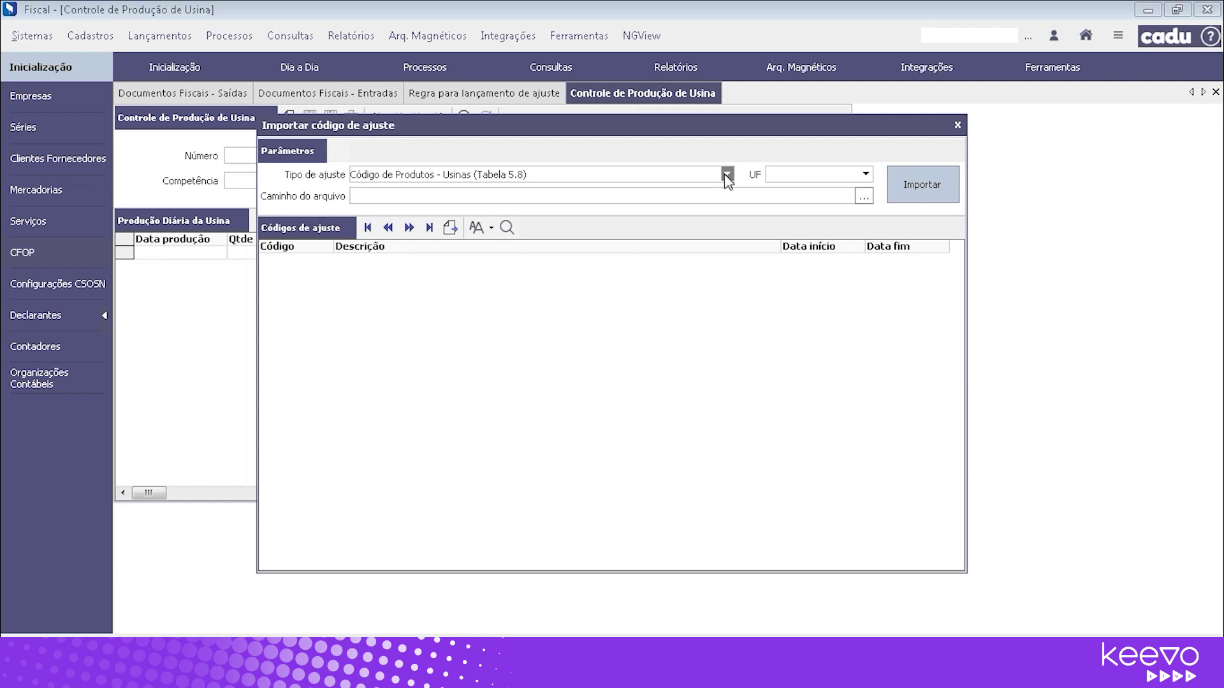
pyautogui.click(957, 126)
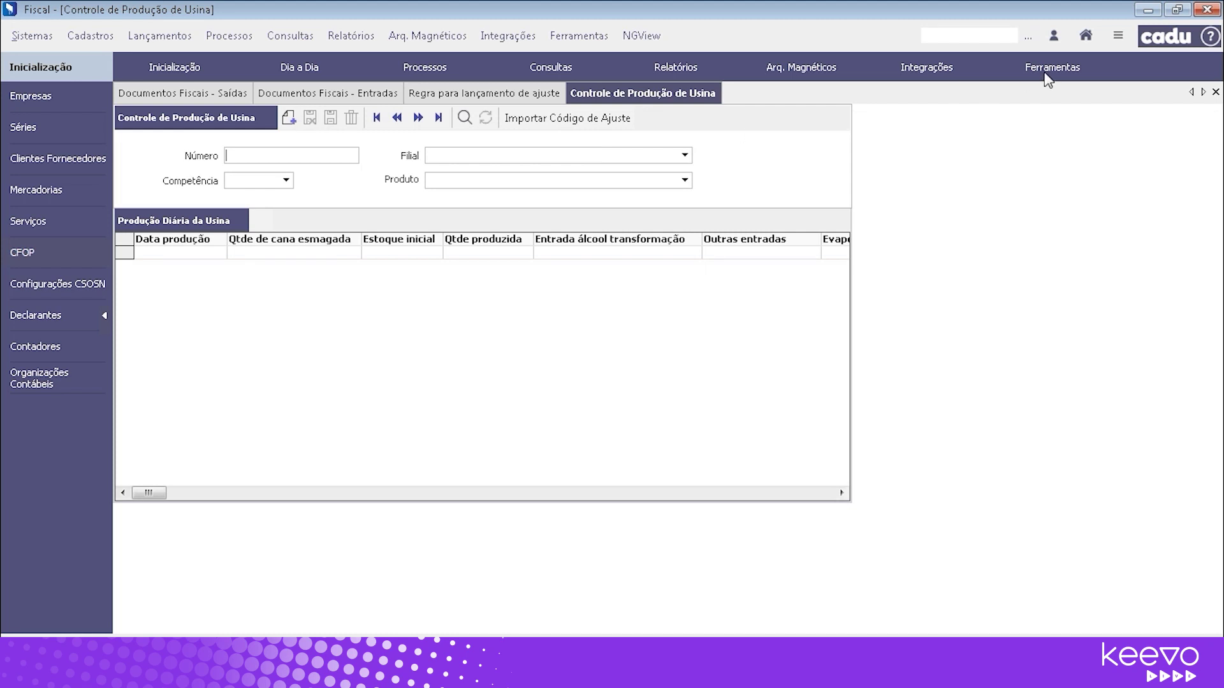
pyautogui.click(1216, 92)
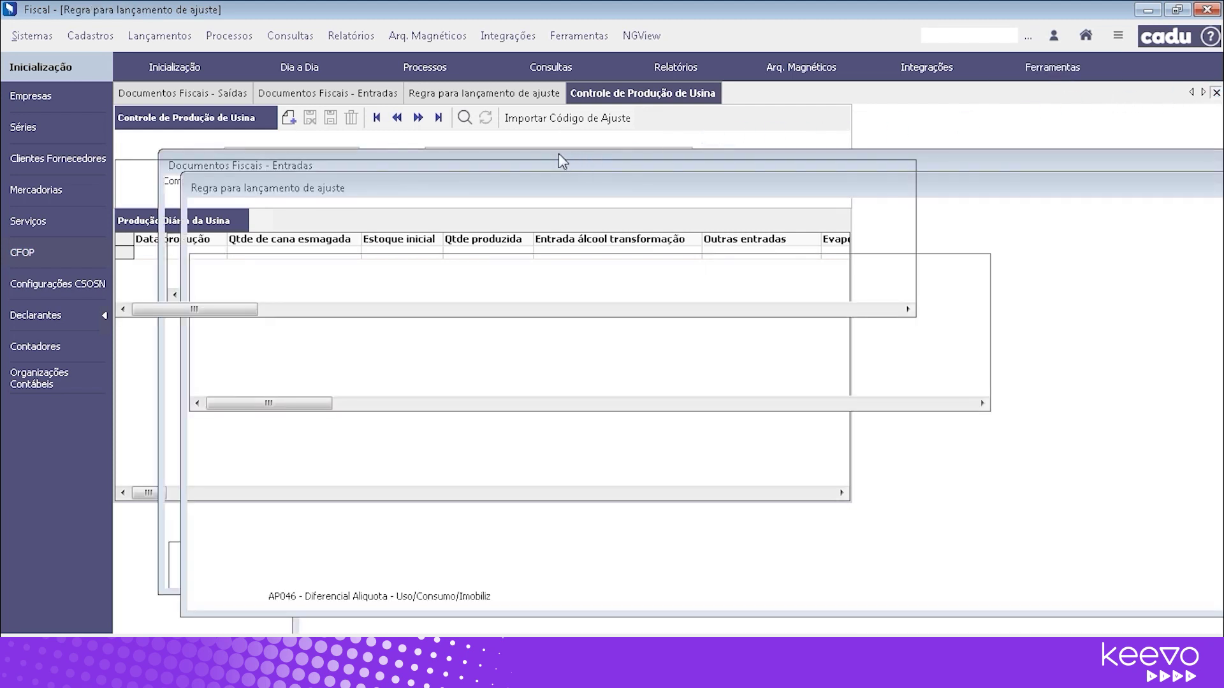